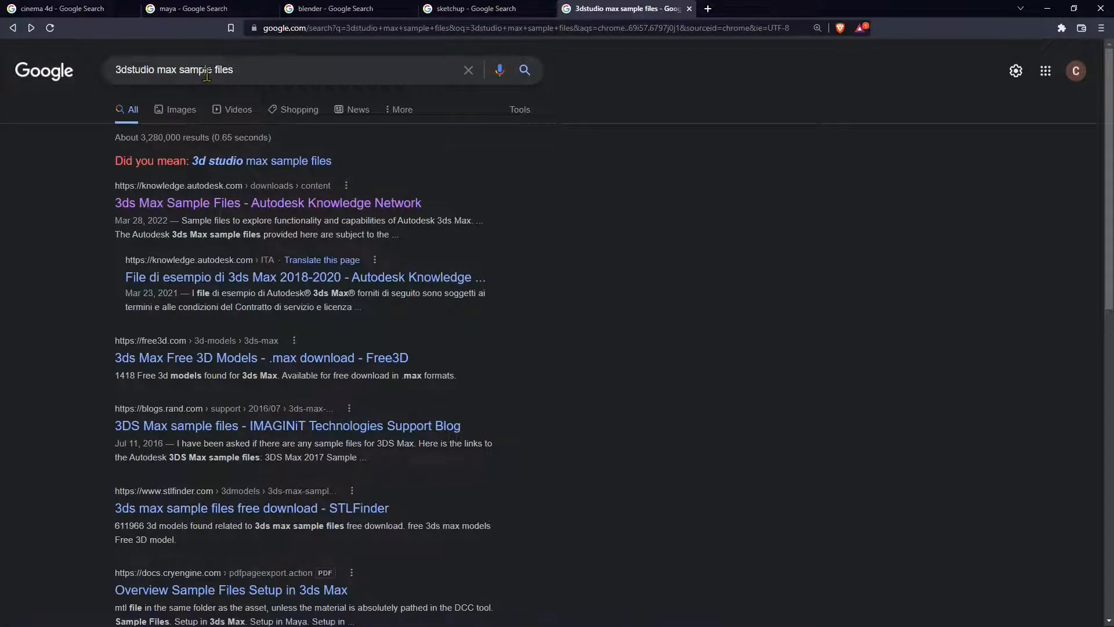
- Open the '3ds Max Sample Files' result and review its 1.4GB sample files download
{"action": "left_click", "coordinate": [371, 204]}
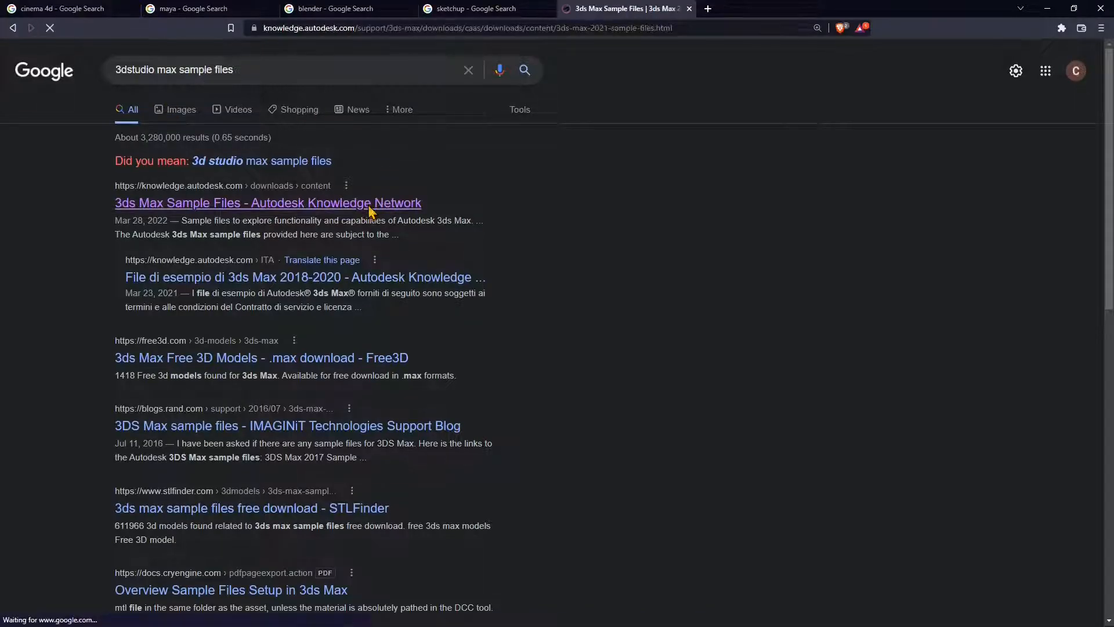
{"action": "scroll", "coordinate": [346, 322], "scroll_direction": "down", "scroll_amount": 4}
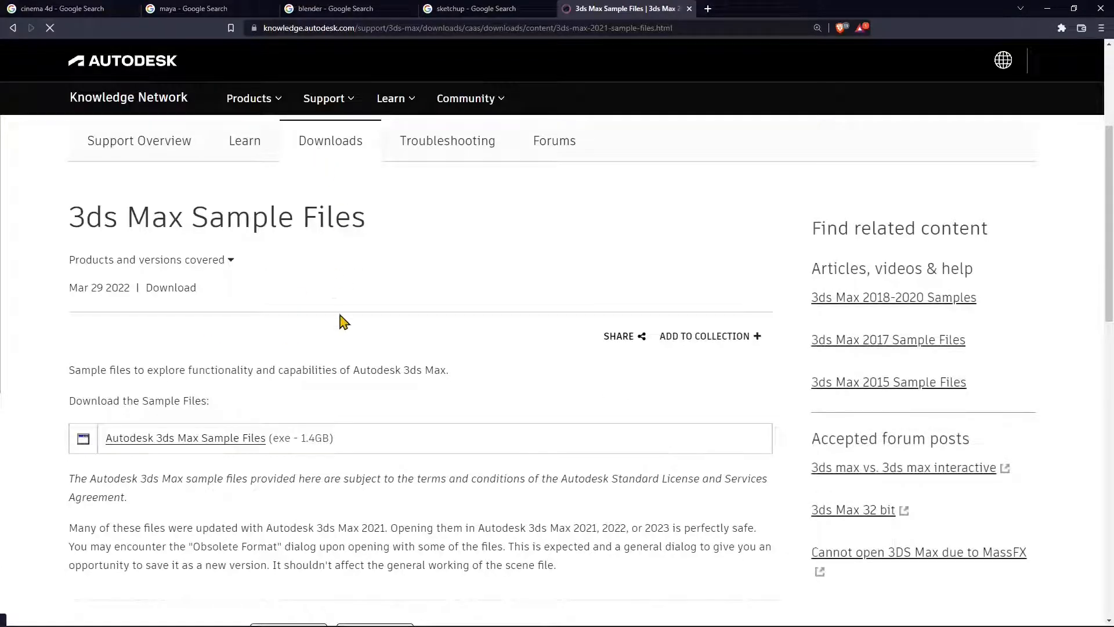
{"action": "scroll", "coordinate": [278, 348], "scroll_direction": "down", "scroll_amount": 1}
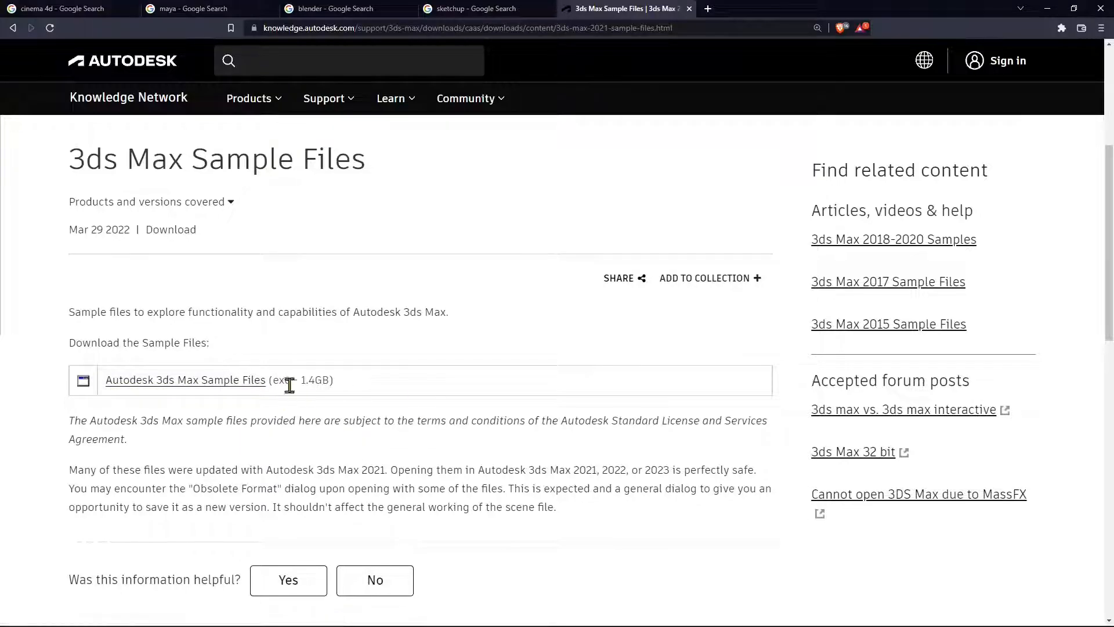
{"action": "scroll", "coordinate": [302, 395], "scroll_direction": "up", "scroll_amount": 1}
{"action": "scroll", "coordinate": [276, 398], "scroll_direction": "down", "scroll_amount": 1}
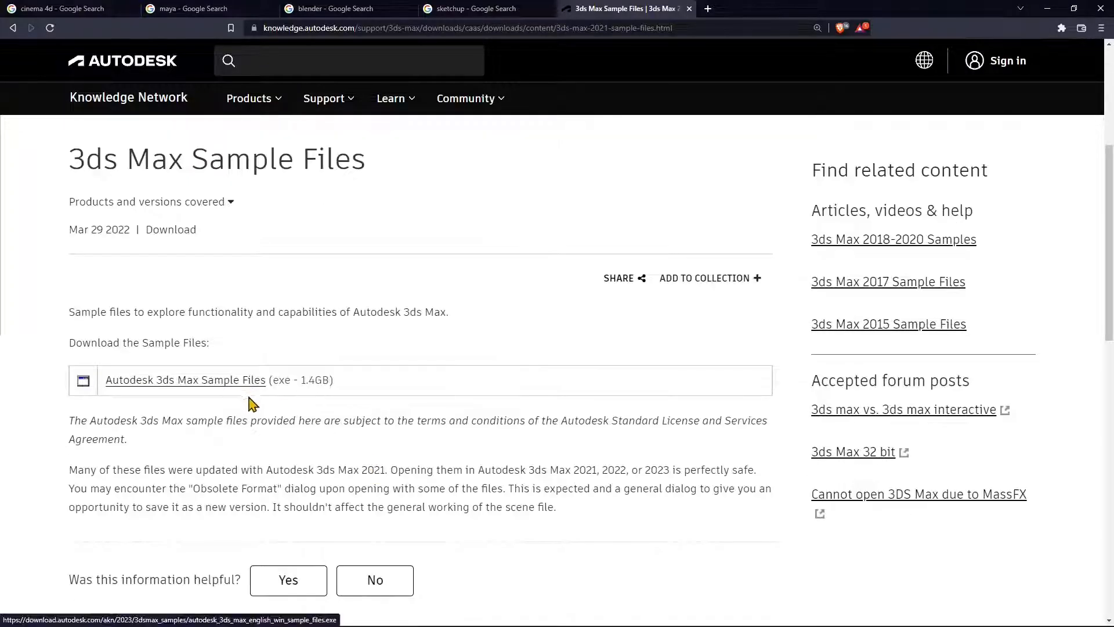
{"action": "scroll", "coordinate": [259, 411], "scroll_direction": "down", "scroll_amount": 5}
{"action": "scroll", "coordinate": [286, 377], "scroll_direction": "up", "scroll_amount": 5}
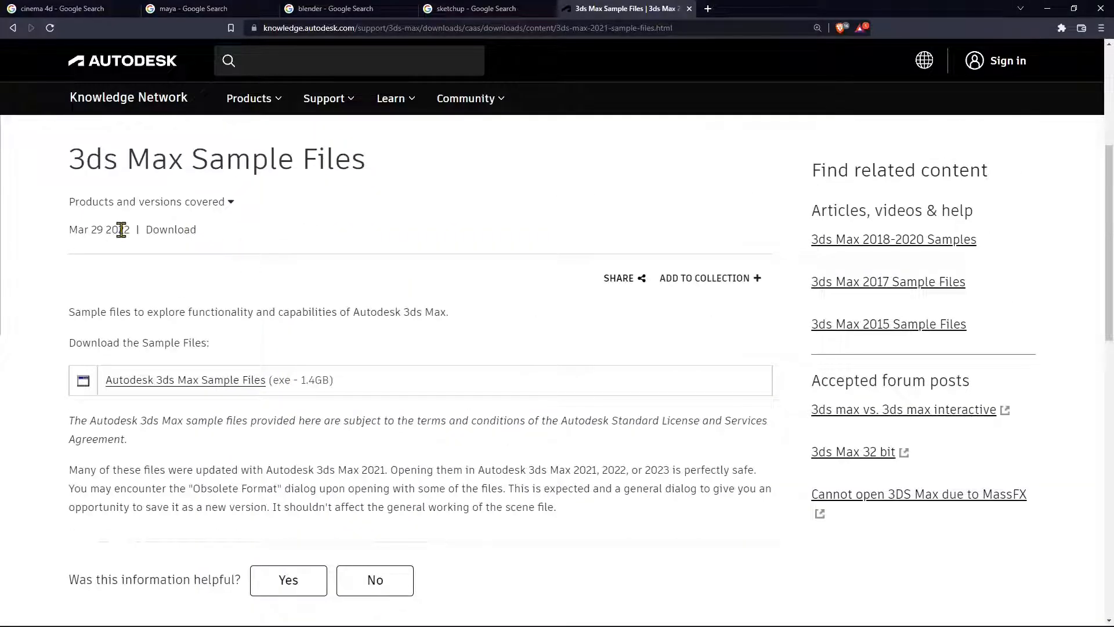
{"action": "scroll", "coordinate": [194, 341], "scroll_direction": "down", "scroll_amount": 10}
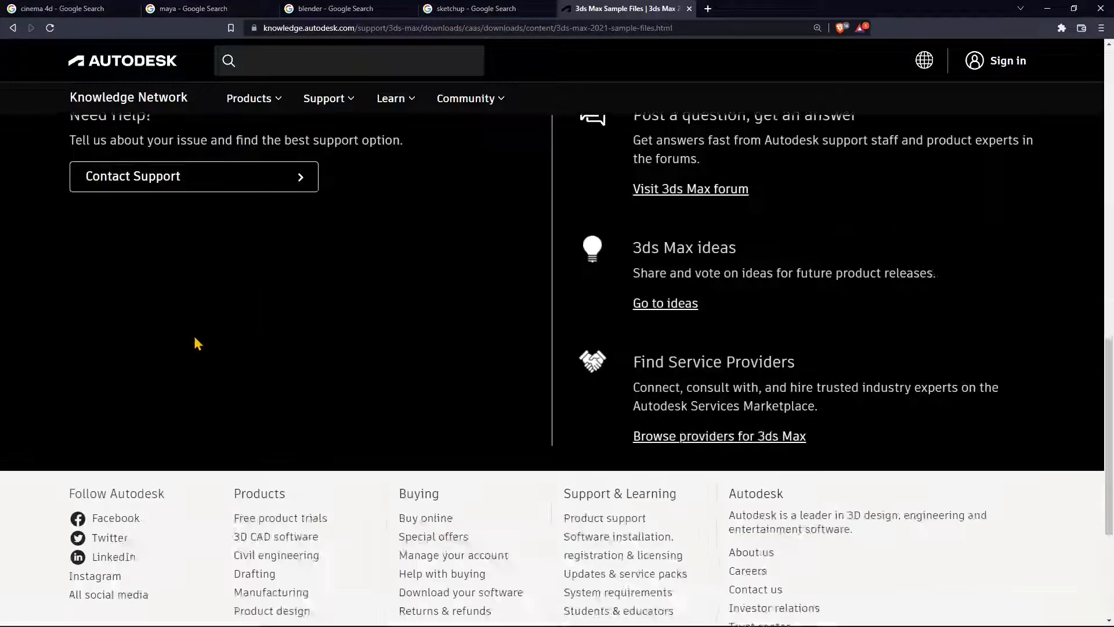
{"action": "scroll", "coordinate": [197, 343], "scroll_direction": "up", "scroll_amount": 10}
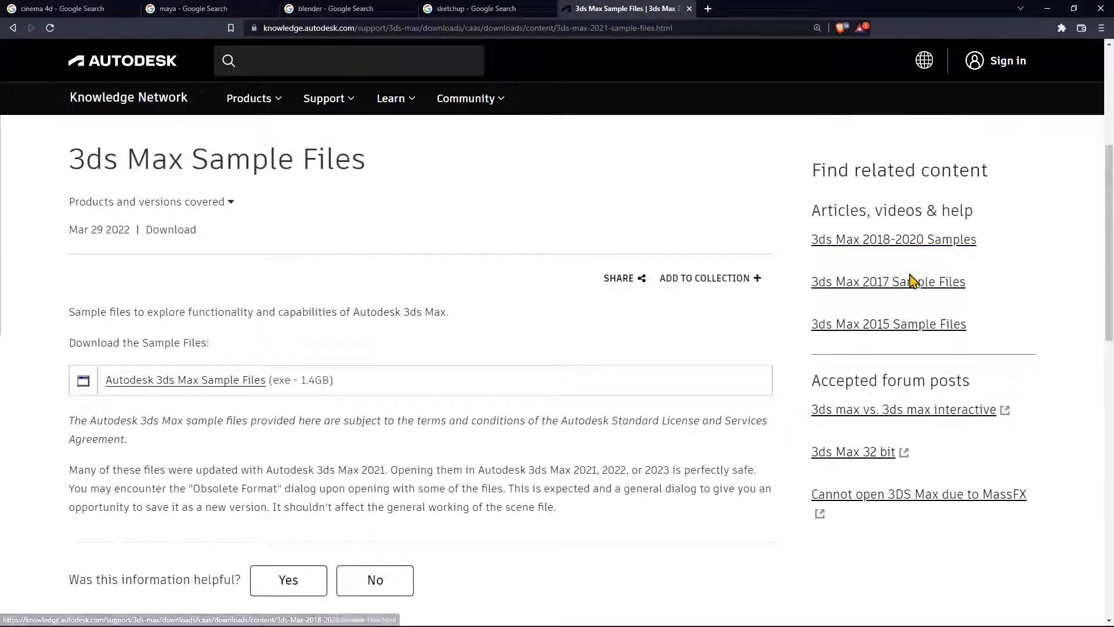
{"action": "scroll", "coordinate": [560, 376], "scroll_direction": "up", "scroll_amount": 2}
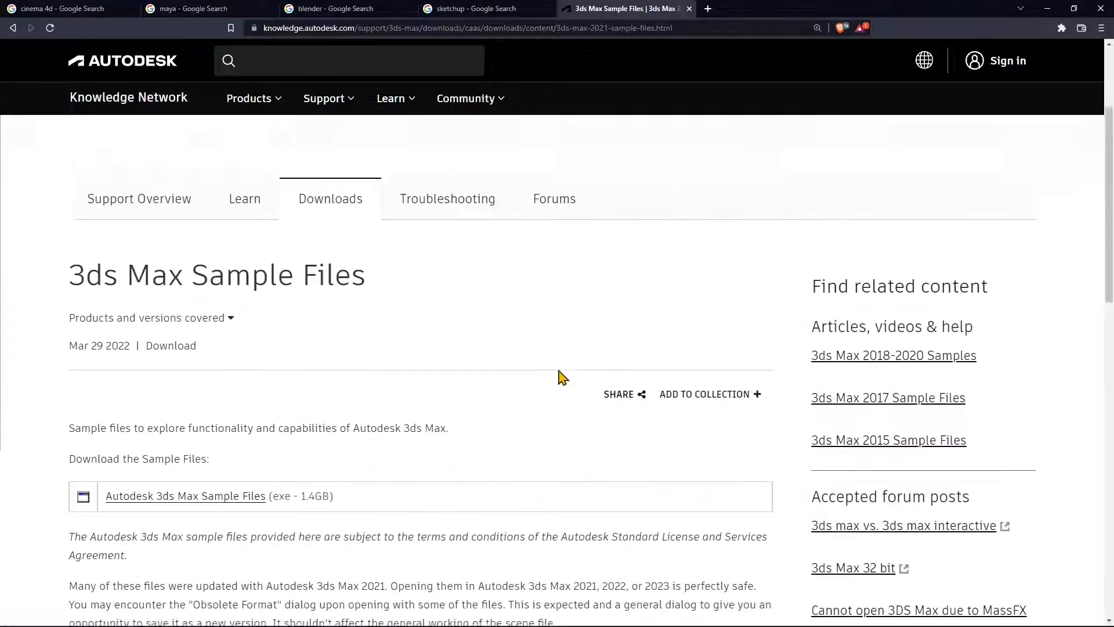
{"action": "scroll", "coordinate": [296, 311], "scroll_direction": "up", "scroll_amount": 3}
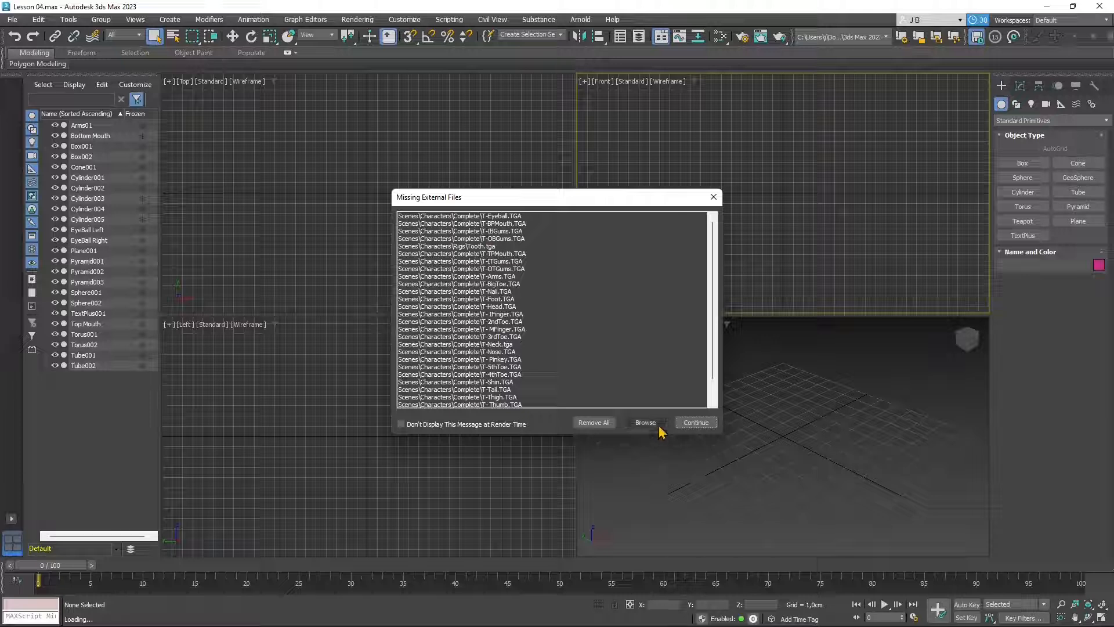
- Open Configure External File Paths from the Missing External Files dialog and move it aside
{"action": "scroll", "coordinate": [552, 348], "scroll_direction": "down", "scroll_amount": 1}
{"action": "left_click_drag", "start_coordinate": [509, 397], "coordinate": [509, 259]}
{"action": "scroll", "coordinate": [509, 250], "scroll_direction": "up", "scroll_amount": 1}
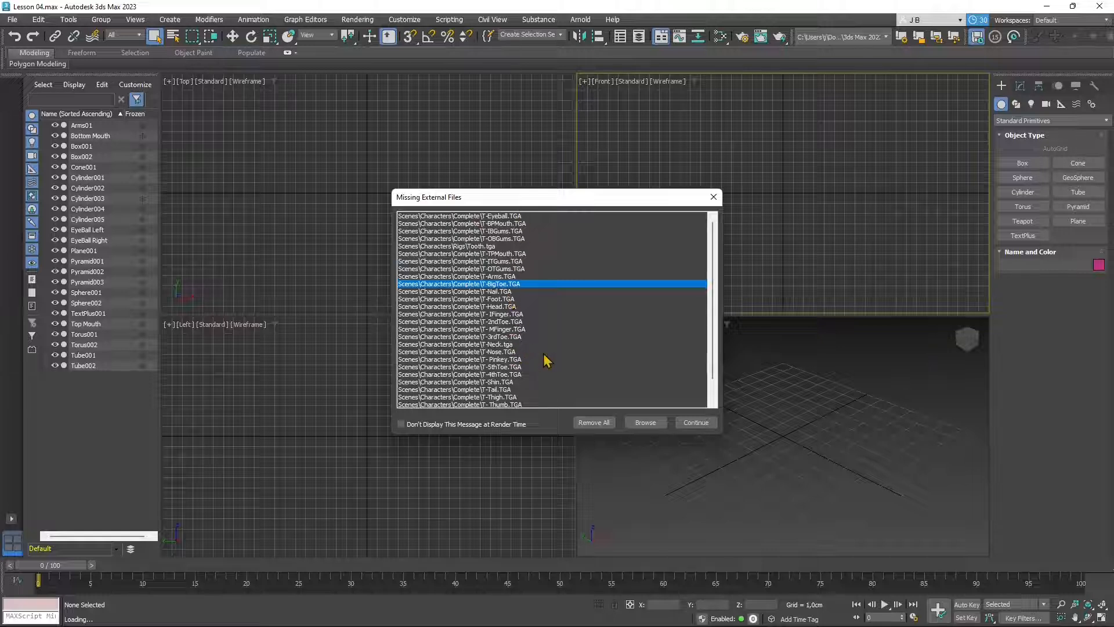
{"action": "scroll", "coordinate": [546, 362], "scroll_direction": "down", "scroll_amount": 1}
{"action": "scroll", "coordinate": [548, 369], "scroll_direction": "up", "scroll_amount": 1}
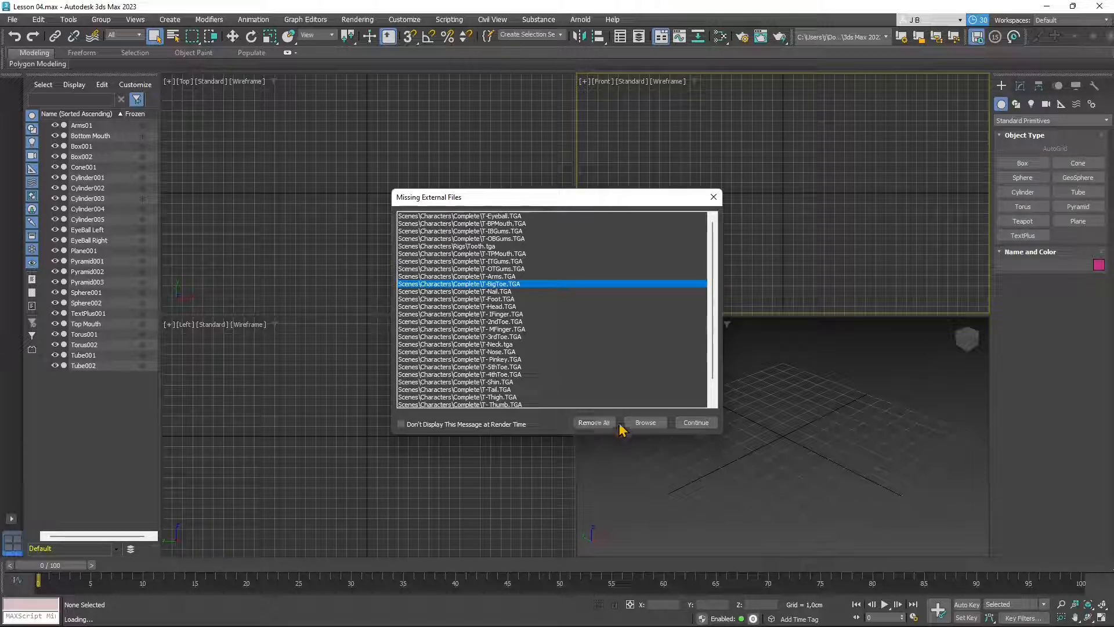
{"action": "left_click", "coordinate": [645, 423]}
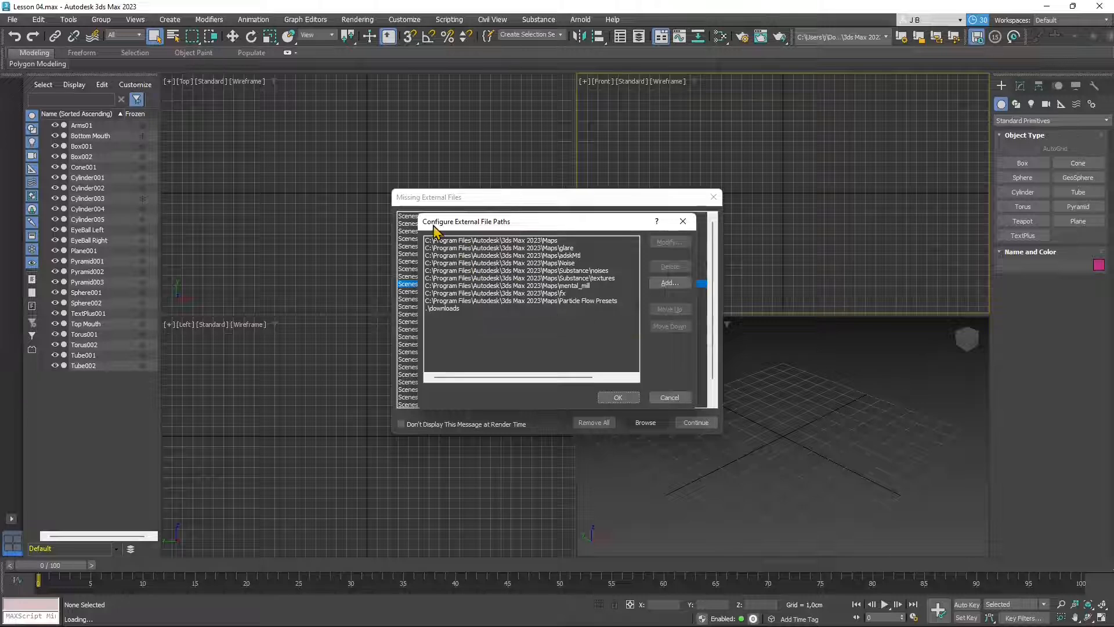
{"action": "left_click_drag", "start_coordinate": [494, 222], "coordinate": [502, 147]}
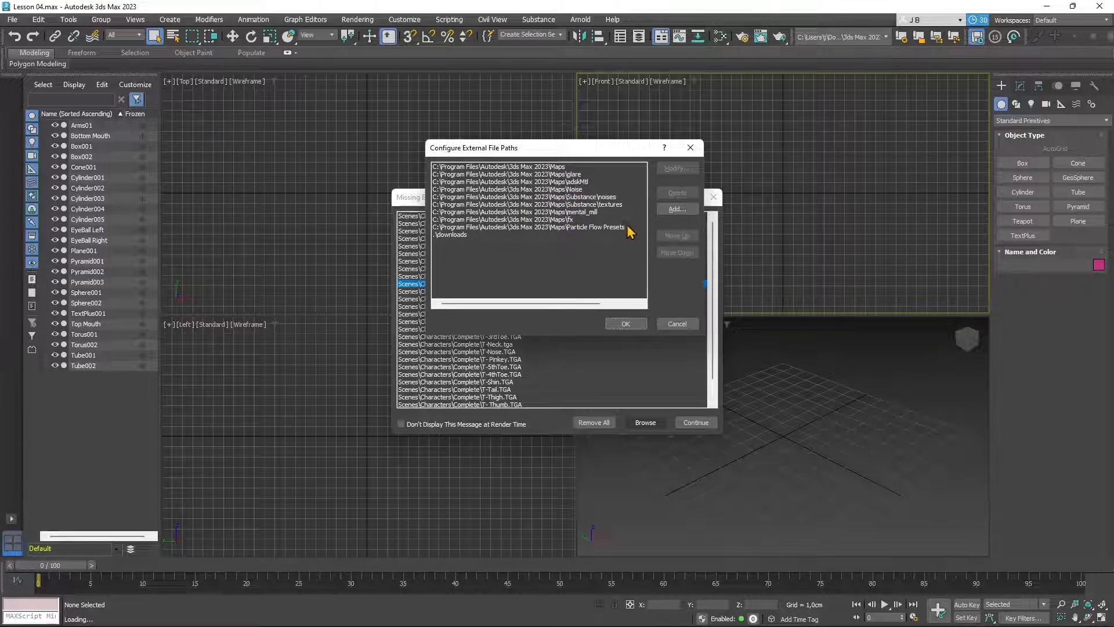
- Start adding a new map path and browse into the 3dsMax Sample Files 2018-2023 Scenes folders
{"action": "left_click", "coordinate": [674, 209]}
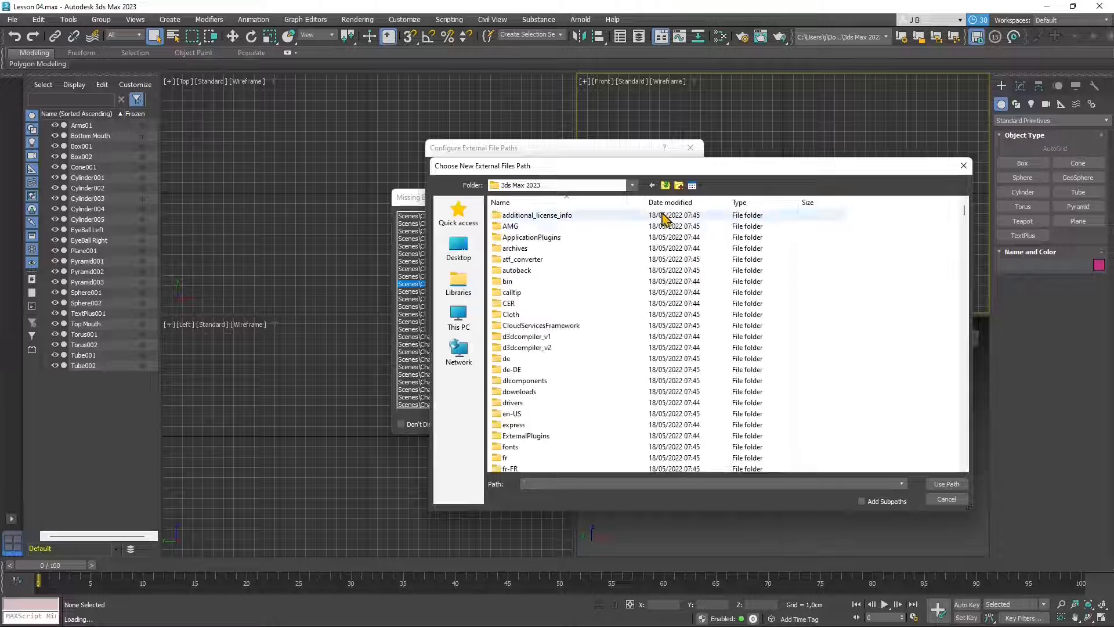
{"action": "left_click_drag", "start_coordinate": [666, 169], "coordinate": [575, 171]}
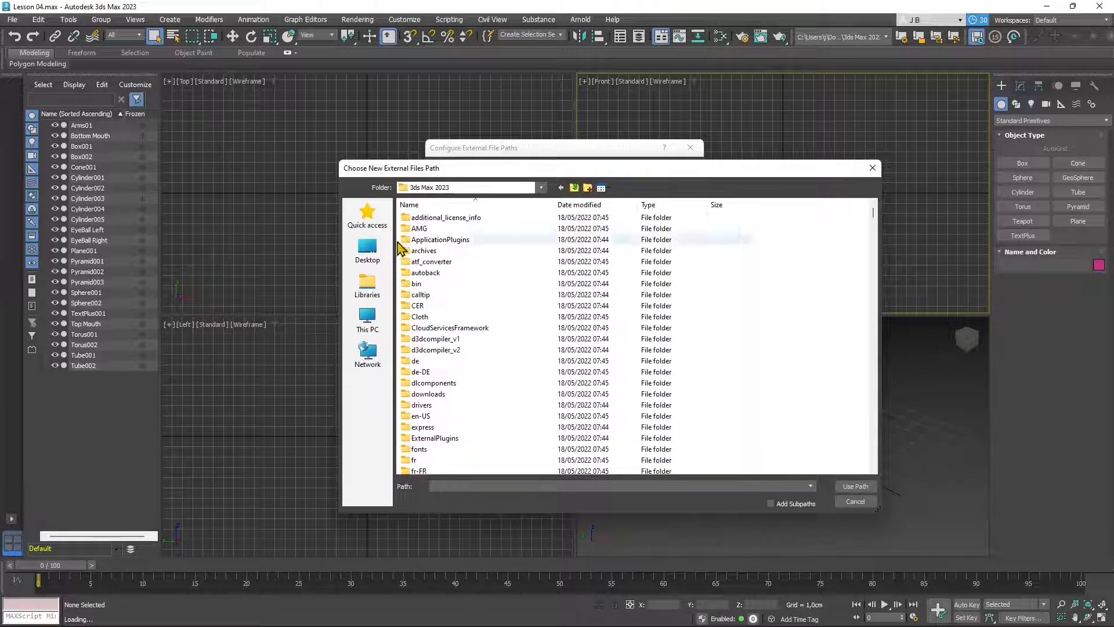
{"action": "left_click", "coordinate": [371, 221]}
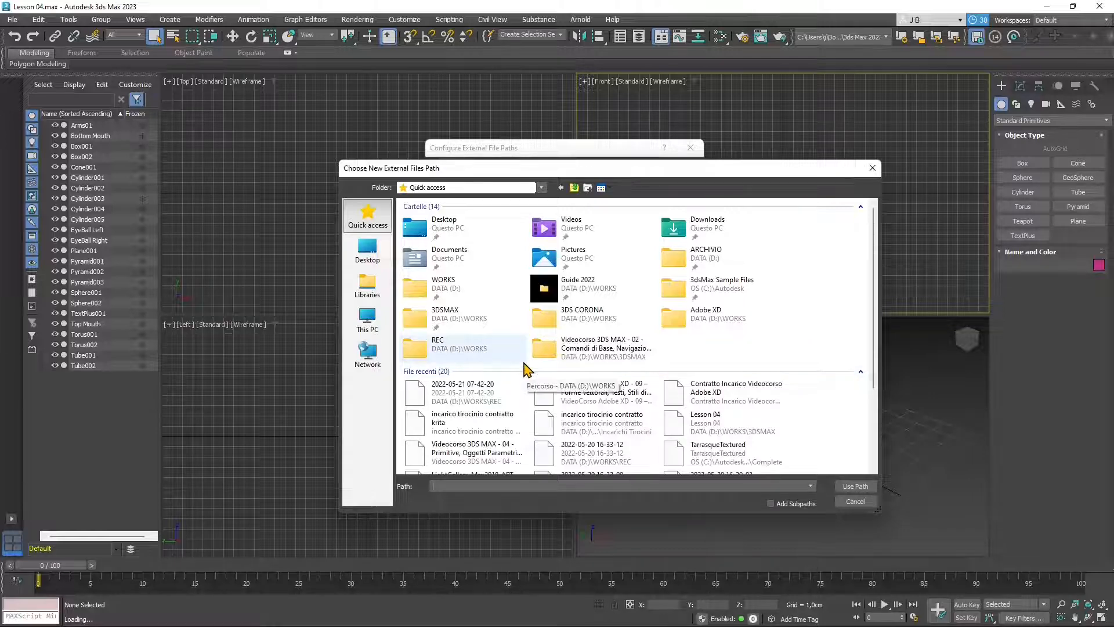
{"action": "double_click", "coordinate": [730, 293]}
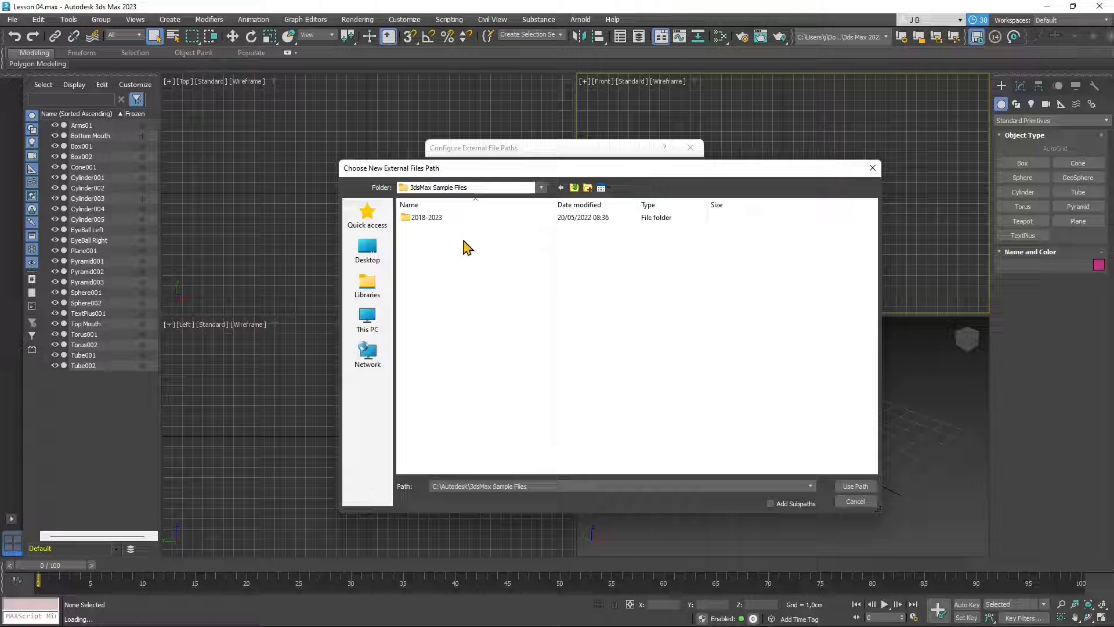
{"action": "double_click", "coordinate": [424, 221]}
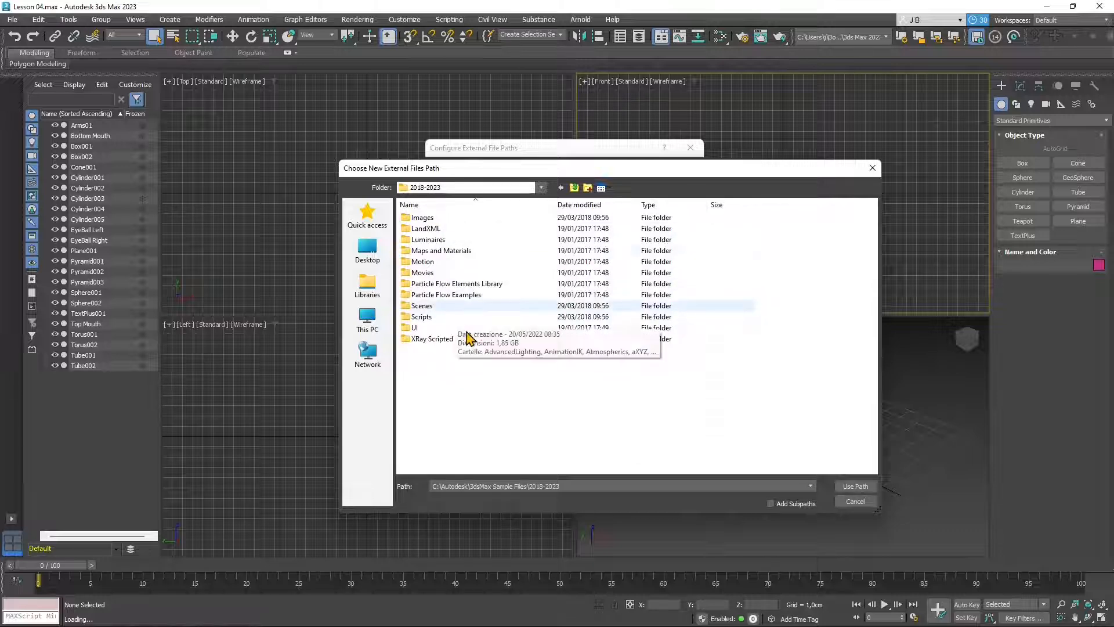
{"action": "double_click", "coordinate": [429, 307]}
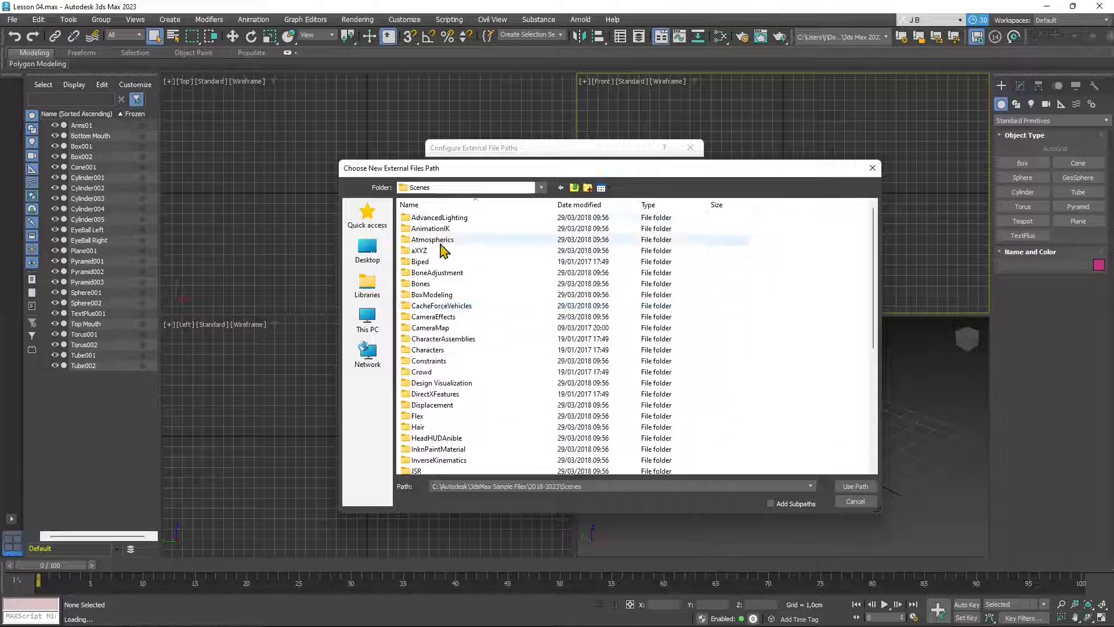
{"action": "scroll", "coordinate": [454, 432], "scroll_direction": "down", "scroll_amount": 6}
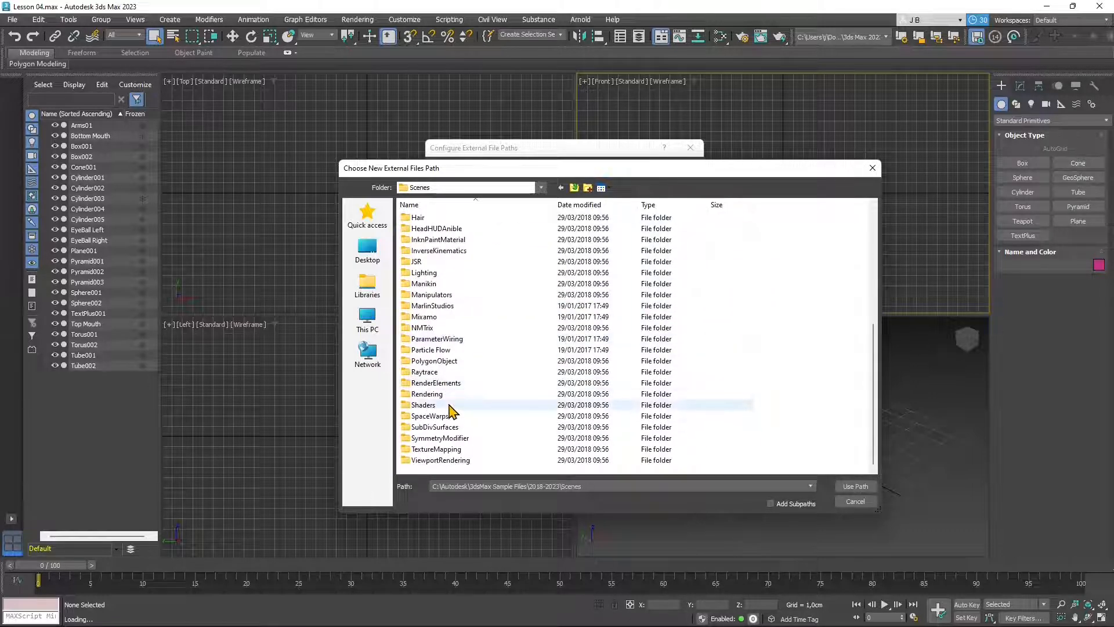
{"action": "left_click", "coordinate": [428, 327]}
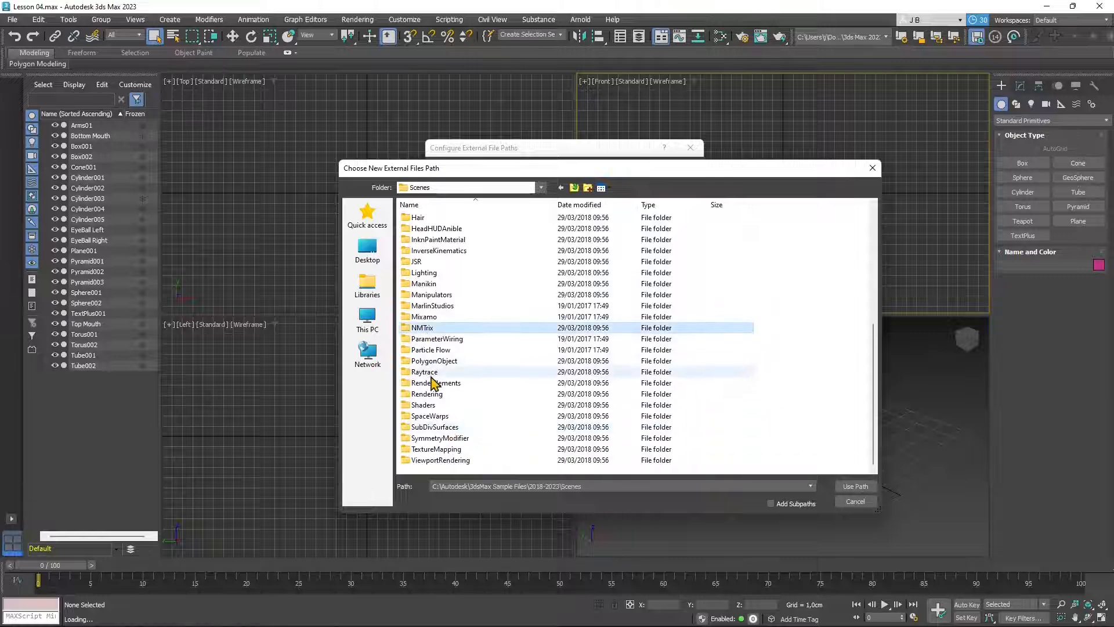
{"action": "double_click", "coordinate": [431, 318]}
{"action": "left_click", "coordinate": [429, 272]}
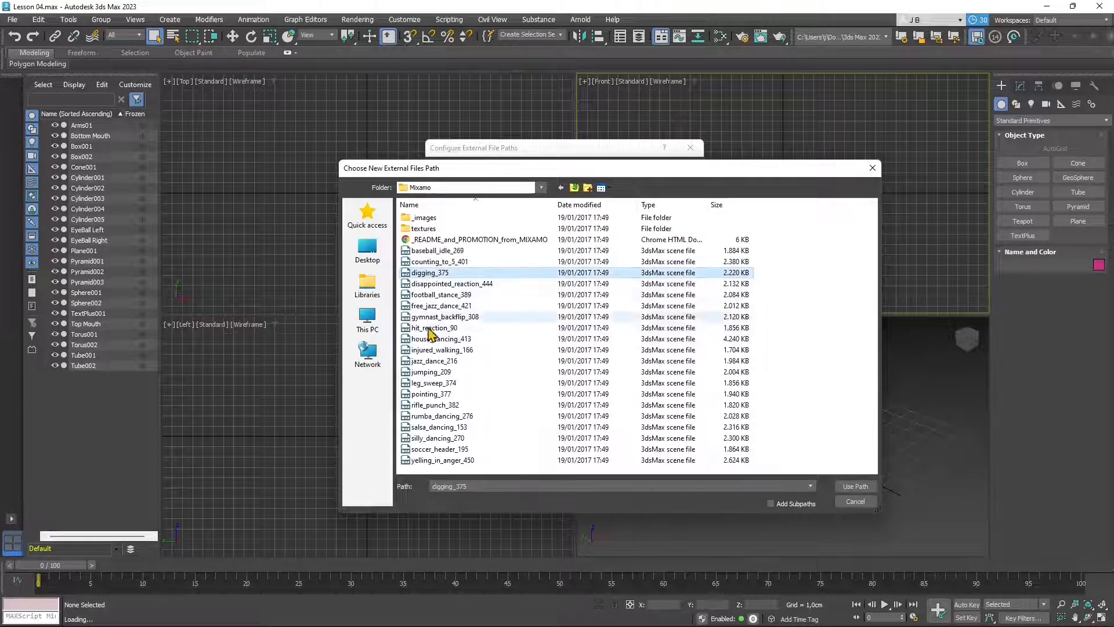
{"action": "left_click", "coordinate": [430, 328]}
{"action": "left_click", "coordinate": [433, 394]}
{"action": "left_click", "coordinate": [423, 284]}
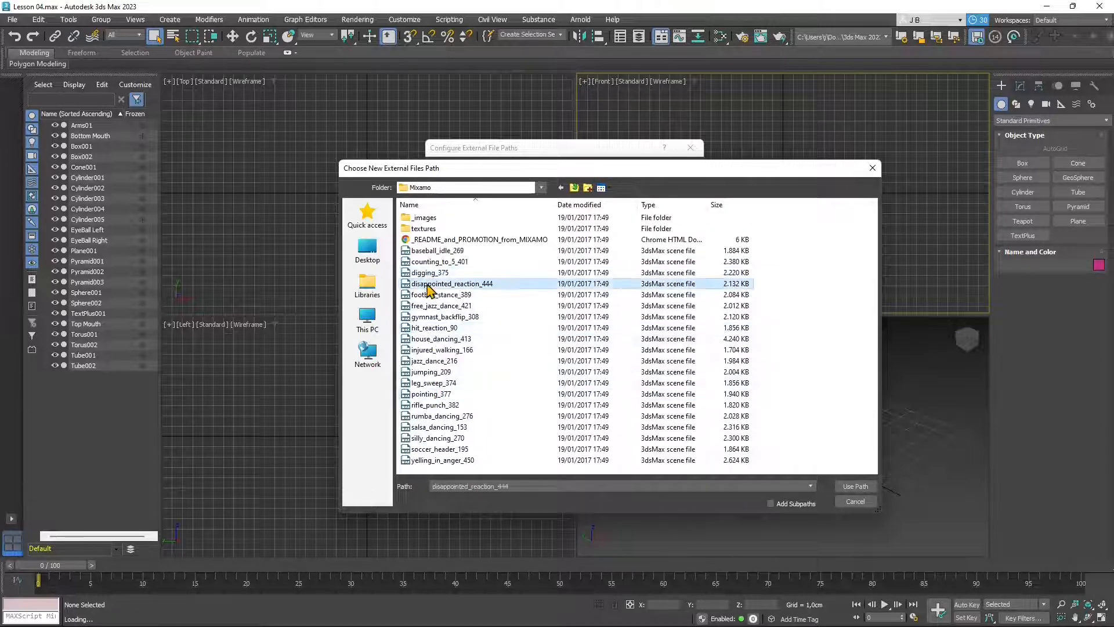
- Add the Scenes\Characters\Complete folder as a path, confirm, and continue loading Lesson 04.max
{"action": "left_click", "coordinate": [558, 187]}
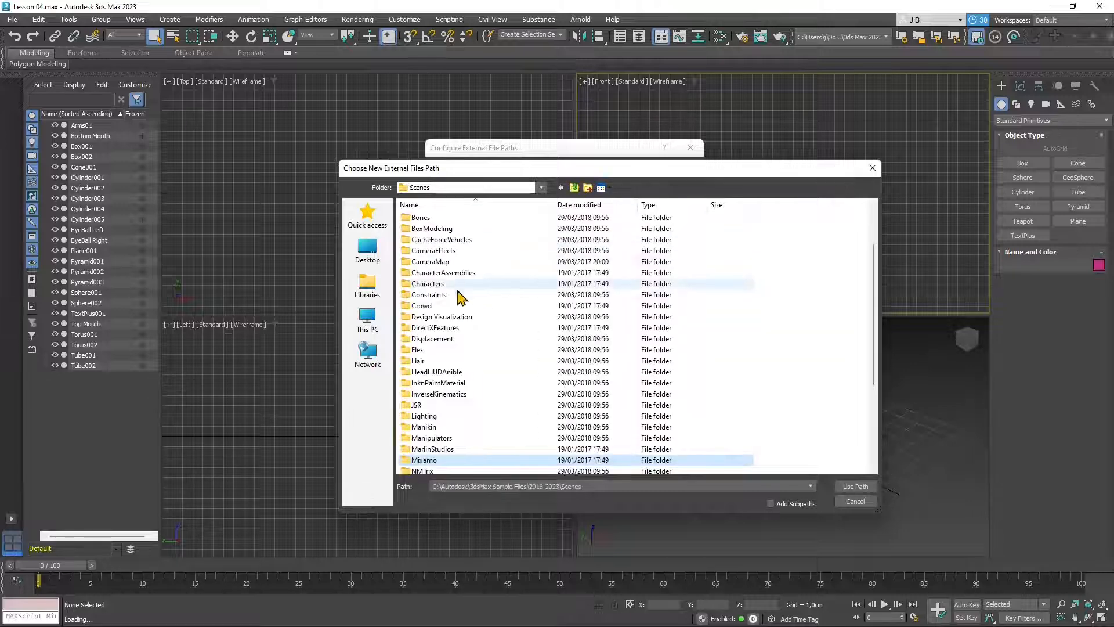
{"action": "double_click", "coordinate": [429, 284]}
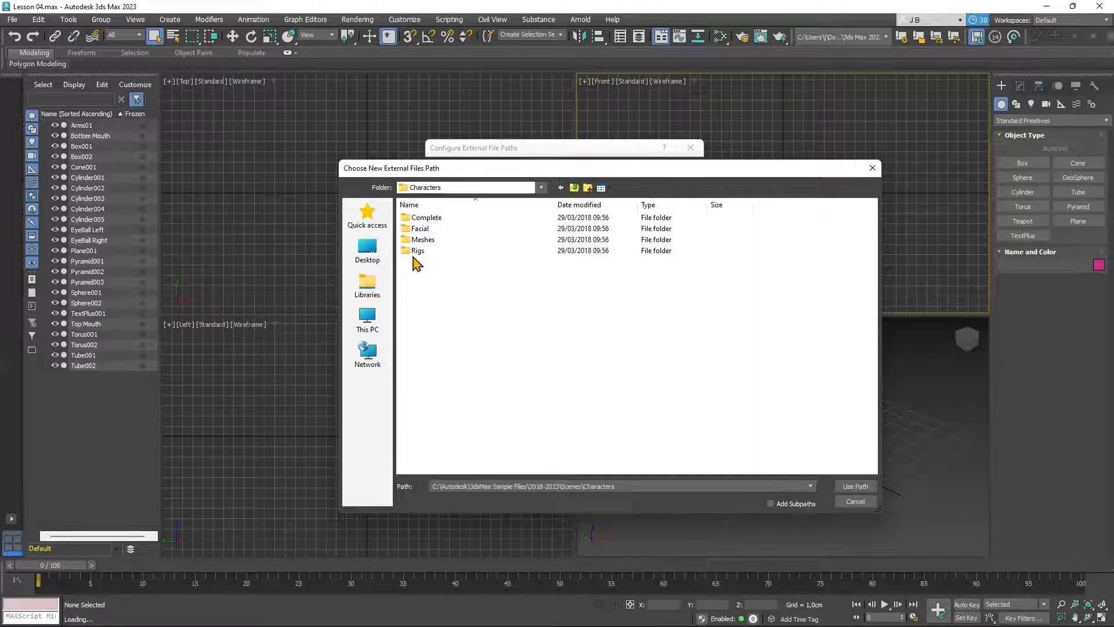
{"action": "double_click", "coordinate": [424, 218]}
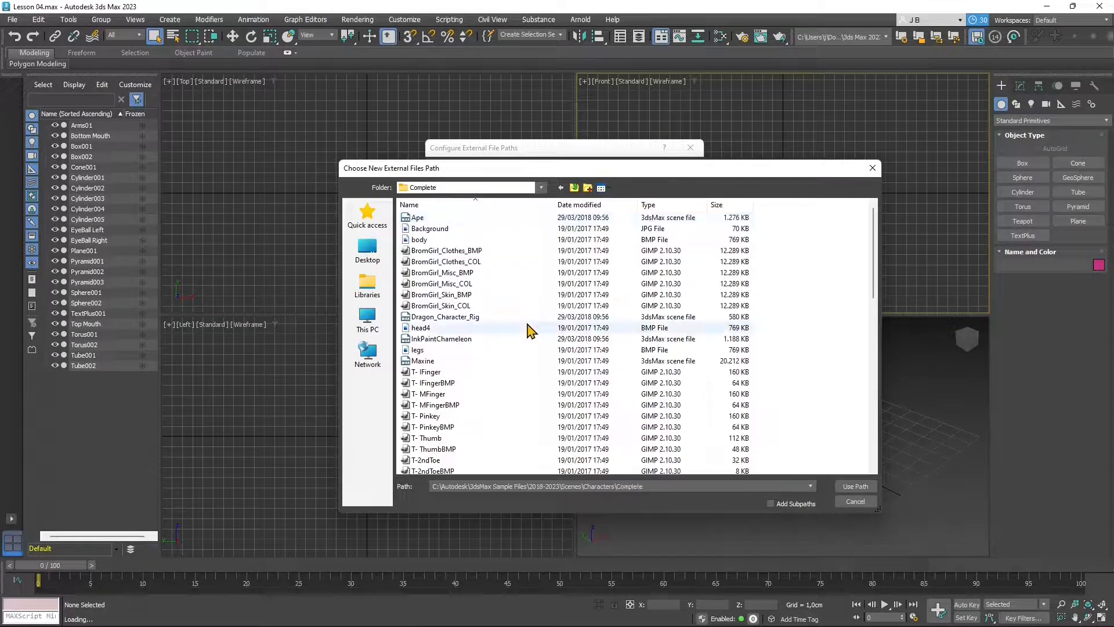
{"action": "mouse_move", "coordinate": [557, 172]}
{"action": "left_mouse_down"}
{"action": "mouse_move", "coordinate": [580, 360]}
{"action": "mouse_move", "coordinate": [547, 176]}
{"action": "left_mouse_up"}
{"action": "scroll", "coordinate": [567, 354], "scroll_direction": "down", "scroll_amount": 9}
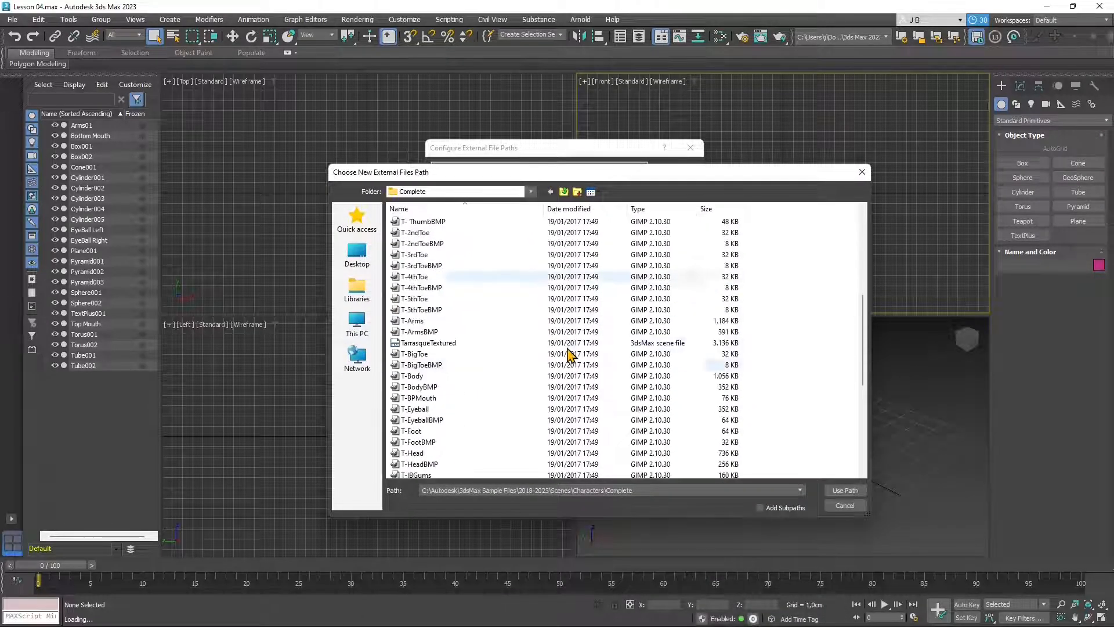
{"action": "left_click", "coordinate": [844, 491]}
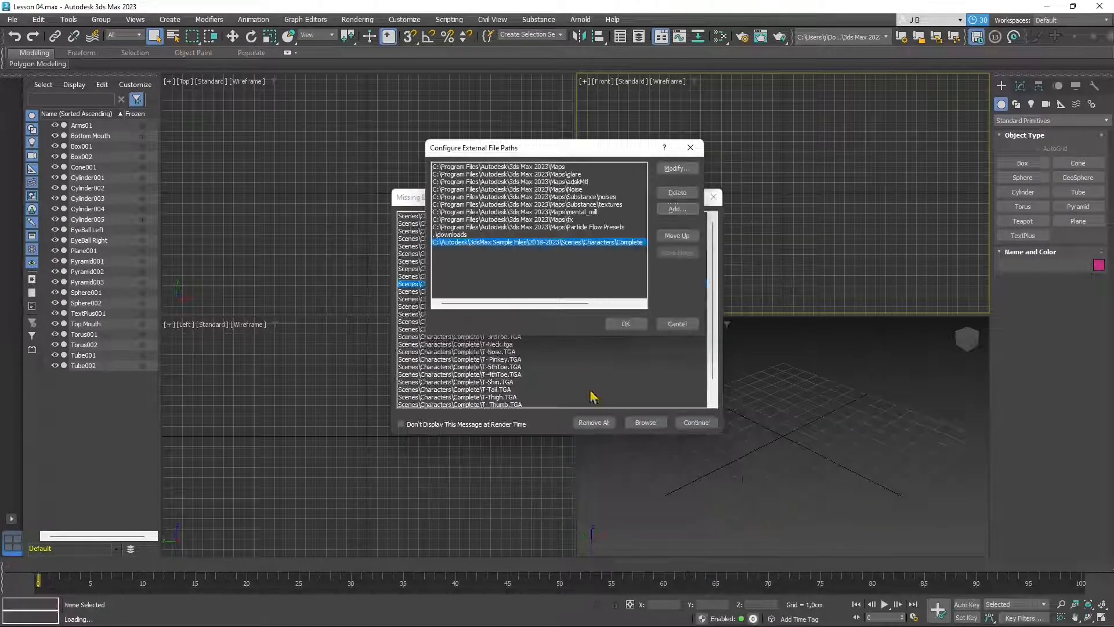
{"action": "left_click", "coordinate": [626, 324]}
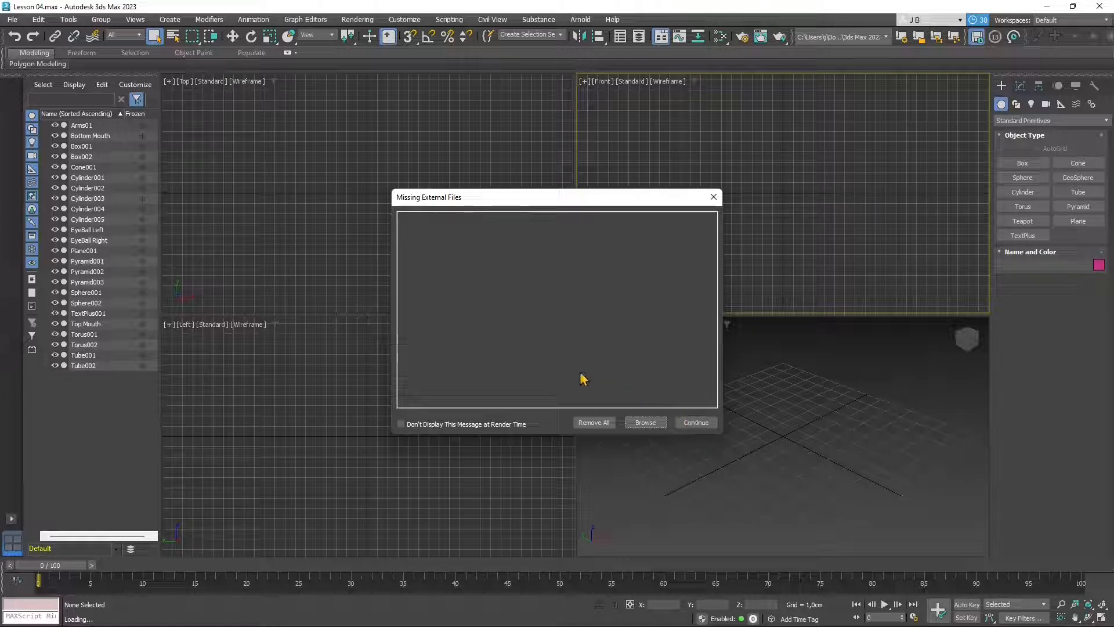
{"action": "left_click", "coordinate": [698, 422]}
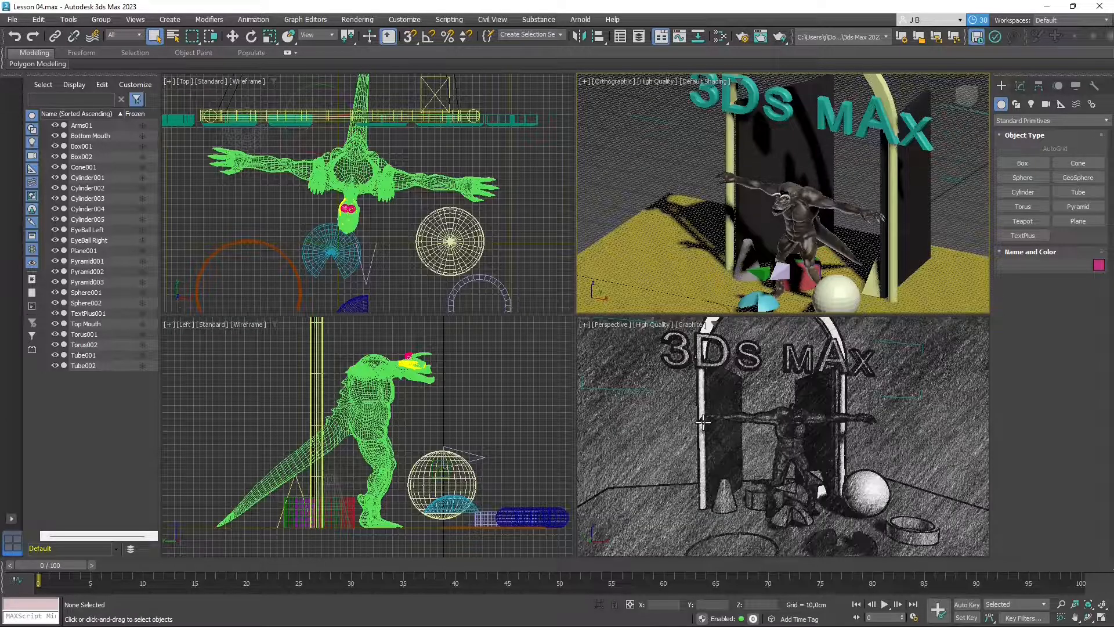
- Zoom and pan the Orthographic view around the creature and select its body, Arms01
{"action": "scroll", "coordinate": [393, 196], "scroll_direction": "down", "scroll_amount": 2}
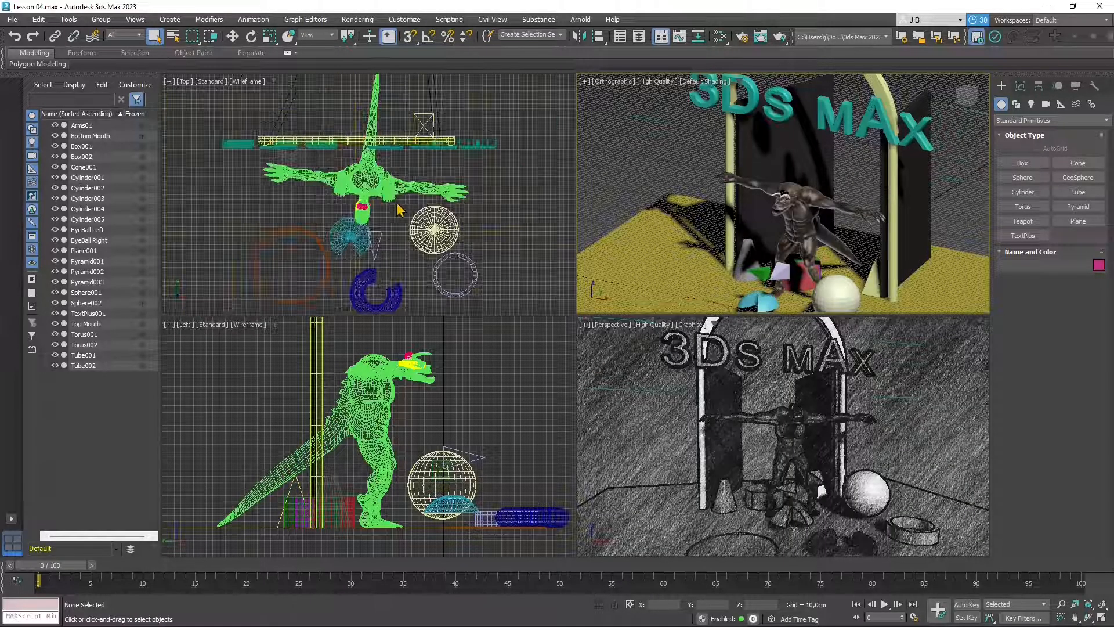
{"action": "scroll", "coordinate": [416, 273], "scroll_direction": "up", "scroll_amount": 2}
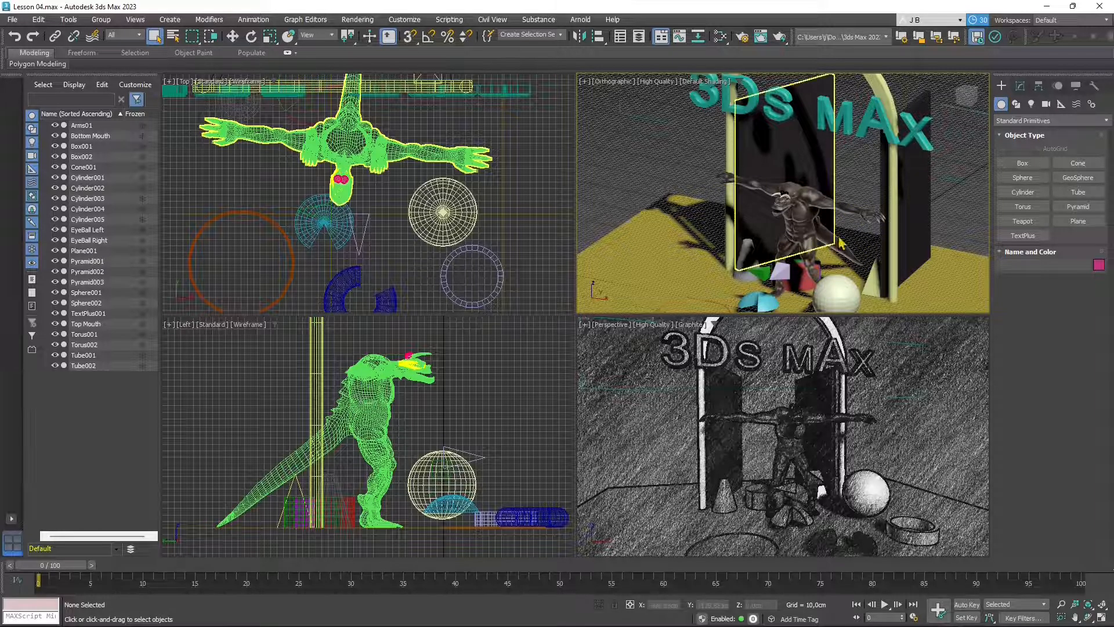
{"action": "scroll", "coordinate": [768, 263], "scroll_direction": "down", "scroll_amount": 2}
{"action": "middle_click_drag", "start_coordinate": [769, 276], "coordinate": [768, 243]}
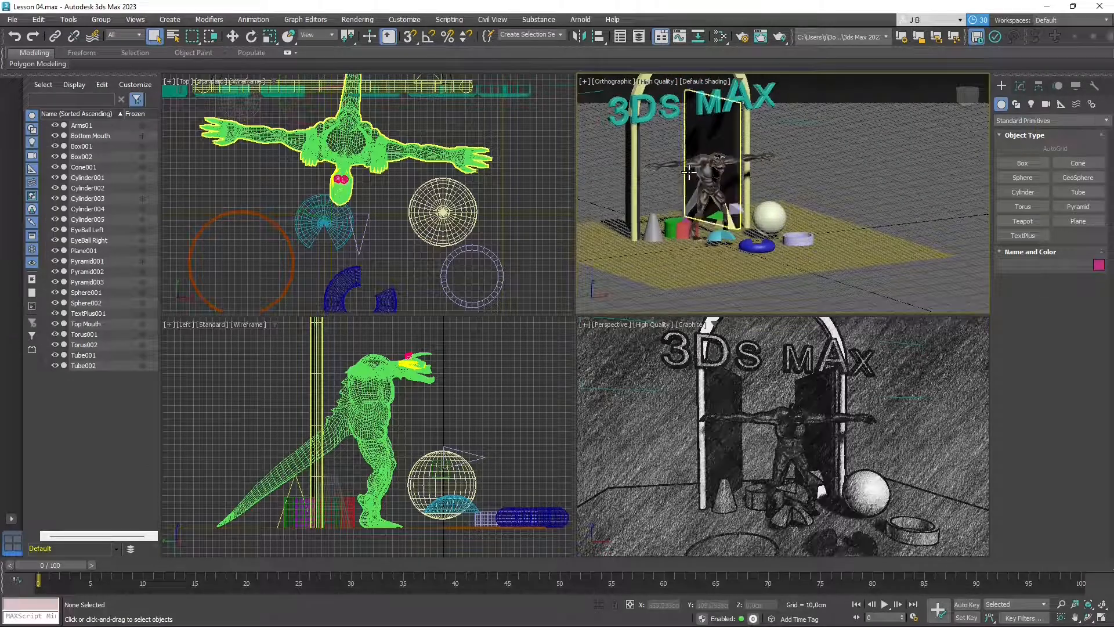
{"action": "scroll", "coordinate": [775, 137], "scroll_direction": "up", "scroll_amount": 10}
{"action": "middle_click_drag", "start_coordinate": [775, 137], "coordinate": [803, 202]}
{"action": "scroll", "coordinate": [719, 246], "scroll_direction": "down", "scroll_amount": 5}
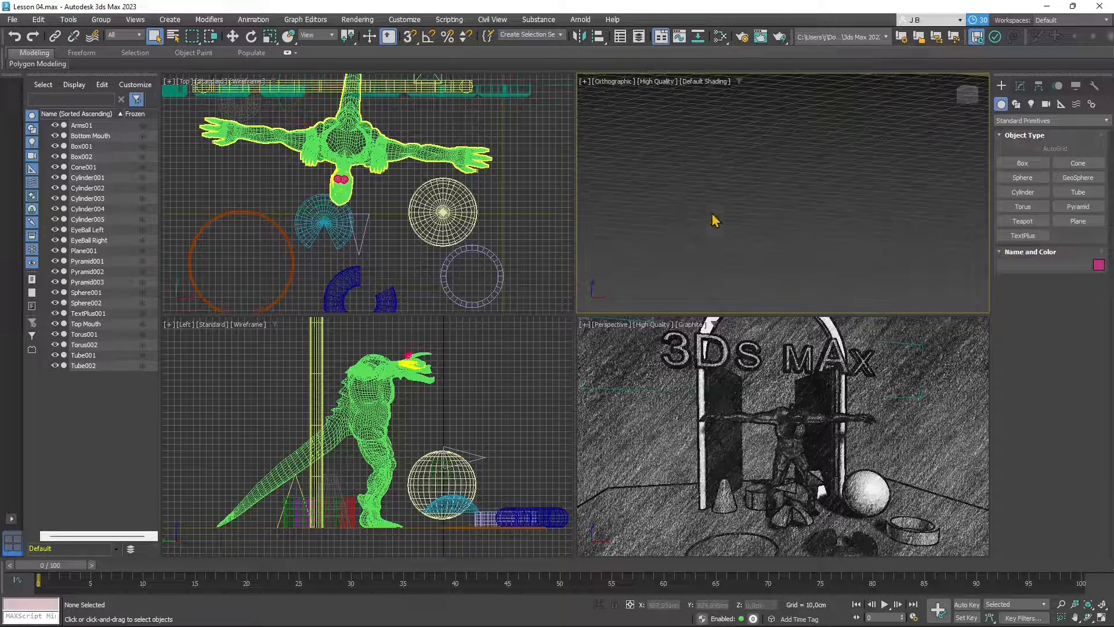
{"action": "scroll", "coordinate": [709, 218], "scroll_direction": "down", "scroll_amount": 8}
{"action": "scroll", "coordinate": [748, 209], "scroll_direction": "up", "scroll_amount": 5}
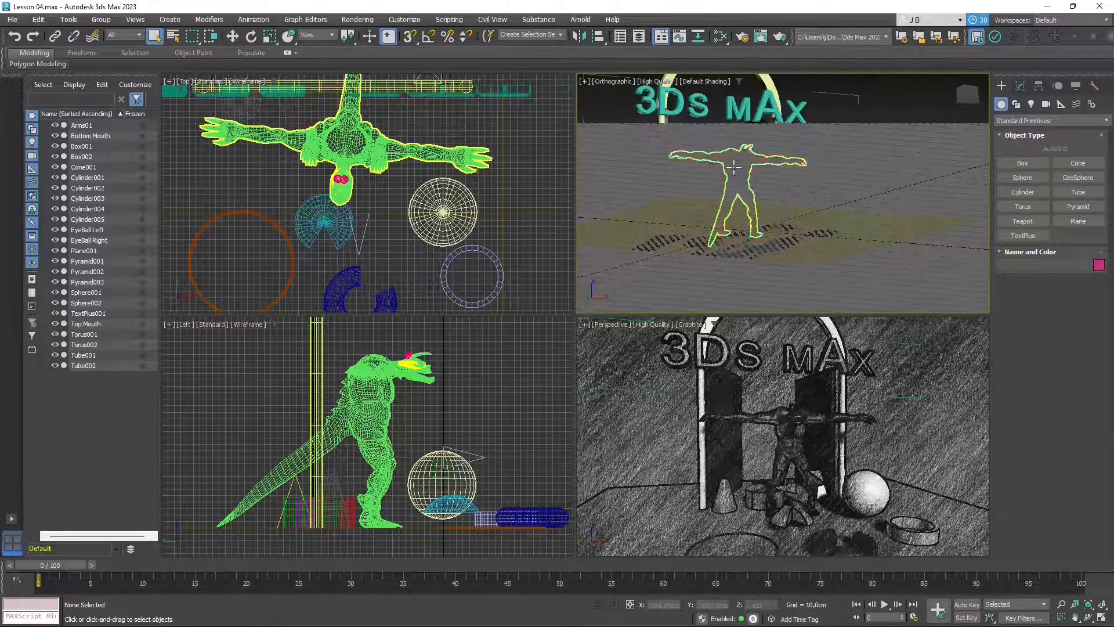
{"action": "left_click", "coordinate": [708, 260]}
- Orbit and zoom around the creature to examine its front and head
{"action": "scroll", "coordinate": [743, 269], "scroll_direction": "up", "scroll_amount": 4}
{"action": "scroll", "coordinate": [752, 186], "scroll_direction": "up", "scroll_amount": 5}
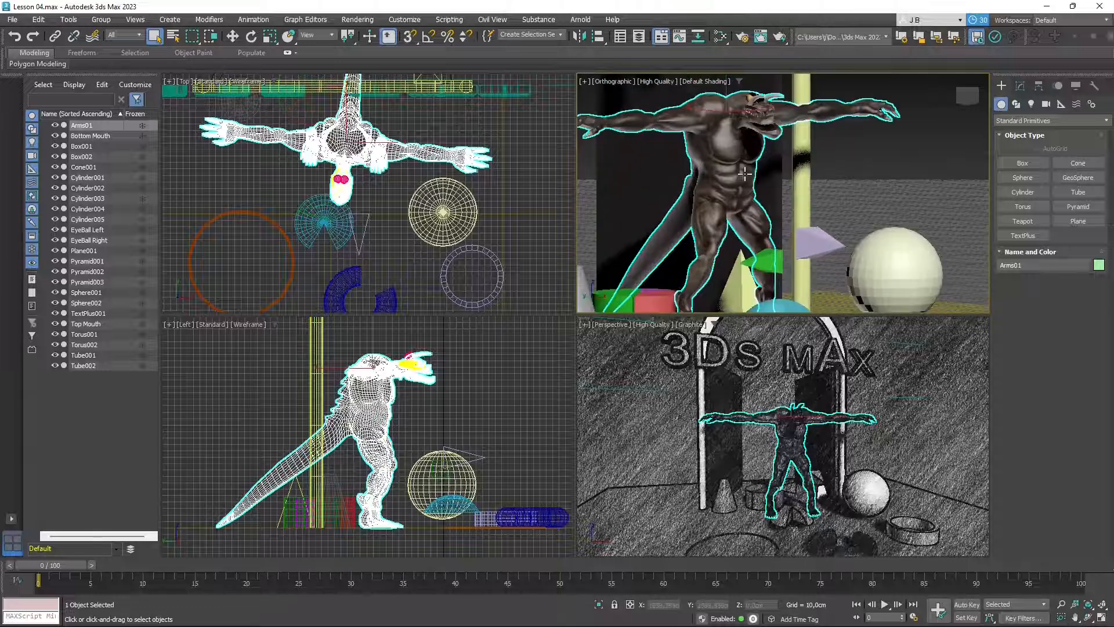
{"action": "scroll", "coordinate": [753, 143], "scroll_direction": "up", "scroll_amount": 2}
{"action": "middle_click_drag", "start_coordinate": [778, 149], "coordinate": [825, 259], "text": "alt"}
{"action": "scroll", "coordinate": [775, 192], "scroll_direction": "up", "scroll_amount": 3}
{"action": "scroll", "coordinate": [821, 256], "scroll_direction": "down", "scroll_amount": 3}
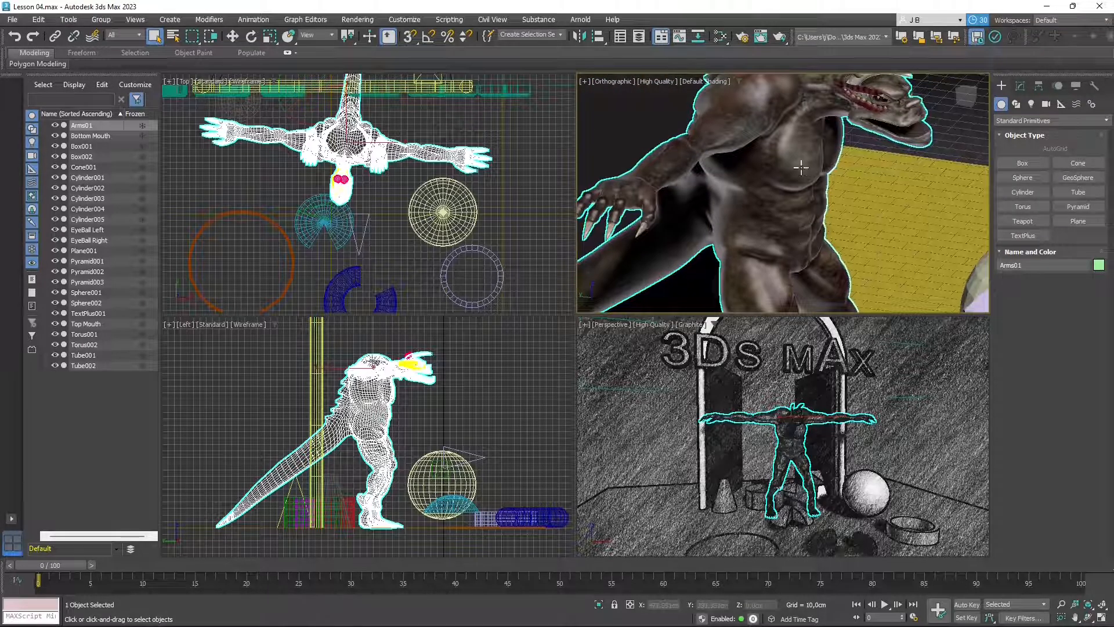
{"action": "scroll", "coordinate": [778, 179], "scroll_direction": "down", "scroll_amount": 4}
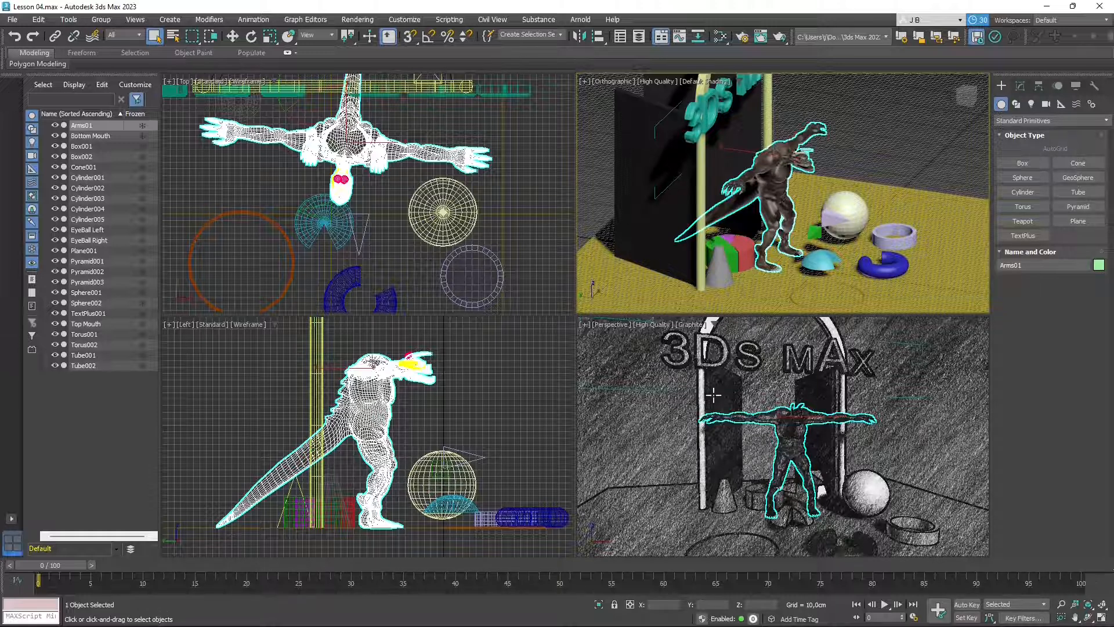
{"action": "scroll", "coordinate": [804, 210], "scroll_direction": "up", "scroll_amount": 8}
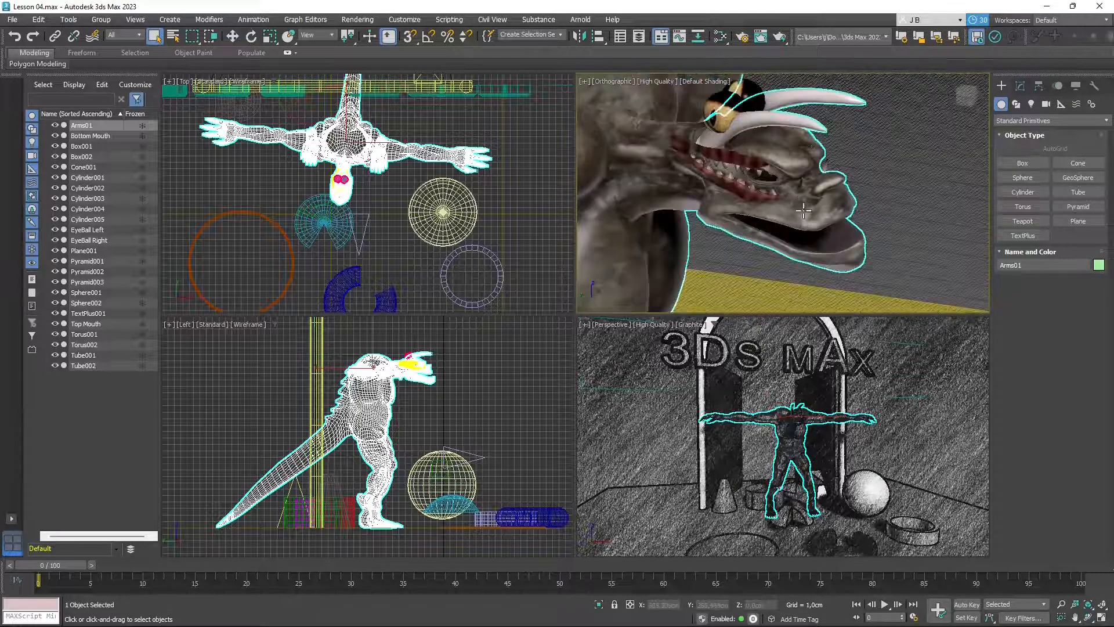
{"action": "scroll", "coordinate": [819, 195], "scroll_direction": "up", "scroll_amount": 2}
{"action": "middle_click_drag", "start_coordinate": [741, 136], "coordinate": [759, 208], "text": "alt"}
- Select the right eyeball, top mouth and left eyeball together
{"action": "scroll", "coordinate": [749, 129], "scroll_direction": "up", "scroll_amount": 3}
{"action": "left_click", "coordinate": [748, 116]}
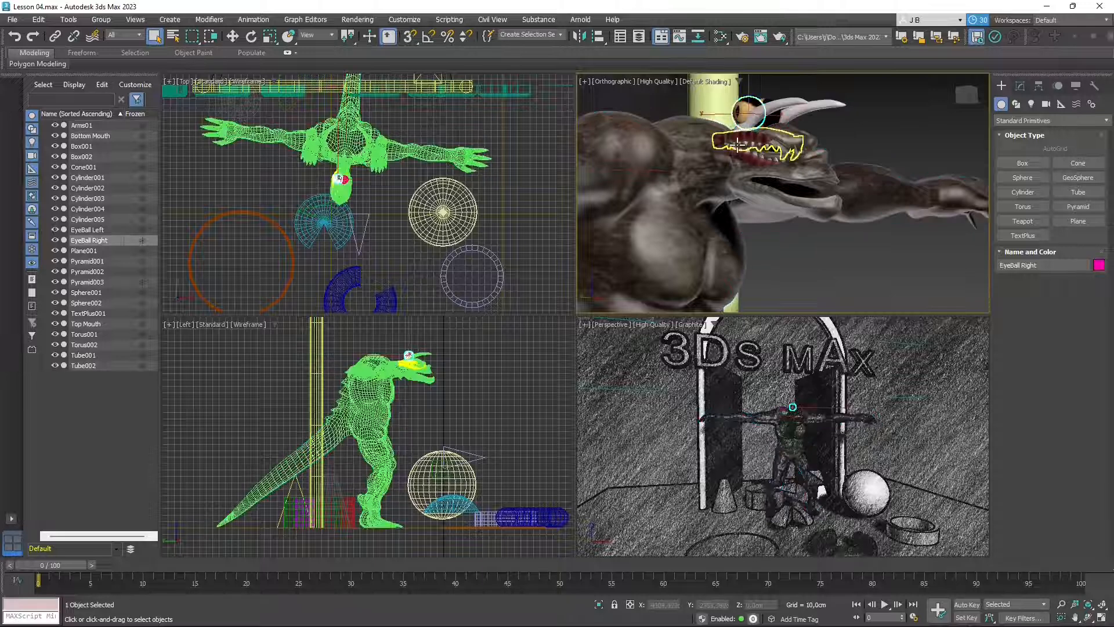
{"action": "left_click", "coordinate": [737, 144], "text": "ctrl"}
{"action": "middle_click_drag", "start_coordinate": [792, 215], "coordinate": [778, 134], "text": "alt"}
{"action": "left_click", "coordinate": [781, 118], "text": "ctrl"}
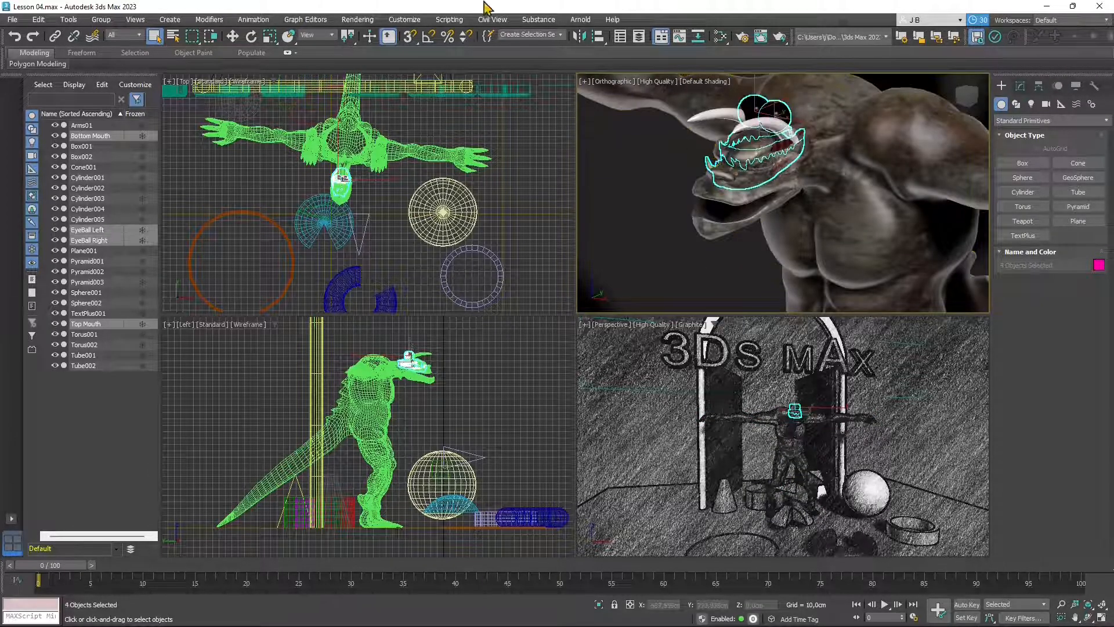
- Move the eyes and mouth pieces lower and forward so they fit inside the head
{"action": "left_click", "coordinate": [232, 36]}
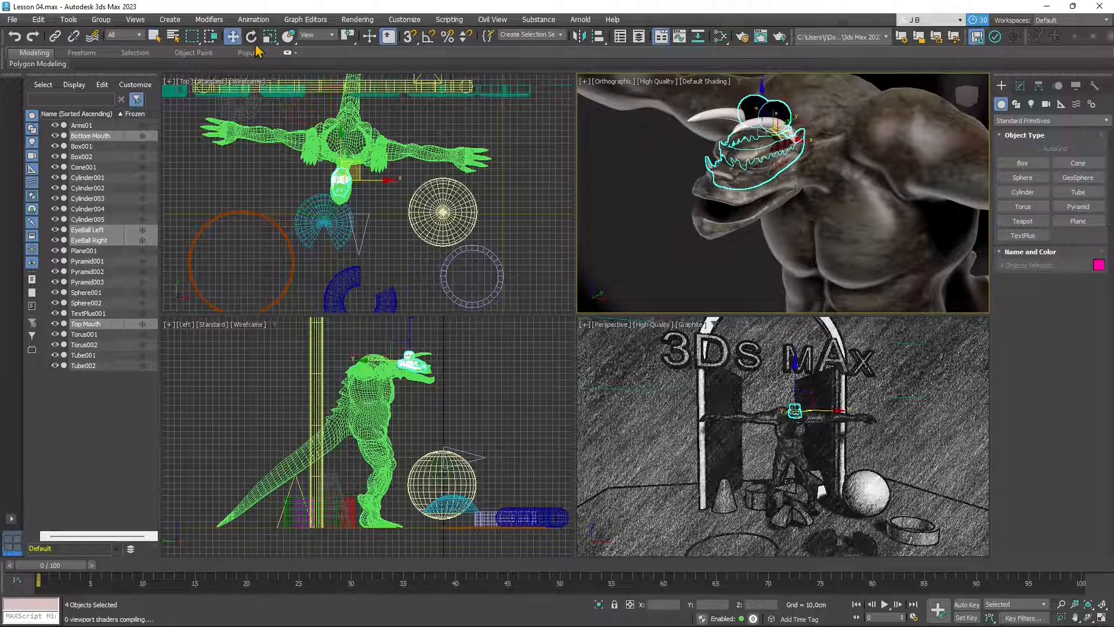
{"action": "left_click_drag", "start_coordinate": [760, 86], "coordinate": [766, 134]}
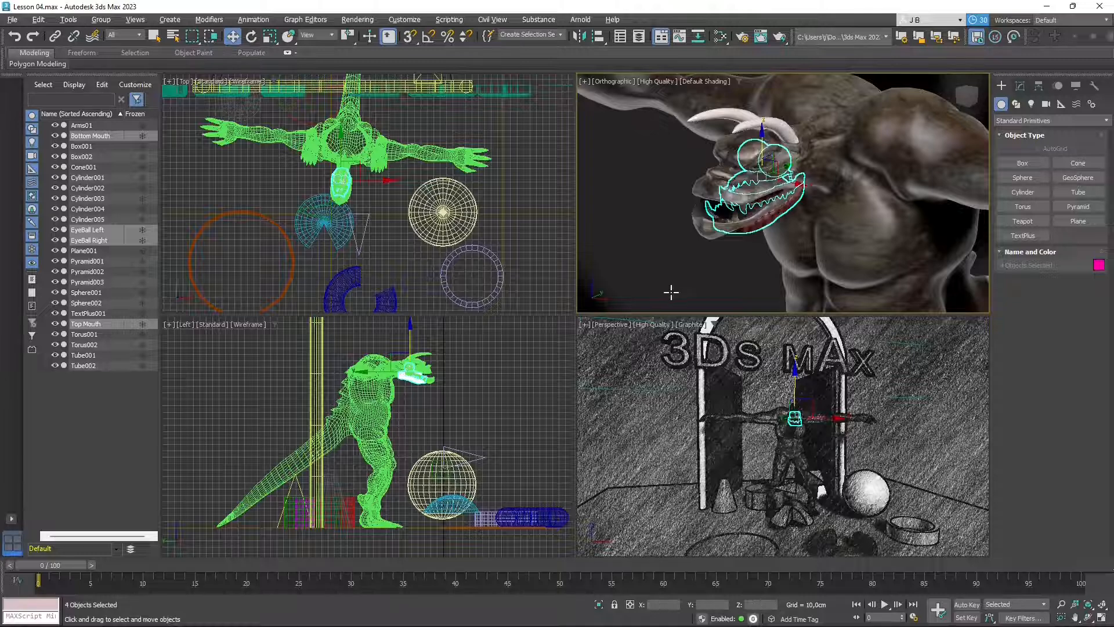
{"action": "scroll", "coordinate": [467, 351], "scroll_direction": "up", "scroll_amount": 5}
{"action": "middle_click_drag", "start_coordinate": [441, 433], "coordinate": [435, 448]}
{"action": "scroll", "coordinate": [422, 360], "scroll_direction": "up", "scroll_amount": 5}
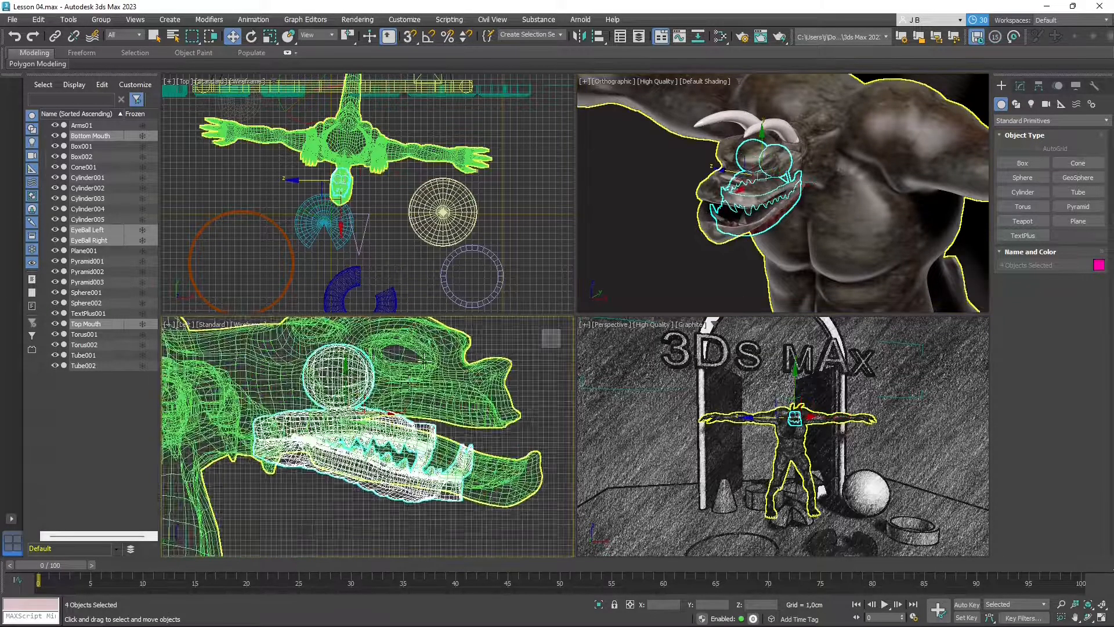
{"action": "left_click_drag", "start_coordinate": [384, 415], "coordinate": [441, 419]}
{"action": "left_click_drag", "start_coordinate": [403, 376], "coordinate": [405, 363]}
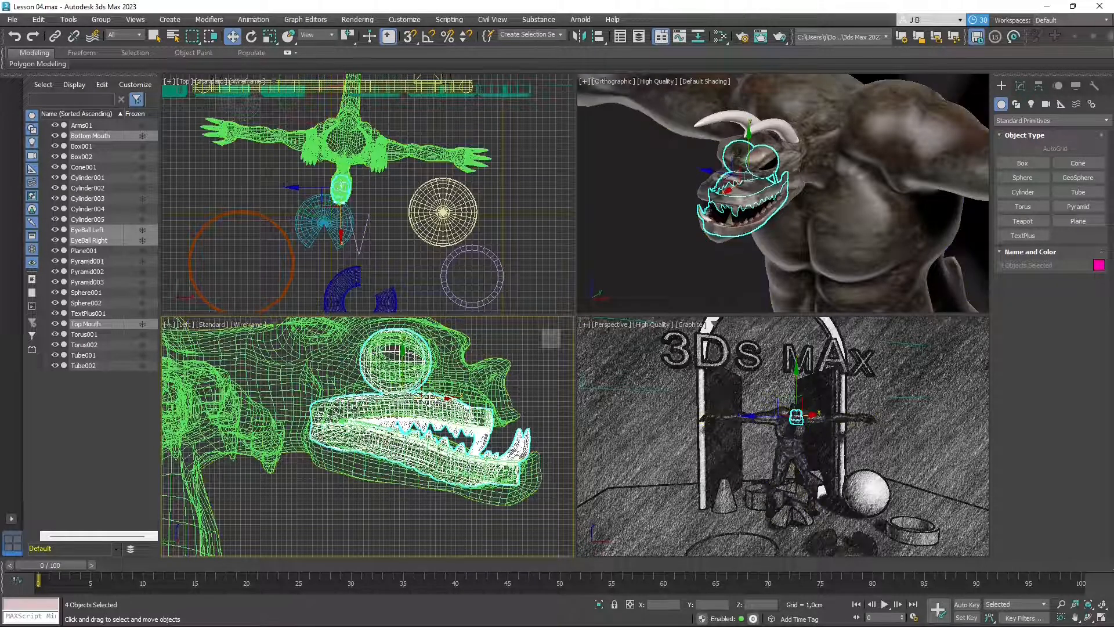
{"action": "left_click_drag", "start_coordinate": [429, 399], "coordinate": [432, 400]}
- Select Arms01, reframe the view toward the torso, then clear the selection
{"action": "left_click", "coordinate": [762, 250]}
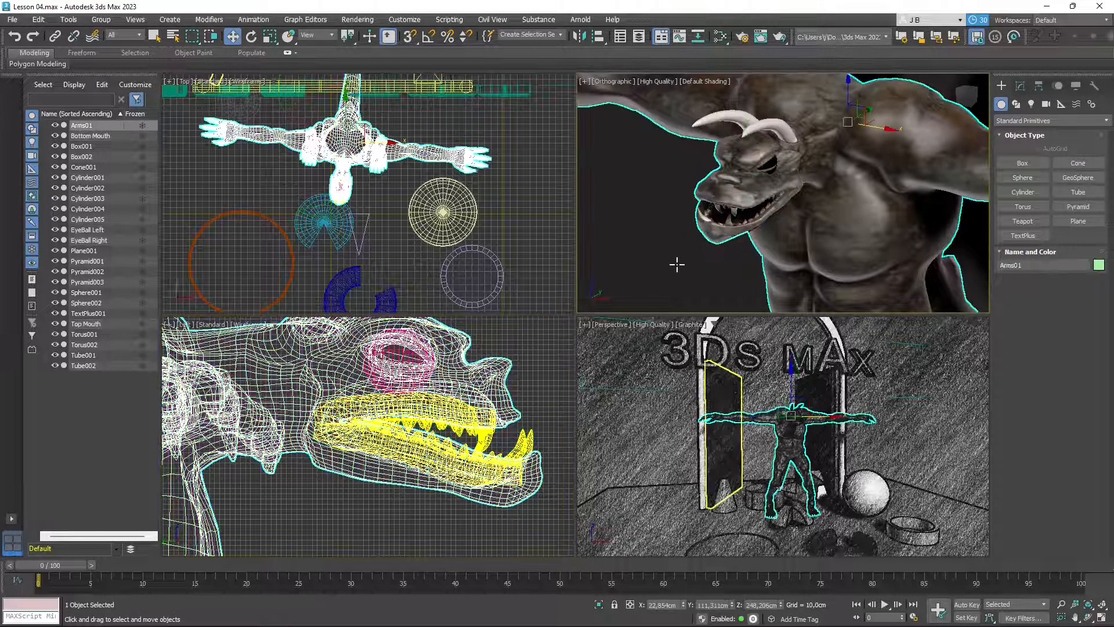
{"action": "middle_click_drag", "start_coordinate": [677, 269], "coordinate": [507, 269]}
{"action": "scroll", "coordinate": [803, 199], "scroll_direction": "down", "scroll_amount": 7}
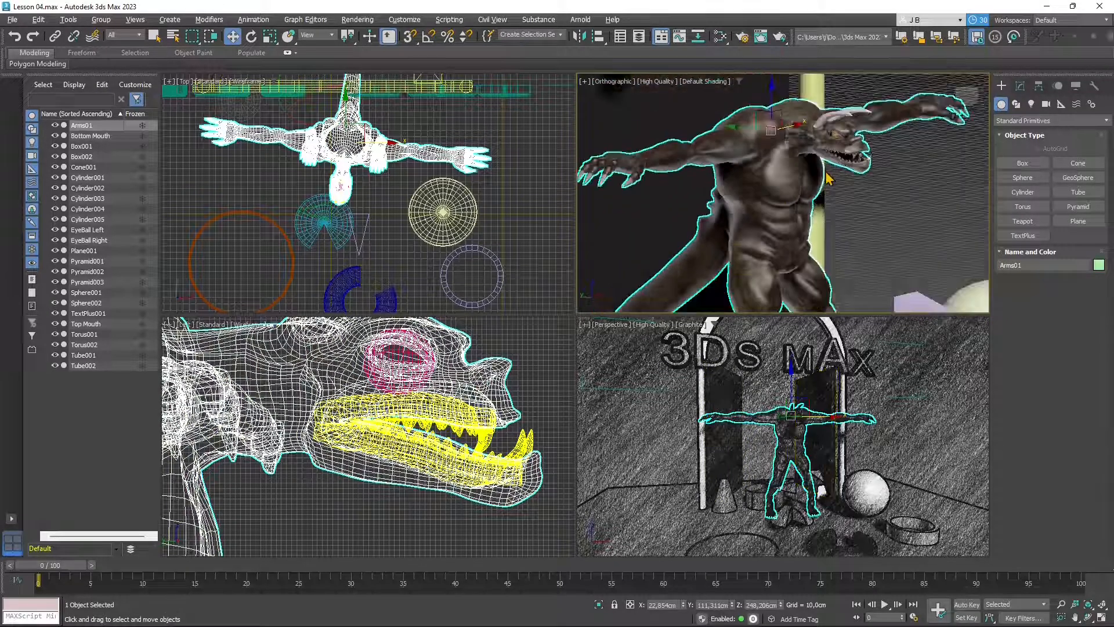
{"action": "scroll", "coordinate": [828, 152], "scroll_direction": "down", "scroll_amount": 7}
{"action": "middle_click_drag", "start_coordinate": [809, 255], "coordinate": [737, 274]}
{"action": "scroll", "coordinate": [697, 256], "scroll_direction": "up", "scroll_amount": 4}
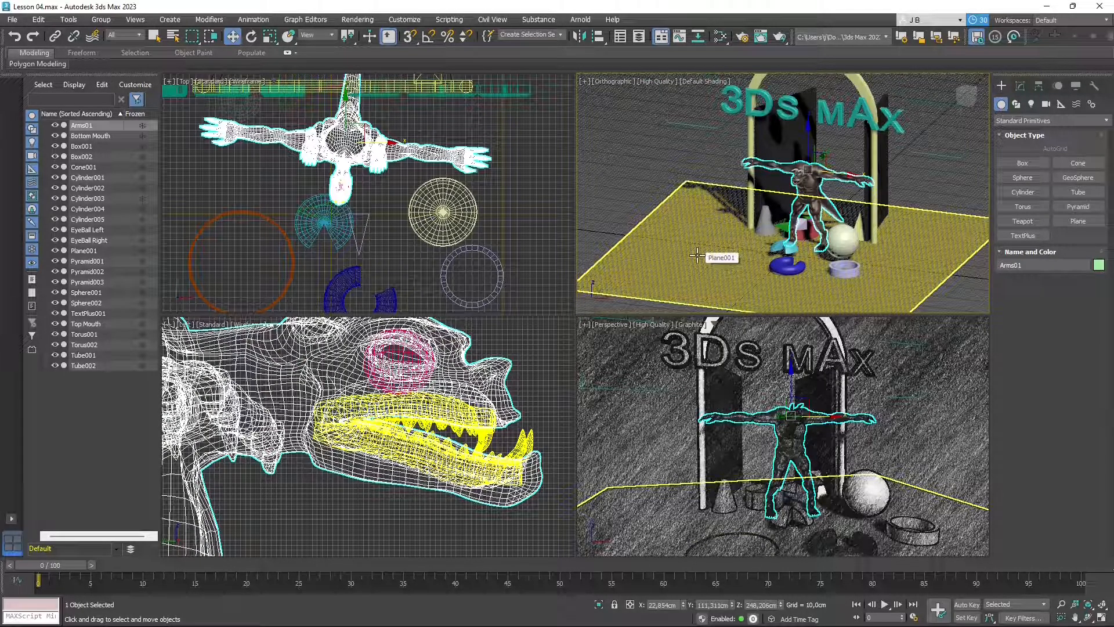
{"action": "left_click", "coordinate": [656, 164]}
- Open the Merge File dialog via File > Import > Merge and center it
{"action": "left_click", "coordinate": [11, 21]}
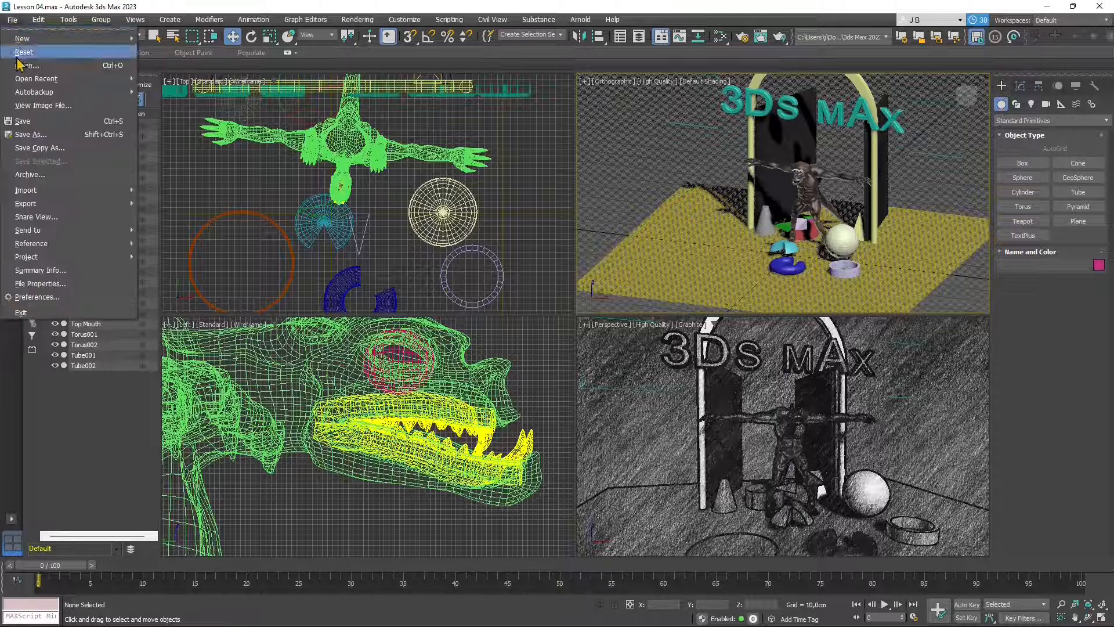
{"action": "mouse_move", "coordinate": [61, 190]}
{"action": "left_click", "coordinate": [183, 214]}
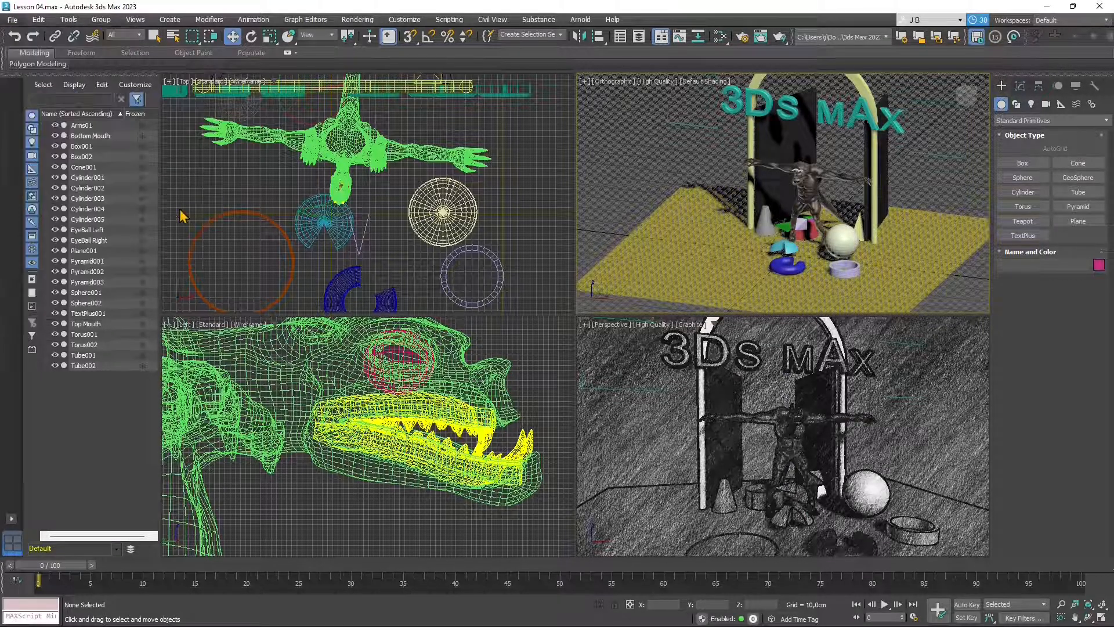
{"action": "left_click_drag", "start_coordinate": [200, 21], "coordinate": [402, 117]}
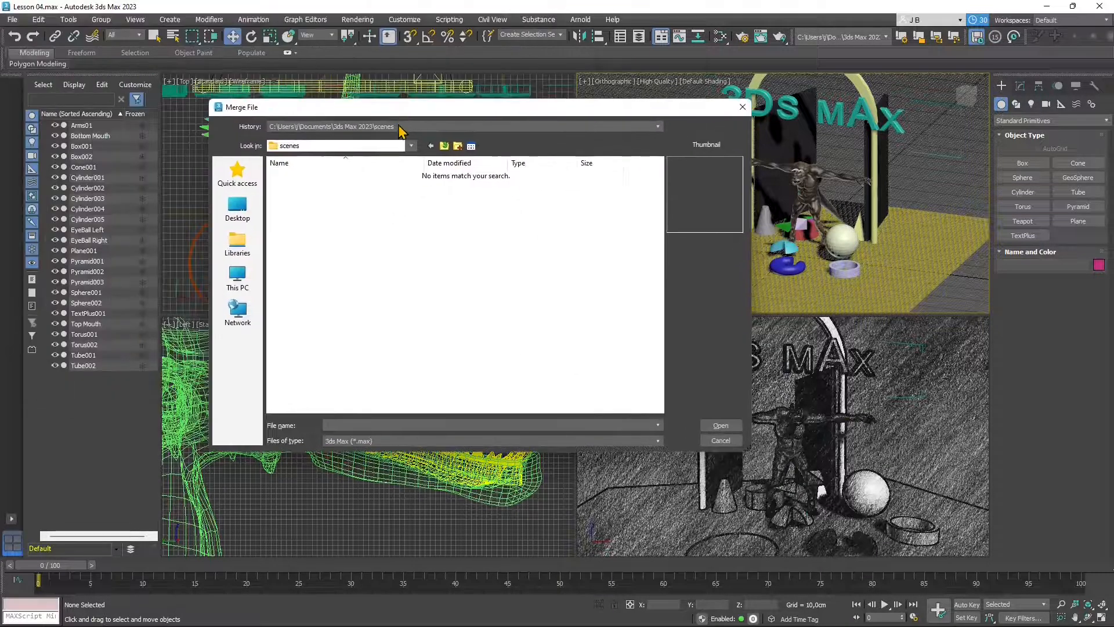
- Preview the LightGallery scenes in Rendering and the wall scene in CameraMap
{"action": "left_click", "coordinate": [399, 127]}
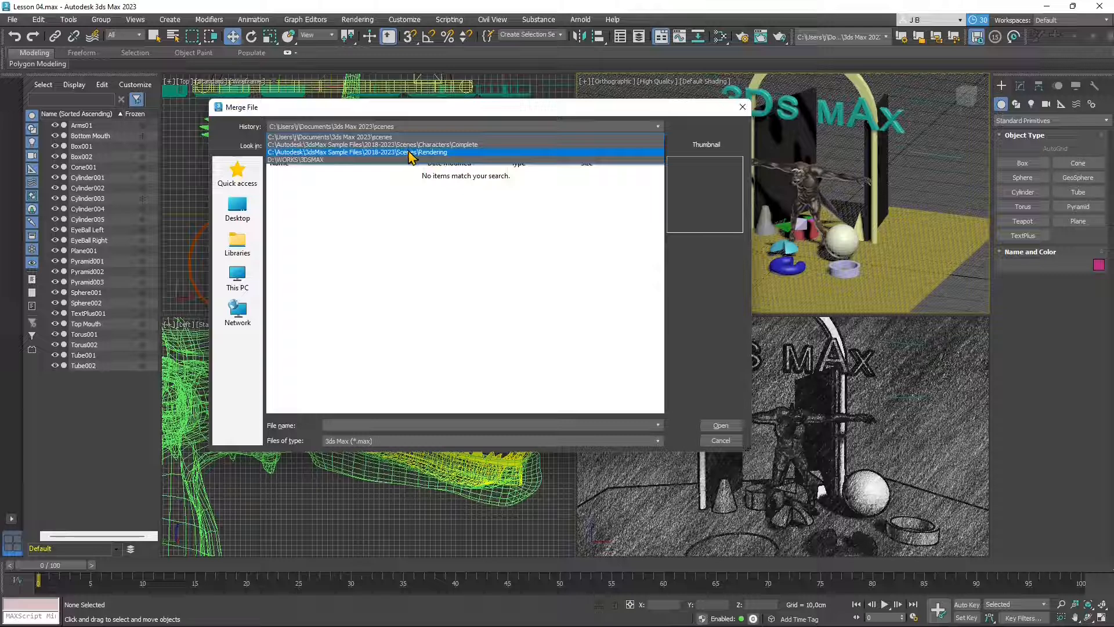
{"action": "left_click", "coordinate": [409, 152]}
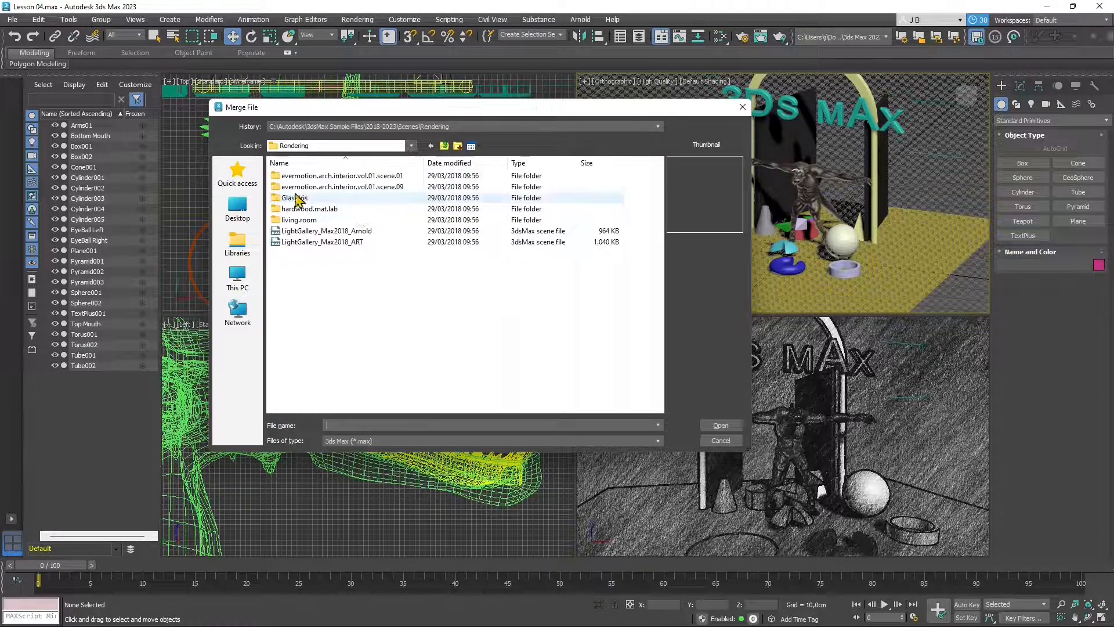
{"action": "left_click", "coordinate": [312, 242]}
{"action": "left_click", "coordinate": [316, 232]}
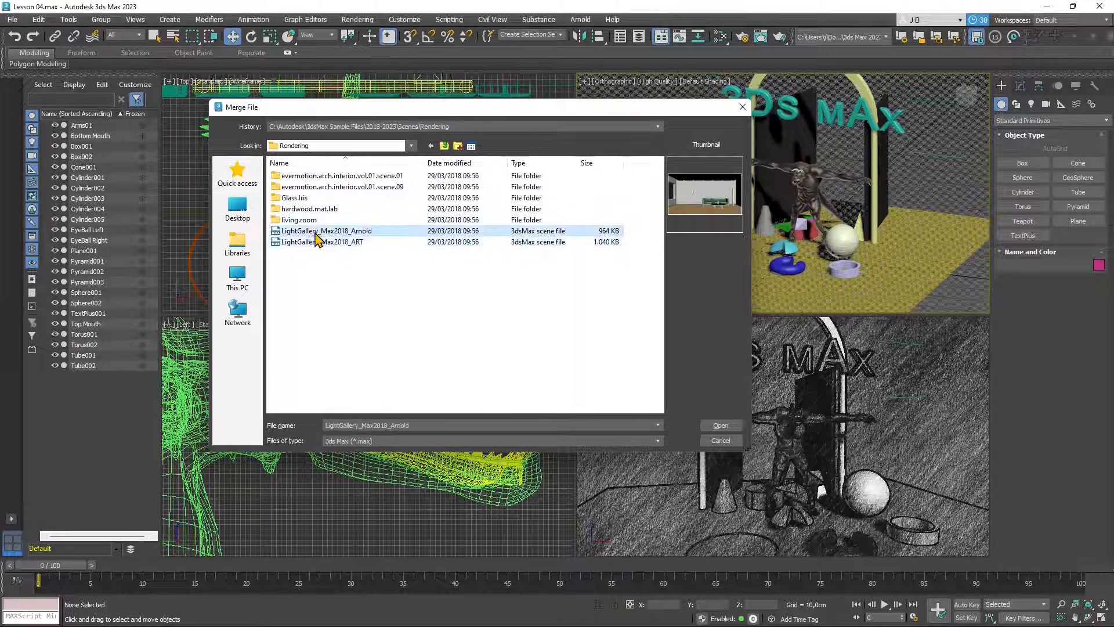
{"action": "left_click", "coordinate": [444, 145]}
{"action": "scroll", "coordinate": [306, 308], "scroll_direction": "down", "scroll_amount": 2}
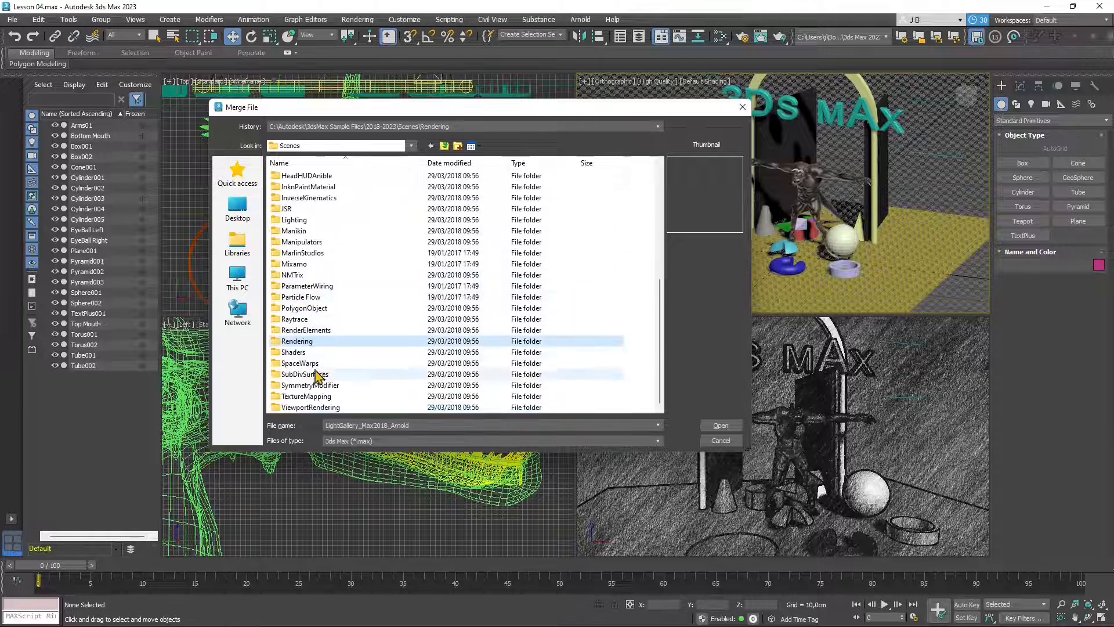
{"action": "scroll", "coordinate": [306, 360], "scroll_direction": "up", "scroll_amount": 7}
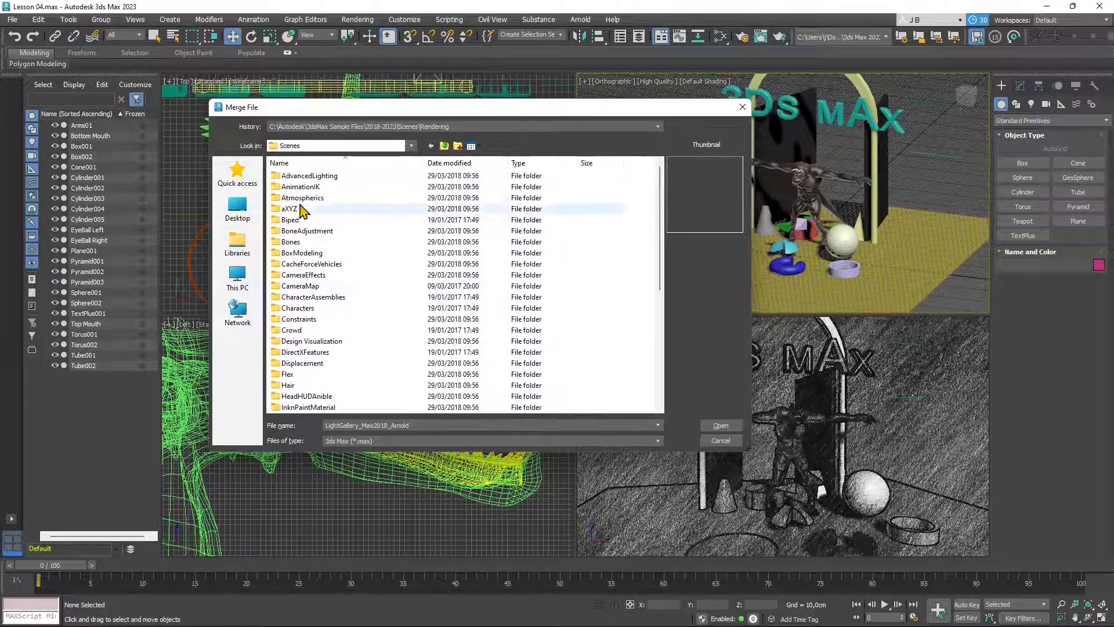
{"action": "double_click", "coordinate": [304, 286]}
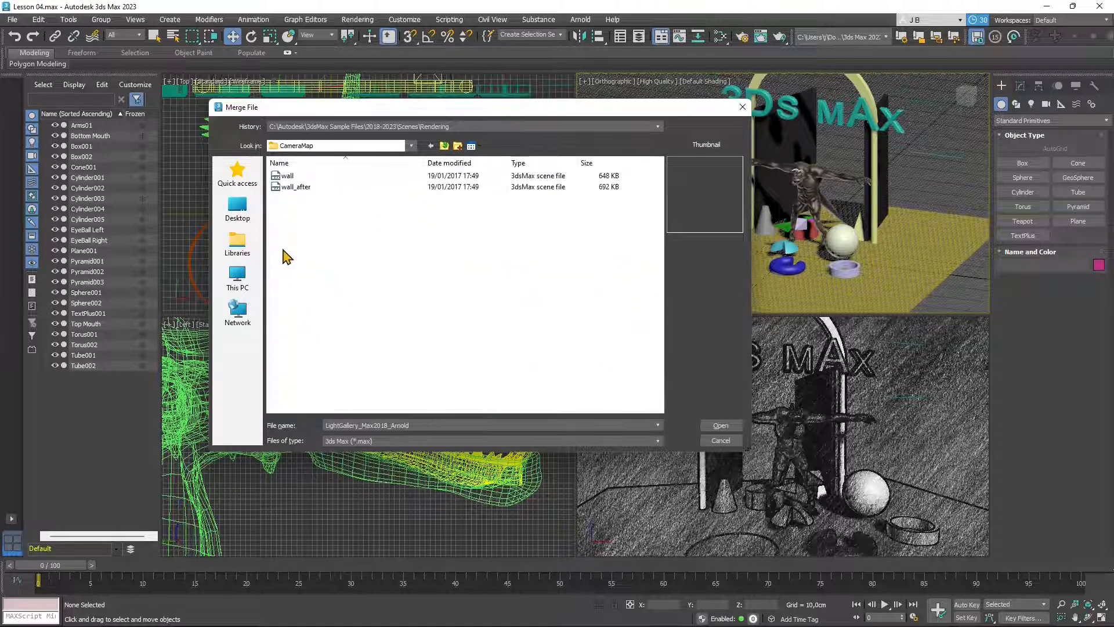
{"action": "left_click", "coordinate": [293, 187]}
{"action": "left_click", "coordinate": [288, 175]}
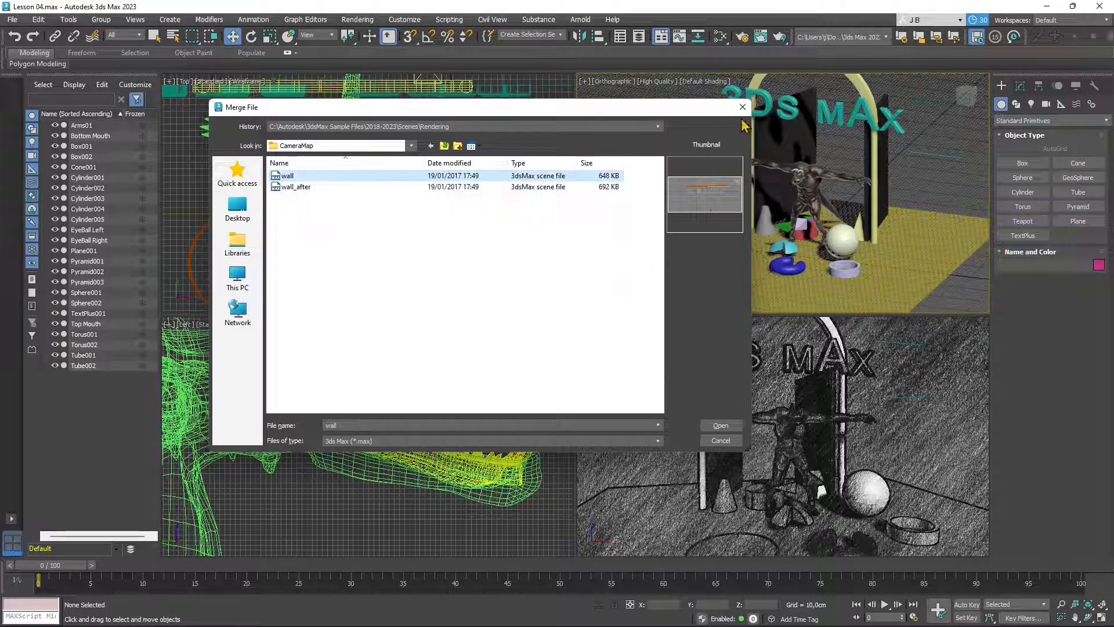
{"action": "left_click", "coordinate": [444, 146]}
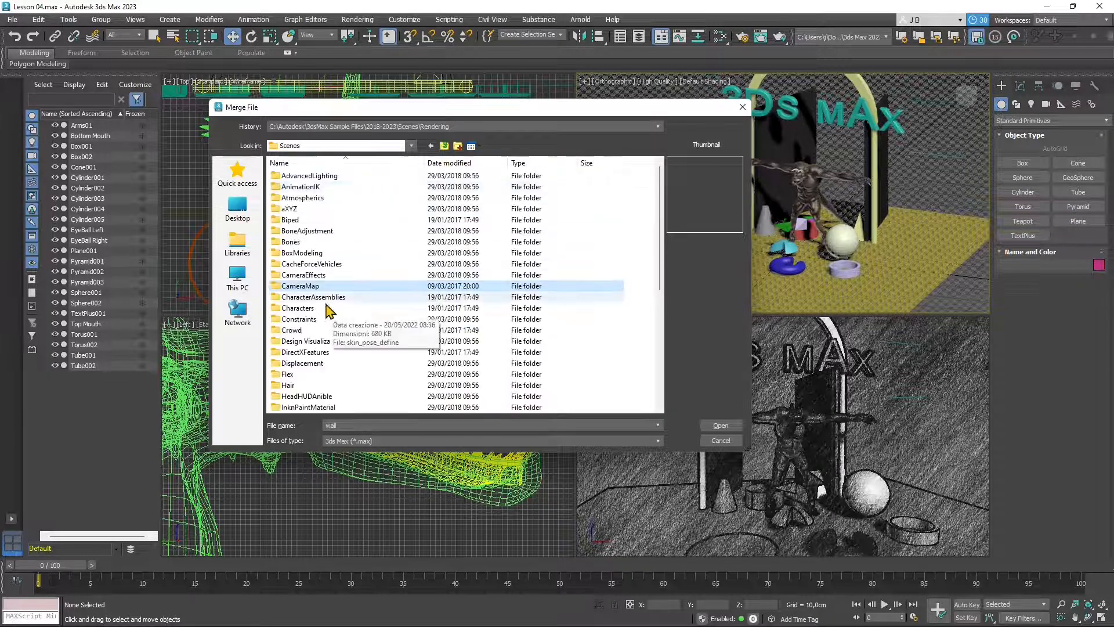
- In Characters > Complete, preview TarrasqueTextured and the other scenes, ending on Dragon_Character_Rig
{"action": "double_click", "coordinate": [303, 308]}
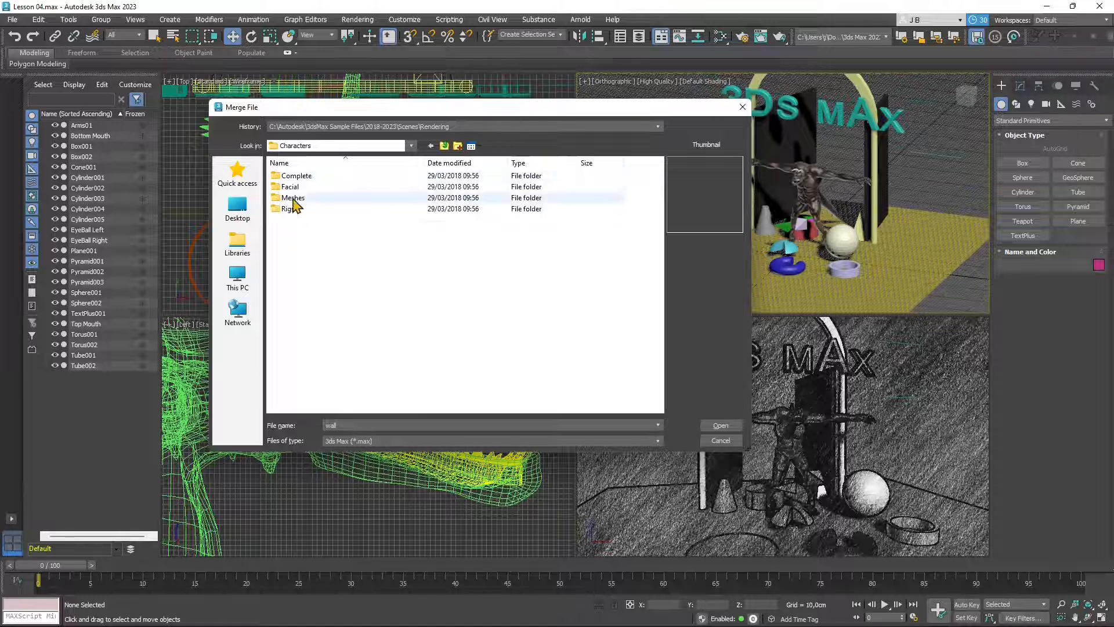
{"action": "double_click", "coordinate": [293, 175]}
{"action": "left_click", "coordinate": [308, 220]}
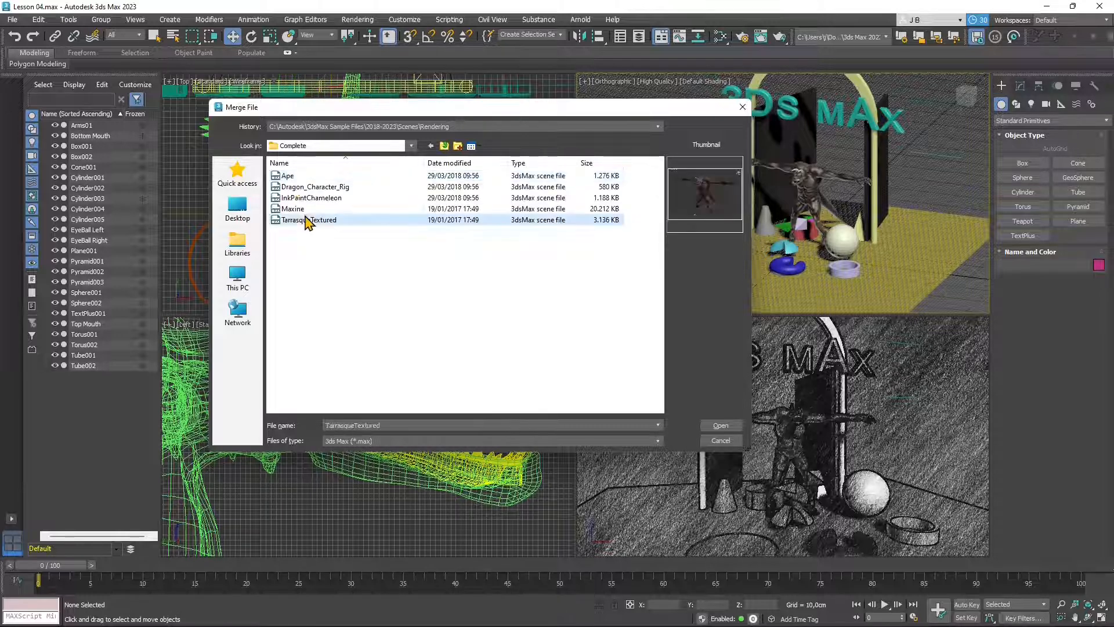
{"action": "key", "text": "Up"}
{"action": "key", "text": "Up"}
{"action": "key", "text": "Up"}
{"action": "key", "text": "Up"}
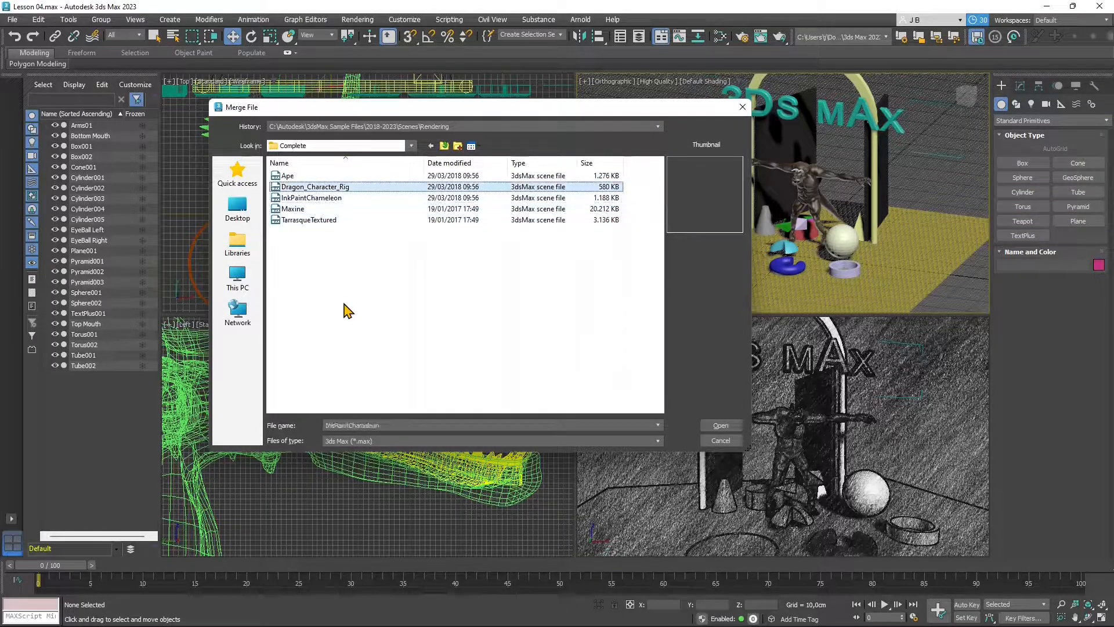
{"action": "key", "text": "Down"}
{"action": "key", "text": "Down"}
{"action": "key", "text": "Down"}
{"action": "key", "text": "Down"}
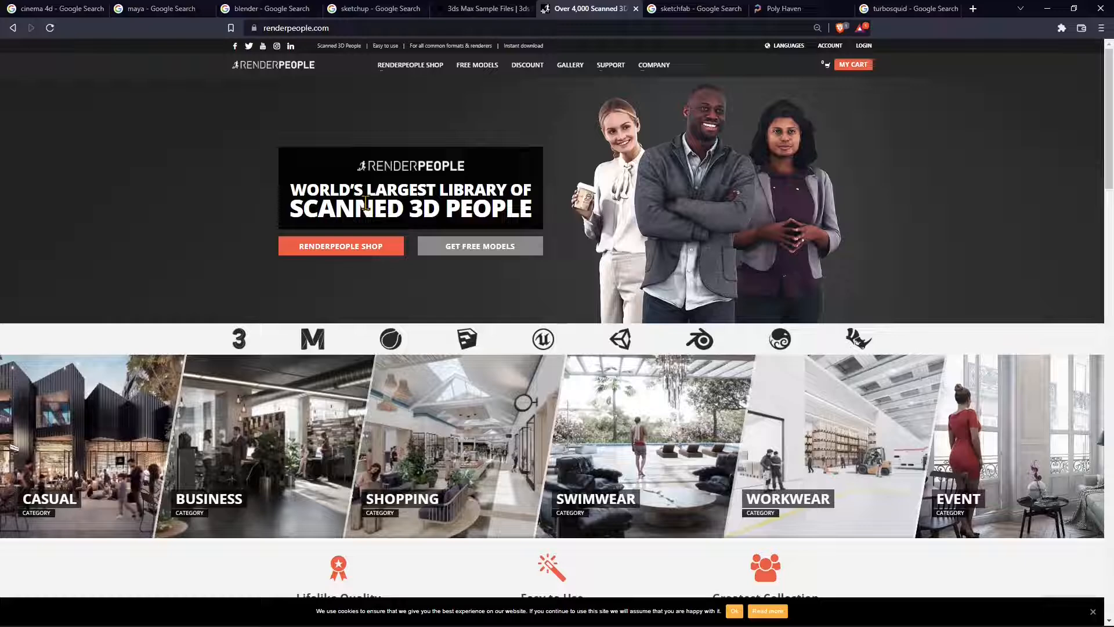
- Check the renderpeople.com address, then scroll to Most Popular 3D People and back up
{"action": "left_click", "coordinate": [302, 28]}
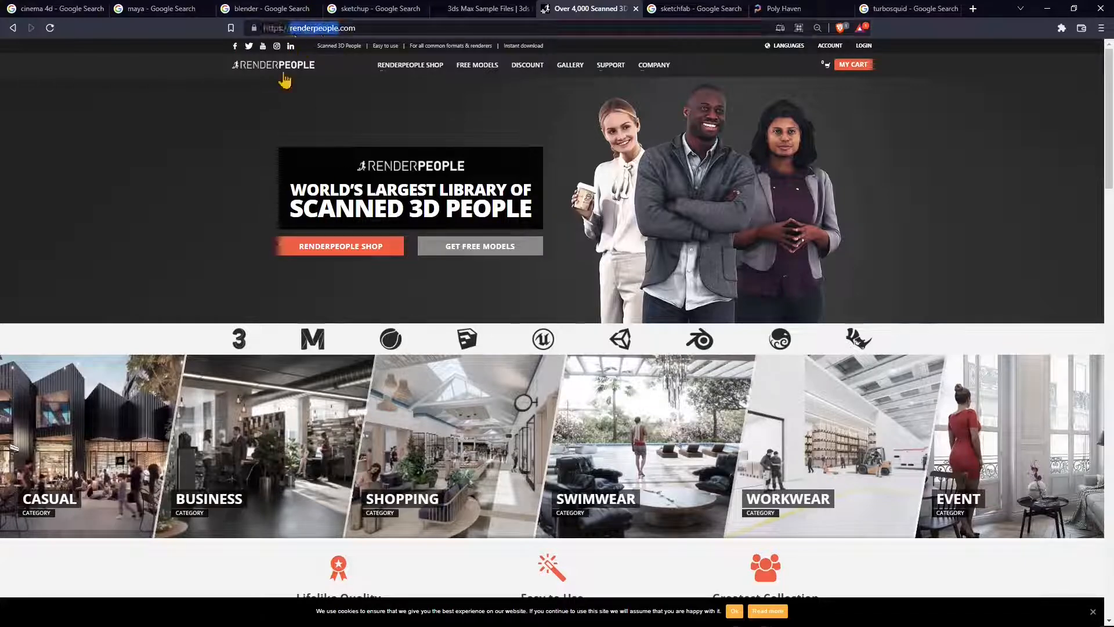
{"action": "double_click", "coordinate": [316, 28]}
{"action": "left_click", "coordinate": [284, 162]}
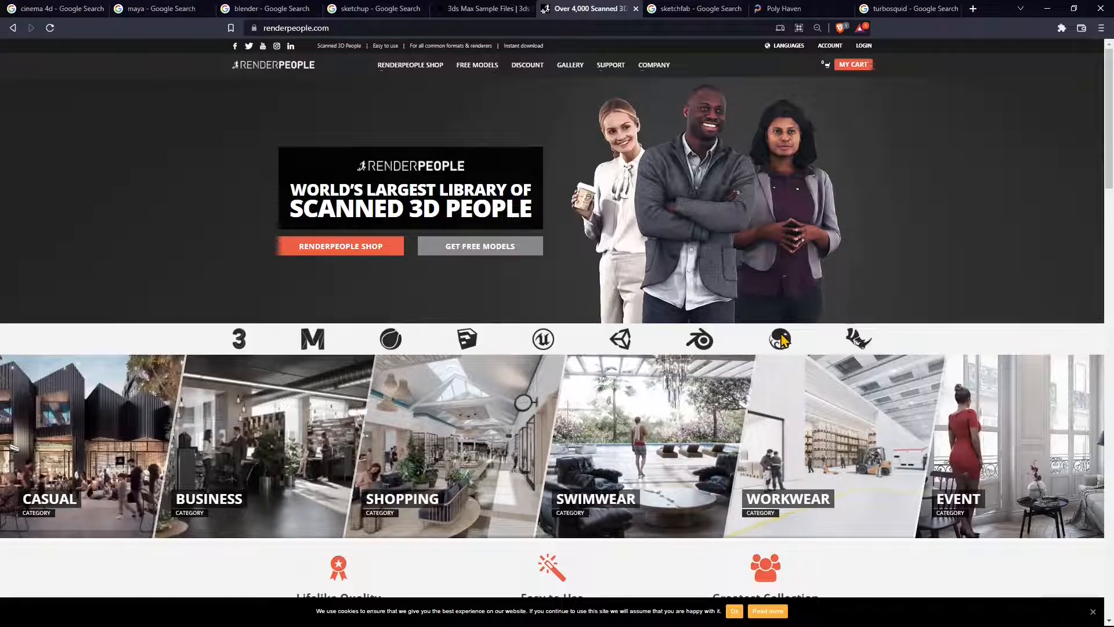
{"action": "scroll", "coordinate": [579, 398], "scroll_direction": "down", "scroll_amount": 4}
{"action": "scroll", "coordinate": [583, 397], "scroll_direction": "down", "scroll_amount": 4}
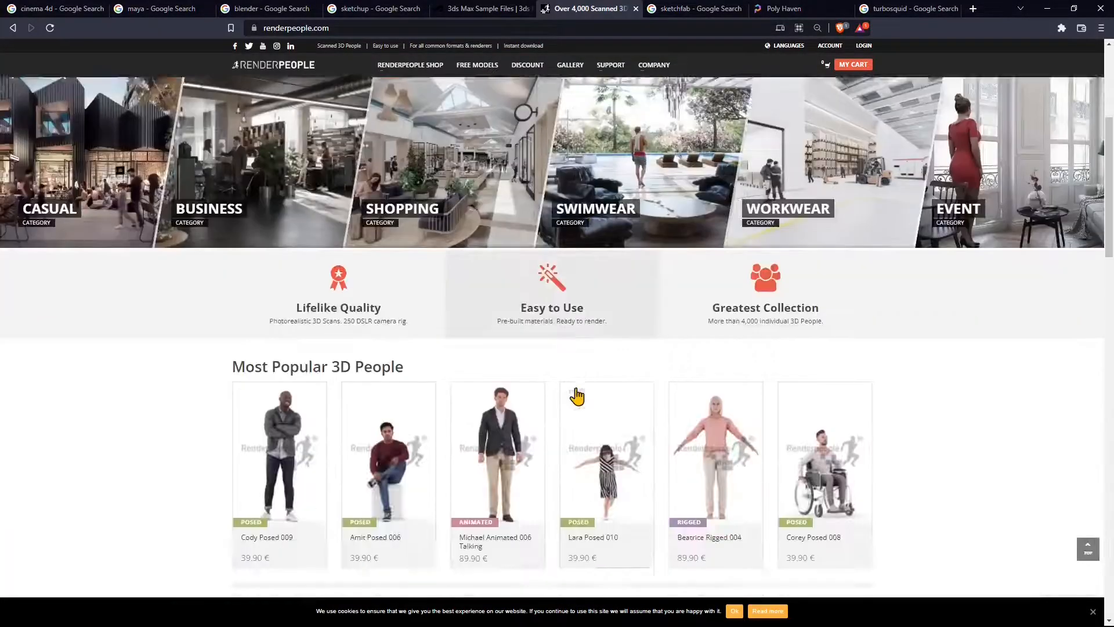
{"action": "scroll", "coordinate": [577, 393], "scroll_direction": "up", "scroll_amount": 8}
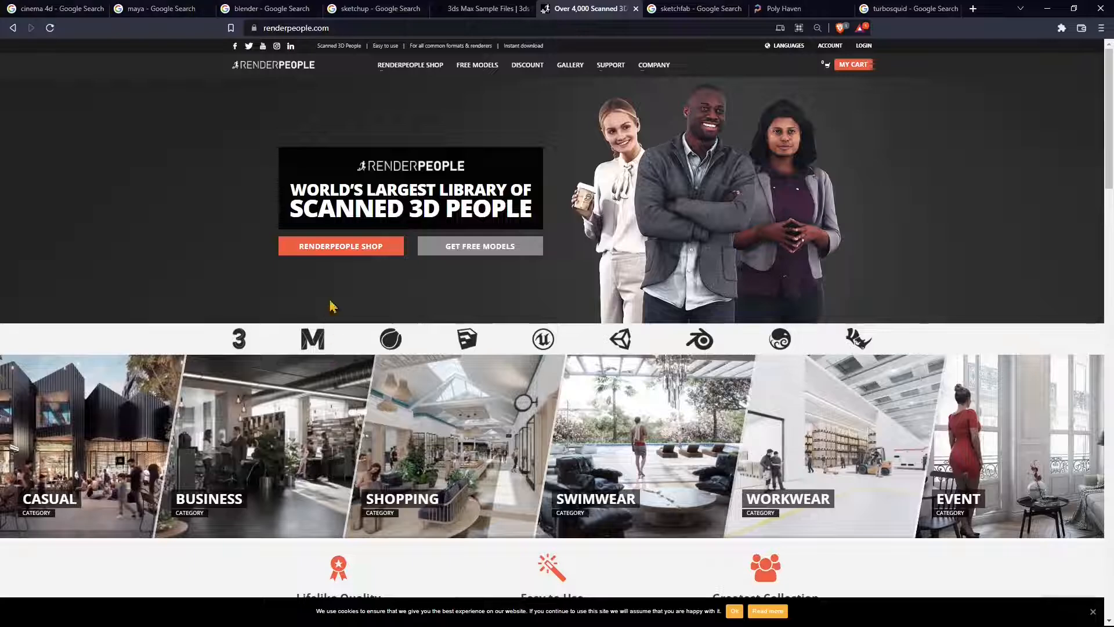
- On the FREE MODELS page, choose FREE DOWNLOAD under 3D ANIMATED PEOPLE
{"action": "left_click", "coordinate": [478, 68]}
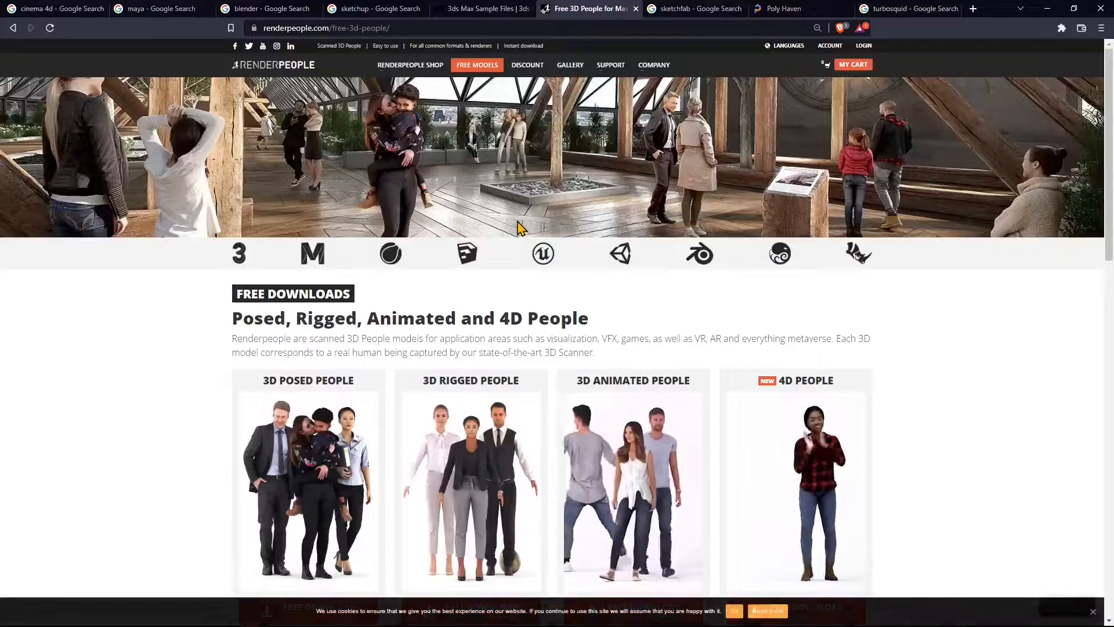
{"action": "scroll", "coordinate": [521, 242], "scroll_direction": "down", "scroll_amount": 2}
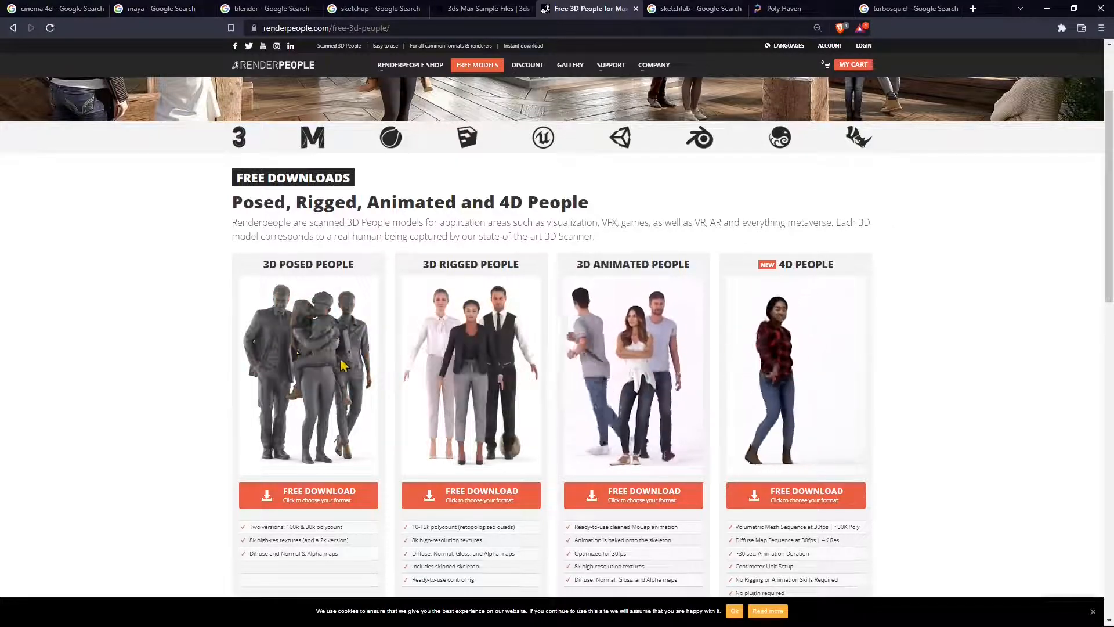
{"action": "left_click", "coordinate": [640, 504]}
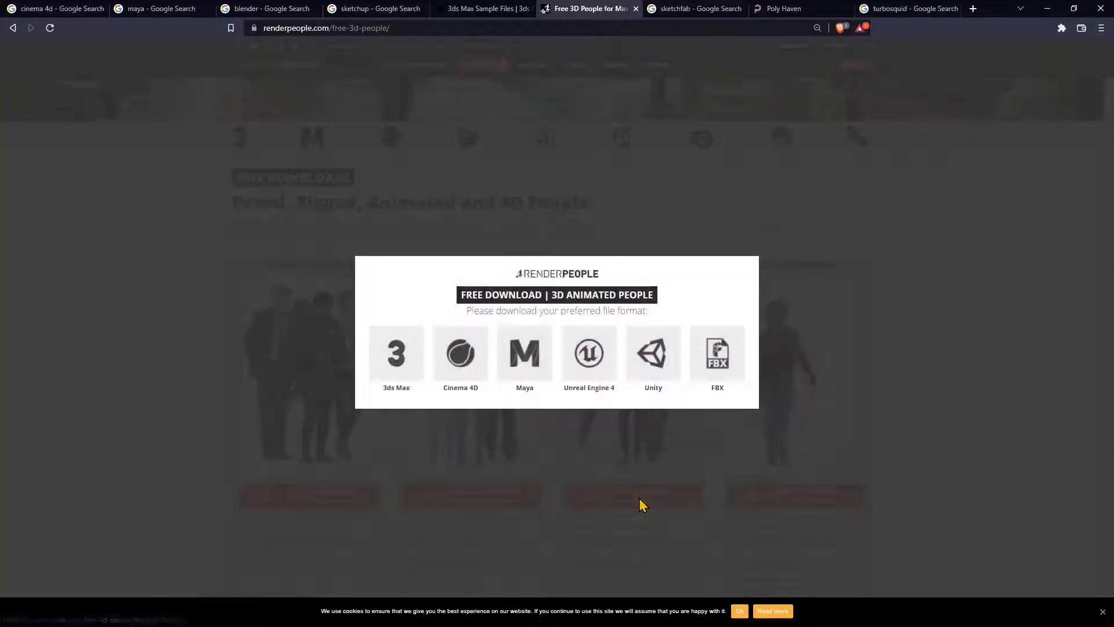
- Save the 3ds Max animated people zip to D:\WORKS\RenderPeople Free, then go to the Sketchfab results tab
{"action": "left_click", "coordinate": [397, 357]}
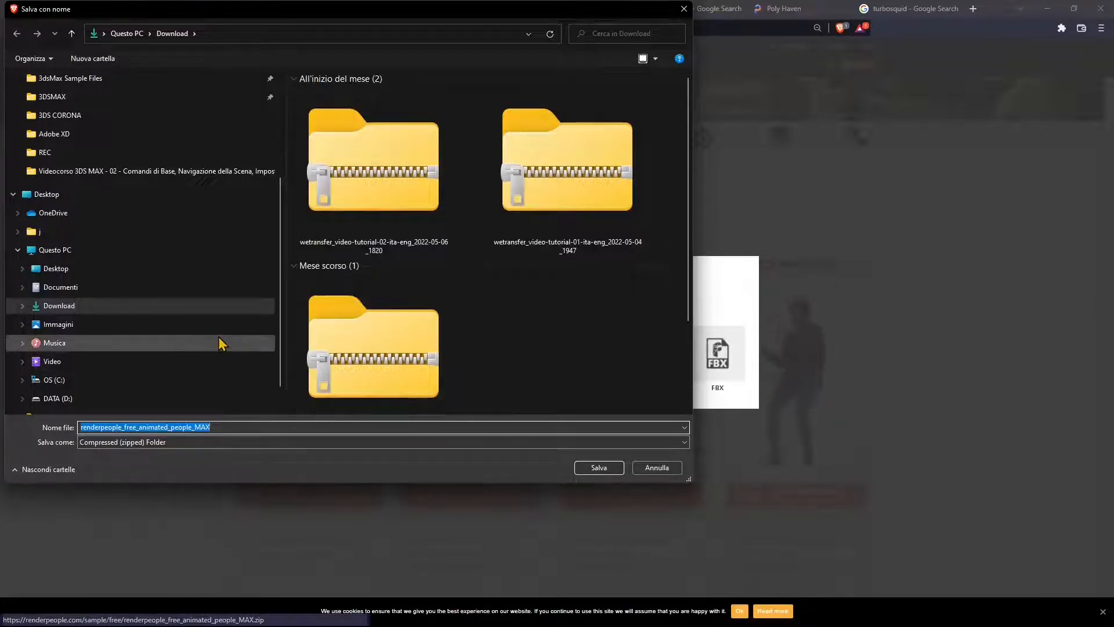
{"action": "scroll", "coordinate": [84, 186], "scroll_direction": "up", "scroll_amount": 2}
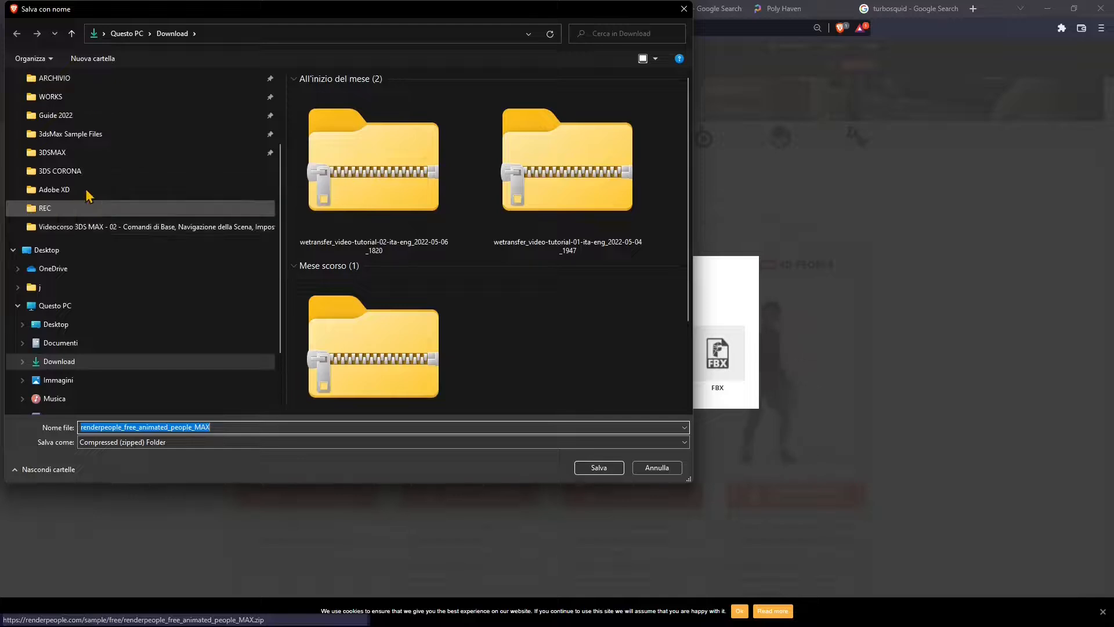
{"action": "scroll", "coordinate": [88, 196], "scroll_direction": "up", "scroll_amount": 2}
{"action": "left_click", "coordinate": [51, 134]}
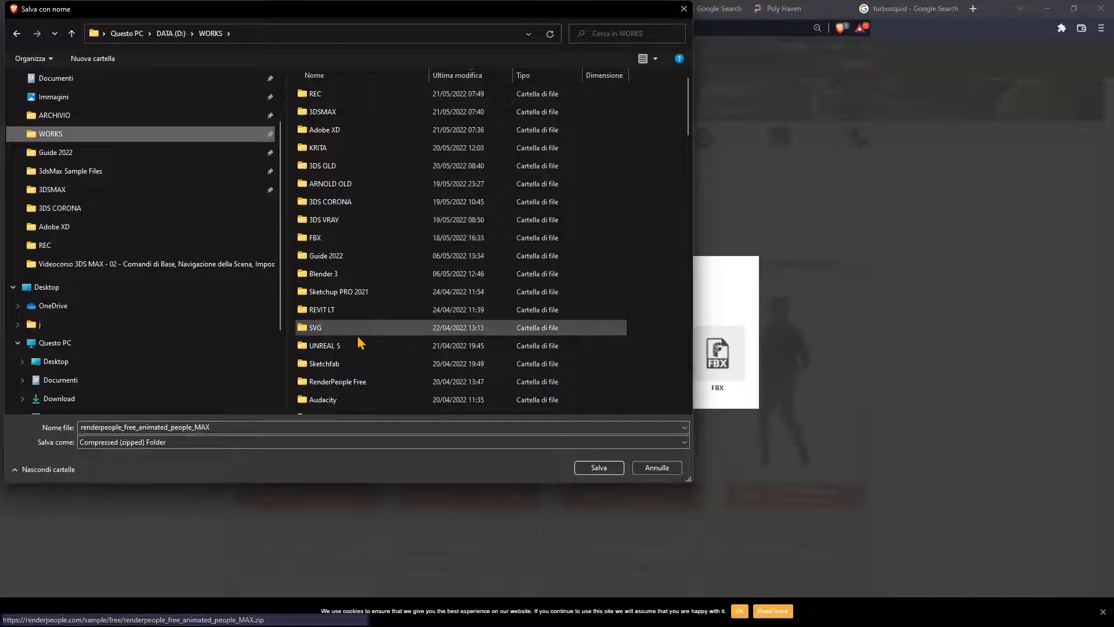
{"action": "left_click", "coordinate": [338, 382]}
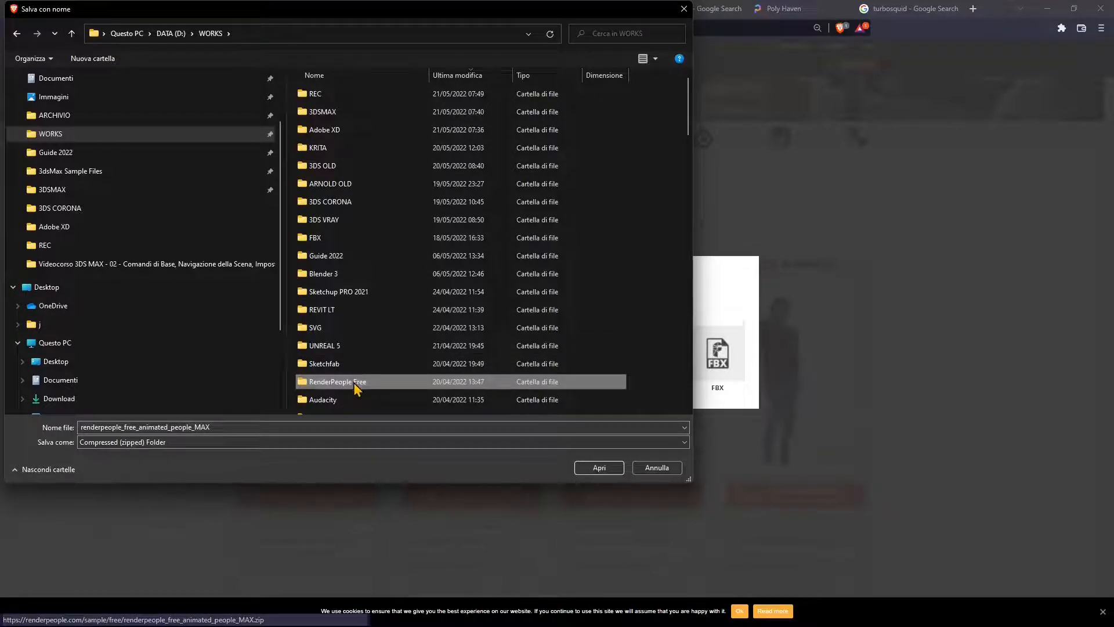
{"action": "double_click", "coordinate": [324, 383]}
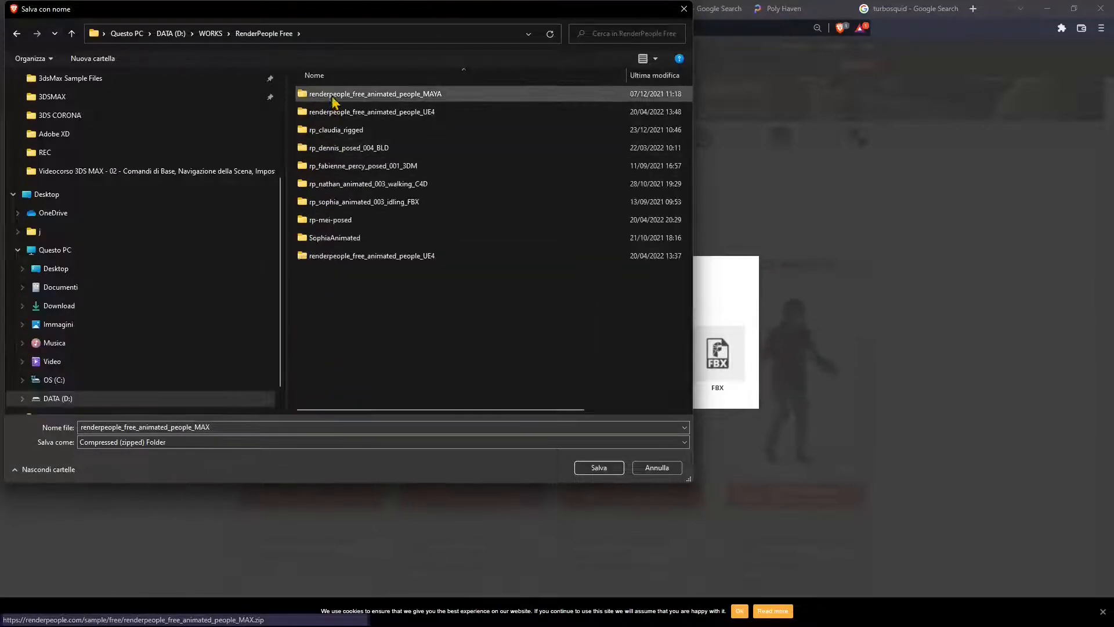
{"action": "double_click", "coordinate": [139, 429]}
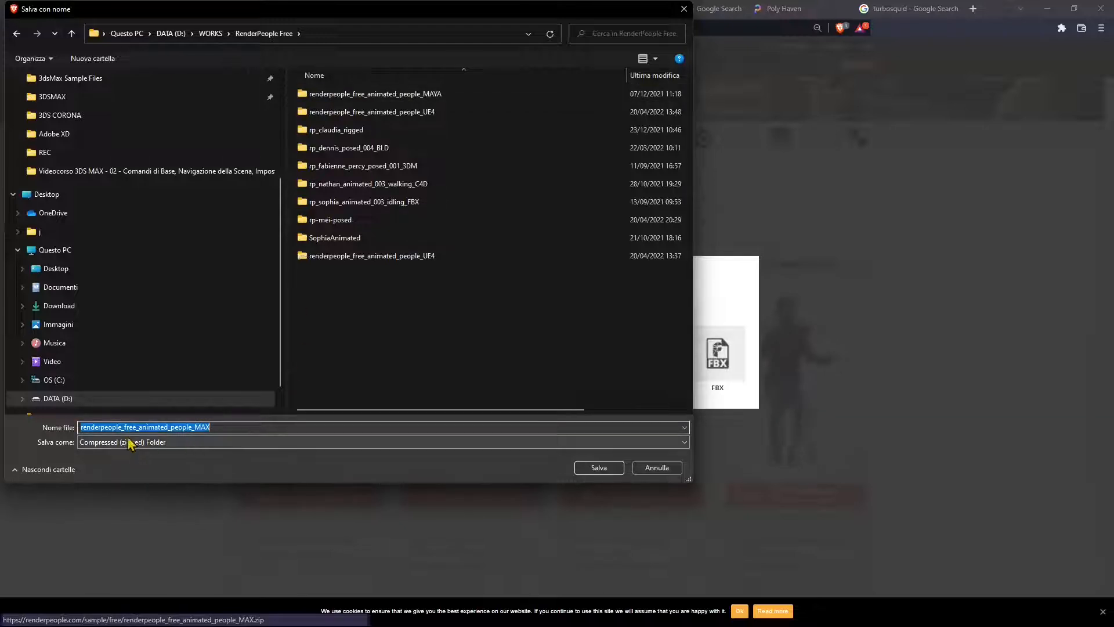
{"action": "left_click", "coordinate": [598, 467]}
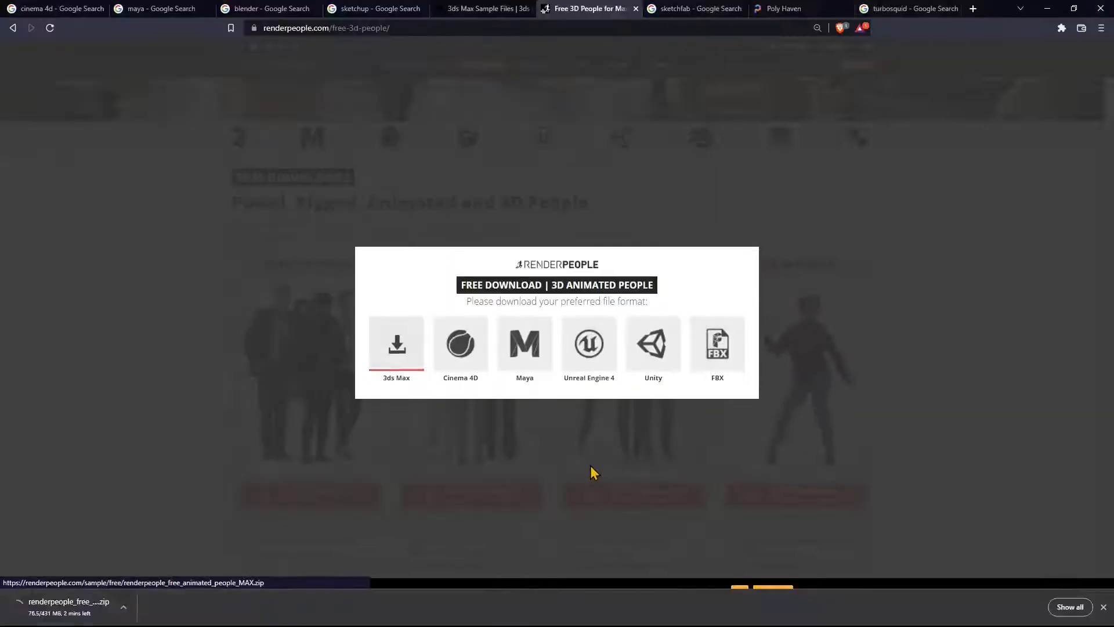
{"action": "key", "text": "ctrl+Tab"}
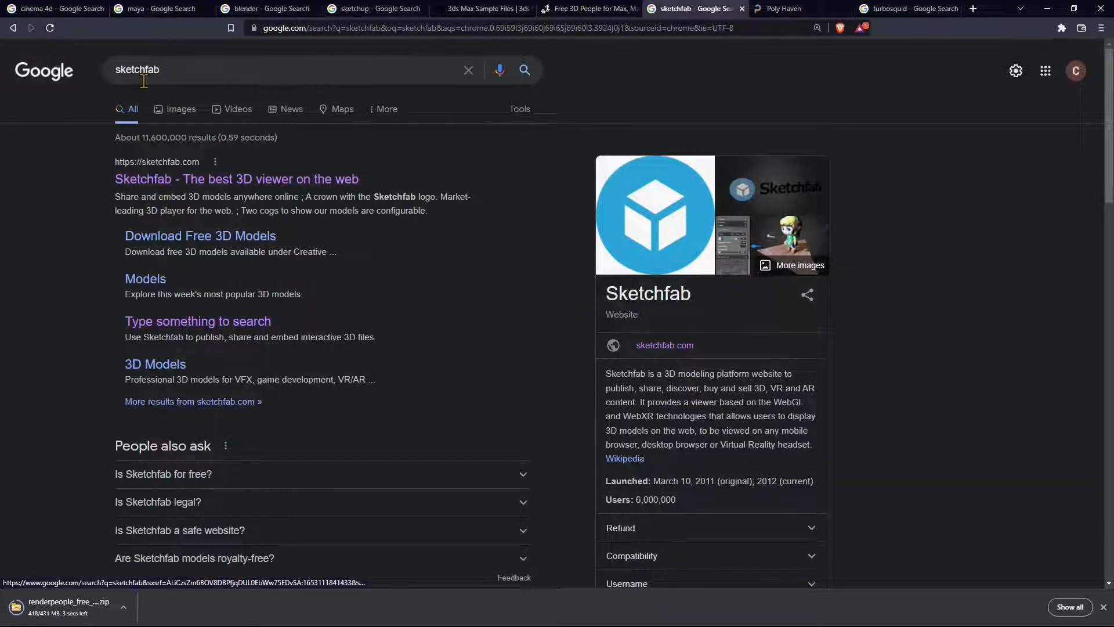
- Filter Sketchfab's explore page to downloadable models, then check Poly Haven and the TurboSquid search results
{"action": "left_click", "coordinate": [178, 181]}
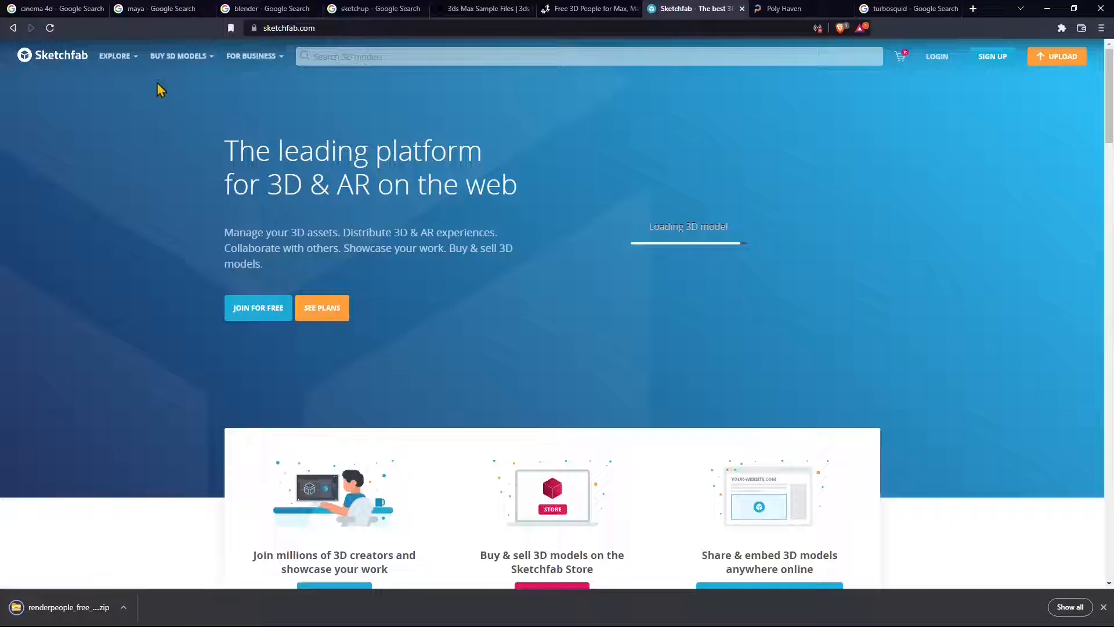
{"action": "left_click", "coordinate": [124, 58]}
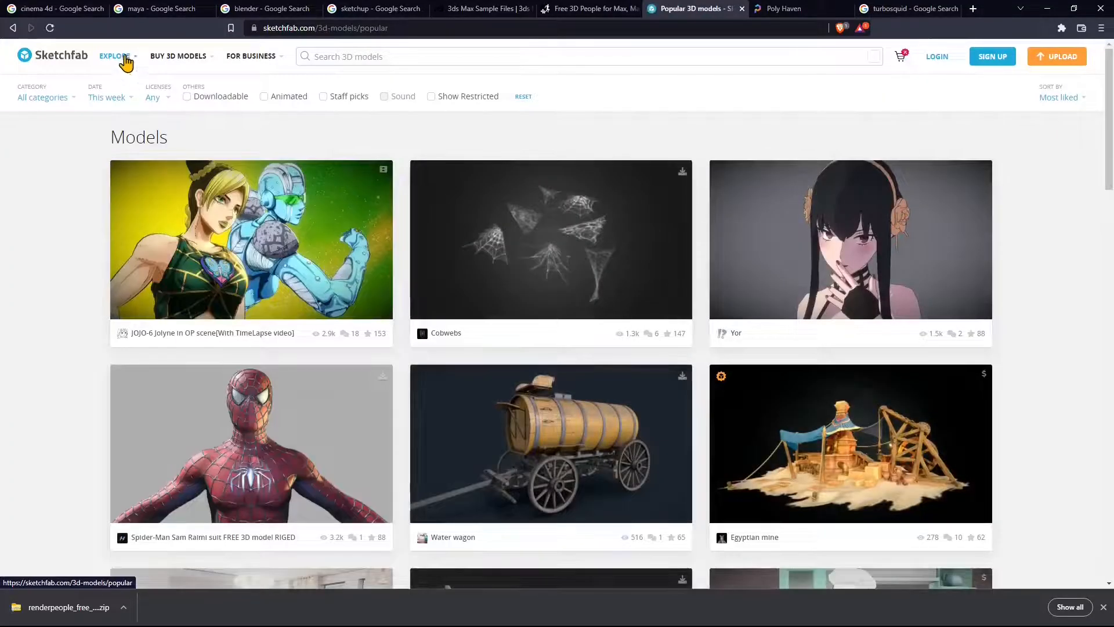
{"action": "mouse_move", "coordinate": [127, 58]}
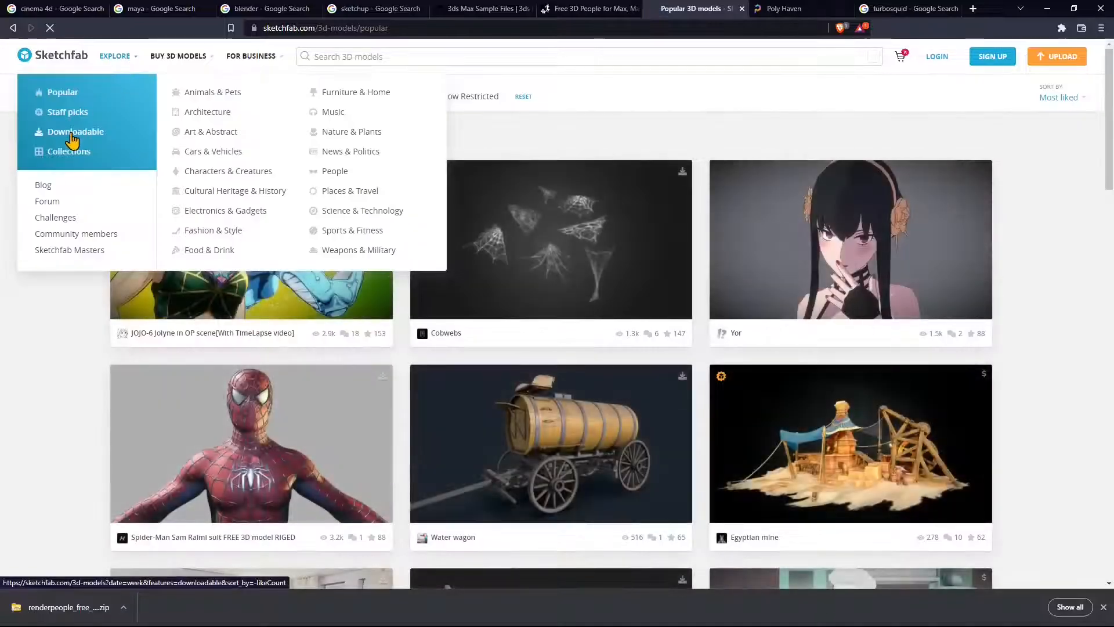
{"action": "left_click", "coordinate": [74, 135]}
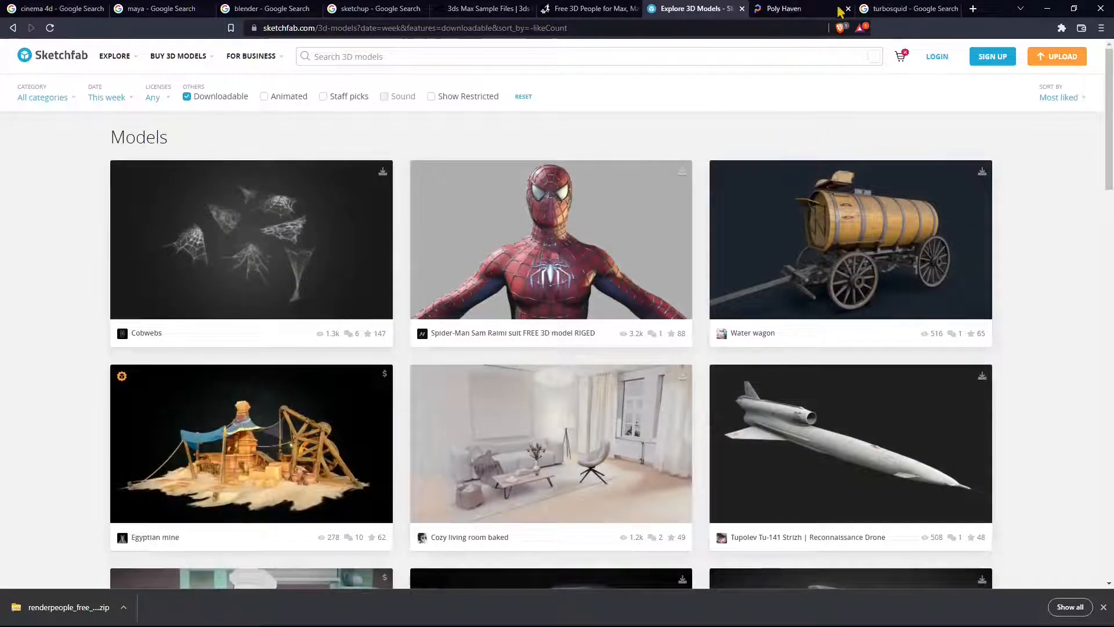
{"action": "left_click", "coordinate": [792, 8]}
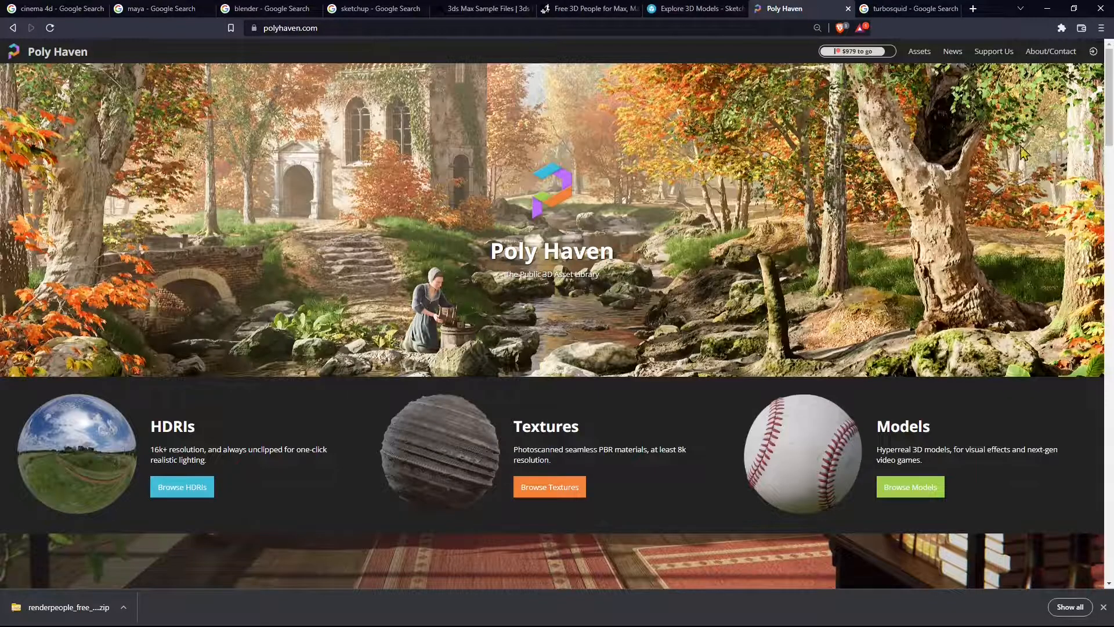
{"action": "left_click", "coordinate": [891, 8]}
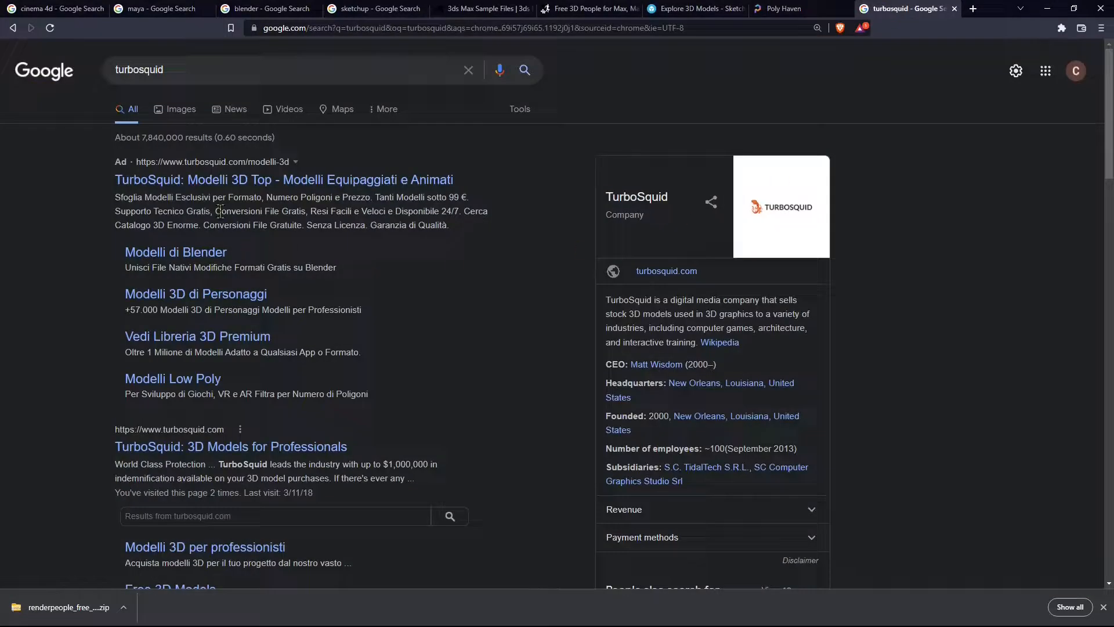
- Browse TurboSquid's 3ds Max models category, then minimize the browser to show the WORKS folder
{"action": "left_click", "coordinate": [215, 447]}
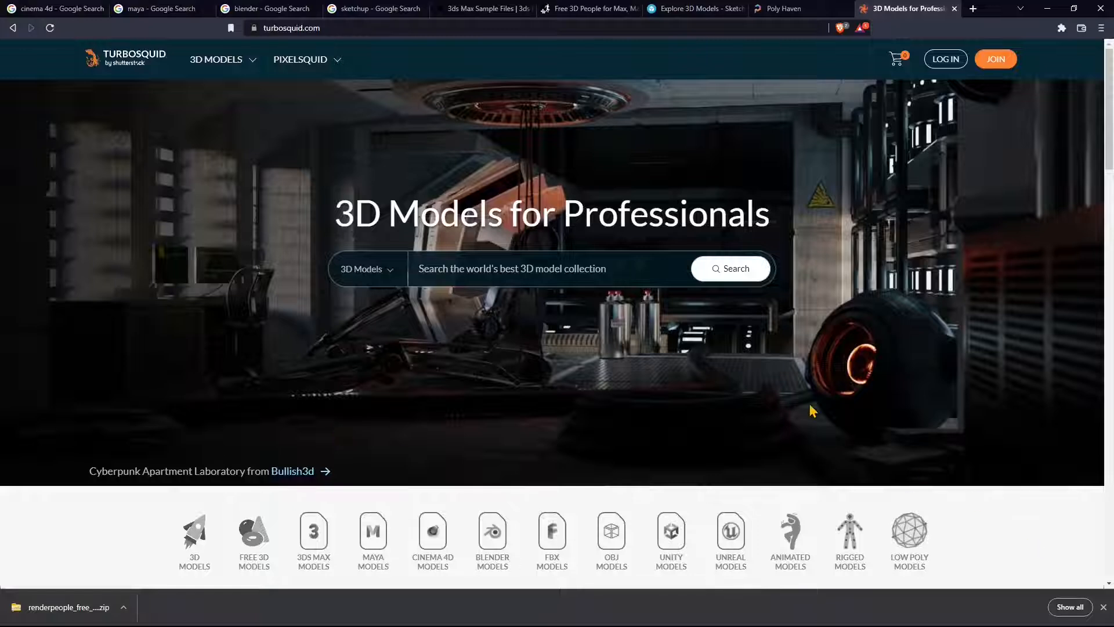
{"action": "scroll", "coordinate": [684, 347], "scroll_direction": "down", "scroll_amount": 1}
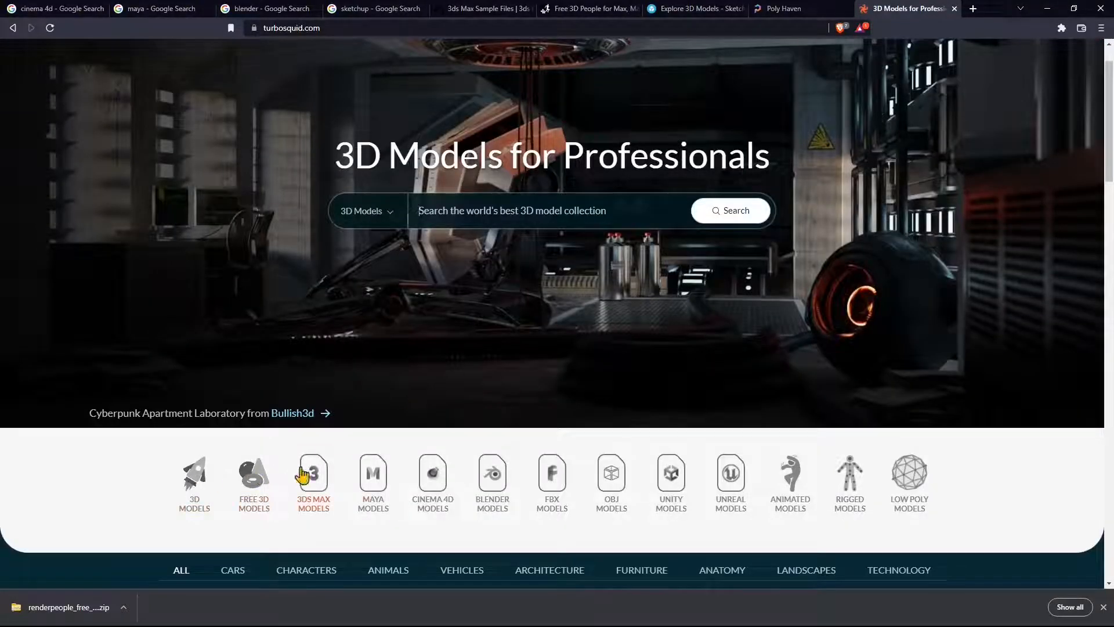
{"action": "left_click", "coordinate": [322, 497]}
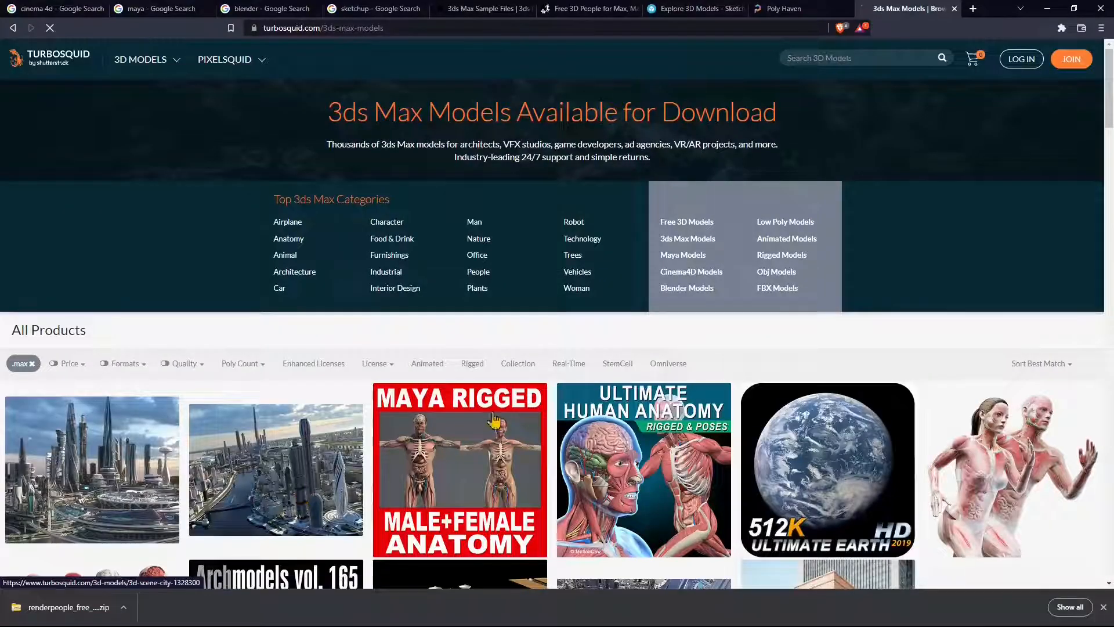
{"action": "scroll", "coordinate": [727, 384], "scroll_direction": "down", "scroll_amount": 2}
{"action": "scroll", "coordinate": [726, 385], "scroll_direction": "down", "scroll_amount": 2}
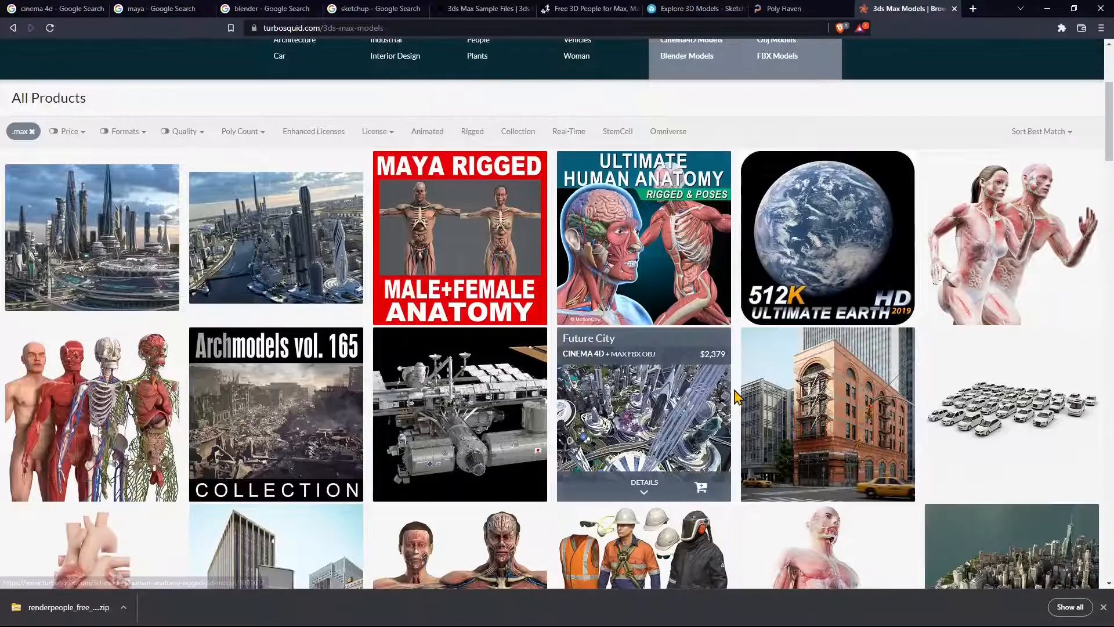
{"action": "scroll", "coordinate": [734, 394], "scroll_direction": "down", "scroll_amount": 3}
{"action": "scroll", "coordinate": [735, 399], "scroll_direction": "up", "scroll_amount": 7}
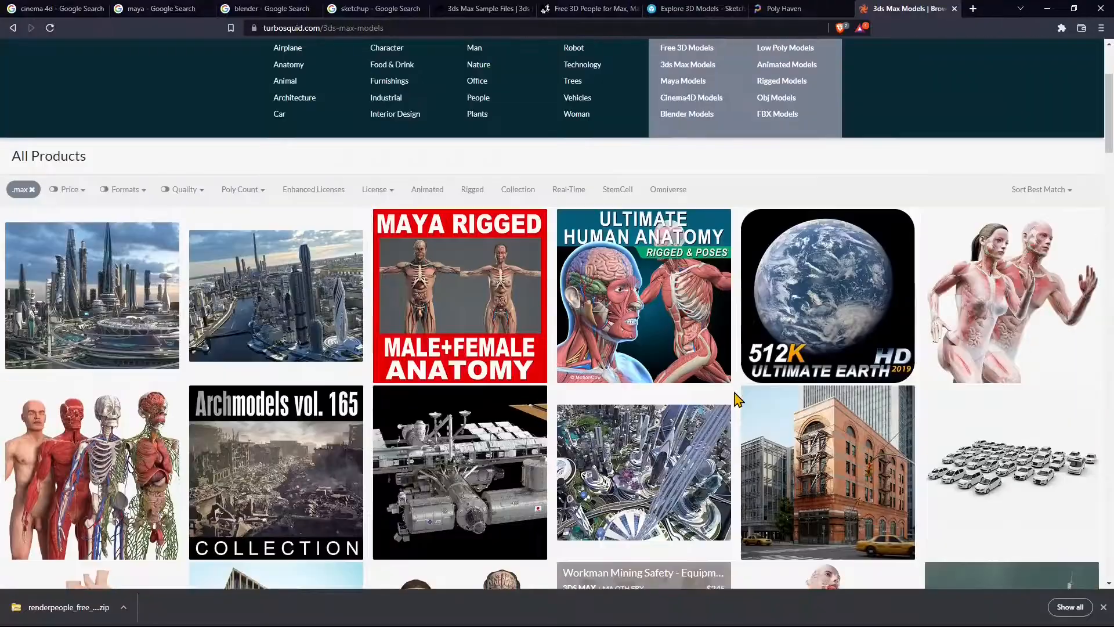
{"action": "left_click", "coordinate": [1049, 8]}
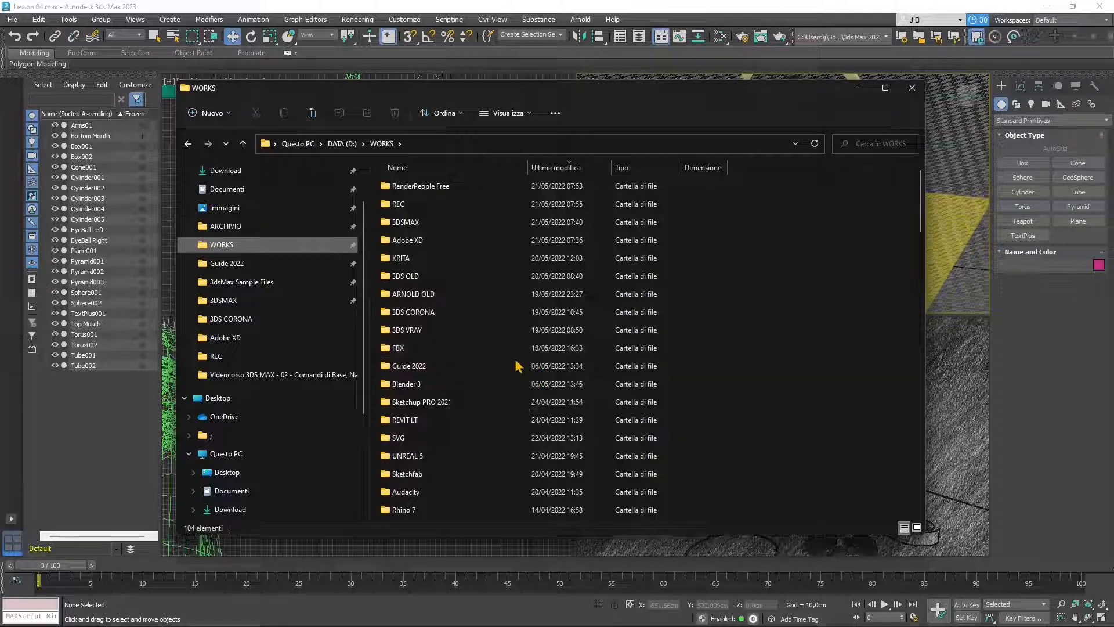
{"action": "left_click", "coordinate": [436, 402]}
{"action": "key", "text": "r"}
{"action": "key", "text": "r"}
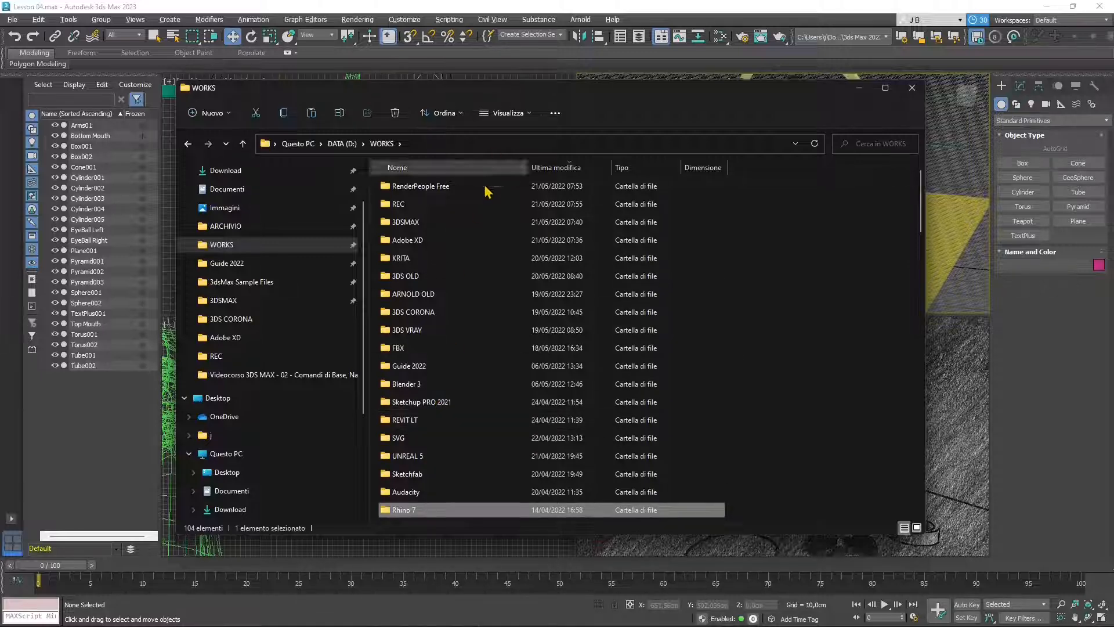
{"action": "left_click", "coordinate": [441, 187]}
- Extract renderpeople_free_animated_people_MAX.zip in RenderPeople Free, sorted by date, and widen the Name column
{"action": "double_click", "coordinate": [440, 189]}
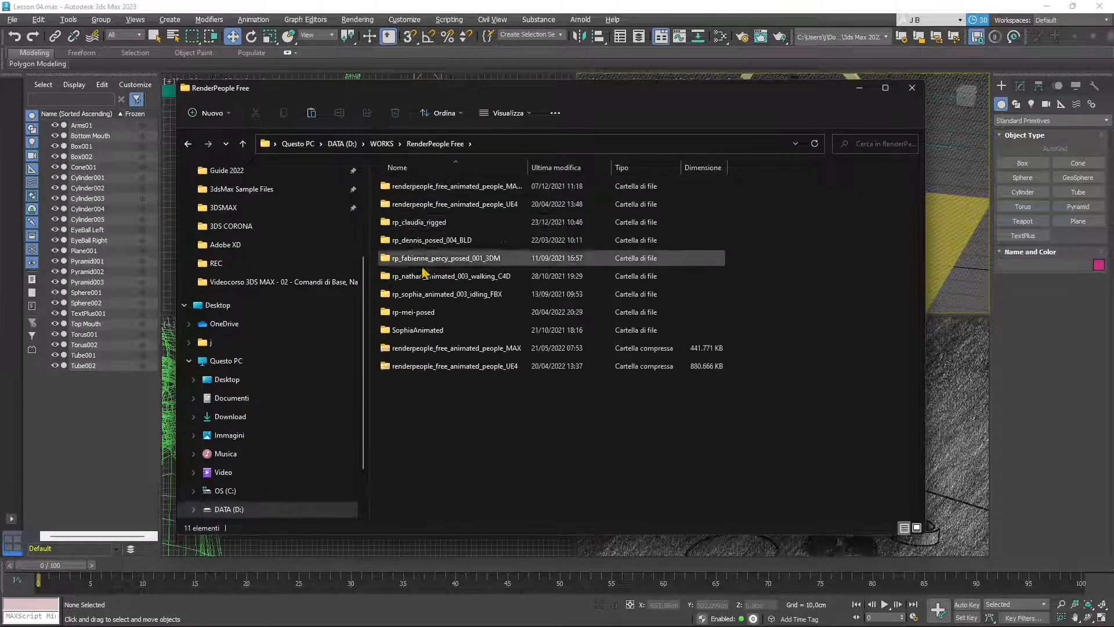
{"action": "left_click", "coordinate": [567, 168]}
{"action": "left_click", "coordinate": [427, 187]}
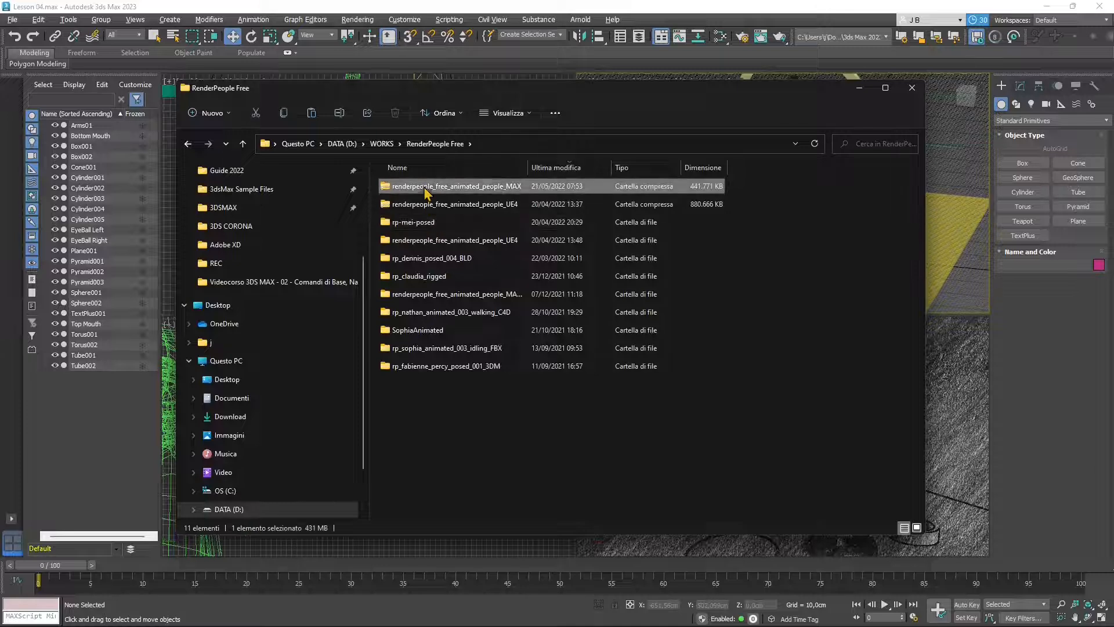
{"action": "right_click", "coordinate": [466, 186]}
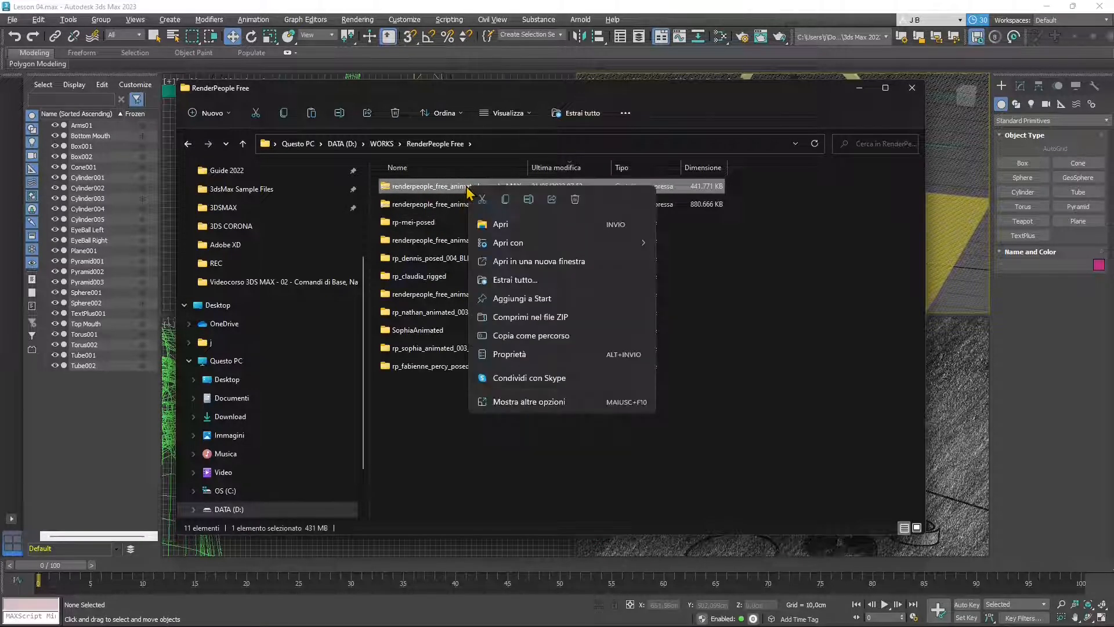
{"action": "left_click", "coordinate": [521, 283]}
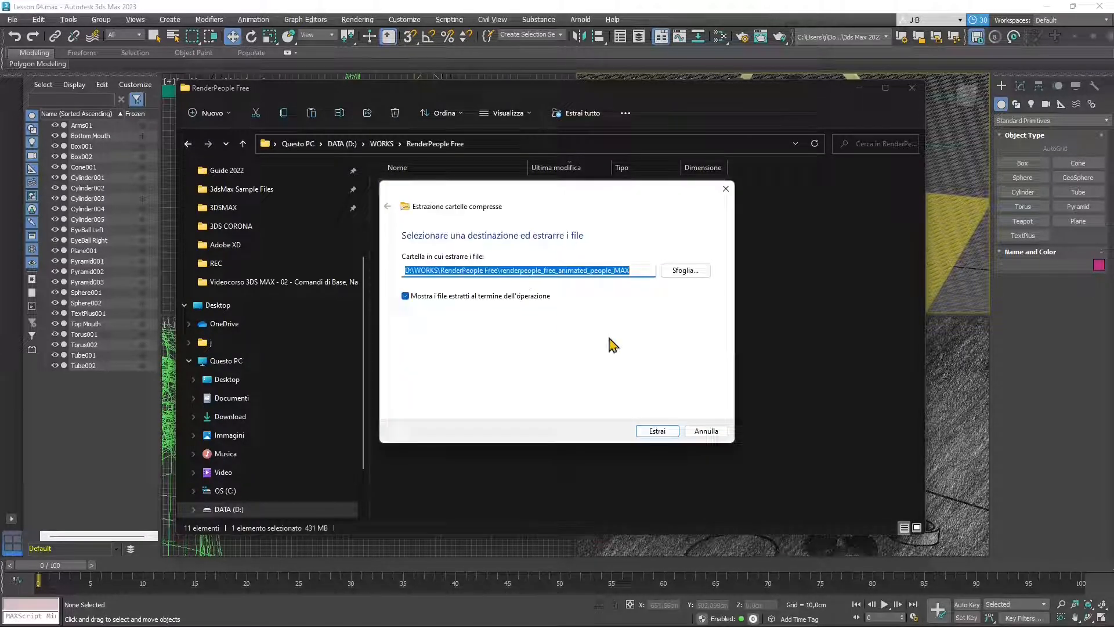
{"action": "left_click", "coordinate": [657, 431]}
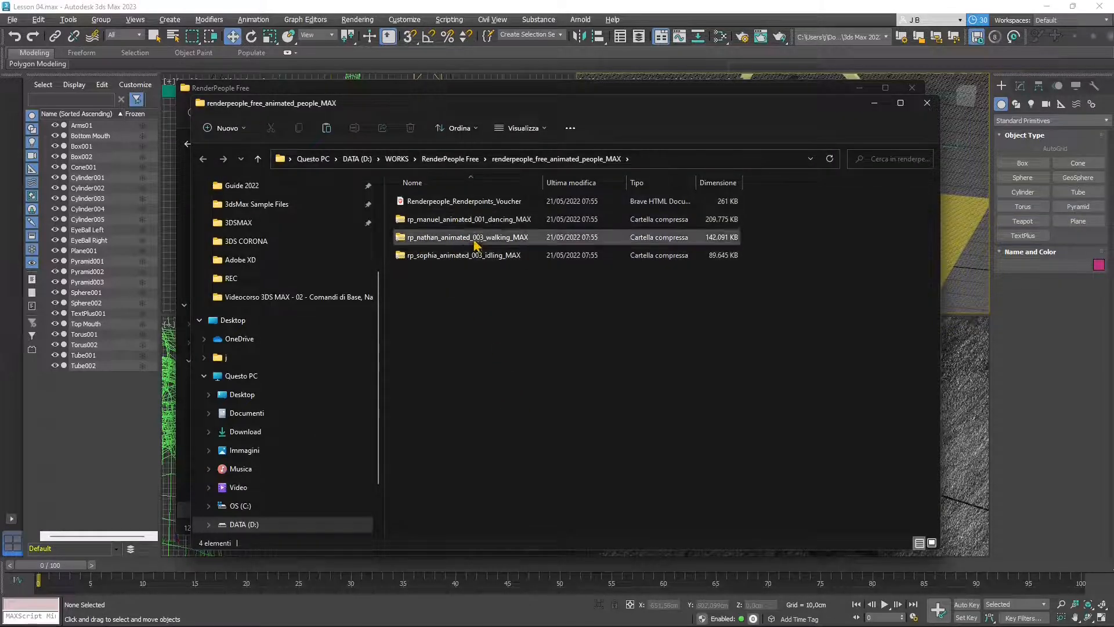
{"action": "left_click_drag", "start_coordinate": [543, 182], "coordinate": [594, 184]}
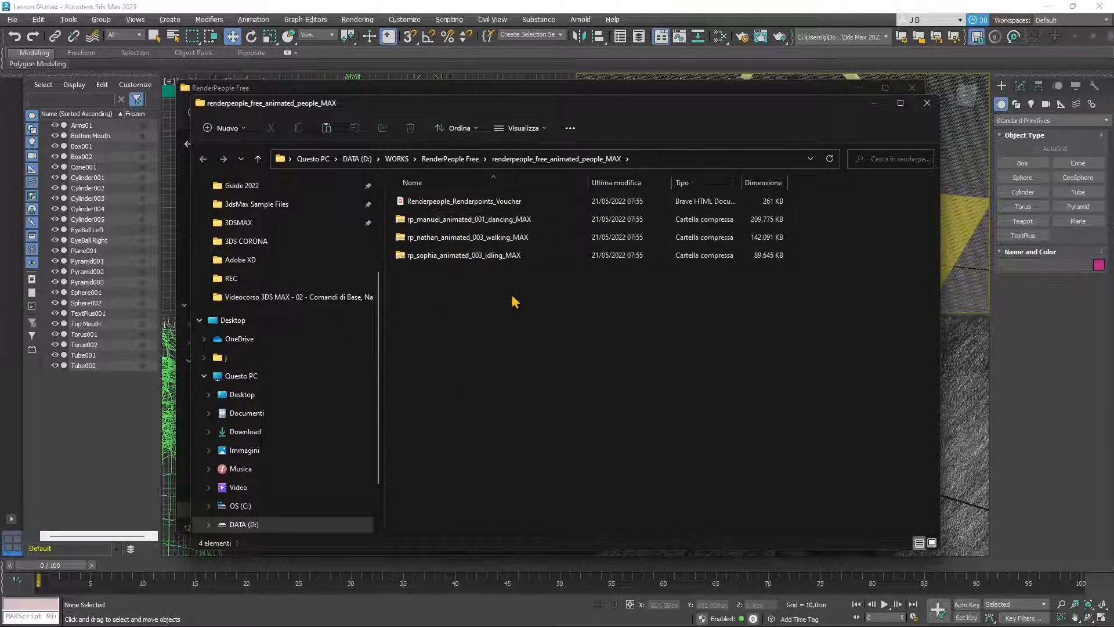
- Extract the rp_sophia_animated_003_idling_MAX zip, then bring the RenderPeople Free window forward
{"action": "left_click", "coordinate": [464, 256]}
{"action": "right_click", "coordinate": [464, 257]}
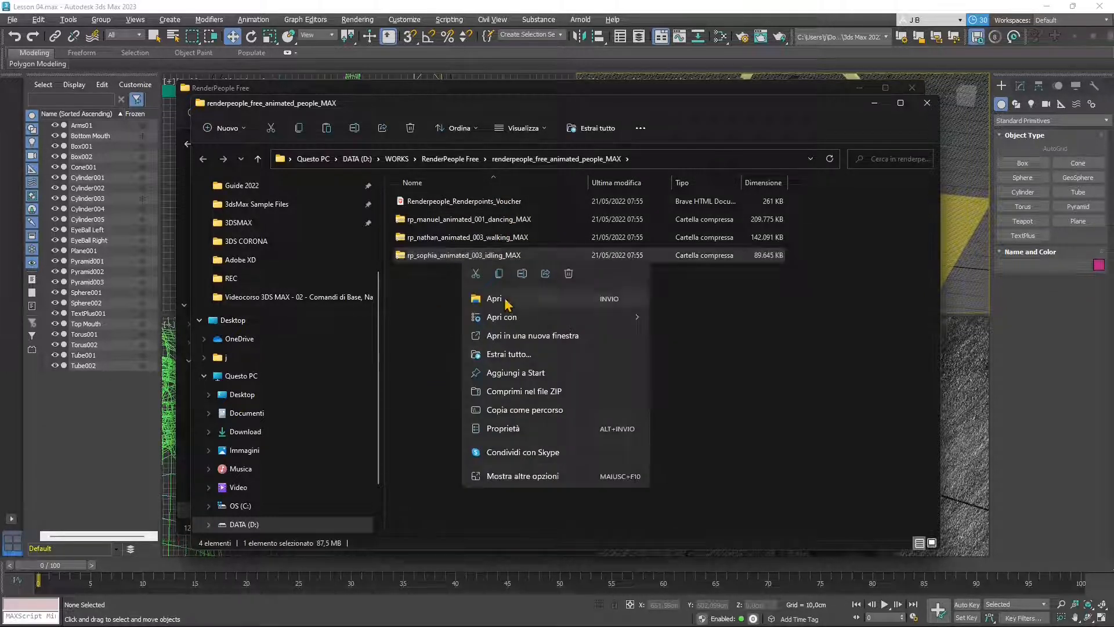
{"action": "left_click", "coordinate": [508, 354]}
{"action": "left_click", "coordinate": [656, 431]}
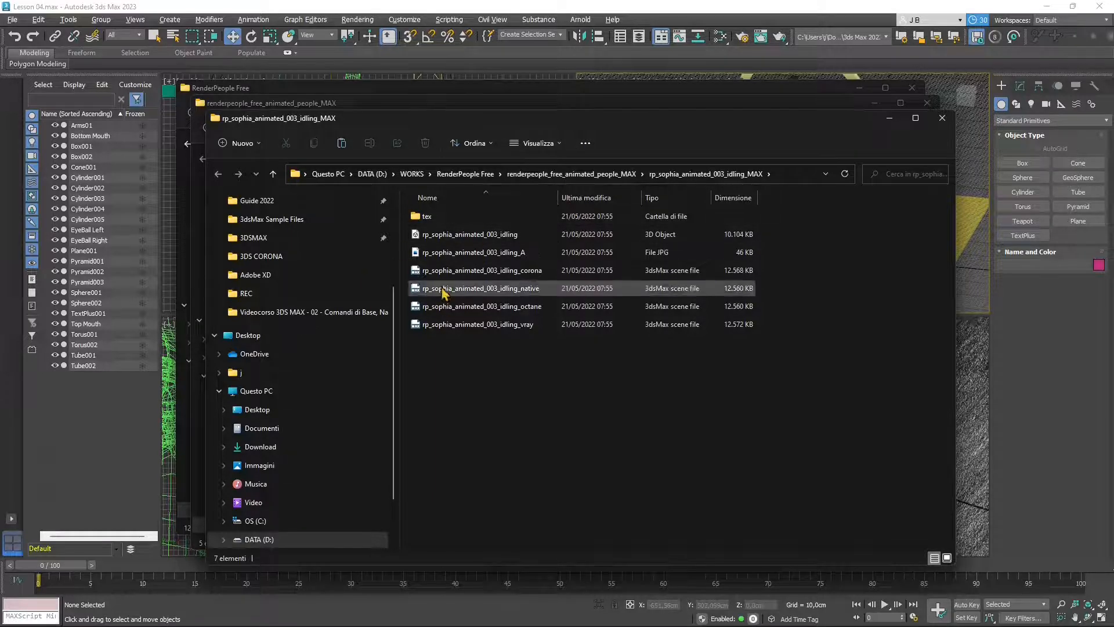
{"action": "left_click", "coordinate": [422, 93]}
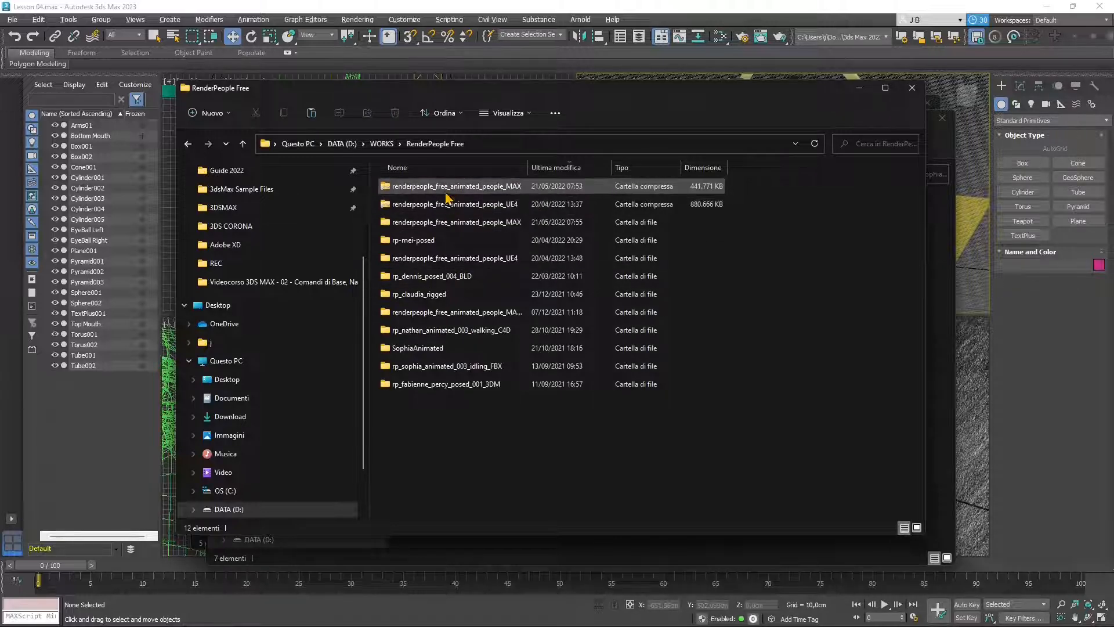
- Delete the MAX and UE4 zip archives and open the extracted Sophia idling folder
{"action": "left_click", "coordinate": [385, 187]}
{"action": "left_click", "coordinate": [394, 204], "text": "shift"}
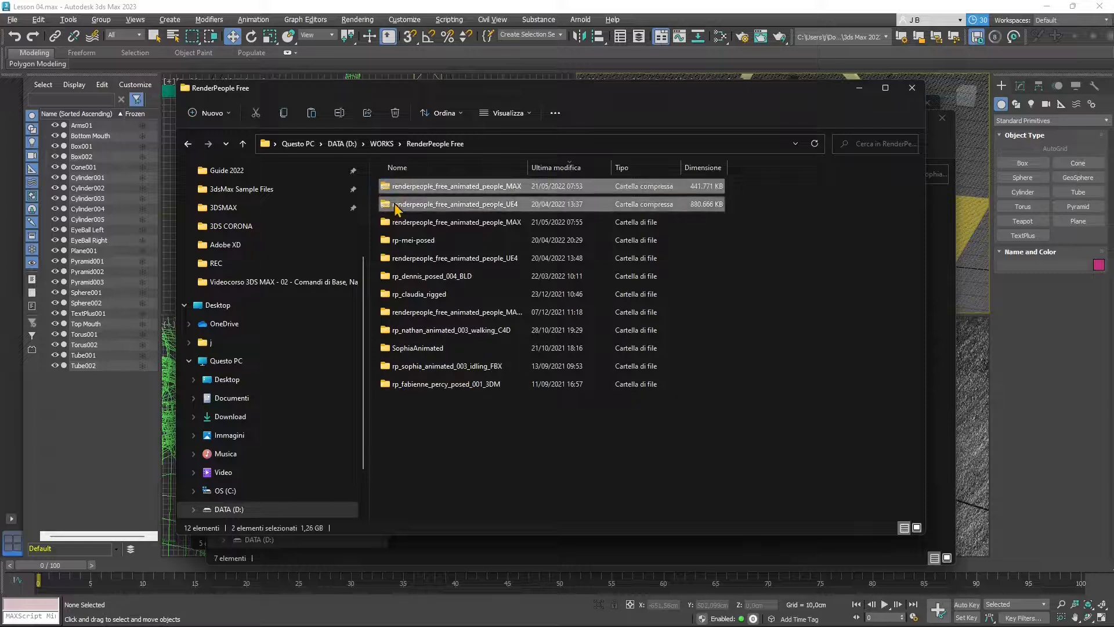
{"action": "key", "text": "Delete"}
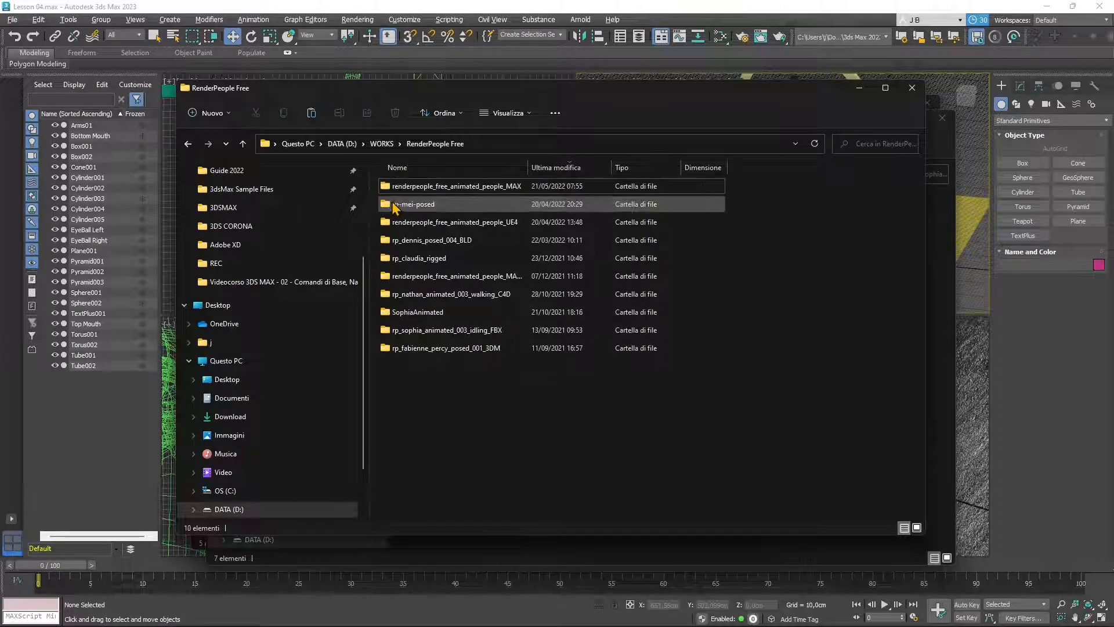
{"action": "left_click", "coordinate": [432, 190]}
{"action": "double_click", "coordinate": [432, 189]}
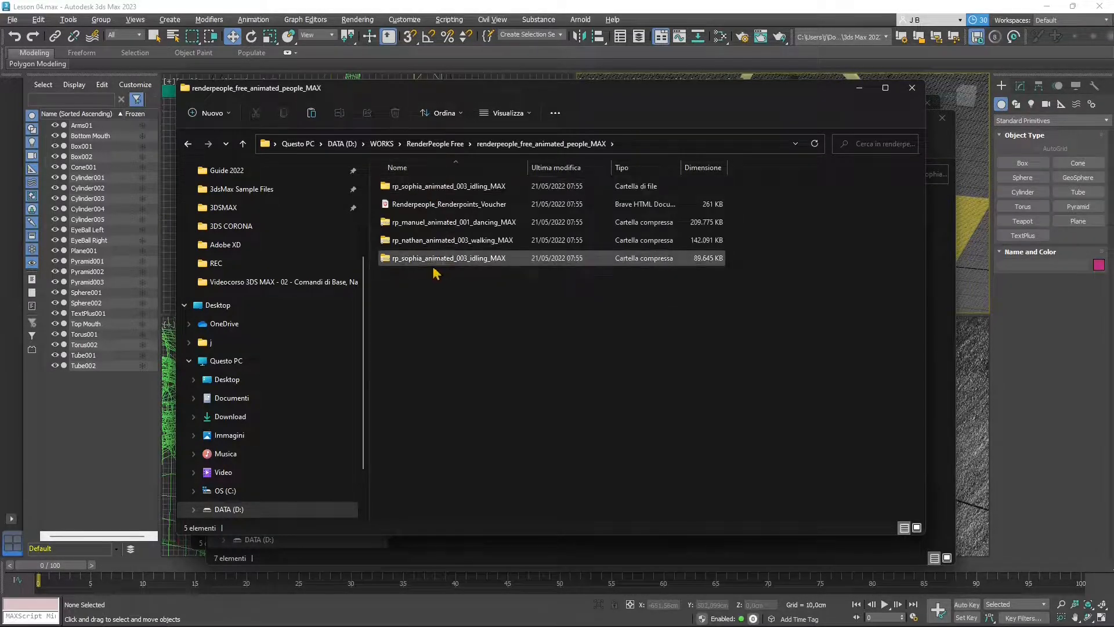
{"action": "left_click", "coordinate": [438, 262]}
{"action": "double_click", "coordinate": [432, 186]}
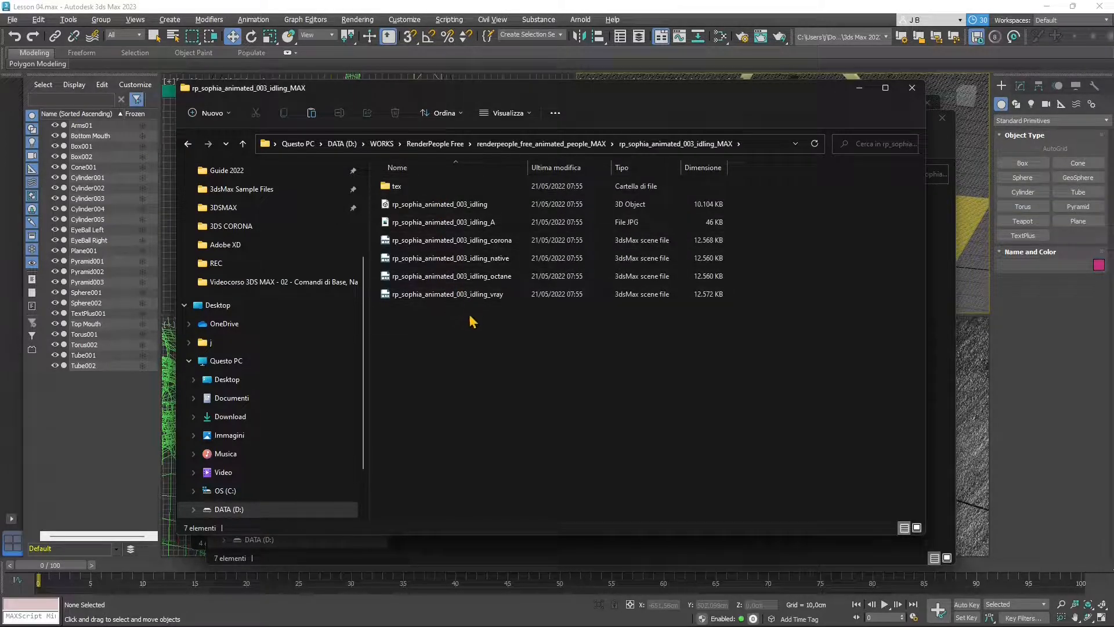
- Look through the Sophia files and check the 3D object file's properties
{"action": "left_click", "coordinate": [443, 296]}
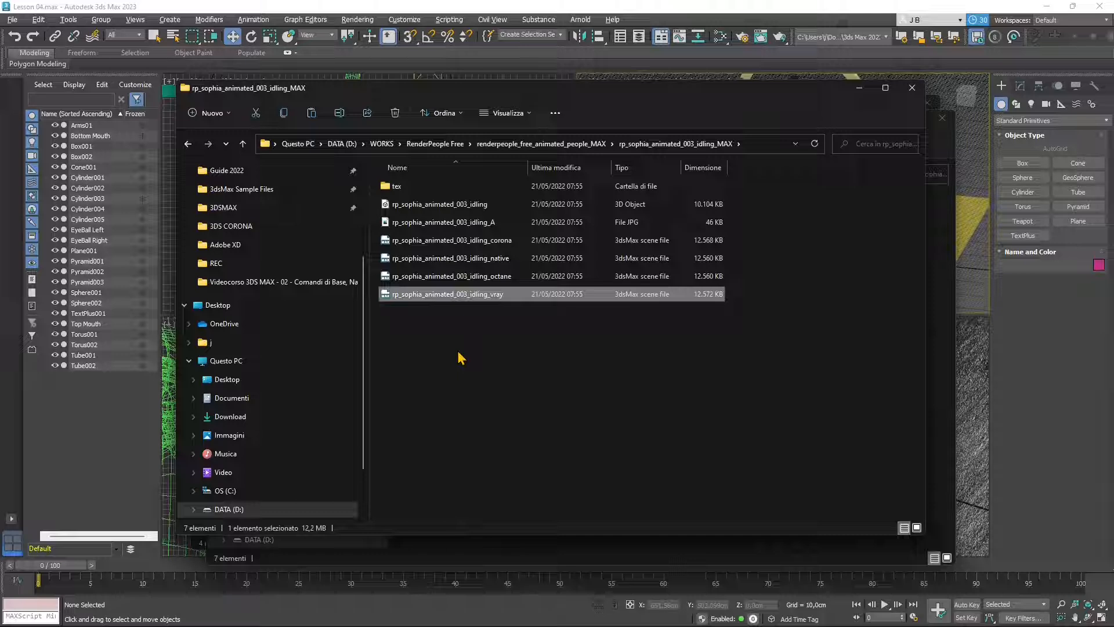
{"action": "key", "text": "Up"}
{"action": "key", "text": "Up"}
{"action": "key", "text": "Up"}
{"action": "key", "text": "Up"}
{"action": "key", "text": "Up"}
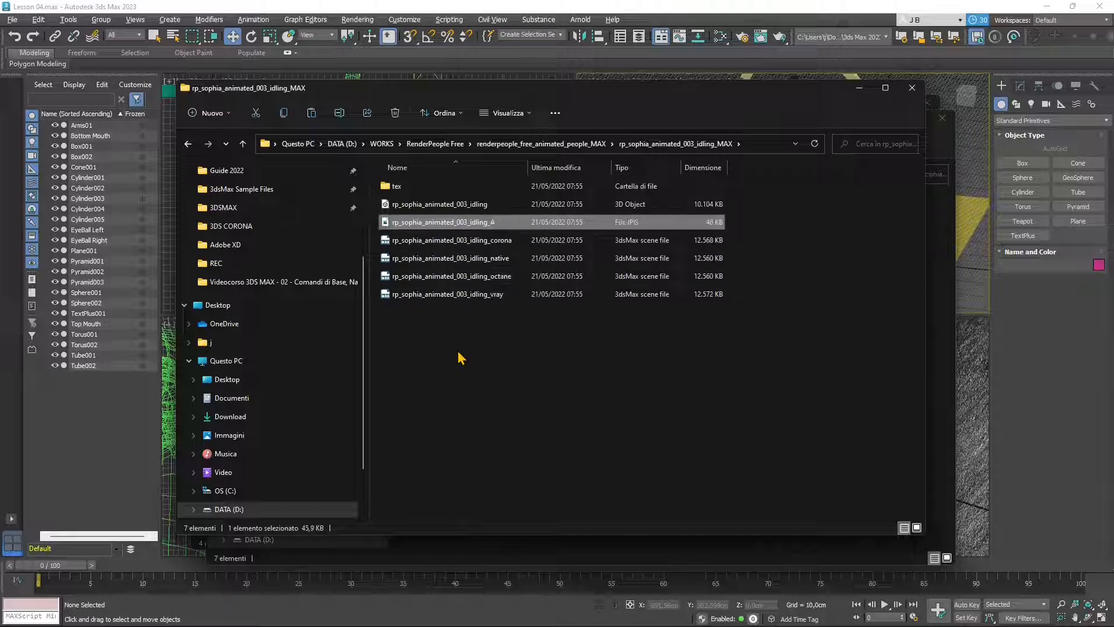
{"action": "key", "text": "Down"}
{"action": "key", "text": "Down"}
{"action": "key", "text": "Down"}
{"action": "key", "text": "Down"}
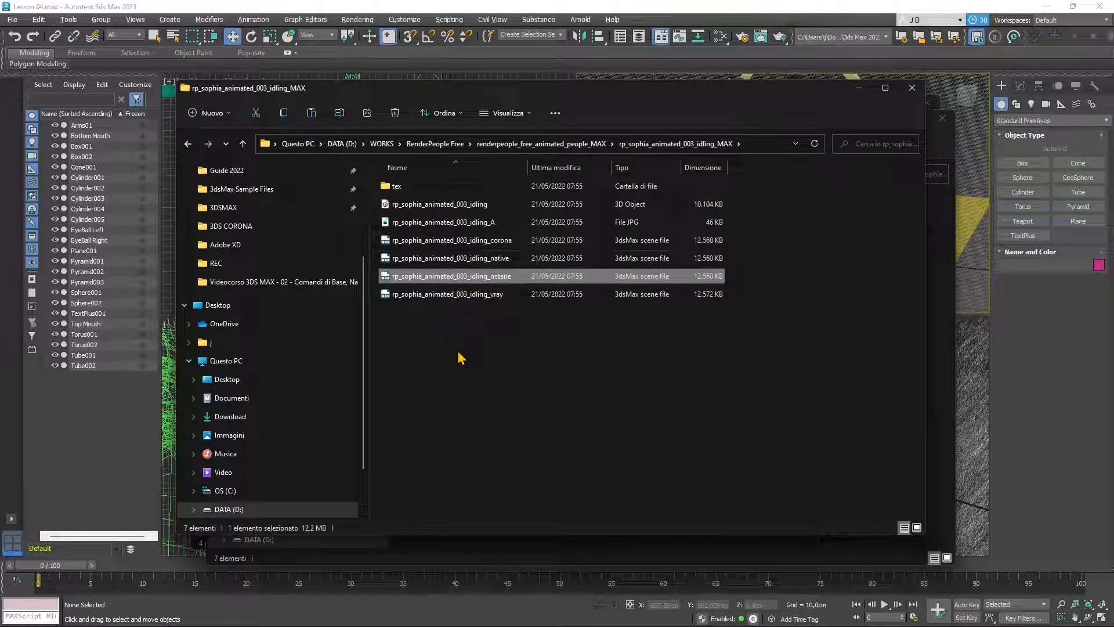
{"action": "key", "text": "Up"}
{"action": "key", "text": "Up"}
{"action": "key", "text": "Up"}
{"action": "key", "text": "Up"}
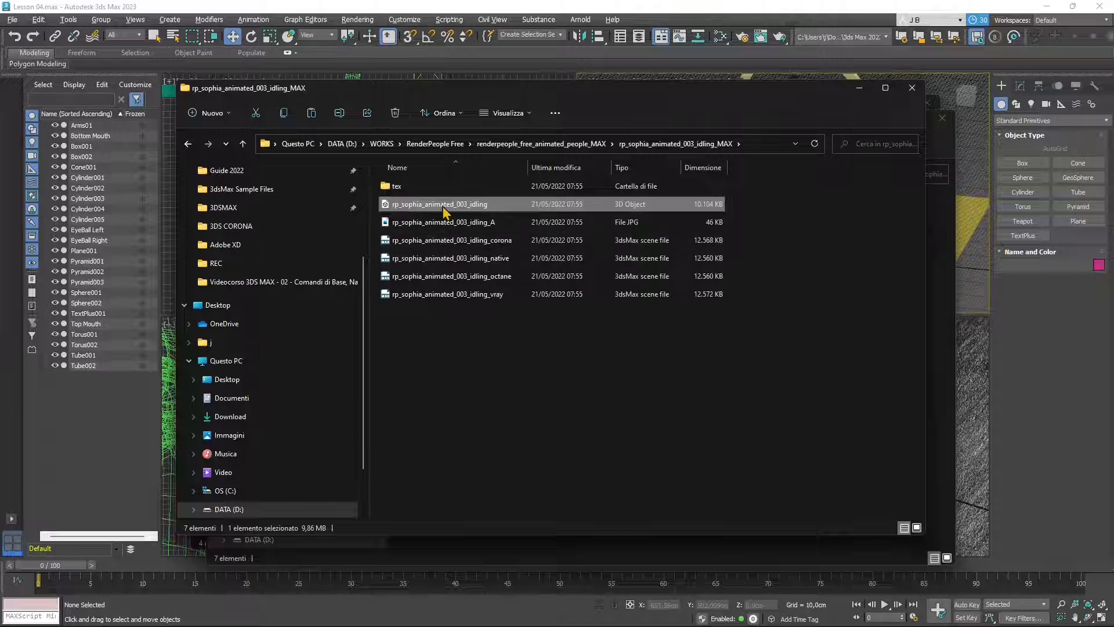
{"action": "right_click", "coordinate": [444, 210]}
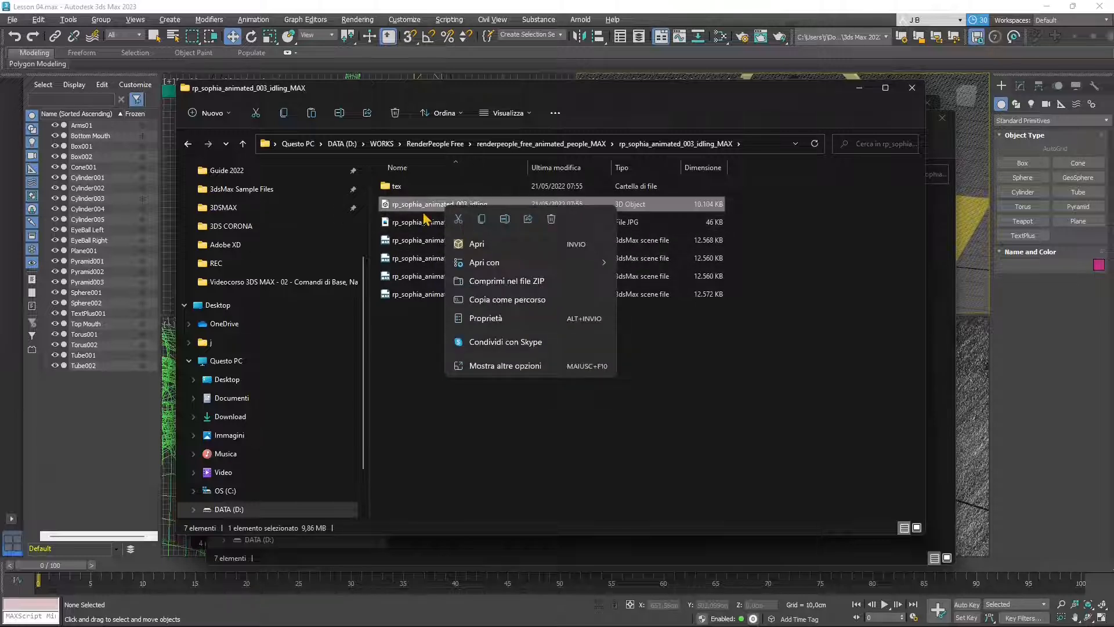
{"action": "left_click", "coordinate": [495, 318]}
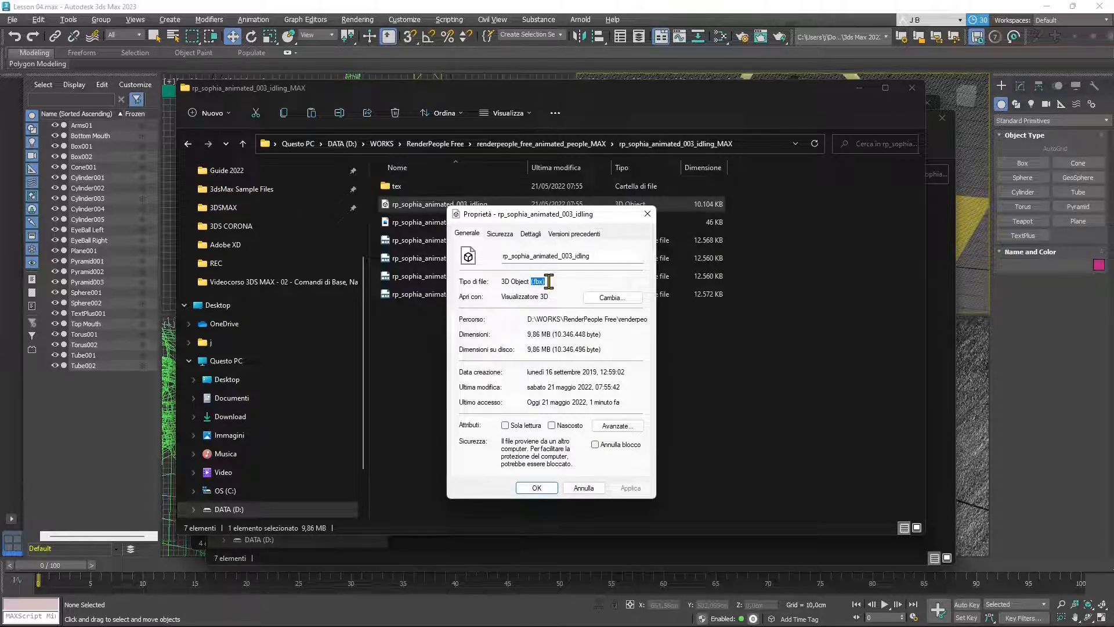
{"action": "left_click", "coordinate": [647, 214]}
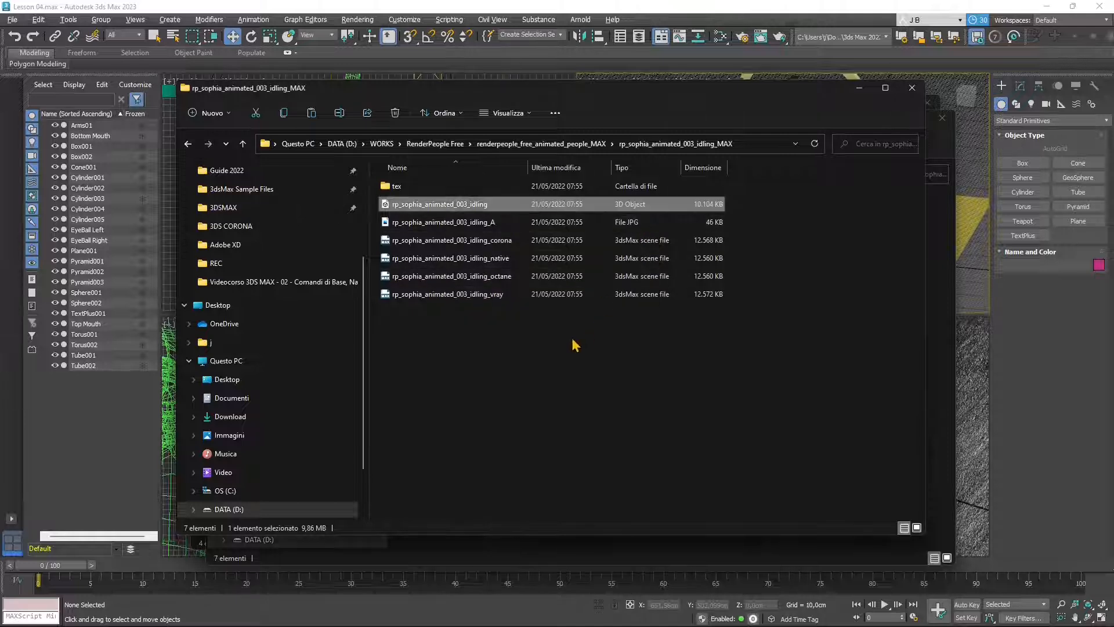
{"action": "left_click", "coordinate": [441, 227]}
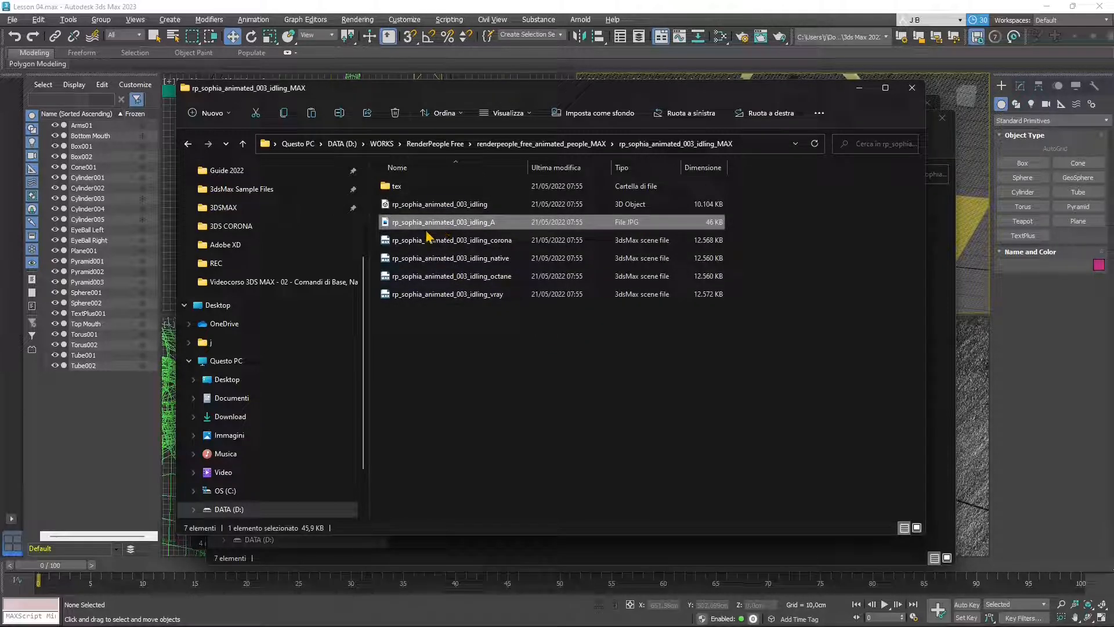
{"action": "double_click", "coordinate": [439, 230]}
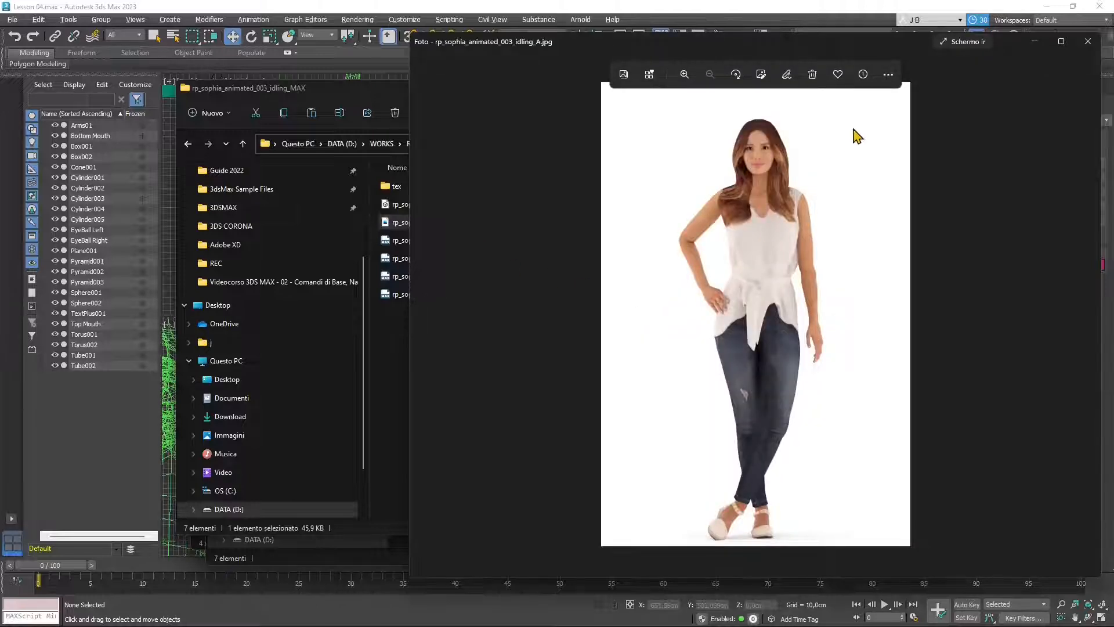
{"action": "left_click", "coordinate": [1088, 41]}
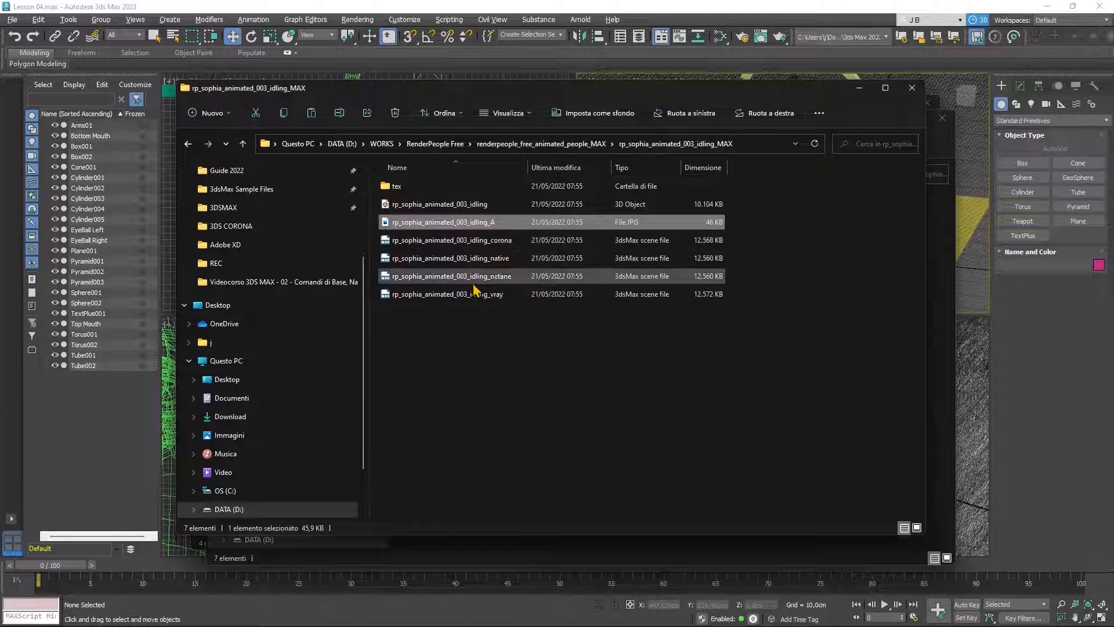
{"action": "left_click", "coordinate": [404, 246]}
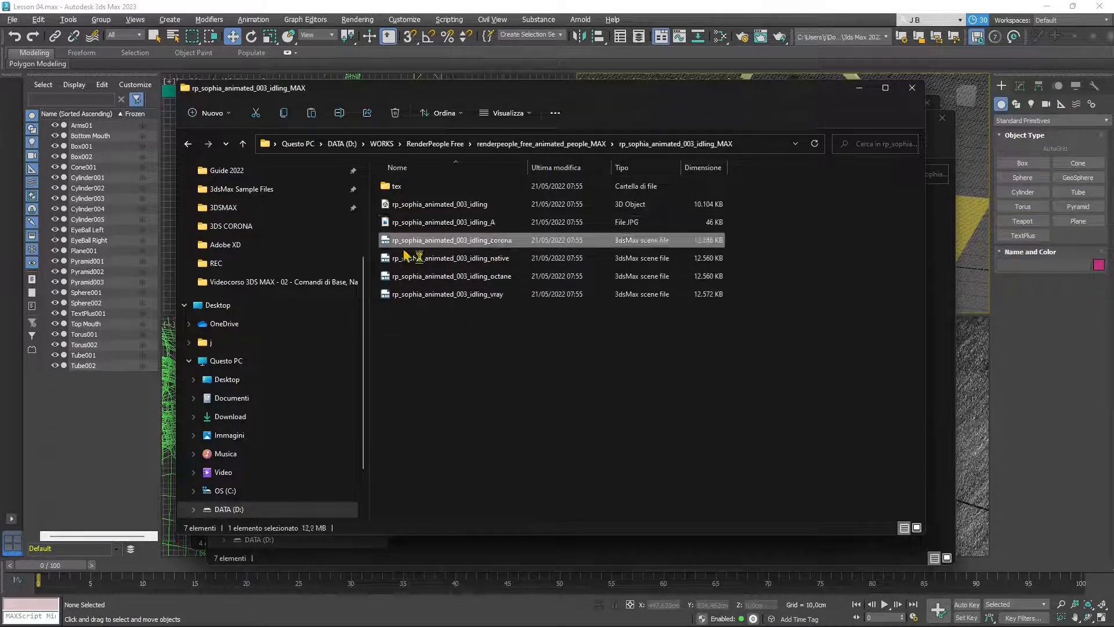
- Open rp_sophia_animated_003_idling_corona.max in 3ds Max and dismiss the subscription renewal pop-up
{"action": "double_click", "coordinate": [504, 245]}
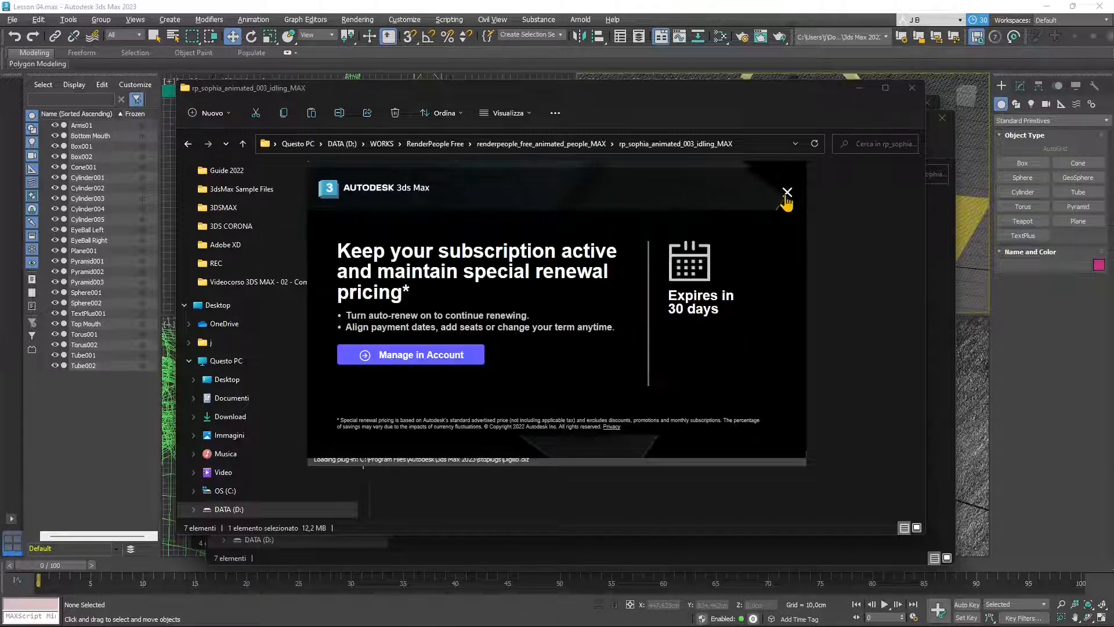
{"action": "left_click", "coordinate": [788, 194]}
{"action": "left_click", "coordinate": [833, 293]}
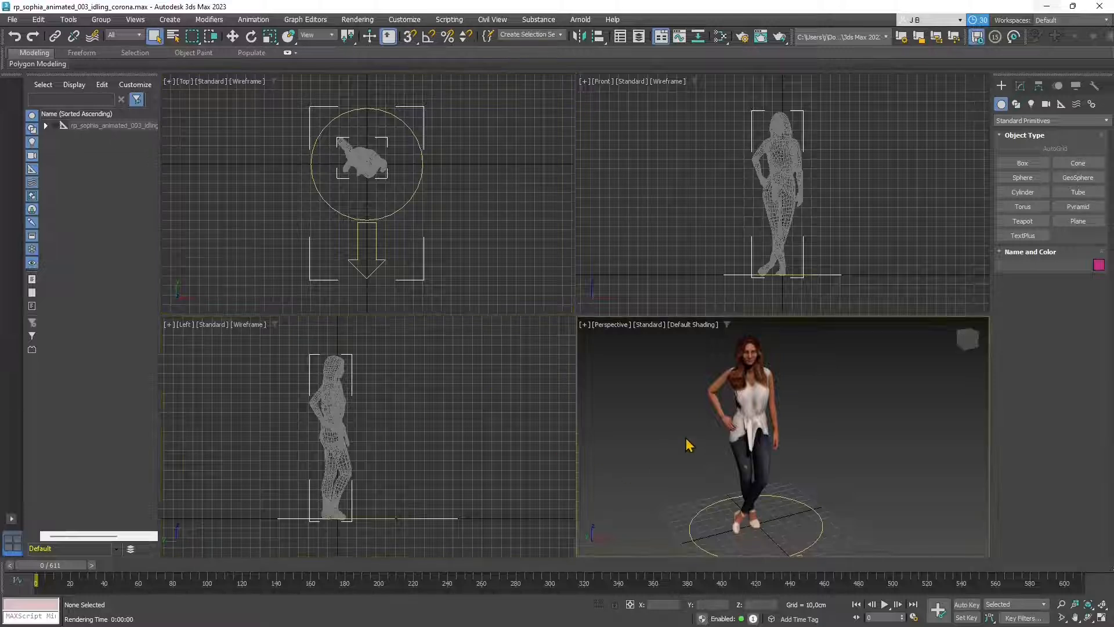
- Confirm in Render Setup that Corona stays the renderer, then close the Sophia scene
{"action": "middle_click_drag", "start_coordinate": [648, 490], "coordinate": [812, 409]}
{"action": "scroll", "coordinate": [790, 396], "scroll_direction": "up", "scroll_amount": 3}
{"action": "scroll", "coordinate": [813, 417], "scroll_direction": "down", "scroll_amount": 3}
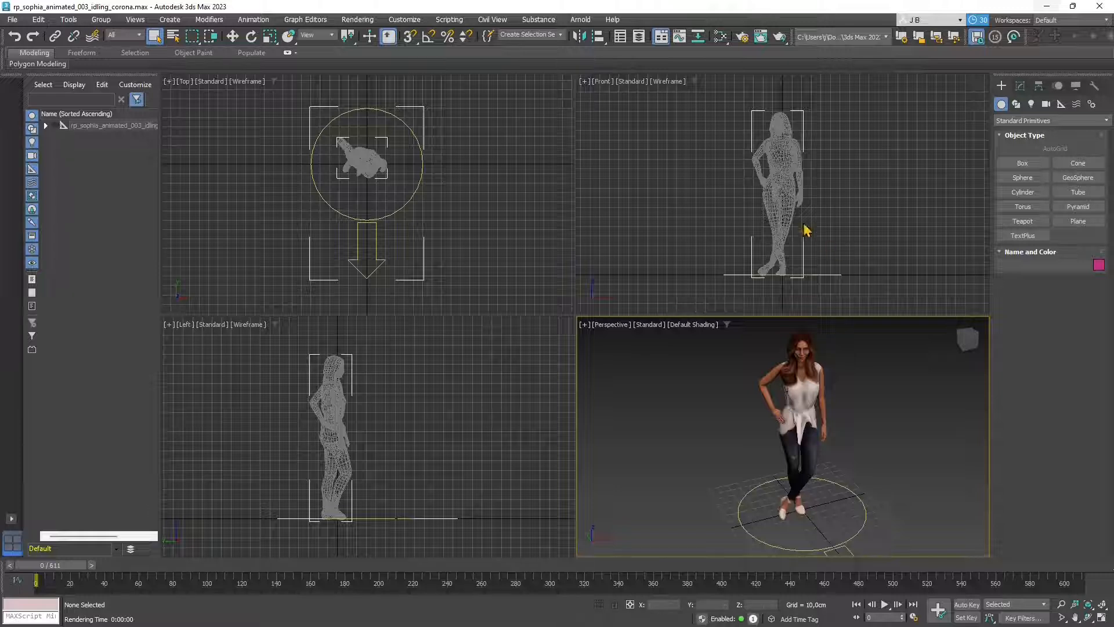
{"action": "left_click", "coordinate": [350, 23]}
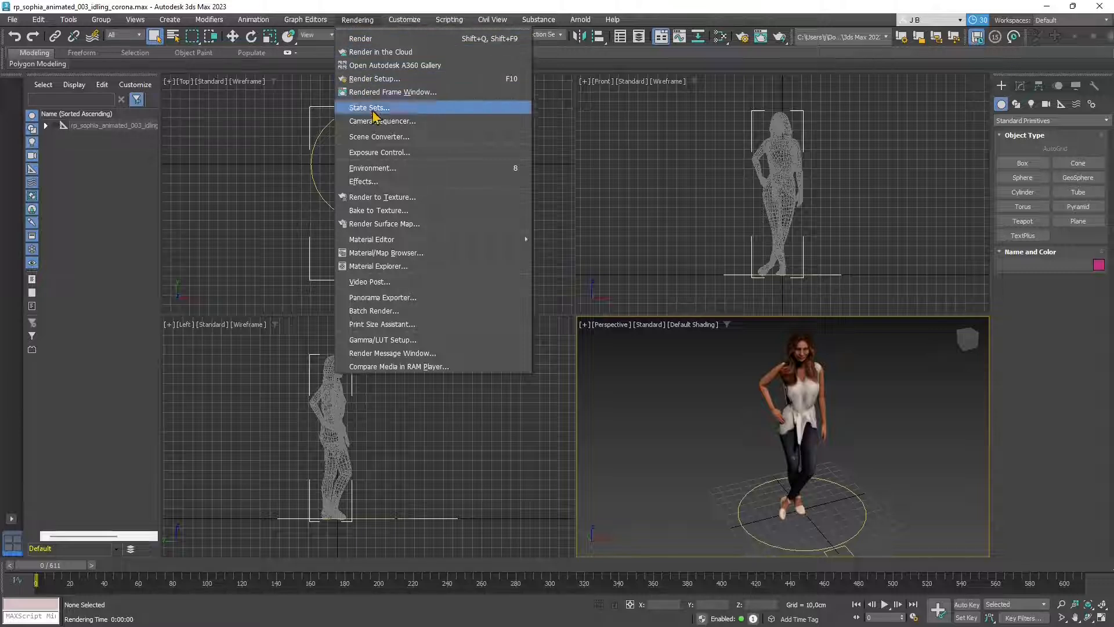
{"action": "left_click", "coordinate": [372, 85]}
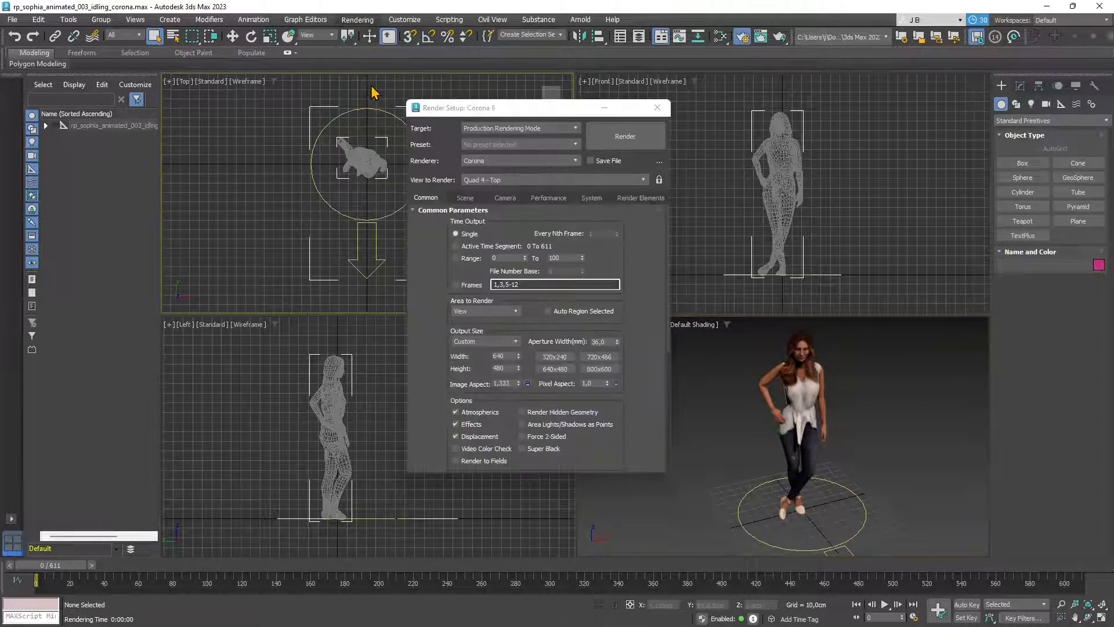
{"action": "left_click", "coordinate": [471, 161]}
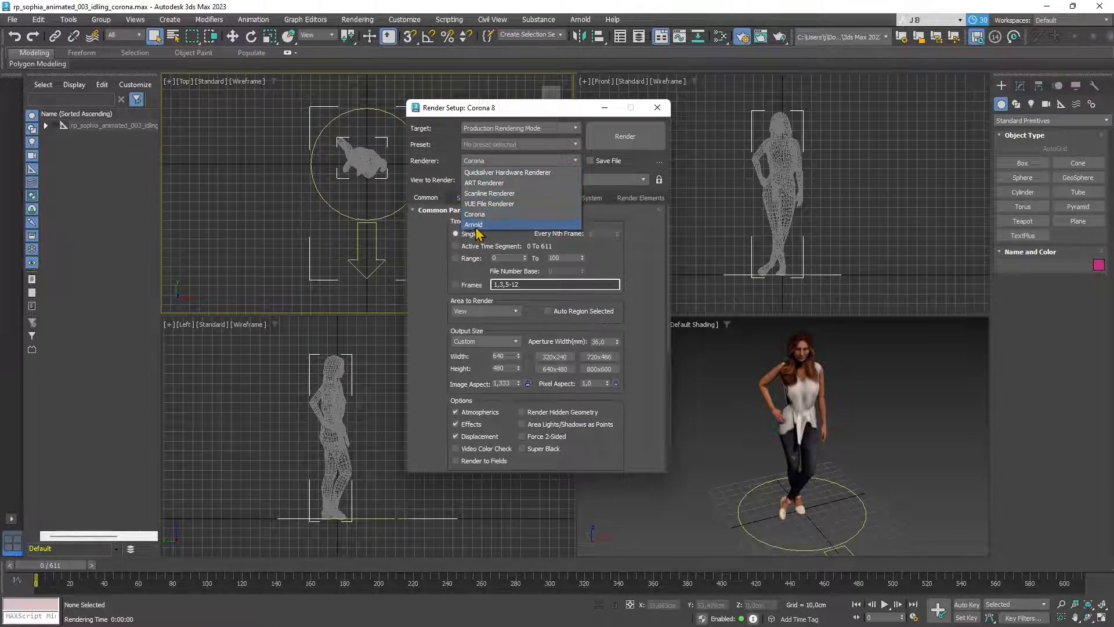
{"action": "left_click", "coordinate": [472, 215]}
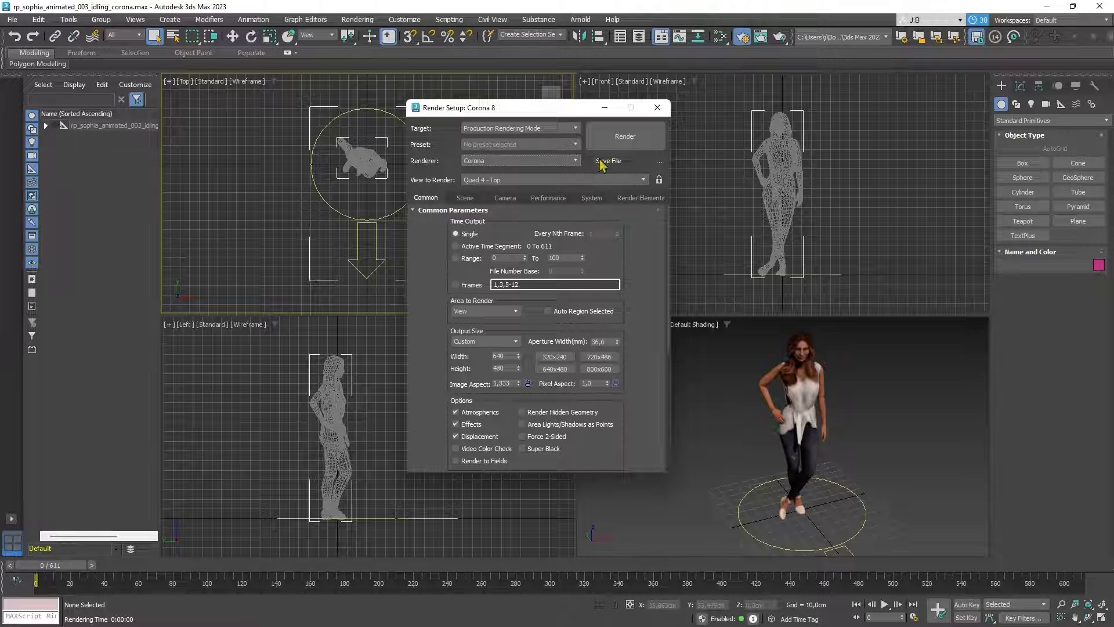
{"action": "left_click", "coordinate": [657, 108]}
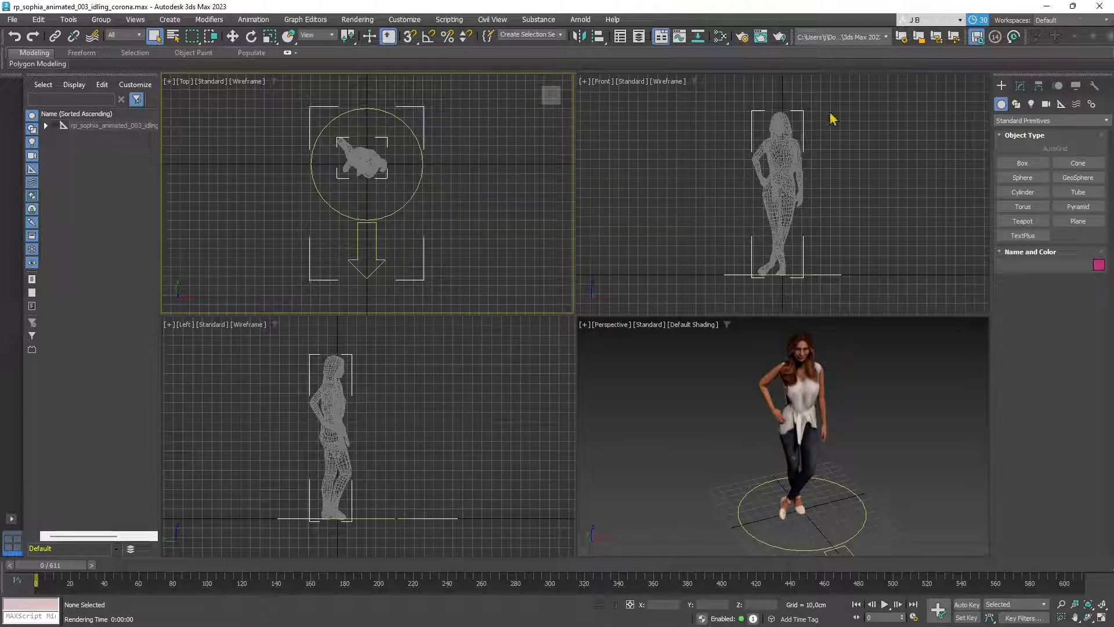
{"action": "left_click", "coordinate": [1099, 6]}
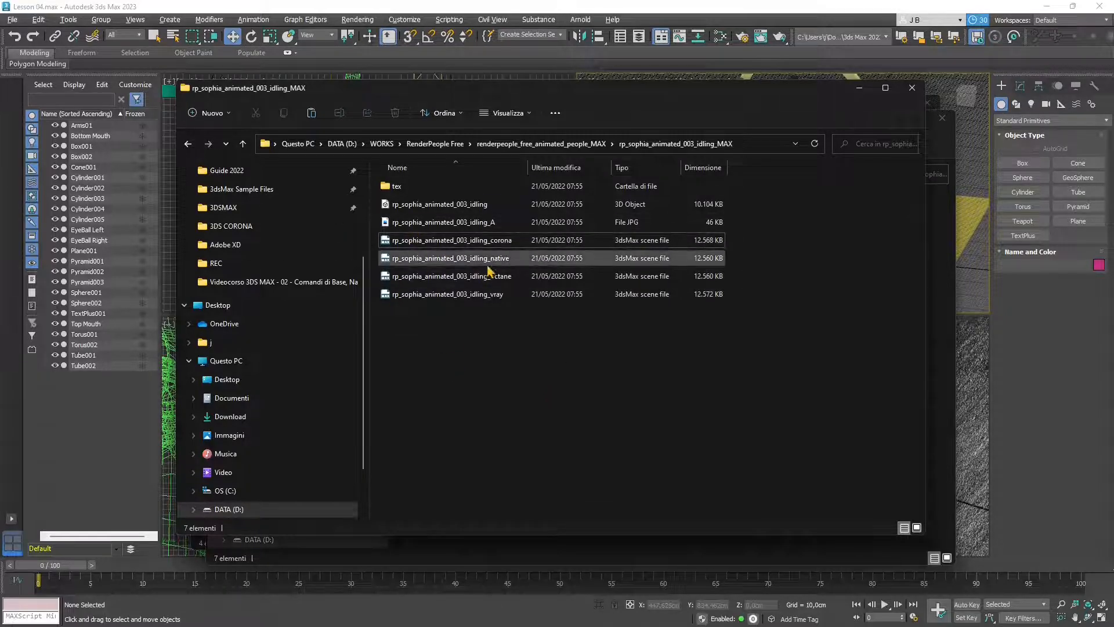
- View Sophia's diffuse, gloss, two mask and normal maps from the tex folder in Photos
{"action": "left_click", "coordinate": [391, 192]}
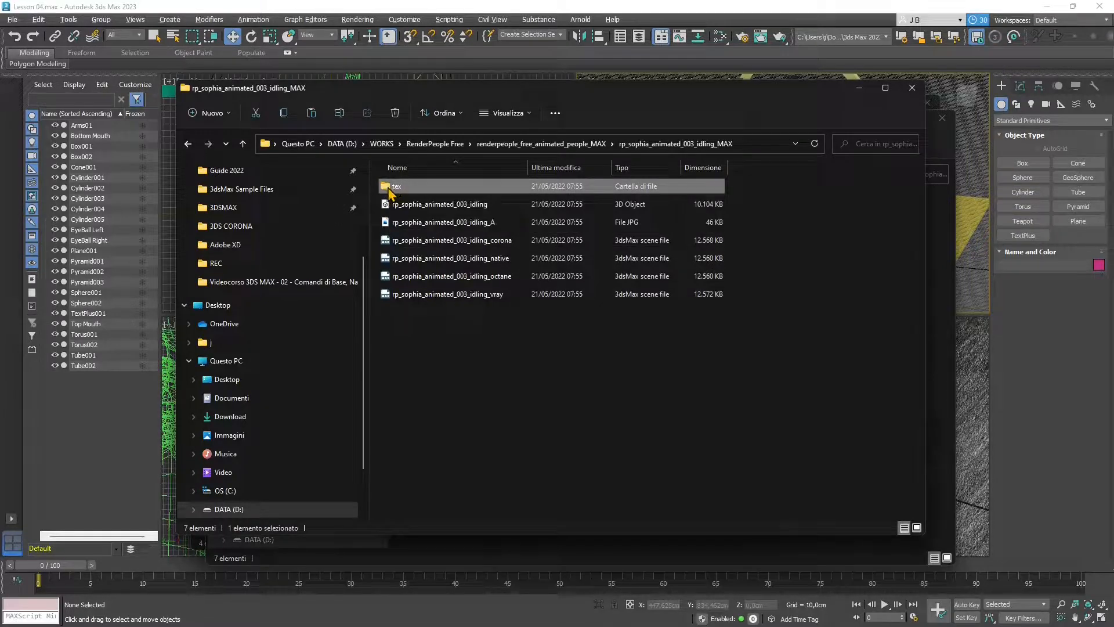
{"action": "double_click", "coordinate": [389, 189]}
{"action": "double_click", "coordinate": [410, 200]}
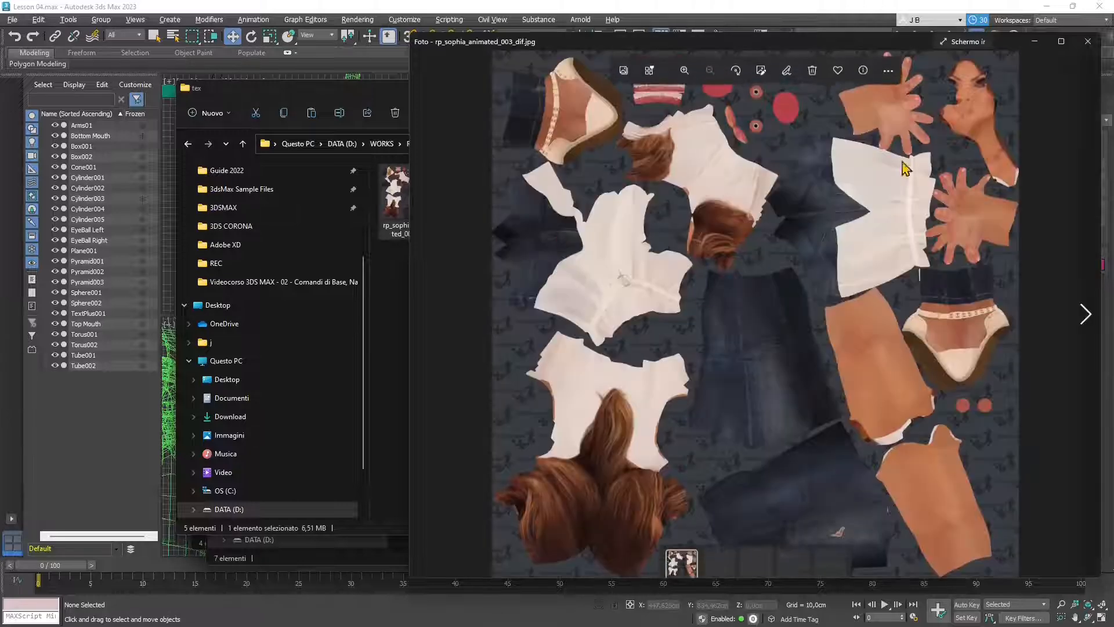
{"action": "left_click", "coordinate": [1084, 317]}
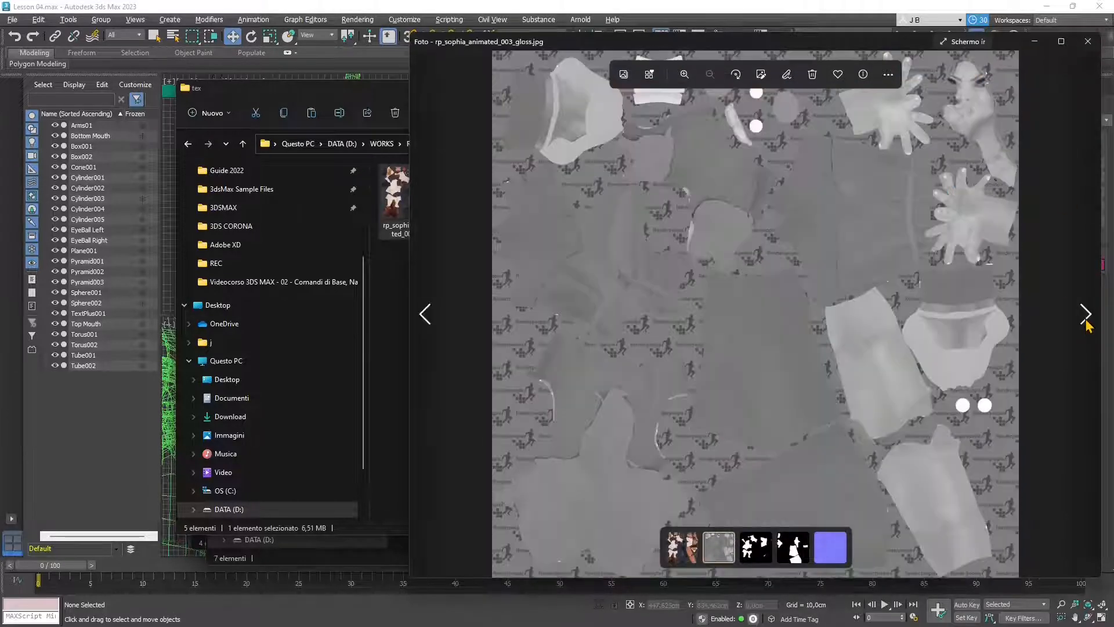
{"action": "left_click", "coordinate": [1085, 315]}
{"action": "left_click", "coordinate": [1085, 315]}
{"action": "left_click", "coordinate": [1085, 315]}
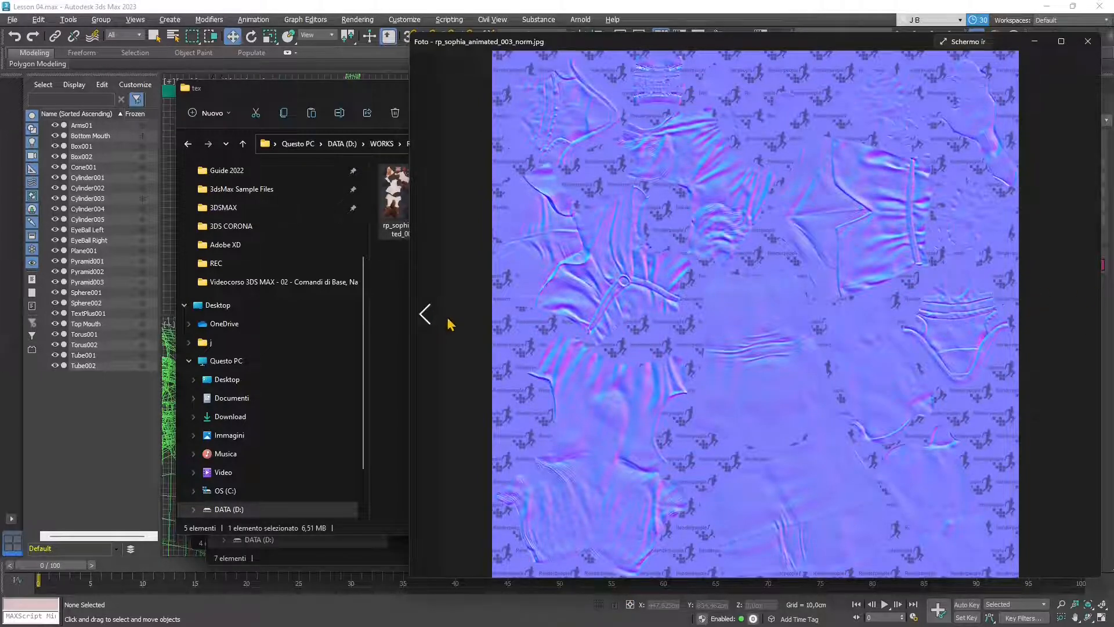
{"action": "left_click", "coordinate": [429, 318]}
{"action": "left_click", "coordinate": [430, 318]}
{"action": "left_click", "coordinate": [430, 320]}
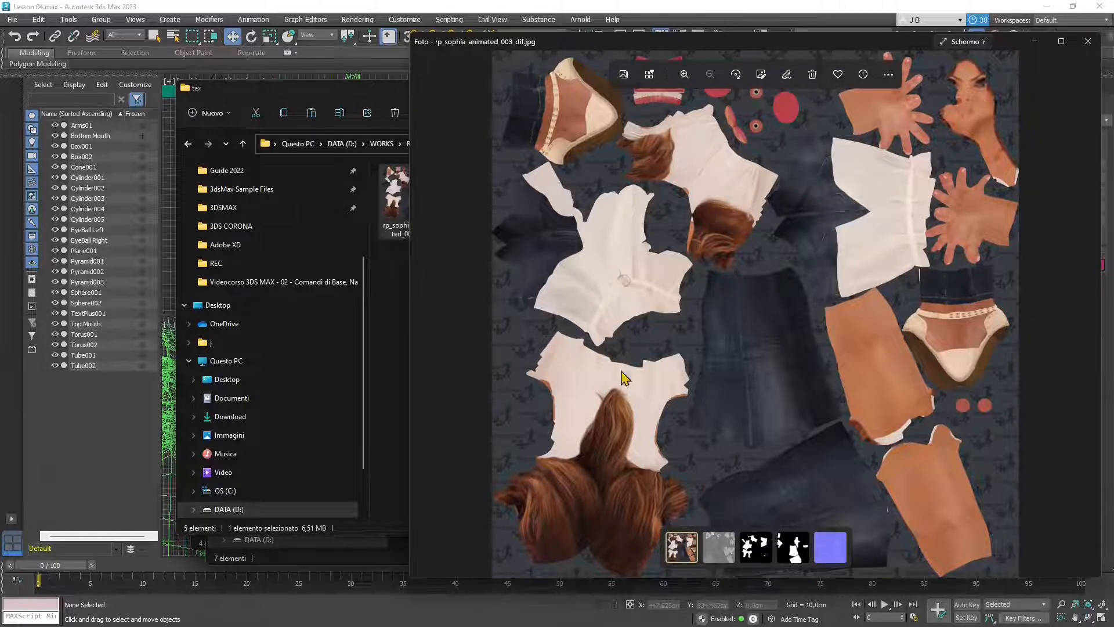
- Close Photos and the tex folder window, returning to the Lesson 04 scene
{"action": "left_click", "coordinate": [1087, 41]}
{"action": "left_click", "coordinate": [468, 363]}
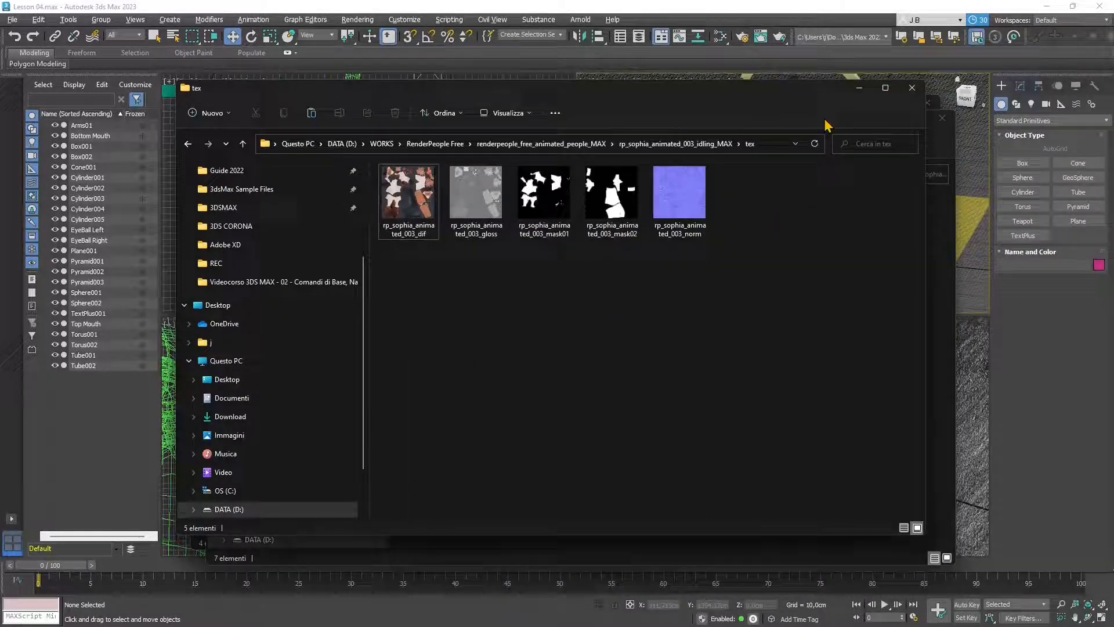
{"action": "left_click", "coordinate": [912, 87]}
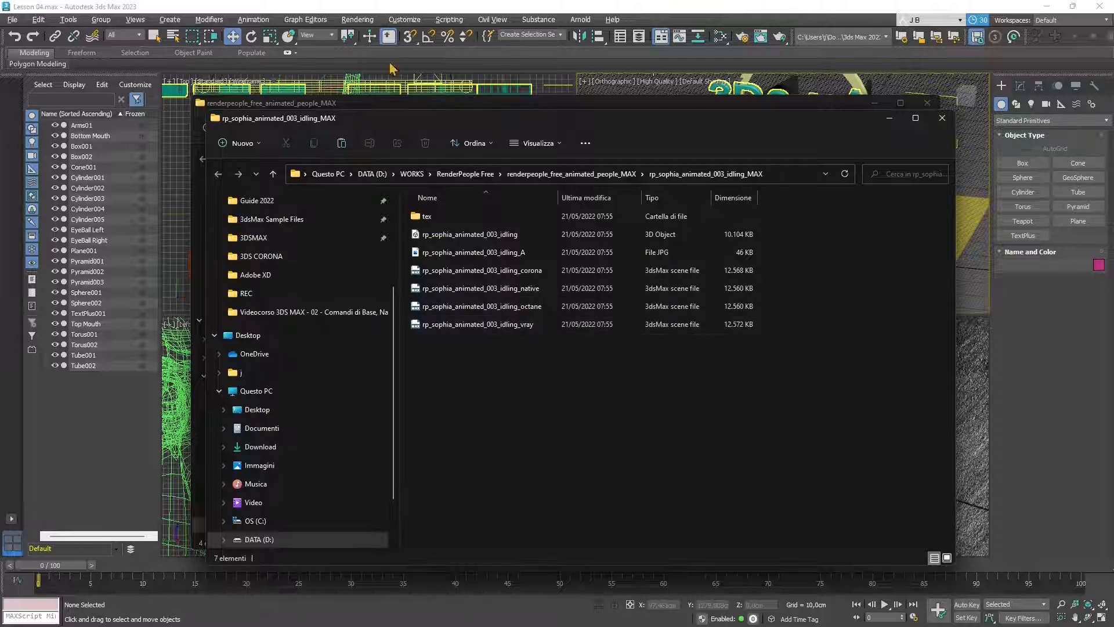
{"action": "left_click", "coordinate": [472, 8]}
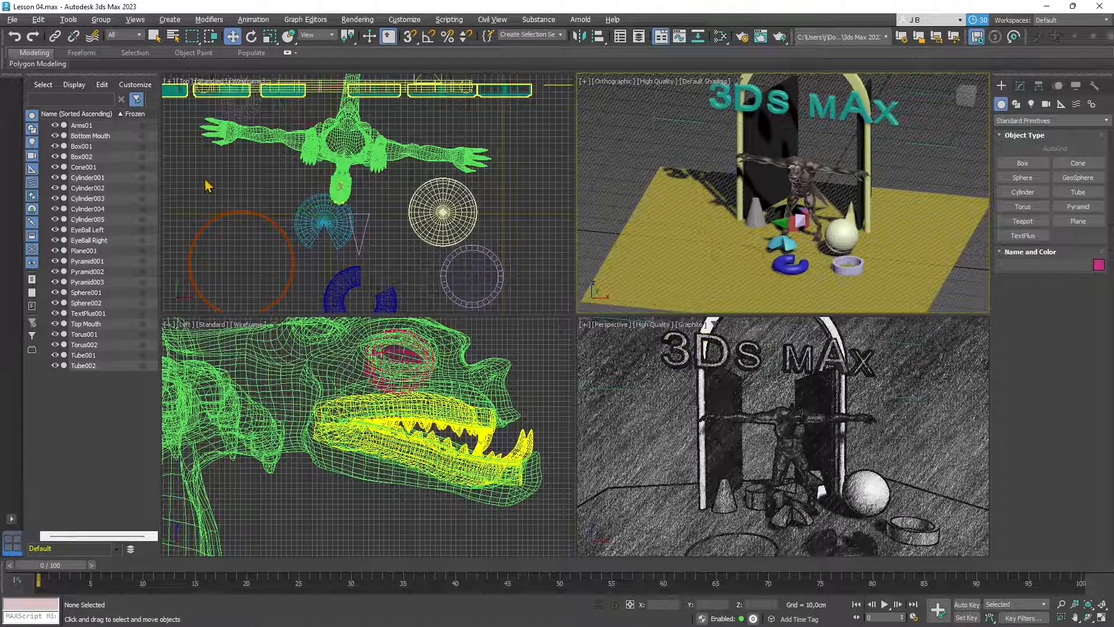
- Delete the Bottom Mouth and Arms01 objects from the Lesson 04 scene
{"action": "scroll", "coordinate": [646, 219], "scroll_direction": "down", "scroll_amount": 3}
{"action": "scroll", "coordinate": [662, 406], "scroll_direction": "down", "scroll_amount": 3}
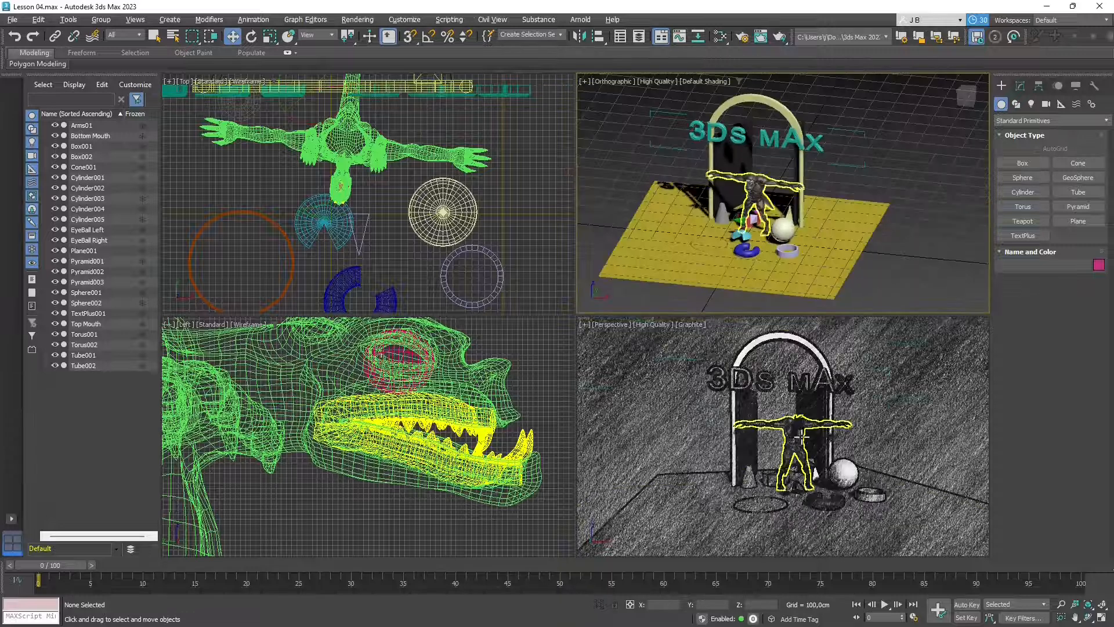
{"action": "scroll", "coordinate": [373, 413], "scroll_direction": "down", "scroll_amount": 3}
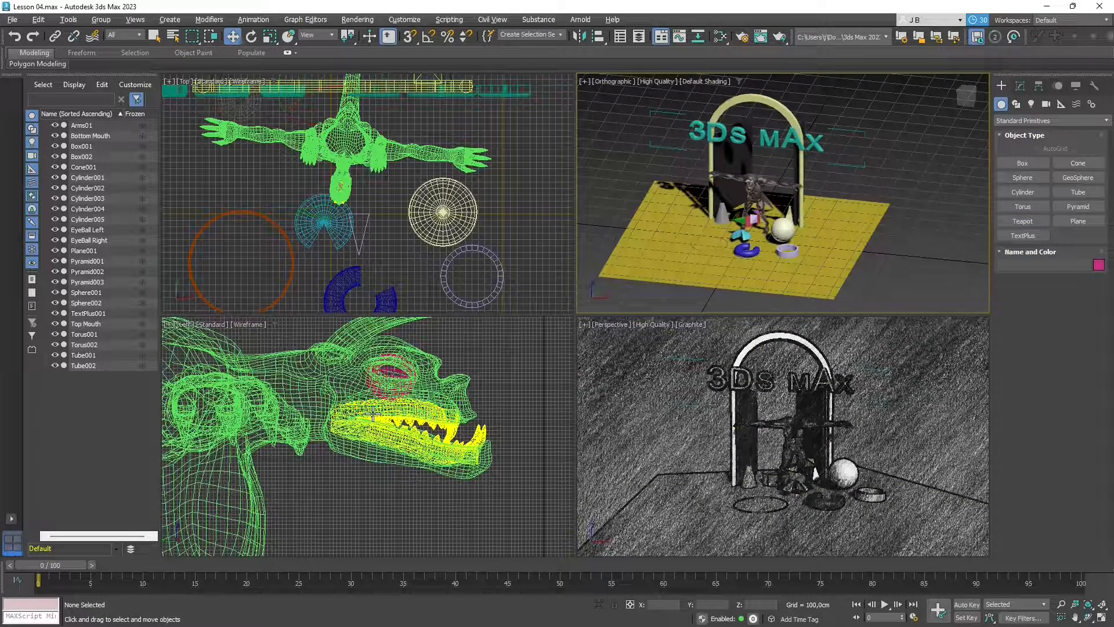
{"action": "left_click", "coordinate": [756, 184]}
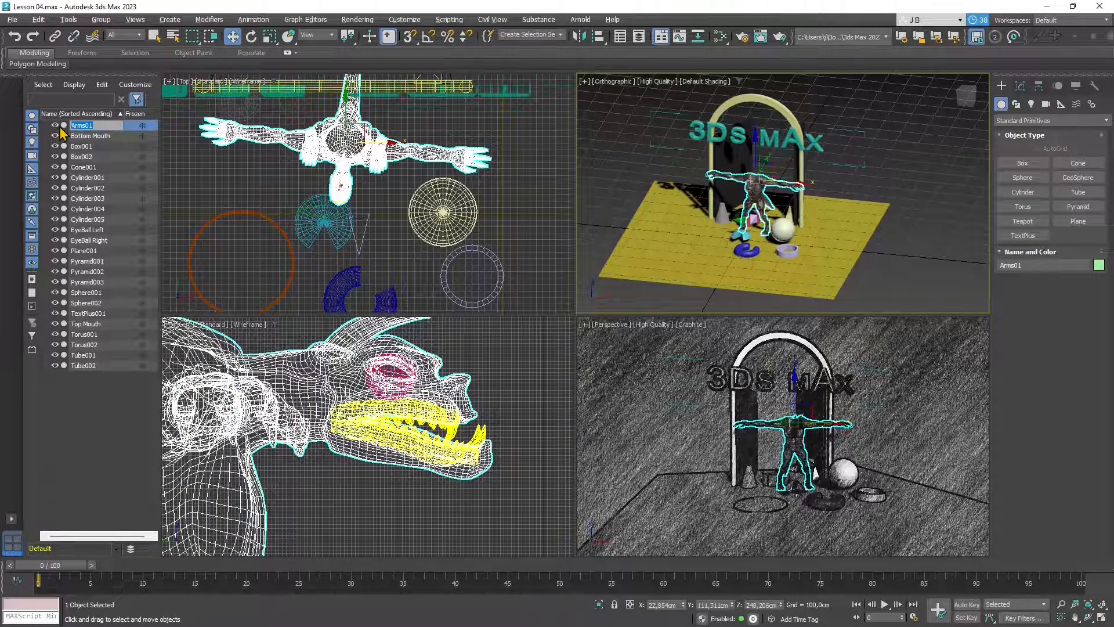
{"action": "left_click", "coordinate": [90, 136]}
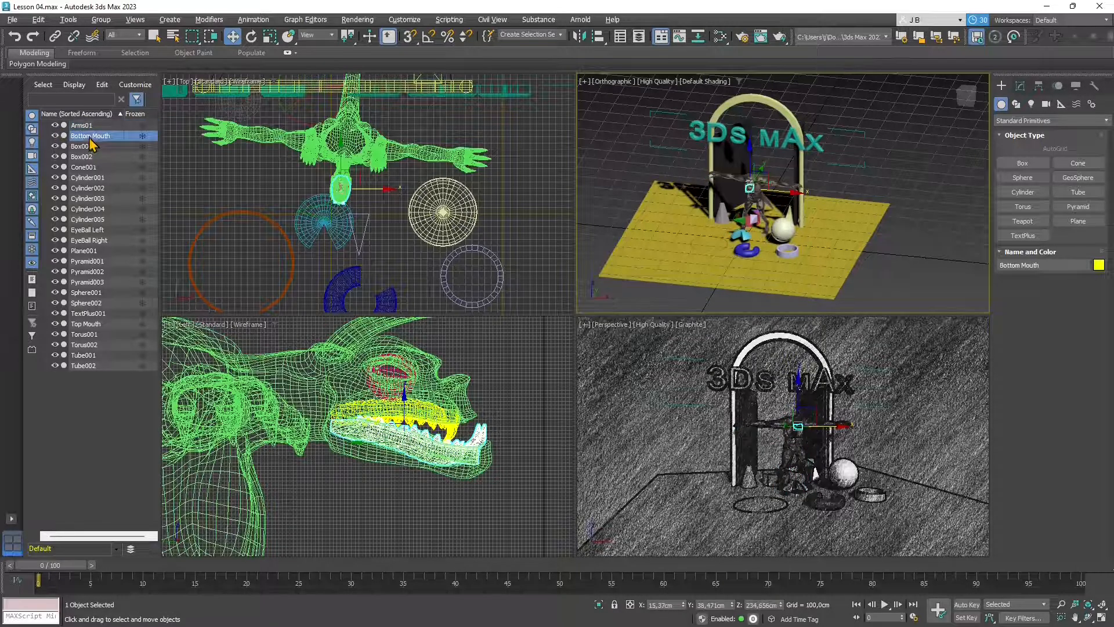
{"action": "key", "text": "Delete"}
{"action": "left_click", "coordinate": [87, 130]}
{"action": "key", "text": "Delete"}
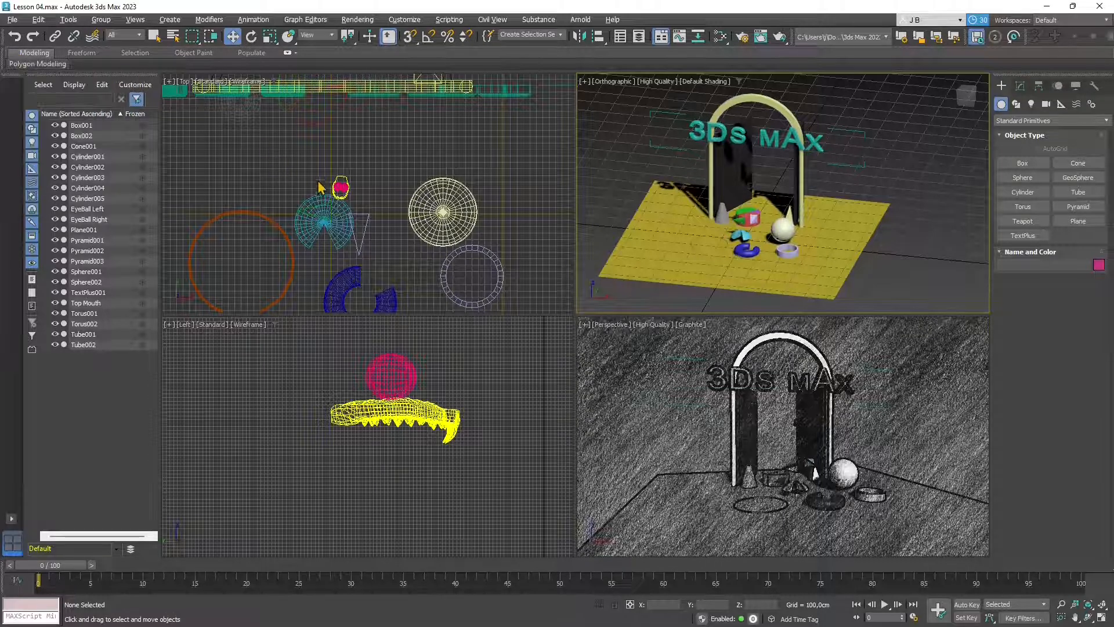
- Delete EyeBall Left, EyeBall Right and Top Mouth, then recentre the Left view
{"action": "left_click", "coordinate": [340, 186]}
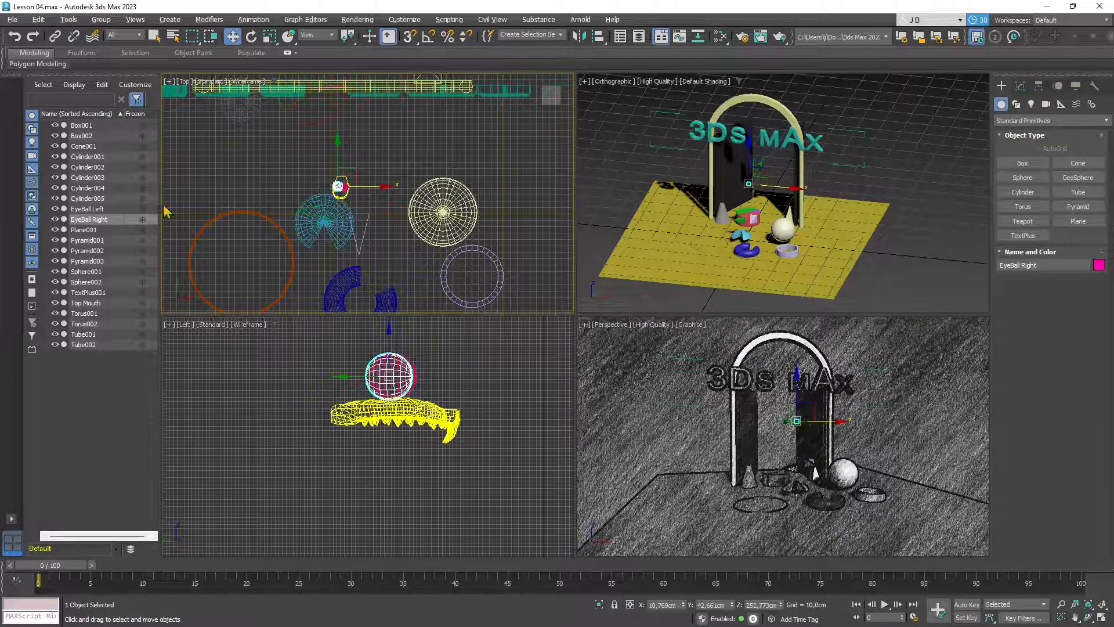
{"action": "left_click", "coordinate": [86, 210]}
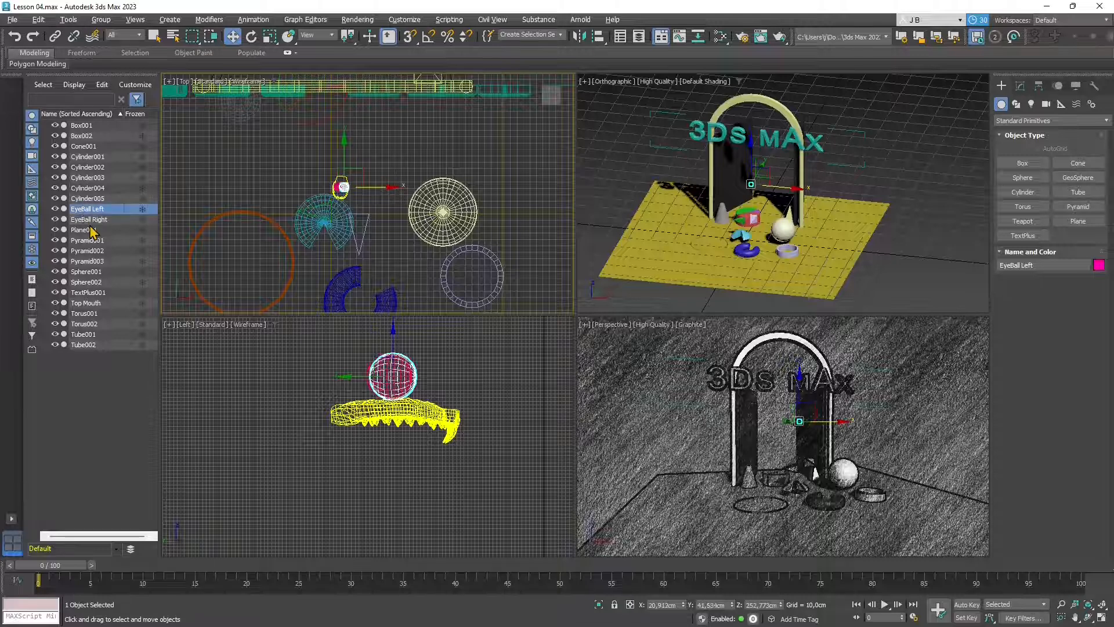
{"action": "left_click", "coordinate": [89, 220], "text": "ctrl"}
{"action": "key", "text": "Delete"}
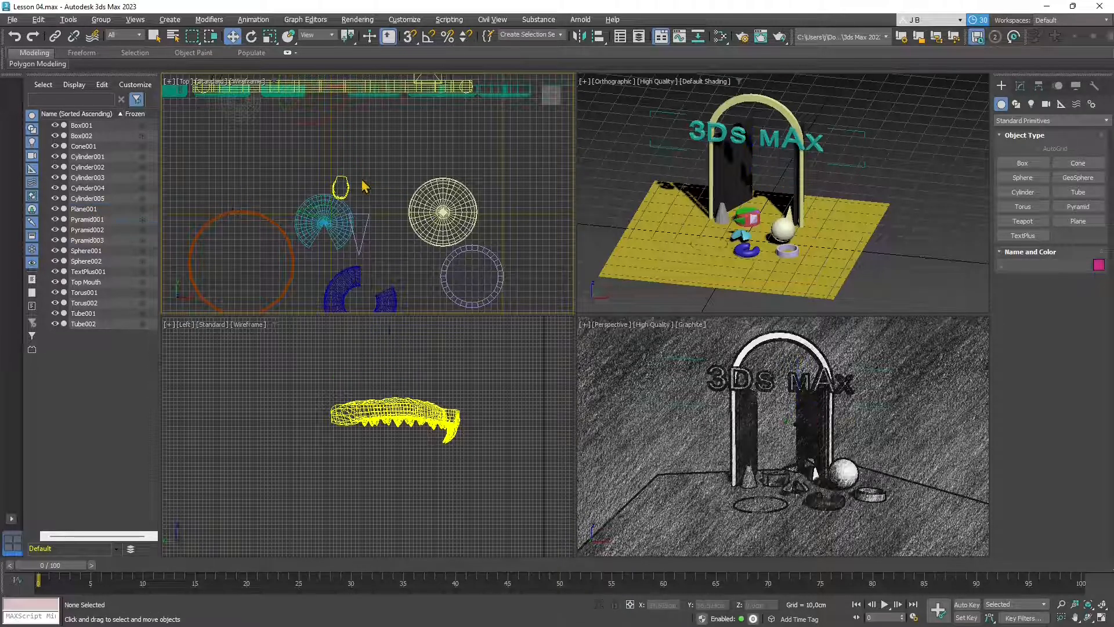
{"action": "left_click", "coordinate": [342, 186]}
{"action": "key", "text": "Delete"}
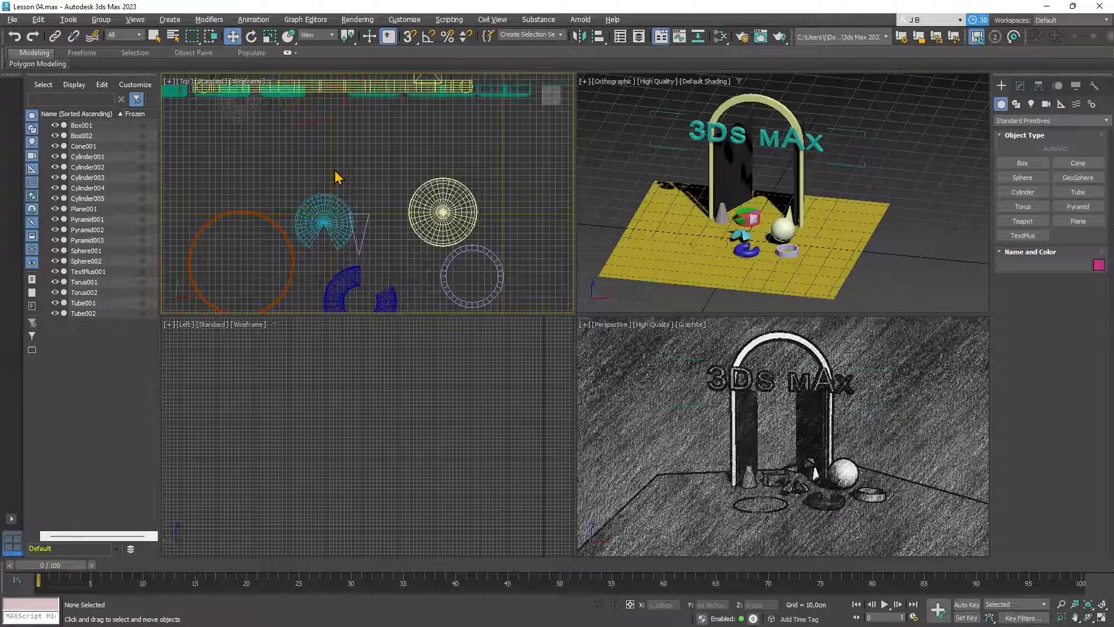
{"action": "middle_click_drag", "start_coordinate": [781, 219], "coordinate": [750, 235], "text": "alt"}
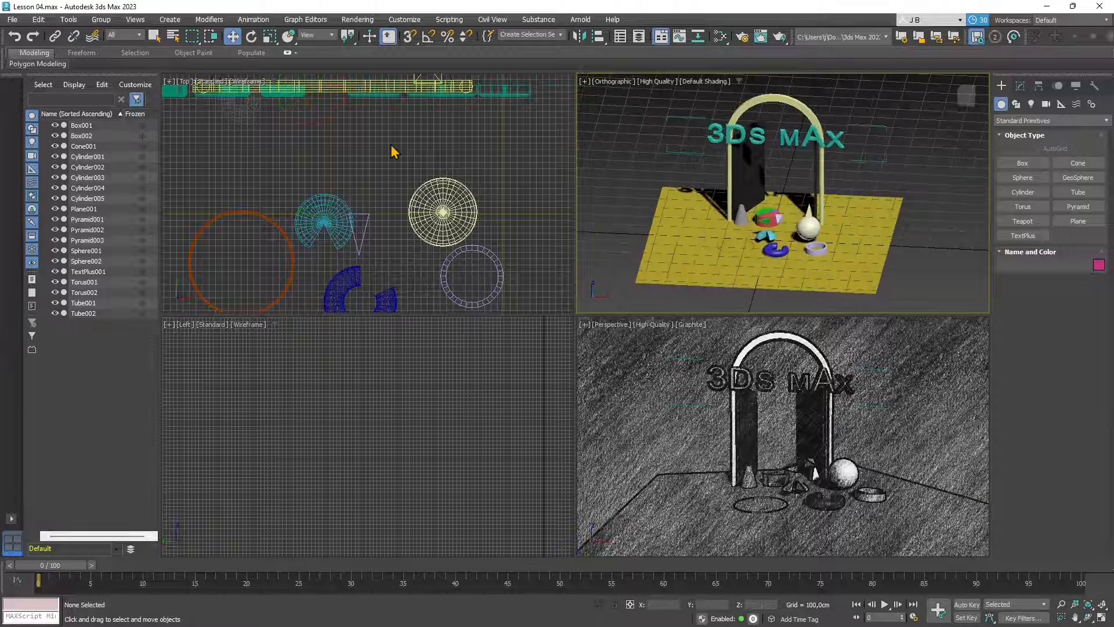
{"action": "scroll", "coordinate": [376, 477], "scroll_direction": "down", "scroll_amount": 12}
{"action": "scroll", "coordinate": [427, 522], "scroll_direction": "up", "scroll_amount": 6}
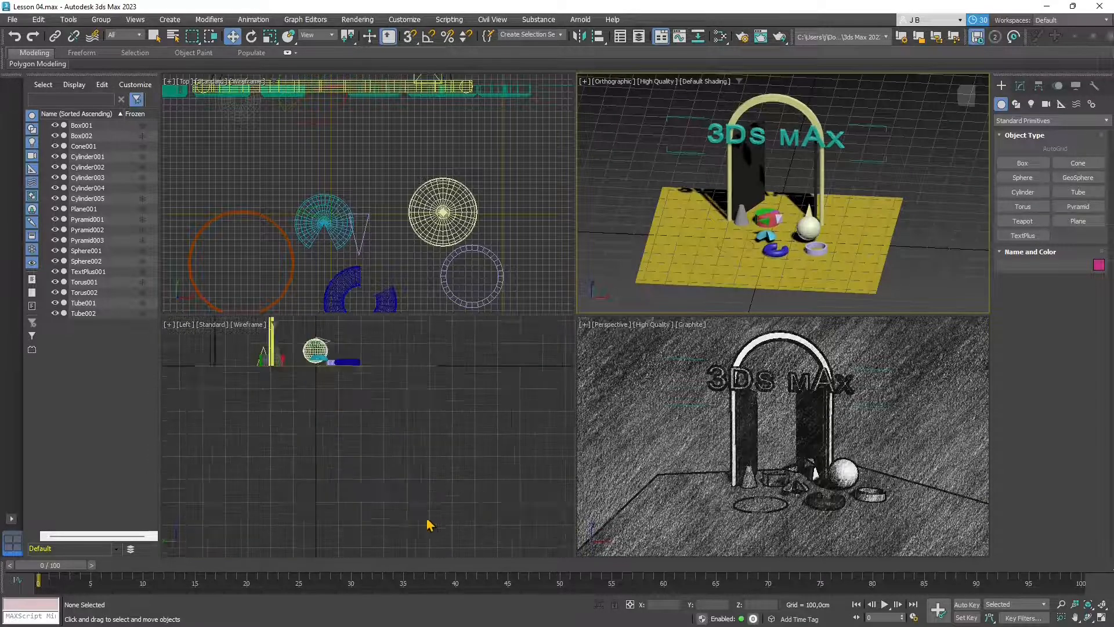
{"action": "middle_click_drag", "start_coordinate": [327, 395], "coordinate": [391, 486]}
{"action": "middle_click_drag", "start_coordinate": [417, 396], "coordinate": [437, 547]}
- Merge from rp_sophia_animated_003_idling_native.max in the rp_sophia_animated_003_idling_MAX folder
{"action": "left_click", "coordinate": [13, 20]}
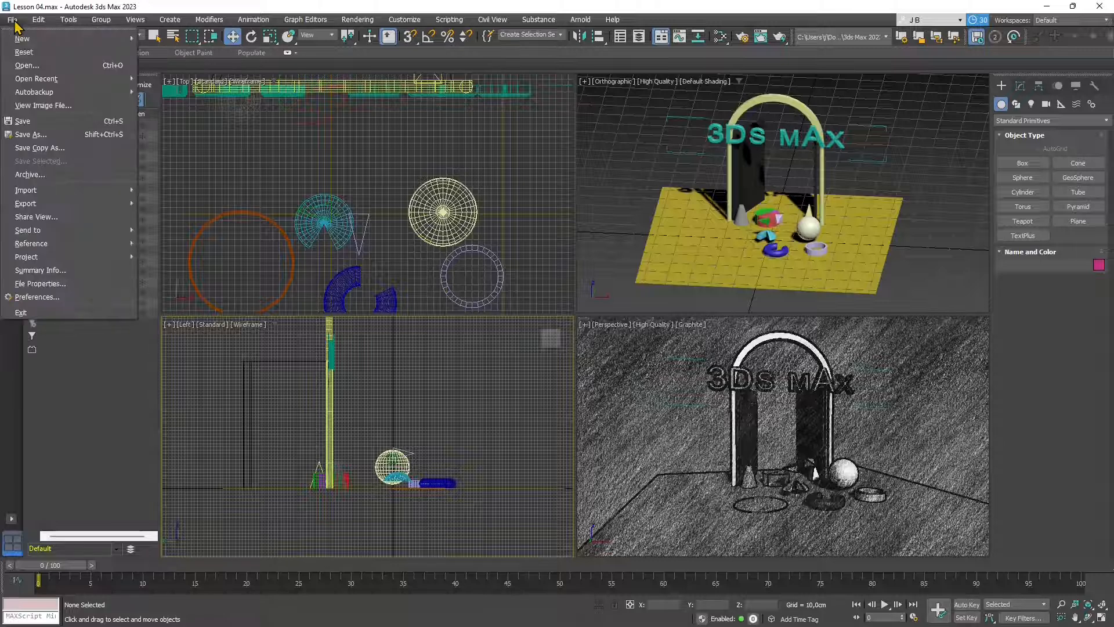
{"action": "mouse_move", "coordinate": [52, 204]}
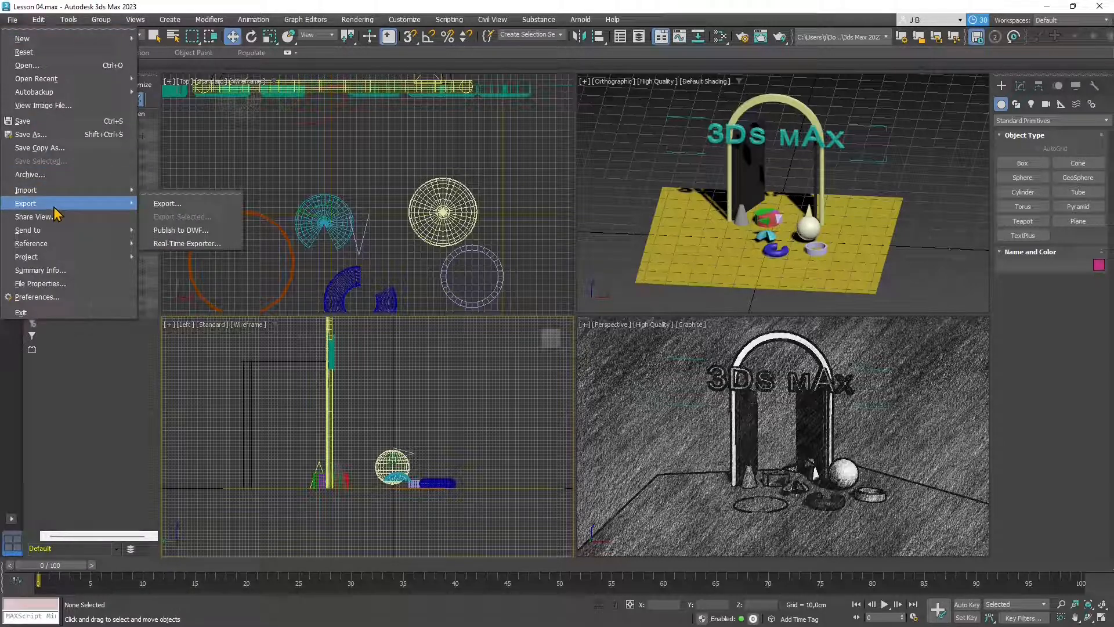
{"action": "left_click", "coordinate": [168, 207]}
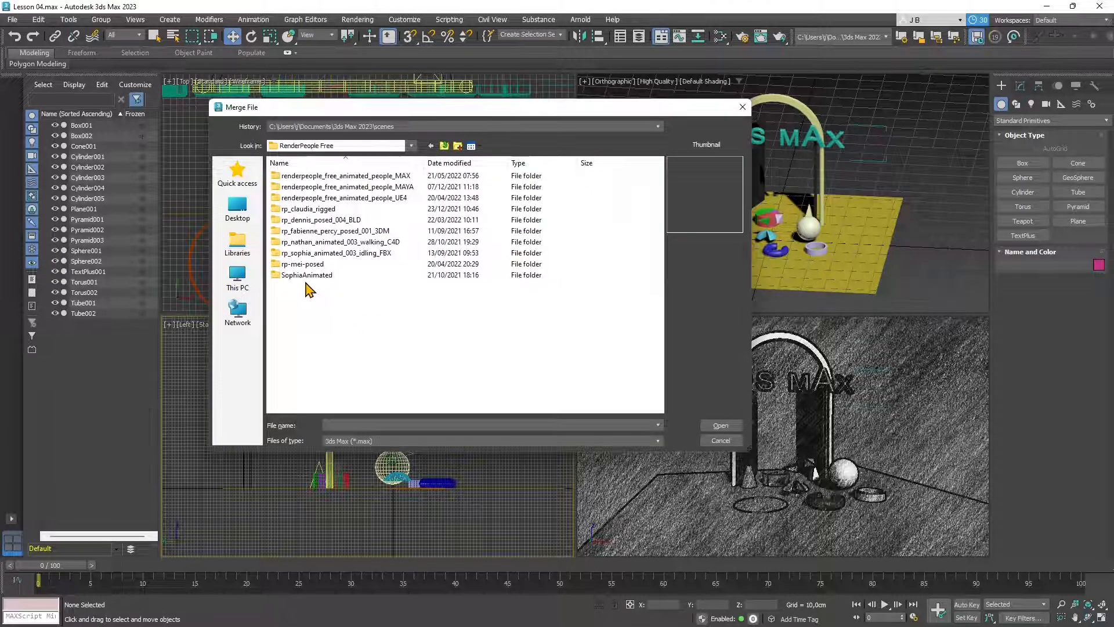
{"action": "double_click", "coordinate": [322, 176]}
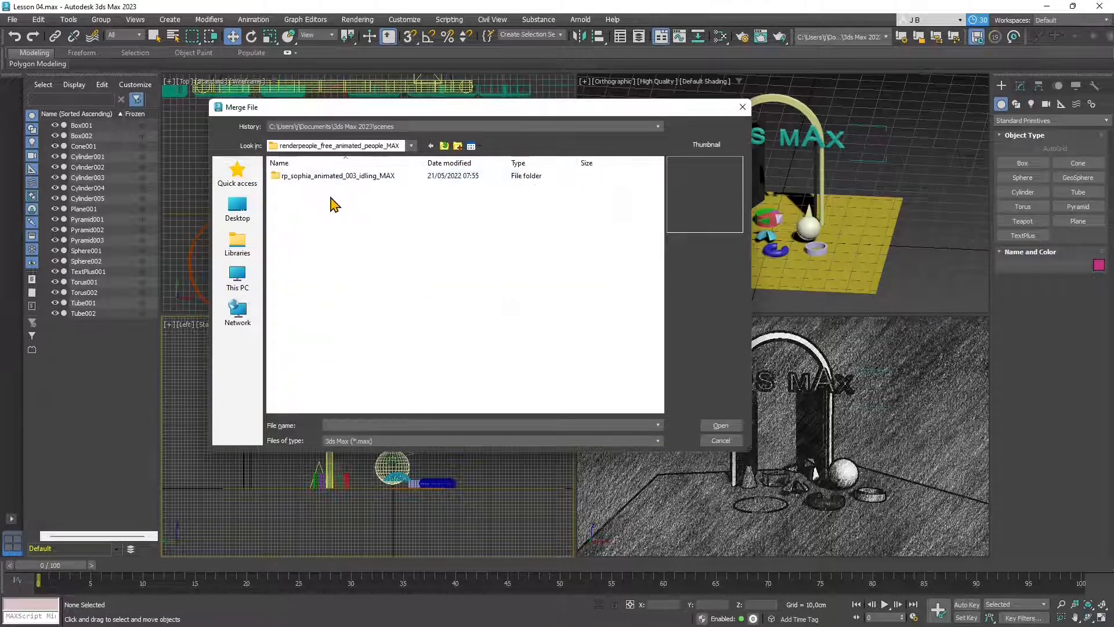
{"action": "double_click", "coordinate": [334, 177]}
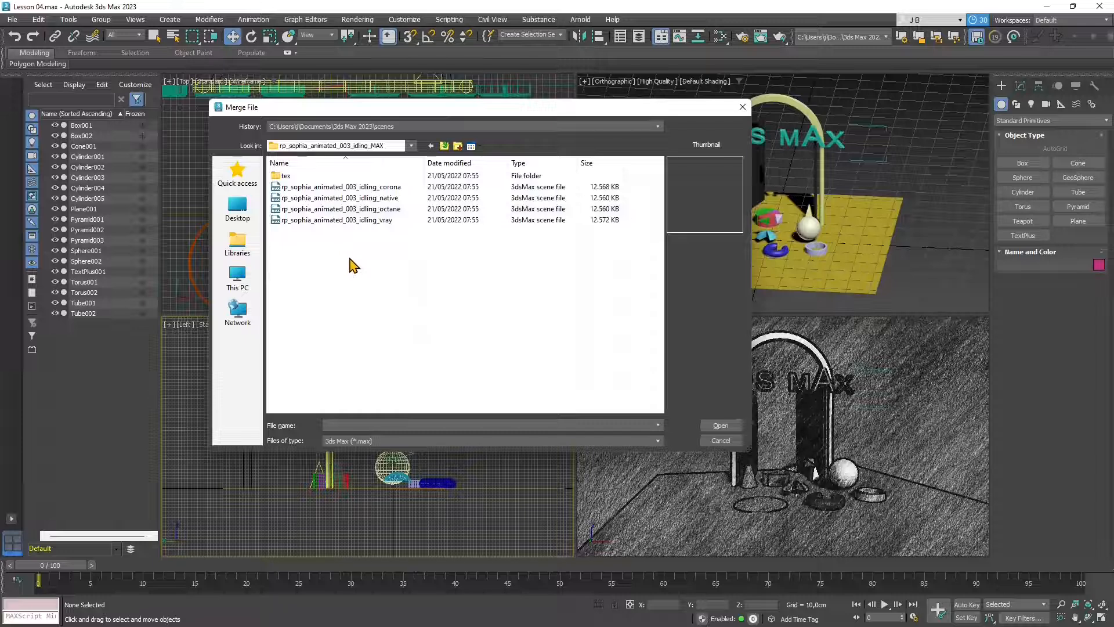
{"action": "left_click", "coordinate": [376, 210]}
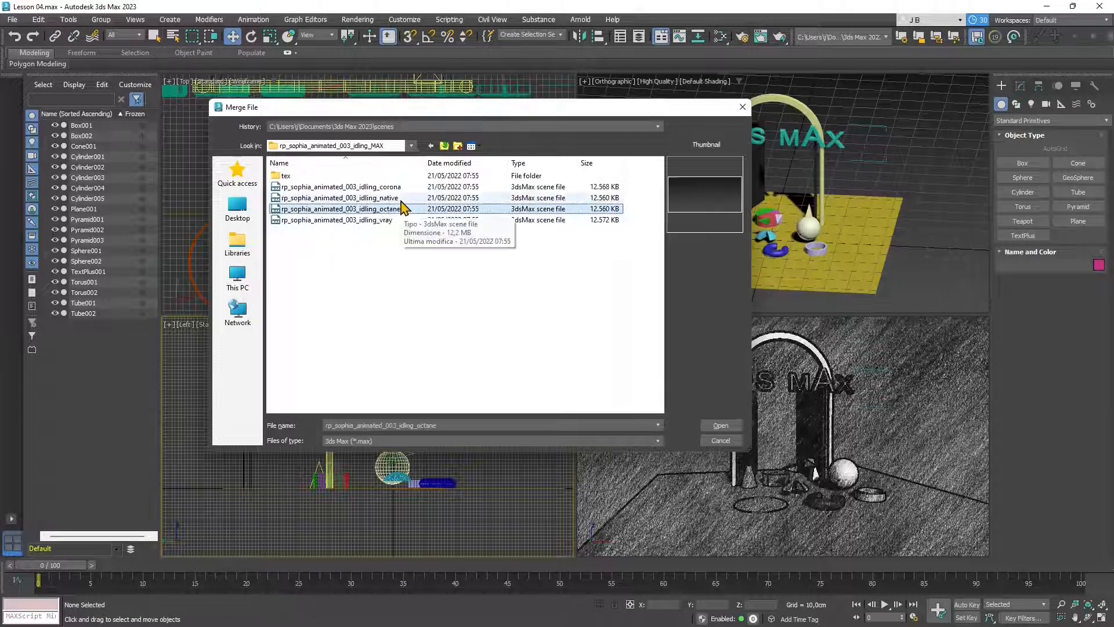
{"action": "left_click", "coordinate": [370, 198]}
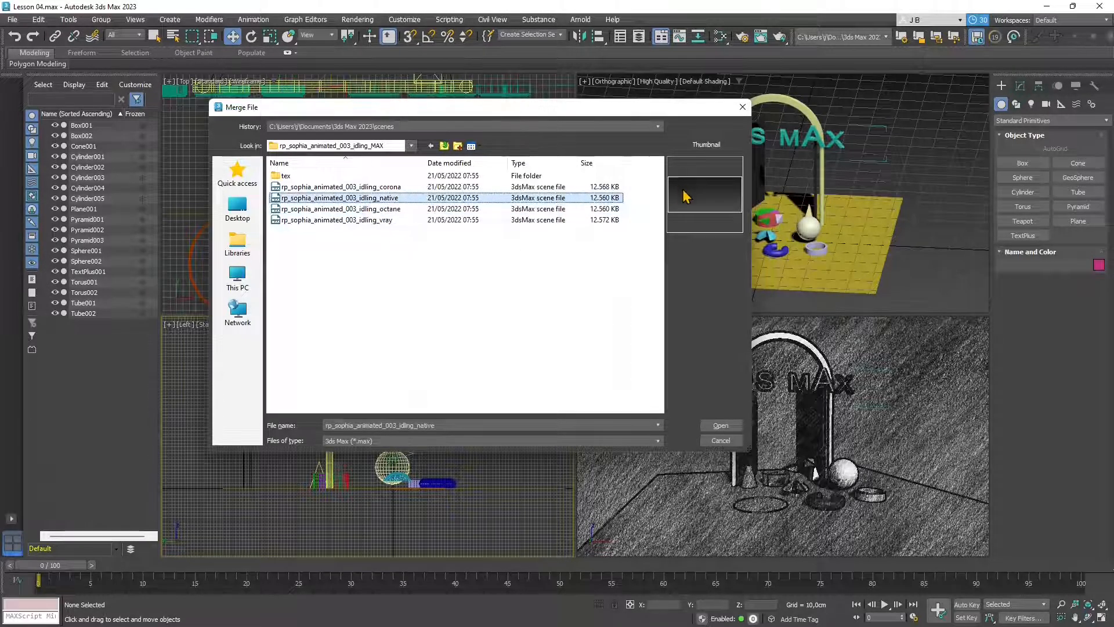
{"action": "left_click", "coordinate": [735, 440]}
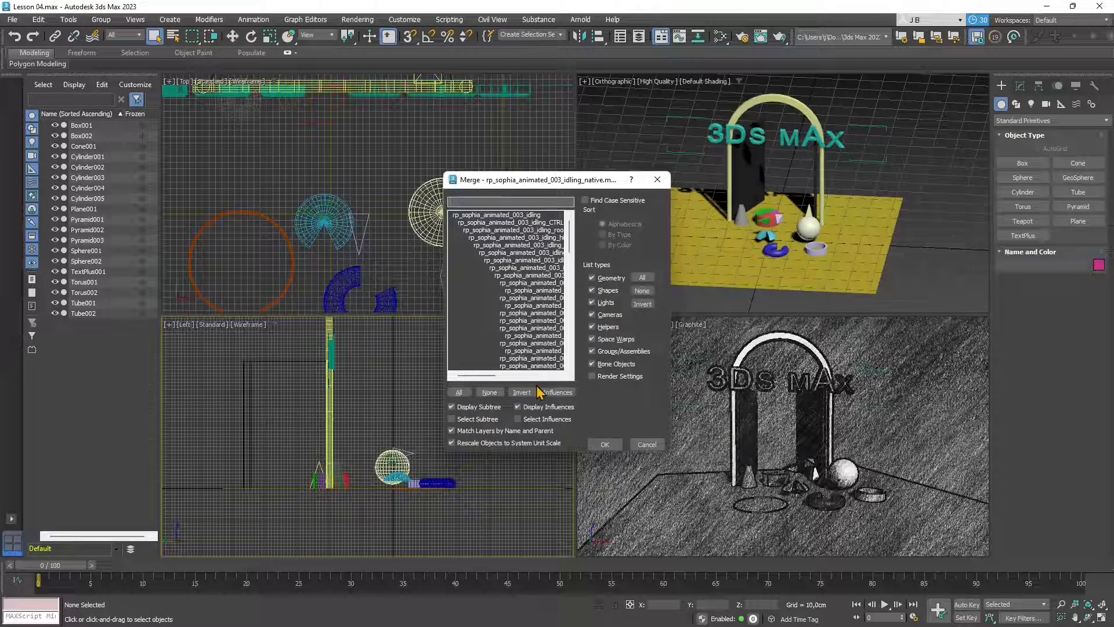
- Merge all of Sophia's objects, bone objects included, into Lesson 04 and dismiss the obsolete-file warning
{"action": "left_click", "coordinate": [461, 394]}
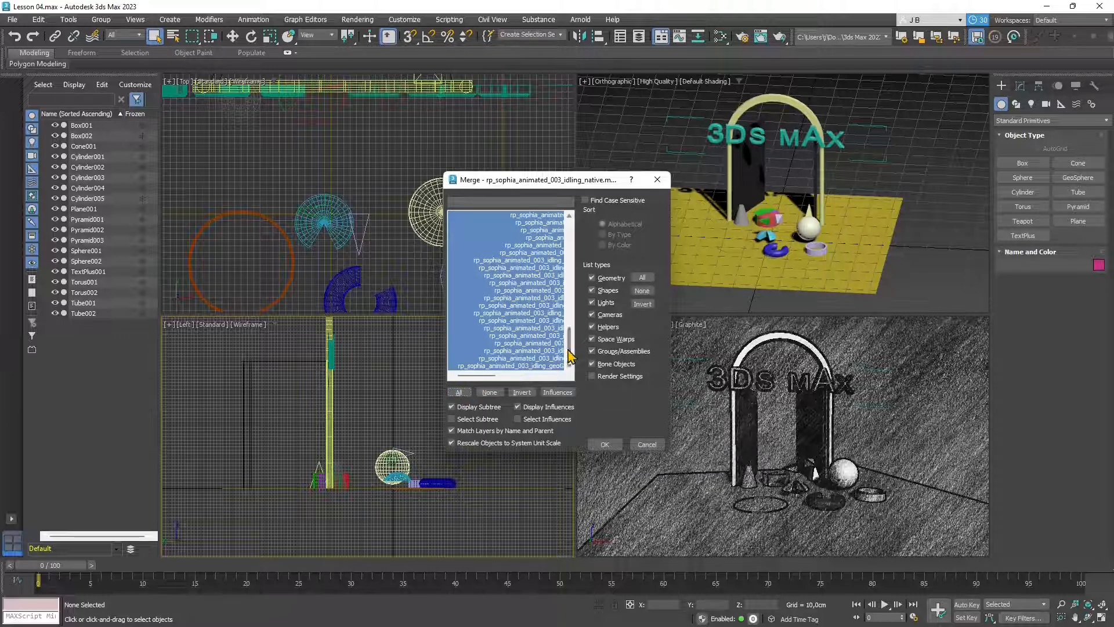
{"action": "left_click_drag", "start_coordinate": [570, 355], "coordinate": [556, 233]}
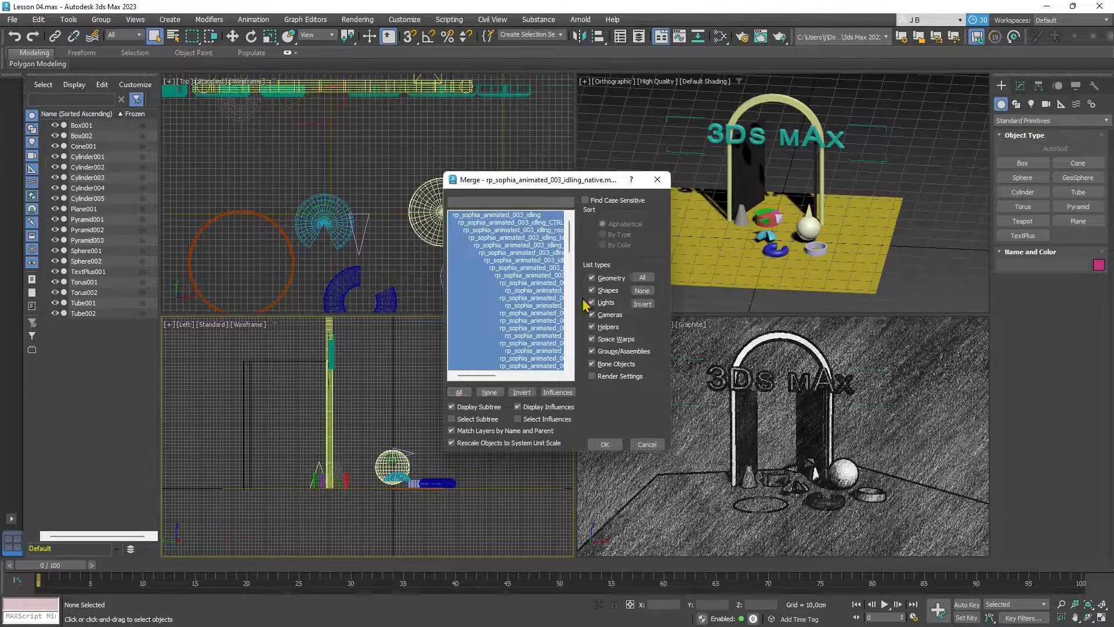
{"action": "left_click", "coordinate": [593, 365]}
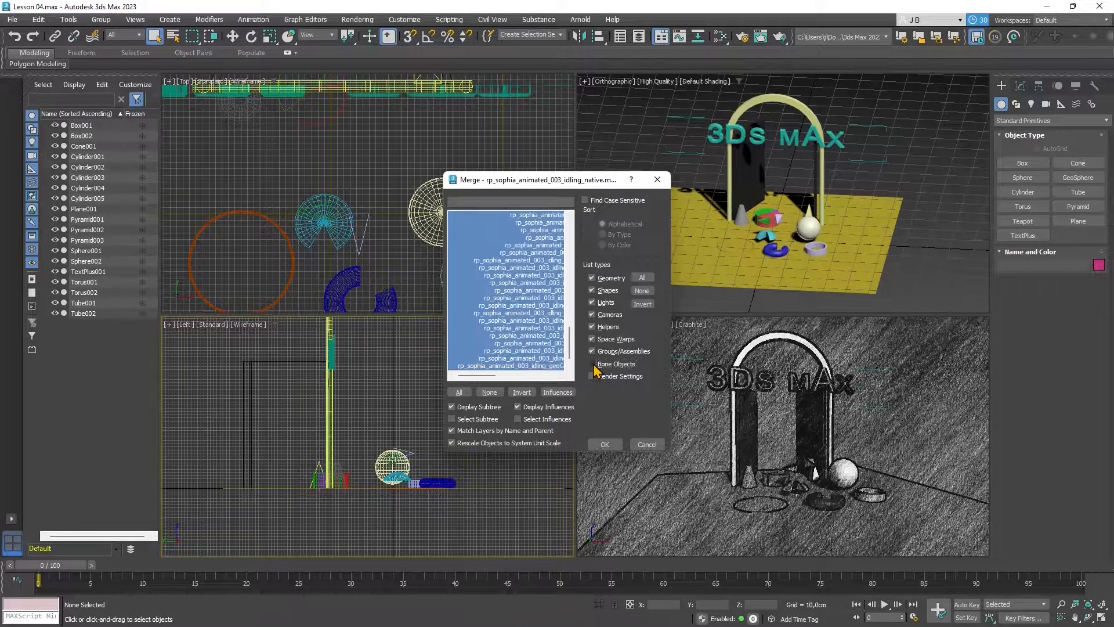
{"action": "left_click", "coordinate": [593, 365]}
{"action": "scroll", "coordinate": [557, 281], "scroll_direction": "up", "scroll_amount": 15}
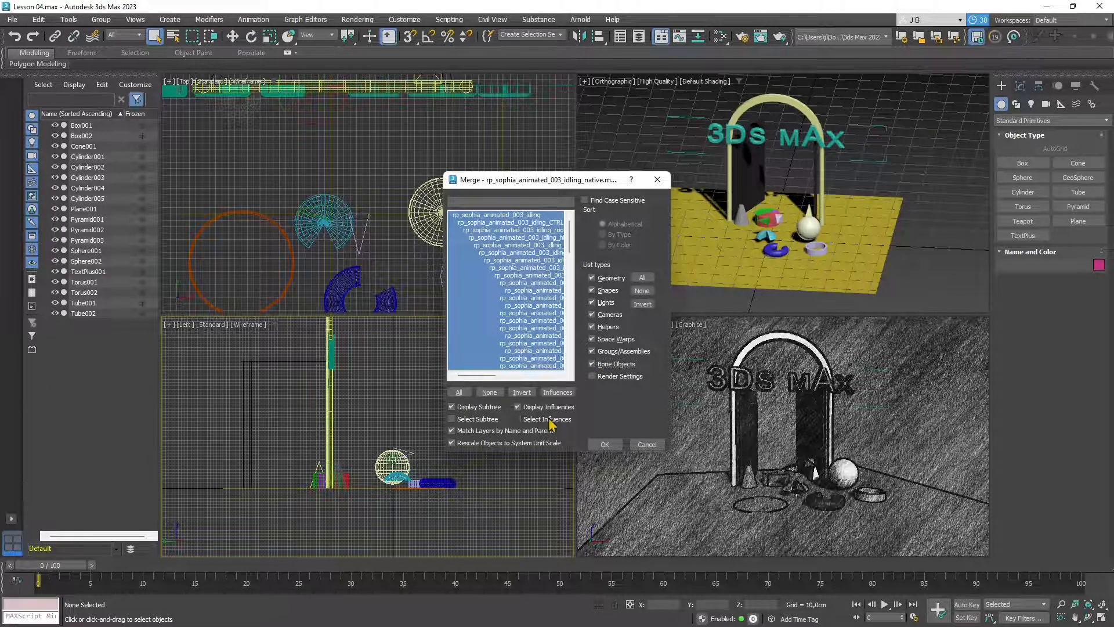
{"action": "left_click", "coordinate": [605, 445]}
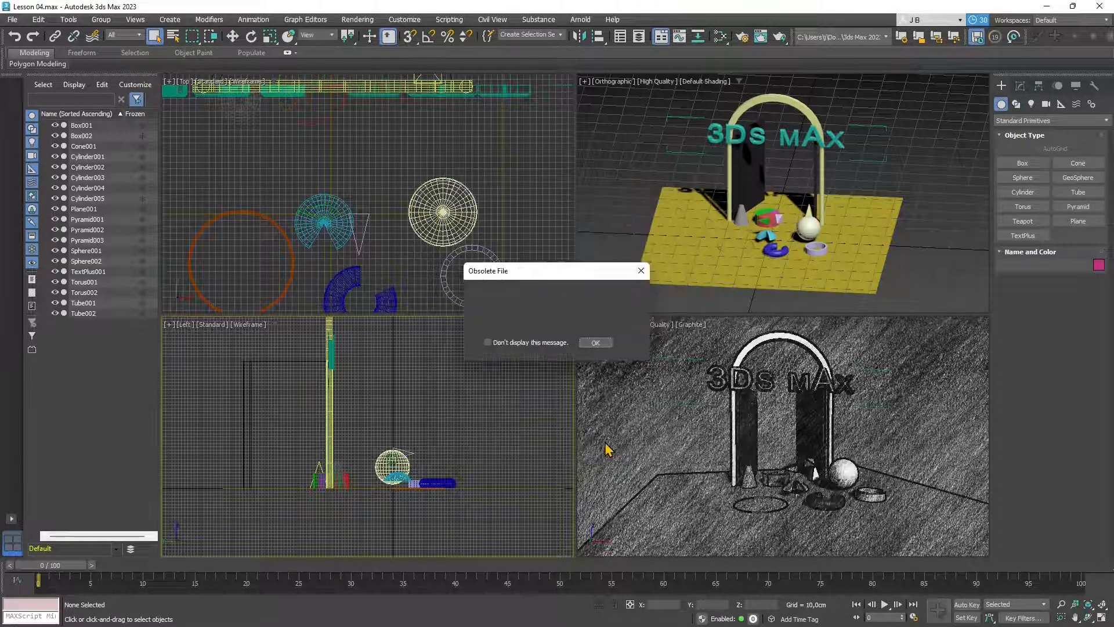
{"action": "left_click", "coordinate": [589, 343]}
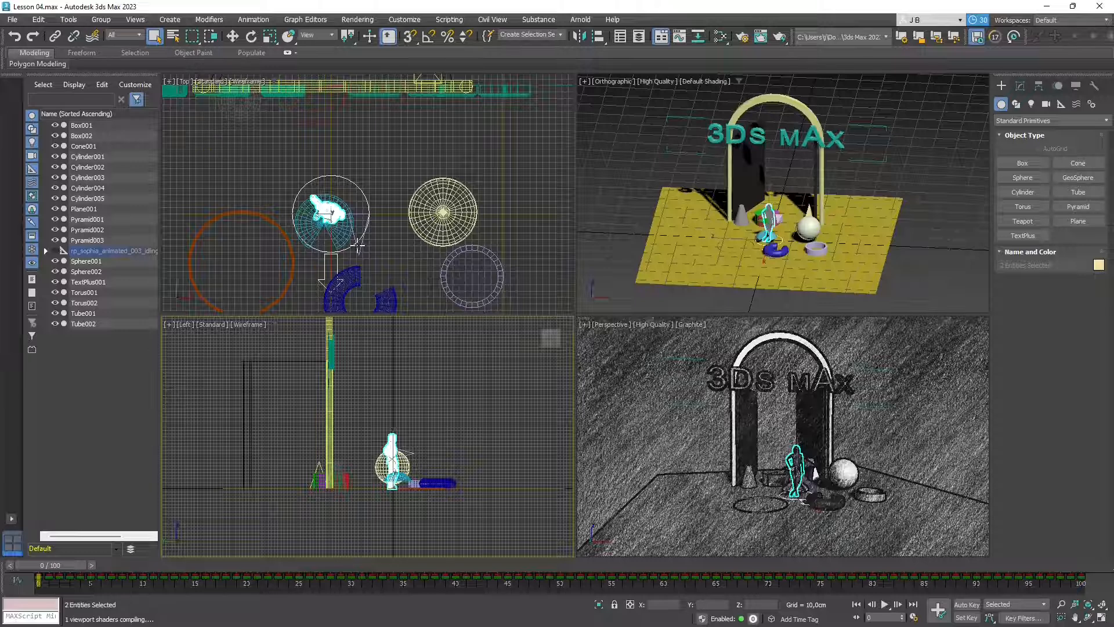
- Zoom and pan the orthographic view to inspect the merged character, selecting the Cylinder001 pillar
{"action": "scroll", "coordinate": [793, 250], "scroll_direction": "up", "scroll_amount": 6}
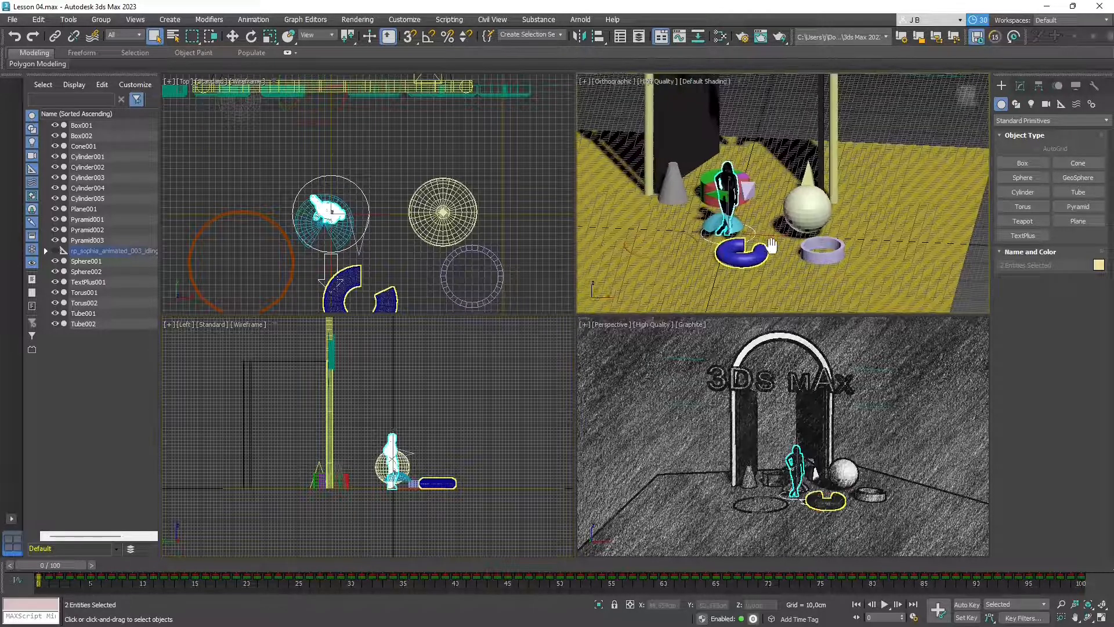
{"action": "scroll", "coordinate": [815, 261], "scroll_direction": "down", "scroll_amount": 8}
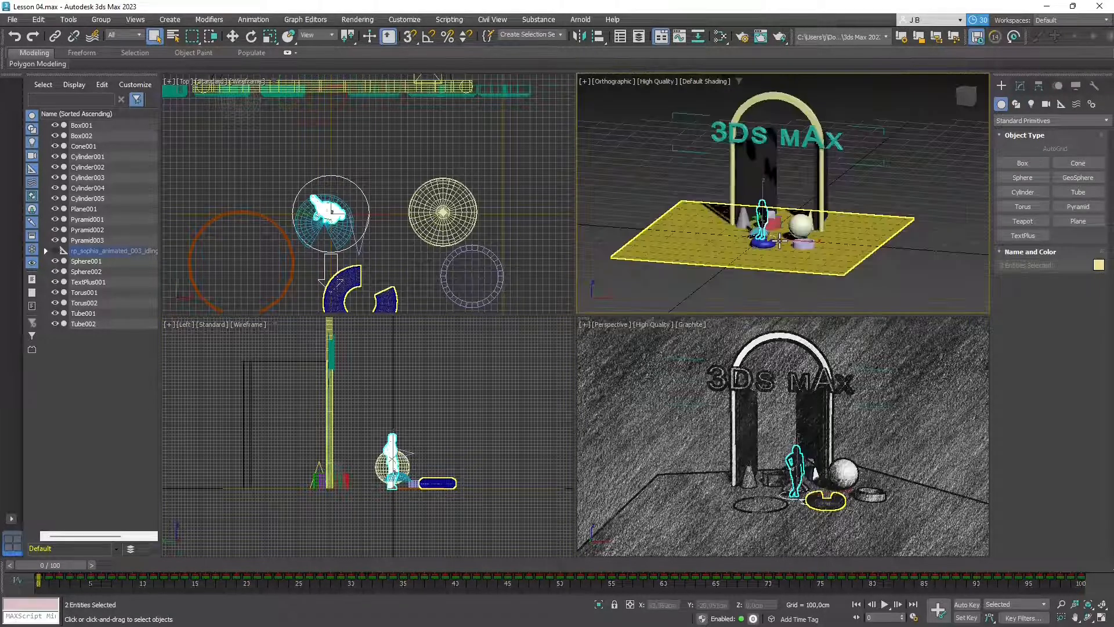
{"action": "scroll", "coordinate": [782, 234], "scroll_direction": "up", "scroll_amount": 3}
{"action": "scroll", "coordinate": [790, 208], "scroll_direction": "down", "scroll_amount": 2}
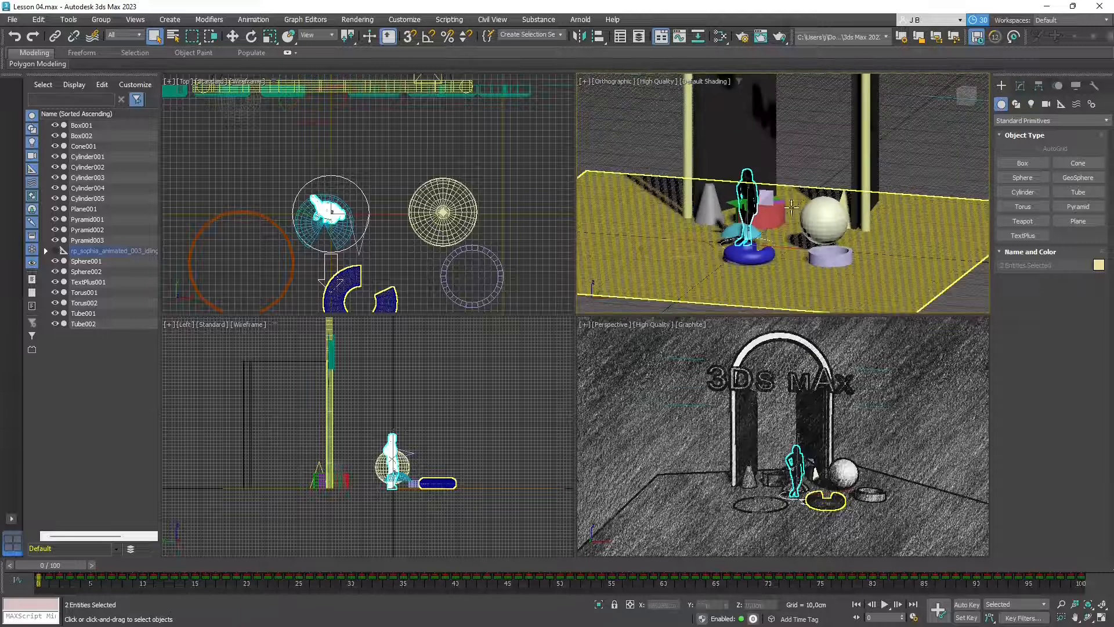
{"action": "scroll", "coordinate": [797, 182], "scroll_direction": "up", "scroll_amount": 3}
{"action": "scroll", "coordinate": [798, 181], "scroll_direction": "up", "scroll_amount": 1}
{"action": "scroll", "coordinate": [798, 179], "scroll_direction": "down", "scroll_amount": 5}
{"action": "scroll", "coordinate": [799, 174], "scroll_direction": "up", "scroll_amount": 3}
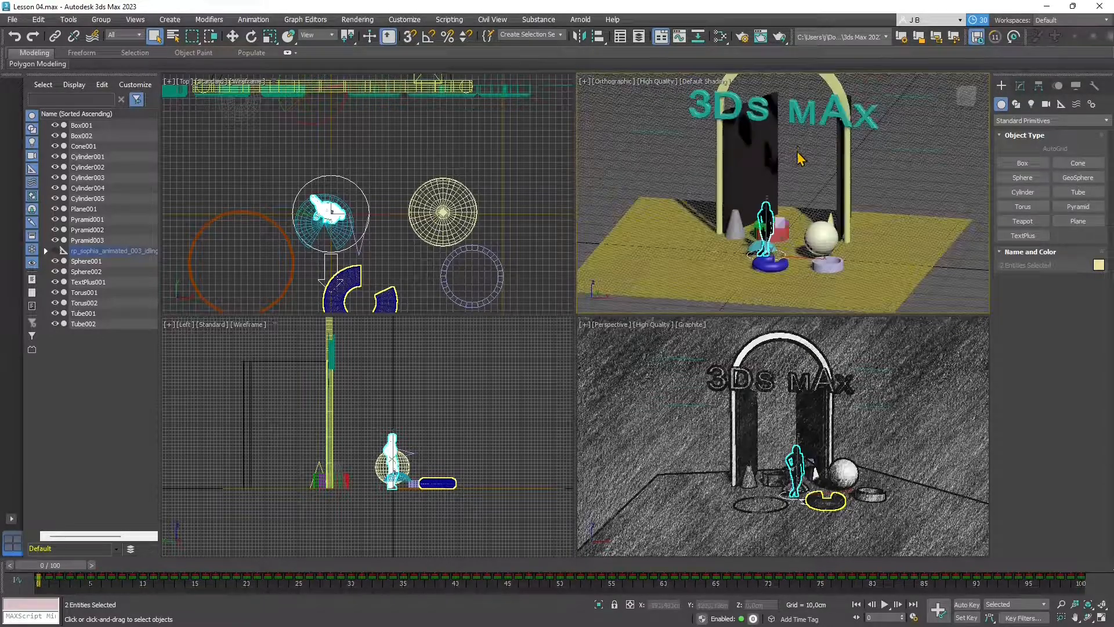
{"action": "middle_click_drag", "start_coordinate": [799, 207], "coordinate": [815, 214]}
{"action": "scroll", "coordinate": [801, 213], "scroll_direction": "up", "scroll_amount": 2}
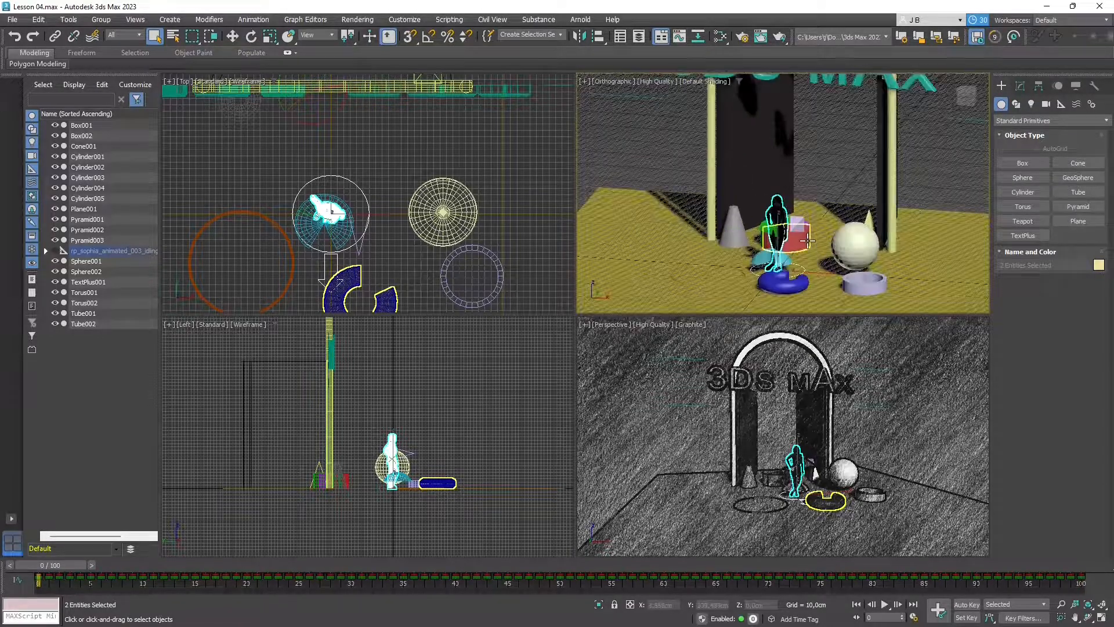
{"action": "left_click", "coordinate": [713, 123]}
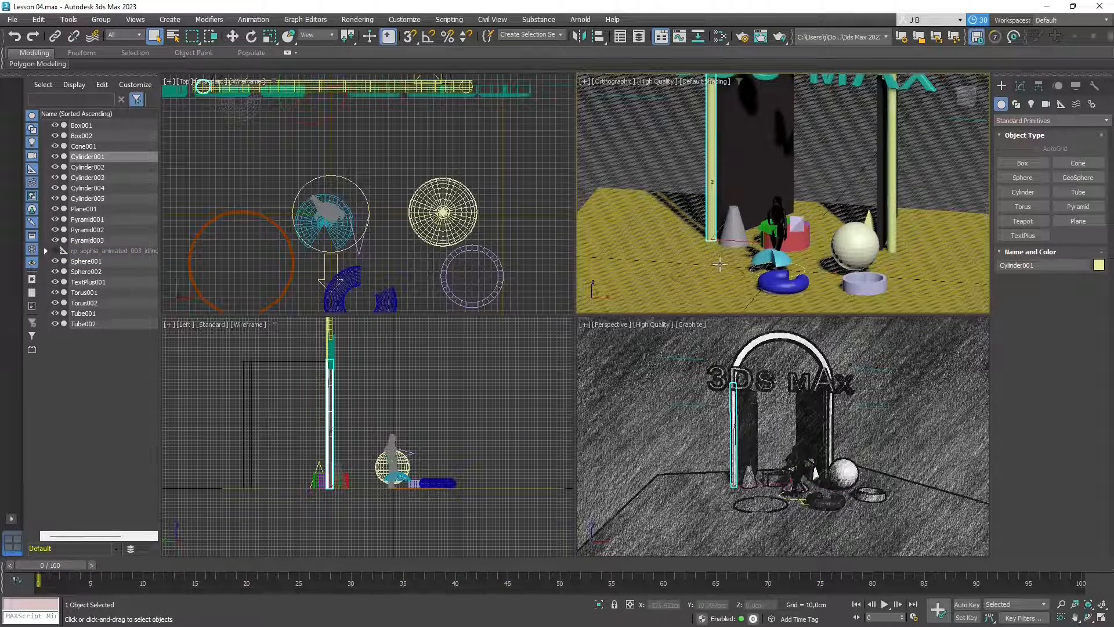
{"action": "scroll", "coordinate": [719, 264], "scroll_direction": "down", "scroll_amount": 3}
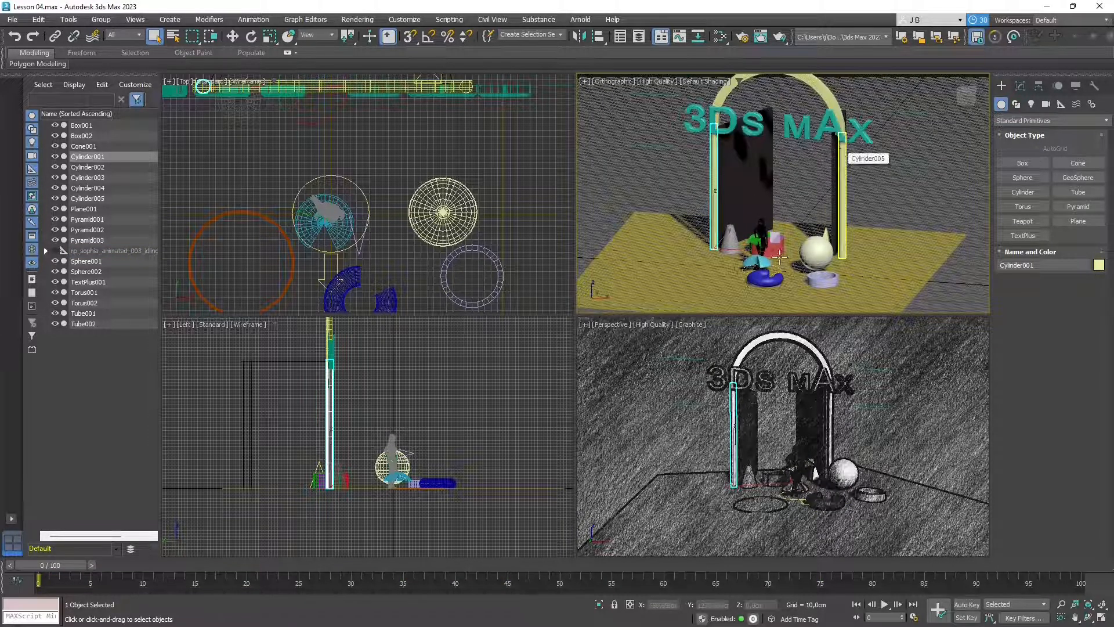
{"action": "scroll", "coordinate": [779, 257], "scroll_direction": "up", "scroll_amount": 4}
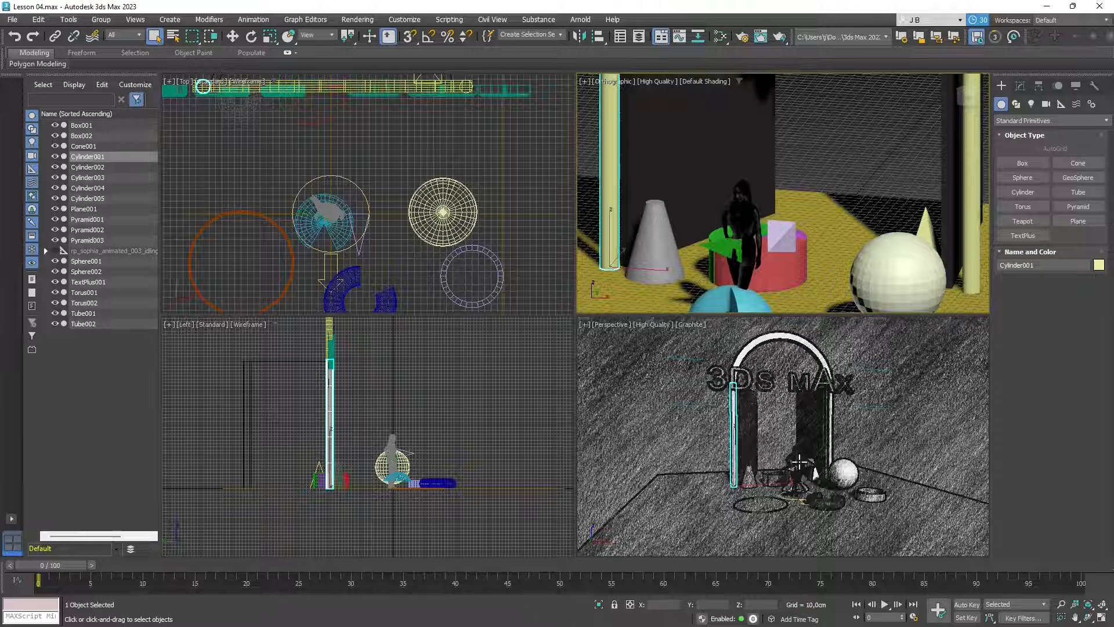
- Switch the Perspective view from Graphite to Default Shading and orbit around the figure
{"action": "left_click", "coordinate": [691, 324]}
{"action": "left_click", "coordinate": [711, 333]}
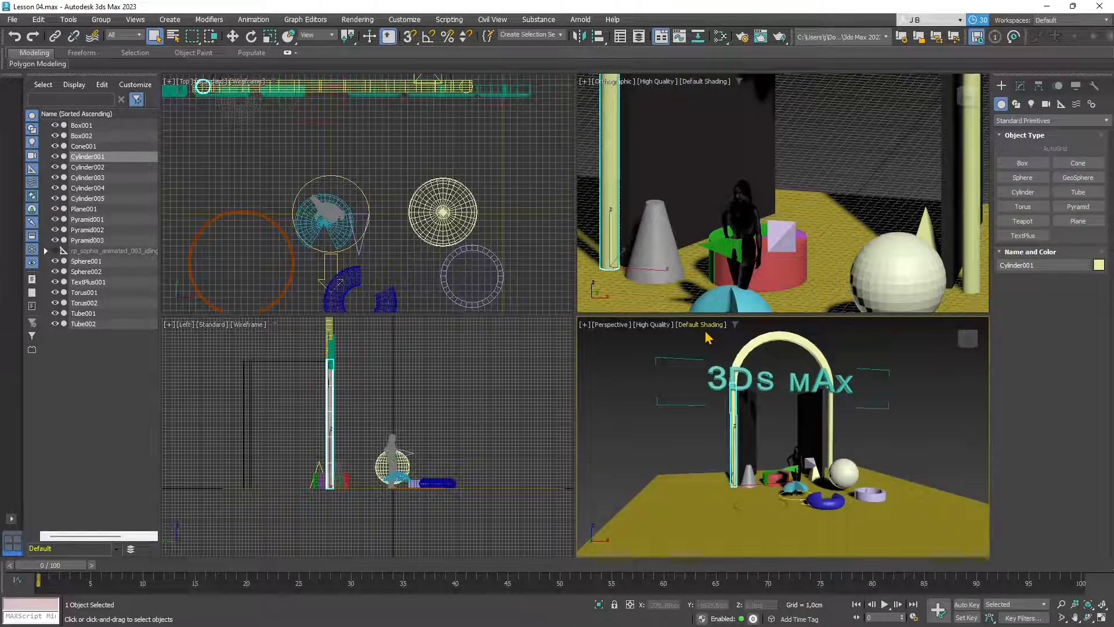
{"action": "middle_click_drag", "start_coordinate": [782, 455], "coordinate": [772, 496]}
{"action": "scroll", "coordinate": [771, 496], "scroll_direction": "up", "scroll_amount": 6}
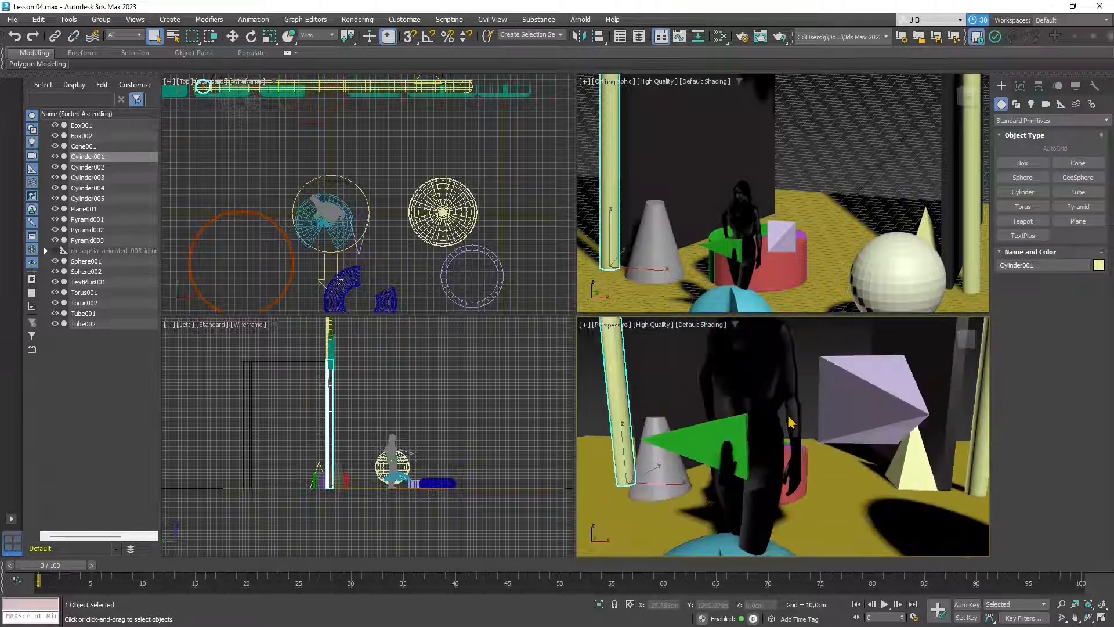
{"action": "scroll", "coordinate": [744, 487], "scroll_direction": "down", "scroll_amount": 4}
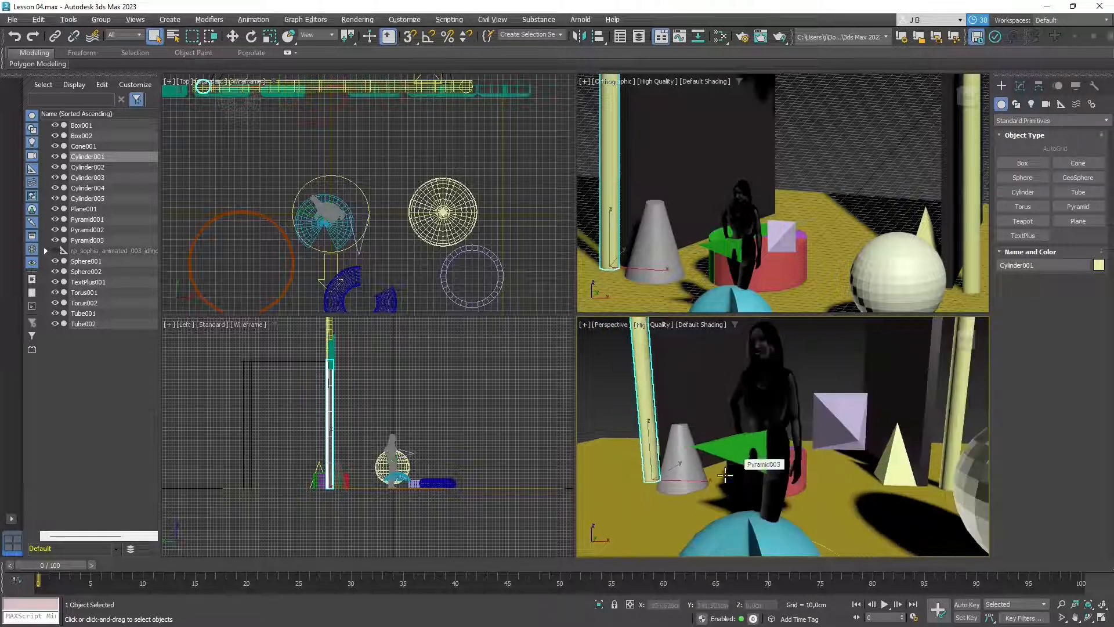
{"action": "left_click", "coordinate": [834, 405]}
{"action": "left_click", "coordinate": [834, 435]}
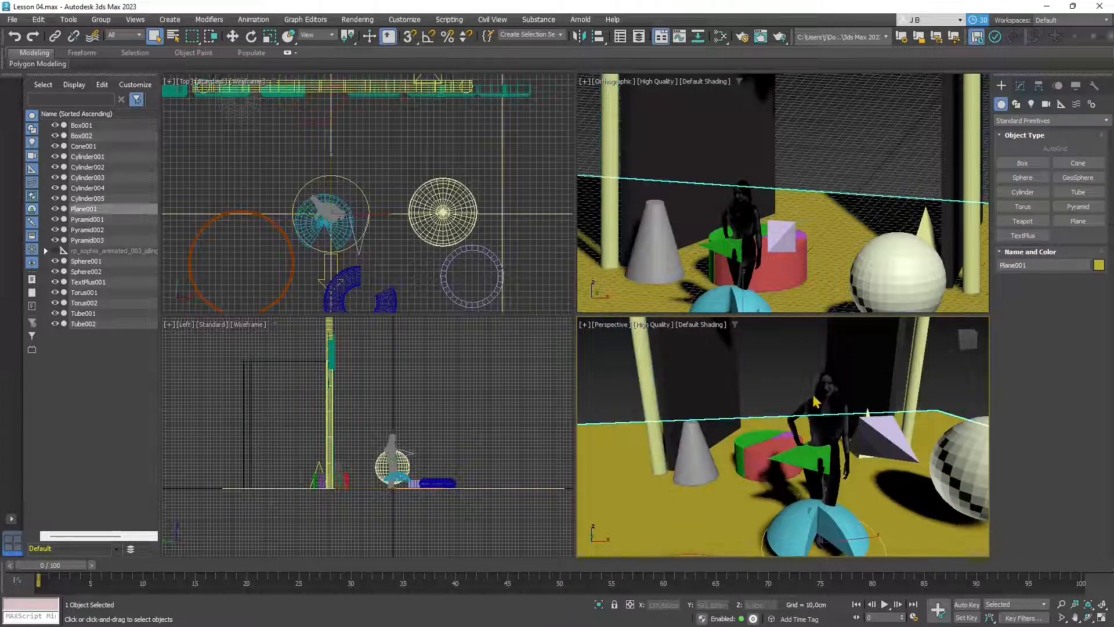
{"action": "left_click", "coordinate": [821, 403]}
{"action": "middle_click_drag", "start_coordinate": [820, 467], "coordinate": [785, 475], "text": "alt"}
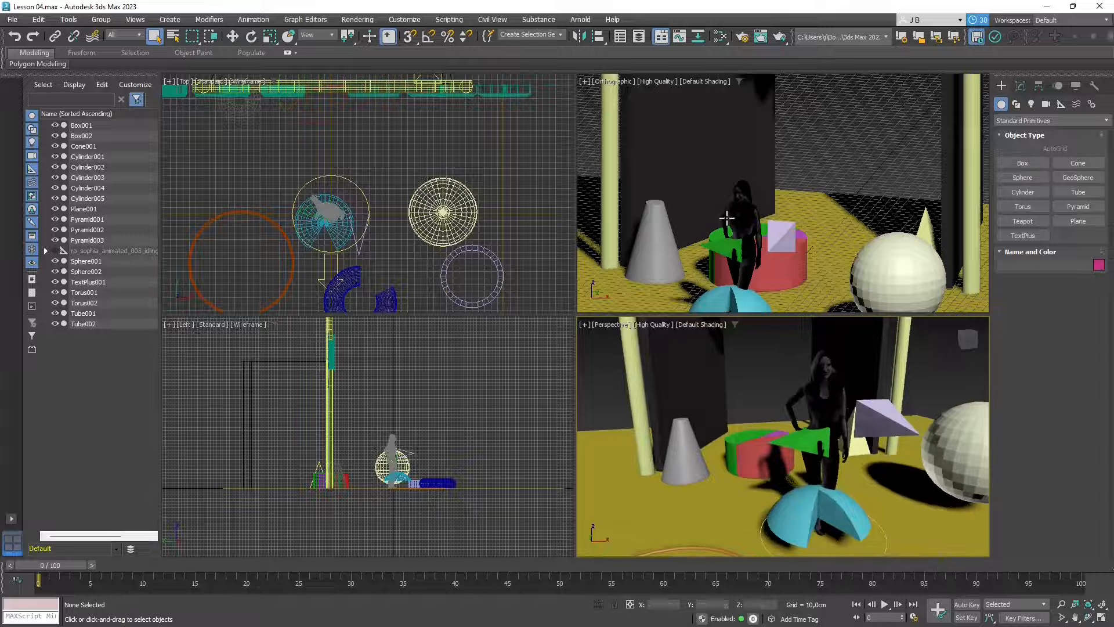
- Select Box002 and the sliced Sphere001, then scrub the timeline to frame 58
{"action": "left_click", "coordinate": [827, 398]}
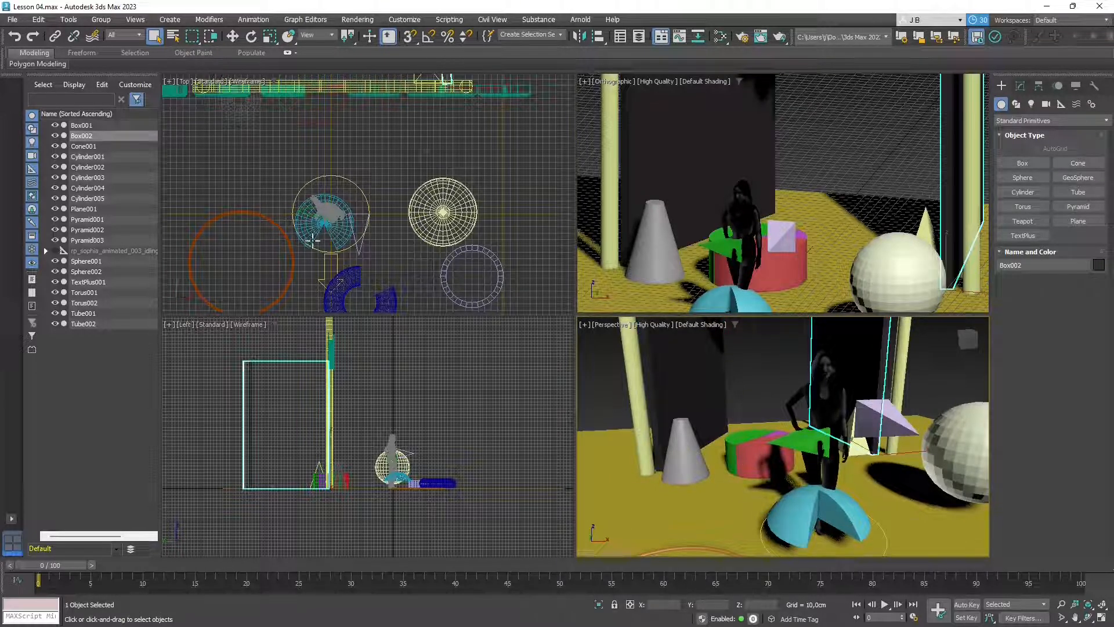
{"action": "left_click", "coordinate": [322, 220]}
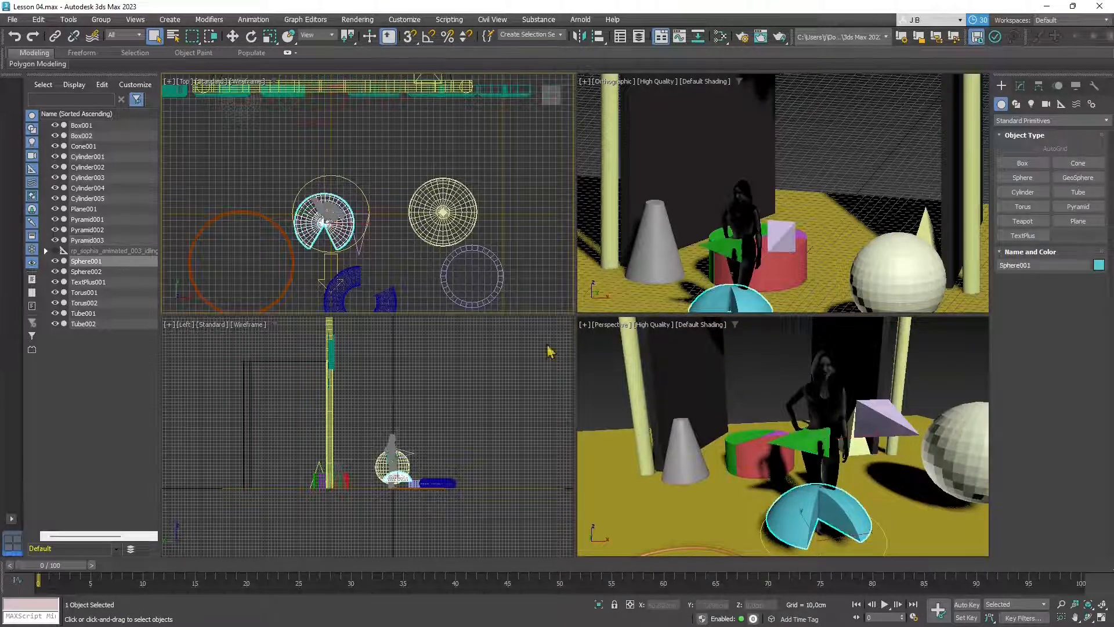
{"action": "left_click_drag", "start_coordinate": [64, 572], "coordinate": [44, 614]}
- Play the animation and zoom the orthographic view in on the character and red cylinder
{"action": "left_click", "coordinate": [884, 604]}
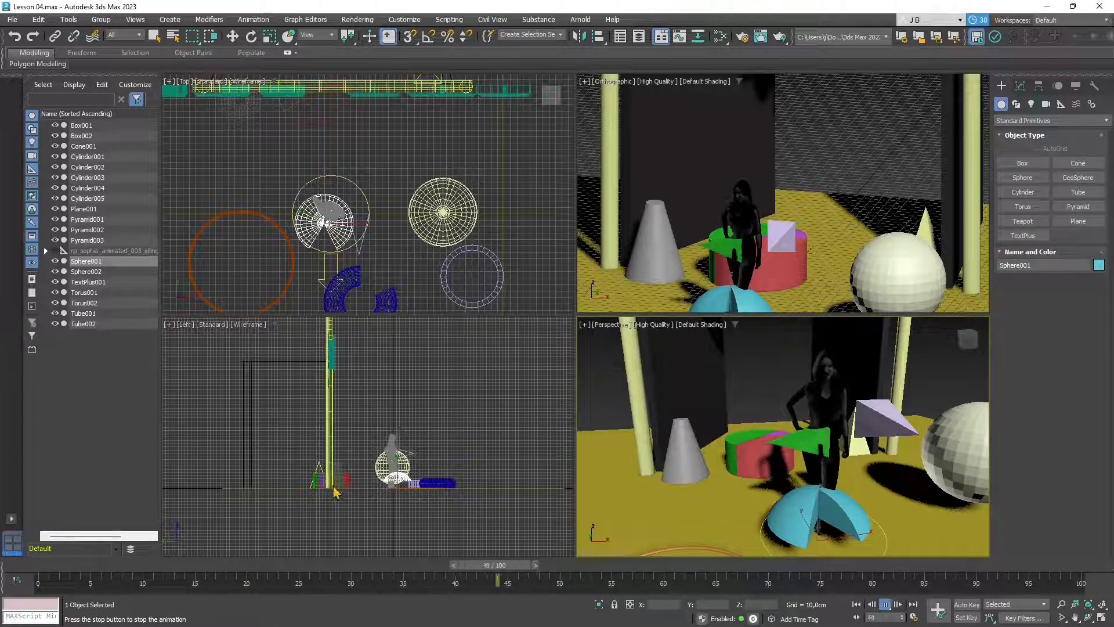
{"action": "scroll", "coordinate": [400, 441], "scroll_direction": "up", "scroll_amount": 8}
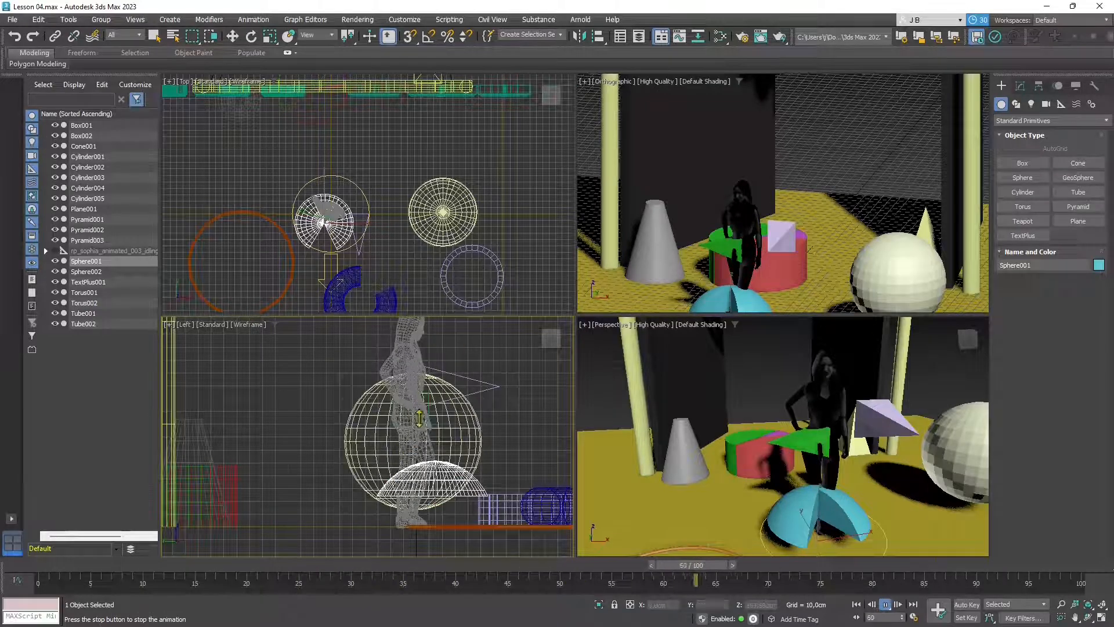
{"action": "scroll", "coordinate": [776, 248], "scroll_direction": "up", "scroll_amount": 3}
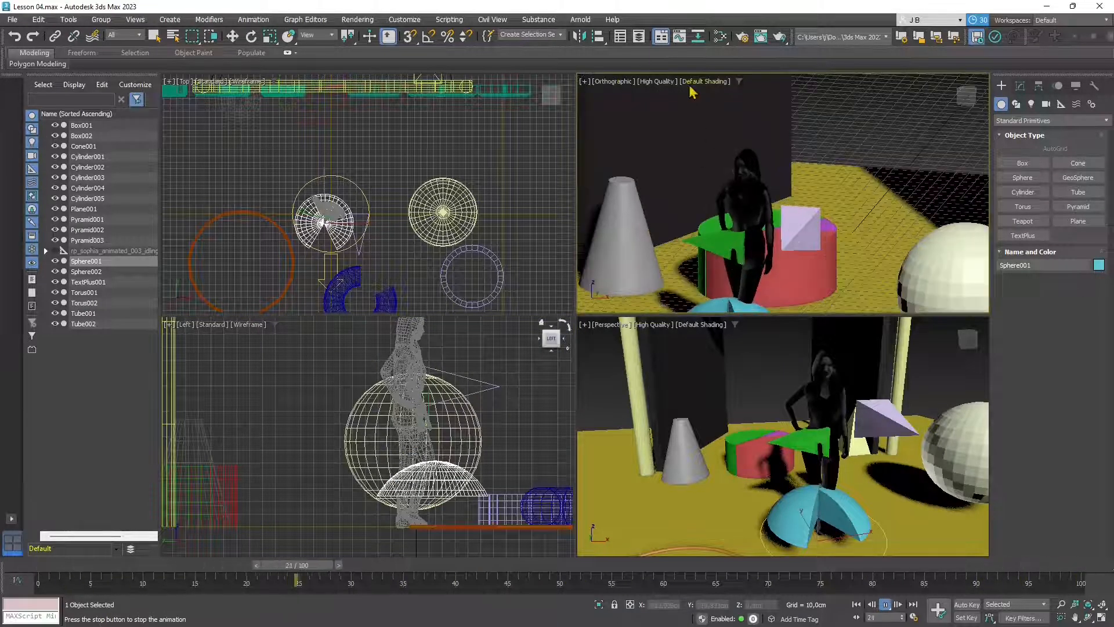
- Set the Orthographic viewport to Wireframe display and zoom to check the character
{"action": "left_click", "coordinate": [690, 83]}
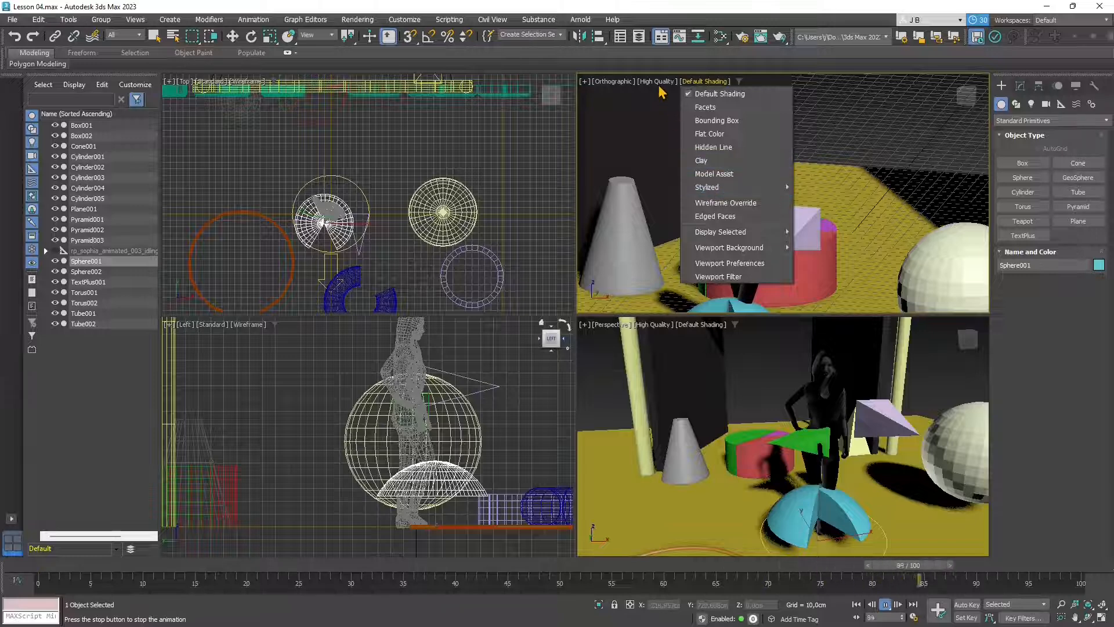
{"action": "left_click", "coordinate": [688, 81]}
{"action": "left_click", "coordinate": [690, 82]}
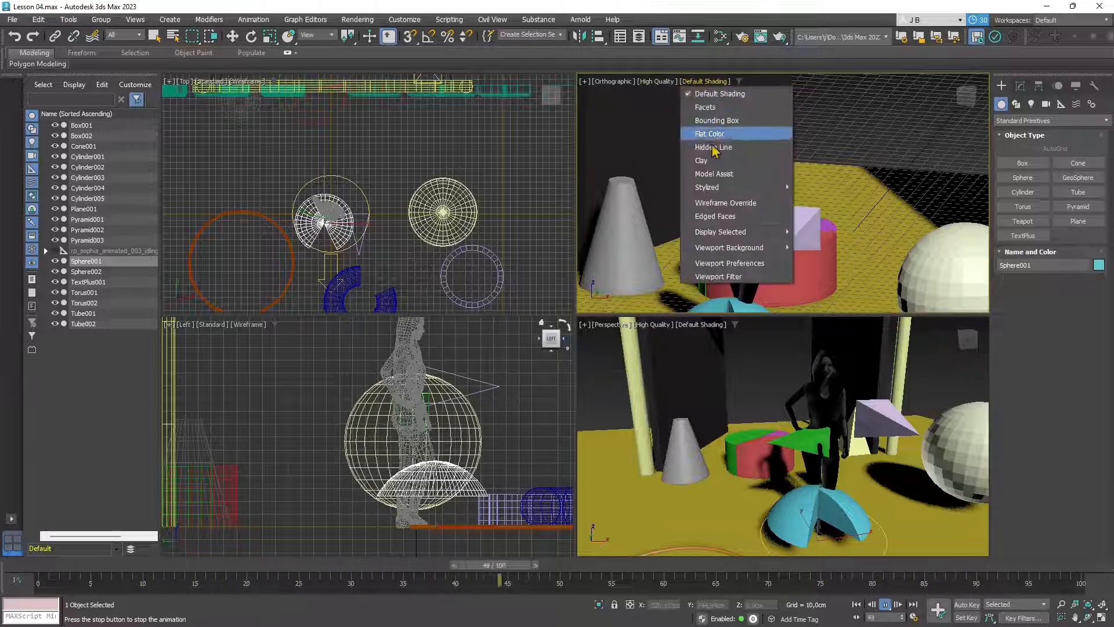
{"action": "left_click", "coordinate": [725, 203]}
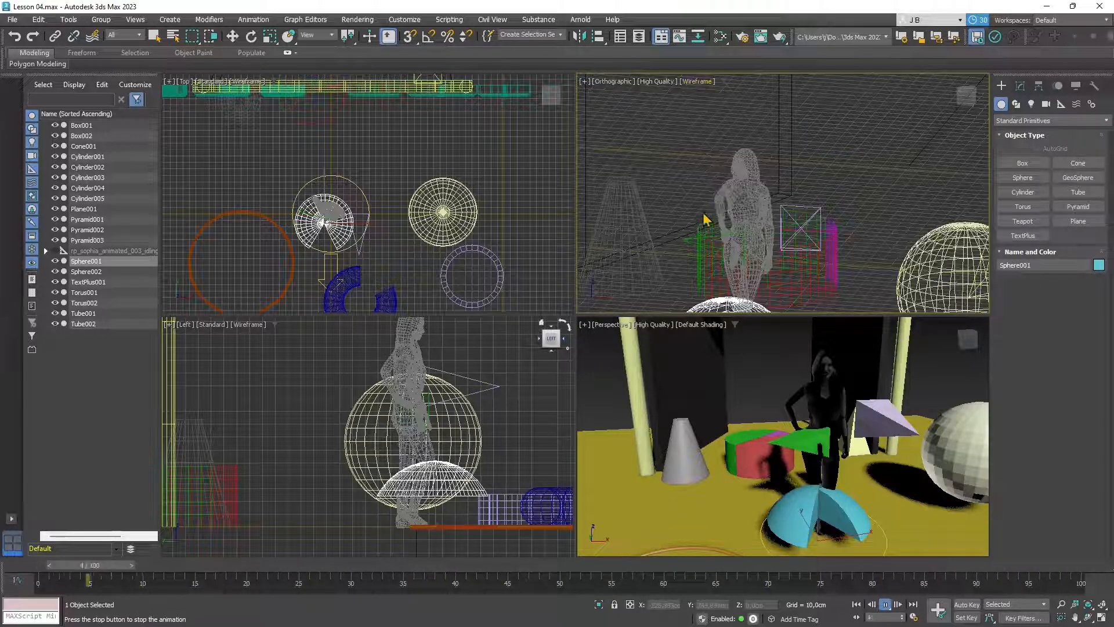
{"action": "scroll", "coordinate": [729, 201], "scroll_direction": "up", "scroll_amount": 3}
{"action": "scroll", "coordinate": [748, 180], "scroll_direction": "up", "scroll_amount": 3}
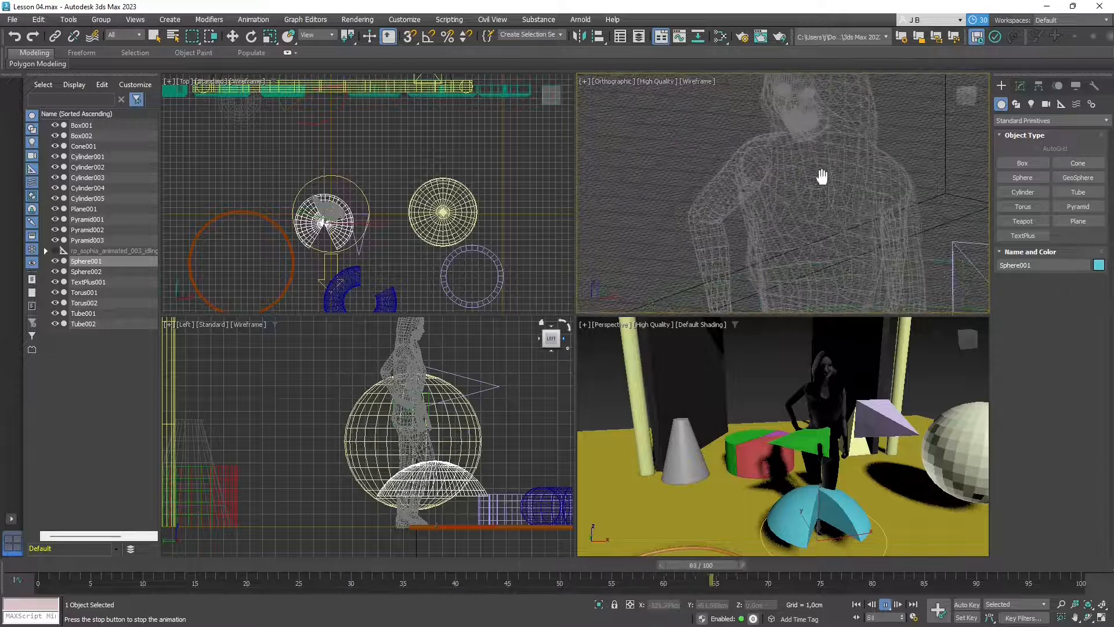
{"action": "scroll", "coordinate": [813, 203], "scroll_direction": "up", "scroll_amount": 2}
{"action": "scroll", "coordinate": [737, 232], "scroll_direction": "down", "scroll_amount": 5}
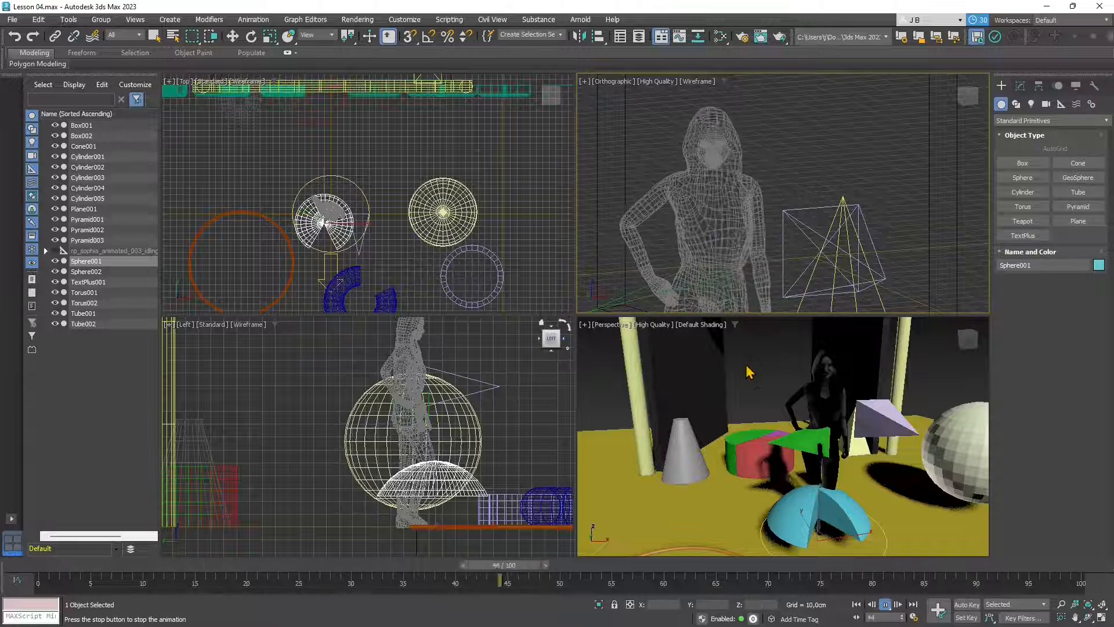
{"action": "scroll", "coordinate": [801, 371], "scroll_direction": "down", "scroll_amount": 3}
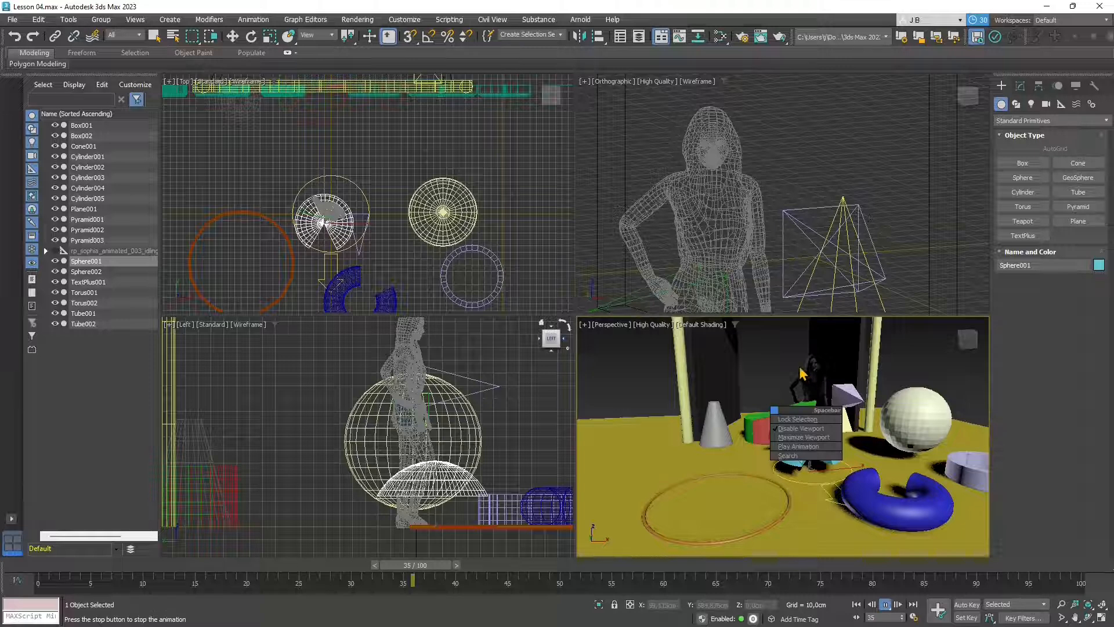
- Stop the animation playback, clear the selection and rewind the timeline to frame 0
{"action": "key", "text": "Escape"}
{"action": "left_click", "coordinate": [724, 392]}
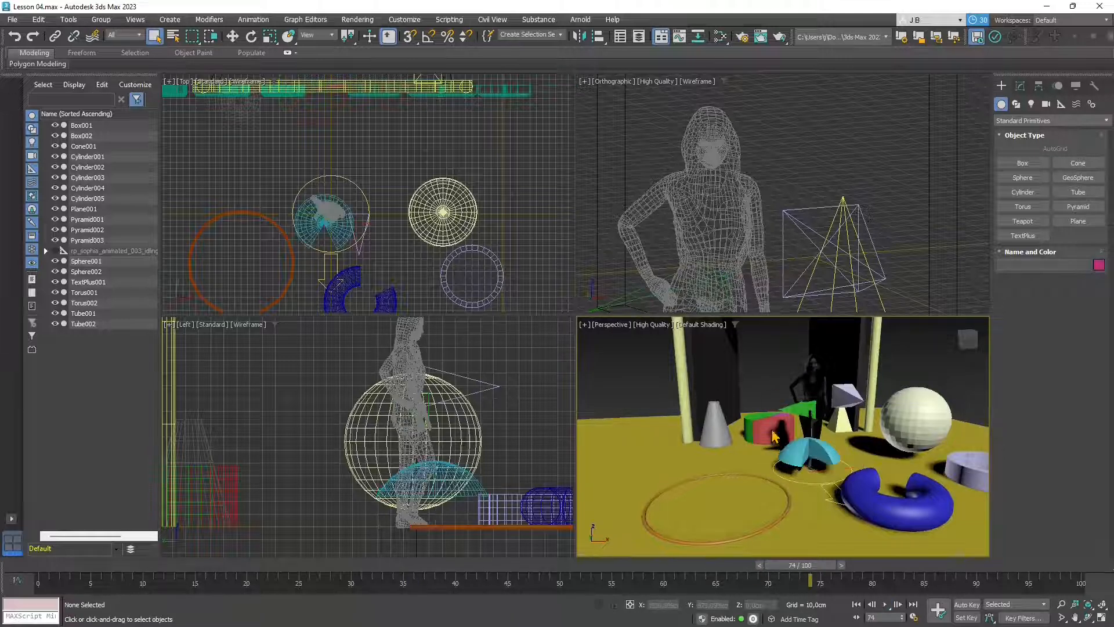
{"action": "left_click_drag", "start_coordinate": [789, 566], "coordinate": [857, 551]}
{"action": "key", "text": "Home"}
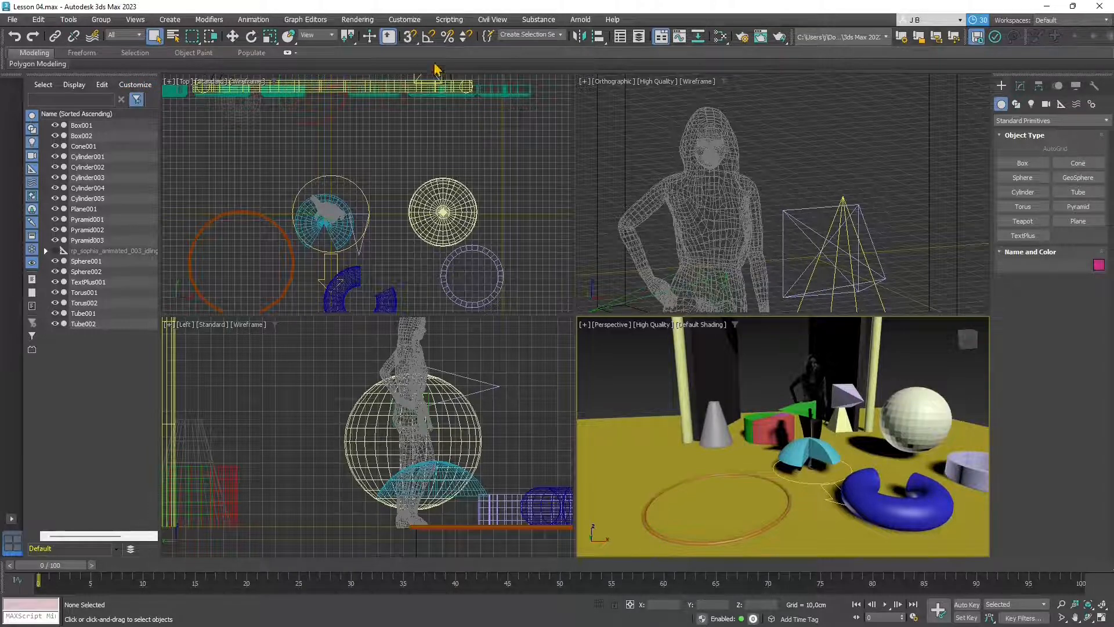
{"action": "left_click", "coordinate": [405, 21]}
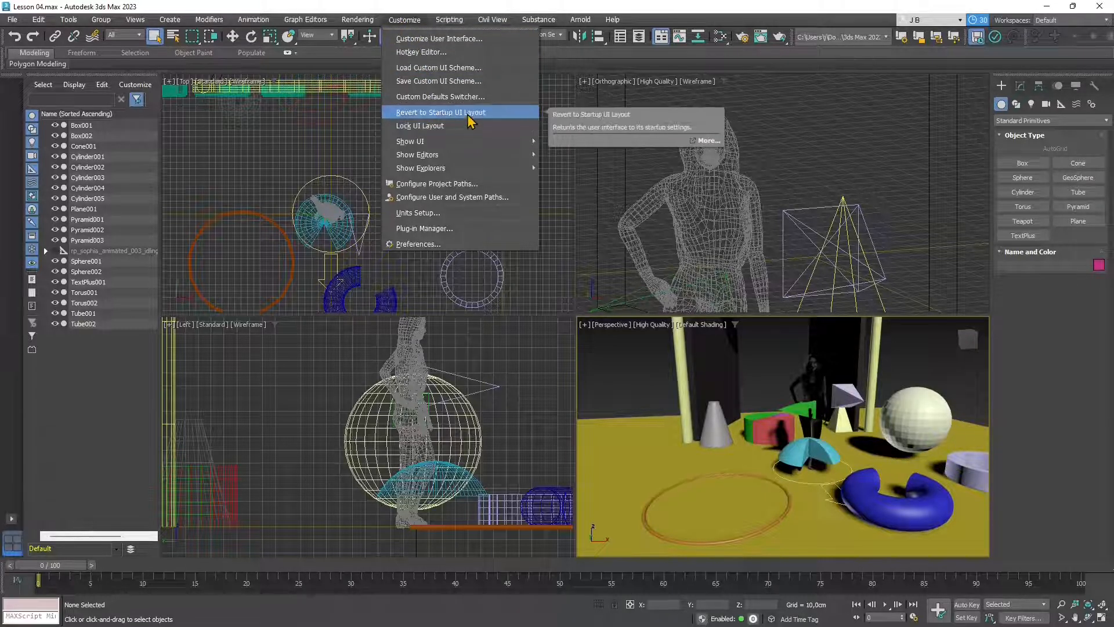
- Open Customize > Configure Project Paths, go to External Files and choose Add for a new path
{"action": "left_click", "coordinate": [408, 20]}
{"action": "left_click", "coordinate": [413, 22]}
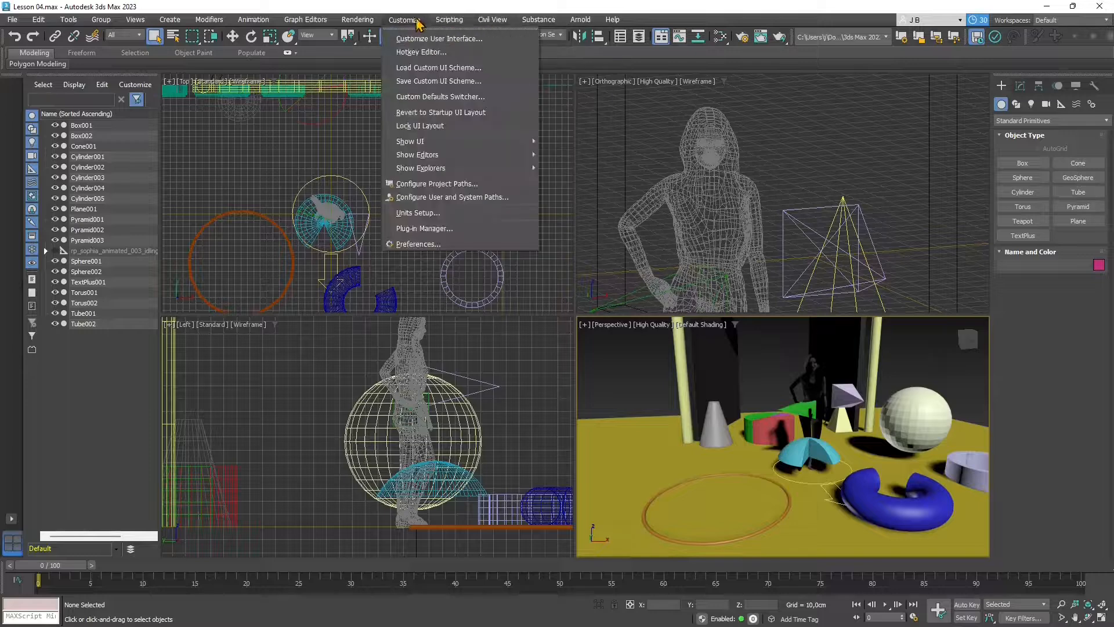
{"action": "left_click", "coordinate": [549, 104]}
{"action": "left_click", "coordinate": [398, 20]}
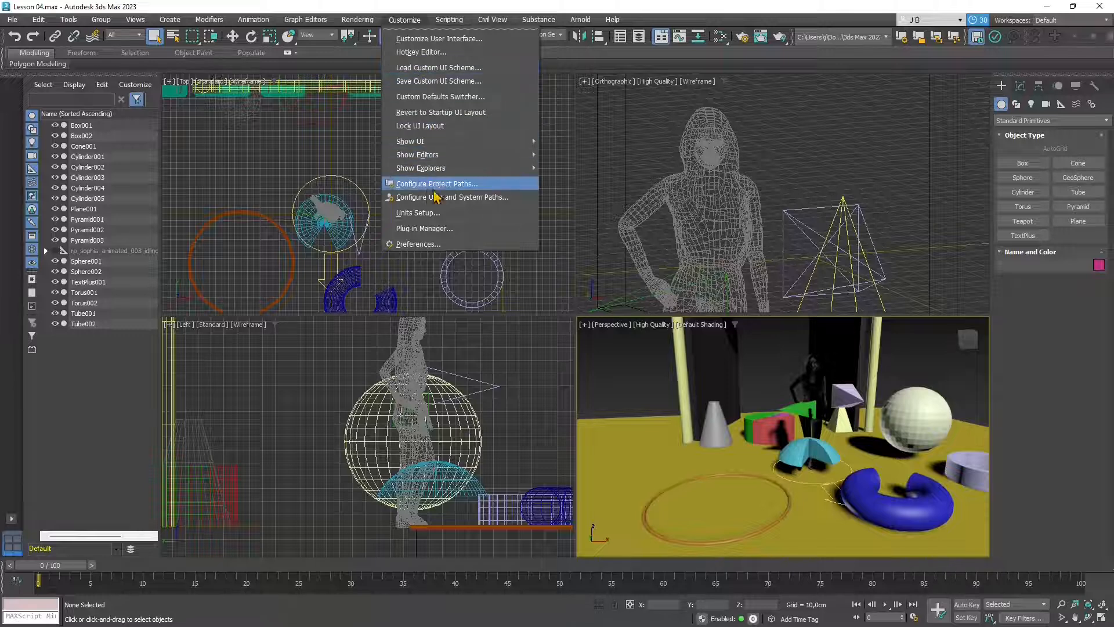
{"action": "left_click", "coordinate": [492, 186]}
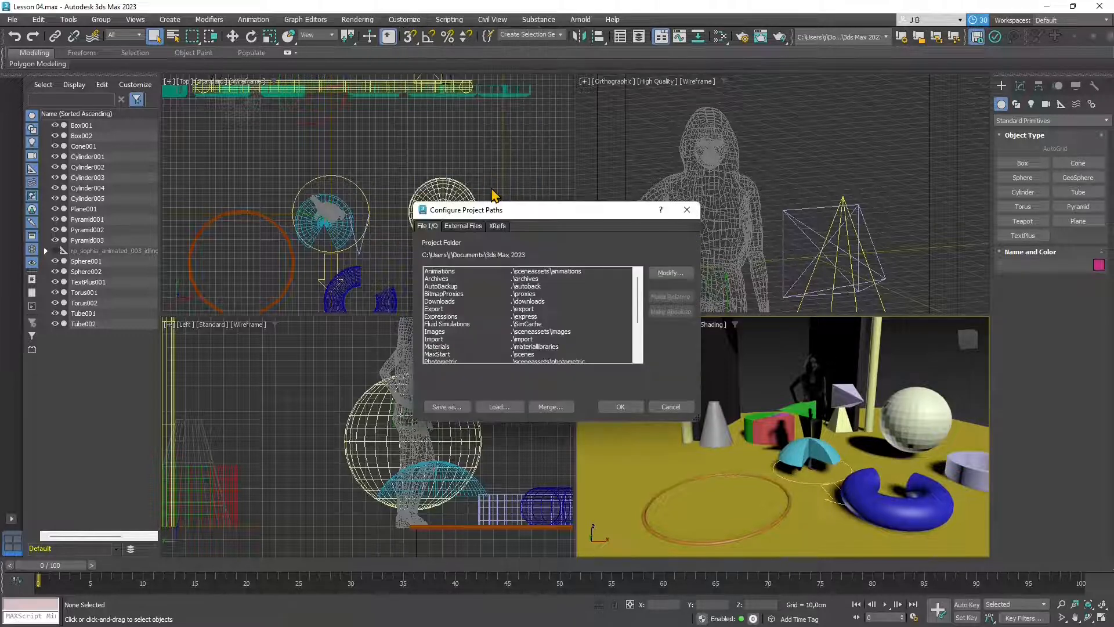
{"action": "left_click_drag", "start_coordinate": [540, 210], "coordinate": [550, 165]}
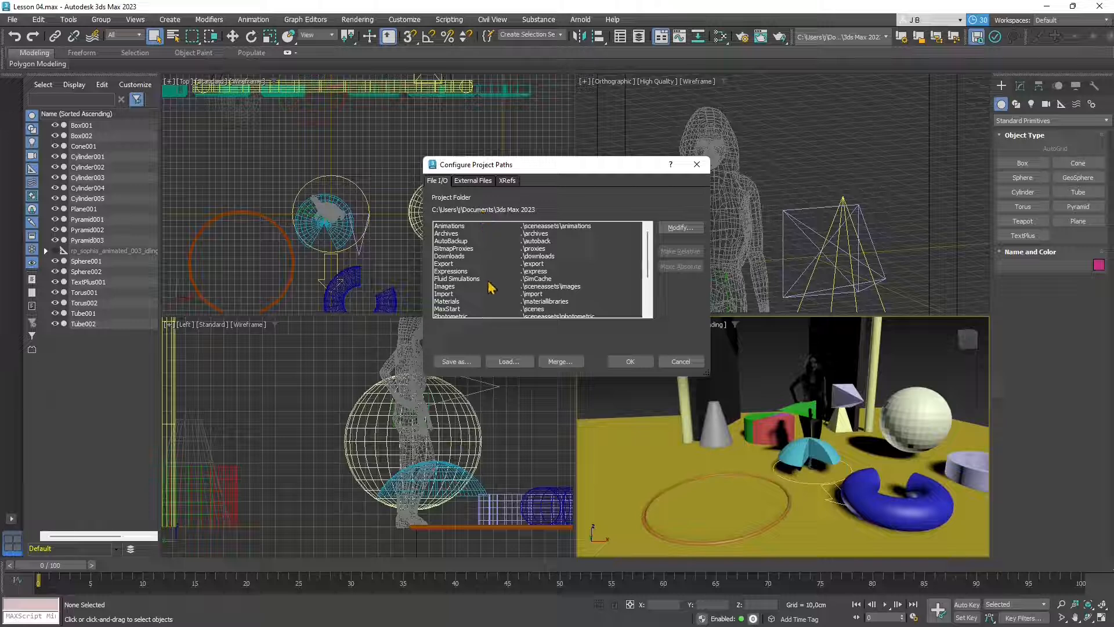
{"action": "left_click", "coordinate": [477, 184]}
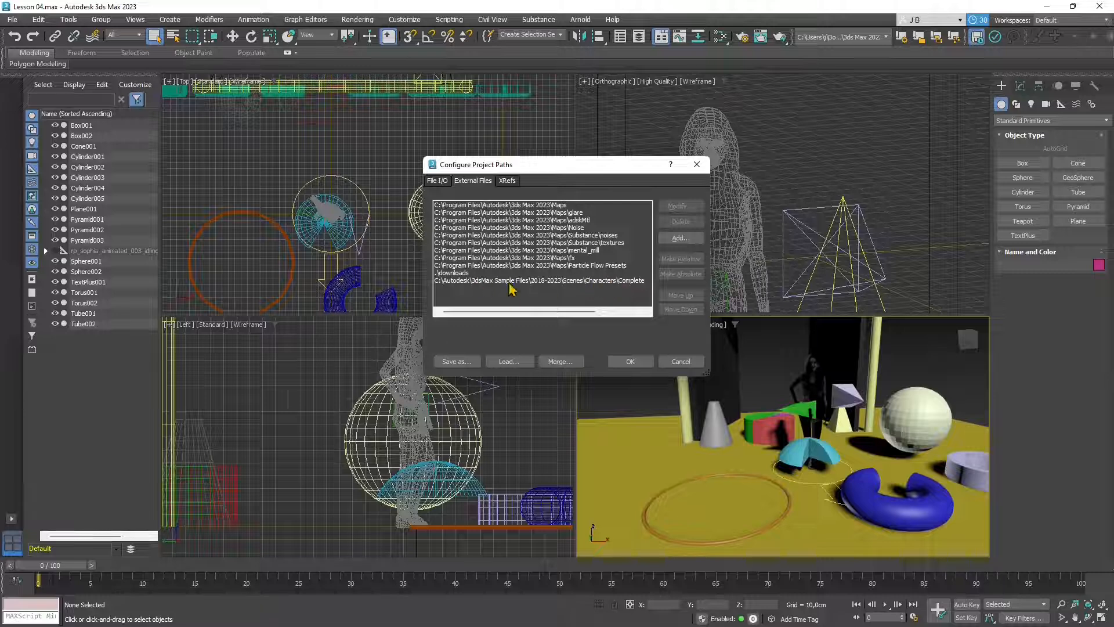
{"action": "left_click", "coordinate": [680, 238]}
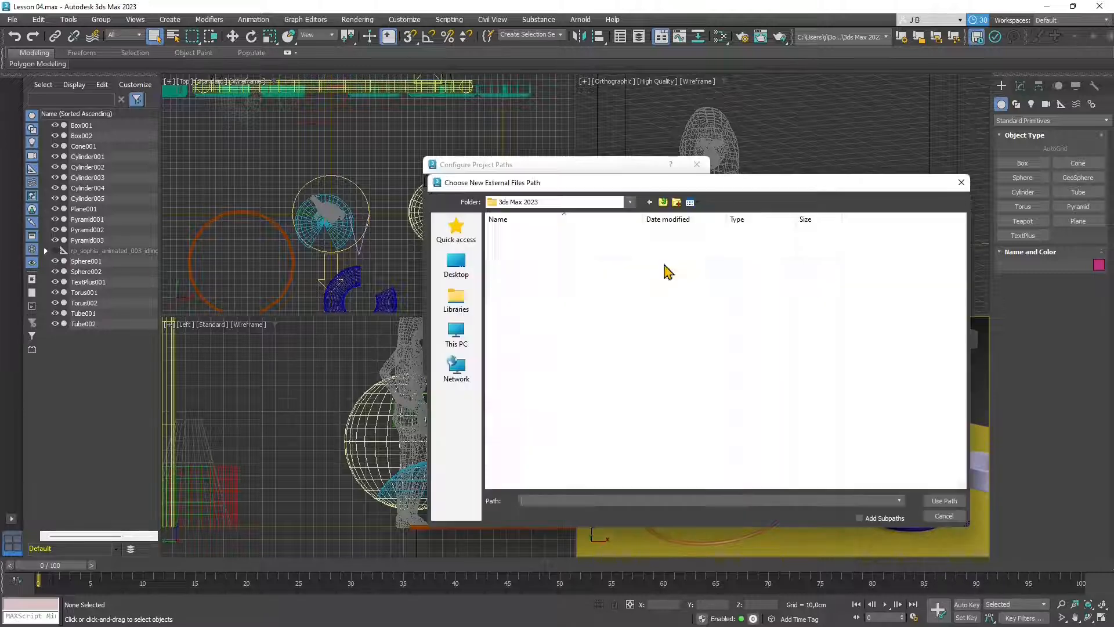
- Browse to D:\WORKS\RenderPeople Free\renderpeople_free_animated_people_MAX in the folder browser
{"action": "left_click_drag", "start_coordinate": [676, 188], "coordinate": [600, 193]}
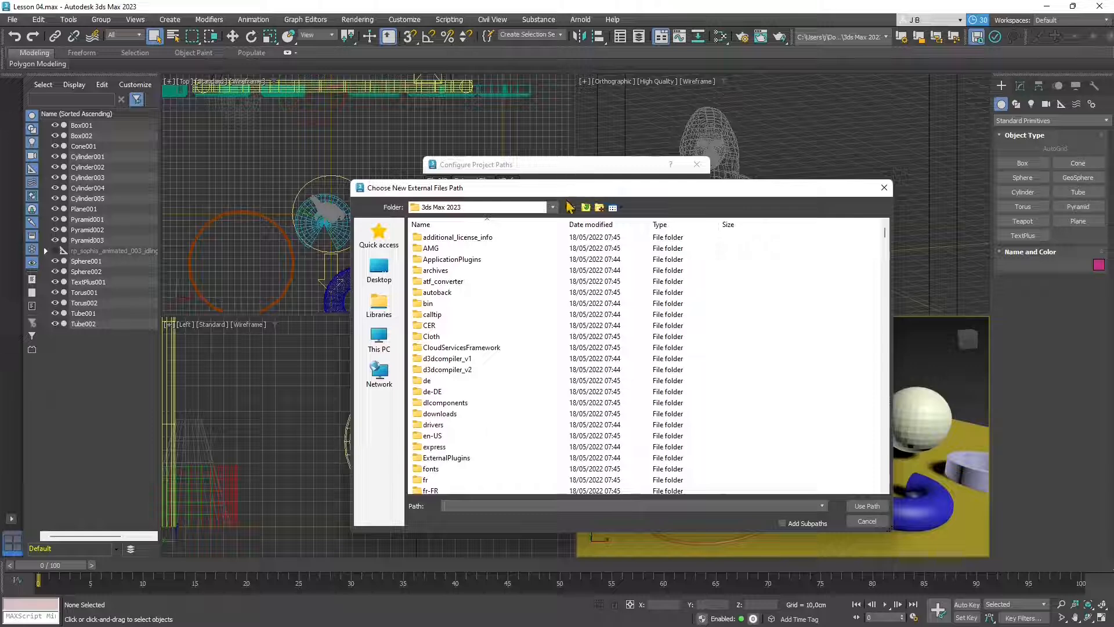
{"action": "left_click", "coordinate": [553, 208]}
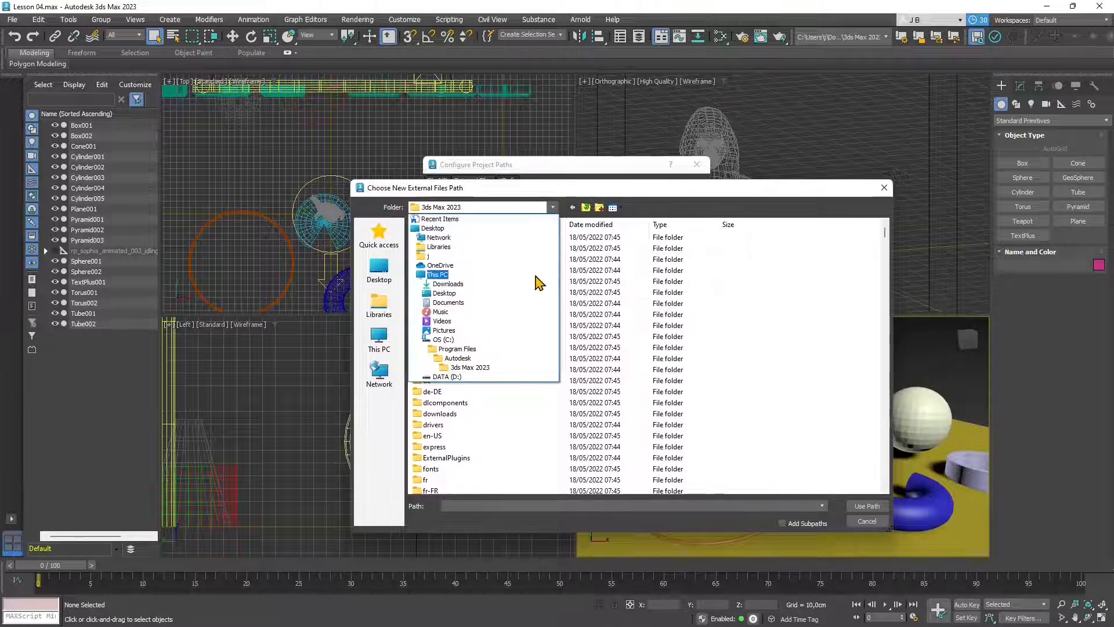
{"action": "left_click", "coordinate": [513, 377]}
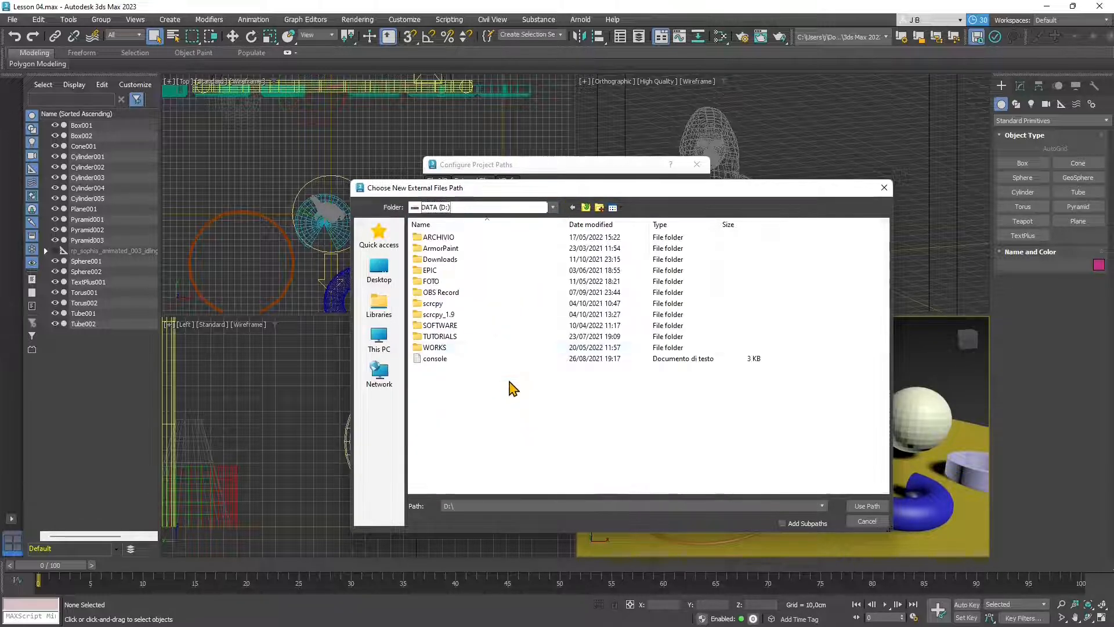
{"action": "double_click", "coordinate": [434, 348]}
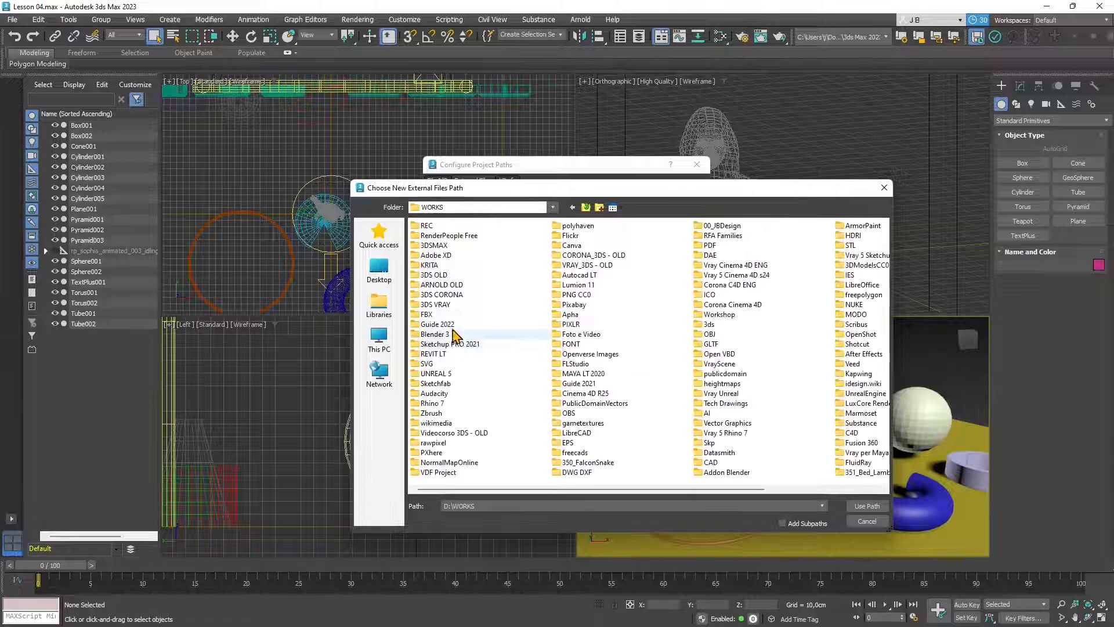
{"action": "double_click", "coordinate": [487, 236]}
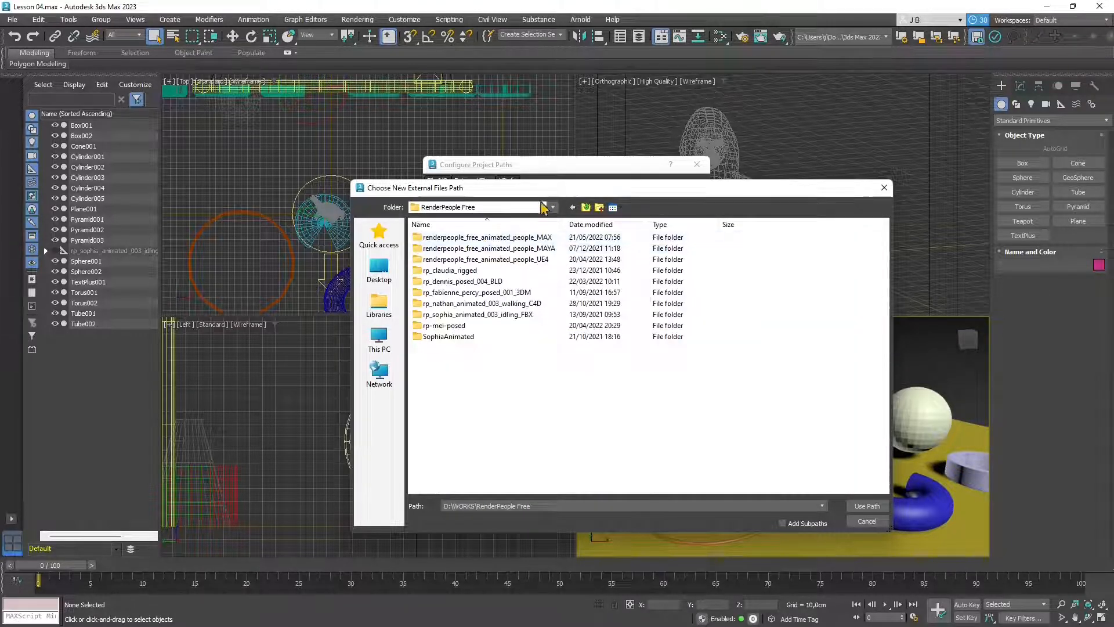
{"action": "left_click_drag", "start_coordinate": [555, 191], "coordinate": [493, 205]}
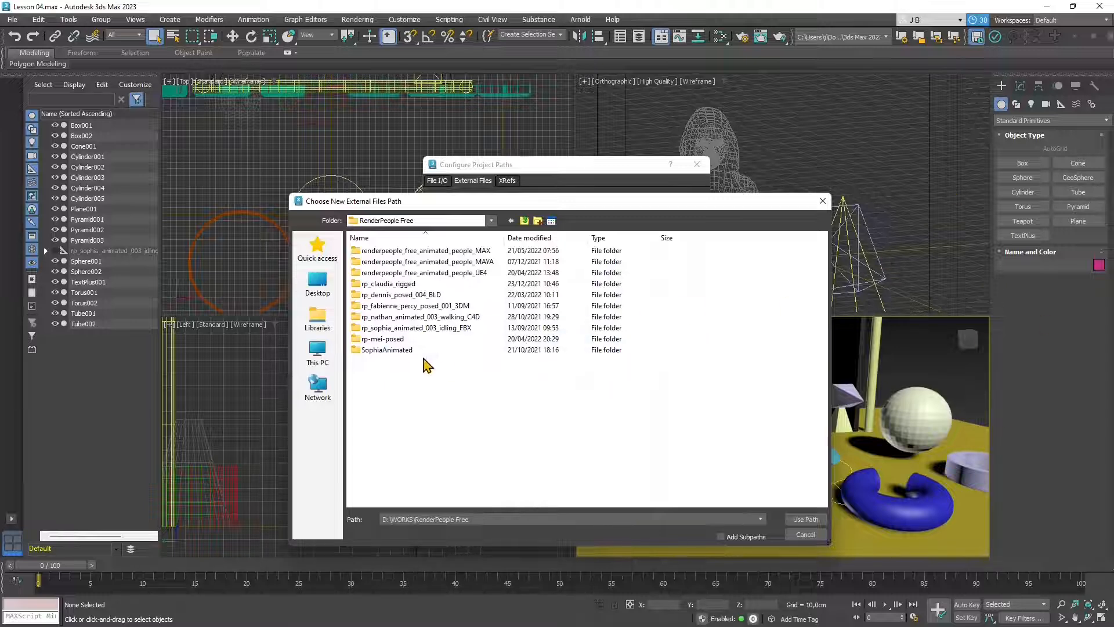
{"action": "double_click", "coordinate": [463, 250]}
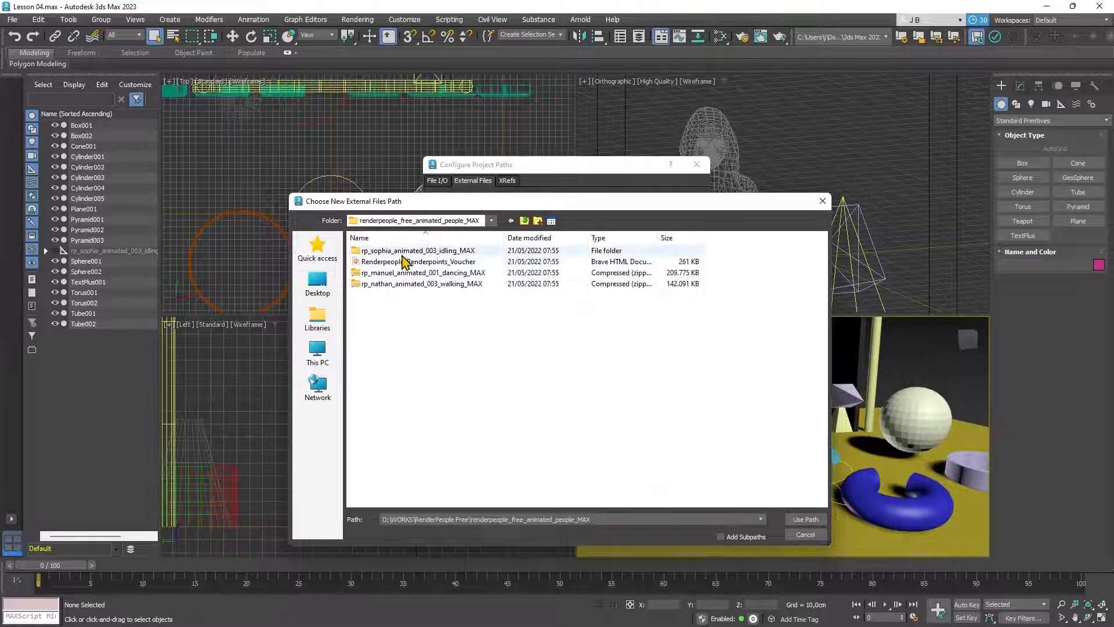
{"action": "double_click", "coordinate": [402, 254]}
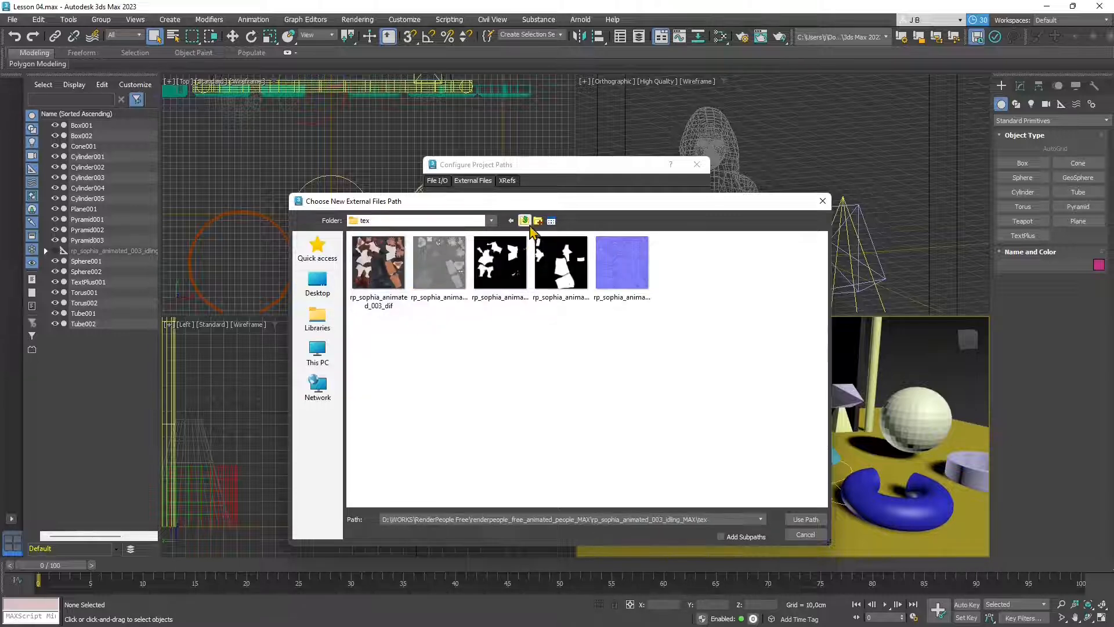
- Choose the rp_sophia_animated_003_idling_MAX folder, tick Add Subpaths and use the path
{"action": "left_click", "coordinate": [525, 221]}
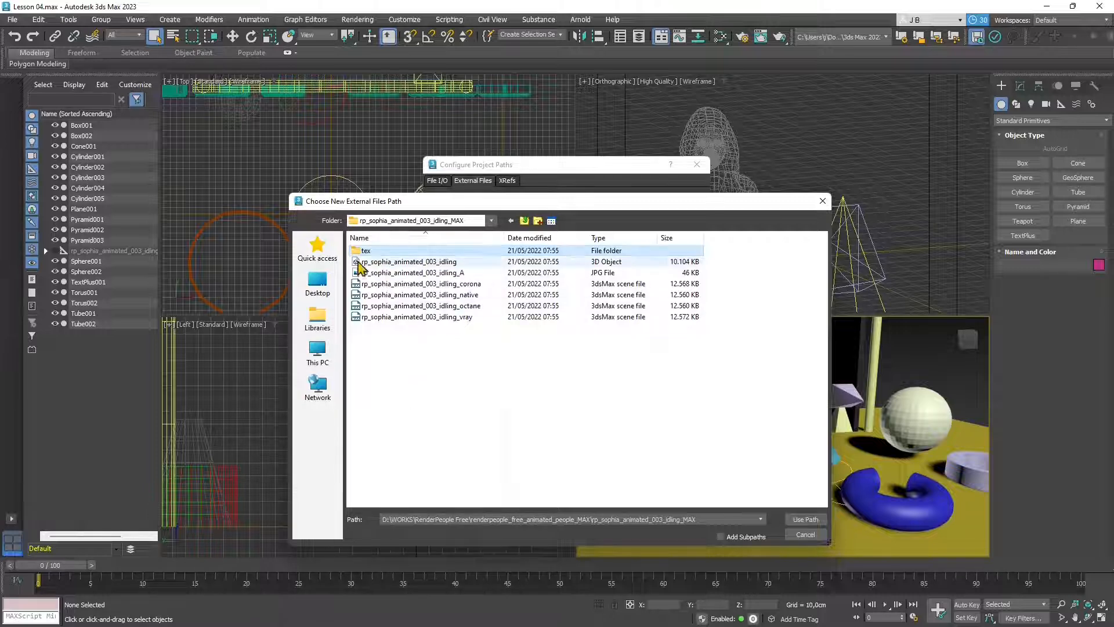
{"action": "key", "text": "BackSpace"}
{"action": "key", "text": "Return"}
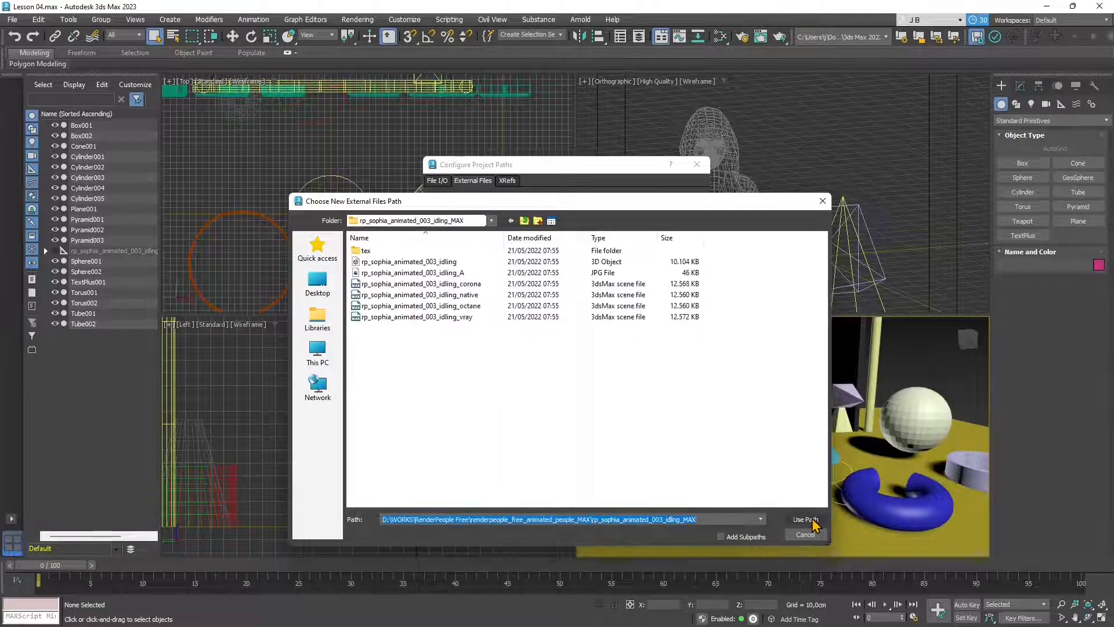
{"action": "left_click", "coordinate": [525, 221]}
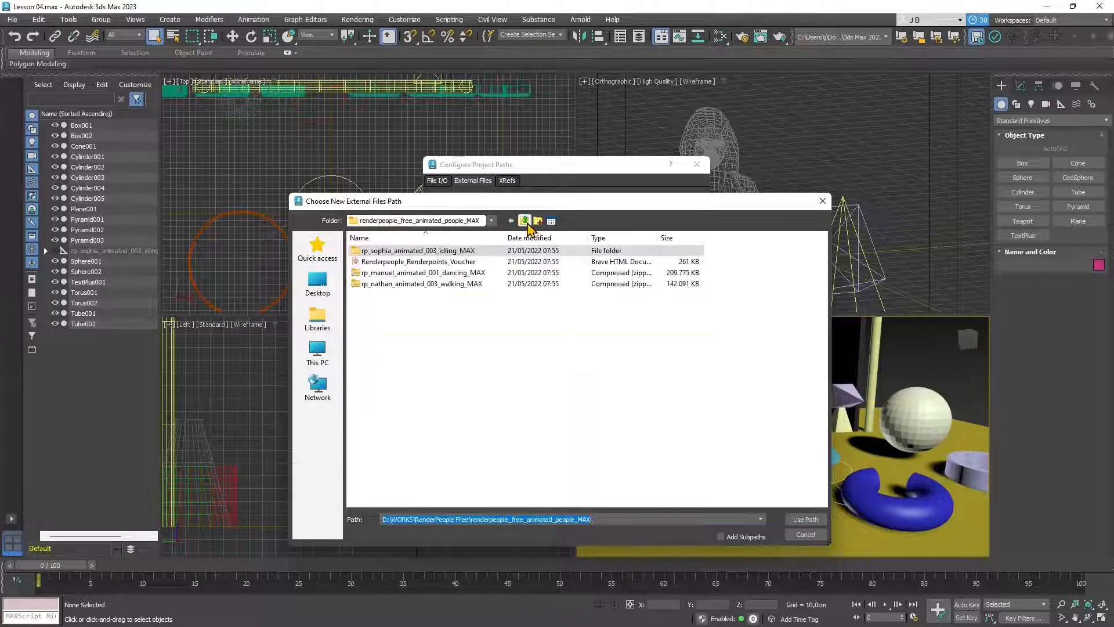
{"action": "left_click", "coordinate": [733, 537]}
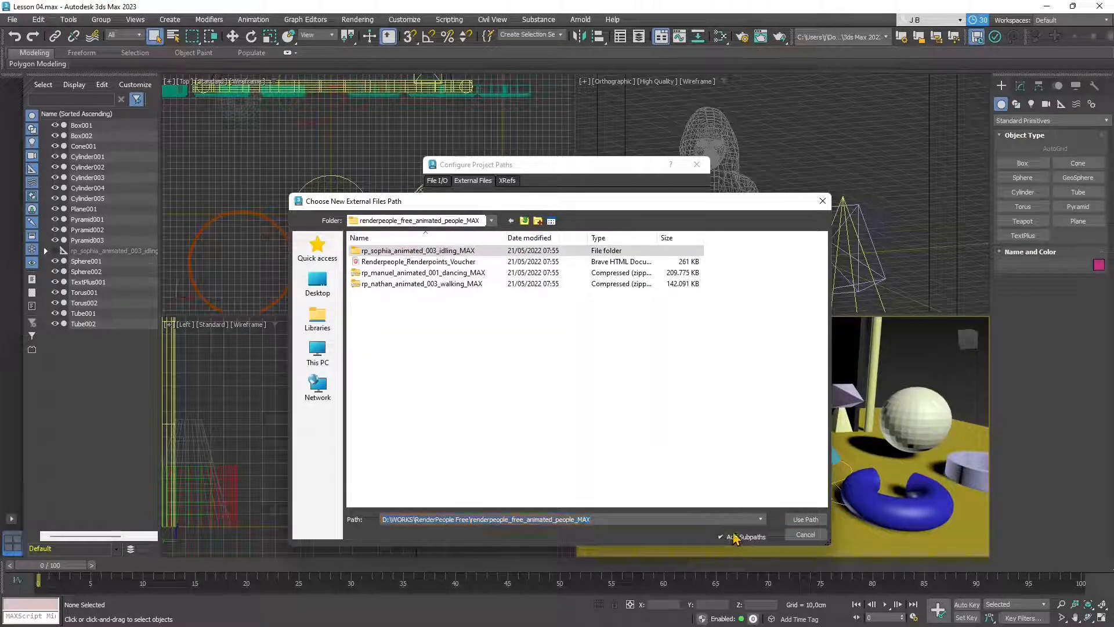
{"action": "left_click", "coordinate": [796, 520]}
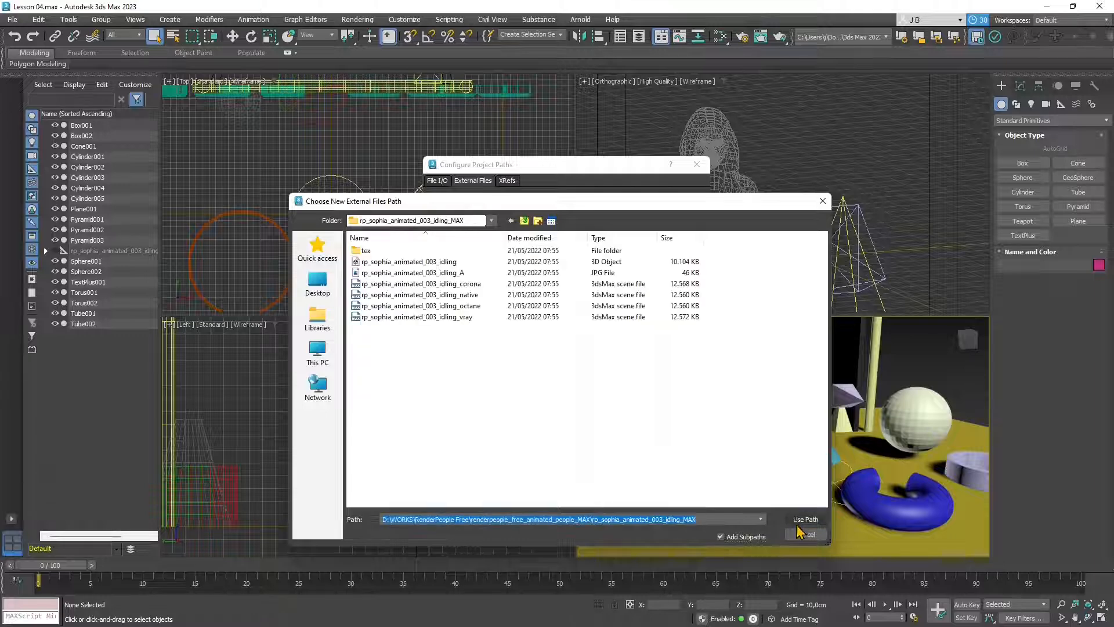
{"action": "left_click", "coordinate": [804, 521]}
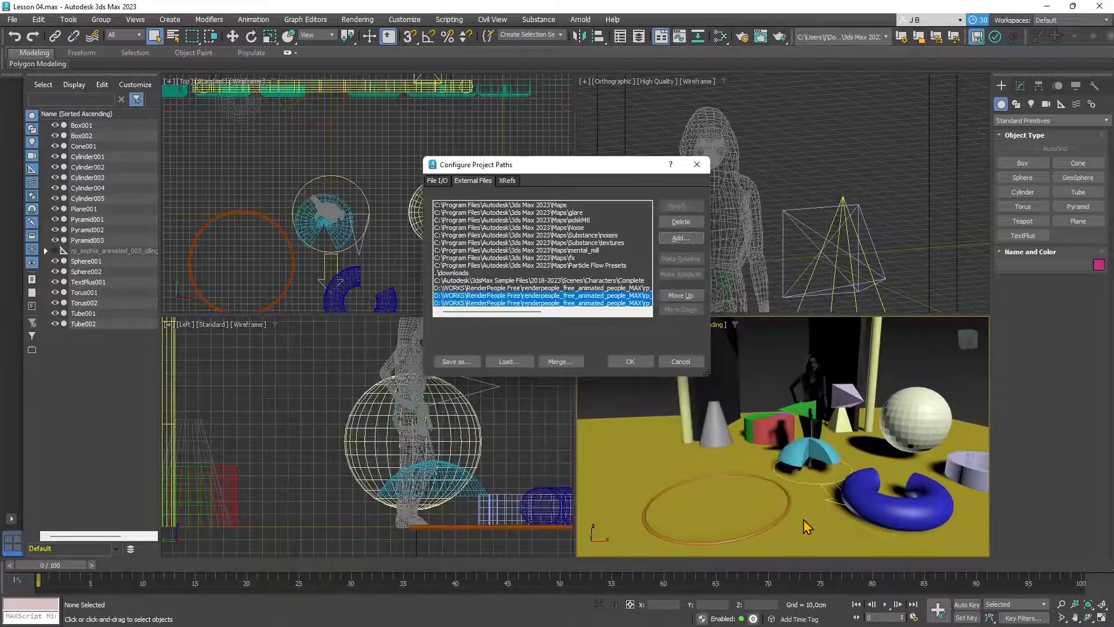
- Accept the new project paths and open Asset Tracking from File > Reference
{"action": "left_click", "coordinate": [624, 363]}
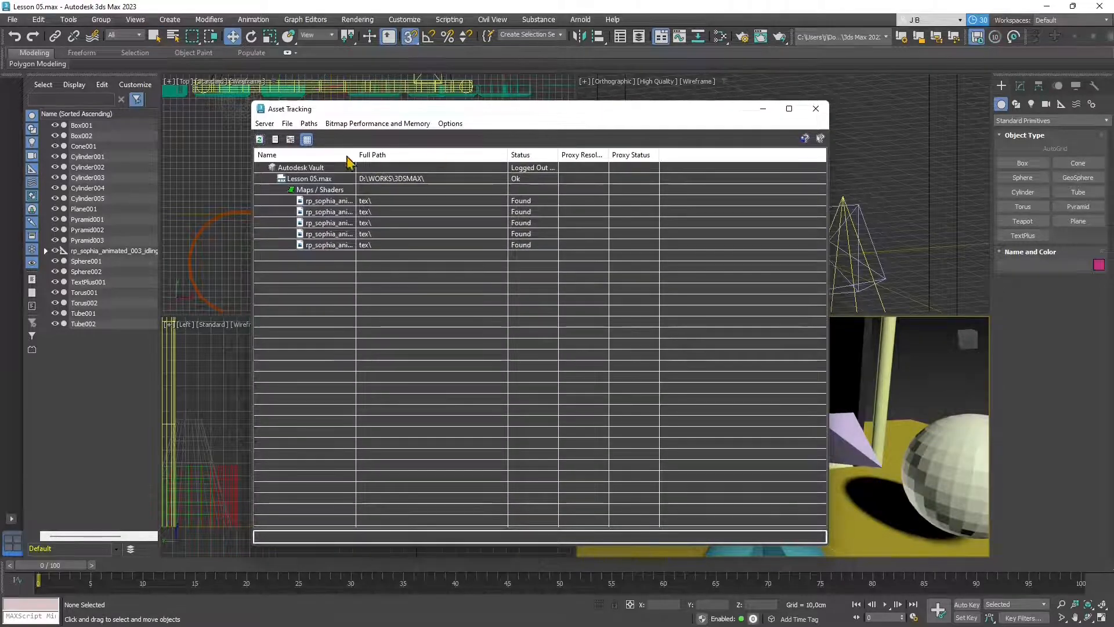
{"action": "left_click", "coordinate": [12, 21]}
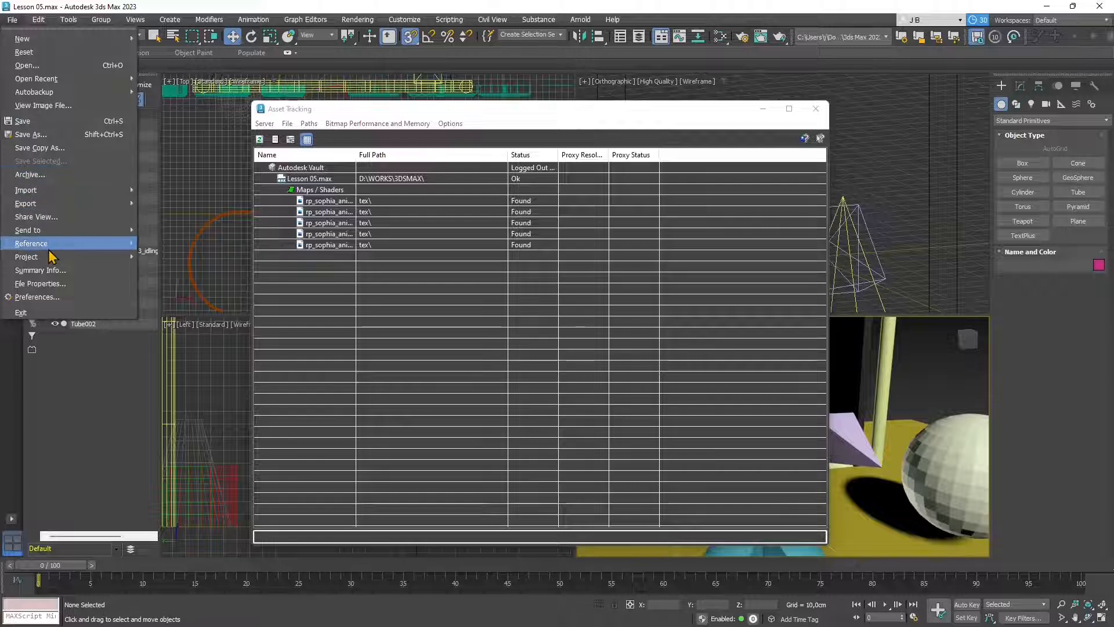
{"action": "mouse_move", "coordinate": [52, 244]}
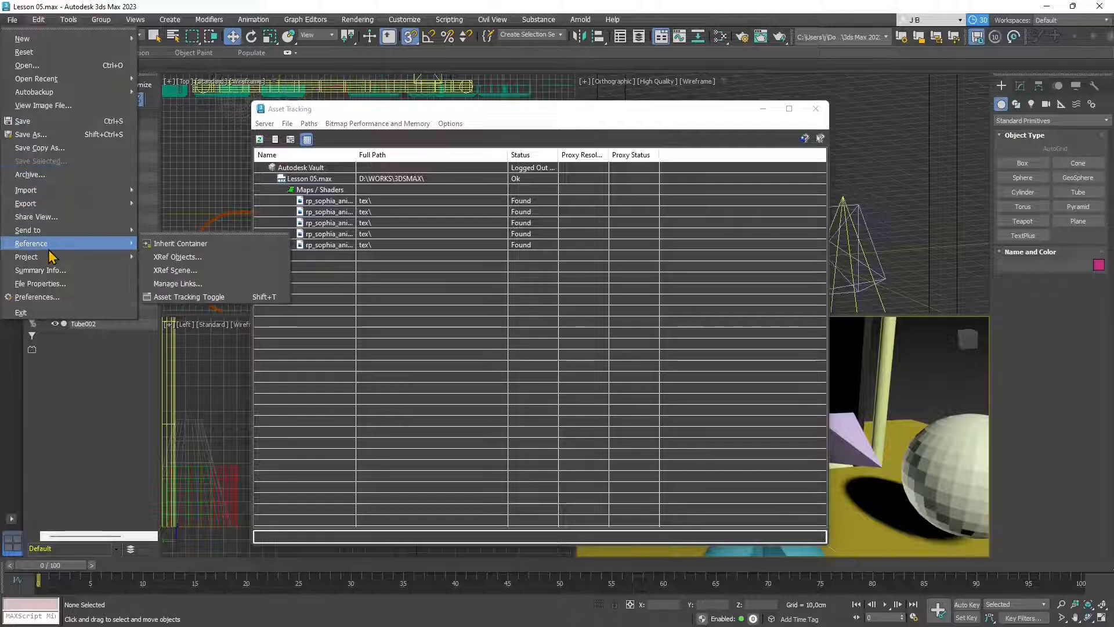
{"action": "left_click", "coordinate": [191, 297]}
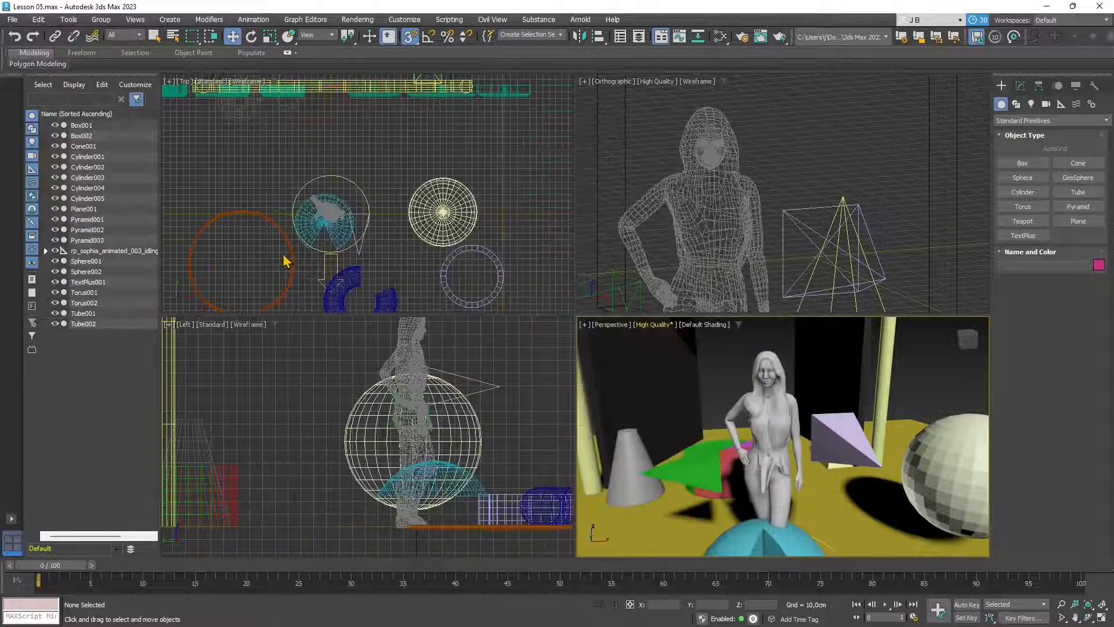
{"action": "left_click", "coordinate": [12, 20]}
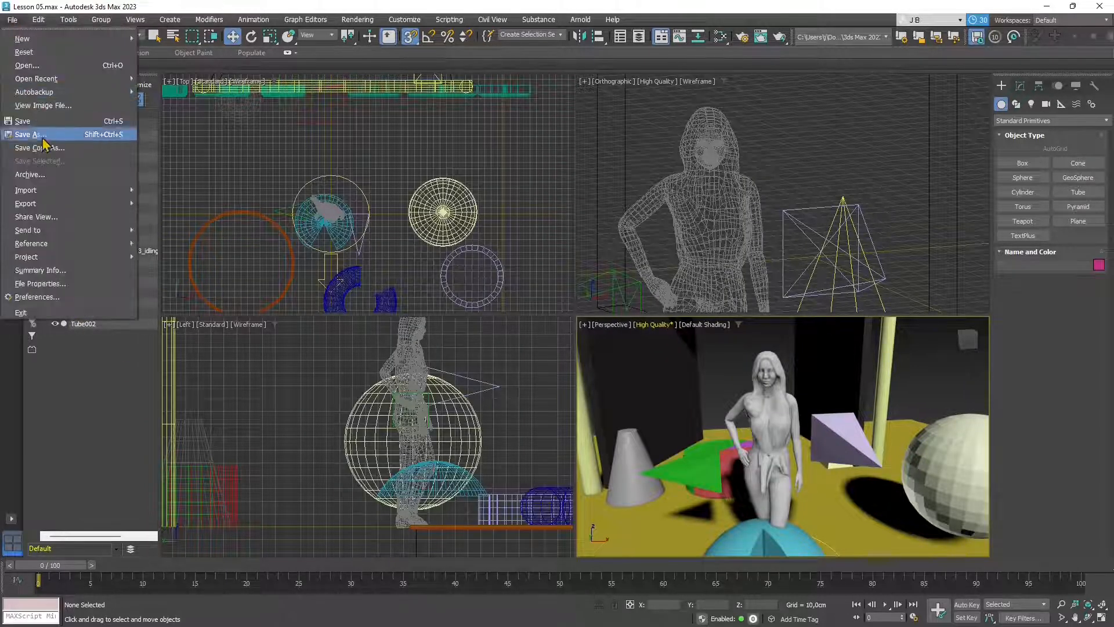
{"action": "mouse_move", "coordinate": [77, 242]}
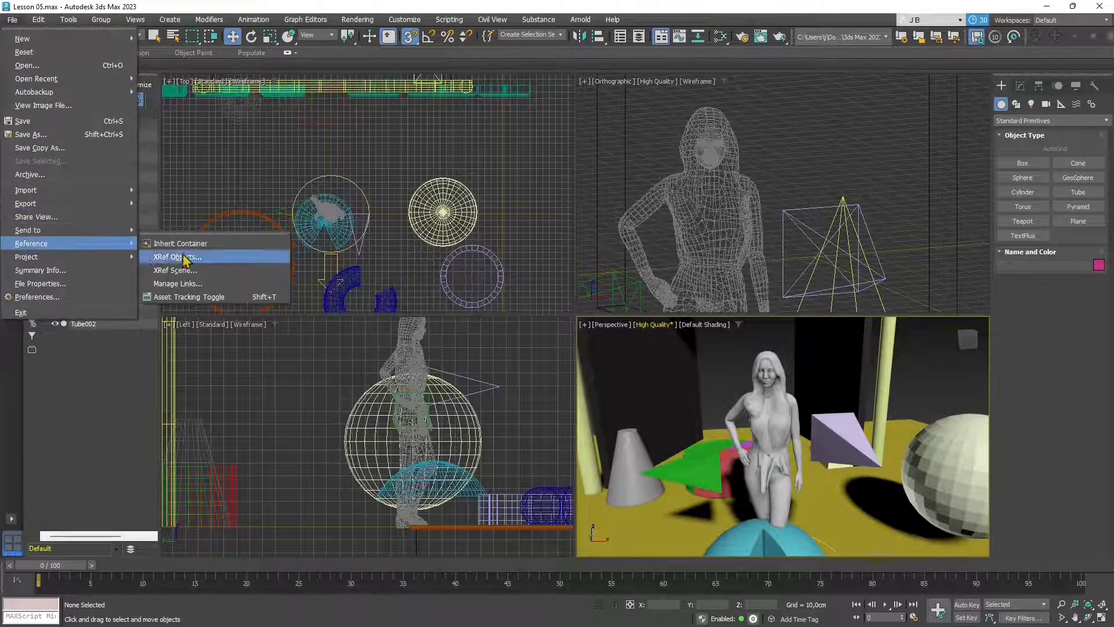
{"action": "left_click", "coordinate": [197, 296]}
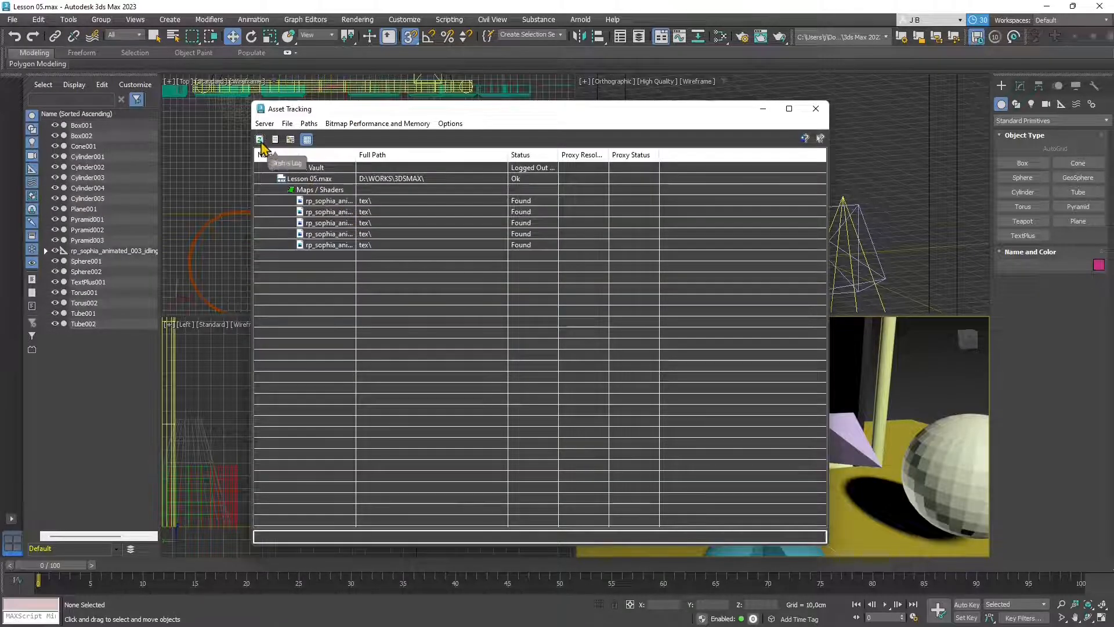
- Confirm all five rp_sophia texture maps under tex\ show Found, then close Asset Tracking
{"action": "left_click", "coordinate": [314, 182]}
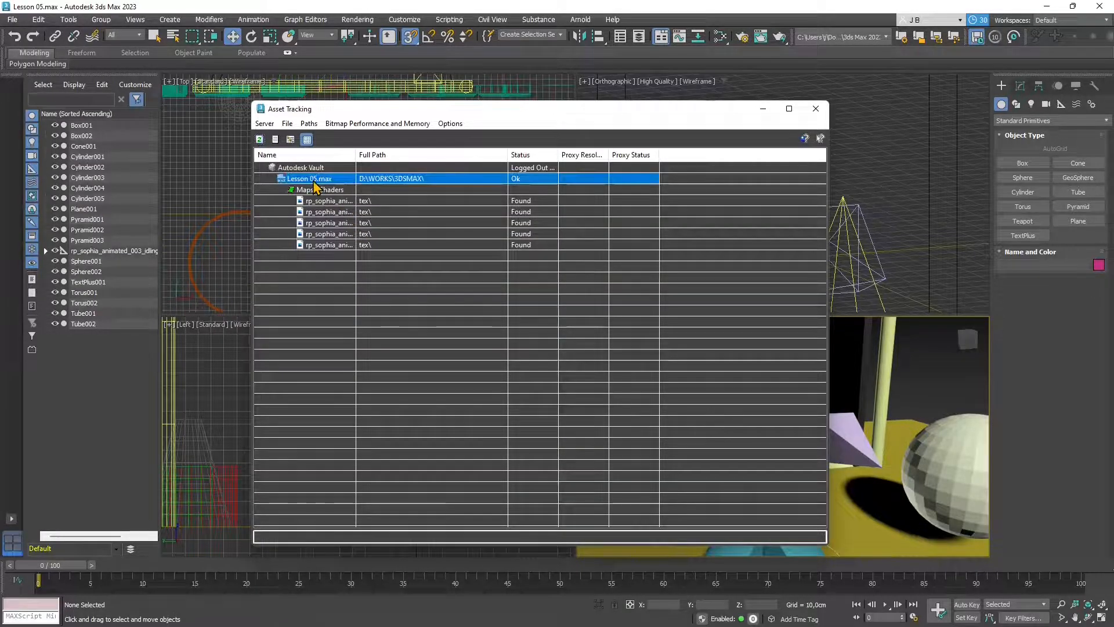
{"action": "left_click", "coordinate": [329, 223]}
{"action": "left_click", "coordinate": [330, 244]}
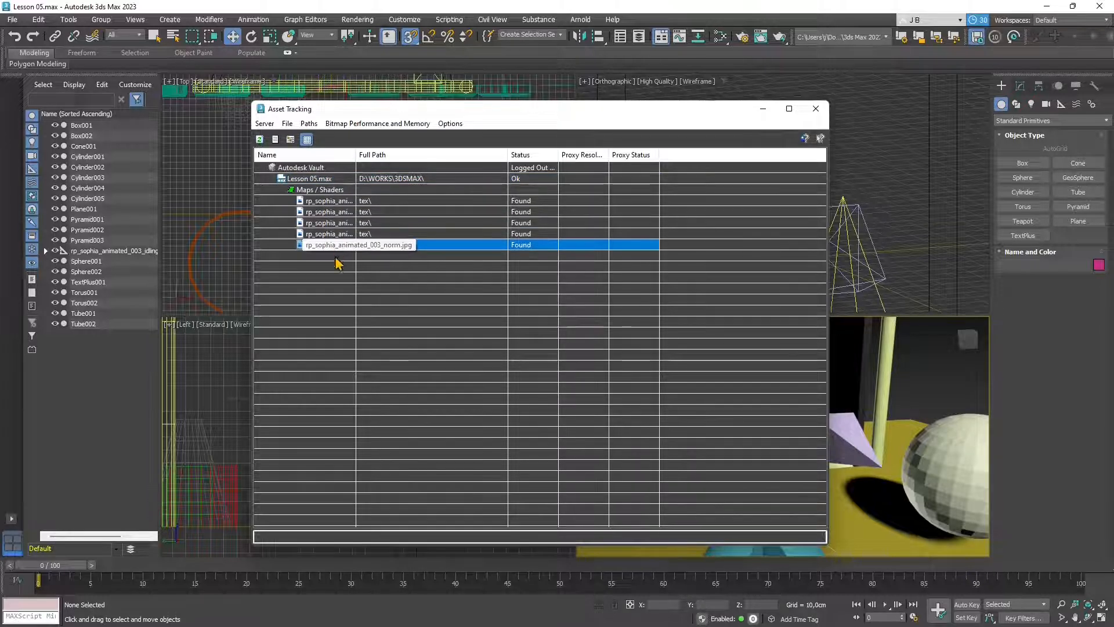
{"action": "left_click", "coordinate": [345, 299]}
{"action": "left_click_drag", "start_coordinate": [518, 203], "coordinate": [525, 248]}
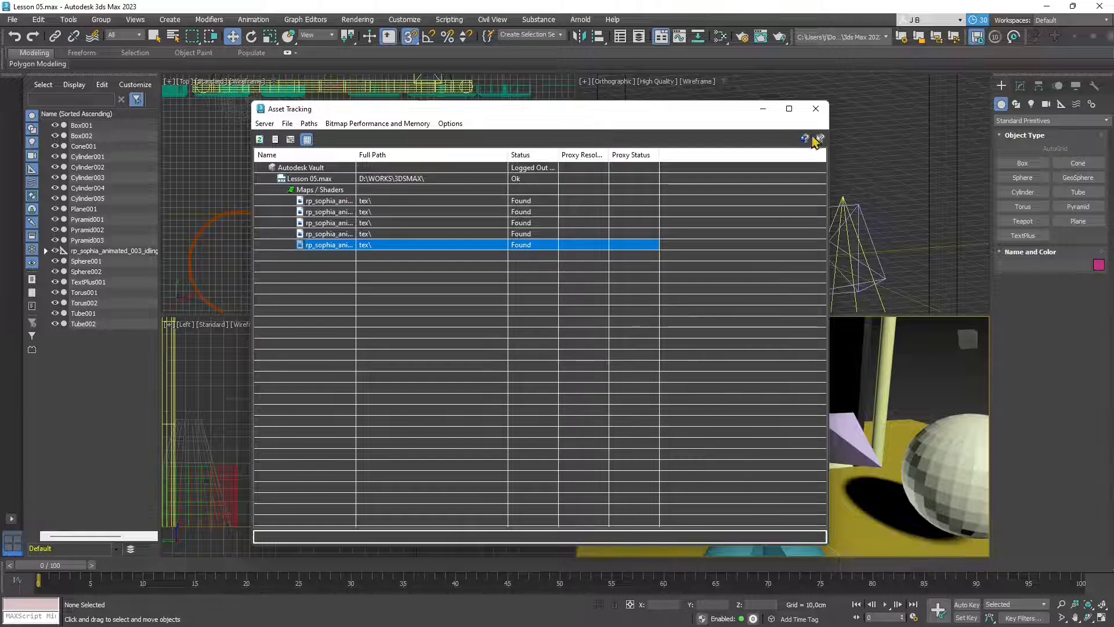
{"action": "left_click", "coordinate": [815, 109]}
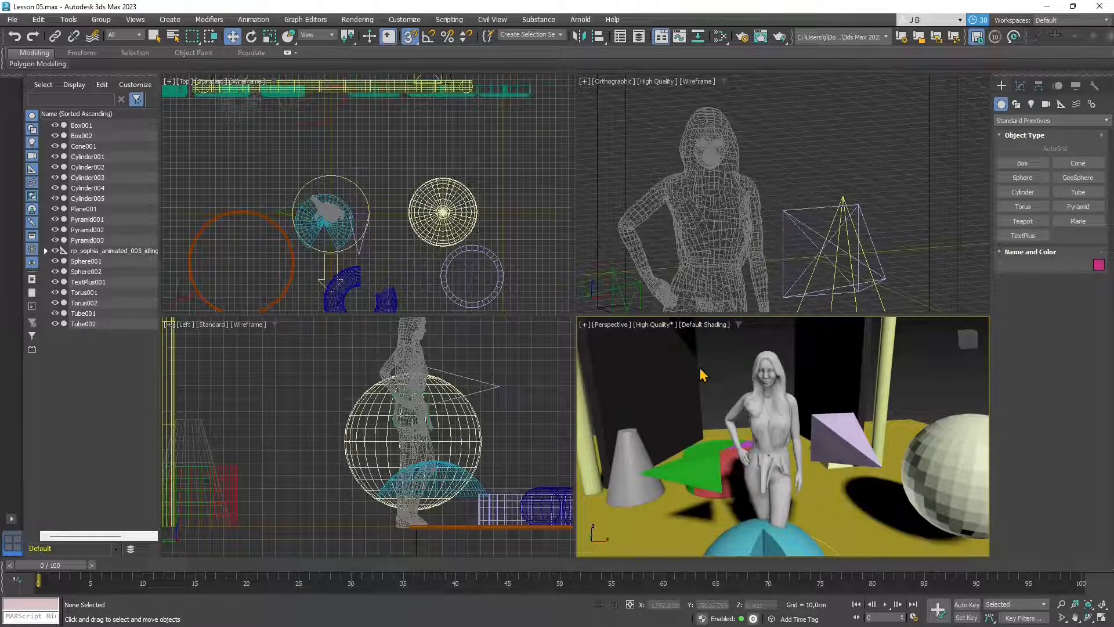
- Set the Perspective viewport's display quality to Standard
{"action": "left_click", "coordinate": [659, 326]}
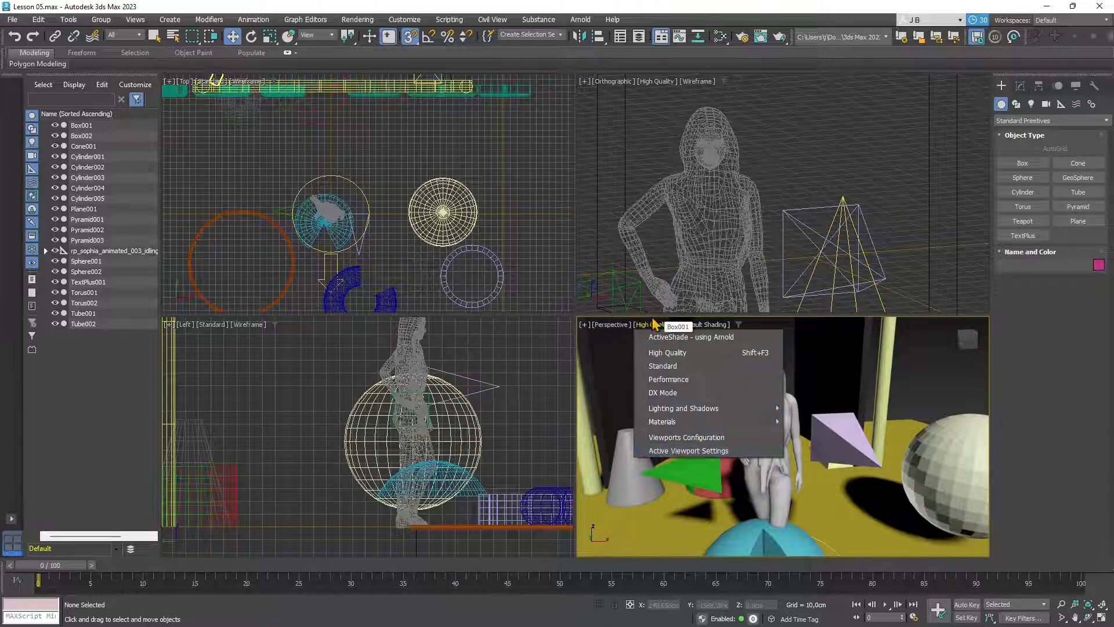
{"action": "mouse_move", "coordinate": [703, 420]}
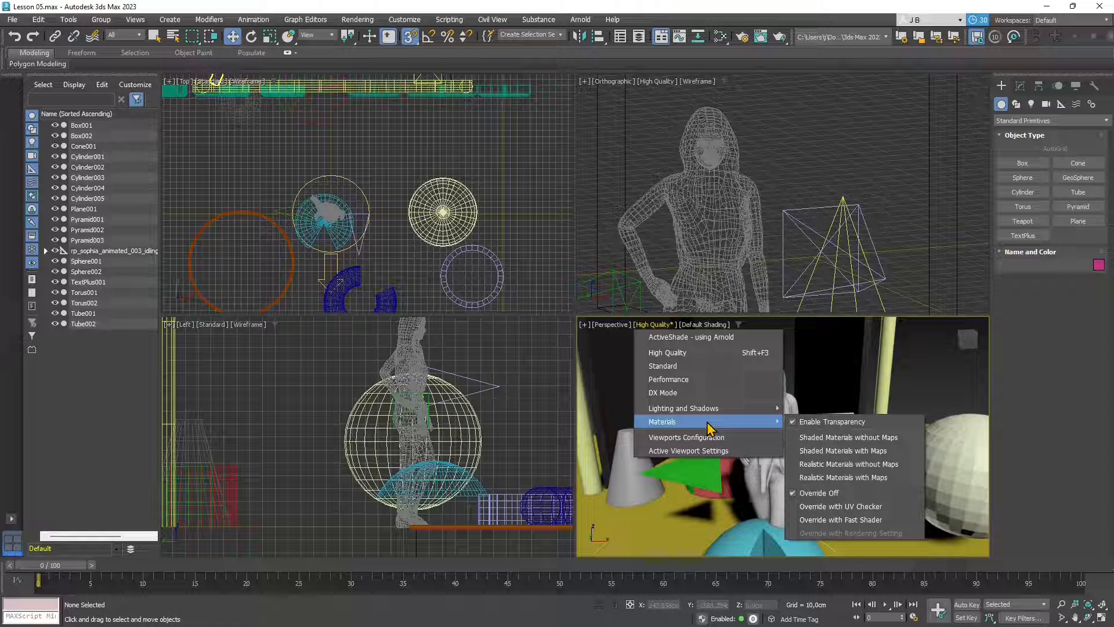
{"action": "left_click", "coordinate": [657, 321]}
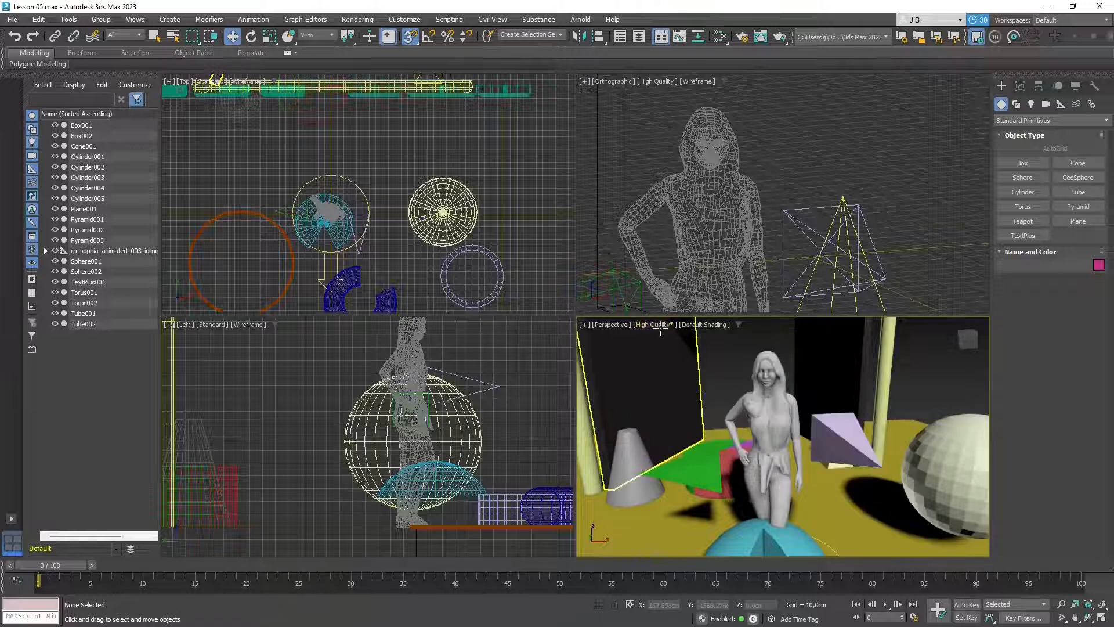
{"action": "left_click", "coordinate": [660, 329]}
{"action": "left_click", "coordinate": [656, 324]}
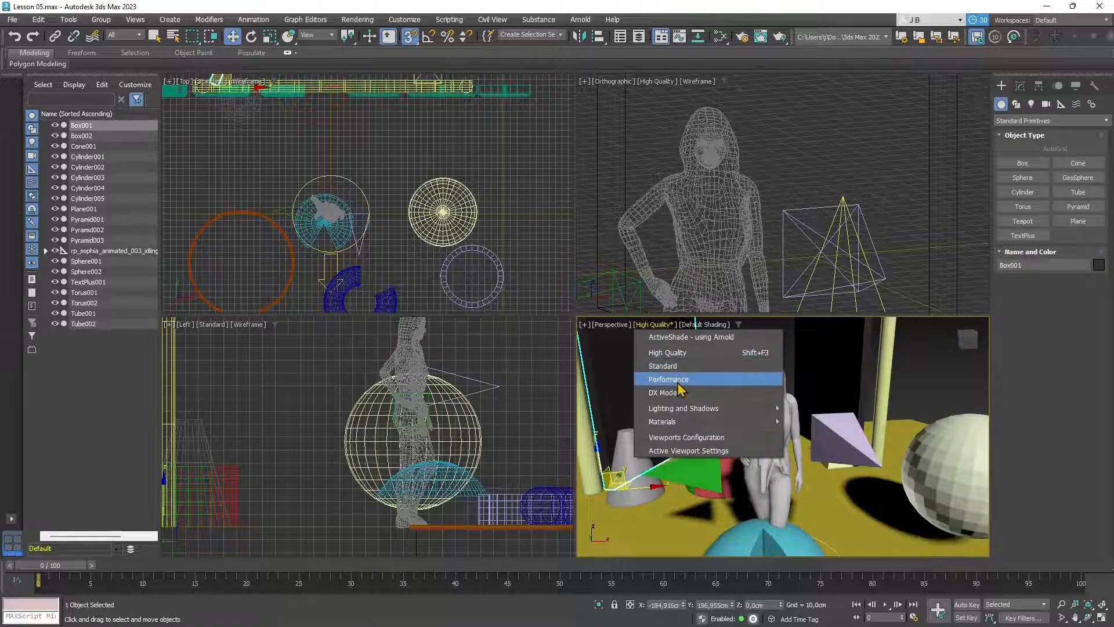
{"action": "left_click", "coordinate": [674, 367]}
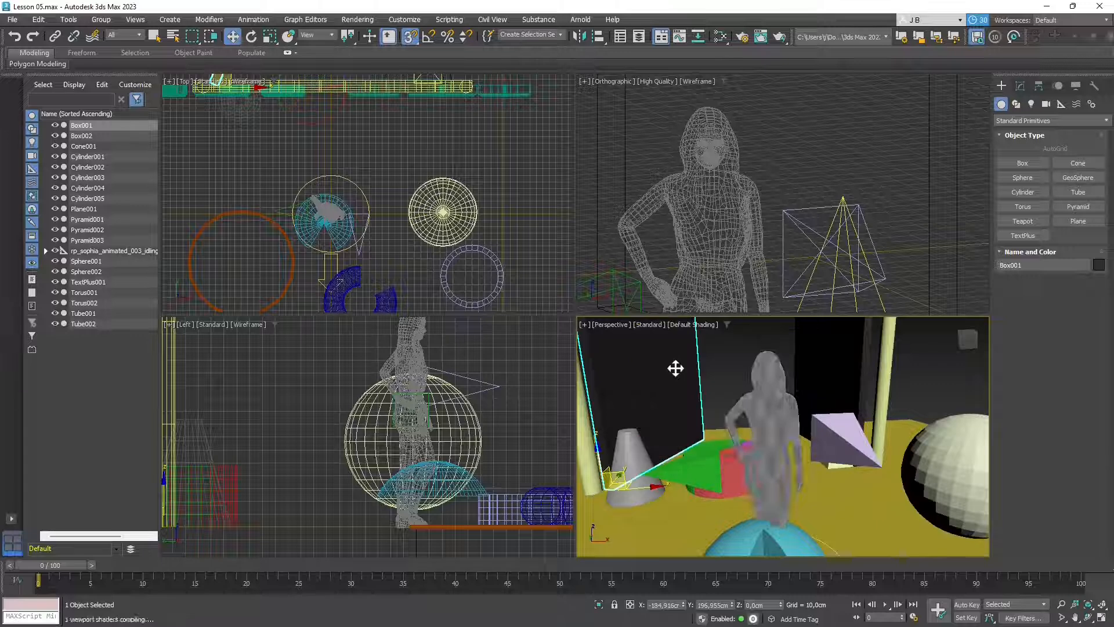
{"action": "left_click", "coordinate": [656, 327]}
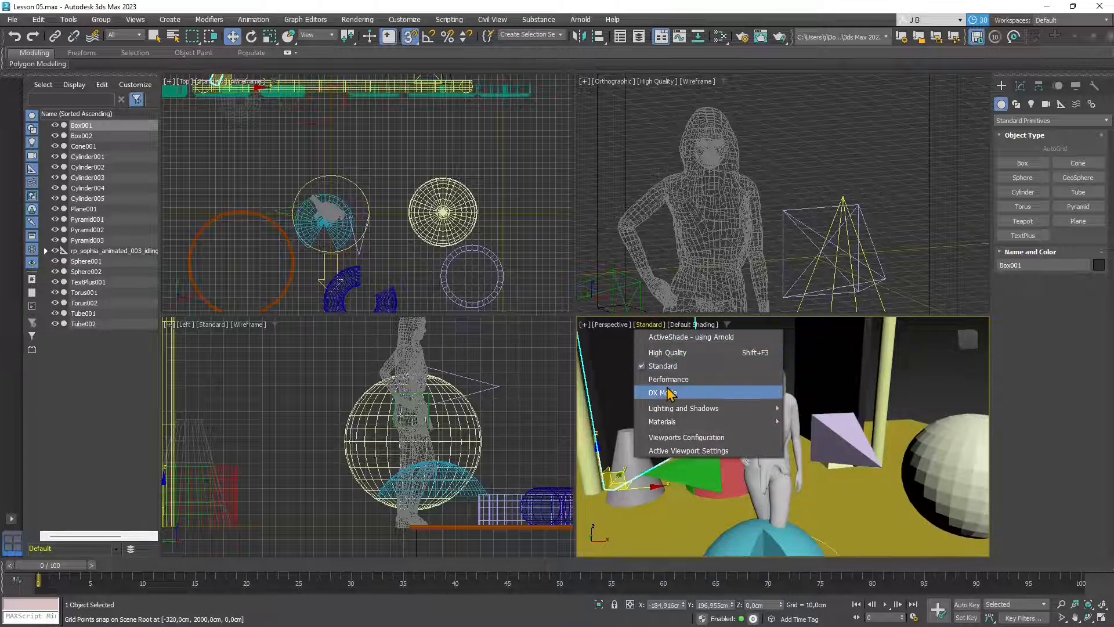
{"action": "left_click", "coordinate": [698, 325]}
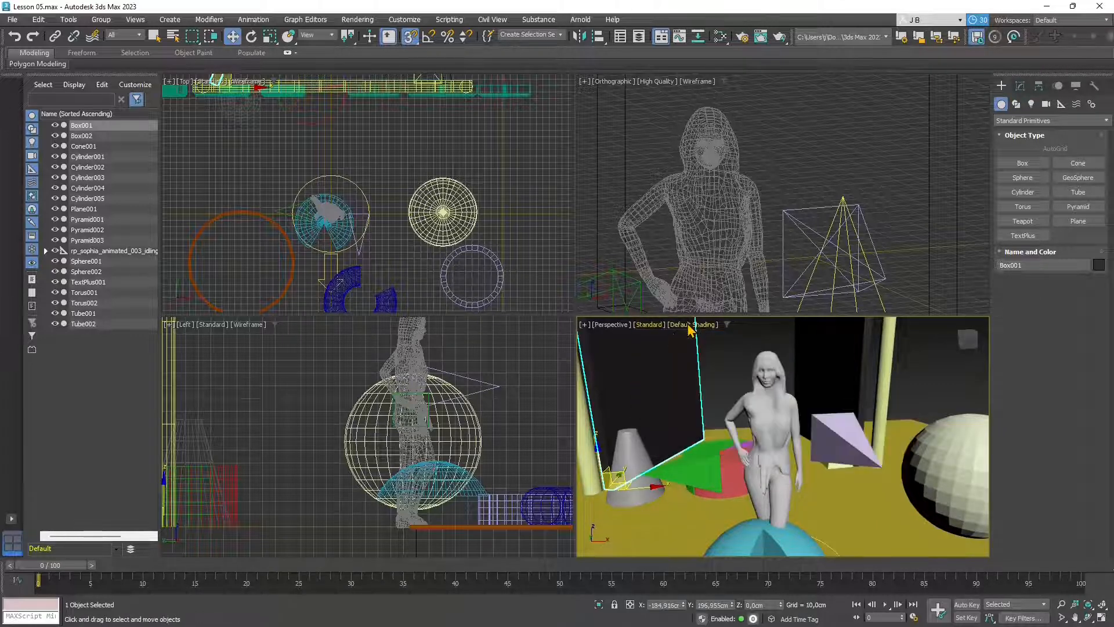
- Try Clay shading in the Perspective view, then return it to Default Shading
{"action": "left_click", "coordinate": [696, 325]}
{"action": "left_click", "coordinate": [722, 404]}
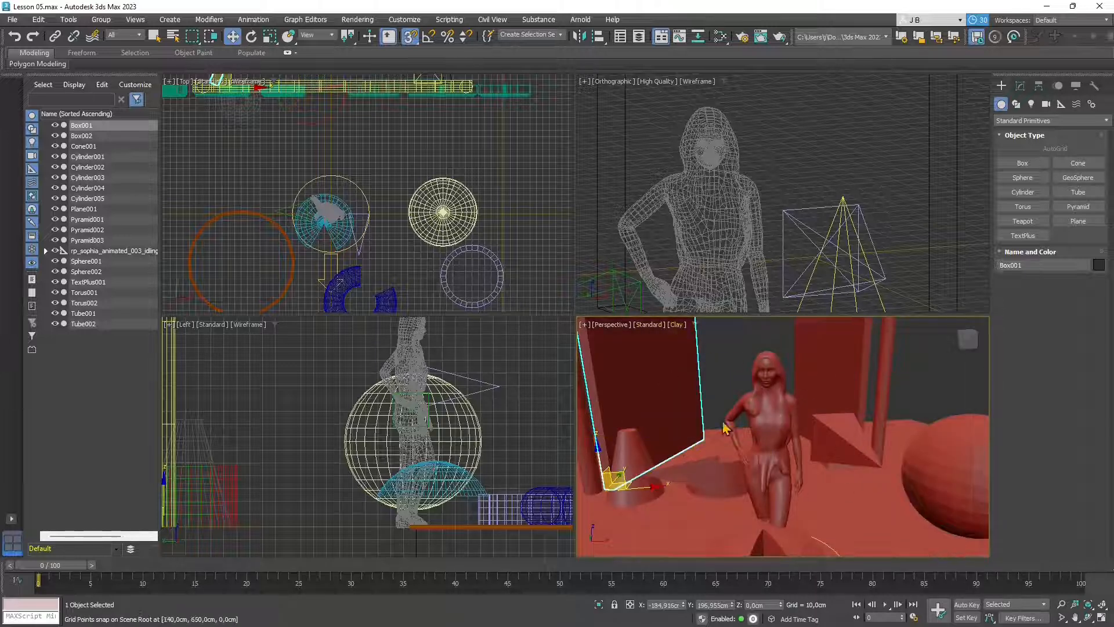
{"action": "left_click", "coordinate": [679, 325]}
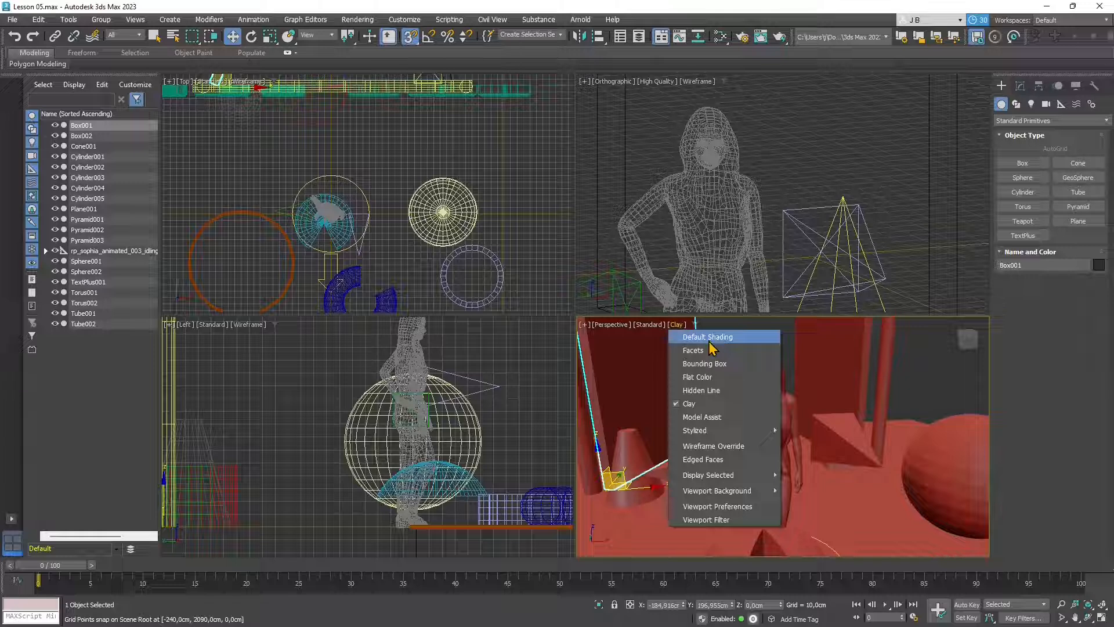
{"action": "left_click", "coordinate": [708, 337]}
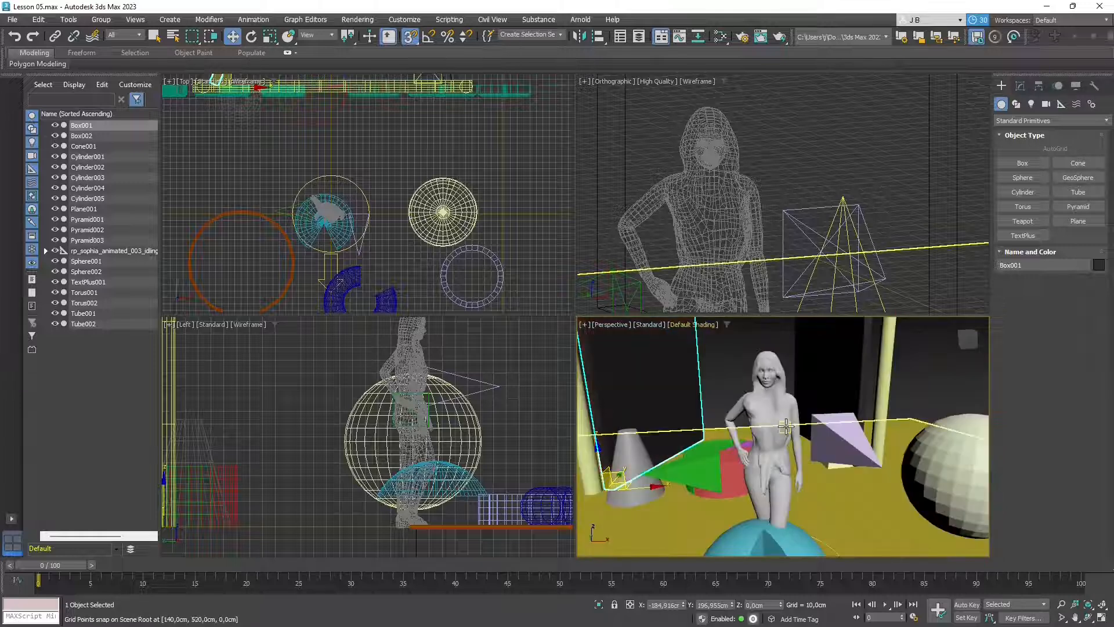
- Set the Perspective view to High Quality and start an ActiveShade render using Arnold
{"action": "left_click", "coordinate": [656, 324]}
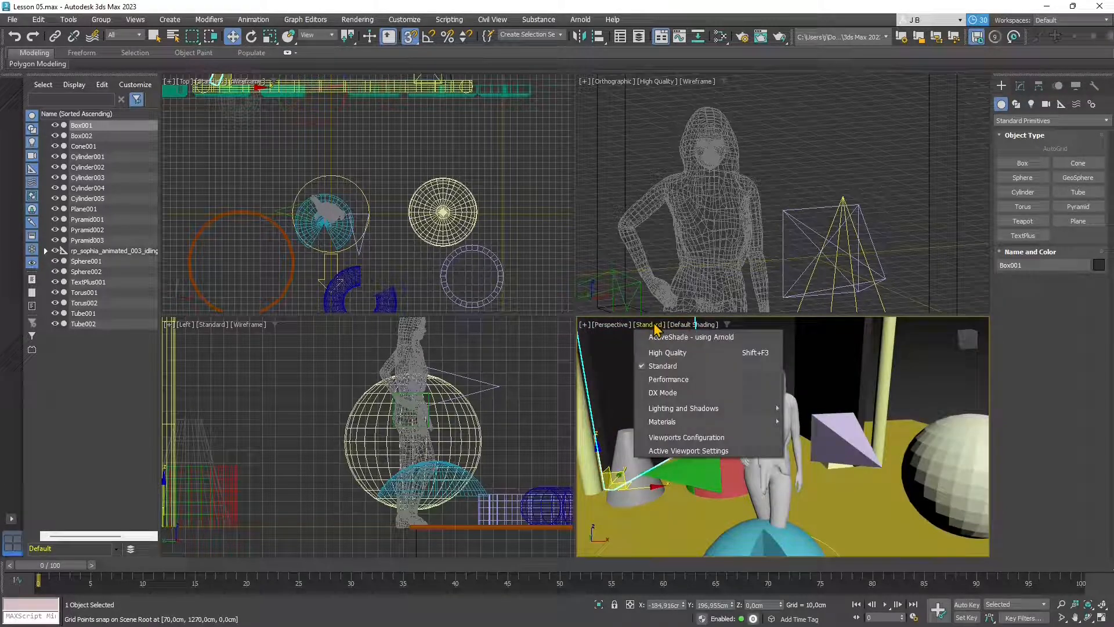
{"action": "left_click", "coordinate": [667, 353]}
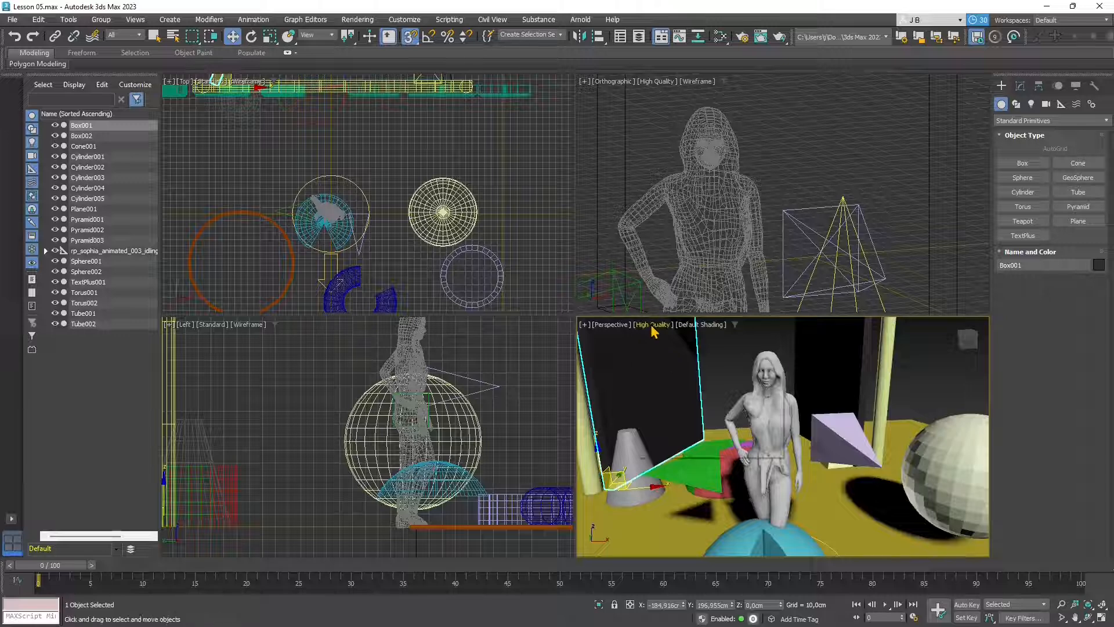
{"action": "left_click", "coordinate": [654, 326]}
{"action": "left_click", "coordinate": [665, 337]}
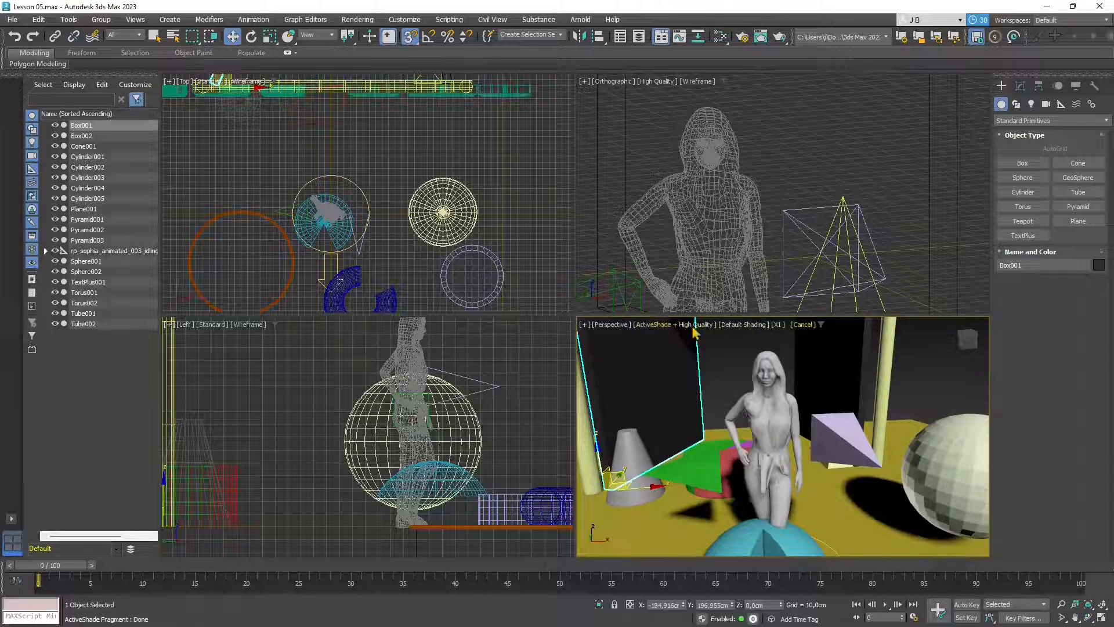
{"action": "left_click", "coordinate": [719, 356]}
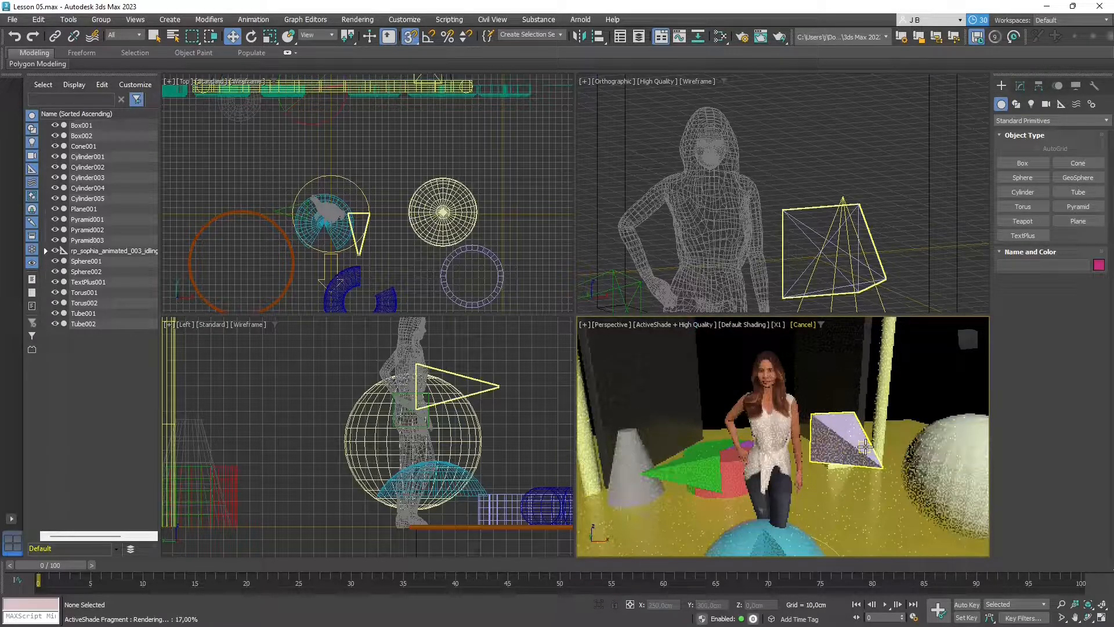
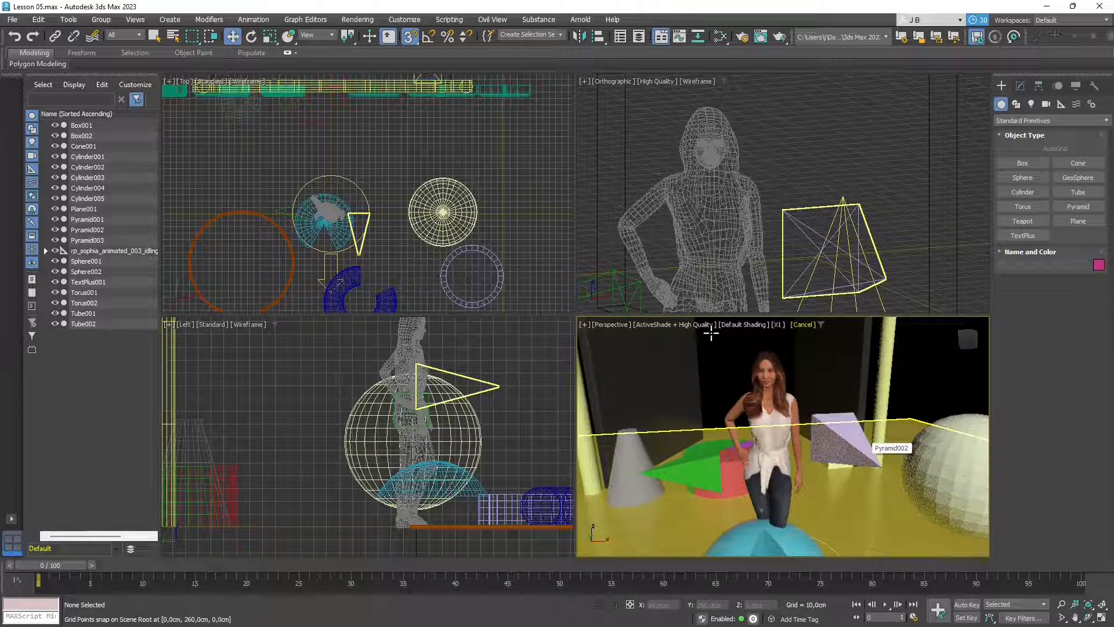
- Stop the ActiveShade render and show the Perspective view with Realistic Materials with Maps
{"action": "left_click", "coordinate": [710, 325]}
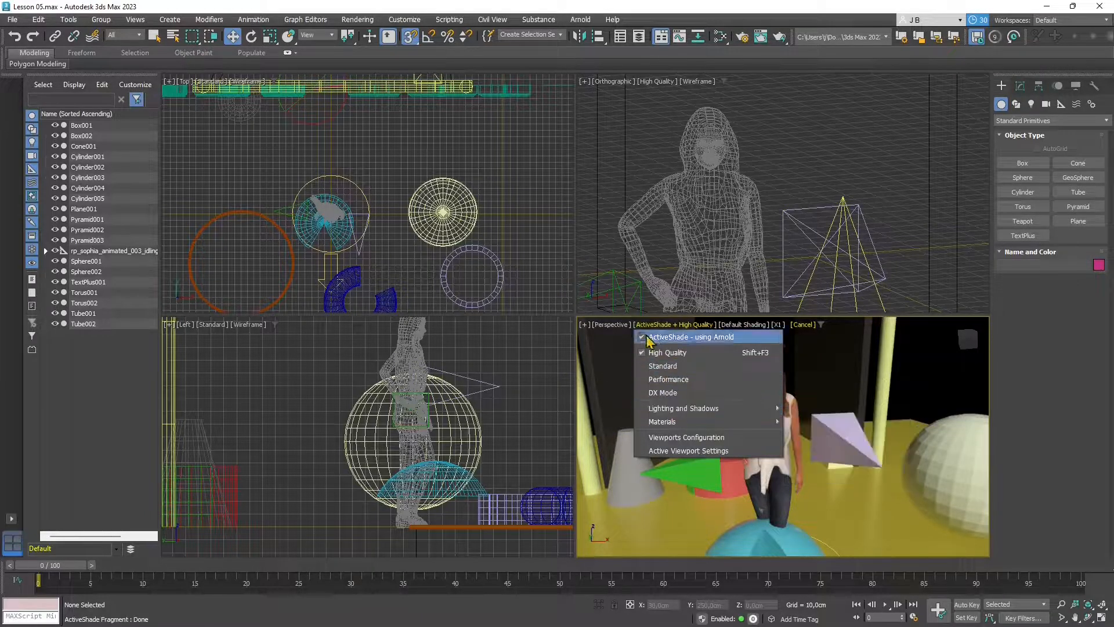
{"action": "left_click", "coordinate": [691, 337]}
{"action": "left_click", "coordinate": [663, 325]}
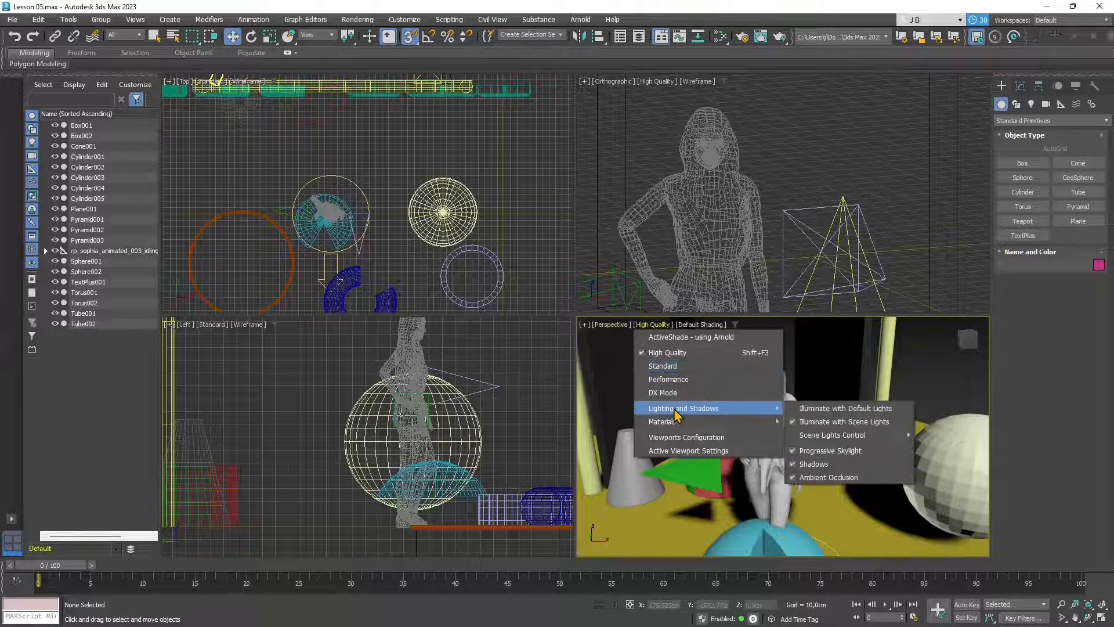
{"action": "mouse_move", "coordinate": [672, 425]}
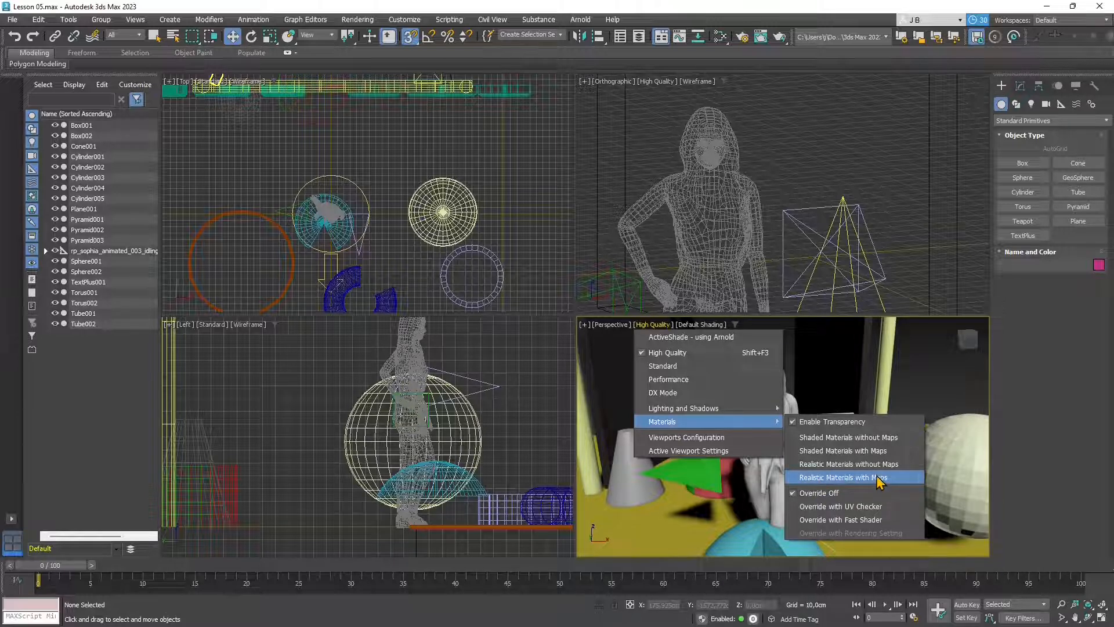
{"action": "left_click", "coordinate": [847, 466]}
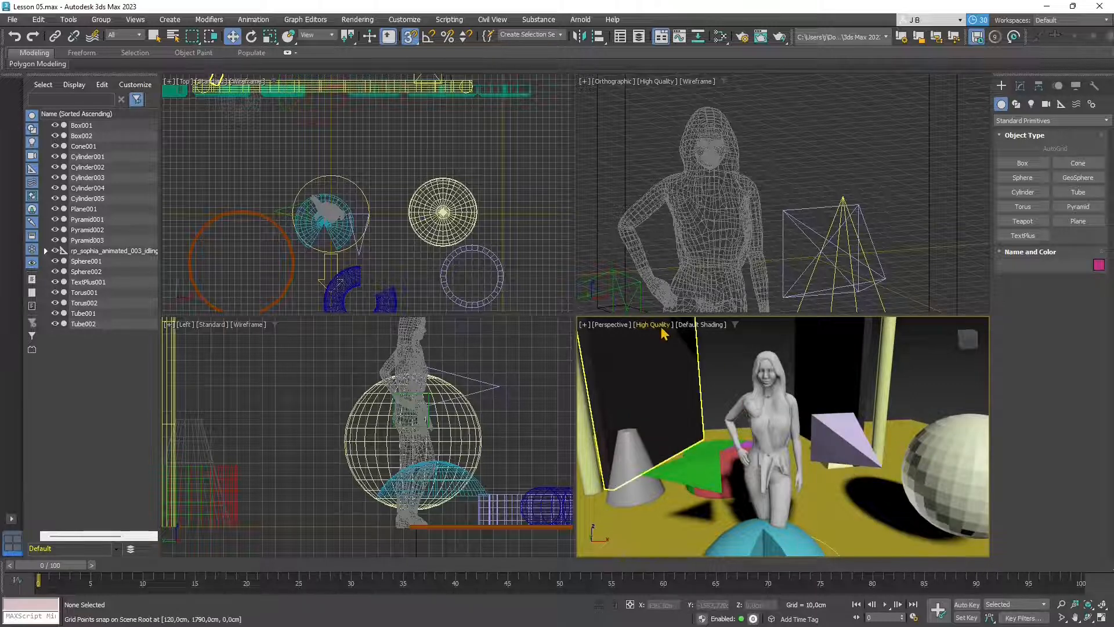
{"action": "left_click", "coordinate": [661, 326]}
{"action": "mouse_move", "coordinate": [707, 422]}
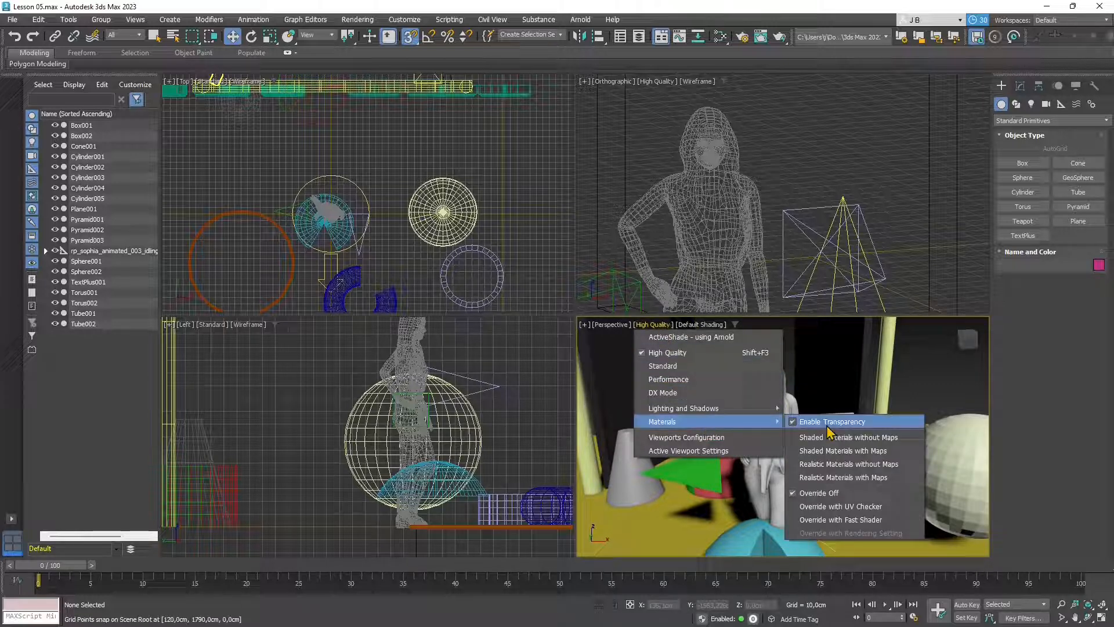
{"action": "left_click", "coordinate": [879, 478]}
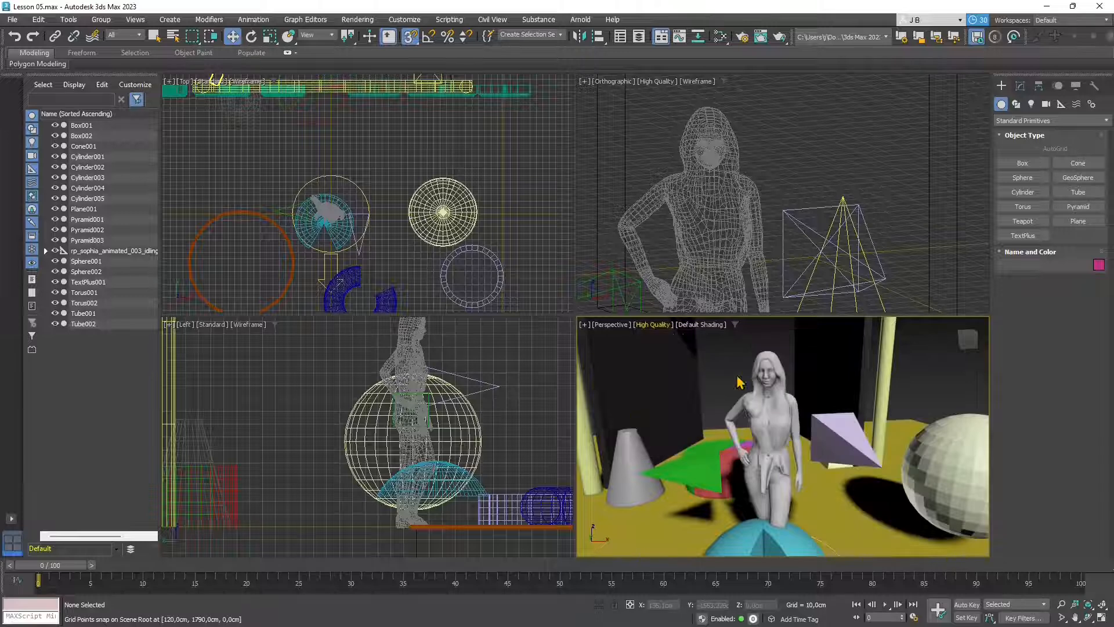
- Move the cyan hemisphere to the left side of the floor and deselect it
{"action": "scroll", "coordinate": [778, 435], "scroll_direction": "down", "scroll_amount": 5}
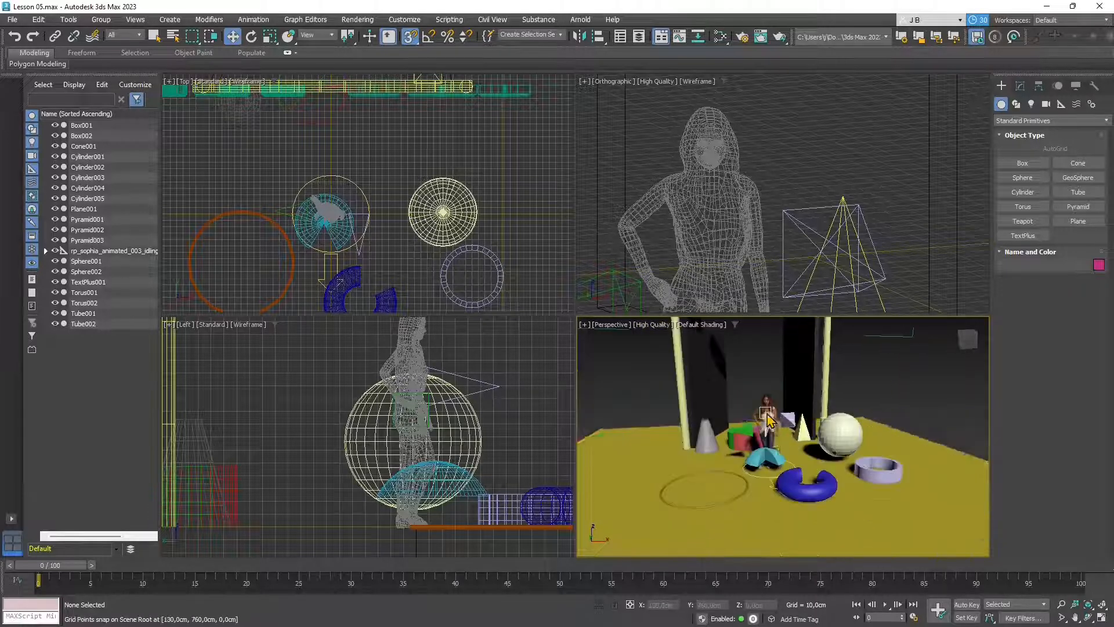
{"action": "scroll", "coordinate": [780, 472], "scroll_direction": "up", "scroll_amount": 2}
{"action": "left_click", "coordinate": [780, 472]}
{"action": "left_click_drag", "start_coordinate": [780, 471], "coordinate": [634, 477]}
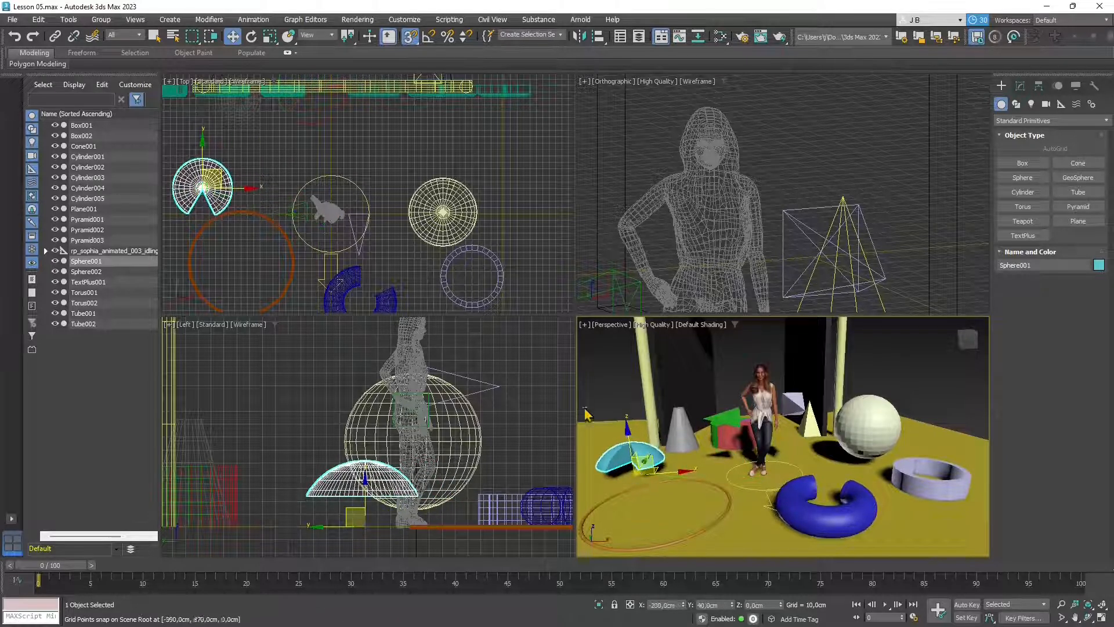
{"action": "left_click", "coordinate": [594, 395]}
- Orbit the perspective view around the scene and return to plain object selection
{"action": "scroll", "coordinate": [709, 433], "scroll_direction": "up", "scroll_amount": 4}
{"action": "scroll", "coordinate": [827, 434], "scroll_direction": "down", "scroll_amount": 6}
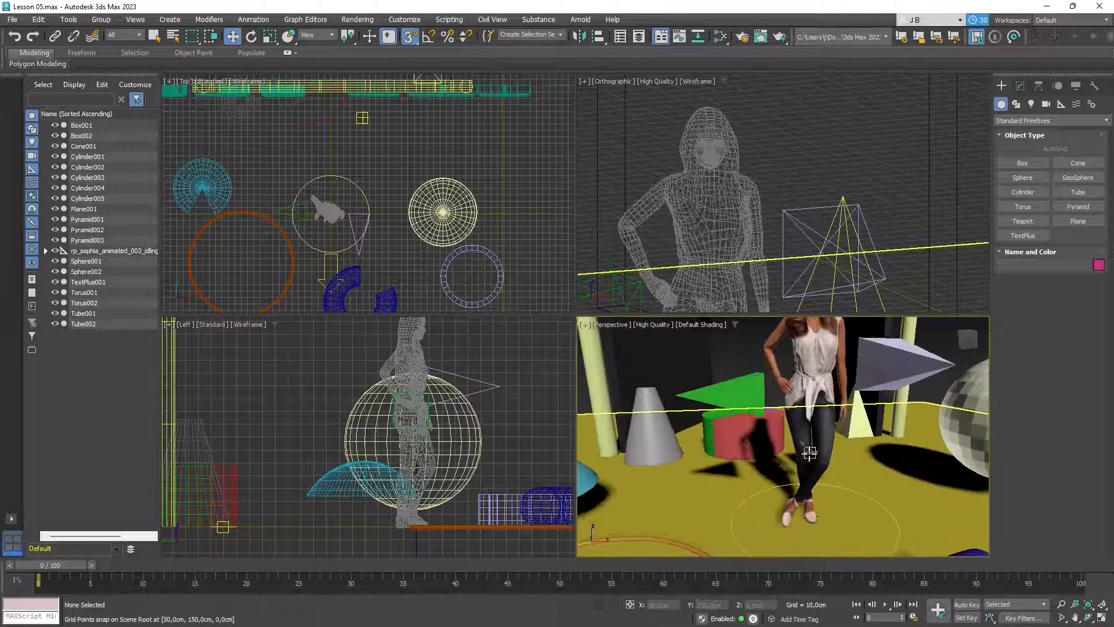
{"action": "middle_click_drag", "start_coordinate": [807, 460], "coordinate": [794, 444], "text": "alt"}
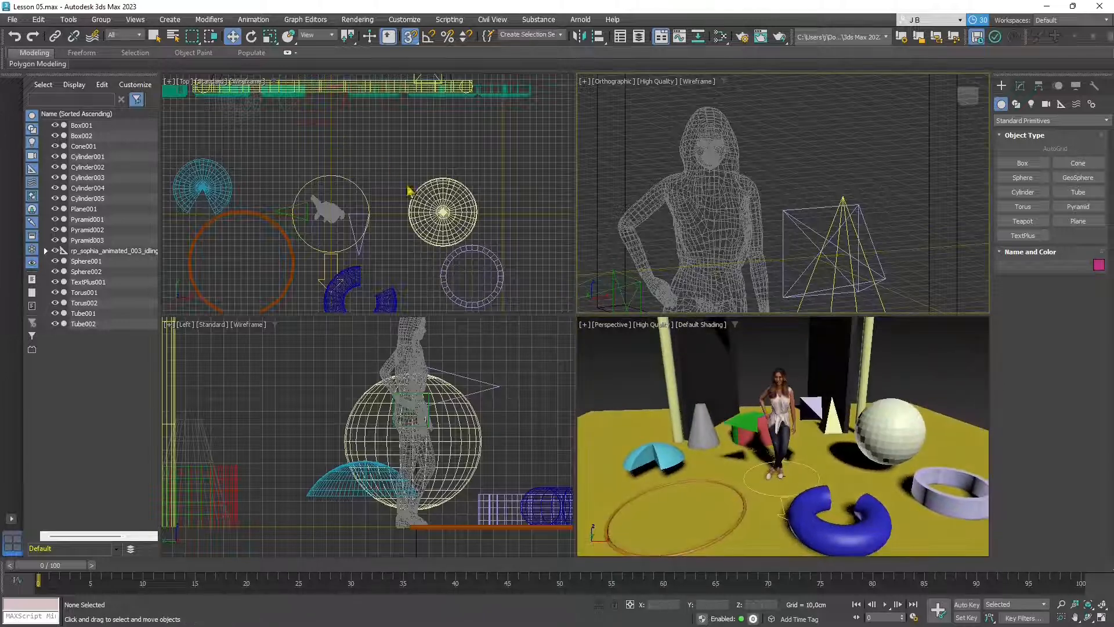
{"action": "left_click", "coordinate": [444, 348]}
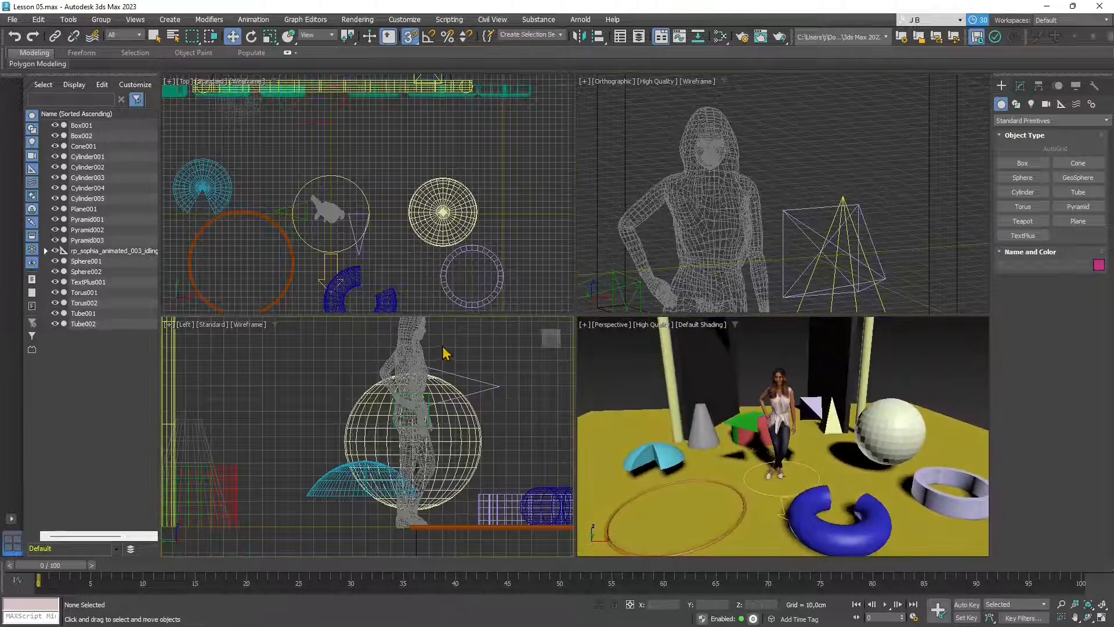
{"action": "scroll", "coordinate": [817, 448], "scroll_direction": "up", "scroll_amount": 6}
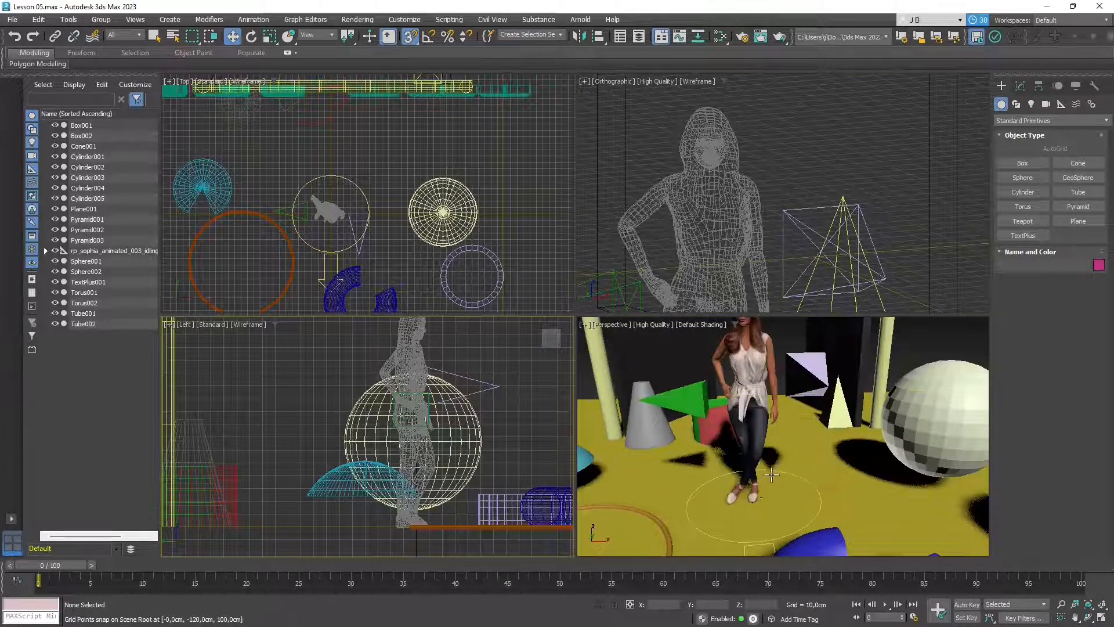
{"action": "middle_click_drag", "start_coordinate": [758, 484], "coordinate": [769, 481], "text": "alt"}
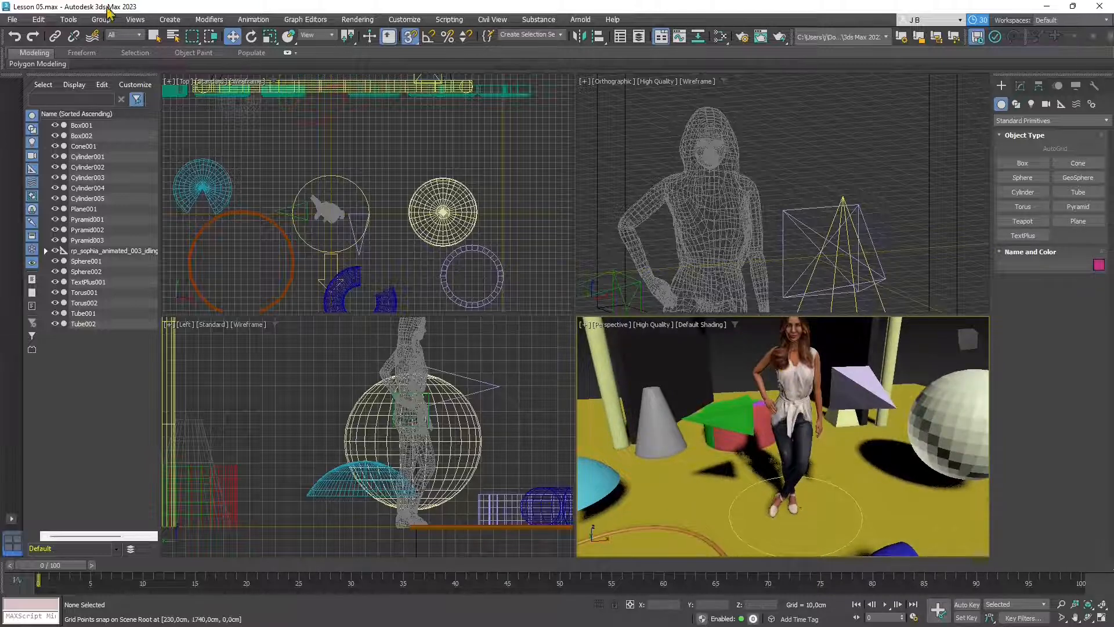
{"action": "left_click", "coordinate": [152, 36]}
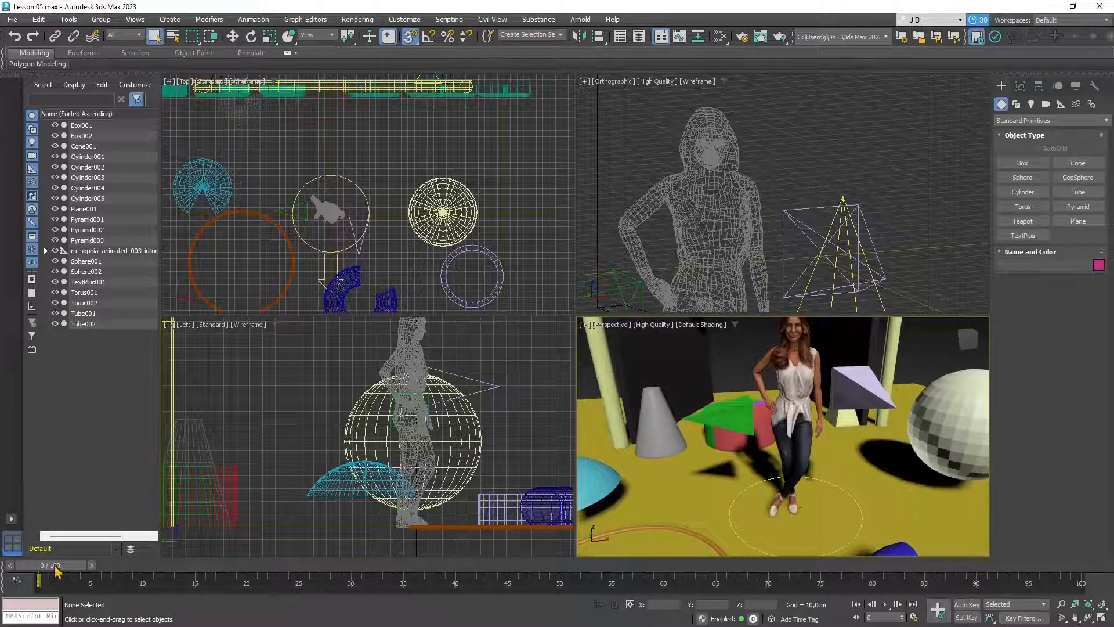
- Scrub the character animation to frame 44 and back to 0, then orbit to review the floor
{"action": "left_click_drag", "start_coordinate": [55, 566], "coordinate": [35, 548]}
{"action": "left_click", "coordinate": [794, 445]}
{"action": "scroll", "coordinate": [794, 445], "scroll_direction": "down", "scroll_amount": 5}
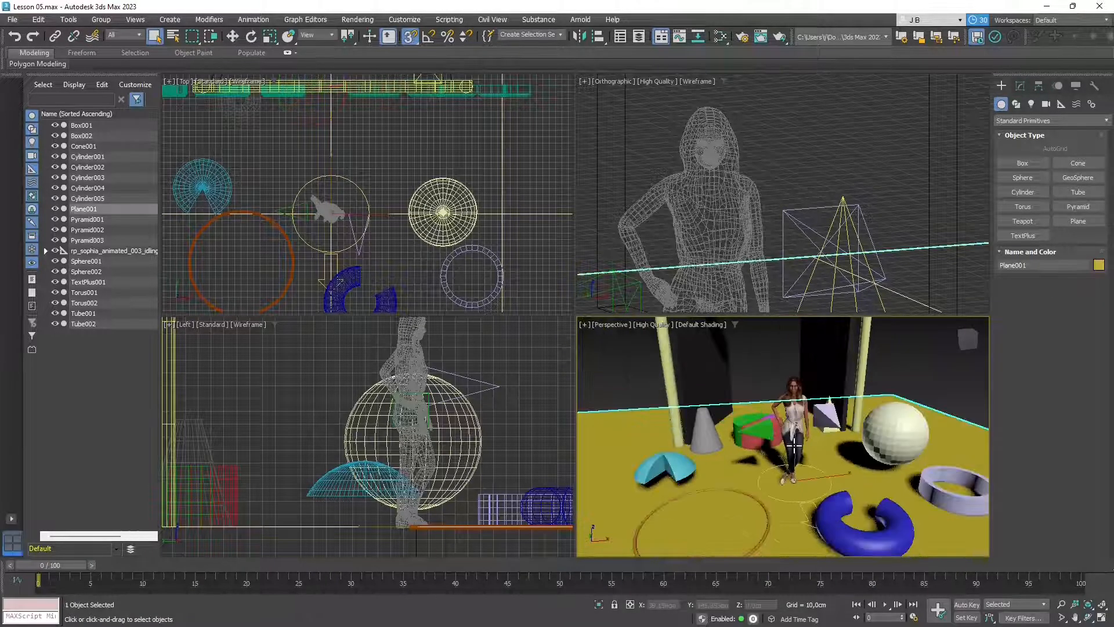
{"action": "middle_click_drag", "start_coordinate": [794, 445], "coordinate": [750, 491], "text": "alt"}
{"action": "scroll", "coordinate": [810, 459], "scroll_direction": "down", "scroll_amount": 3}
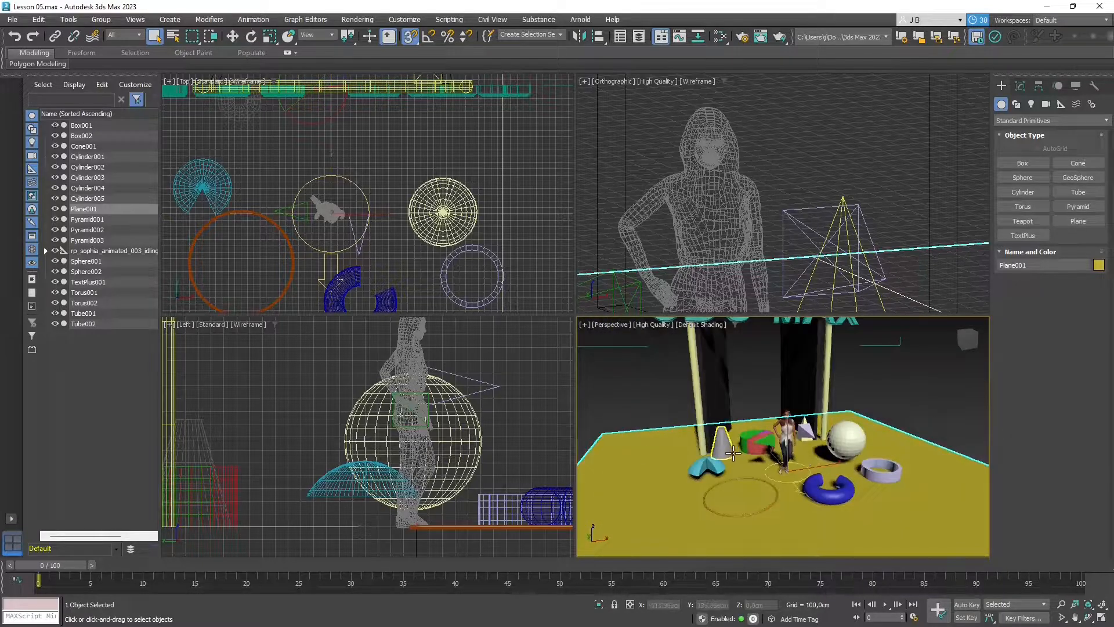
{"action": "scroll", "coordinate": [756, 494], "scroll_direction": "up", "scroll_amount": 2}
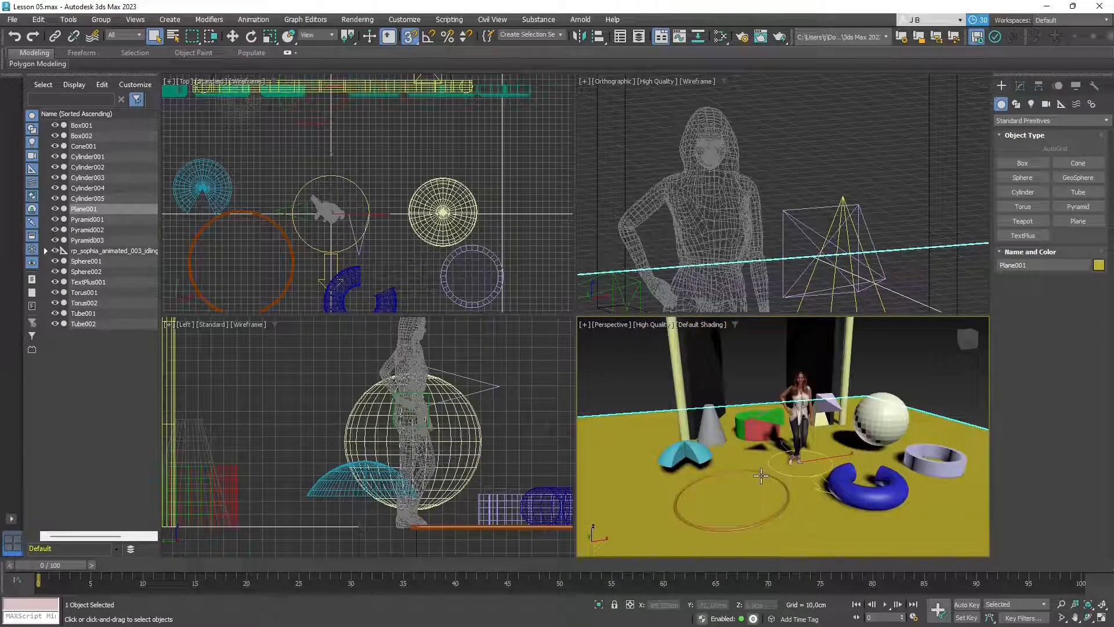
{"action": "middle_click_drag", "start_coordinate": [786, 430], "coordinate": [809, 439], "text": "alt"}
{"action": "middle_click_drag", "start_coordinate": [898, 462], "coordinate": [885, 450], "text": "alt"}
{"action": "left_click", "coordinate": [776, 373]}
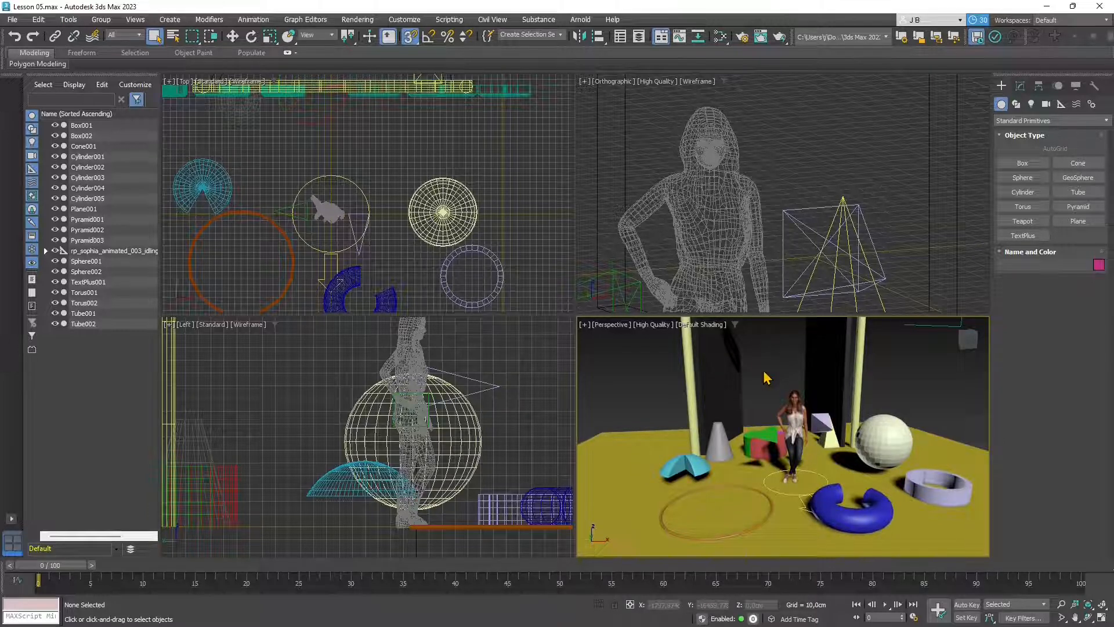
{"action": "scroll", "coordinate": [786, 448], "scroll_direction": "up", "scroll_amount": 3}
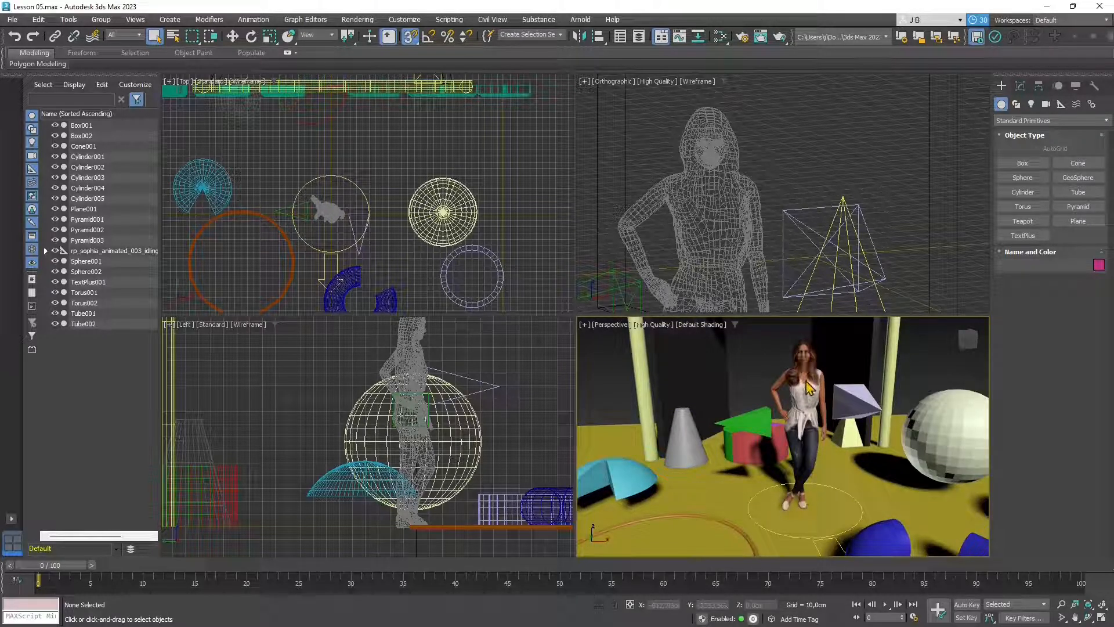
- Maximize the Perspective viewport and frame the whole scene, including the arch and 3DS MAX text
{"action": "left_click", "coordinate": [1101, 618]}
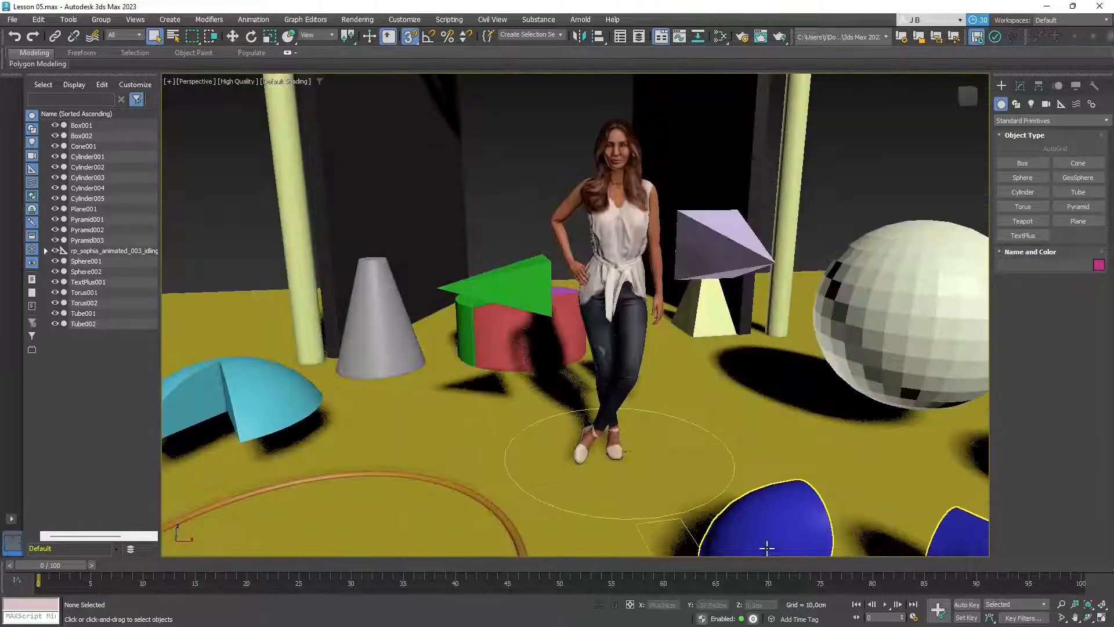
{"action": "middle_click_drag", "start_coordinate": [766, 547], "coordinate": [634, 406], "text": "alt"}
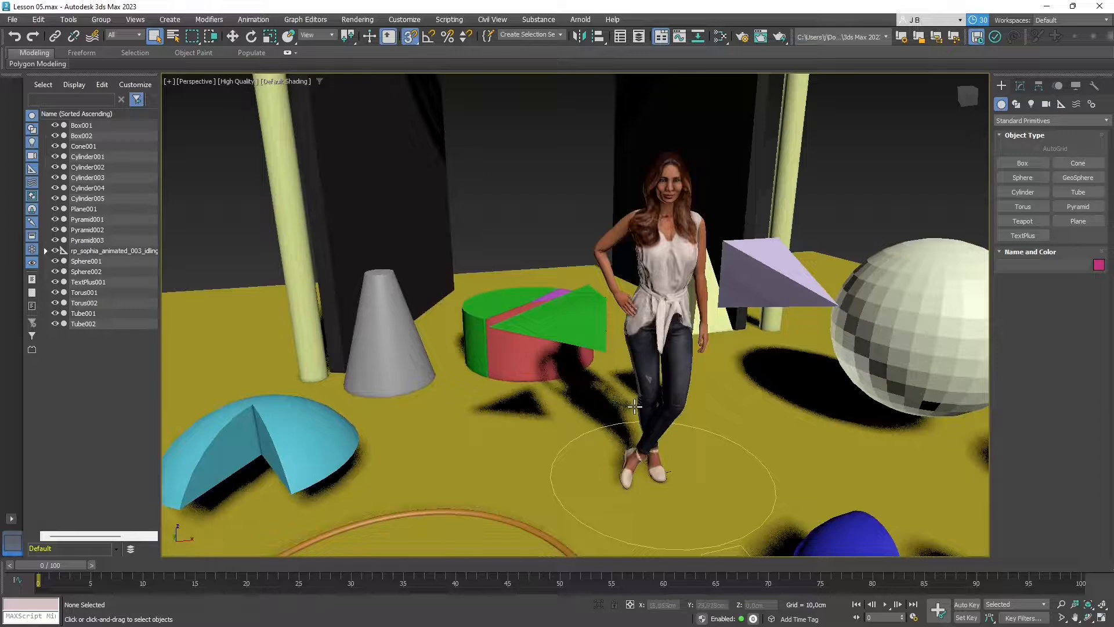
{"action": "scroll", "coordinate": [583, 332], "scroll_direction": "down", "scroll_amount": 6}
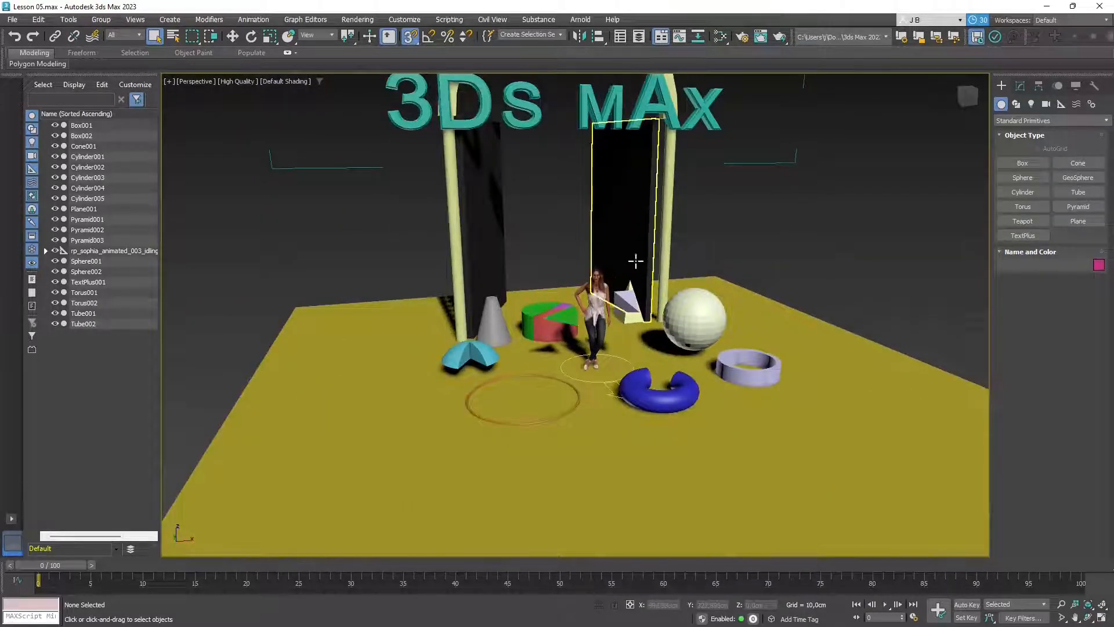
{"action": "mouse_move", "coordinate": [634, 258]}
{"action": "middle_mouse_down", "text": "alt"}
{"action": "mouse_move", "coordinate": [646, 269]}
{"action": "mouse_move", "coordinate": [638, 257]}
{"action": "mouse_move", "coordinate": [649, 256]}
{"action": "middle_mouse_up", "text": "alt"}
{"action": "middle_click_drag", "start_coordinate": [792, 267], "coordinate": [796, 318], "text": "alt"}
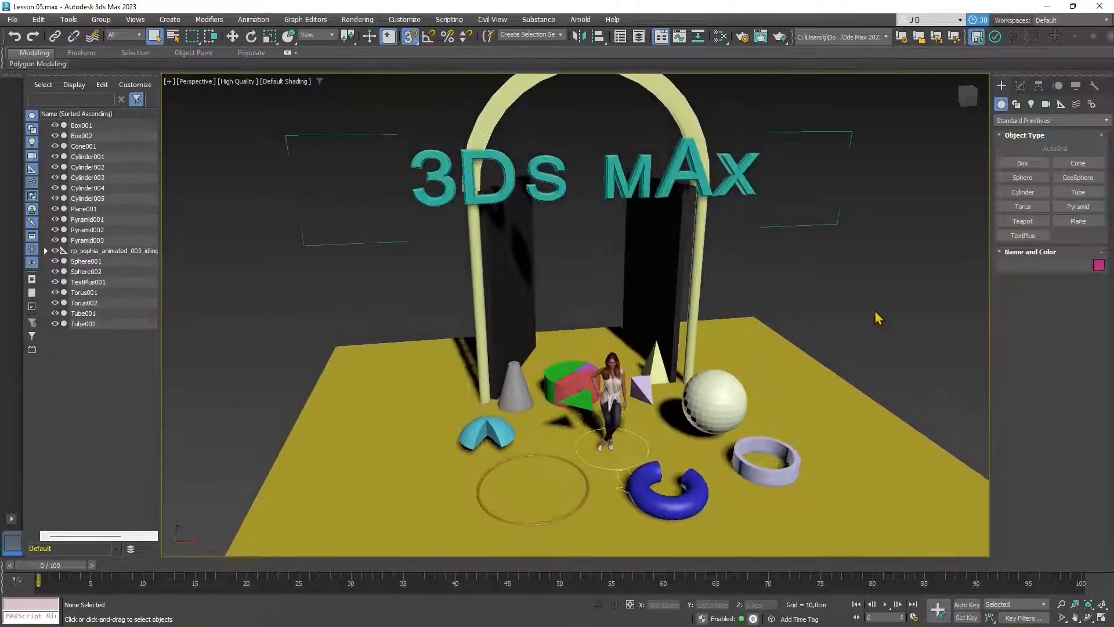
{"action": "mouse_move", "coordinate": [751, 350]}
{"action": "middle_mouse_down"}
{"action": "mouse_move", "coordinate": [754, 333]}
{"action": "mouse_move", "coordinate": [756, 363]}
{"action": "middle_mouse_up"}
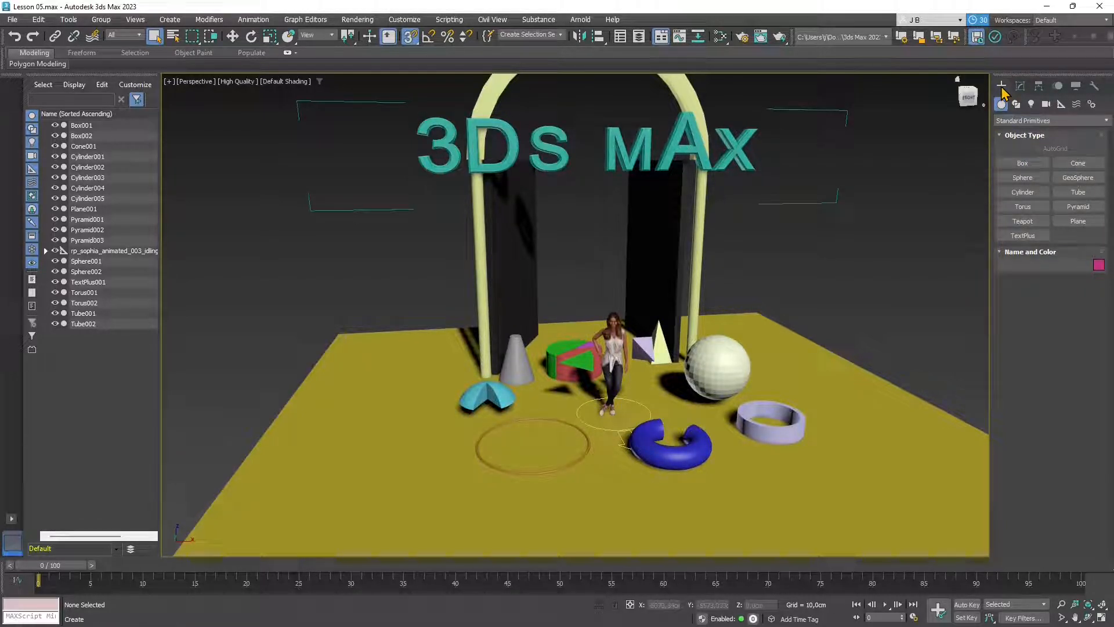
- Create a Hedra extended primitive near the floor's right edge
{"action": "left_click", "coordinate": [1023, 122]}
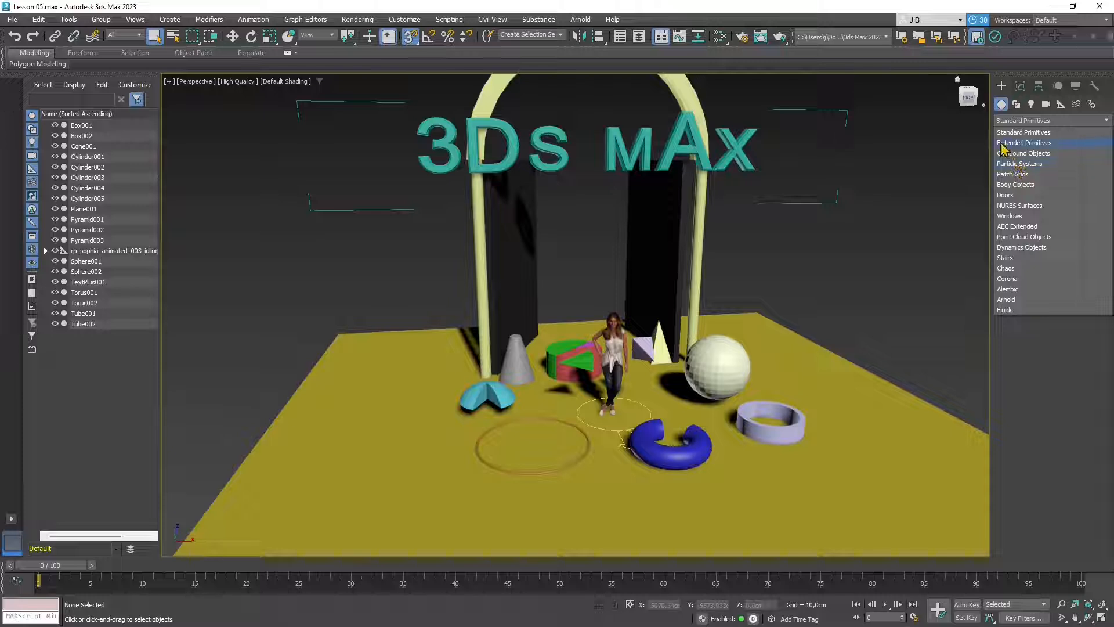
{"action": "left_click", "coordinate": [1023, 144]}
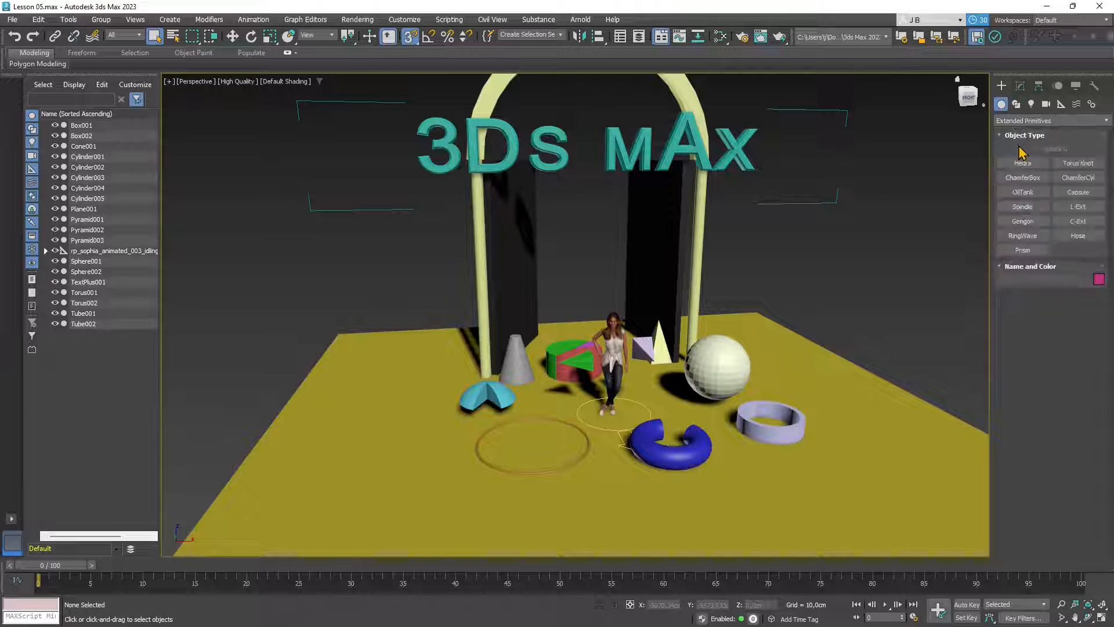
{"action": "left_click", "coordinate": [1022, 162]}
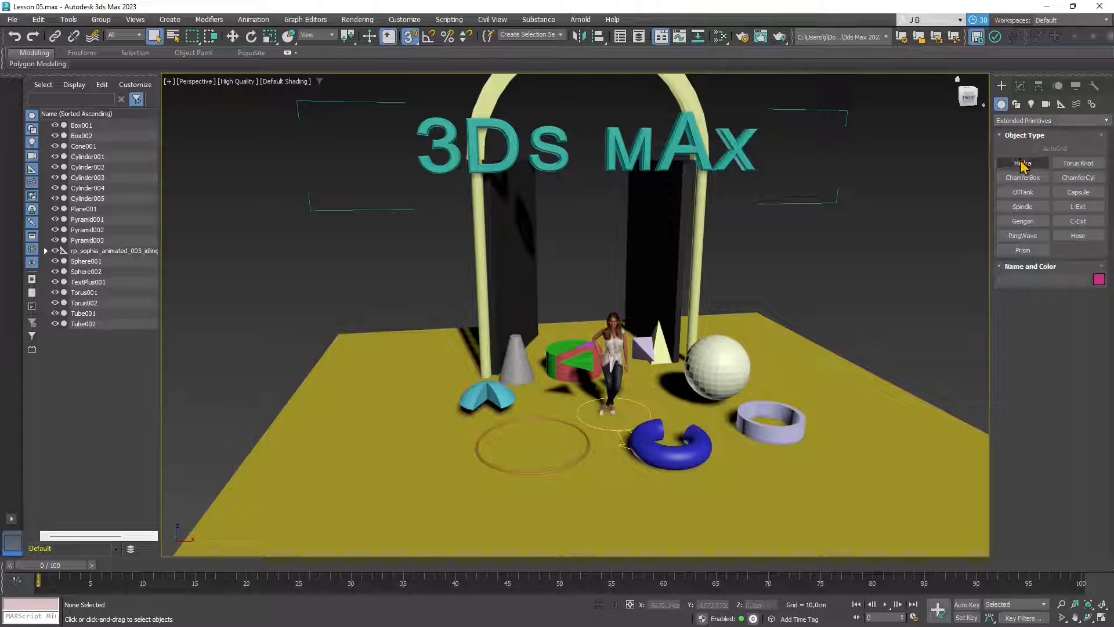
{"action": "mouse_move", "coordinate": [798, 341]}
{"action": "left_mouse_down"}
{"action": "mouse_move", "coordinate": [758, 311]}
{"action": "mouse_move", "coordinate": [787, 328]}
{"action": "mouse_move", "coordinate": [777, 322]}
{"action": "mouse_move", "coordinate": [813, 253]}
{"action": "mouse_move", "coordinate": [804, 321]}
{"action": "left_mouse_up"}
{"action": "key", "text": "w"}
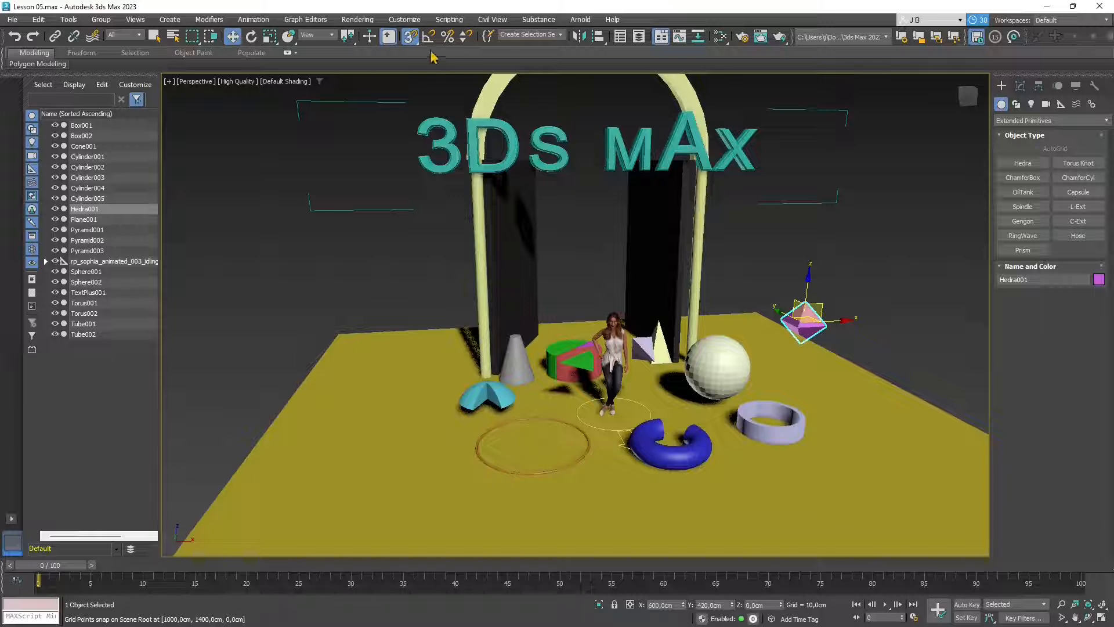
- With grid snap off, raise the Hedra above the floor and tilt it
{"action": "left_click", "coordinate": [410, 36]}
{"action": "mouse_move", "coordinate": [806, 292]}
{"action": "left_mouse_down"}
{"action": "mouse_move", "coordinate": [821, 232]}
{"action": "mouse_move", "coordinate": [824, 274]}
{"action": "mouse_move", "coordinate": [833, 288]}
{"action": "mouse_move", "coordinate": [838, 267]}
{"action": "mouse_move", "coordinate": [841, 282]}
{"action": "left_mouse_up"}
{"action": "key", "text": "e"}
{"action": "left_click_drag", "start_coordinate": [786, 252], "coordinate": [811, 229]}
{"action": "key", "text": "r"}
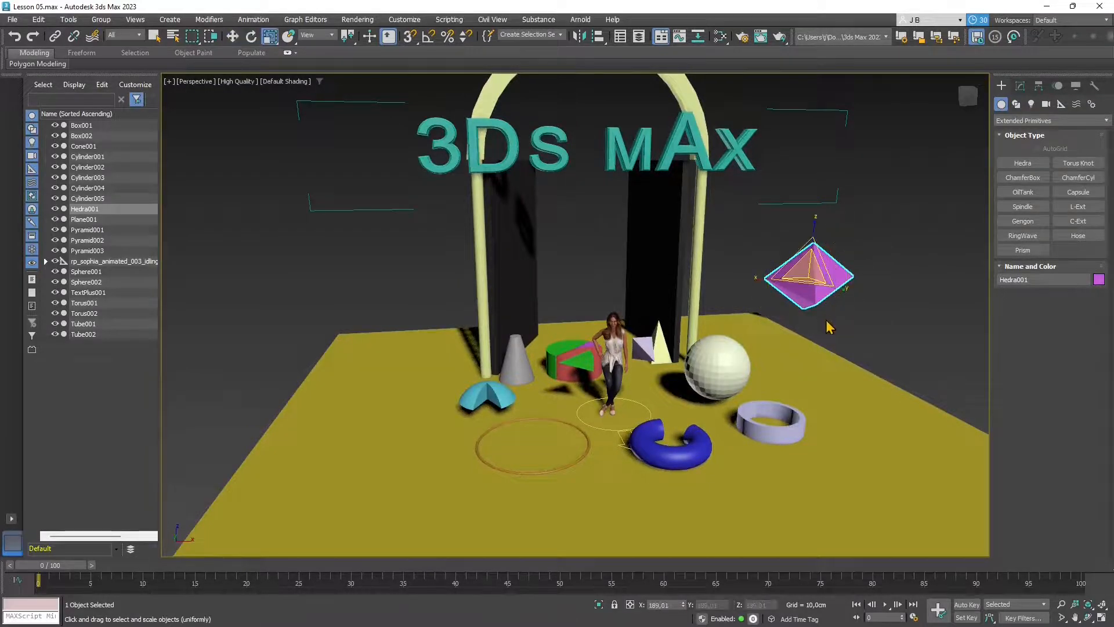
- Leave angle snap off, deselect the Hedra and pick the Torus Knot tool
{"action": "key", "text": "a"}
{"action": "key", "text": "s"}
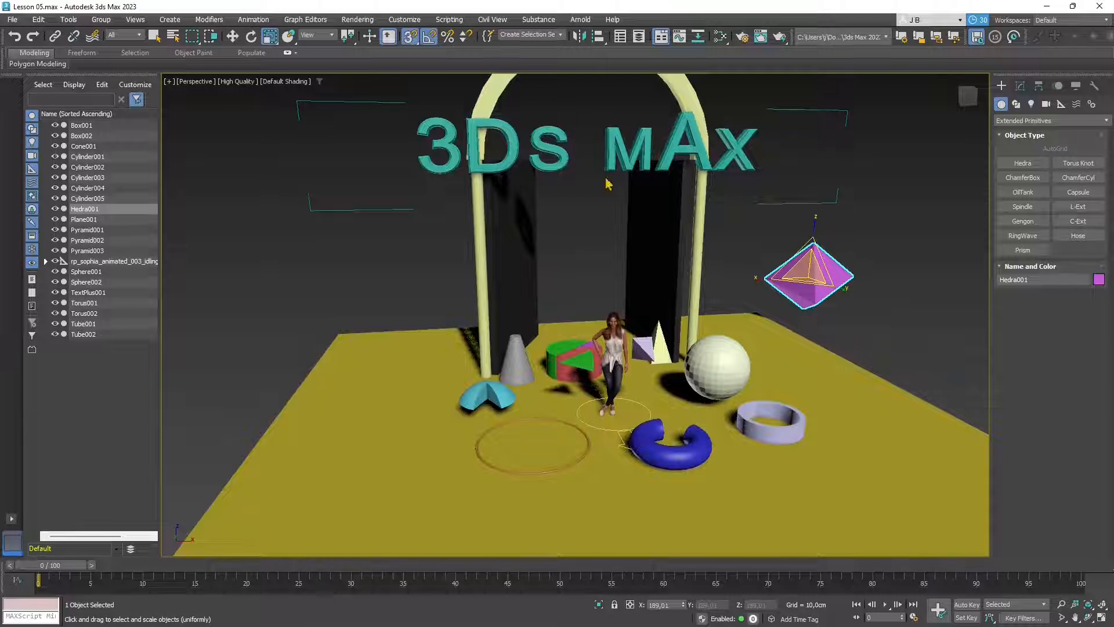
{"action": "key", "text": "a"}
{"action": "key", "text": "a"}
{"action": "key", "text": "a"}
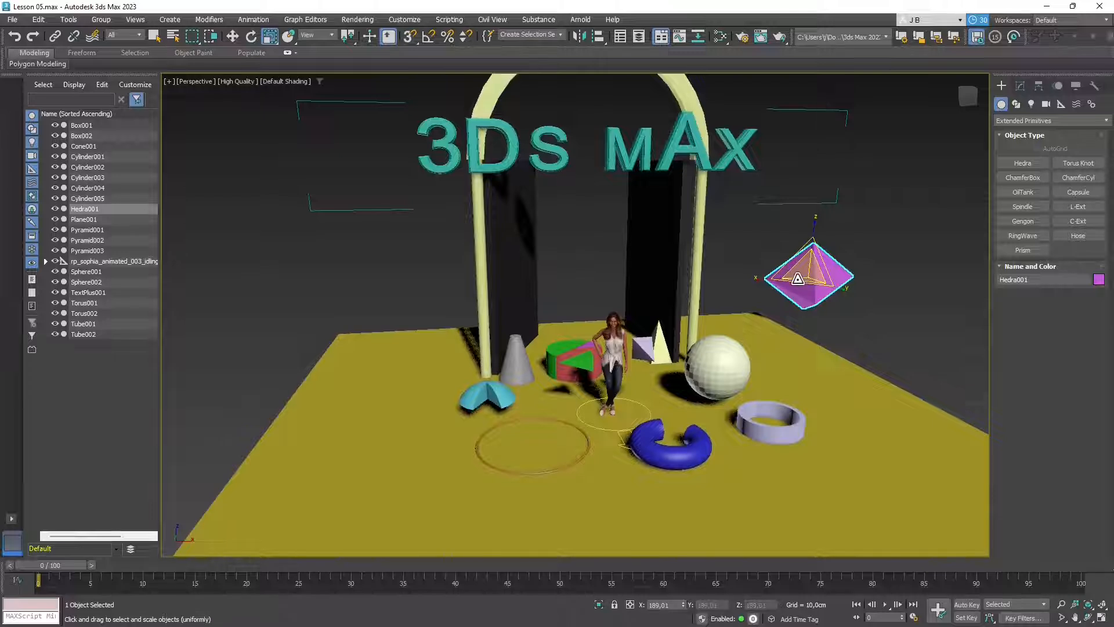
{"action": "left_click", "coordinate": [887, 335]}
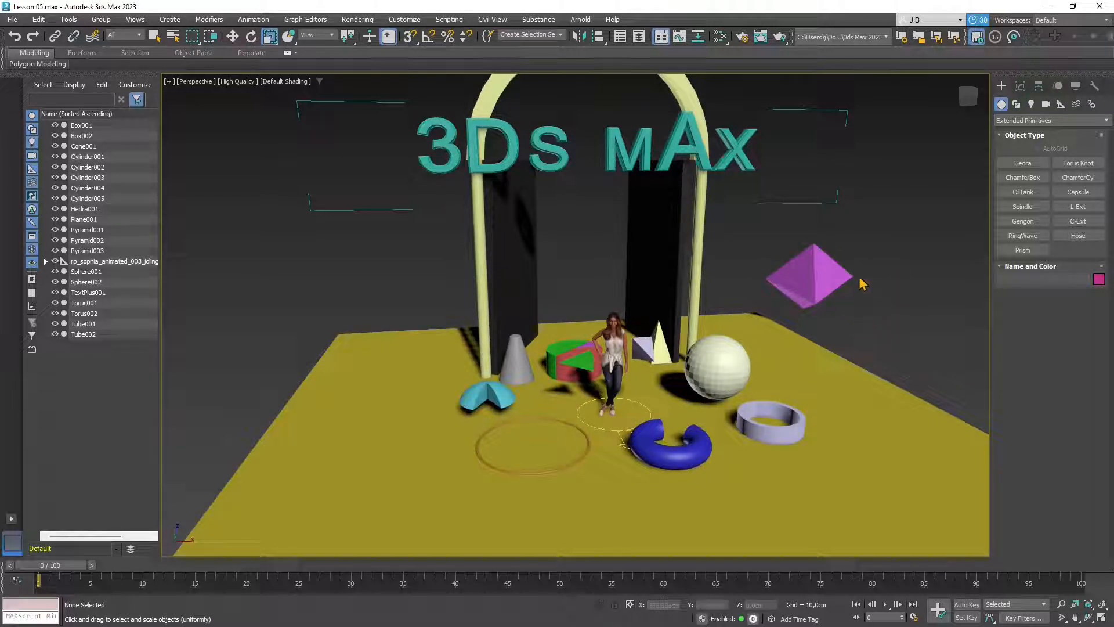
{"action": "left_click", "coordinate": [1071, 164]}
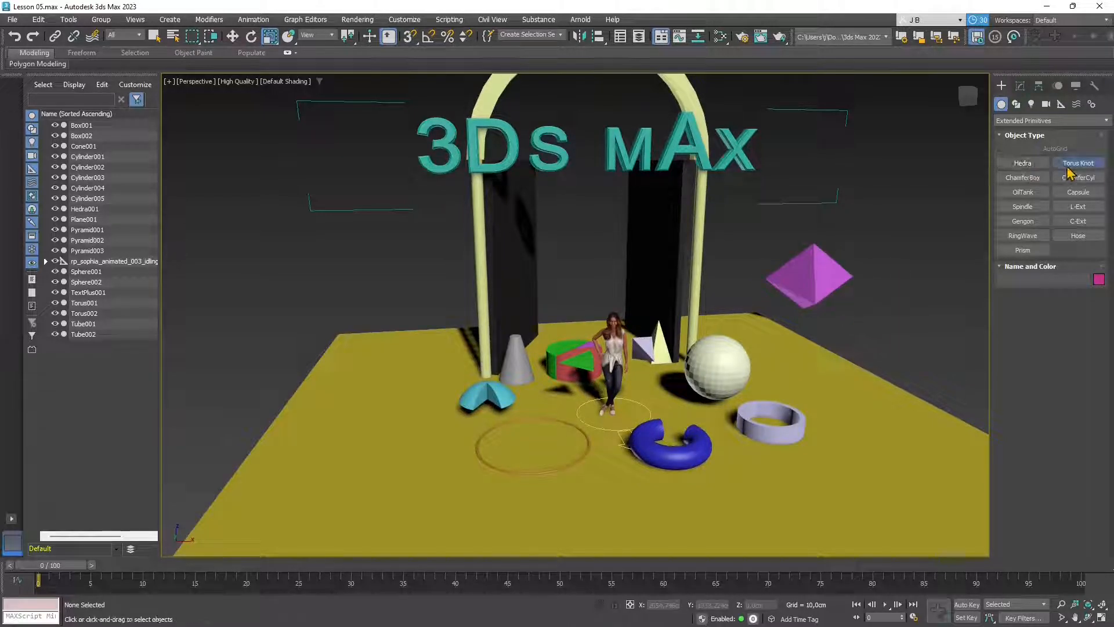
- Drag out a torus knot at the scene's left with a 16.735 cm tube thickness
{"action": "left_click_drag", "start_coordinate": [304, 323], "coordinate": [308, 326]}
{"action": "left_click", "coordinate": [311, 319]}
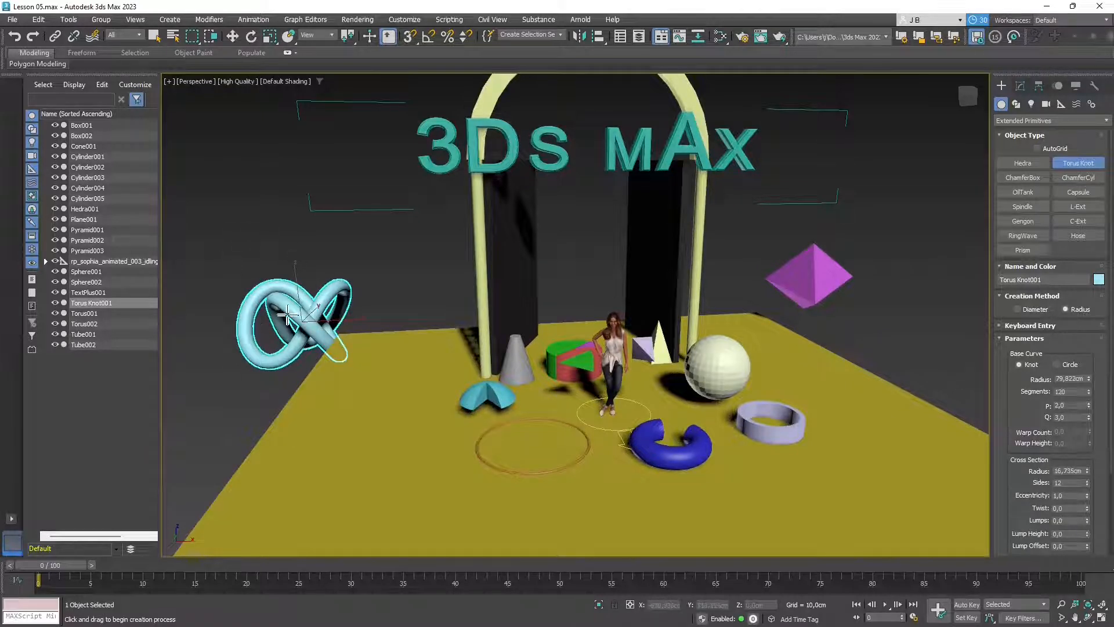
{"action": "left_click", "coordinate": [288, 314]}
- Set the knot's base radius to 101.373 cm, P to 3.25 and Q to 11.75
{"action": "left_click_drag", "start_coordinate": [1089, 381], "coordinate": [1086, 359]}
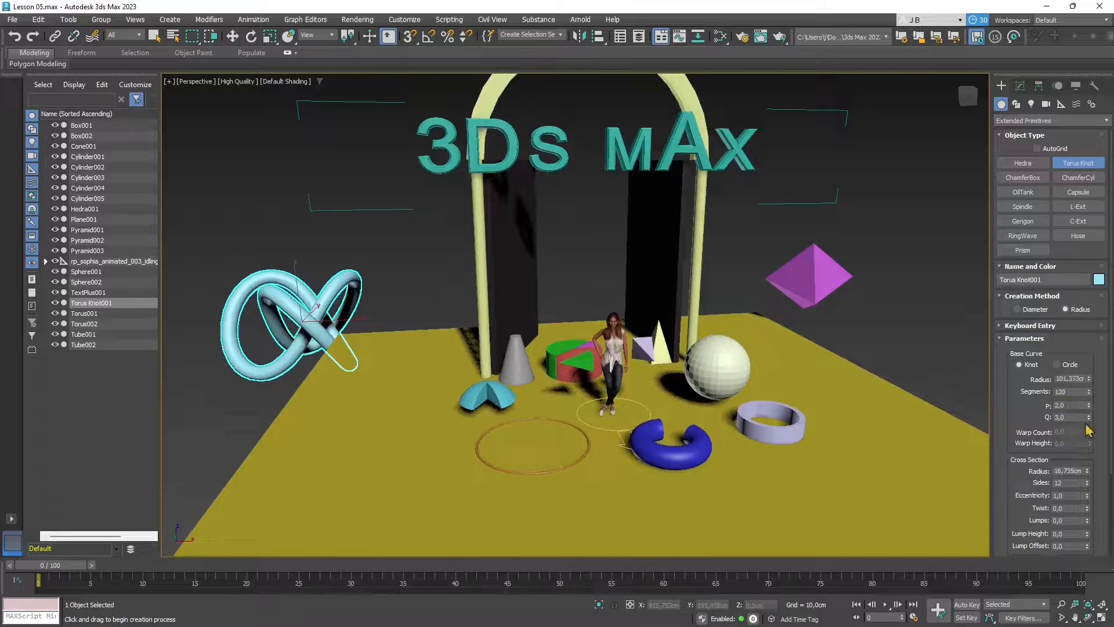
{"action": "mouse_move", "coordinate": [1089, 406]}
{"action": "left_mouse_down"}
{"action": "mouse_move", "coordinate": [1091, 388]}
{"action": "mouse_move", "coordinate": [1094, 409]}
{"action": "mouse_move", "coordinate": [1091, 400]}
{"action": "left_mouse_up"}
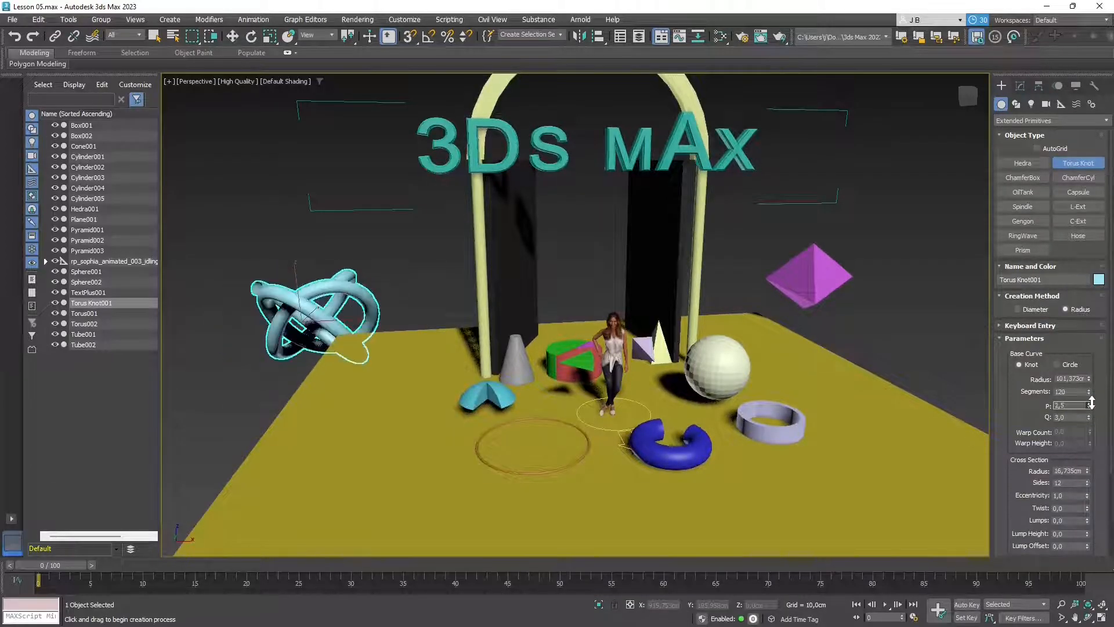
{"action": "left_click_drag", "start_coordinate": [1090, 400], "coordinate": [1108, 314]}
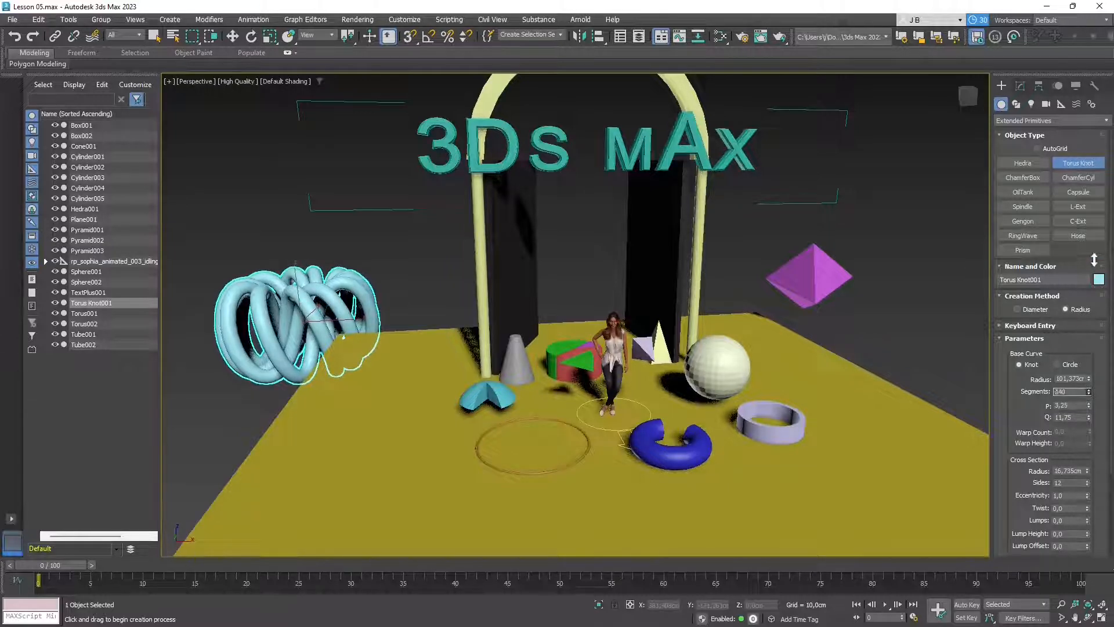
- Adjust the knot's segment count, settling on 384 segments
{"action": "left_click_drag", "start_coordinate": [1093, 260], "coordinate": [1093, 259]}
{"action": "scroll", "coordinate": [1062, 396], "scroll_direction": "down", "scroll_amount": 2}
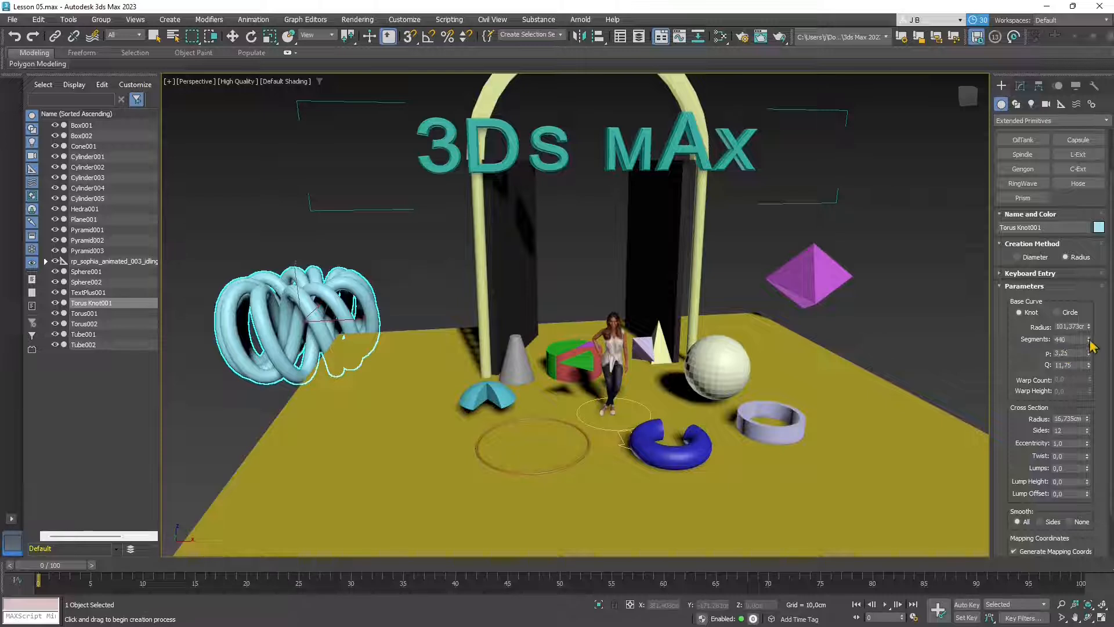
{"action": "left_click_drag", "start_coordinate": [1089, 343], "coordinate": [1090, 313]}
{"action": "left_click_drag", "start_coordinate": [1088, 343], "coordinate": [1096, 363]}
{"action": "left_click_drag", "start_coordinate": [1105, 416], "coordinate": [4, 499]}
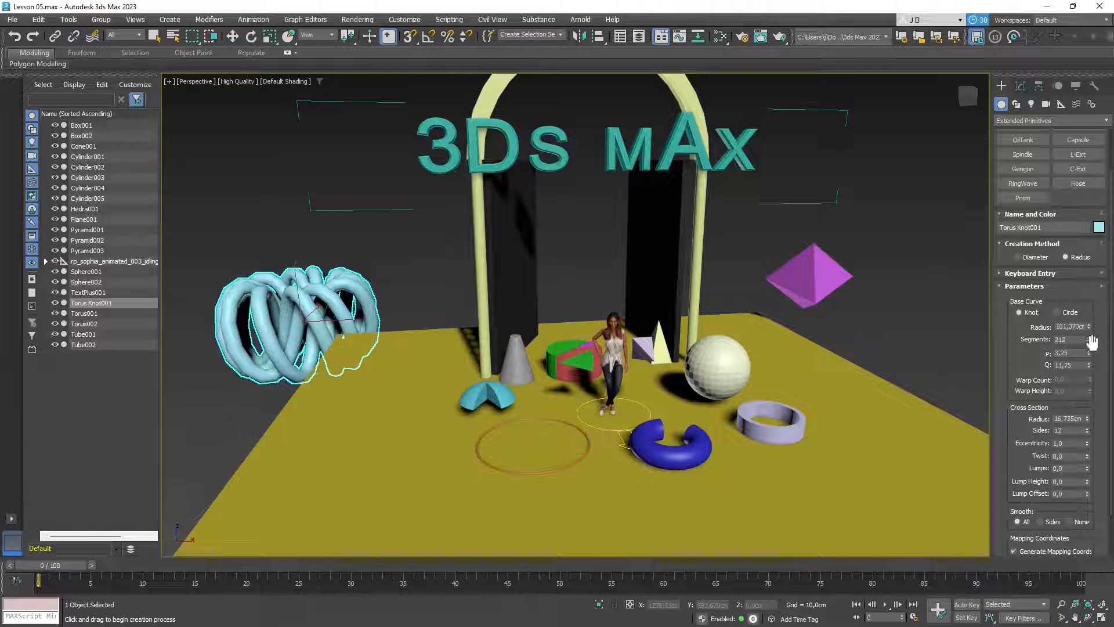
{"action": "left_click_drag", "start_coordinate": [1092, 342], "coordinate": [1090, 325]}
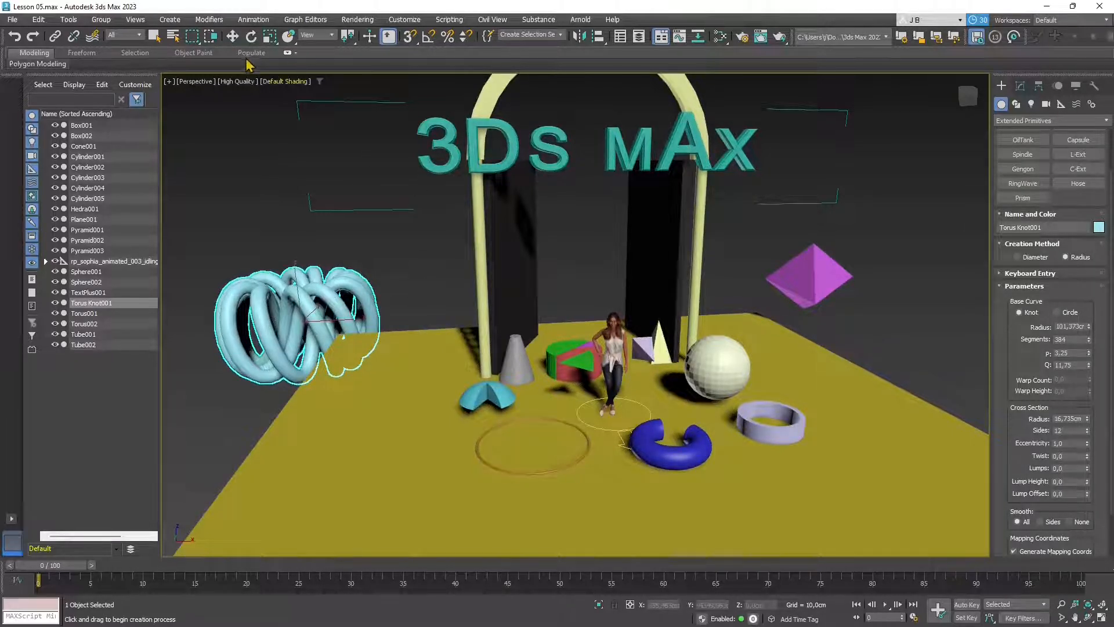
{"action": "left_click", "coordinate": [232, 36]}
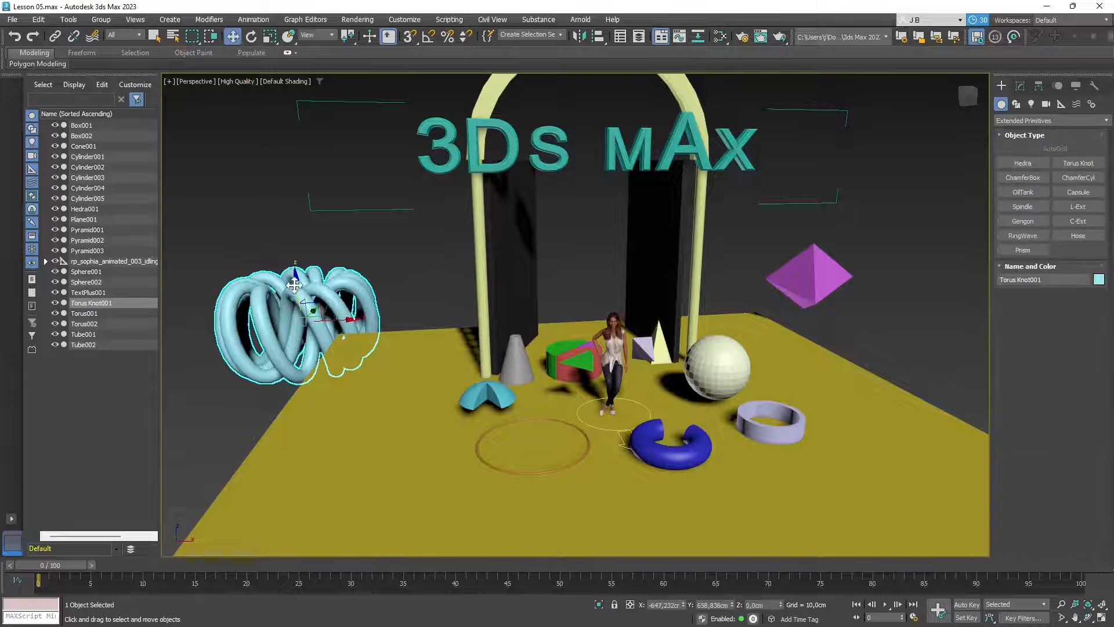
- Lift the torus knot higher and add a chamfer box with a 1.238 cm fillet at front left
{"action": "left_click_drag", "start_coordinate": [294, 285], "coordinate": [287, 229]}
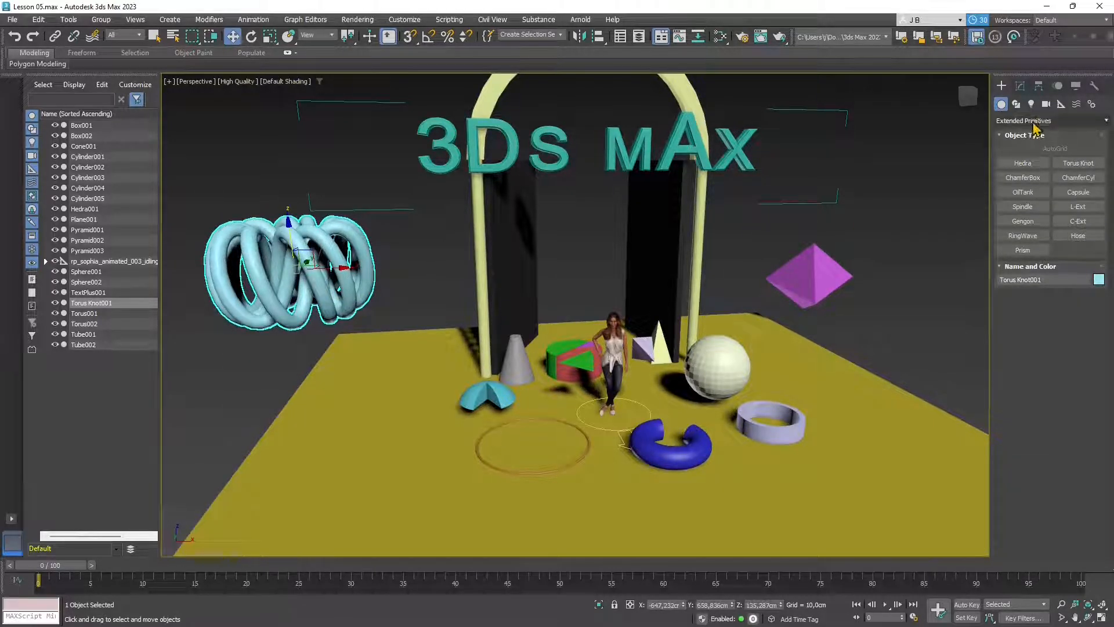
{"action": "left_click", "coordinate": [1027, 178]}
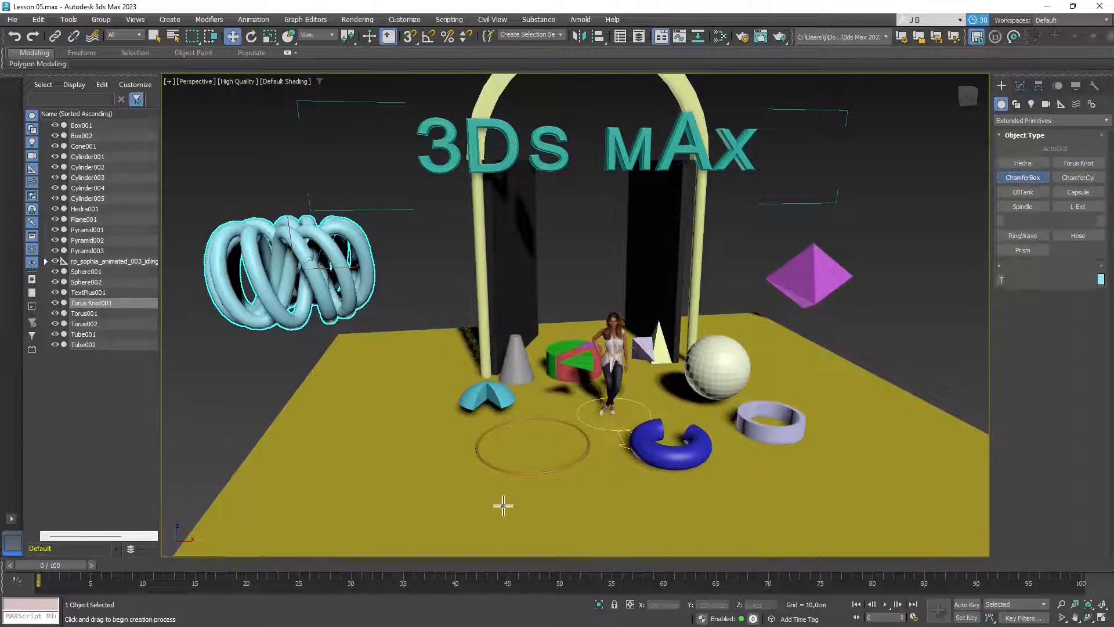
{"action": "left_click_drag", "start_coordinate": [258, 441], "coordinate": [415, 459]}
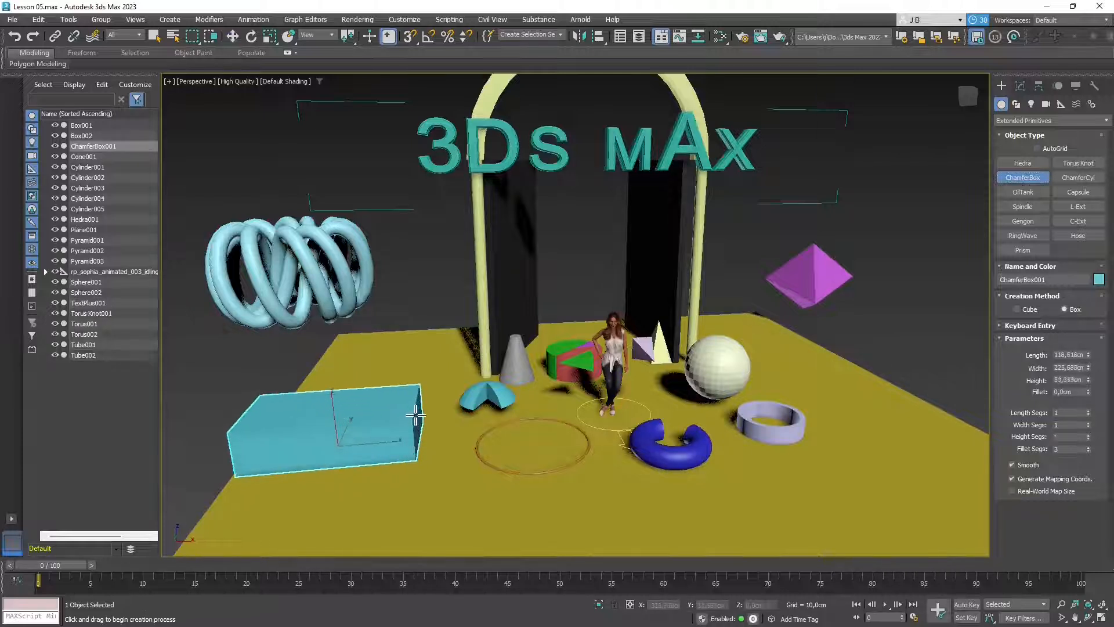
{"action": "left_click", "coordinate": [414, 406]}
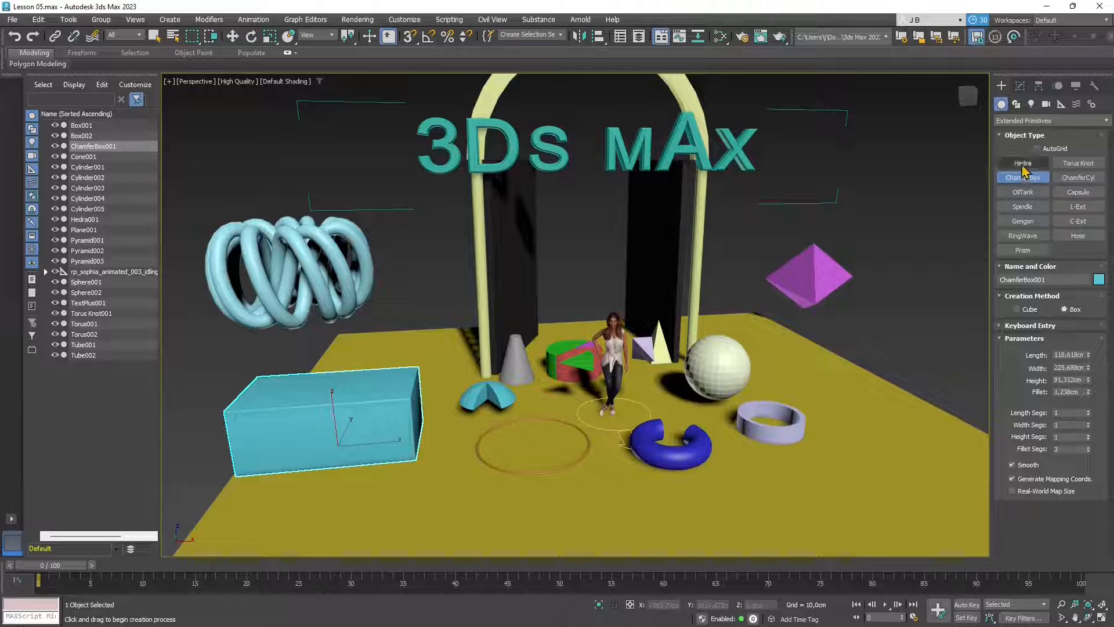
- Switch the creation list to Standard Primitives and select the floor plane
{"action": "left_click", "coordinate": [1044, 120]}
{"action": "left_click", "coordinate": [1024, 130]}
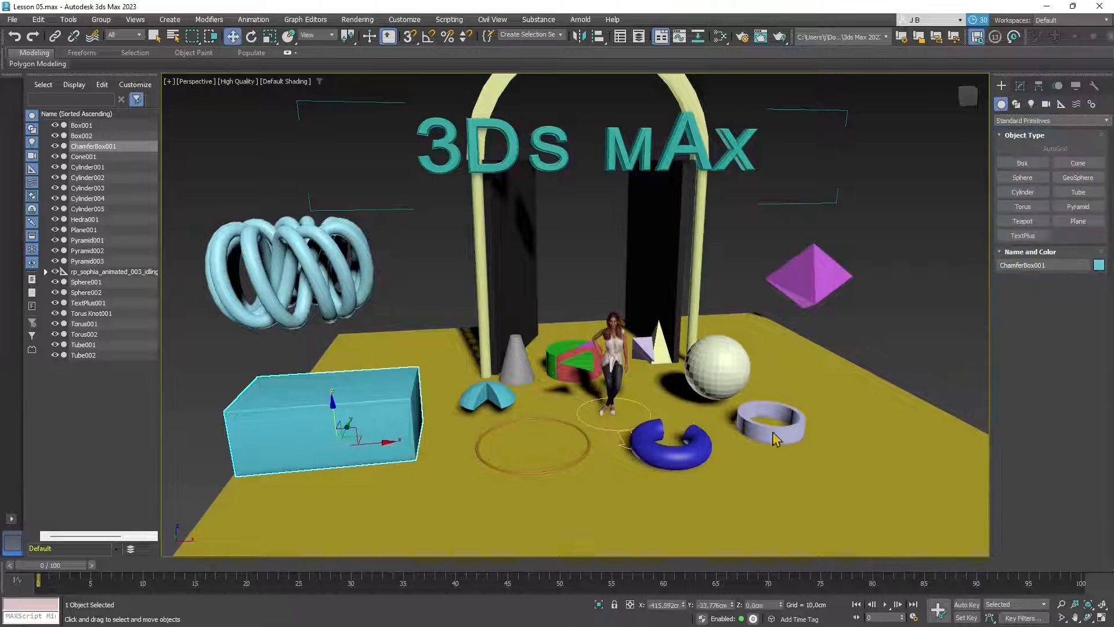
{"action": "left_click", "coordinate": [272, 516]}
- Undo an accidental floor move and draw a box about 97 × 212 × 95 cm before the chamfer box
{"action": "left_click_drag", "start_coordinate": [273, 516], "coordinate": [259, 501]}
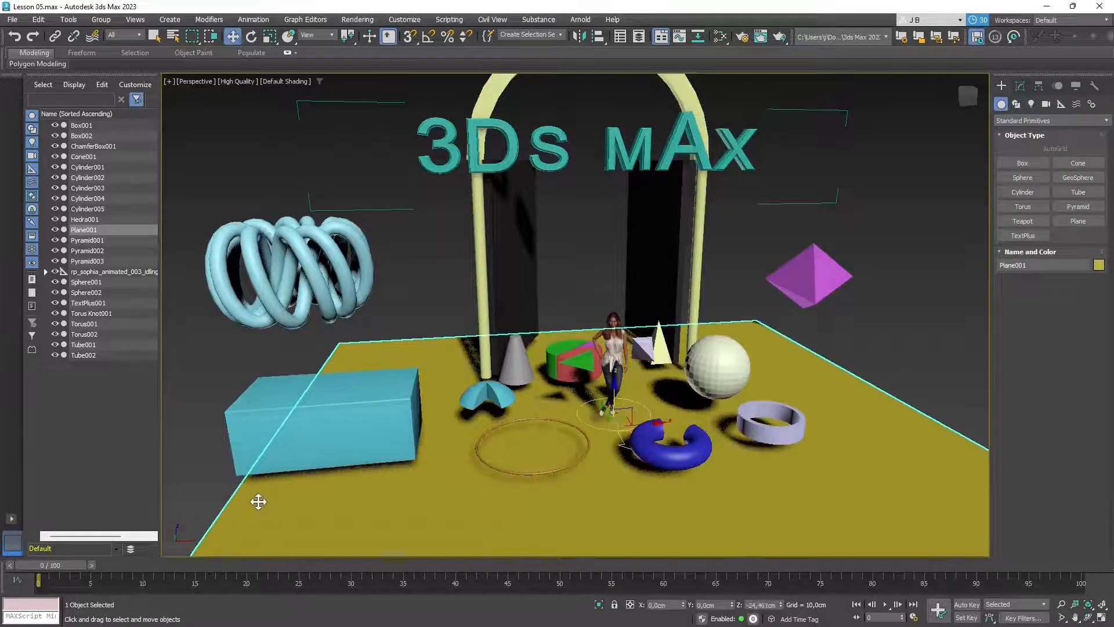
{"action": "key", "text": "ctrl+z"}
{"action": "left_click", "coordinate": [1022, 163]}
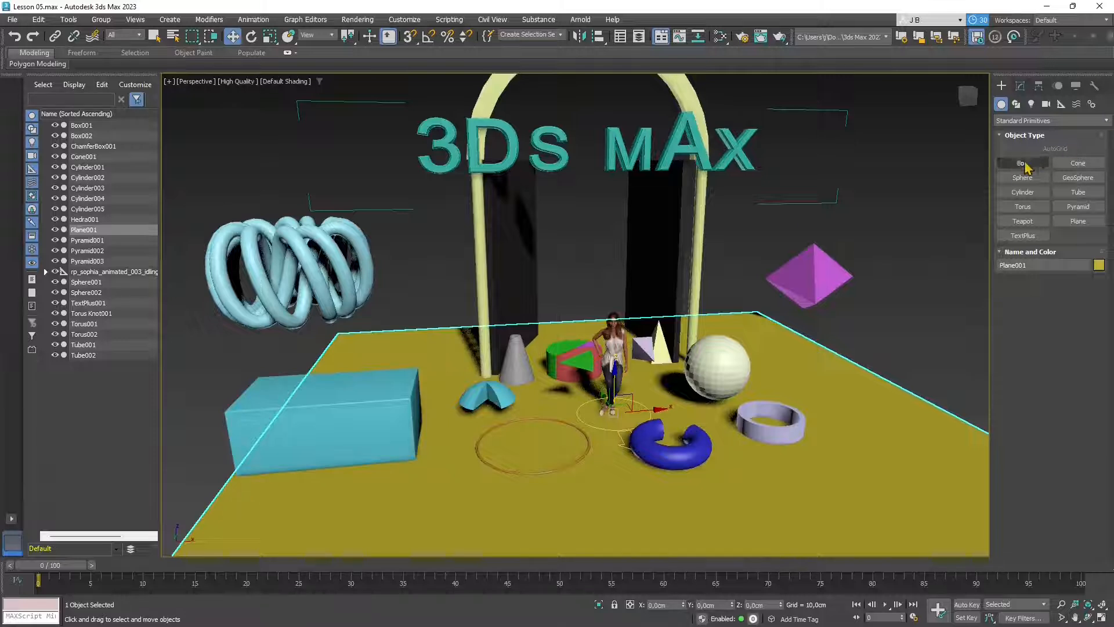
{"action": "left_click", "coordinate": [235, 493]}
{"action": "left_click_drag", "start_coordinate": [236, 493], "coordinate": [406, 519]}
{"action": "left_click", "coordinate": [399, 443]}
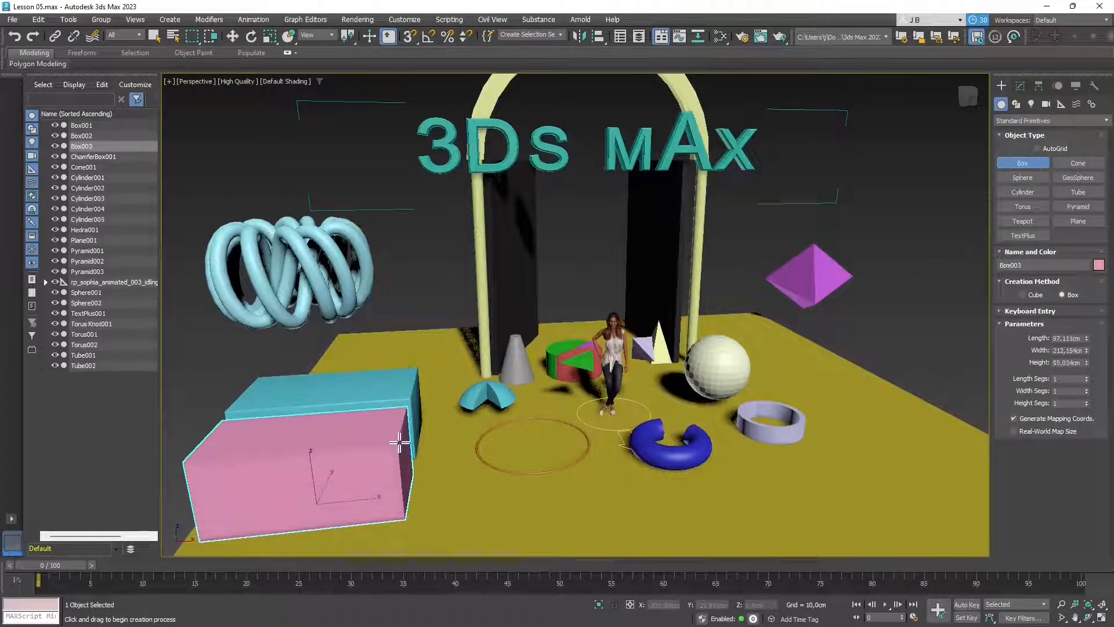
- Colour the new box cyan and clear the selection
{"action": "left_click", "coordinate": [1098, 265]}
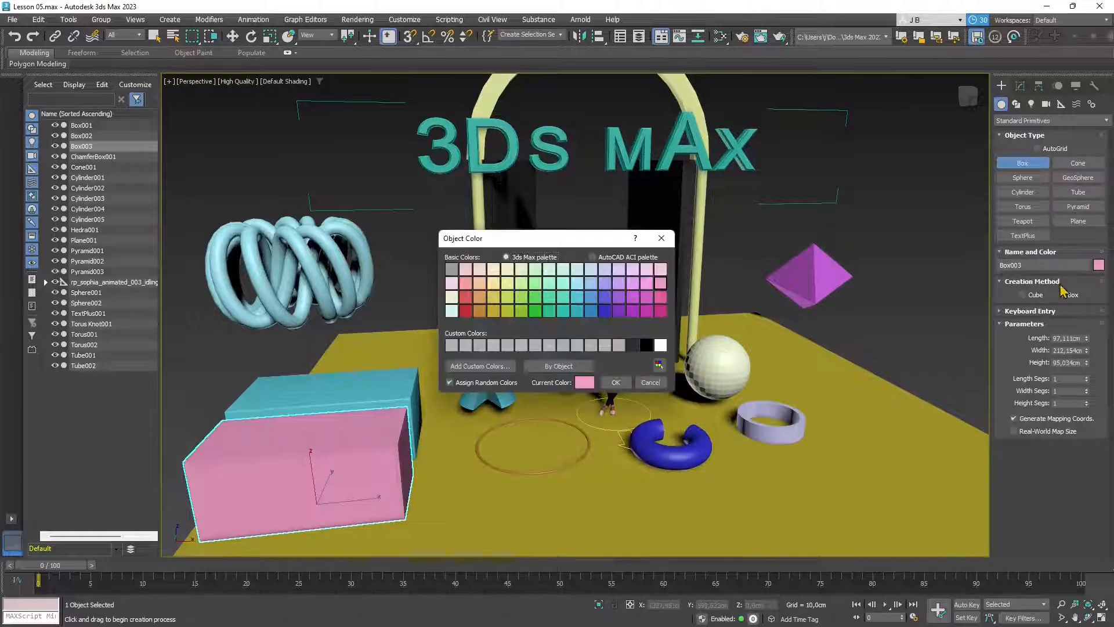
{"action": "left_click", "coordinate": [578, 312]}
{"action": "left_click", "coordinate": [615, 382]}
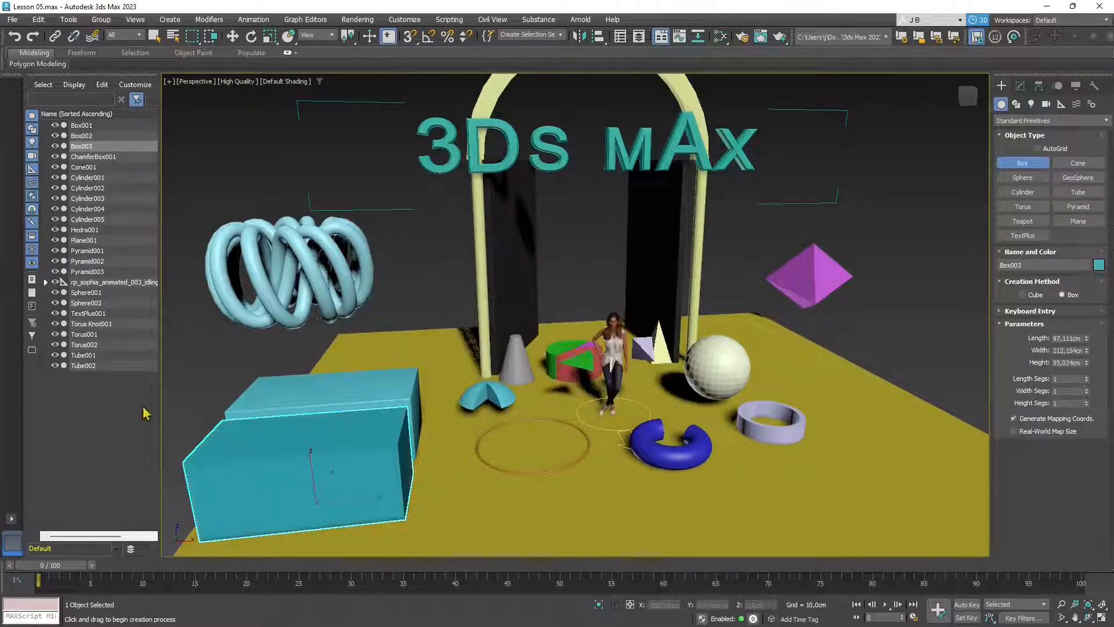
{"action": "left_click", "coordinate": [232, 36]}
{"action": "left_click", "coordinate": [236, 154]}
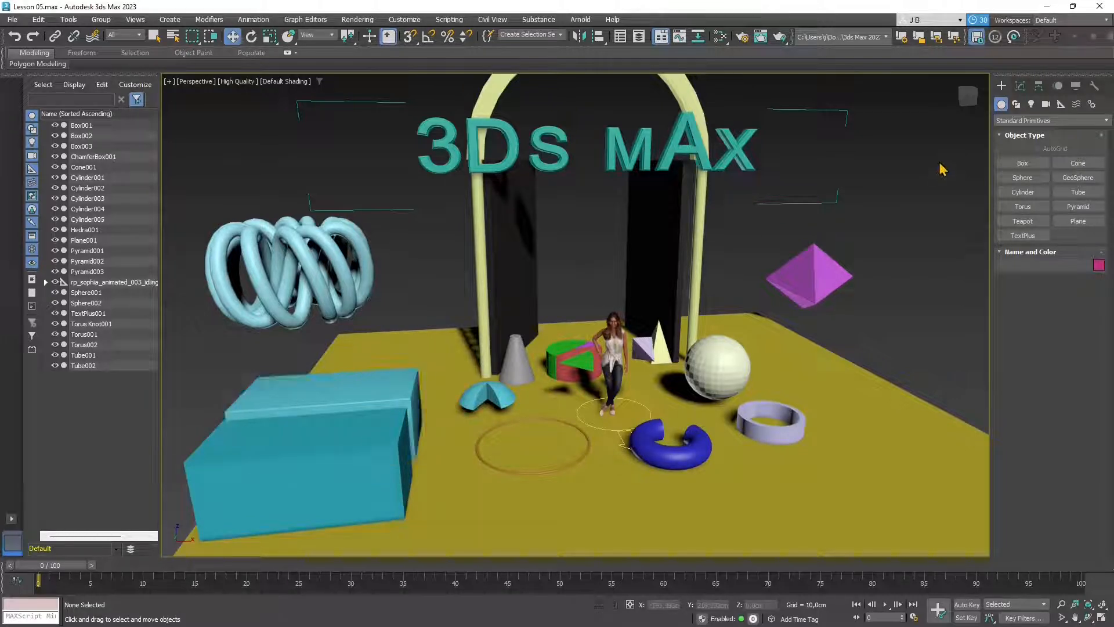
- Draw a chamfer cylinder at right, radius 53.907 cm and height 123.715 cm
{"action": "left_click", "coordinate": [1024, 121]}
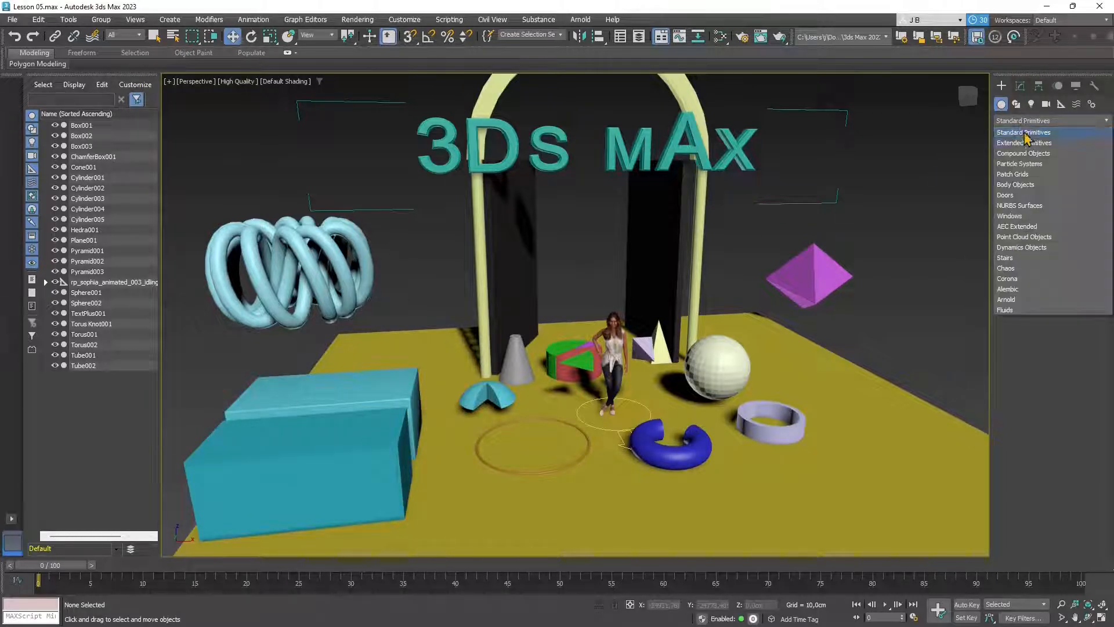
{"action": "left_click", "coordinate": [1026, 144]}
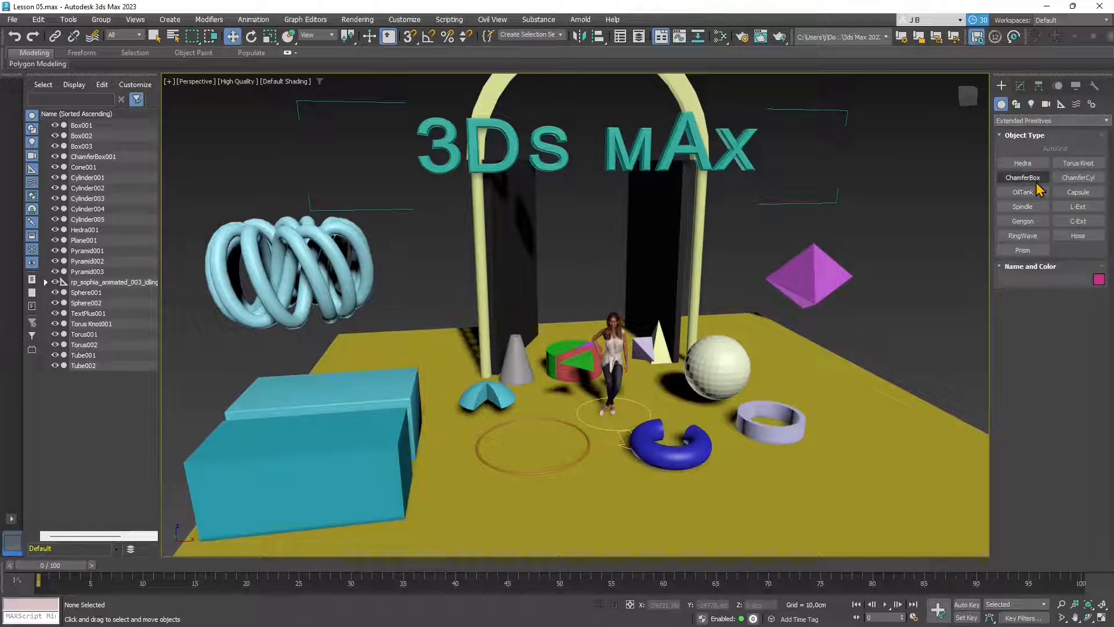
{"action": "left_click", "coordinate": [1078, 177]}
{"action": "left_click_drag", "start_coordinate": [855, 431], "coordinate": [870, 448]}
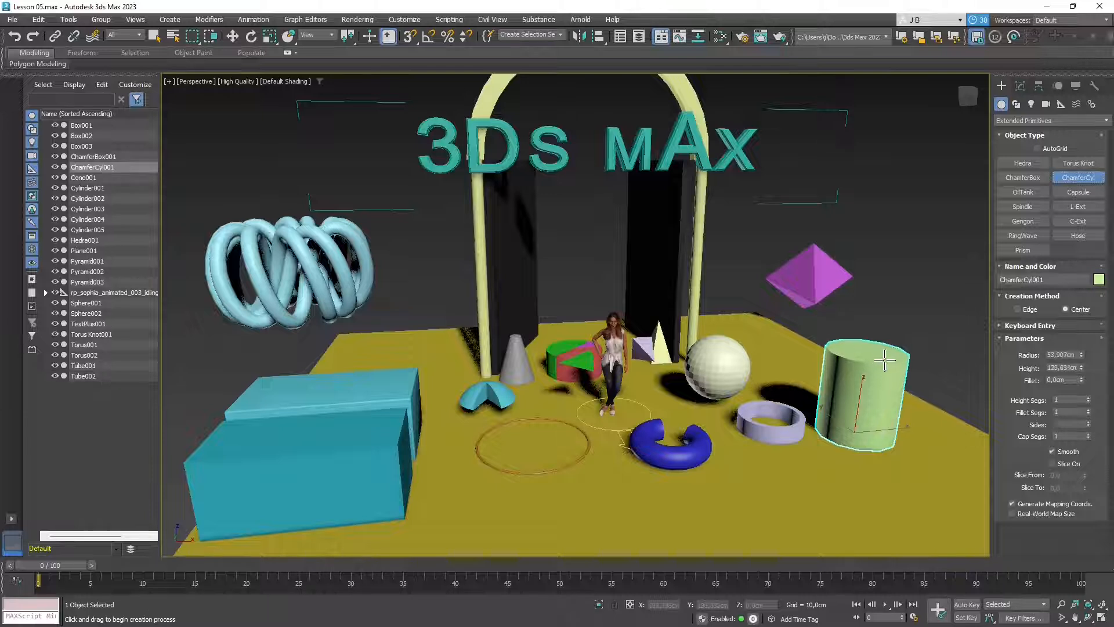
{"action": "left_click", "coordinate": [884, 363]}
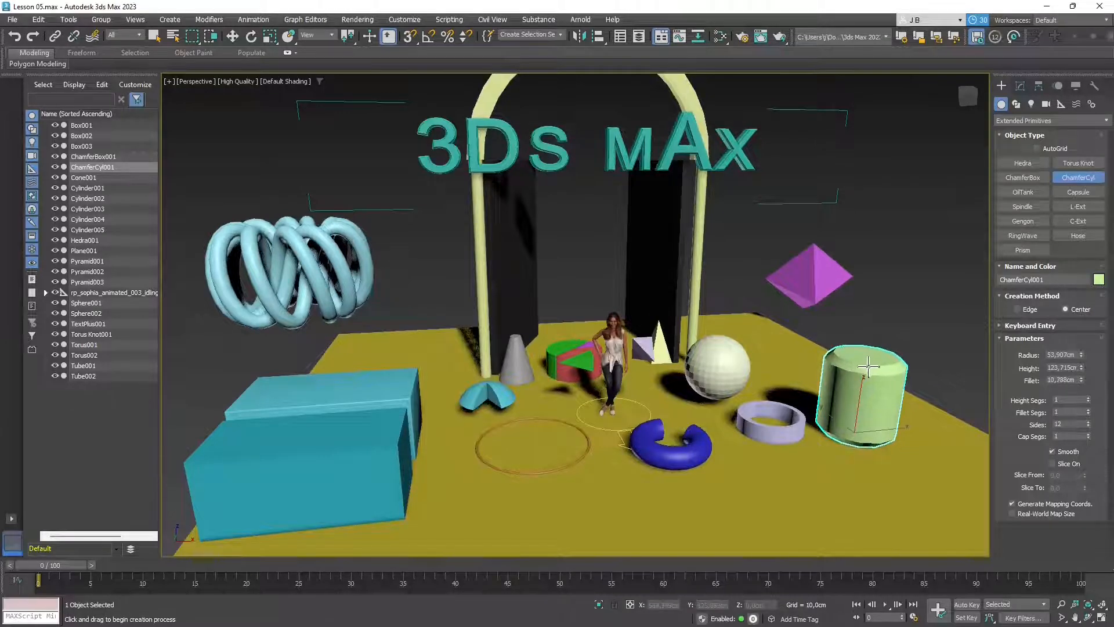
- Reduce the cylinder's fillet to 4.531 cm with 11 fillet segments
{"action": "scroll", "coordinate": [852, 387], "scroll_direction": "up", "scroll_amount": 3}
{"action": "middle_click_drag", "start_coordinate": [862, 443], "coordinate": [813, 427]}
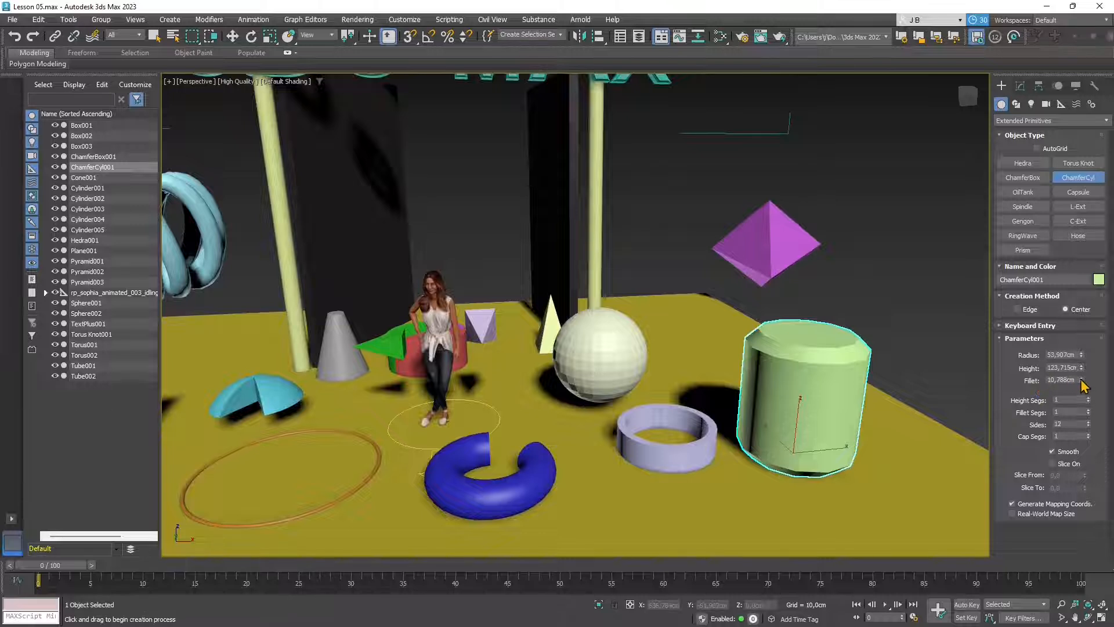
{"action": "left_click_drag", "start_coordinate": [1082, 382], "coordinate": [1078, 413]}
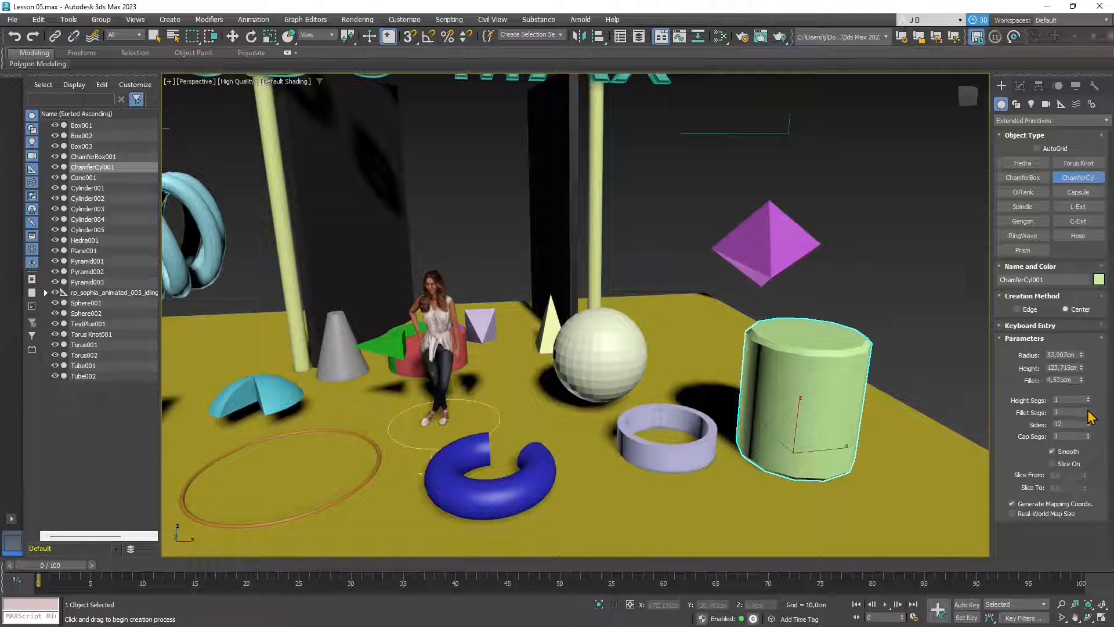
{"action": "left_click_drag", "start_coordinate": [1088, 414], "coordinate": [1089, 414]}
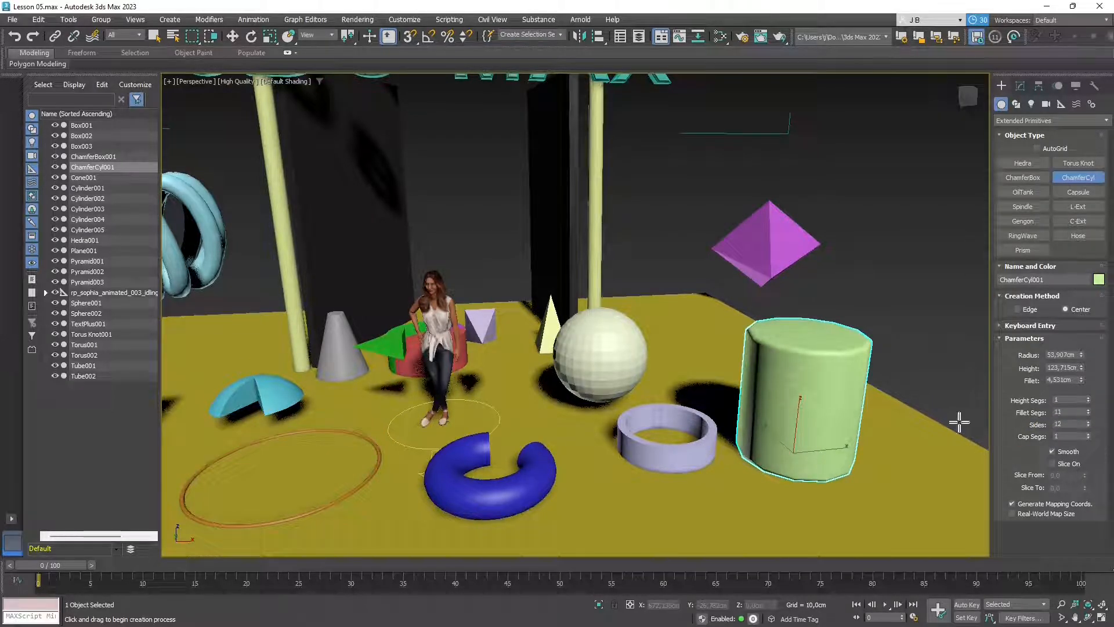
{"action": "scroll", "coordinate": [848, 360], "scroll_direction": "up", "scroll_amount": 4}
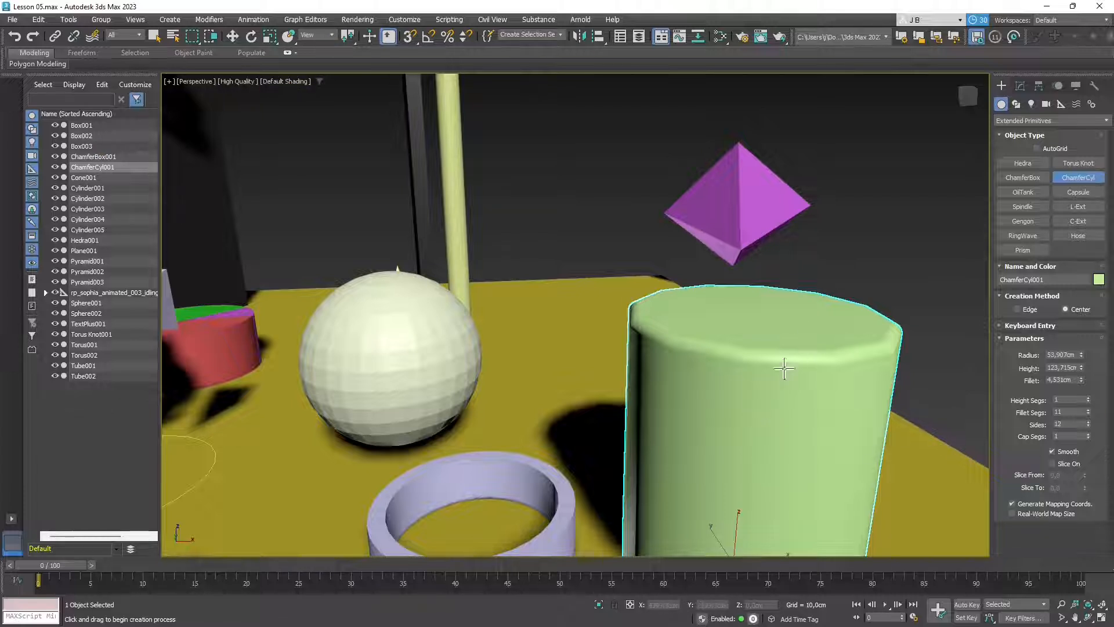
- Turn on Edged Faces and give the cylinder 5 fillet segments, 116 sides and 1 cap segment
{"action": "left_click", "coordinate": [285, 81]}
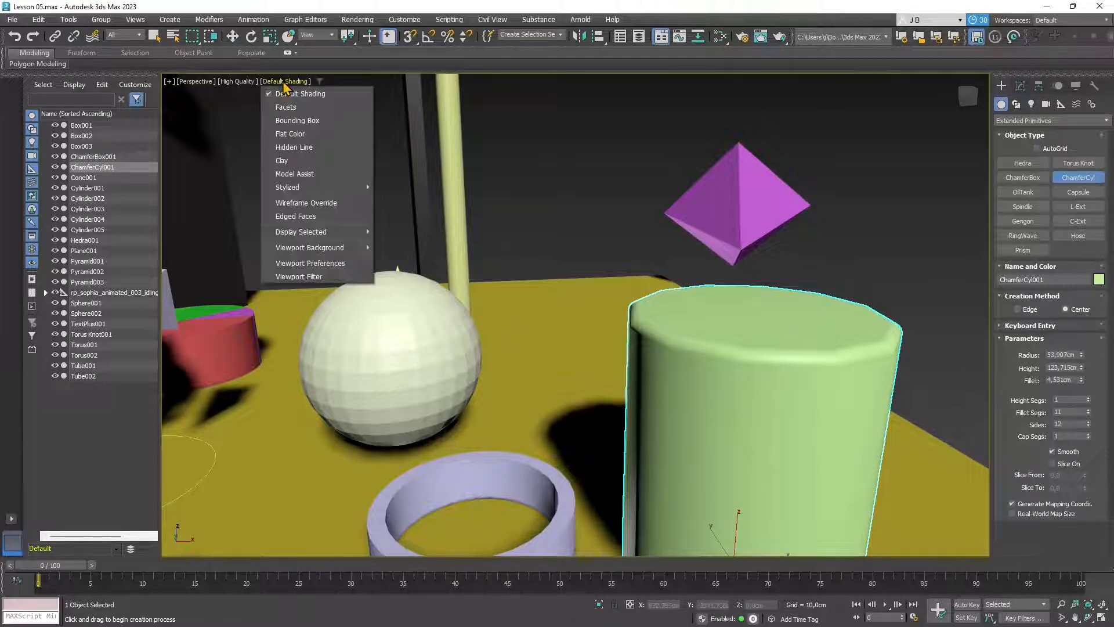
{"action": "left_click", "coordinate": [304, 217]}
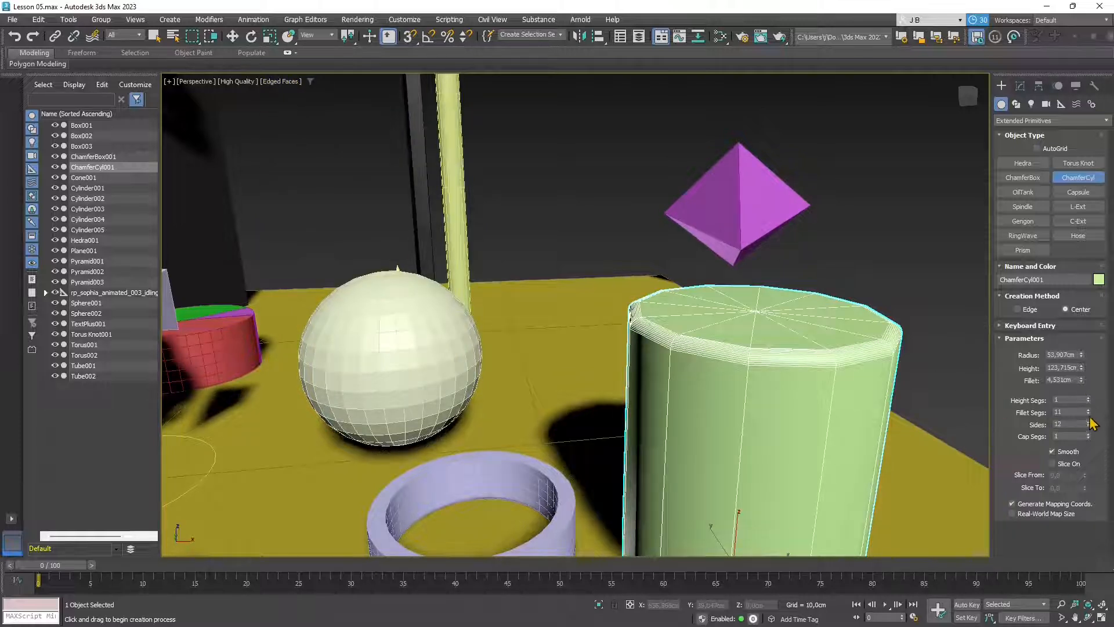
{"action": "left_click_drag", "start_coordinate": [1088, 413], "coordinate": [1073, 364]}
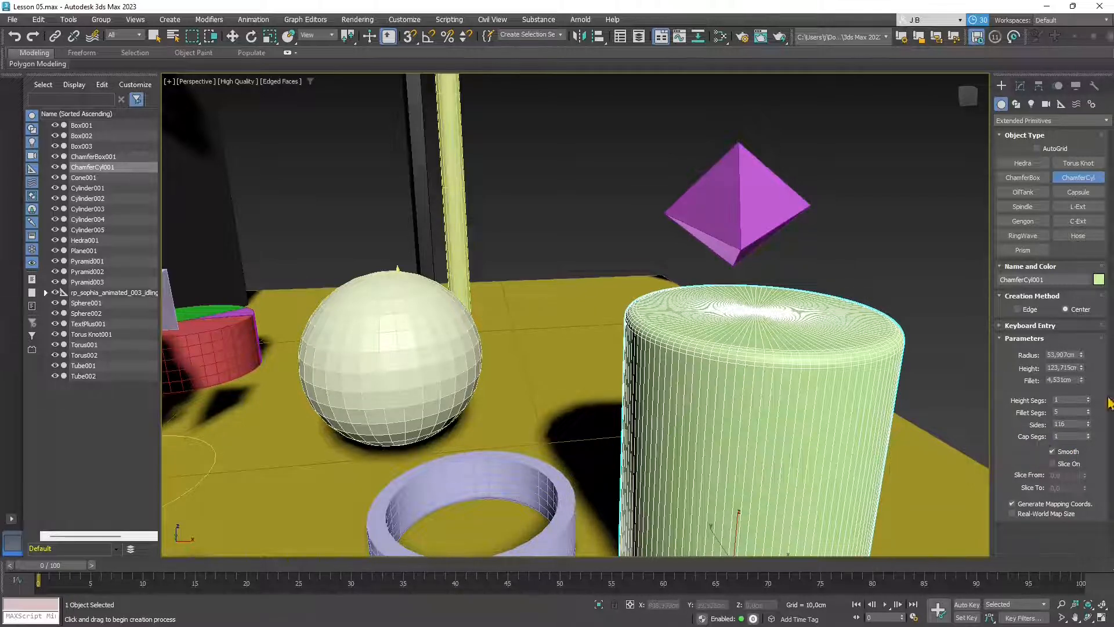
{"action": "left_click_drag", "start_coordinate": [1089, 437], "coordinate": [1087, 428]}
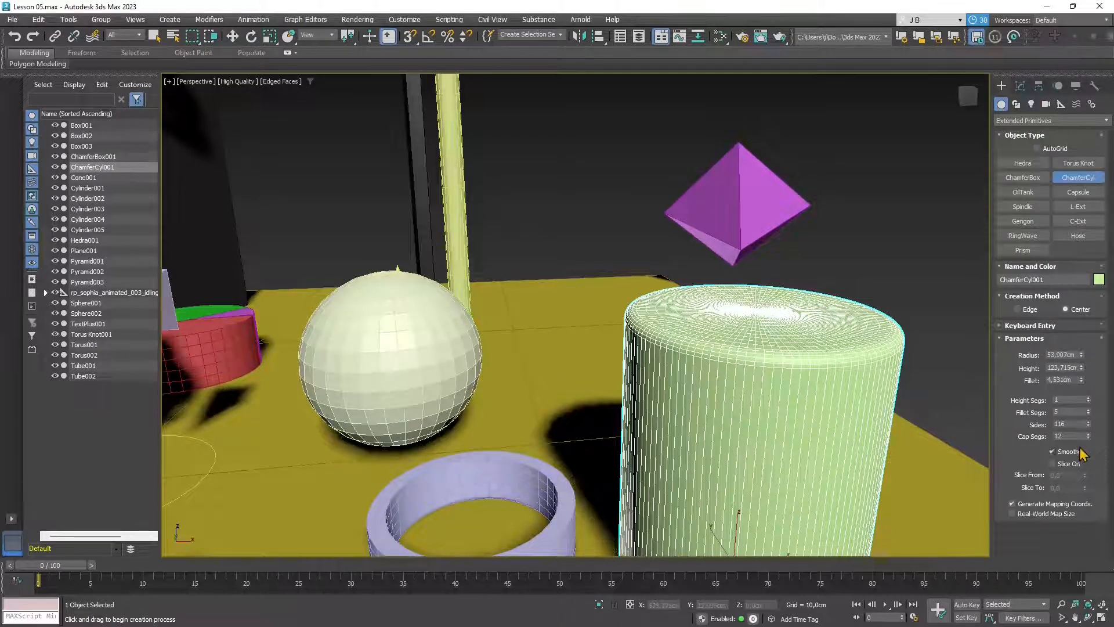
{"action": "right_click", "coordinate": [1088, 437]}
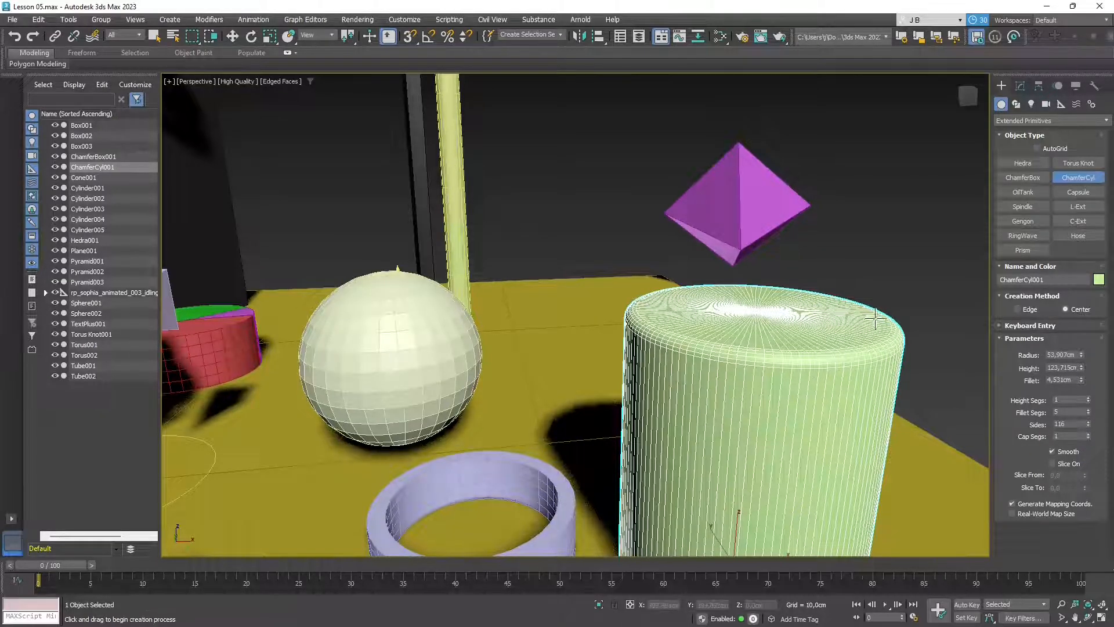
{"action": "scroll", "coordinate": [849, 342], "scroll_direction": "down", "scroll_amount": 5}
{"action": "middle_click_drag", "start_coordinate": [631, 408], "coordinate": [690, 448], "text": "alt"}
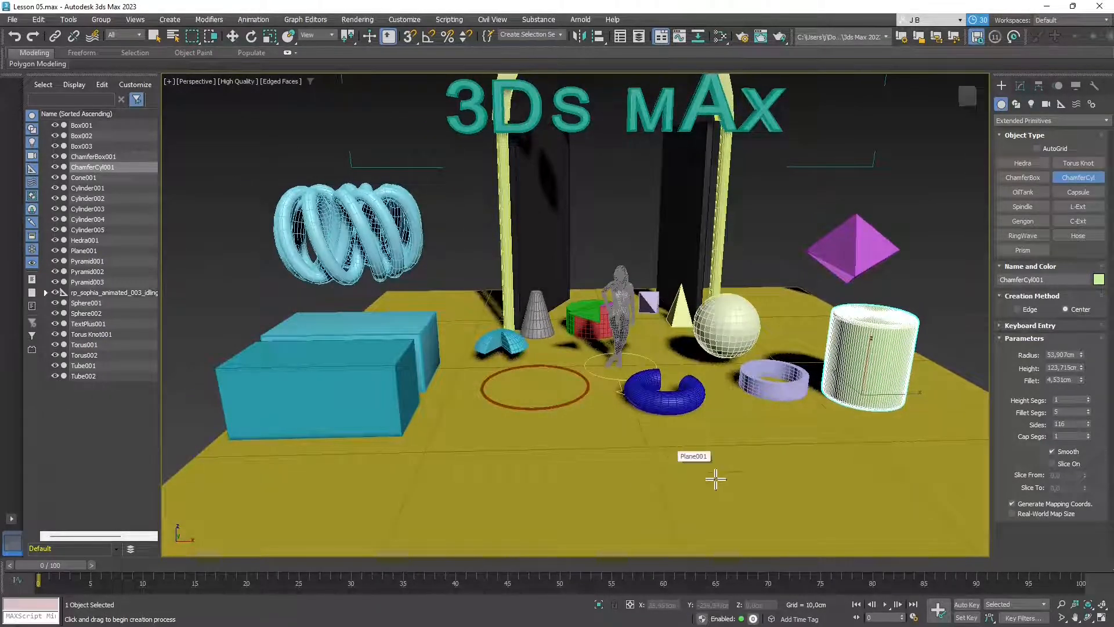
- Add a pink oil tank standing at the front of the floor
{"action": "left_click", "coordinate": [1027, 194]}
{"action": "left_click_drag", "start_coordinate": [353, 485], "coordinate": [378, 487]}
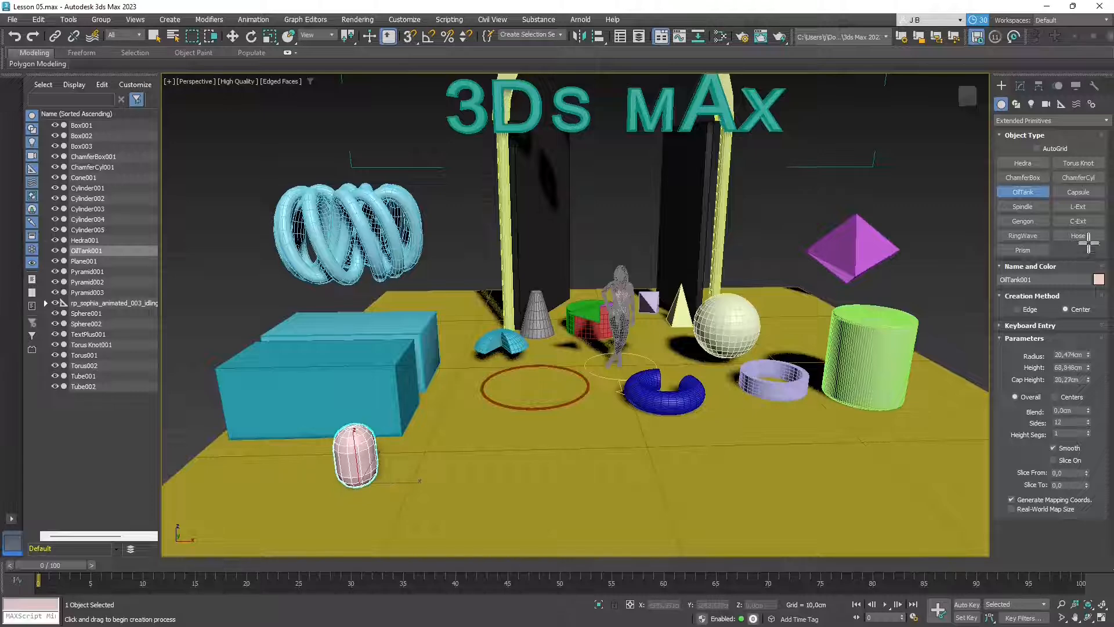
{"action": "left_click", "coordinate": [377, 432]}
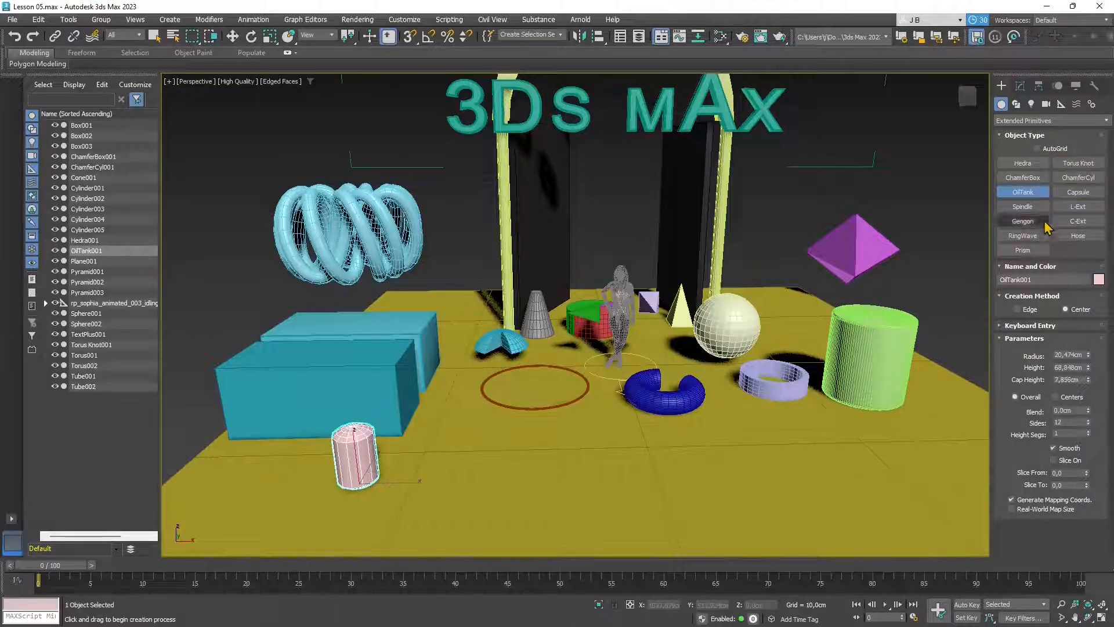
- Add a green capsule left of the oil tank and a slim L-Ext beside them
{"action": "left_click", "coordinate": [1078, 192]}
{"action": "left_click_drag", "start_coordinate": [279, 482], "coordinate": [292, 490]}
{"action": "left_click", "coordinate": [290, 438]}
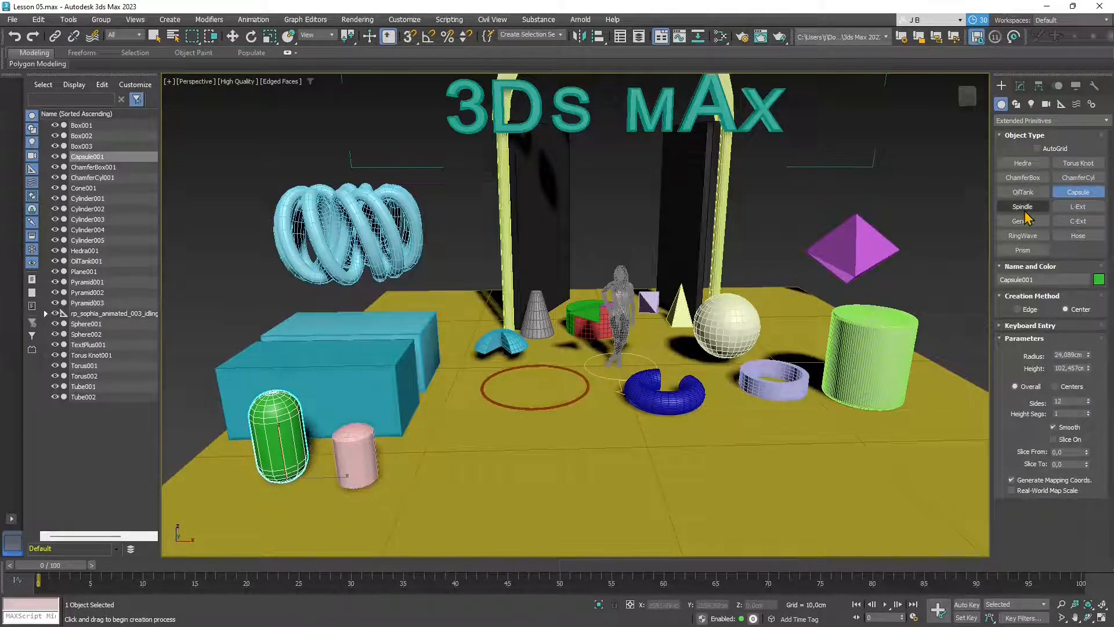
{"action": "left_click", "coordinate": [1078, 207]}
{"action": "left_click_drag", "start_coordinate": [418, 481], "coordinate": [421, 500]}
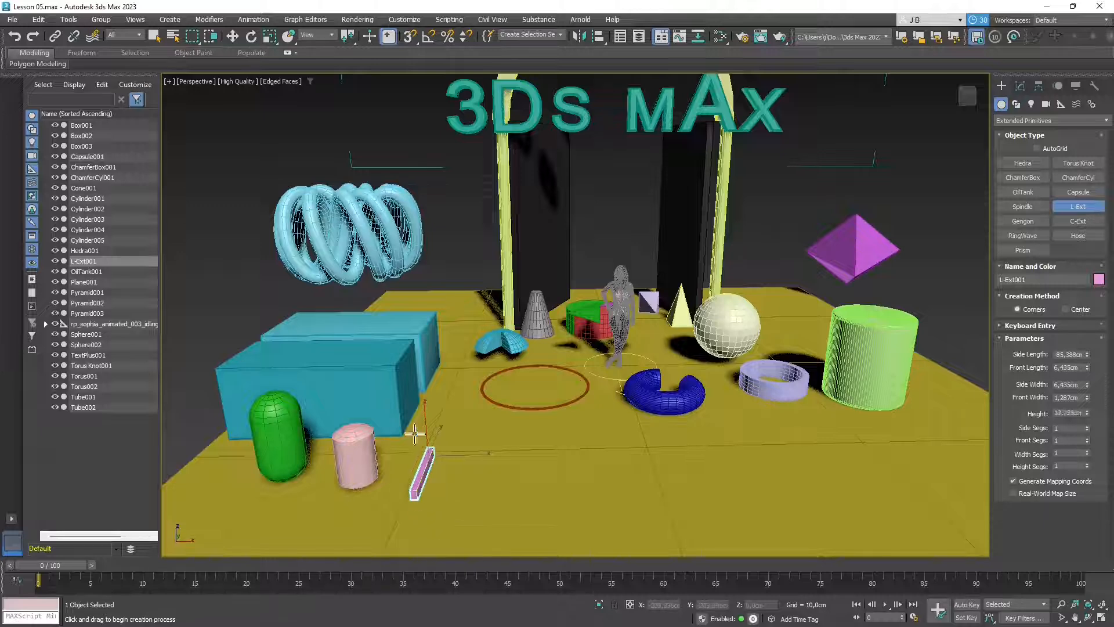
- Finish the pink L-extrusion at about 164 cm tall with its wall width set
{"action": "left_click", "coordinate": [445, 335]}
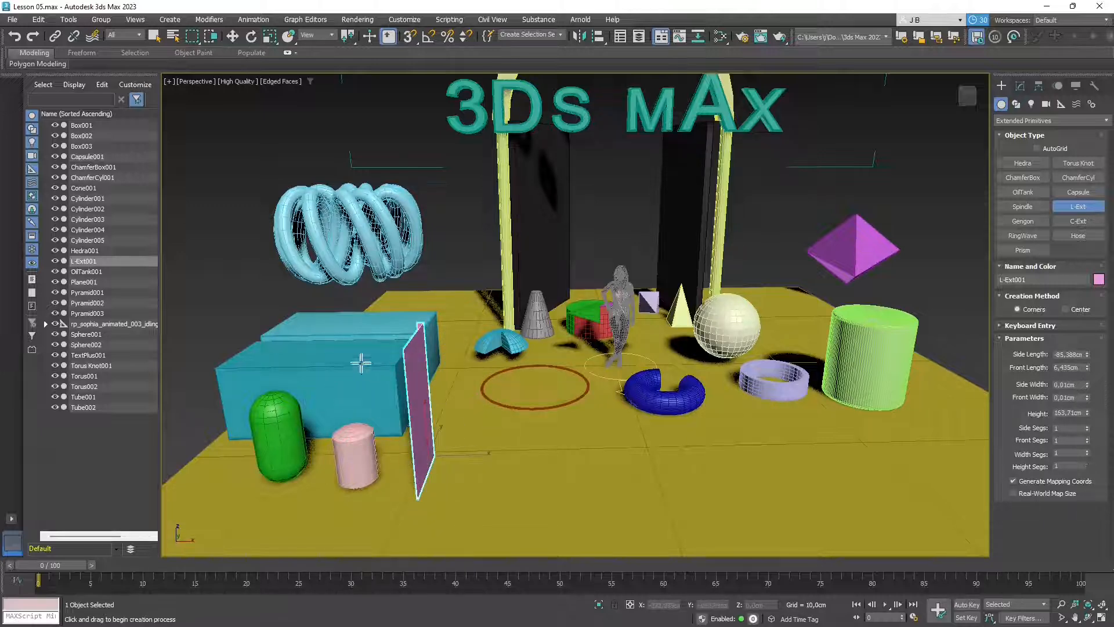
{"action": "left_click", "coordinate": [414, 343]}
{"action": "middle_click_drag", "start_coordinate": [416, 402], "coordinate": [433, 408]}
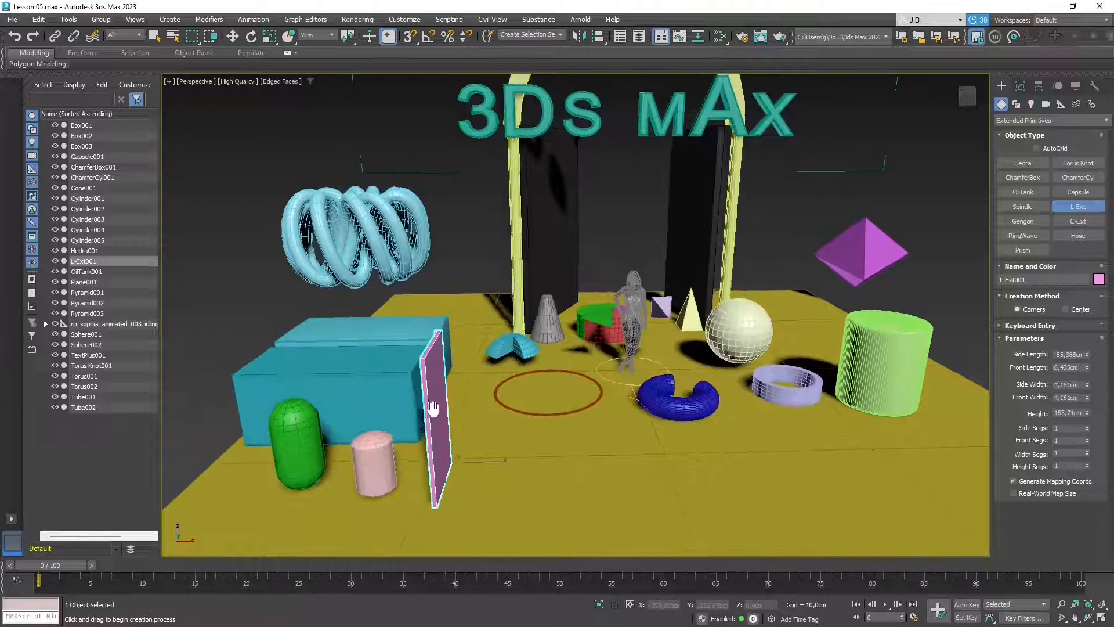
{"action": "middle_click_drag", "start_coordinate": [441, 458], "coordinate": [456, 481], "text": "alt"}
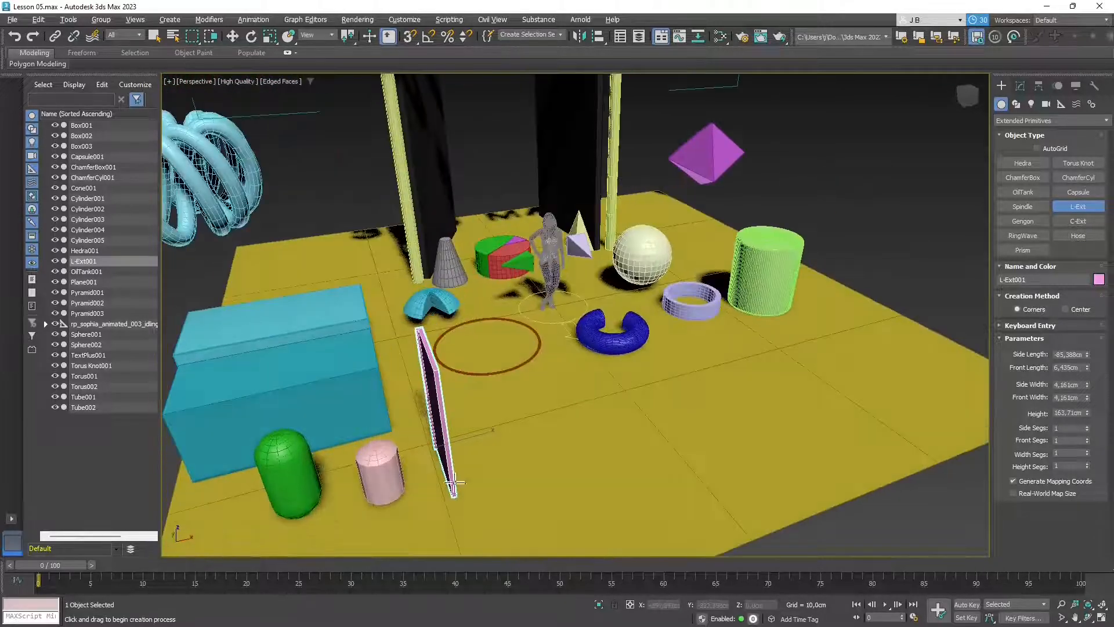
- Draw a blue C-extrusion about 25 cm high with 87.693 cm back and front lengths
{"action": "left_click", "coordinate": [1078, 221]}
{"action": "left_click_drag", "start_coordinate": [476, 475], "coordinate": [588, 503]}
{"action": "left_click", "coordinate": [586, 474]}
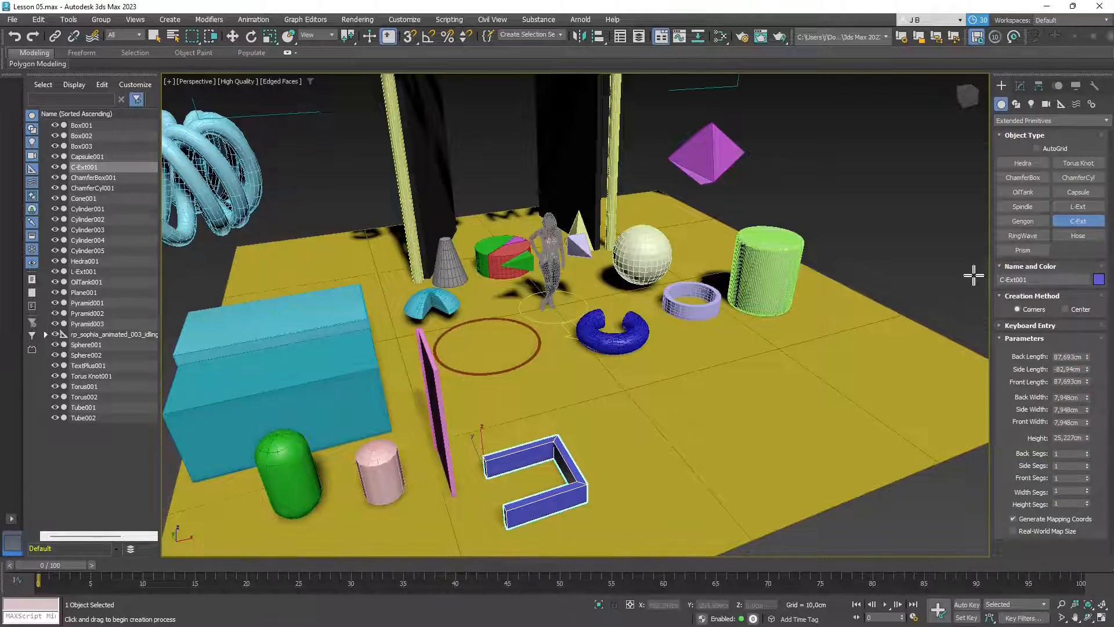
{"action": "middle_click_drag", "start_coordinate": [663, 533], "coordinate": [535, 439]}
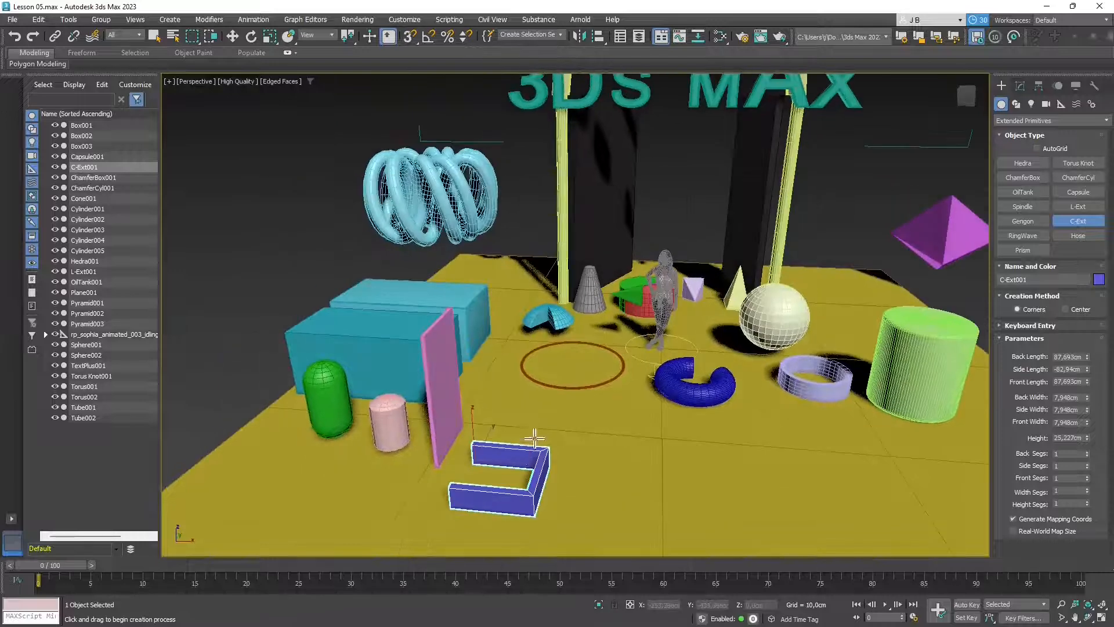
{"action": "left_click", "coordinate": [154, 36]}
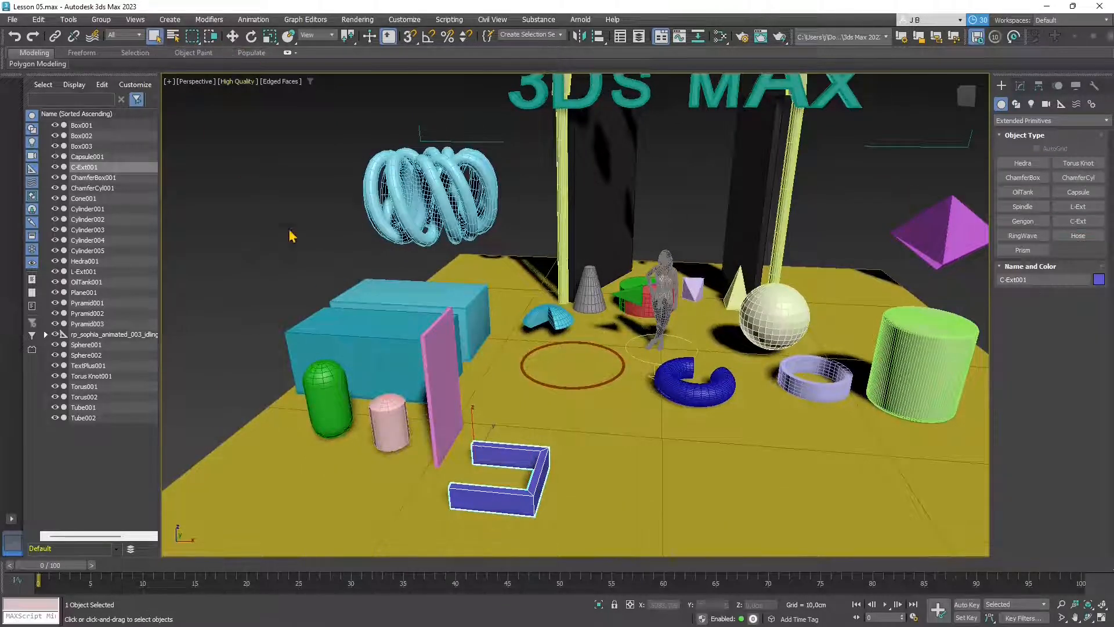
- Shrink L-Ext001 to 40.928 cm high, 77.387 cm front length, with thinner legs
{"action": "left_click", "coordinate": [464, 395]}
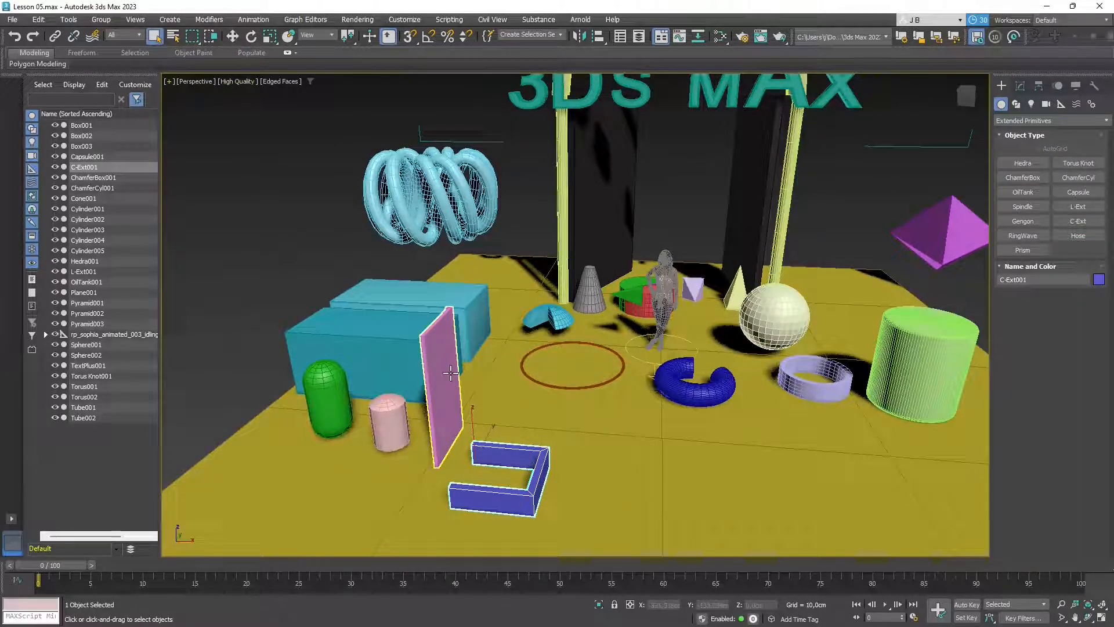
{"action": "left_click", "coordinate": [1021, 87]}
{"action": "middle_click_drag", "start_coordinate": [506, 429], "coordinate": [521, 428]}
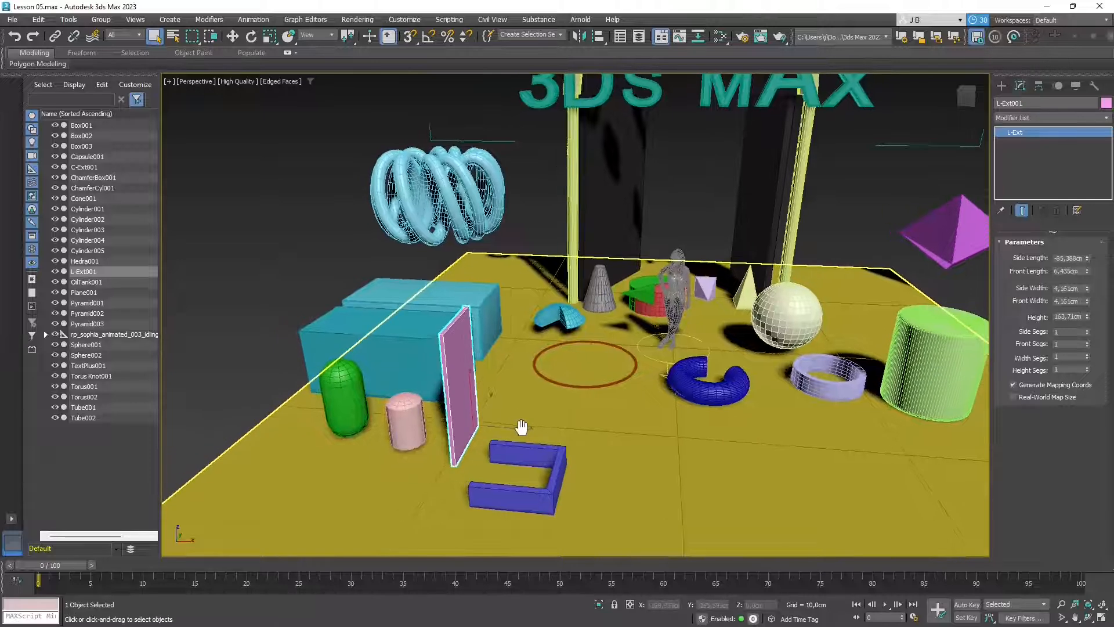
{"action": "left_click_drag", "start_coordinate": [1088, 318], "coordinate": [1078, 361]}
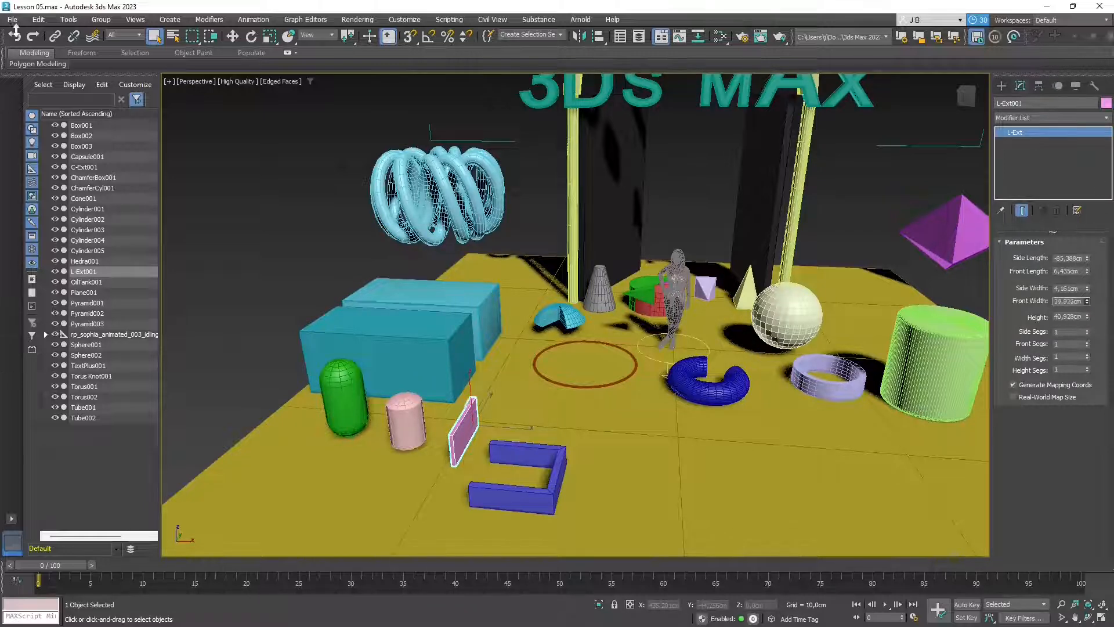
{"action": "left_click_drag", "start_coordinate": [79, 622], "coordinate": [116, 317]}
{"action": "left_click_drag", "start_coordinate": [1087, 289], "coordinate": [1078, 348]}
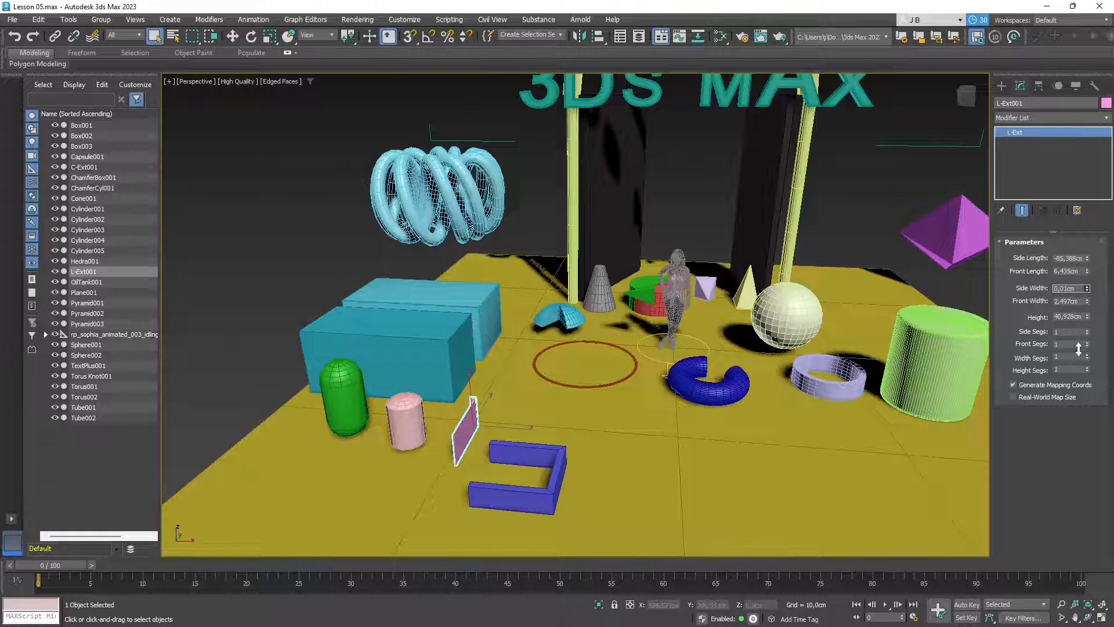
{"action": "left_click_drag", "start_coordinate": [1086, 260], "coordinate": [26, 613]}
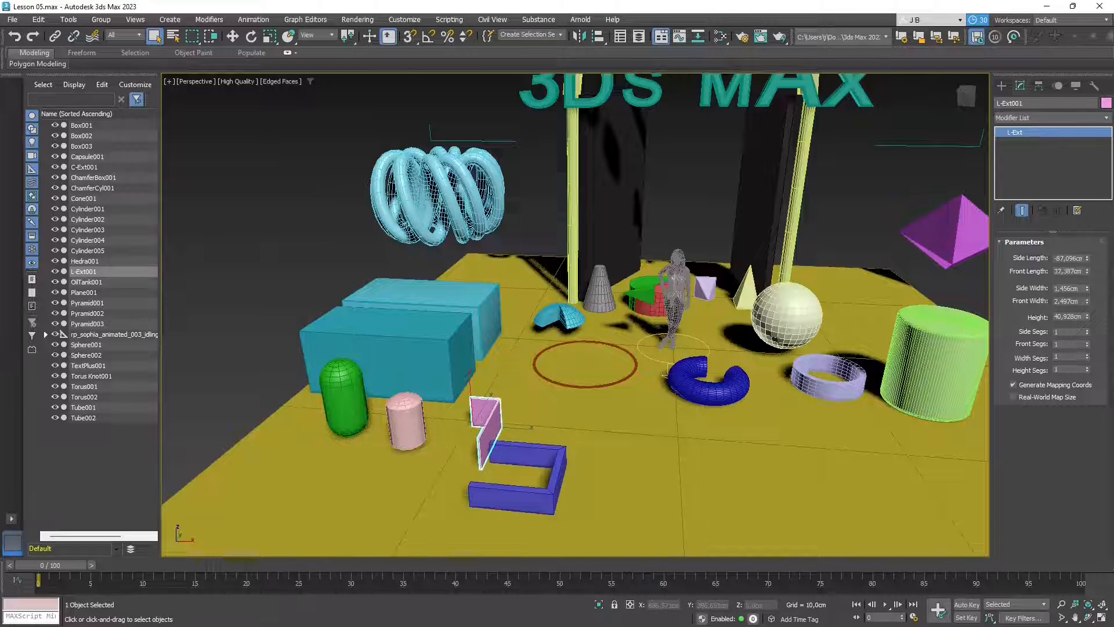
{"action": "left_click", "coordinate": [232, 256]}
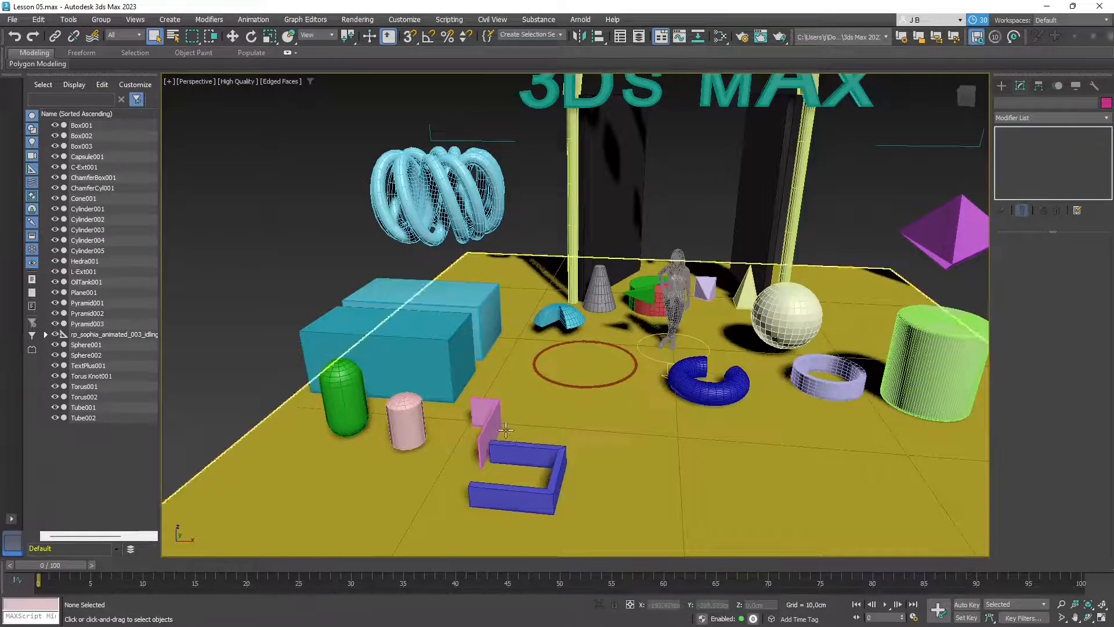
{"action": "mouse_move", "coordinate": [505, 429]}
{"action": "middle_mouse_down"}
{"action": "mouse_move", "coordinate": [622, 431]}
{"action": "mouse_move", "coordinate": [524, 430]}
{"action": "middle_mouse_up"}
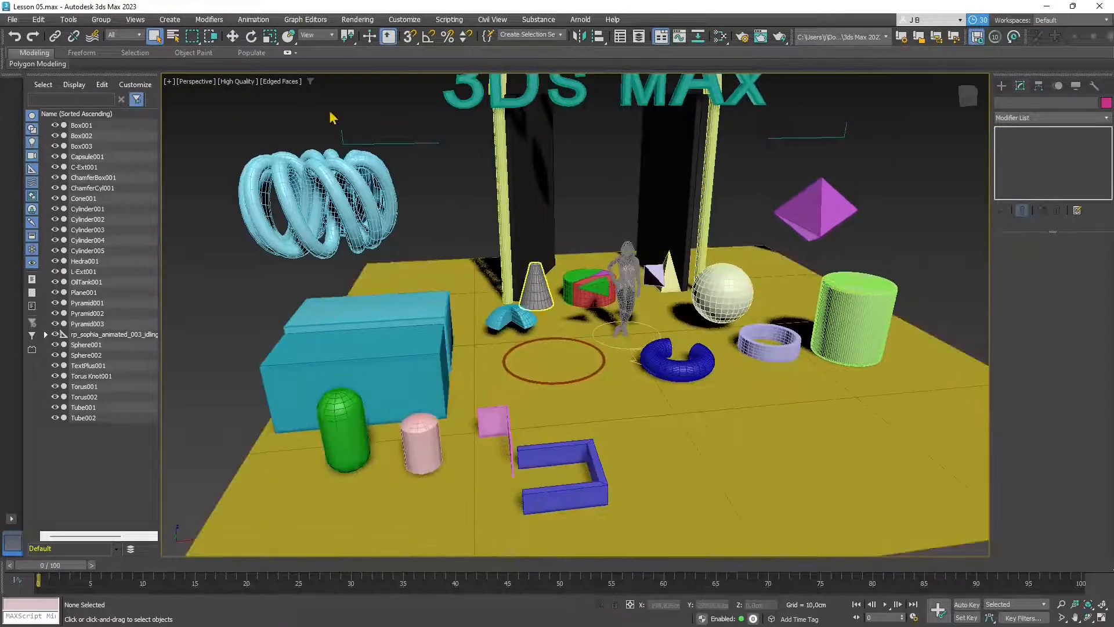
- Turn off edged faces and switch the Create panel to Compound Objects
{"action": "left_click", "coordinate": [285, 87]}
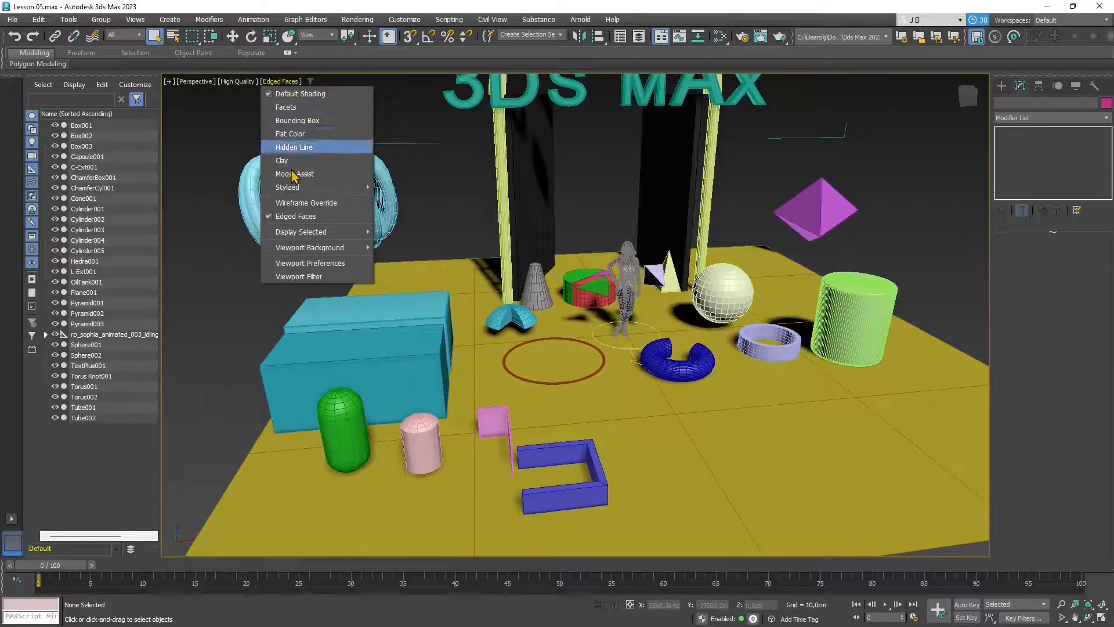
{"action": "left_click", "coordinate": [269, 218]}
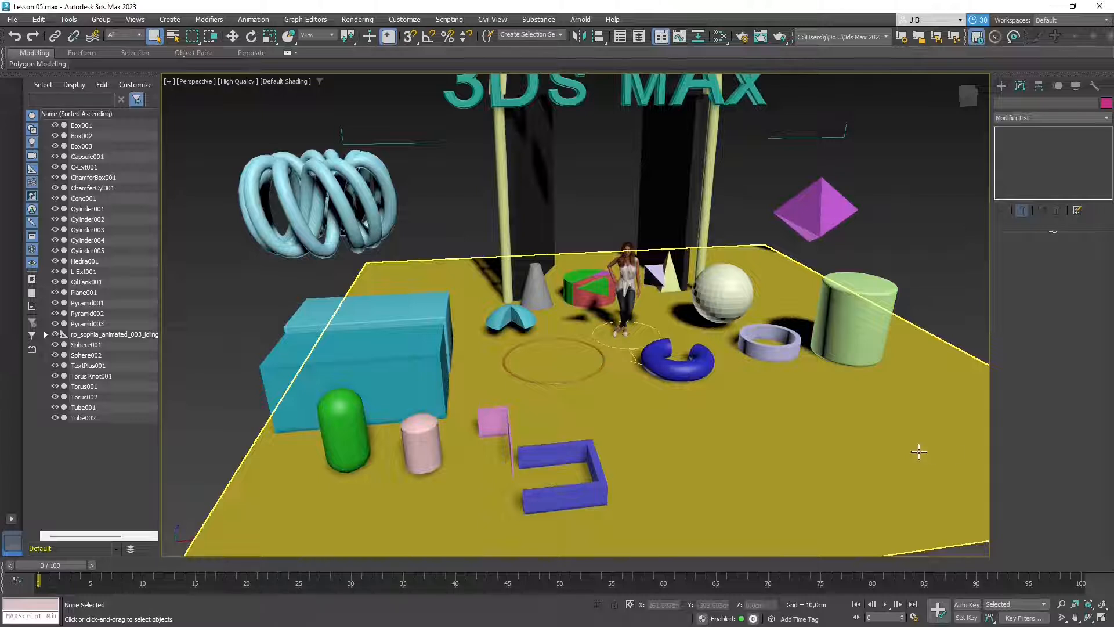
{"action": "left_click", "coordinate": [1002, 87]}
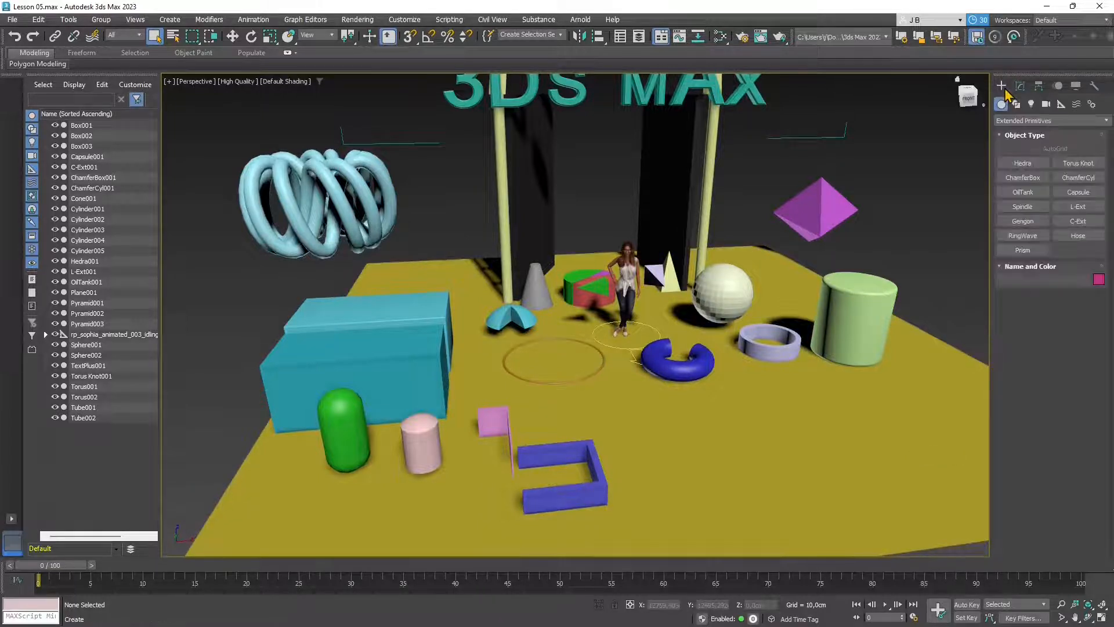
{"action": "left_click", "coordinate": [1007, 121]}
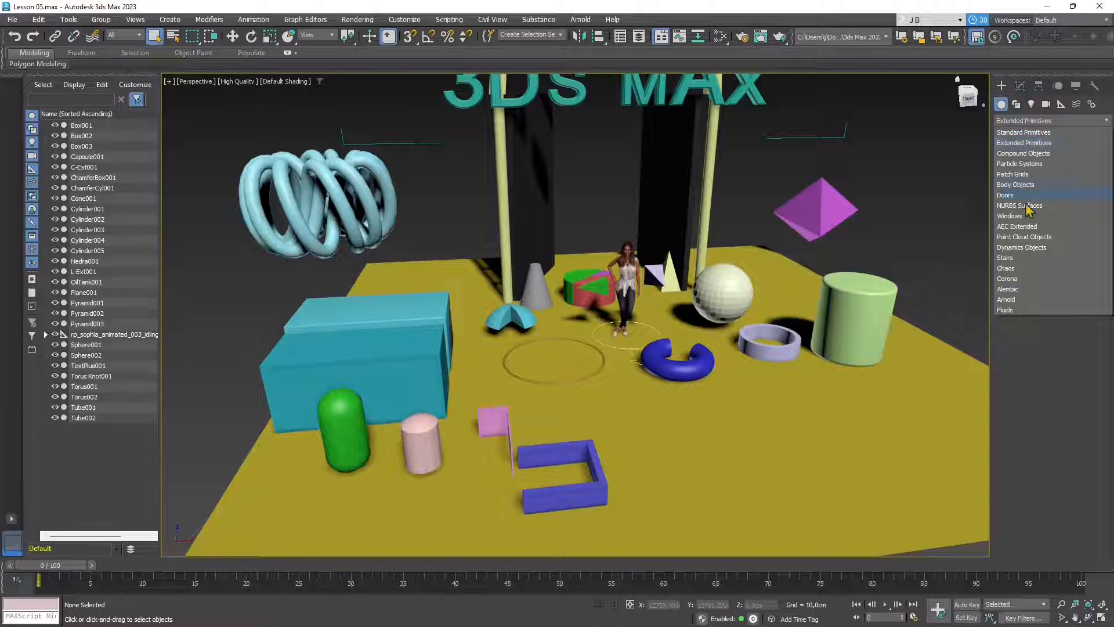
{"action": "left_click", "coordinate": [1024, 153]}
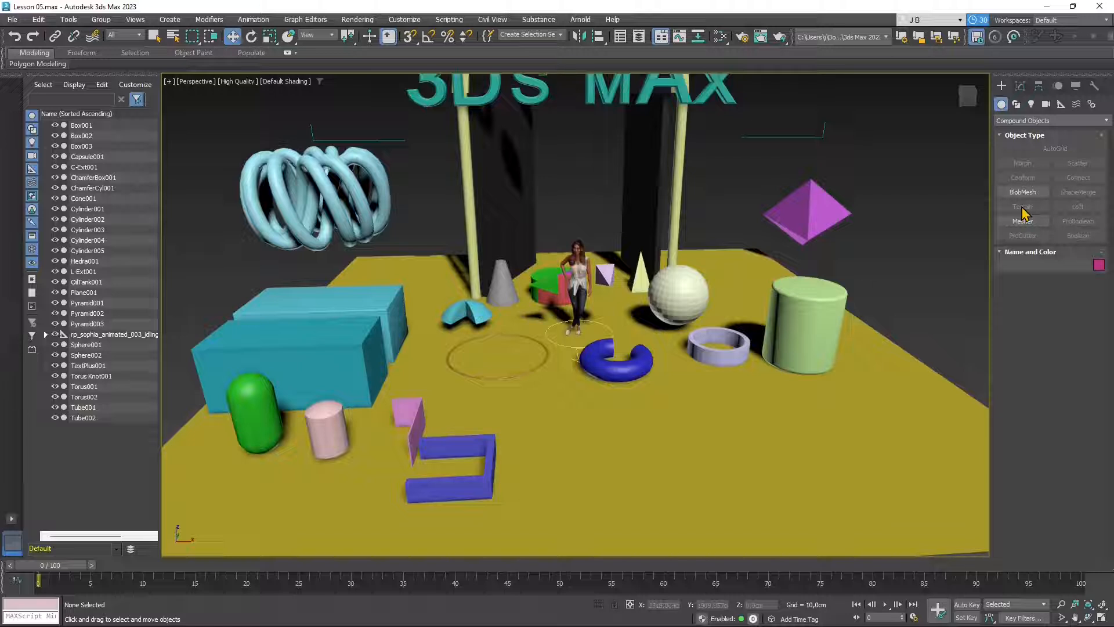
- Select the pale Pyramid001 and start a Scatter compound from it
{"action": "left_click", "coordinate": [640, 377]}
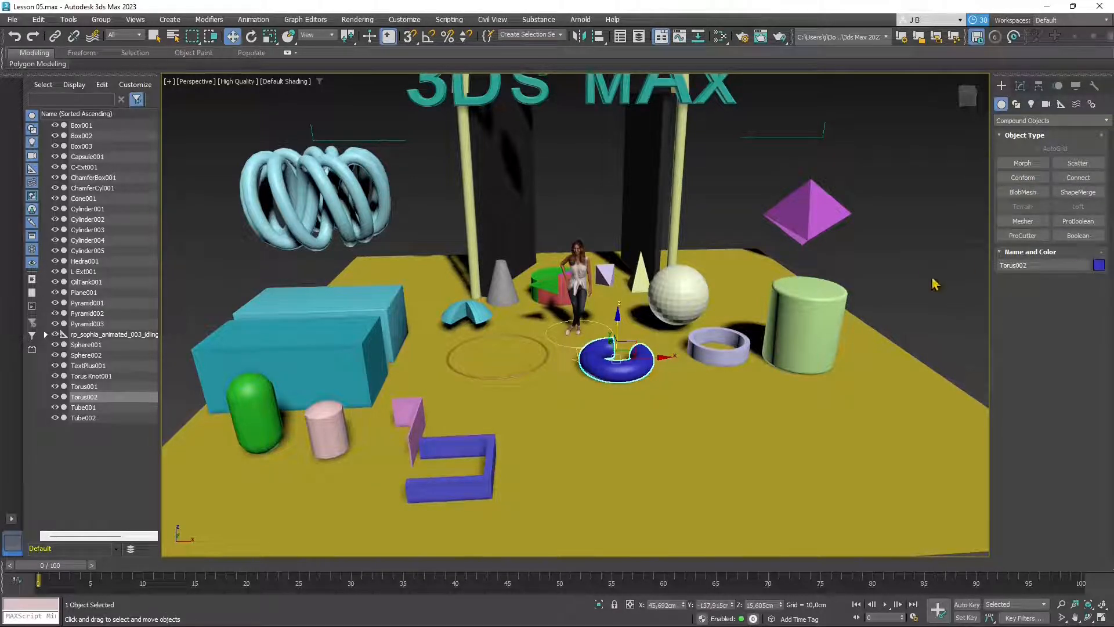
{"action": "scroll", "coordinate": [558, 344], "scroll_direction": "down", "scroll_amount": 3}
{"action": "scroll", "coordinate": [483, 481], "scroll_direction": "up", "scroll_amount": 3}
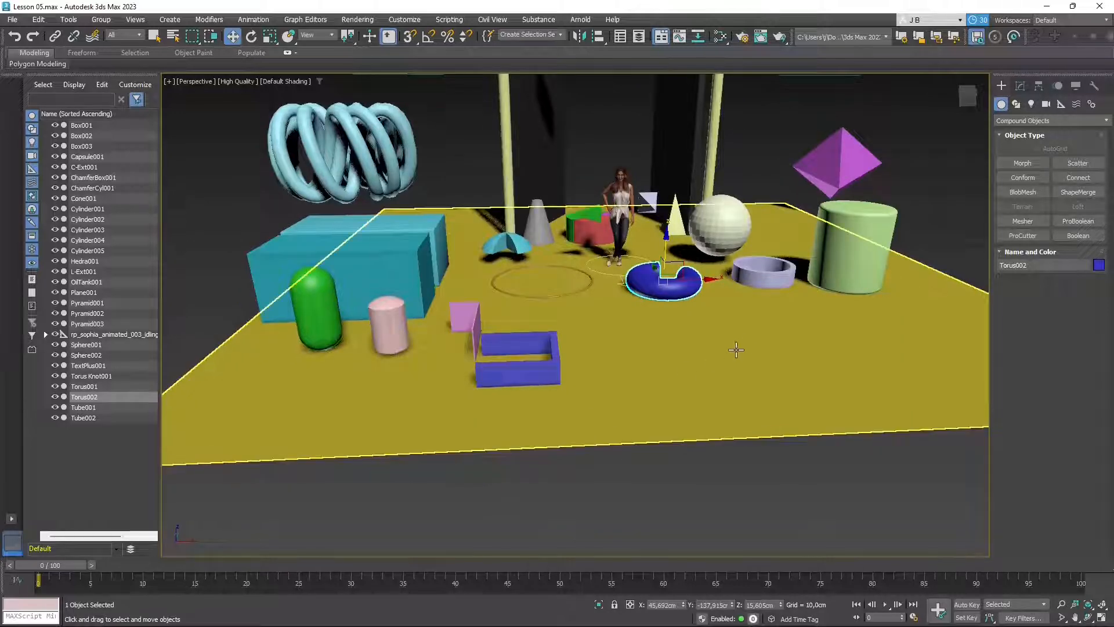
{"action": "middle_click_drag", "start_coordinate": [776, 323], "coordinate": [681, 357]}
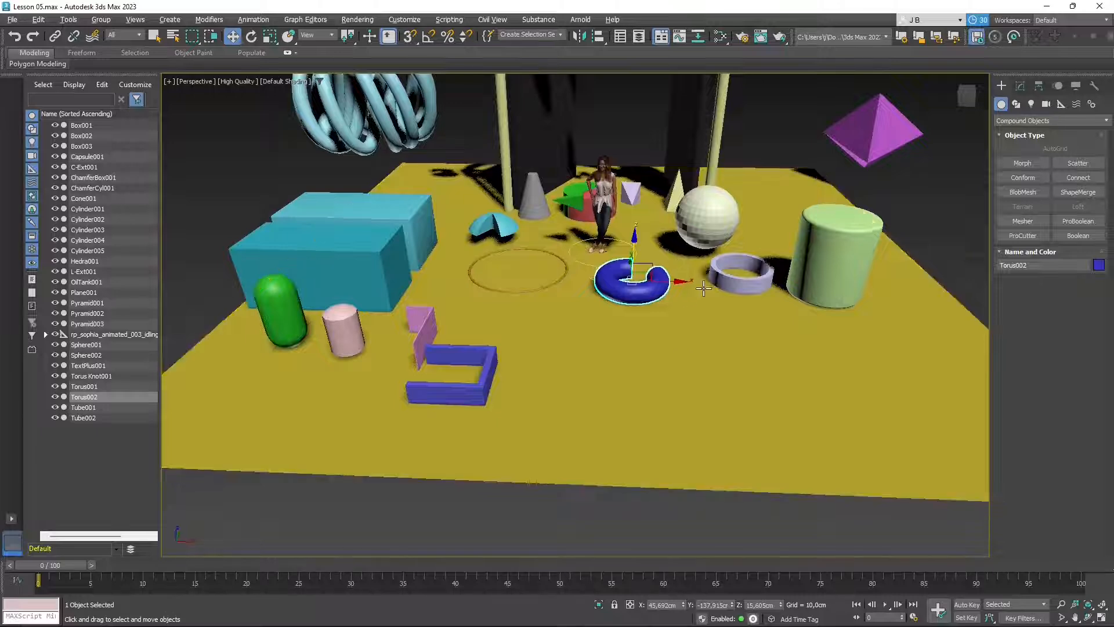
{"action": "middle_click_drag", "start_coordinate": [676, 260], "coordinate": [706, 297], "text": "alt"}
{"action": "left_click", "coordinate": [661, 172]}
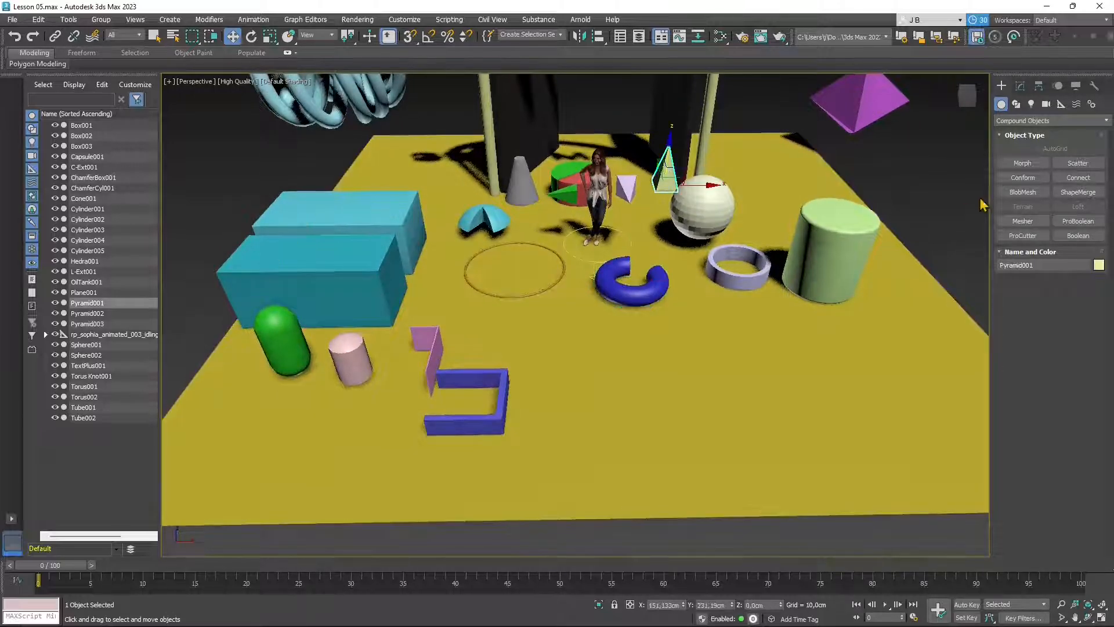
{"action": "left_click", "coordinate": [1075, 165]}
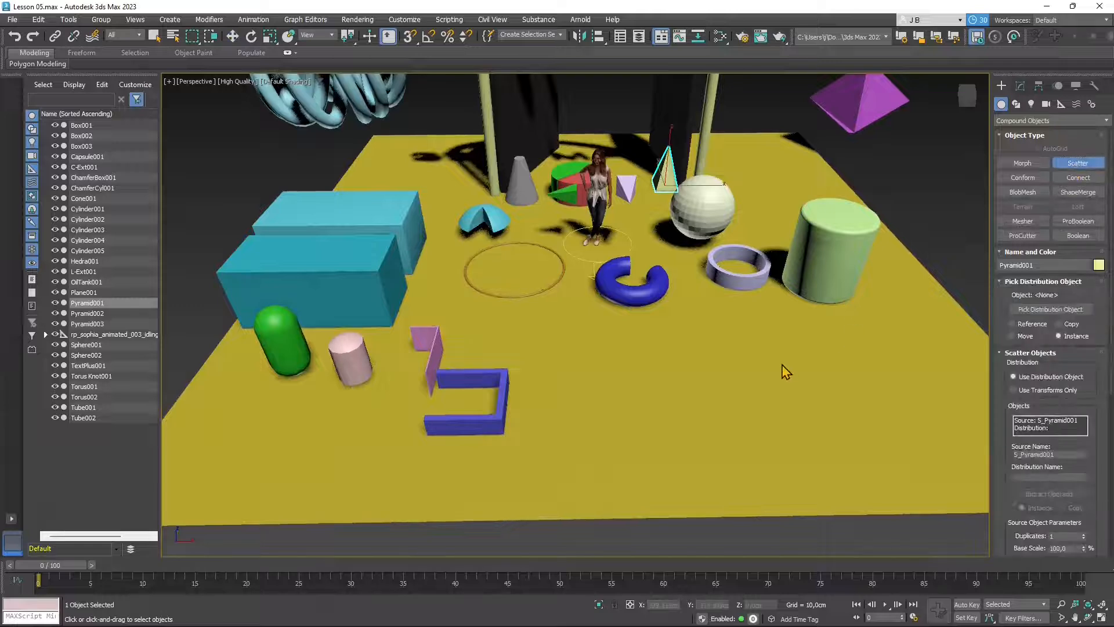
- Use Pick Distribution Object to set Plane001 as the scatter surface
{"action": "middle_click_drag", "start_coordinate": [720, 509], "coordinate": [692, 478], "text": "alt"}
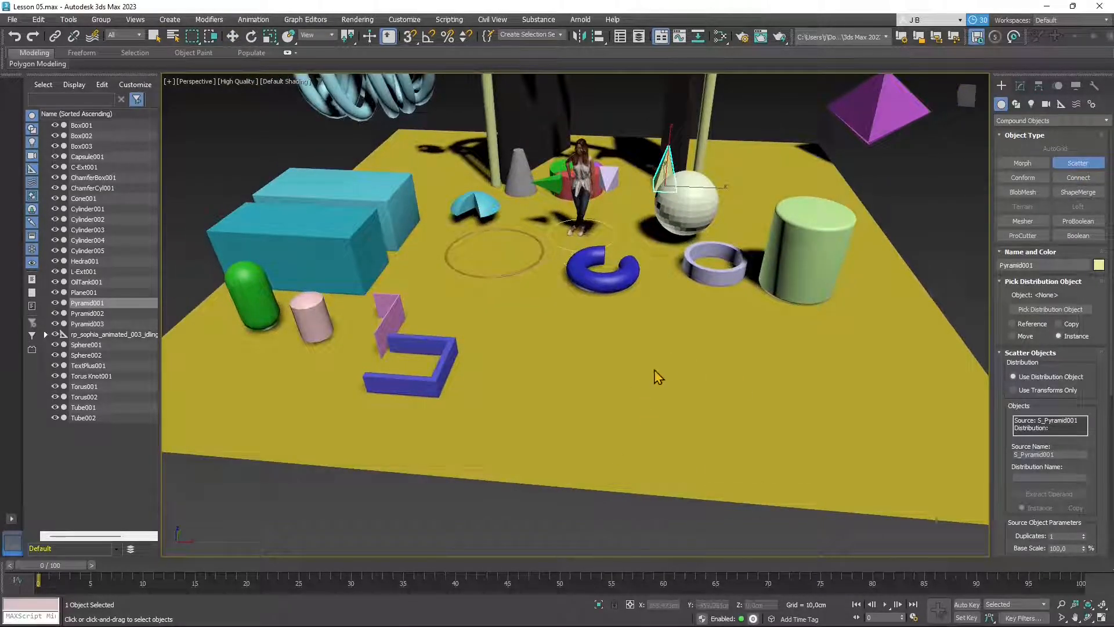
{"action": "left_click", "coordinate": [1044, 310]}
{"action": "left_click", "coordinate": [819, 423]}
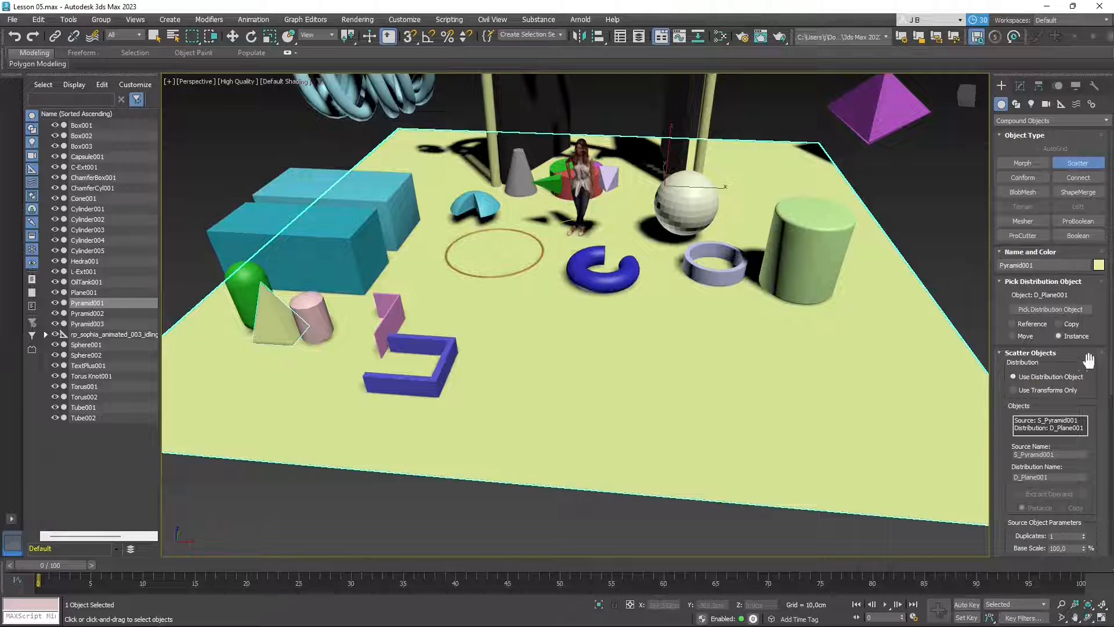
- Raise the Scatter's Duplicates count to 34
{"action": "scroll", "coordinate": [1109, 342], "scroll_direction": "down", "scroll_amount": 4}
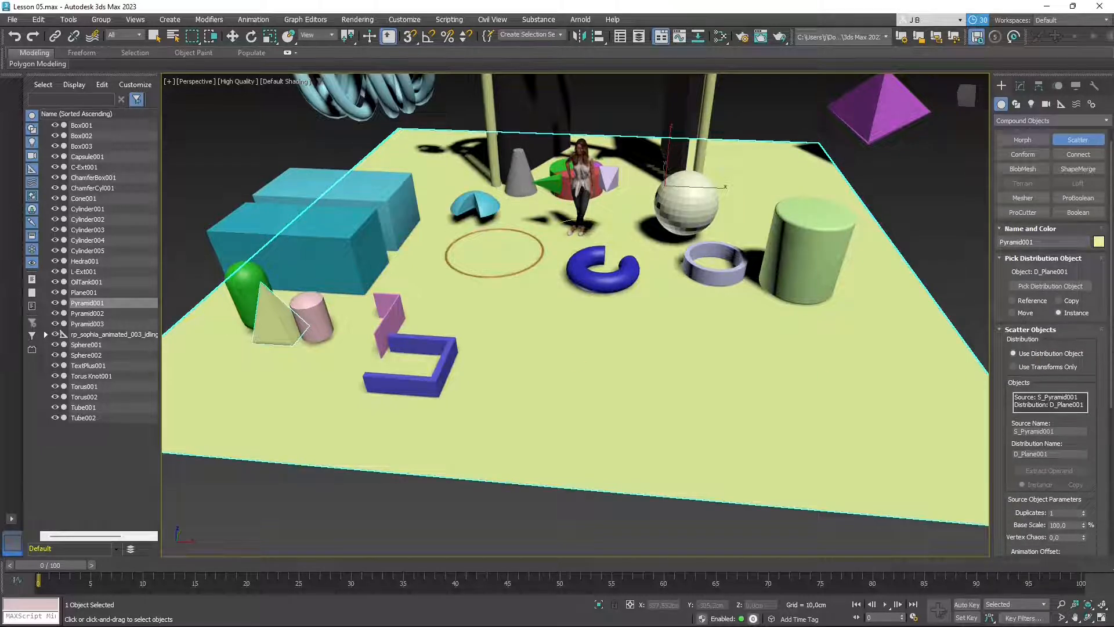
{"action": "scroll", "coordinate": [1043, 362], "scroll_direction": "down", "scroll_amount": 5}
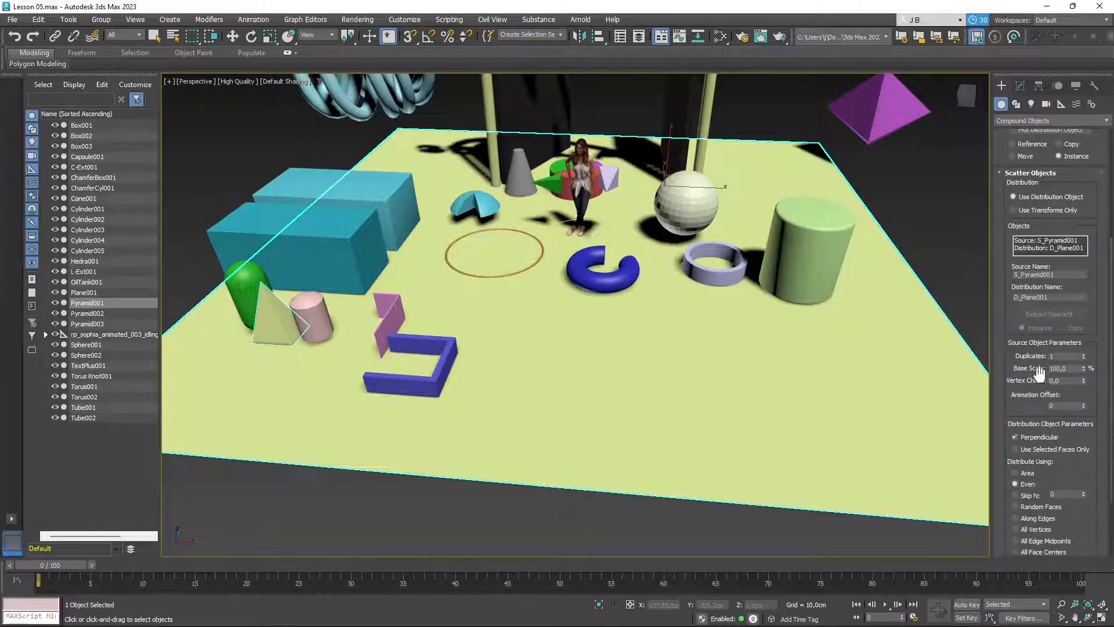
{"action": "scroll", "coordinate": [1110, 348], "scroll_direction": "up", "scroll_amount": 7}
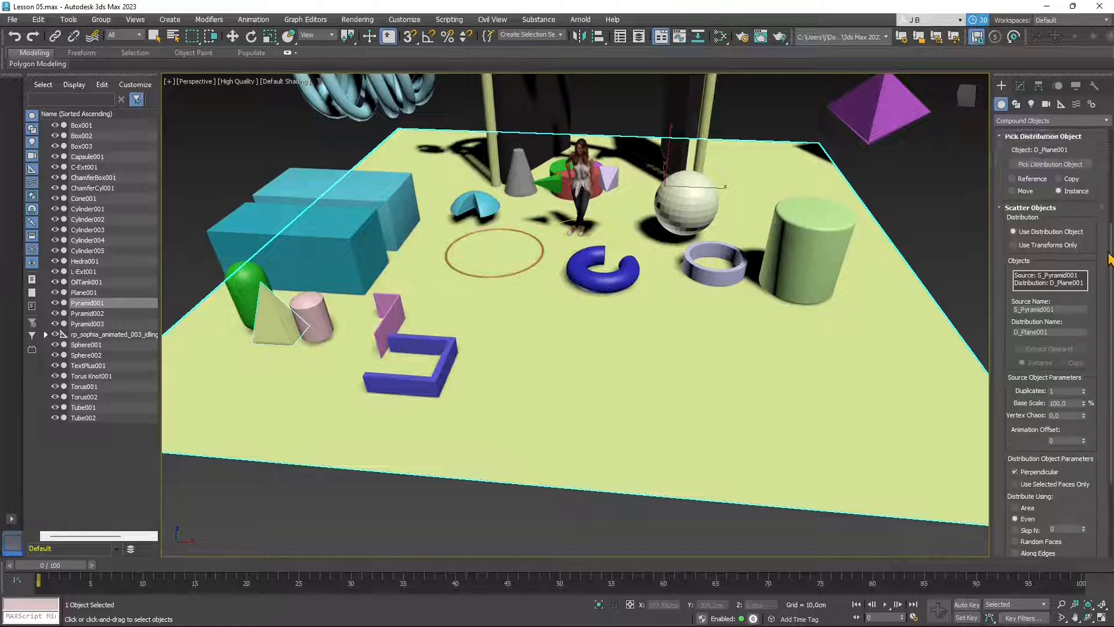
{"action": "scroll", "coordinate": [1109, 354], "scroll_direction": "down", "scroll_amount": 12}
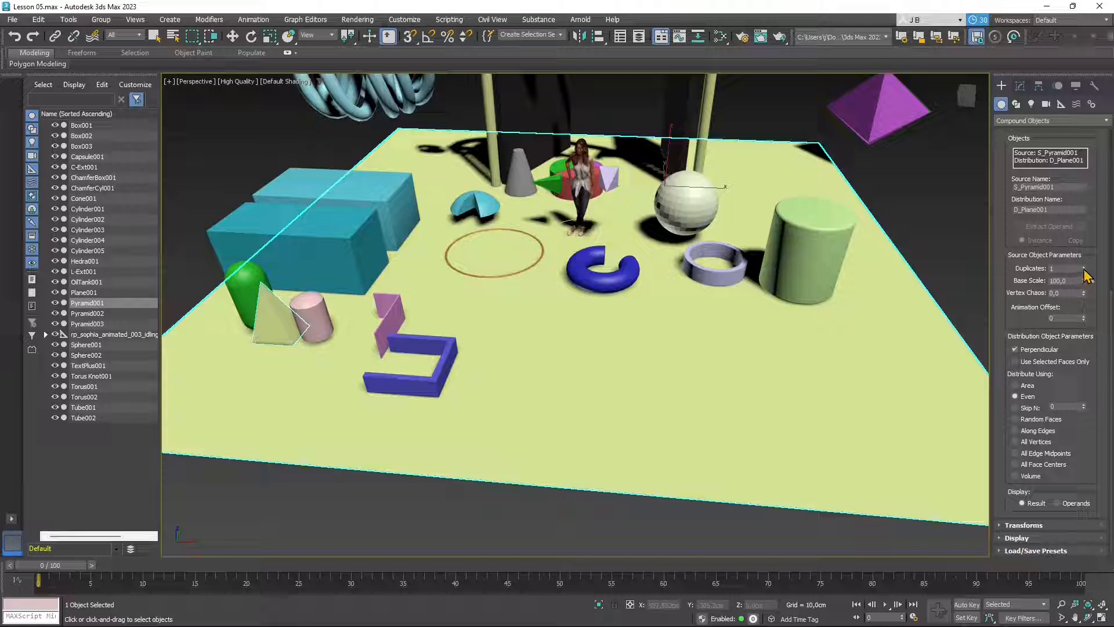
{"action": "left_click", "coordinate": [1083, 267]}
{"action": "left_click", "coordinate": [1083, 268]}
{"action": "left_click", "coordinate": [1084, 267]}
{"action": "left_click", "coordinate": [1084, 268]}
{"action": "left_click", "coordinate": [1084, 268]}
{"action": "left_click", "coordinate": [1083, 267]}
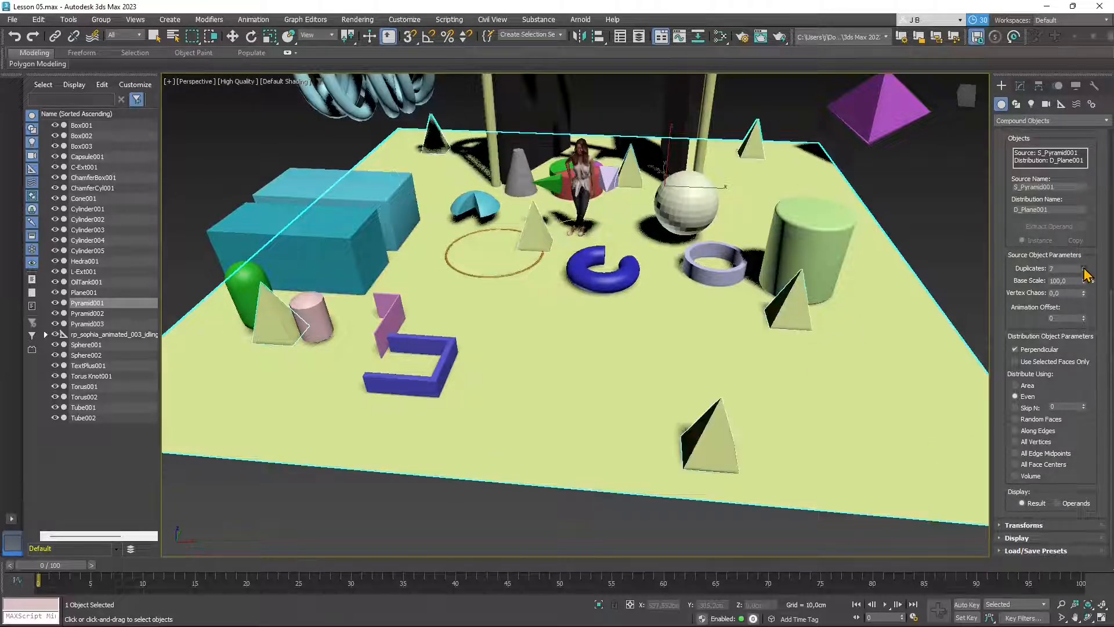
{"action": "left_click", "coordinate": [1084, 267]}
{"action": "left_click", "coordinate": [1084, 268]}
{"action": "left_click", "coordinate": [1084, 267]}
{"action": "left_click", "coordinate": [1084, 267]}
{"action": "left_click", "coordinate": [1084, 268]}
{"action": "left_click", "coordinate": [1084, 268]}
{"action": "left_click", "coordinate": [1084, 267]}
{"action": "left_click", "coordinate": [1084, 268]}
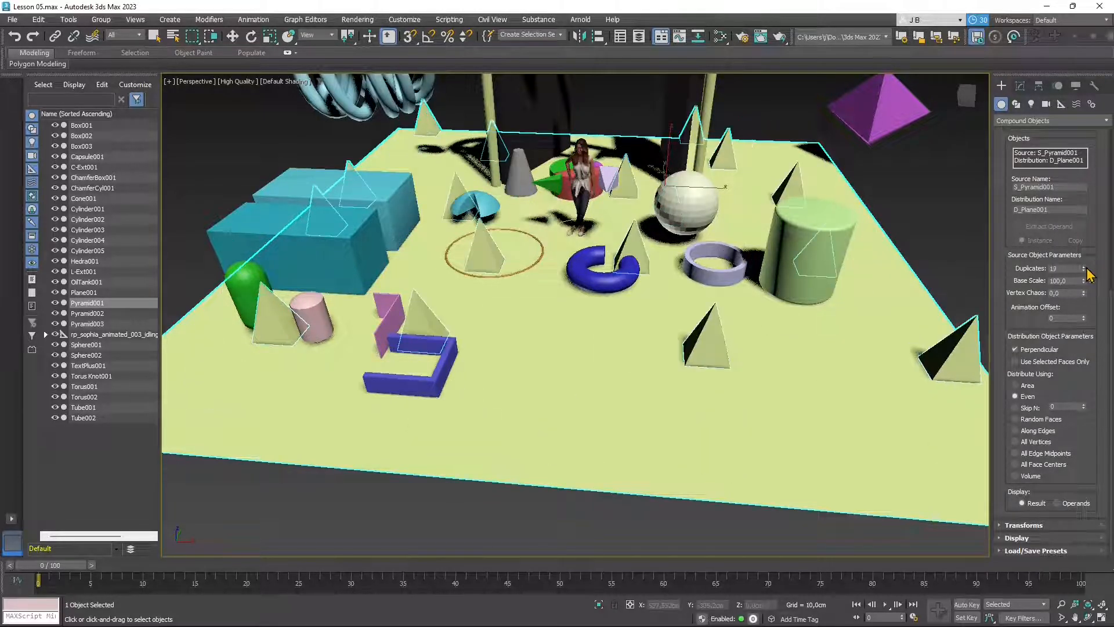
{"action": "left_click", "coordinate": [1084, 268]}
{"action": "left_click", "coordinate": [1084, 268]}
{"action": "left_click", "coordinate": [1084, 268]}
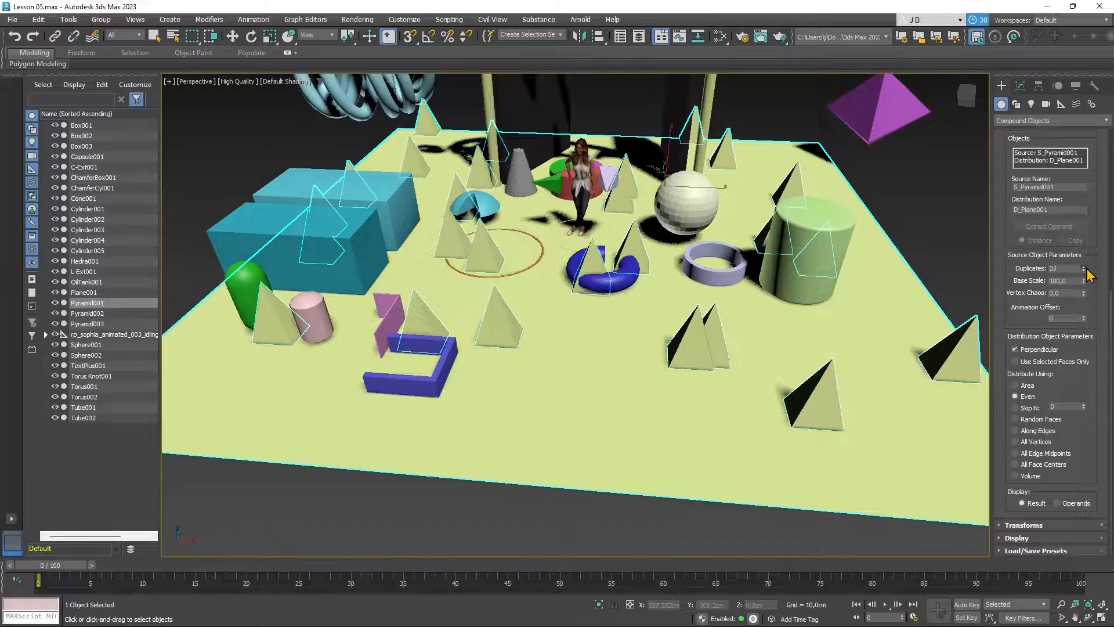
{"action": "left_click", "coordinate": [1084, 268]}
{"action": "left_click", "coordinate": [1084, 267]}
{"action": "left_click", "coordinate": [1084, 267]}
{"action": "left_click", "coordinate": [1083, 267]}
{"action": "left_click", "coordinate": [1084, 268]}
{"action": "left_click", "coordinate": [1084, 268]}
{"action": "left_click", "coordinate": [1084, 268]}
{"action": "left_click", "coordinate": [1083, 268]}
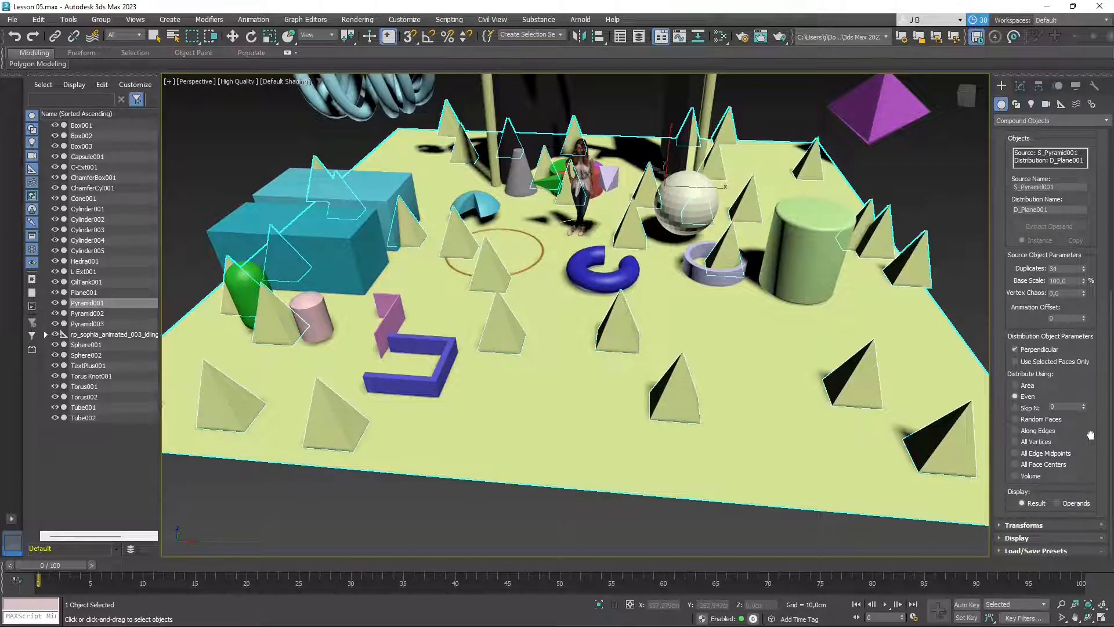
- Try several Distribute Using options, settling on All Edge Midpoints
{"action": "left_click", "coordinate": [1017, 419]}
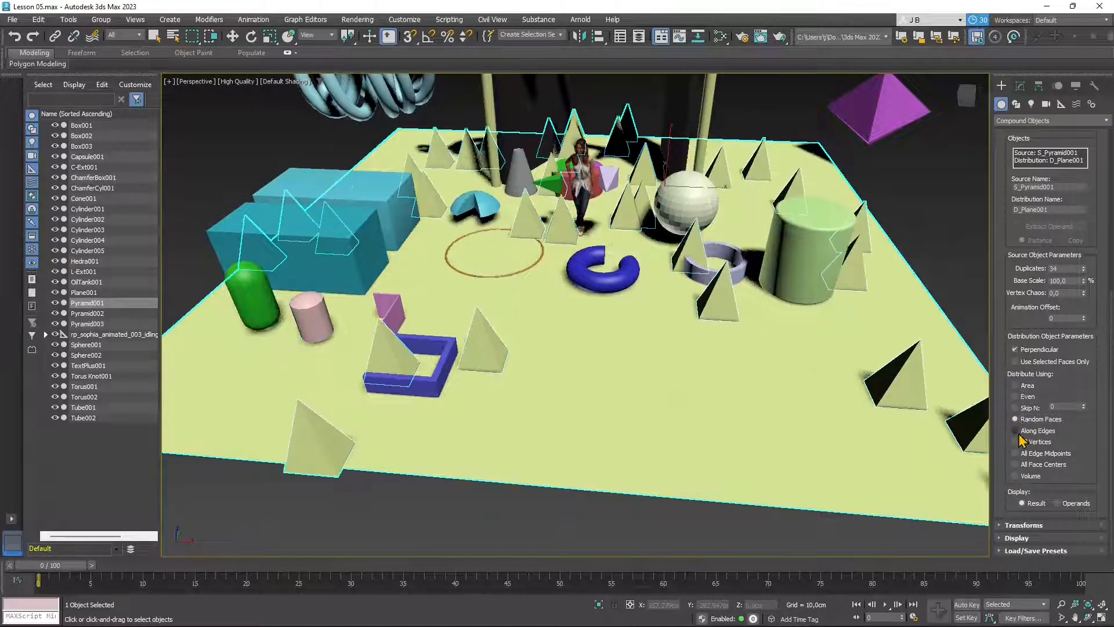
{"action": "left_click", "coordinate": [1016, 430]}
{"action": "left_click", "coordinate": [1023, 464]}
{"action": "left_click", "coordinate": [1018, 453]}
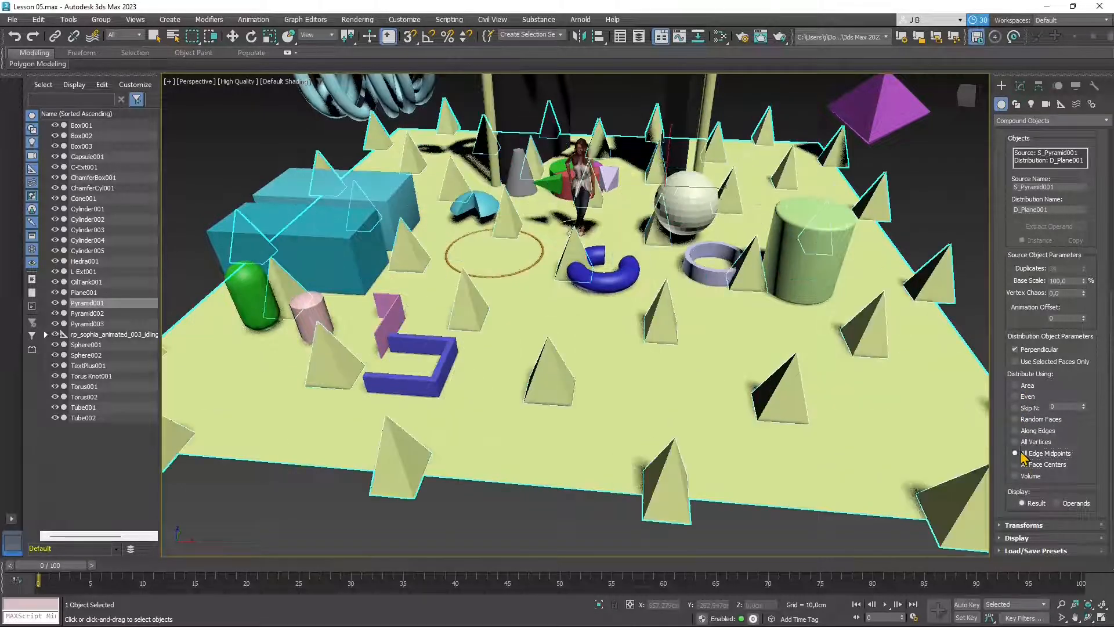
{"action": "left_click", "coordinate": [1018, 465]}
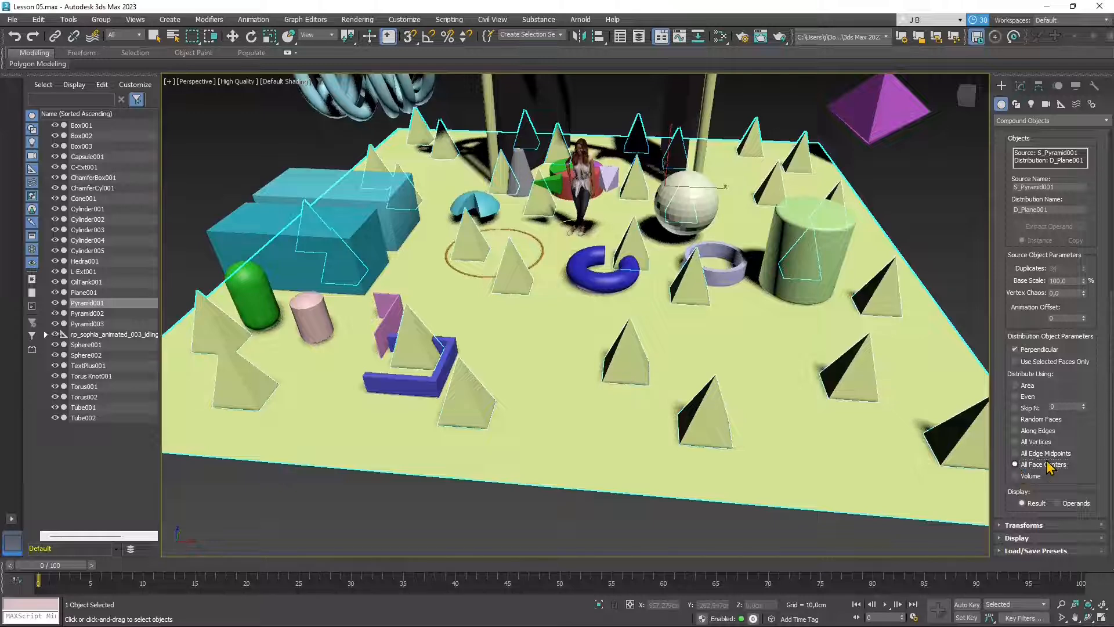
{"action": "left_click", "coordinate": [1019, 455]}
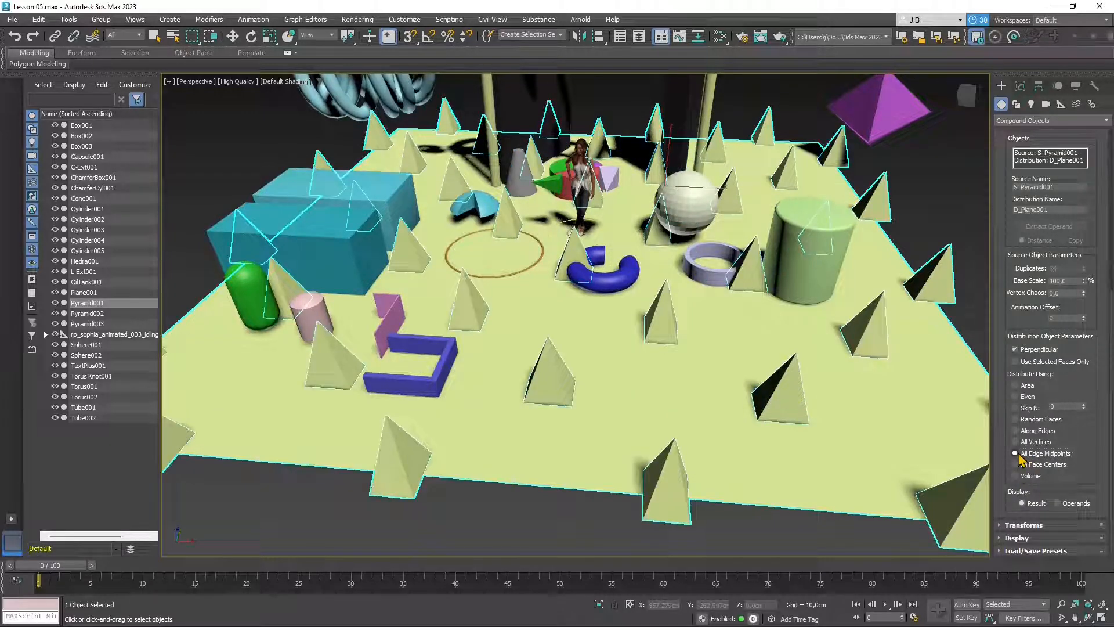
- Switch distribution to All Face Centers, review the grid from above, and enable Edged Faces
{"action": "scroll", "coordinate": [562, 368], "scroll_direction": "down", "scroll_amount": 4}
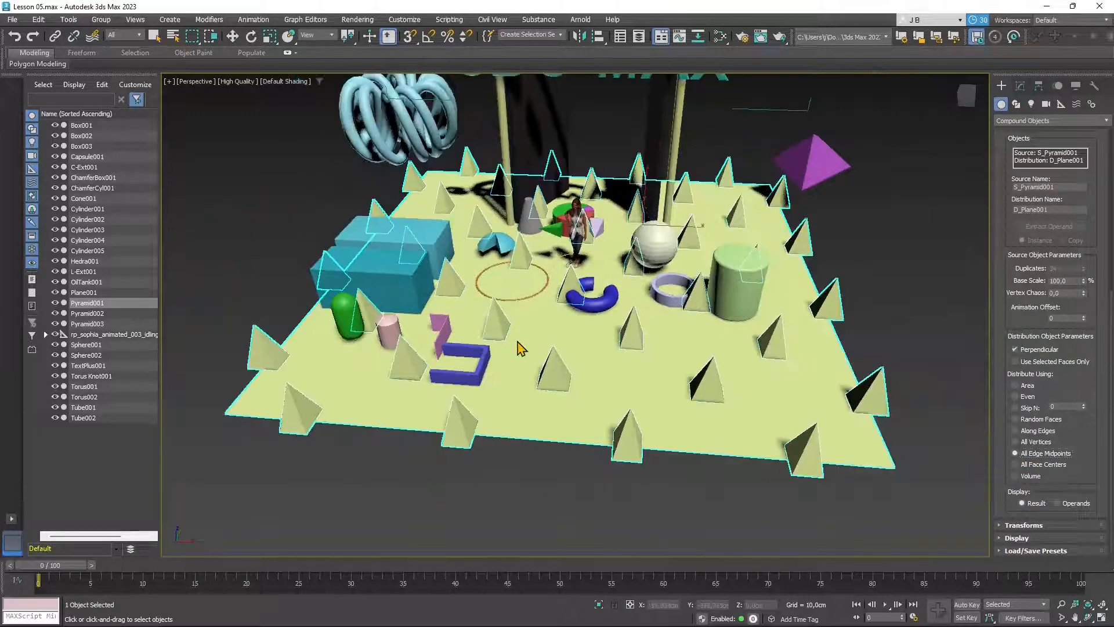
{"action": "middle_click_drag", "start_coordinate": [522, 343], "coordinate": [575, 372], "text": "alt"}
{"action": "left_click", "coordinate": [1038, 465]}
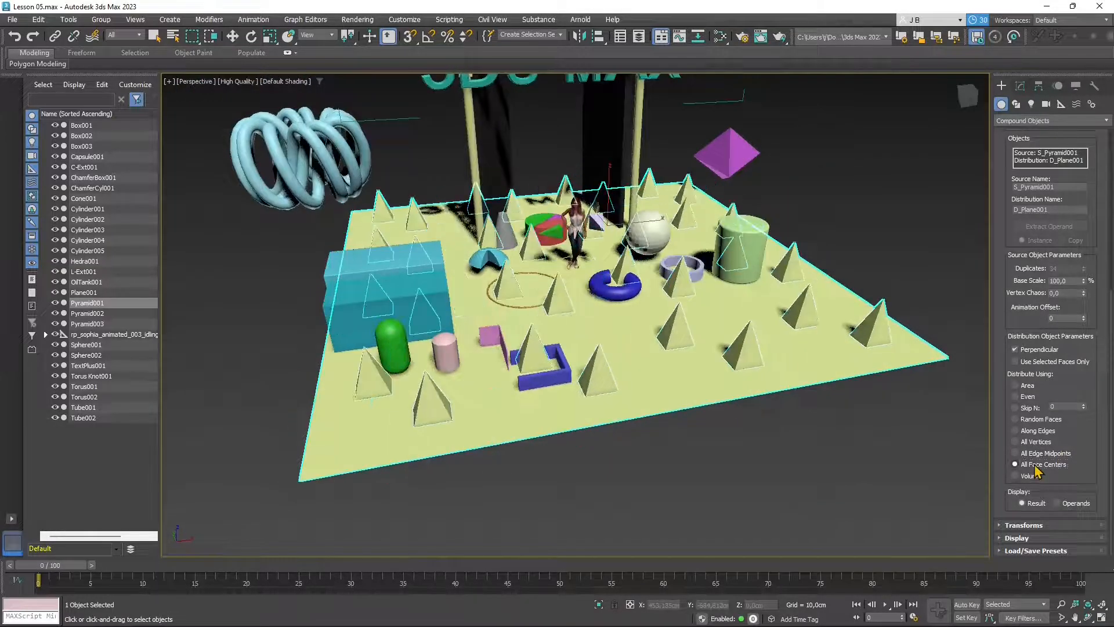
{"action": "middle_click_drag", "start_coordinate": [664, 264], "coordinate": [597, 341], "text": "alt"}
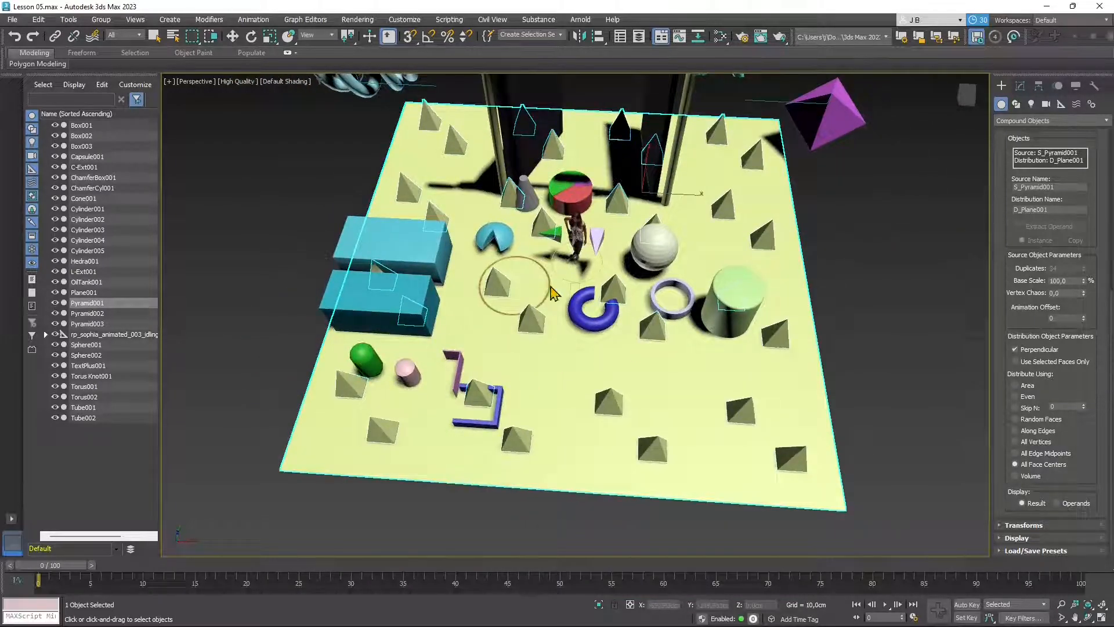
{"action": "middle_click_drag", "start_coordinate": [620, 410], "coordinate": [614, 390], "text": "alt"}
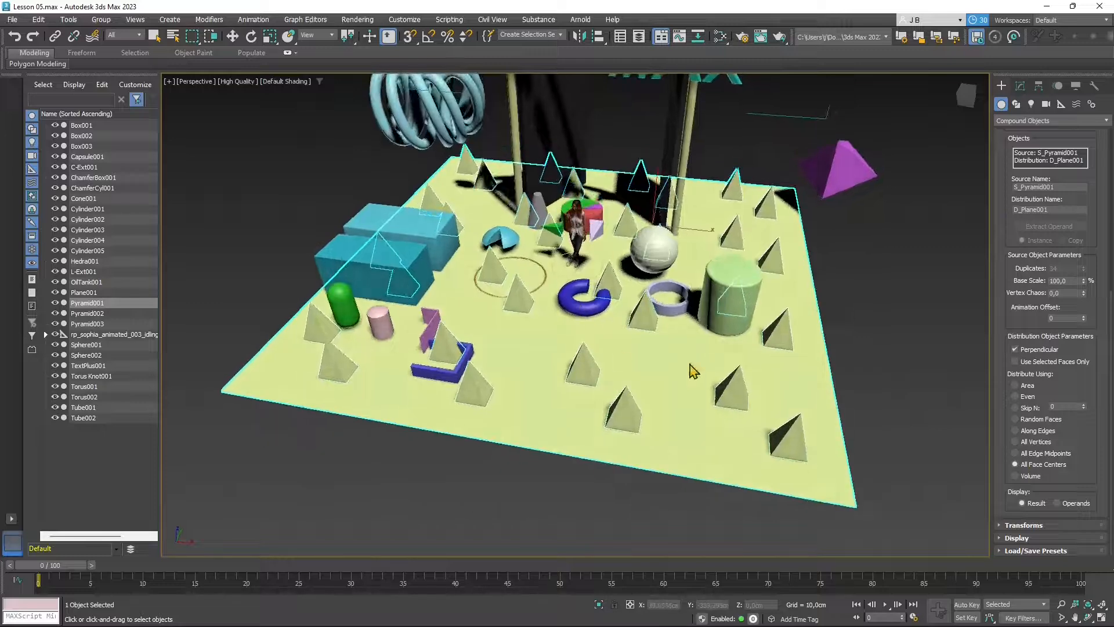
{"action": "left_click", "coordinate": [270, 82]}
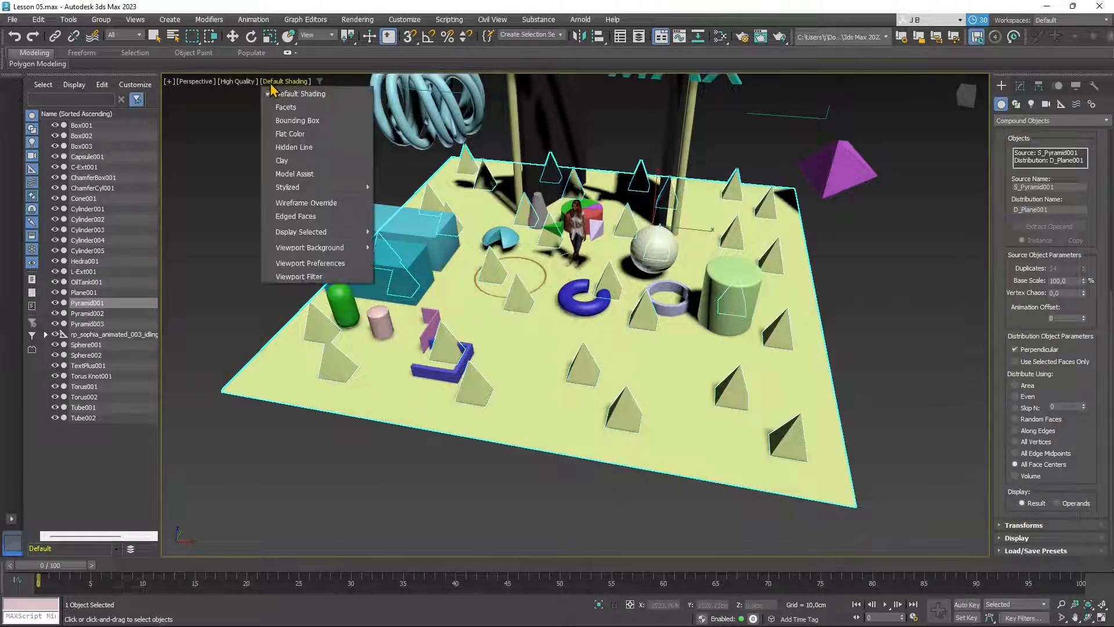
{"action": "left_click", "coordinate": [296, 215]}
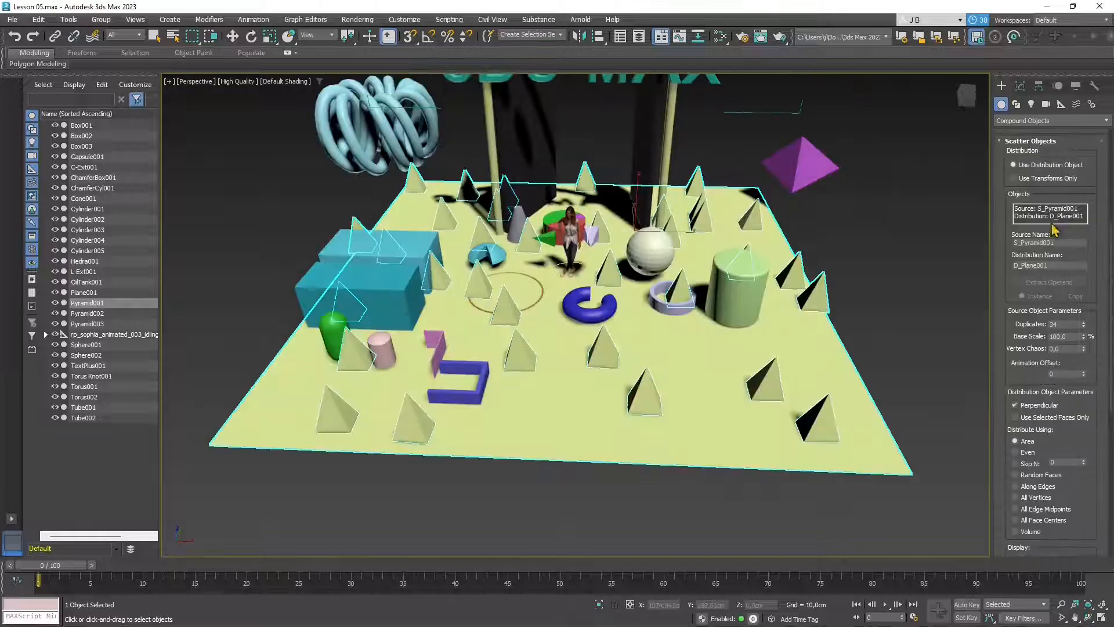
- Select the Pyramid and Plane operands in turn, ending on the pyramid
{"action": "left_click", "coordinate": [1044, 211]}
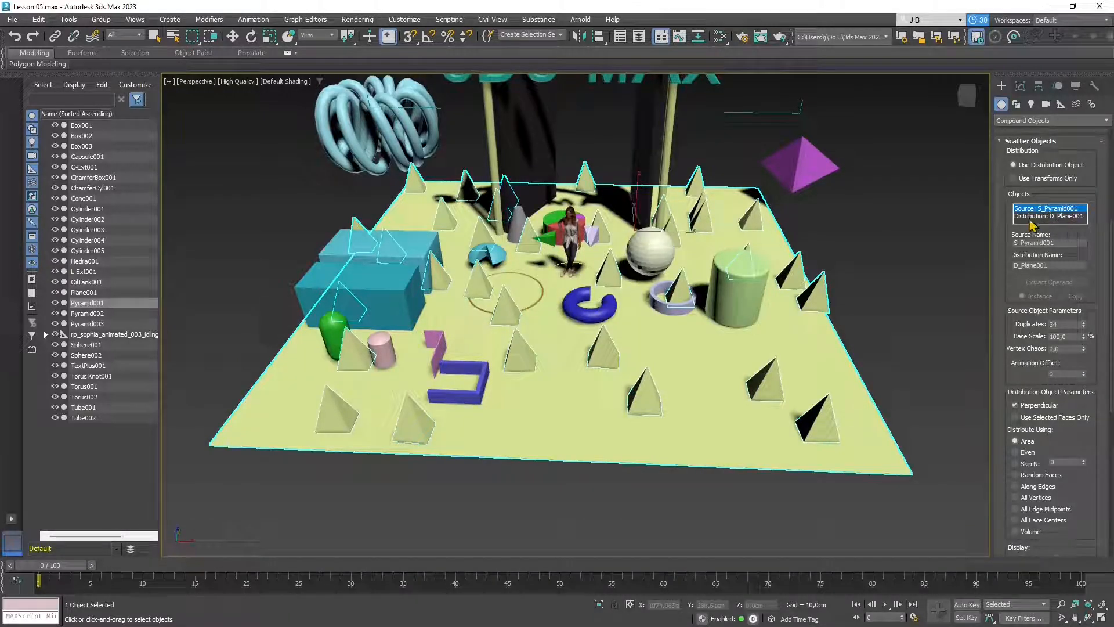
{"action": "left_click", "coordinate": [1033, 217]}
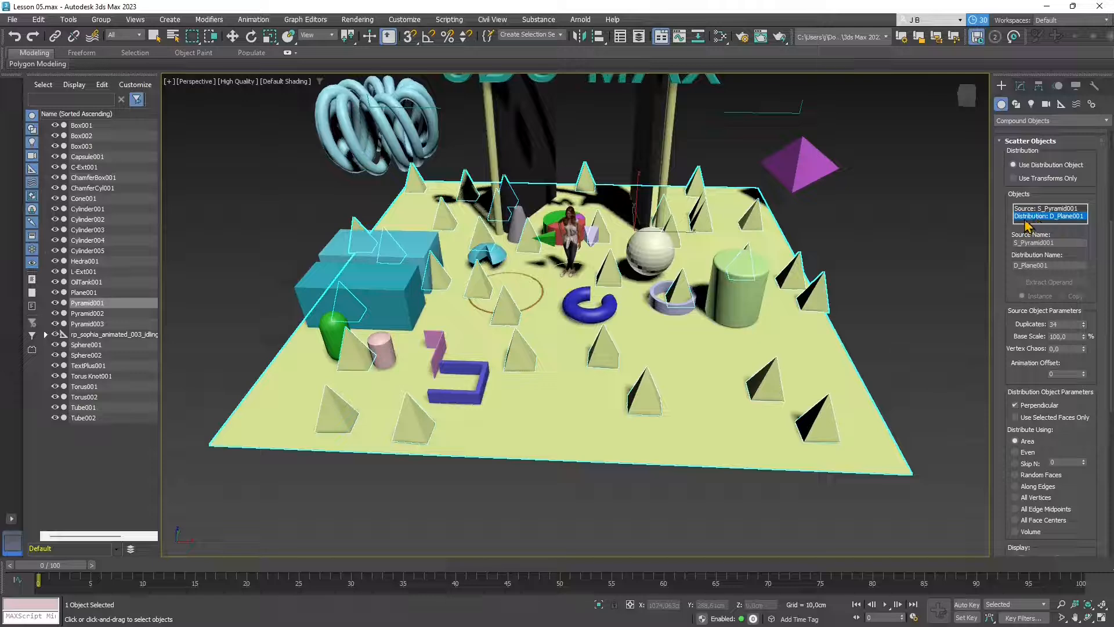
{"action": "left_click", "coordinate": [1030, 208]}
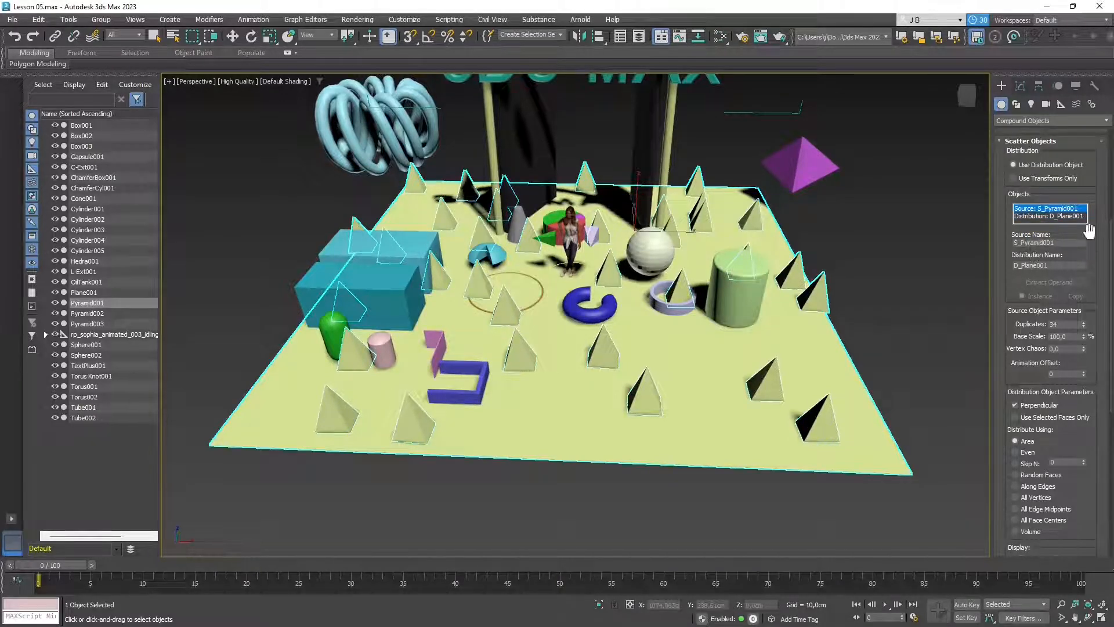
{"action": "left_click_drag", "start_coordinate": [1088, 231], "coordinate": [1100, 450]}
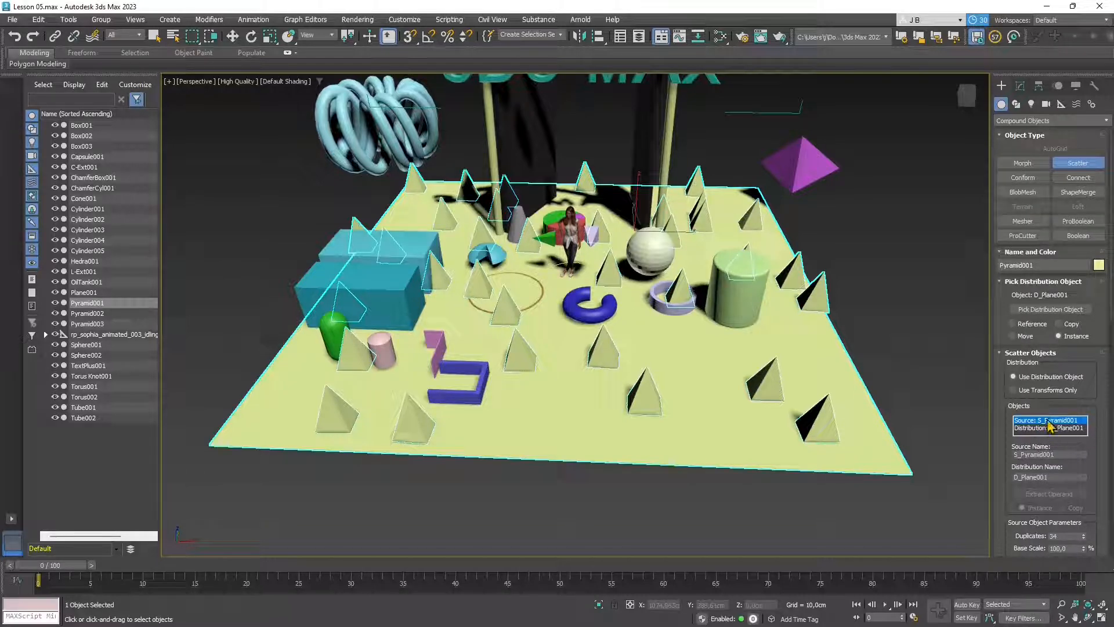
- Select Pyramid001 in the Scene Explorer and toggle its visibility, leaving it shown
{"action": "left_click", "coordinate": [90, 304]}
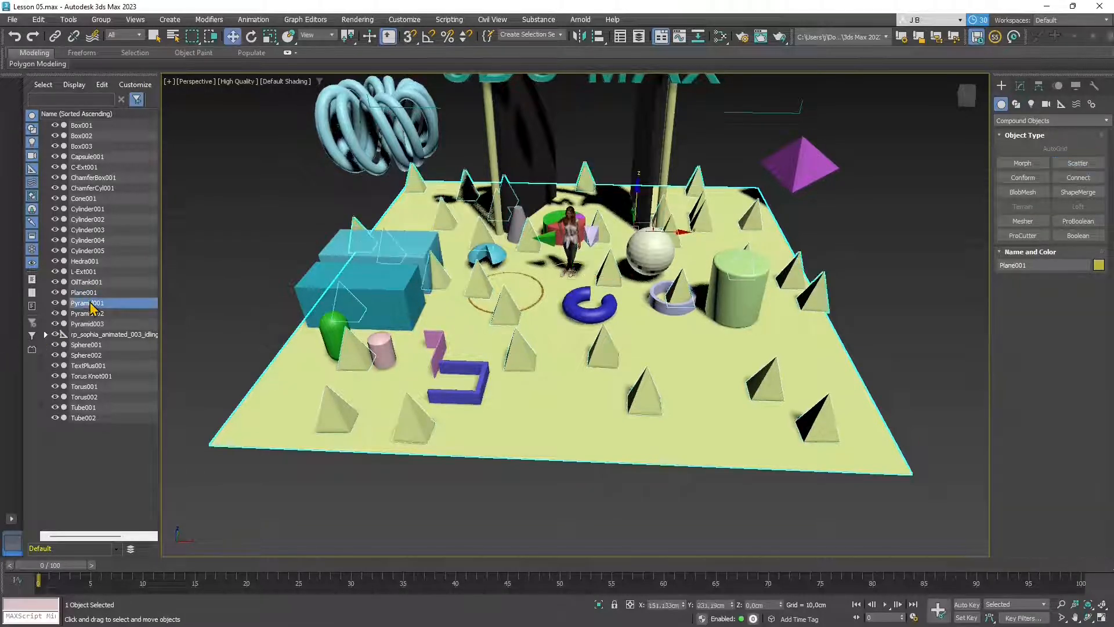
{"action": "left_click", "coordinate": [55, 303]}
{"action": "left_click", "coordinate": [55, 303]}
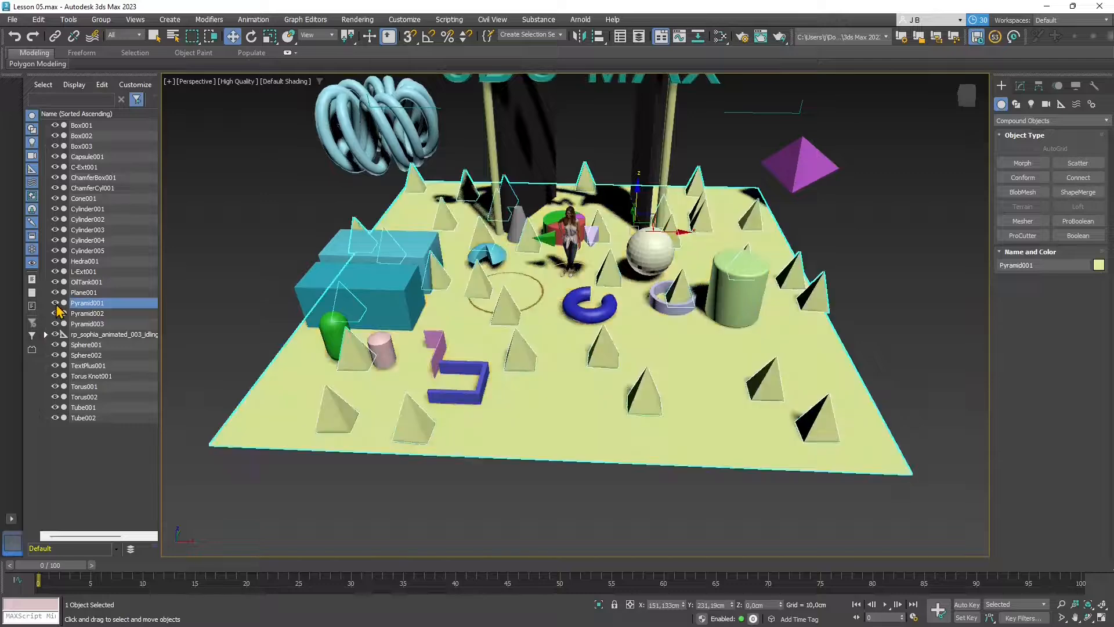
{"action": "left_click", "coordinate": [56, 303]}
{"action": "left_click", "coordinate": [55, 303]}
{"action": "left_click", "coordinate": [55, 303]}
{"action": "left_click", "coordinate": [55, 303]}
{"action": "left_click", "coordinate": [56, 303]}
{"action": "left_click", "coordinate": [55, 303]}
- Select the base Pyramid under Scatter and shrink it to 6.142 cm wide, about 15 cm high
{"action": "left_click", "coordinate": [1021, 88]}
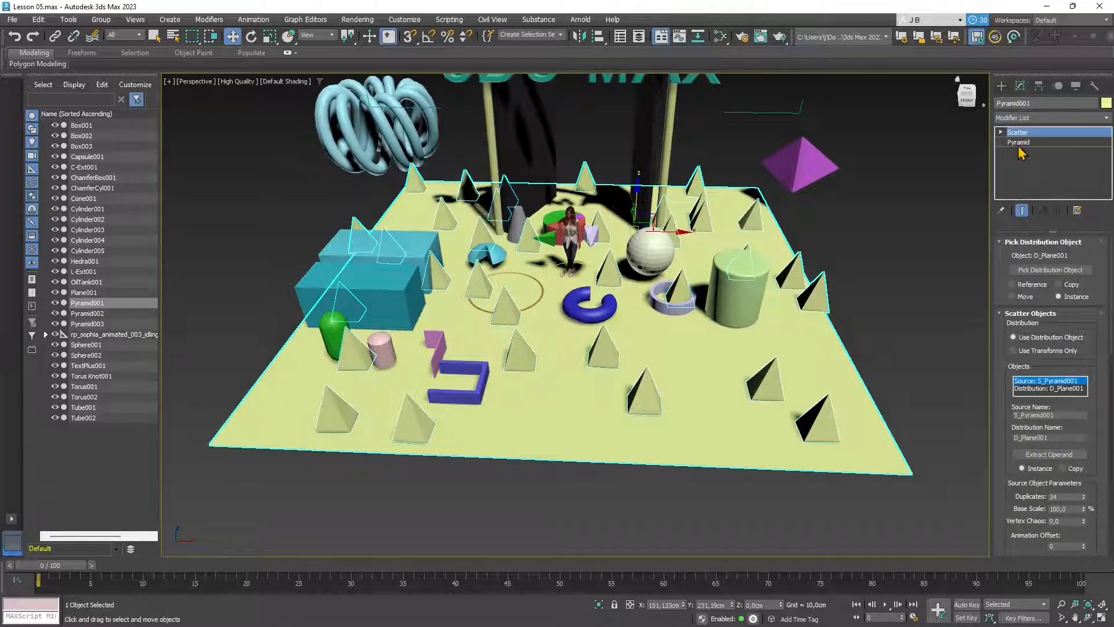
{"action": "left_click", "coordinate": [1019, 143]}
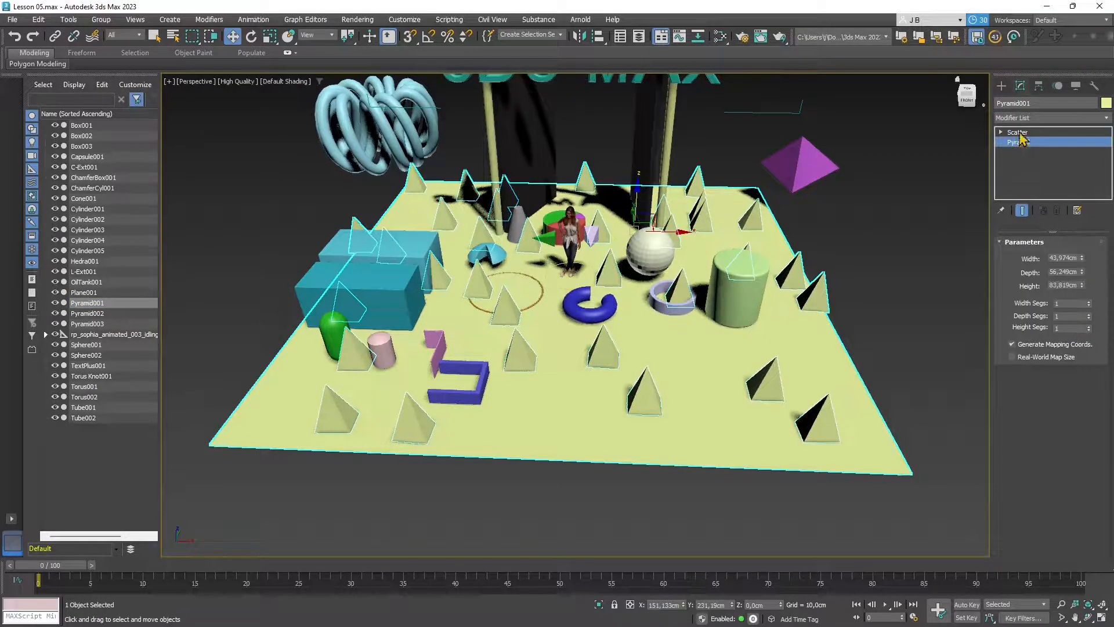
{"action": "left_click", "coordinate": [1018, 133]}
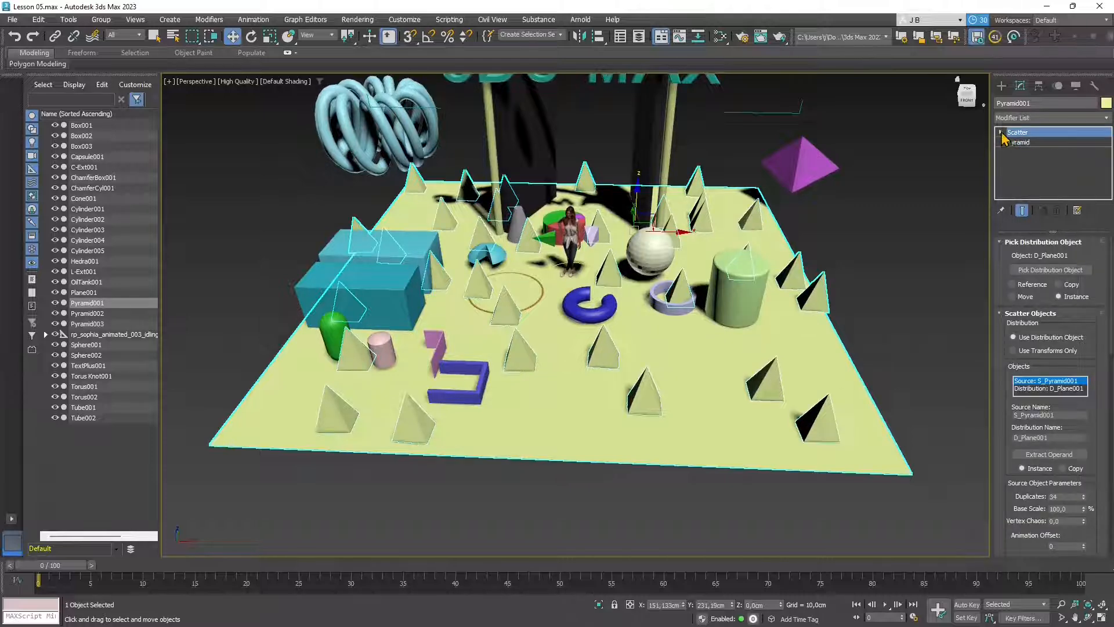
{"action": "left_click", "coordinate": [1001, 134]}
{"action": "left_click", "coordinate": [1018, 143]}
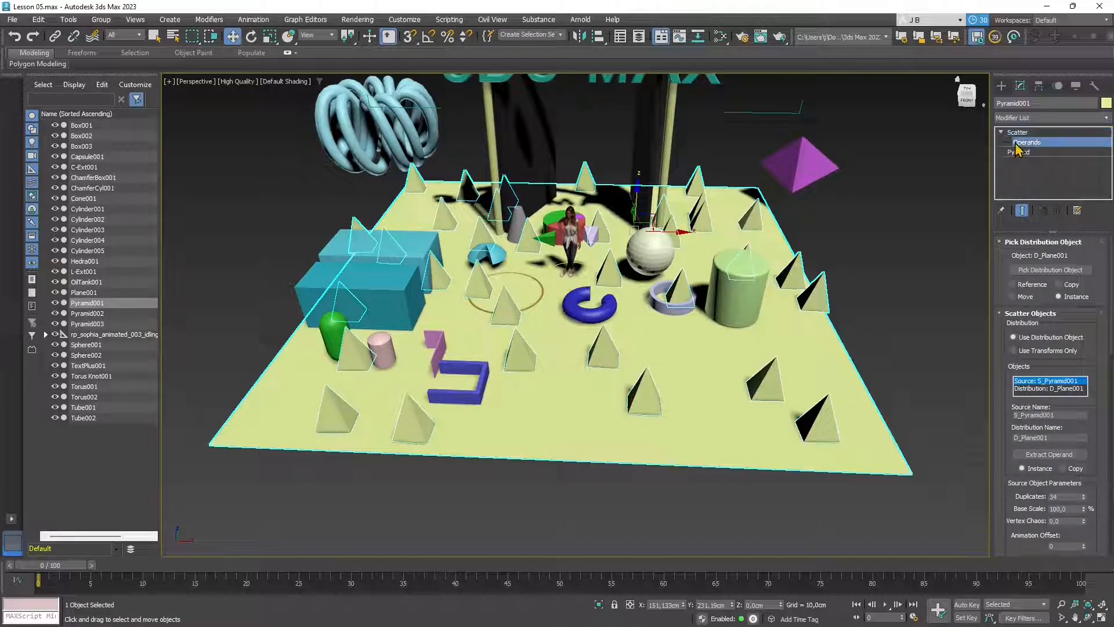
{"action": "left_click", "coordinate": [1020, 152]}
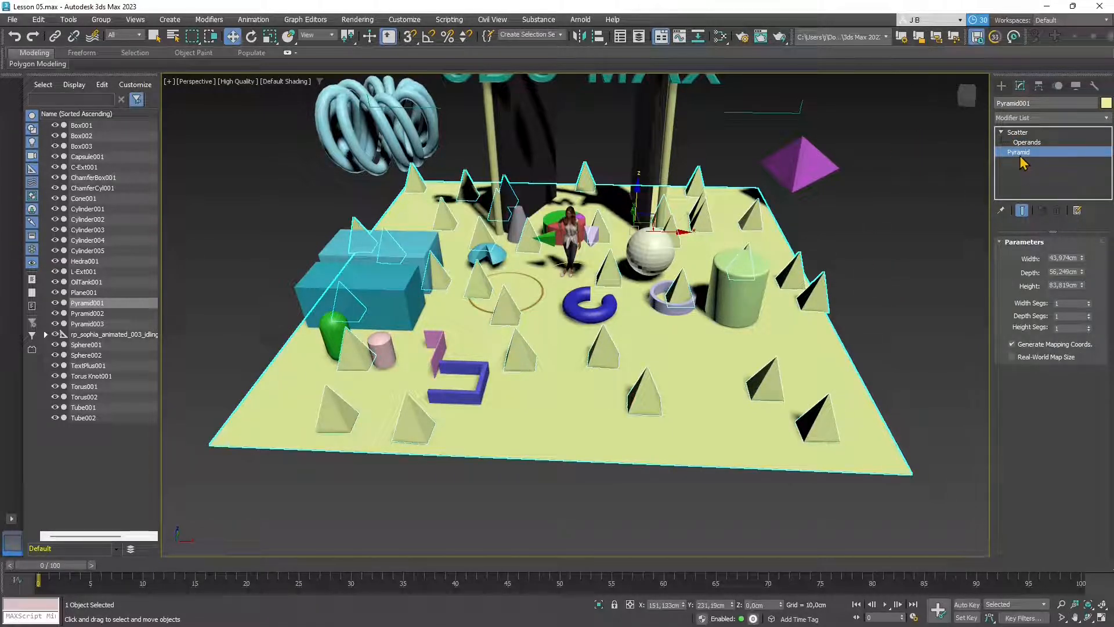
{"action": "mouse_move", "coordinate": [1081, 260]}
{"action": "left_mouse_down"}
{"action": "mouse_move", "coordinate": [1085, 215]}
{"action": "mouse_move", "coordinate": [1094, 336]}
{"action": "mouse_move", "coordinate": [1083, 249]}
{"action": "mouse_move", "coordinate": [1085, 328]}
{"action": "mouse_move", "coordinate": [1086, 315]}
{"action": "left_mouse_up"}
- Deselect the scatter, show Compound Objects in the Create panel, and select ChamferCyl001
{"action": "left_click", "coordinate": [924, 331]}
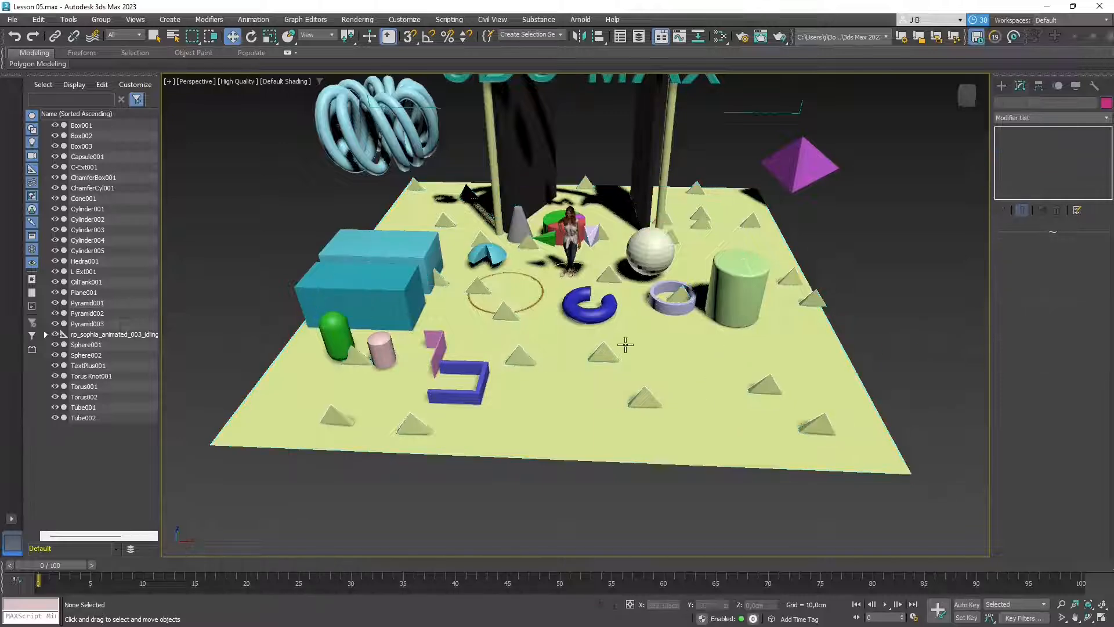
{"action": "middle_click_drag", "start_coordinate": [620, 382], "coordinate": [616, 360], "text": "alt"}
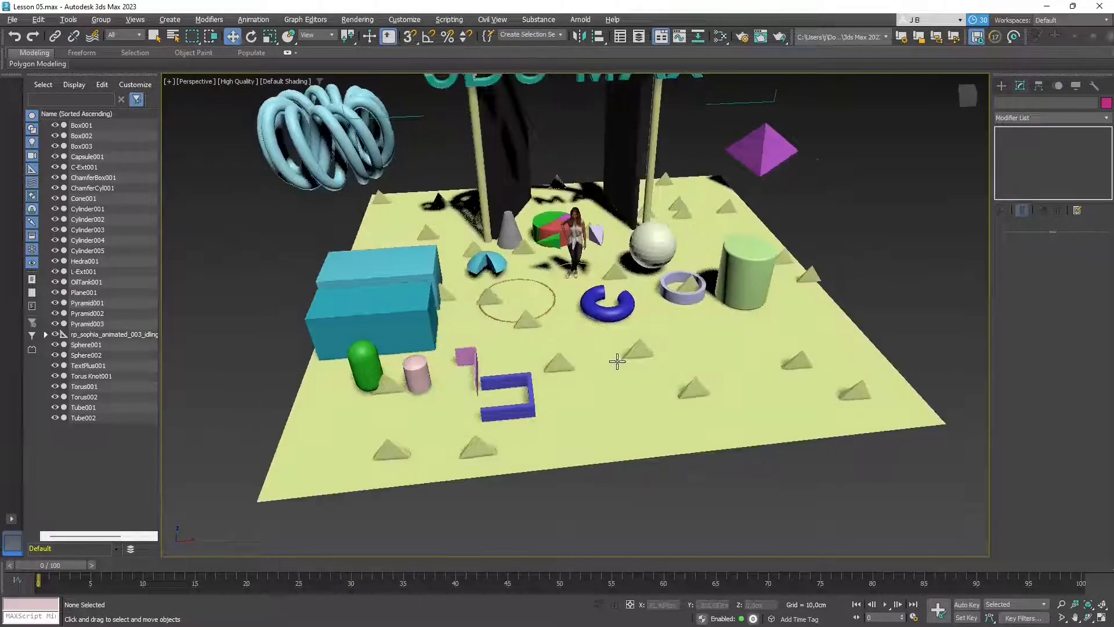
{"action": "left_click", "coordinate": [1002, 86]}
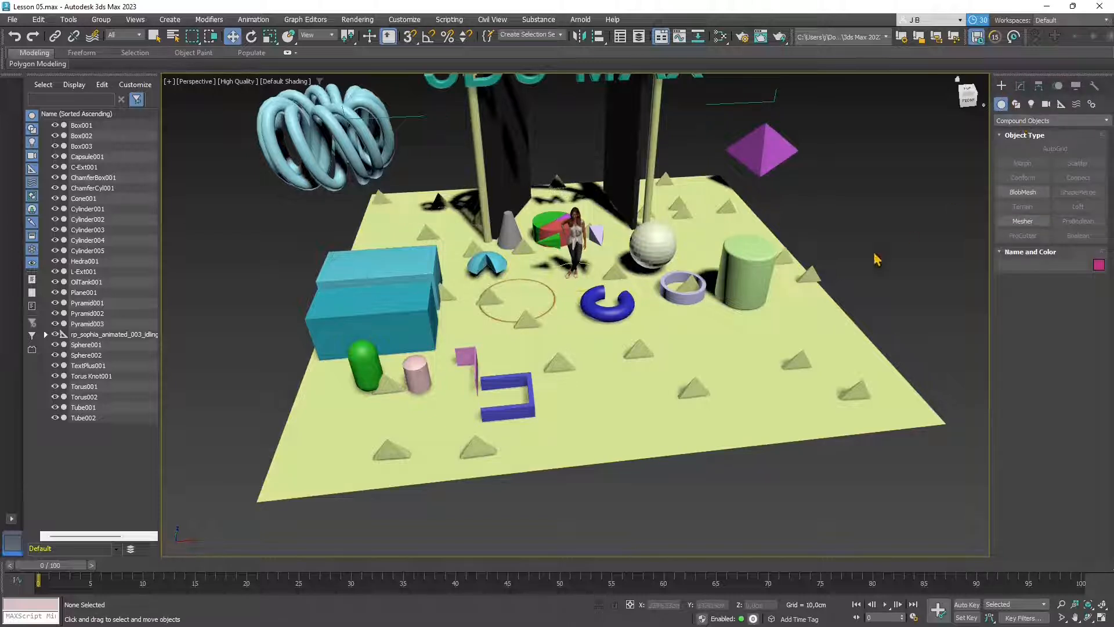
{"action": "left_click", "coordinate": [763, 261]}
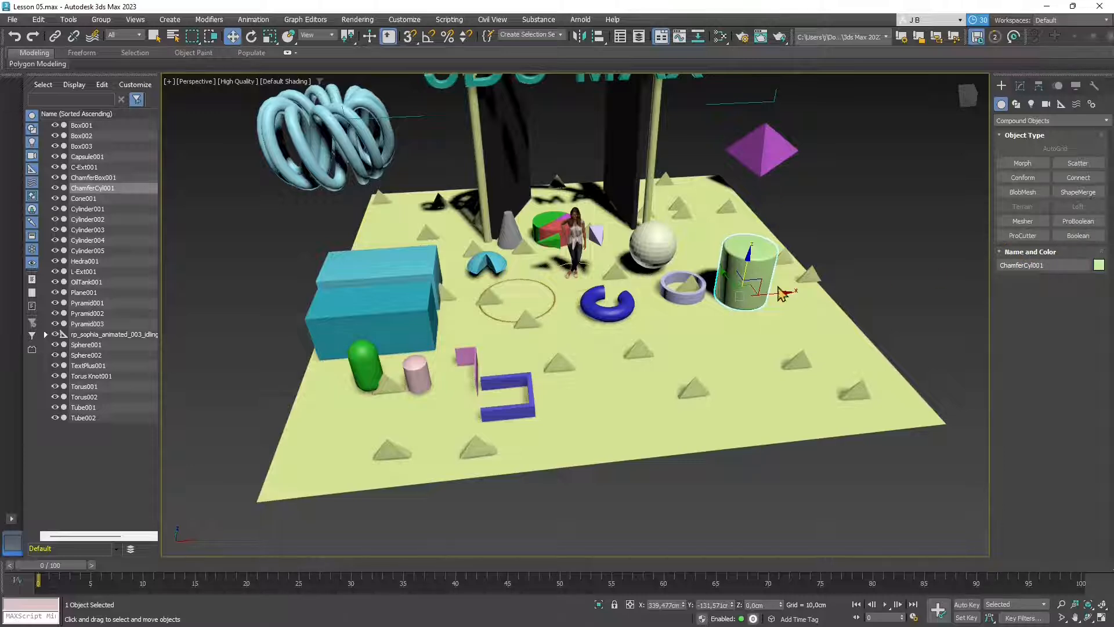
- Orbit, zoom and pan to a front view of the plane below the 3DS MAX arch
{"action": "middle_click_drag", "start_coordinate": [636, 362], "coordinate": [646, 330], "text": "alt"}
{"action": "scroll", "coordinate": [646, 330], "scroll_direction": "up", "scroll_amount": 3}
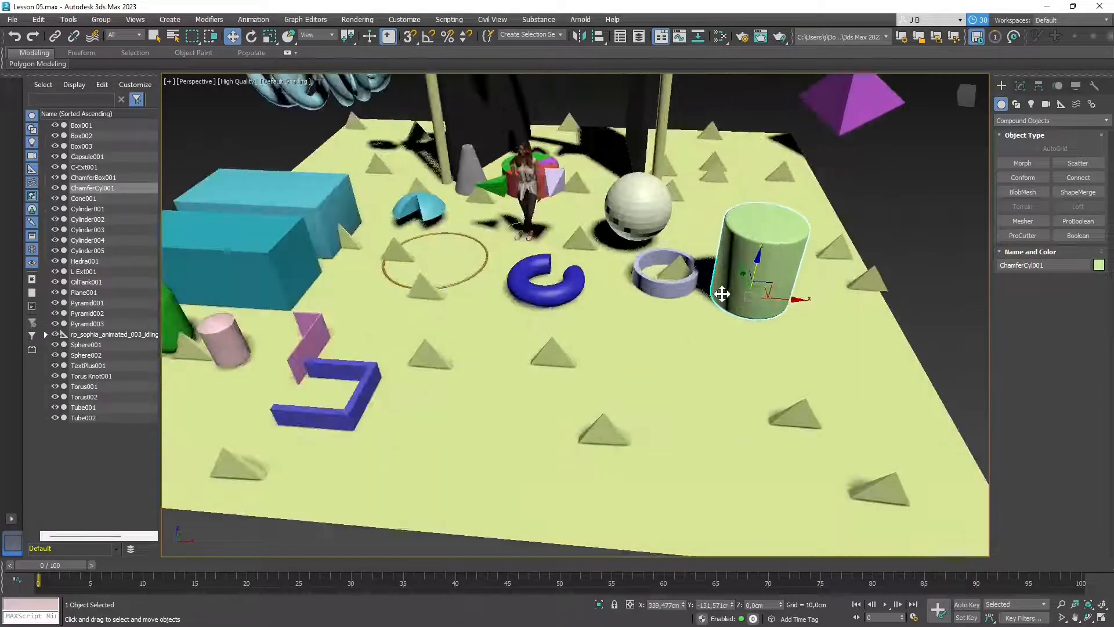
{"action": "mouse_move", "coordinate": [564, 328]}
{"action": "middle_mouse_down", "text": "alt"}
{"action": "mouse_move", "coordinate": [590, 319]}
{"action": "mouse_move", "coordinate": [580, 329]}
{"action": "middle_mouse_up", "text": "alt"}
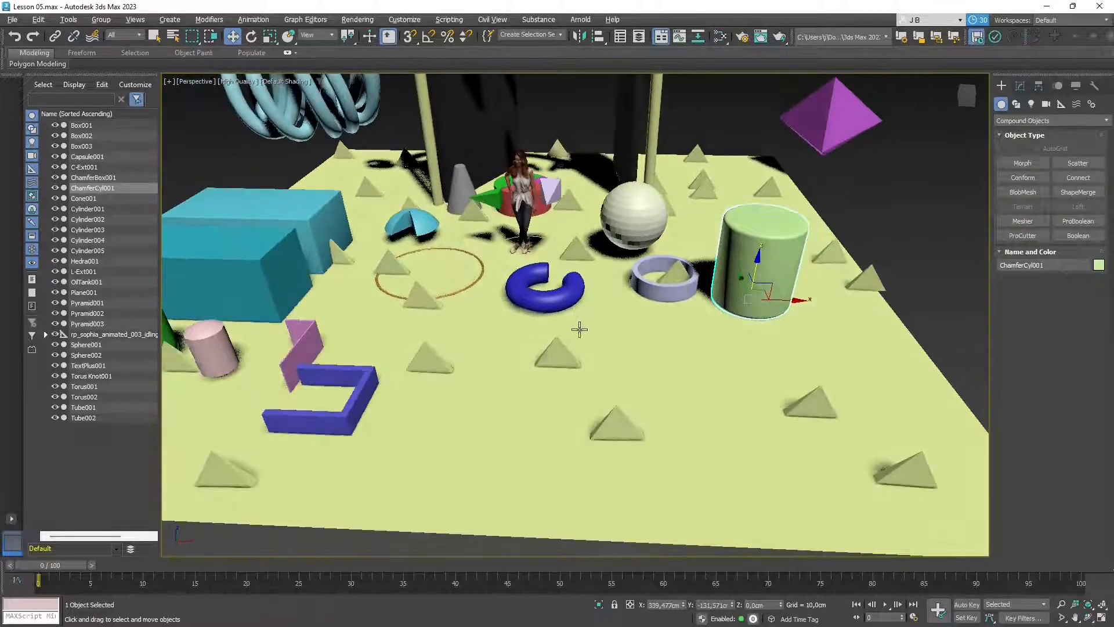
{"action": "left_click", "coordinate": [973, 289]}
{"action": "scroll", "coordinate": [756, 289], "scroll_direction": "down", "scroll_amount": 3}
{"action": "scroll", "coordinate": [783, 301], "scroll_direction": "up", "scroll_amount": 3}
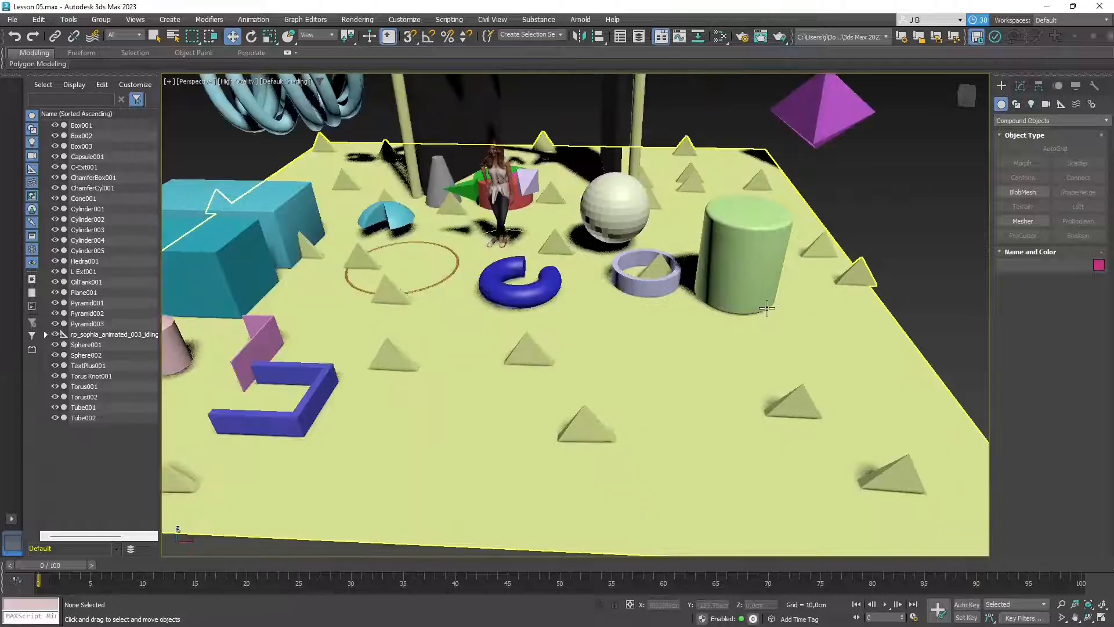
{"action": "scroll", "coordinate": [767, 309], "scroll_direction": "down", "scroll_amount": 3}
{"action": "scroll", "coordinate": [714, 358], "scroll_direction": "up", "scroll_amount": 1}
{"action": "middle_click_drag", "start_coordinate": [726, 358], "coordinate": [719, 288]}
{"action": "mouse_move", "coordinate": [709, 289]}
{"action": "middle_mouse_down", "text": "alt"}
{"action": "mouse_move", "coordinate": [698, 288]}
{"action": "mouse_move", "coordinate": [703, 224]}
{"action": "mouse_move", "coordinate": [716, 227]}
{"action": "mouse_move", "coordinate": [687, 288]}
{"action": "middle_mouse_up", "text": "alt"}
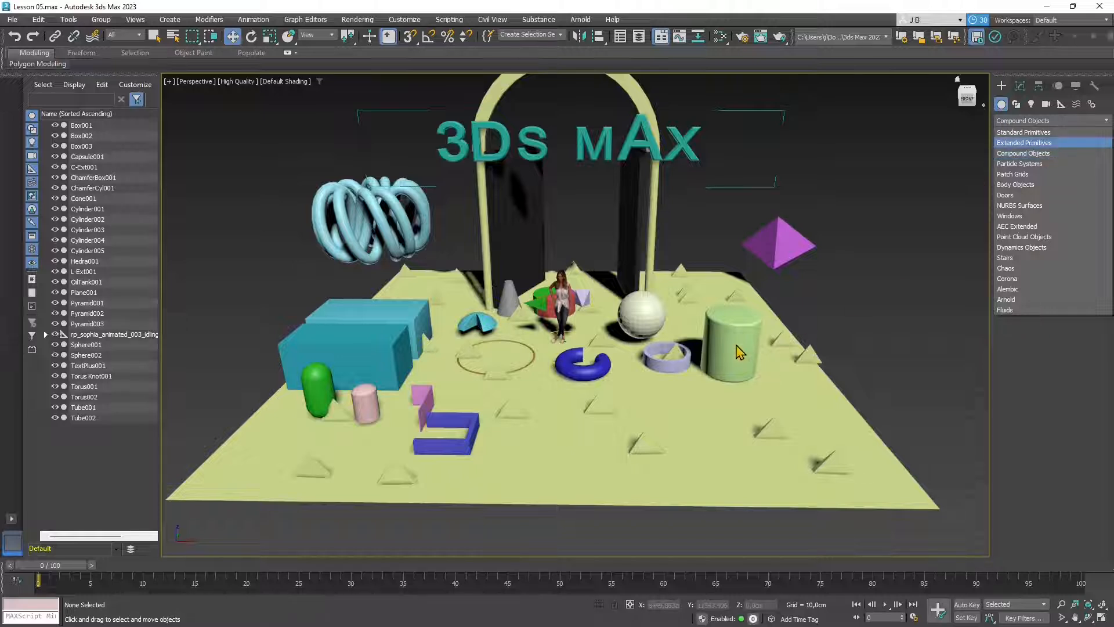
- Nudge ChamferCyl001, then sketch a trial Standard Primitives cylinder over it and cancel it
{"action": "left_click", "coordinate": [740, 353]}
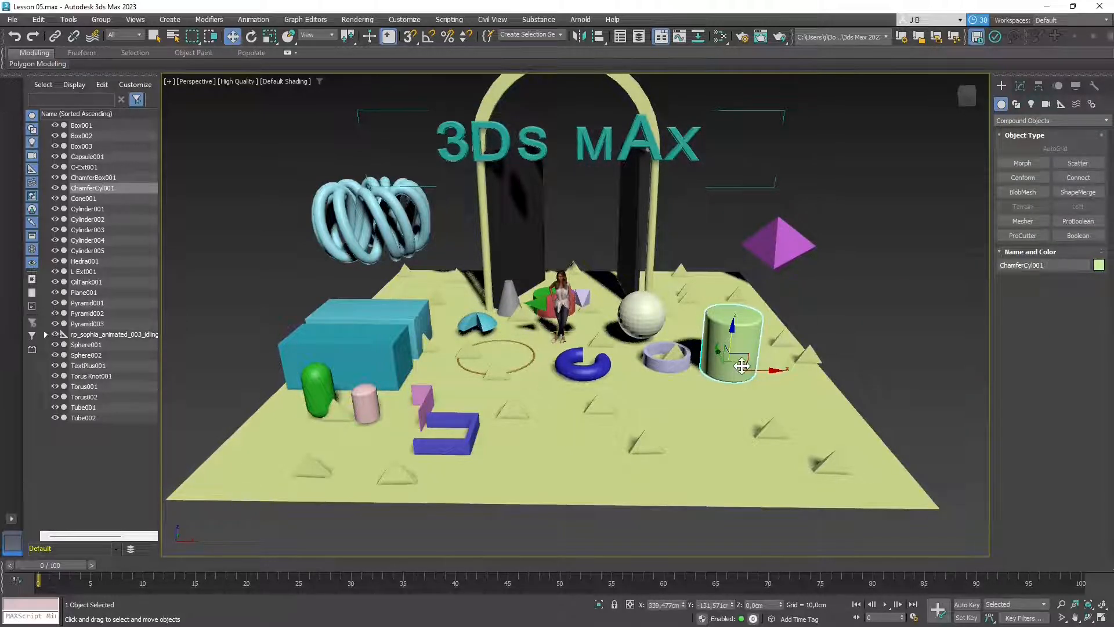
{"action": "left_click_drag", "start_coordinate": [742, 366], "coordinate": [774, 382]}
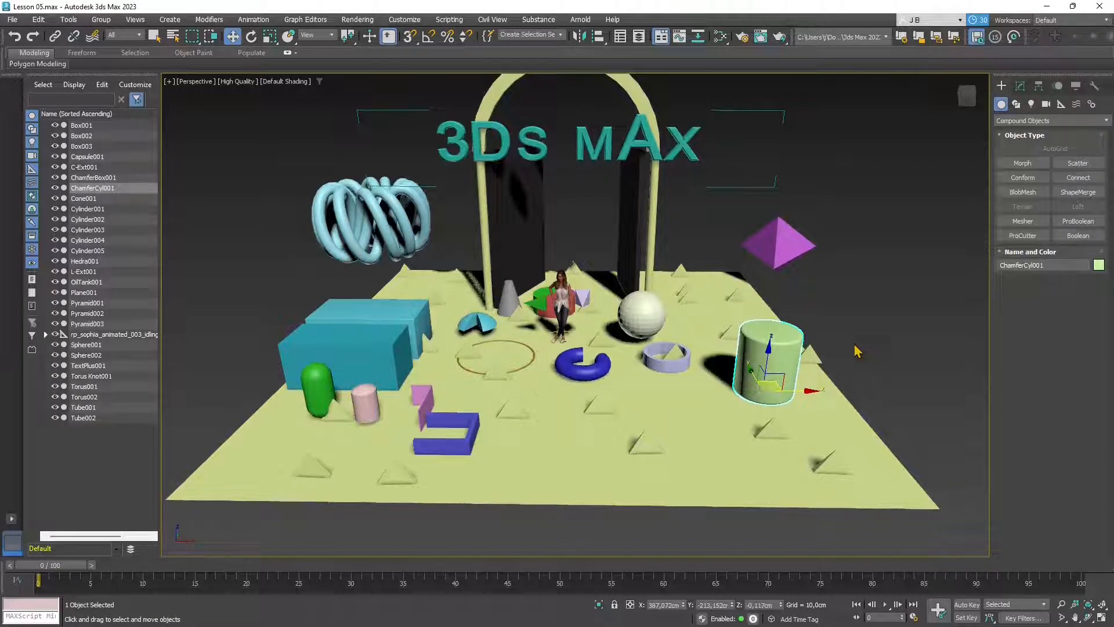
{"action": "left_click", "coordinate": [1014, 121]}
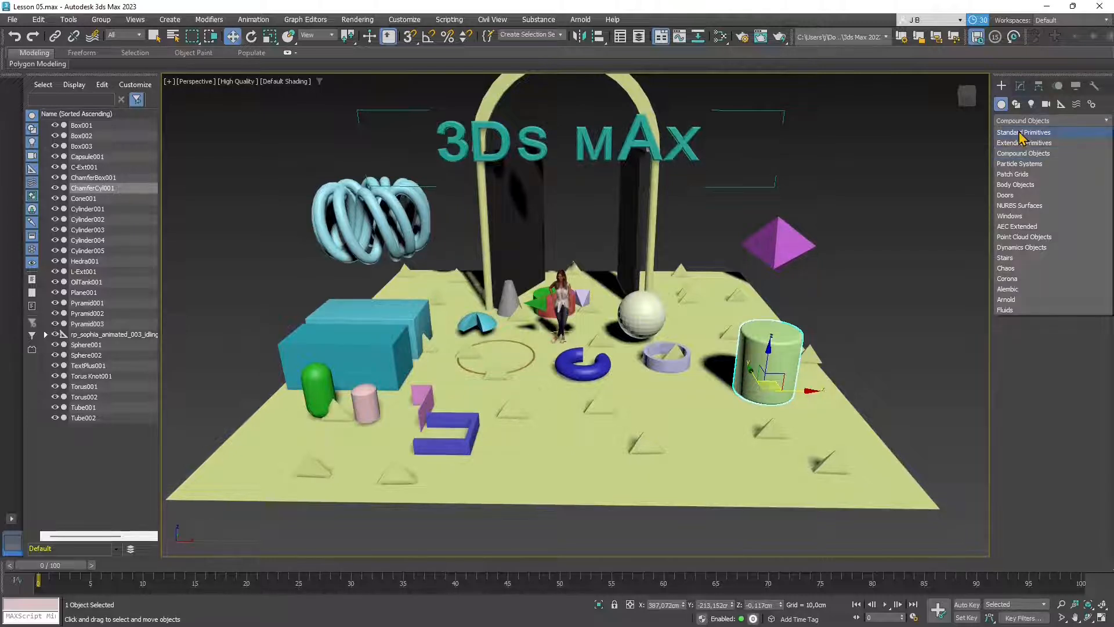
{"action": "left_click", "coordinate": [1023, 131]}
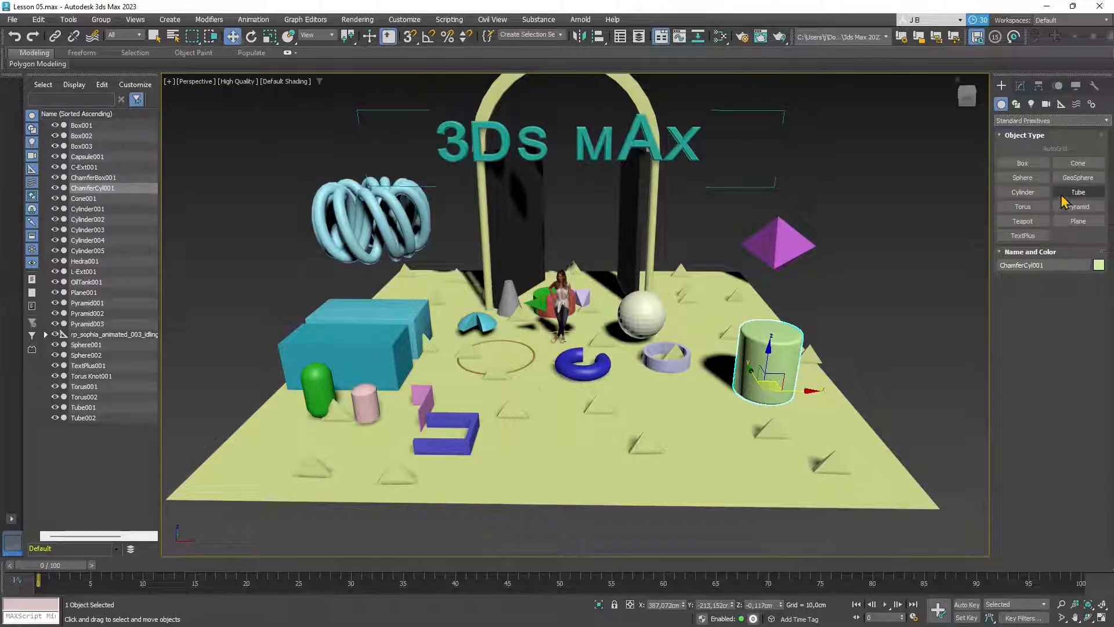
{"action": "left_click", "coordinate": [1022, 192]}
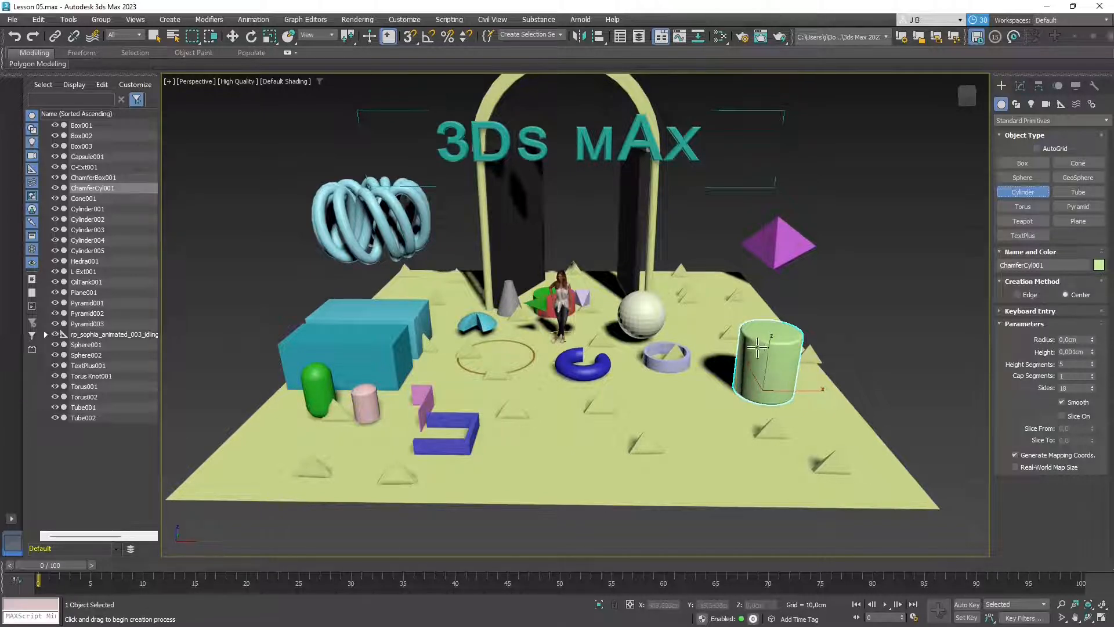
{"action": "left_click_drag", "start_coordinate": [759, 388], "coordinate": [806, 390]}
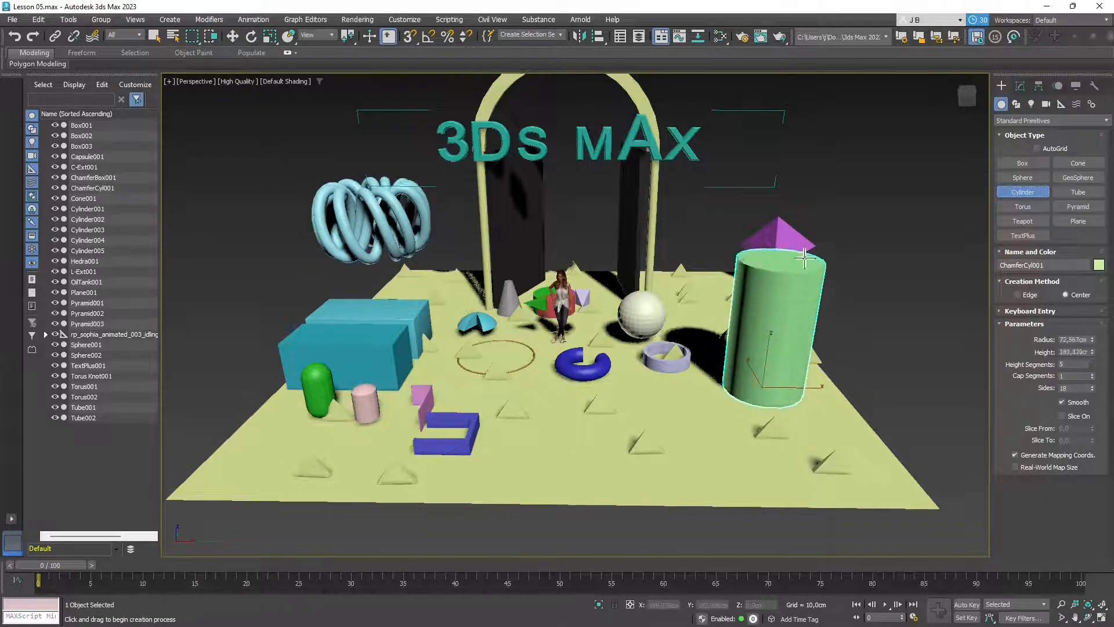
{"action": "right_click", "coordinate": [539, 366]}
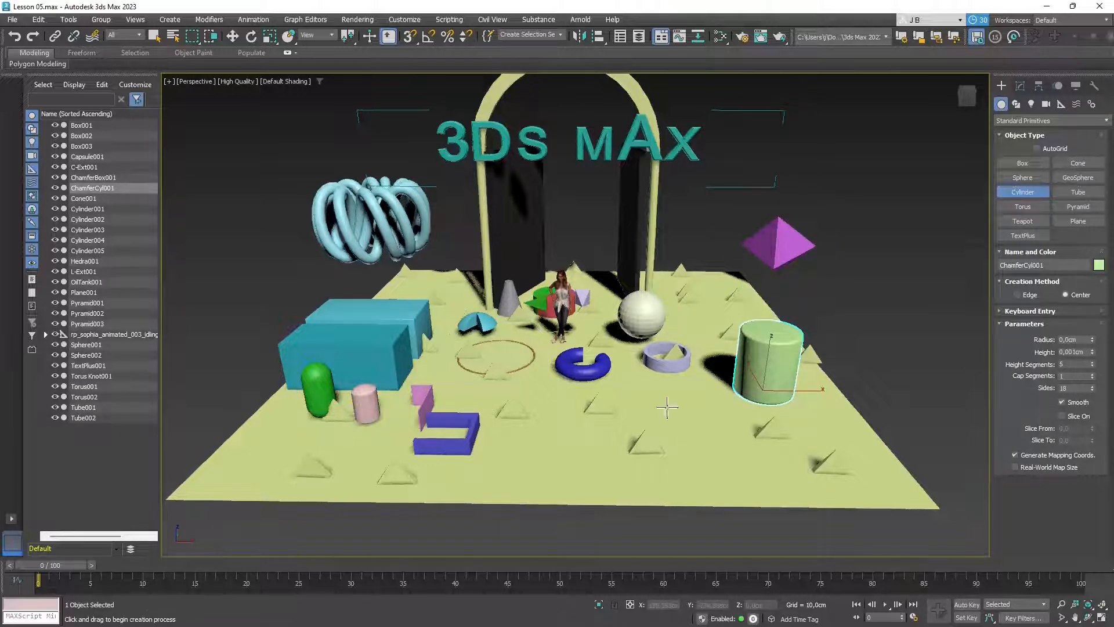
- Briefly view all four viewports and zoom, then return to the maximized perspective view
{"action": "left_click", "coordinate": [1101, 616]}
{"action": "scroll", "coordinate": [378, 174], "scroll_direction": "down", "scroll_amount": 3}
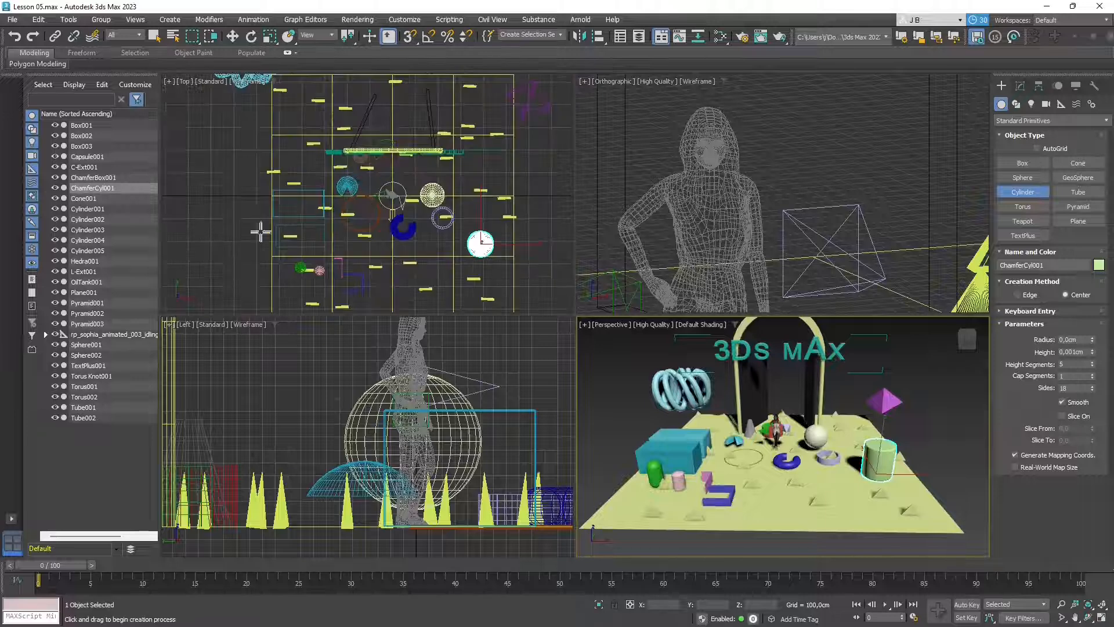
{"action": "scroll", "coordinate": [807, 182], "scroll_direction": "down", "scroll_amount": 5}
{"action": "scroll", "coordinate": [328, 430], "scroll_direction": "down", "scroll_amount": 3}
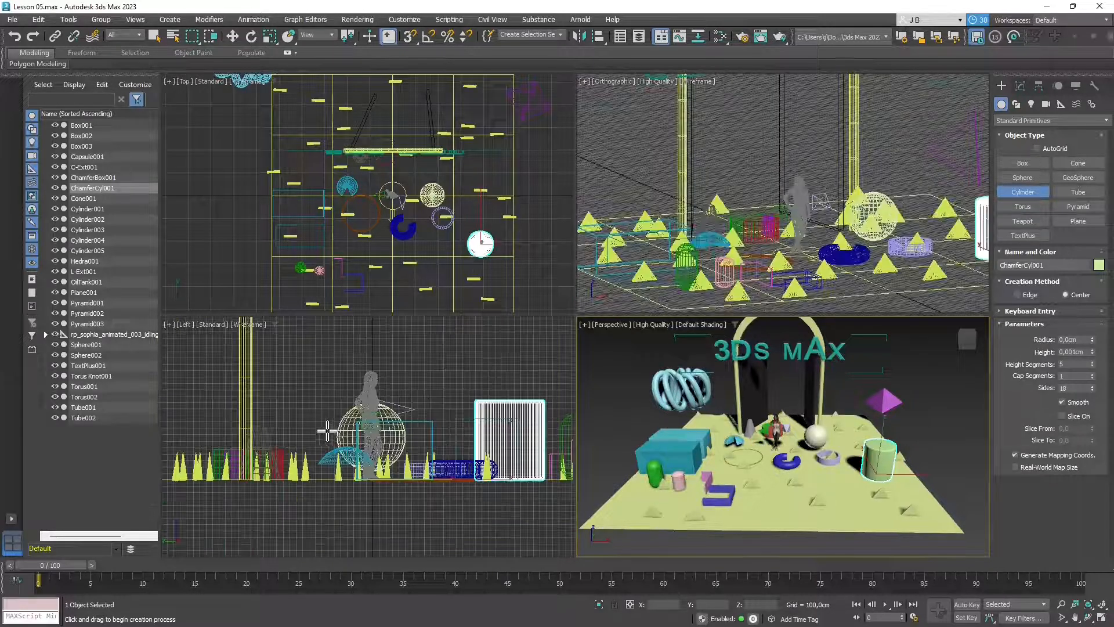
{"action": "scroll", "coordinate": [797, 422], "scroll_direction": "up", "scroll_amount": 4}
{"action": "scroll", "coordinate": [888, 469], "scroll_direction": "down", "scroll_amount": 2}
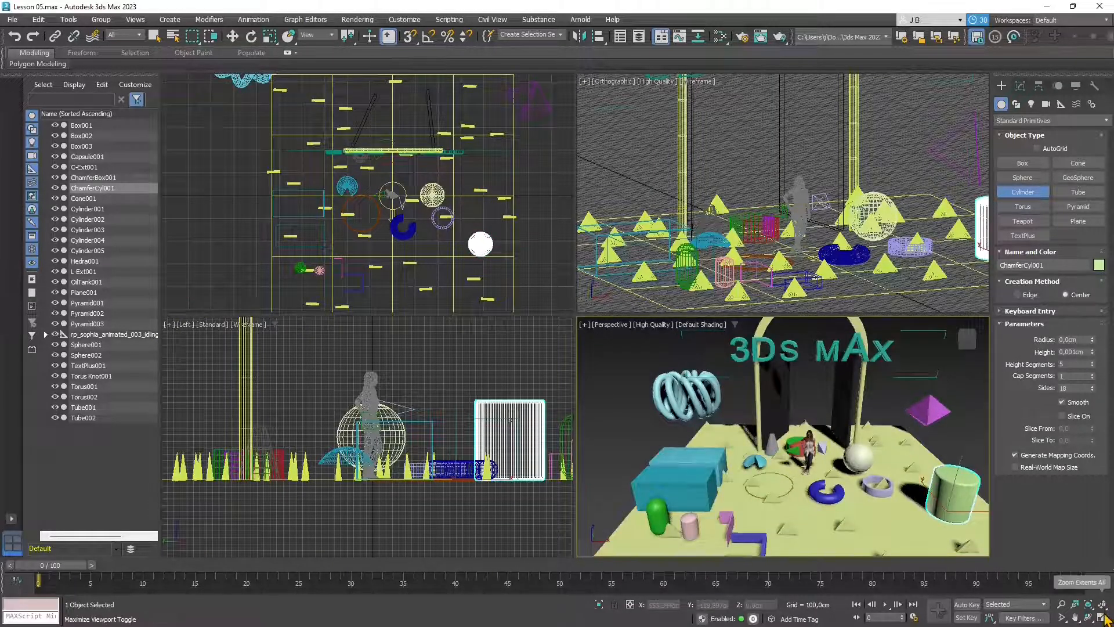
{"action": "left_click", "coordinate": [1100, 616]}
- Pan the perspective view and enable AutoGrid for Cylinder creation
{"action": "middle_click_drag", "start_coordinate": [871, 424], "coordinate": [733, 420]}
{"action": "scroll", "coordinate": [730, 422], "scroll_direction": "down", "scroll_amount": 8}
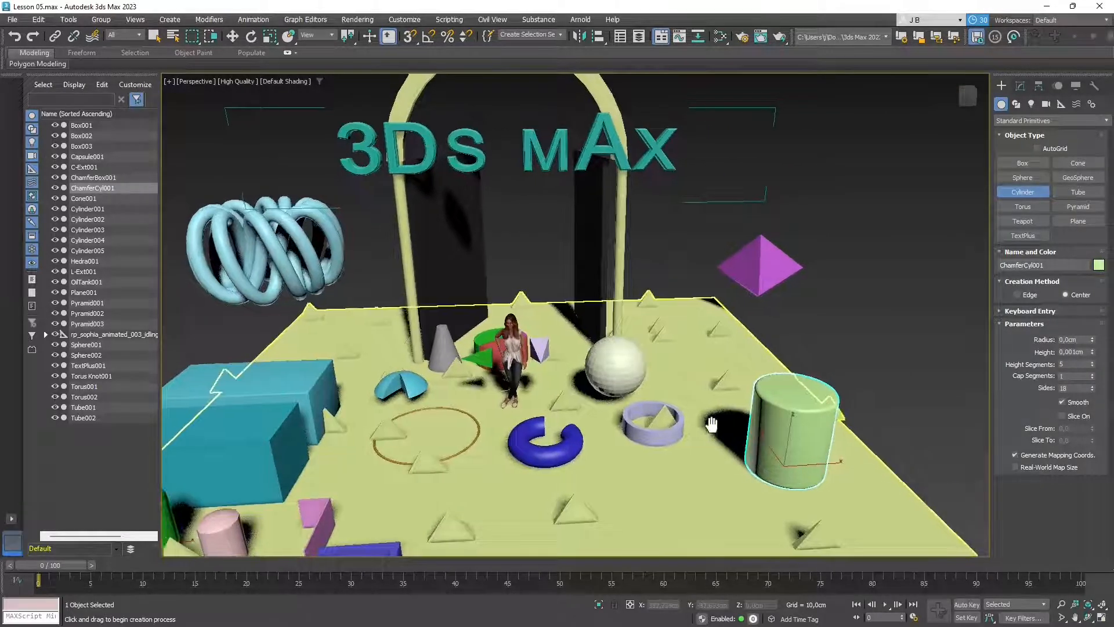
{"action": "scroll", "coordinate": [738, 386], "scroll_direction": "up", "scroll_amount": 8}
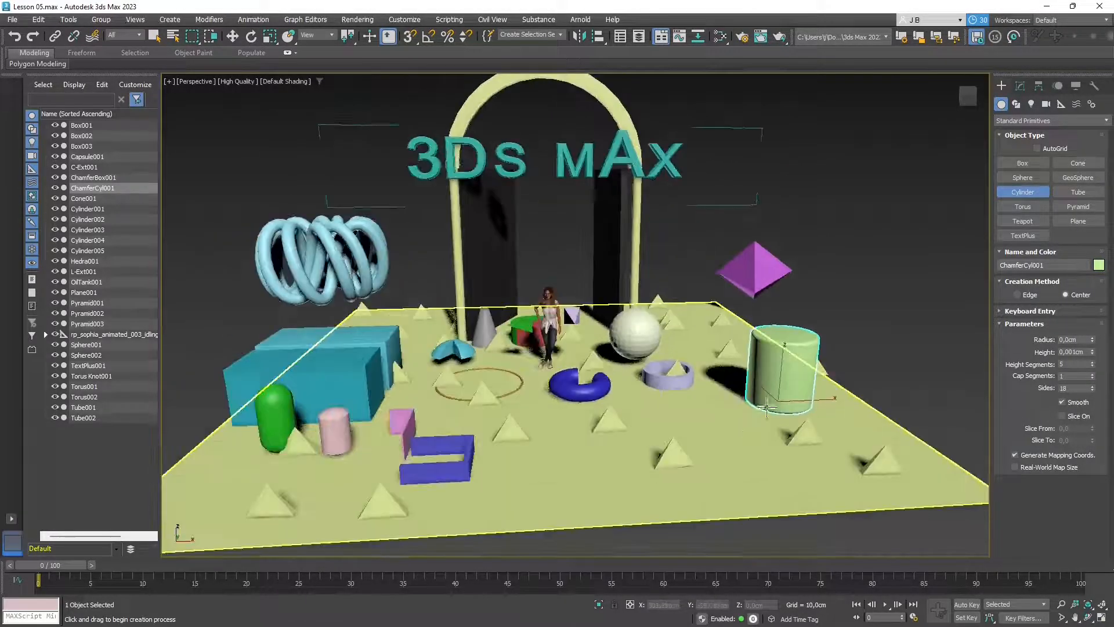
{"action": "left_click", "coordinate": [1037, 149]}
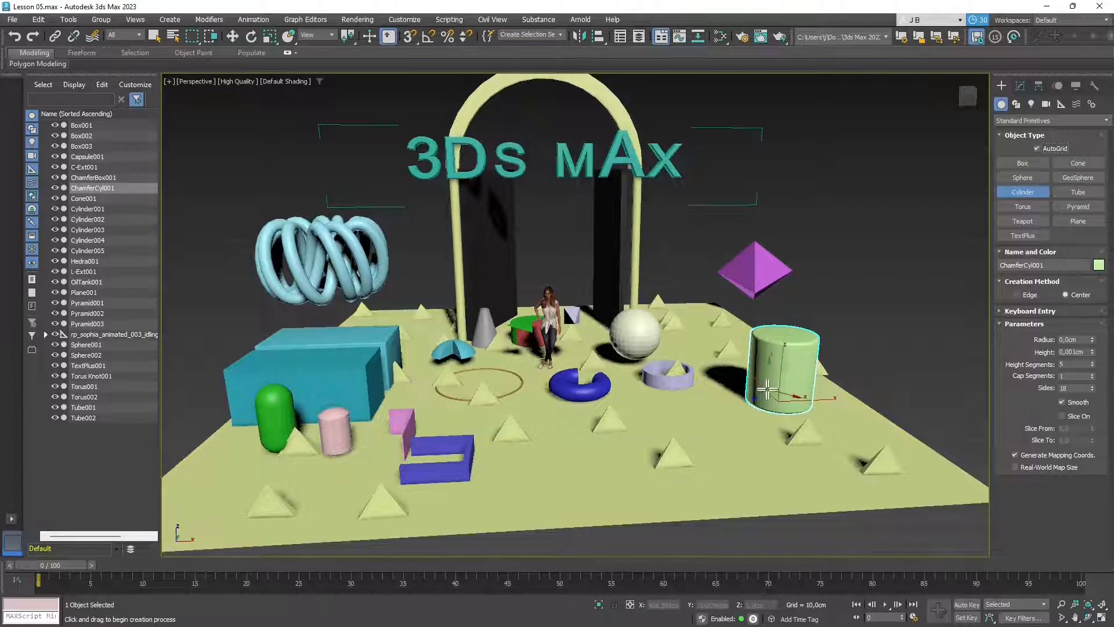
{"action": "scroll", "coordinate": [779, 380], "scroll_direction": "up", "scroll_amount": 3}
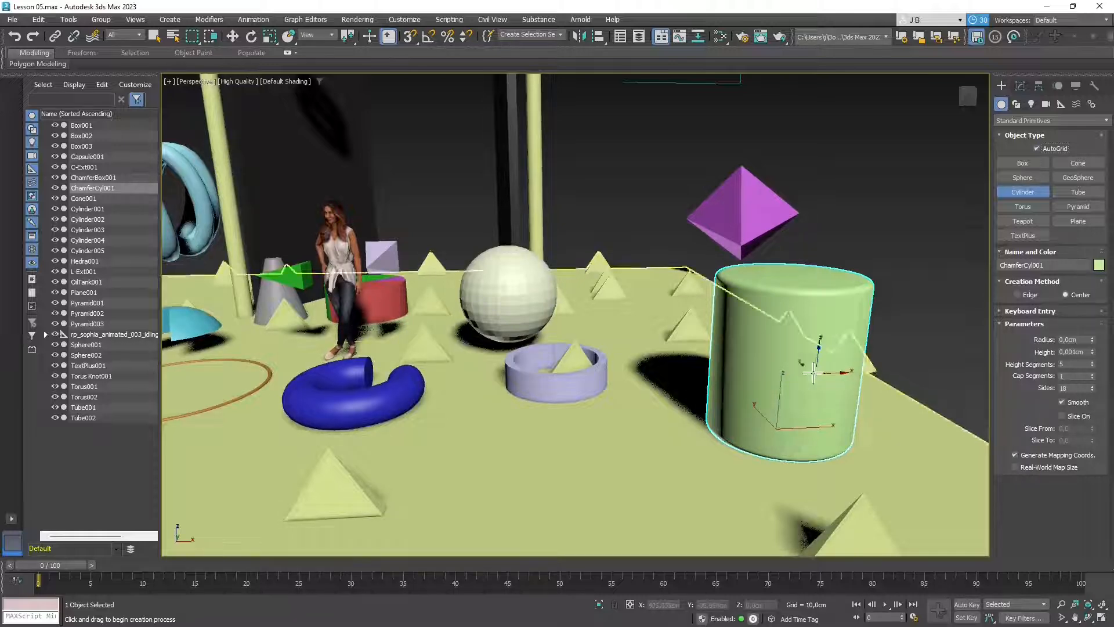
- Draw Cylinder006 on the chamfer cylinder's side, radius 18.757 cm and height 145.732 cm
{"action": "left_click_drag", "start_coordinate": [785, 365], "coordinate": [787, 364]}
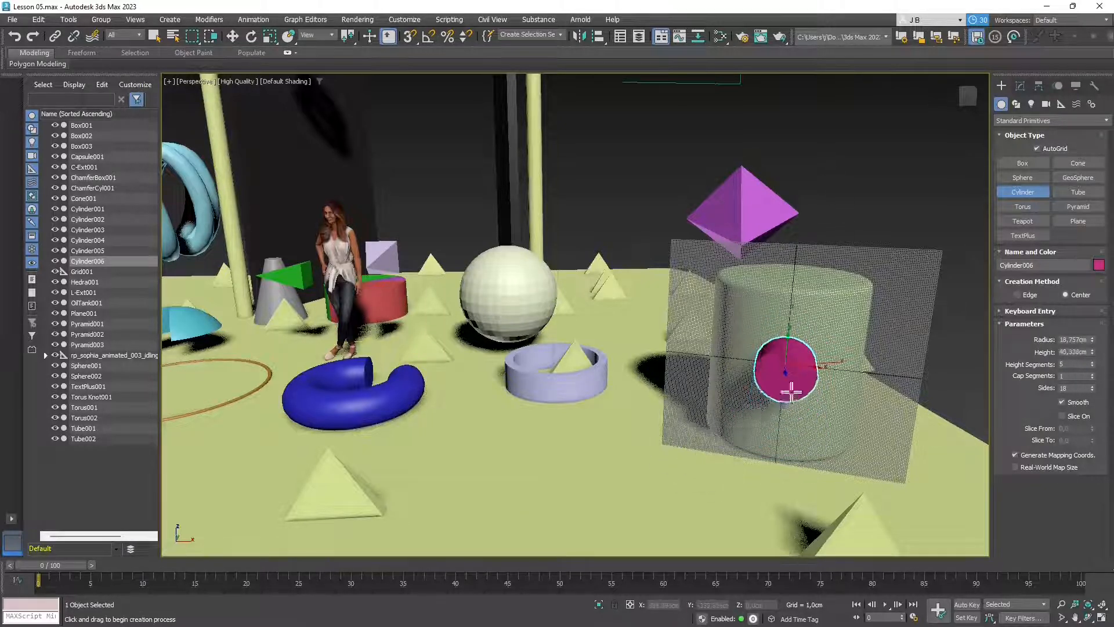
{"action": "left_click", "coordinate": [616, 502]}
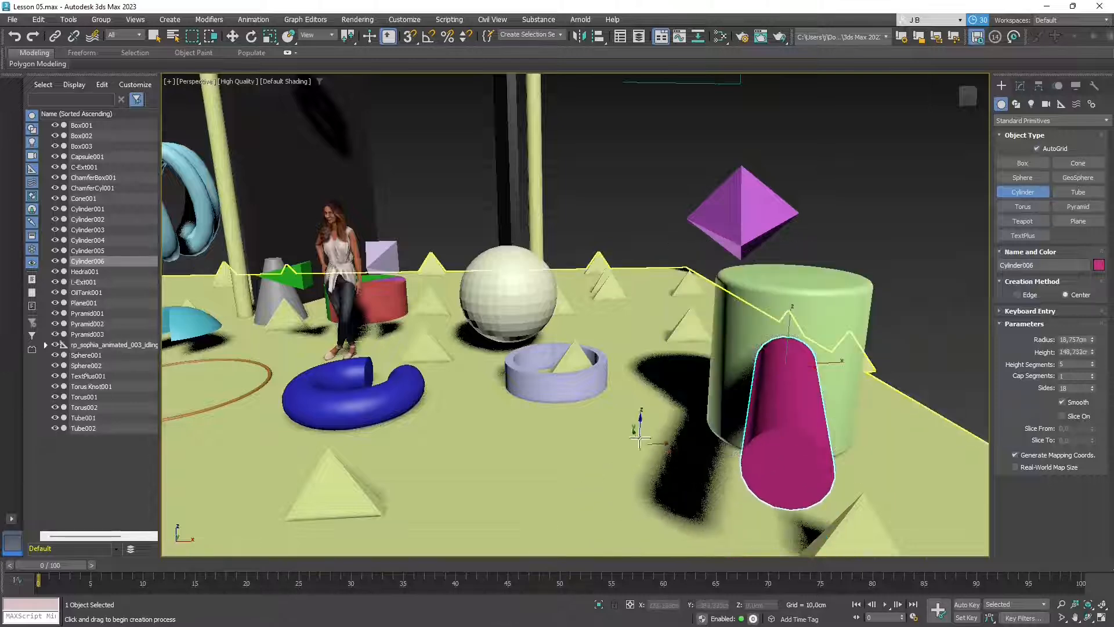
{"action": "scroll", "coordinate": [640, 322], "scroll_direction": "down", "scroll_amount": 5}
{"action": "middle_click_drag", "start_coordinate": [696, 405], "coordinate": [642, 405], "text": "alt"}
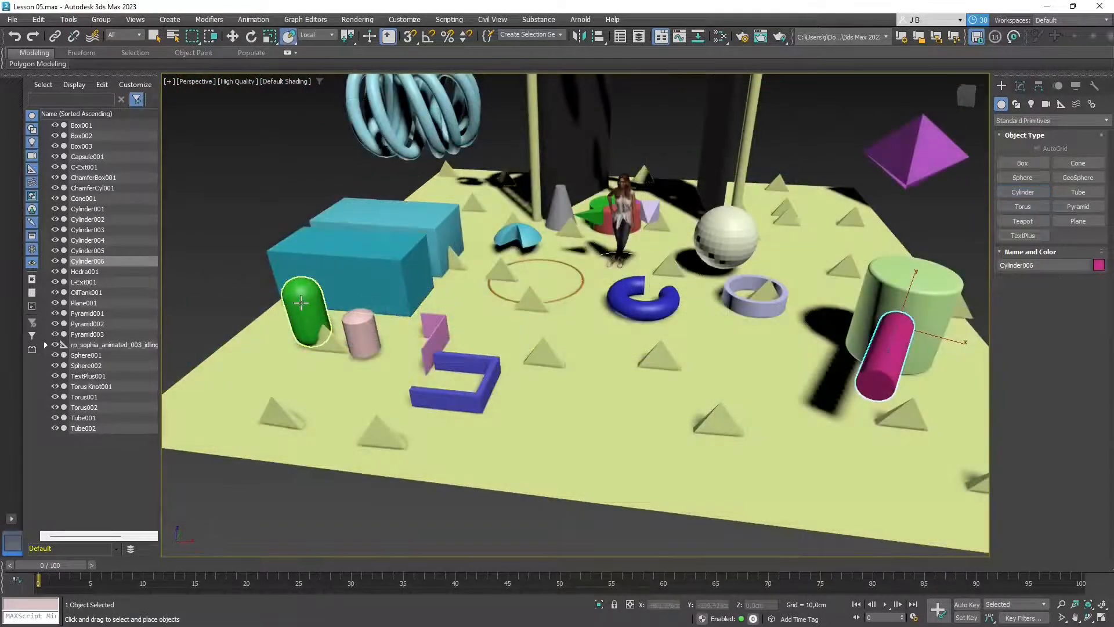
- Select Capsule001 and use Select and Place to set it onto the cyan box
{"action": "left_click", "coordinate": [308, 305]}
{"action": "left_click", "coordinate": [286, 41]}
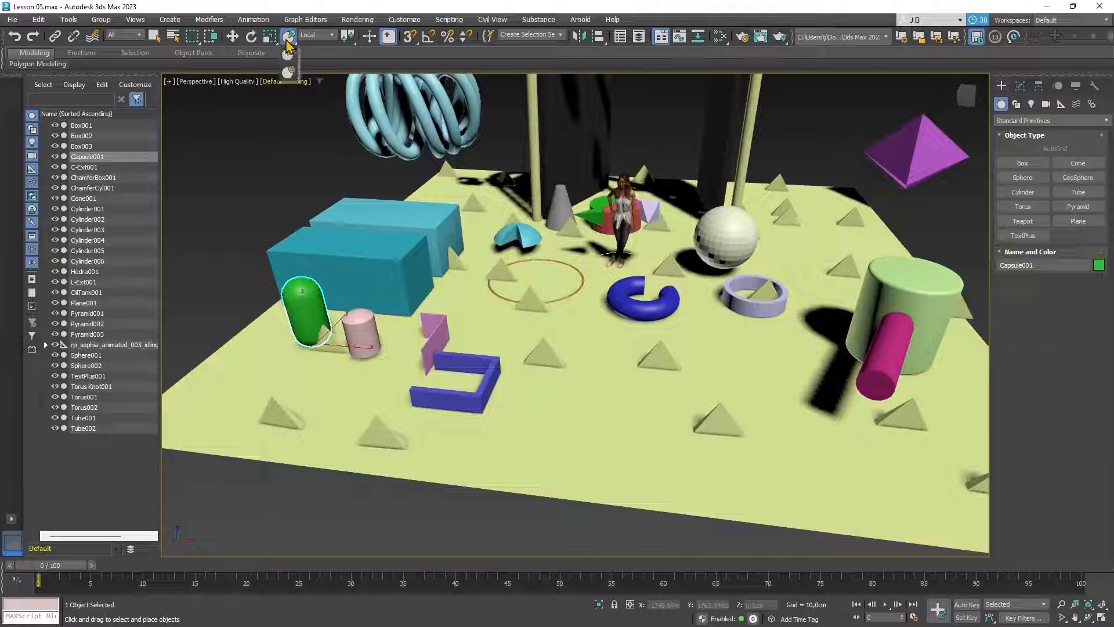
{"action": "left_click", "coordinate": [295, 74]}
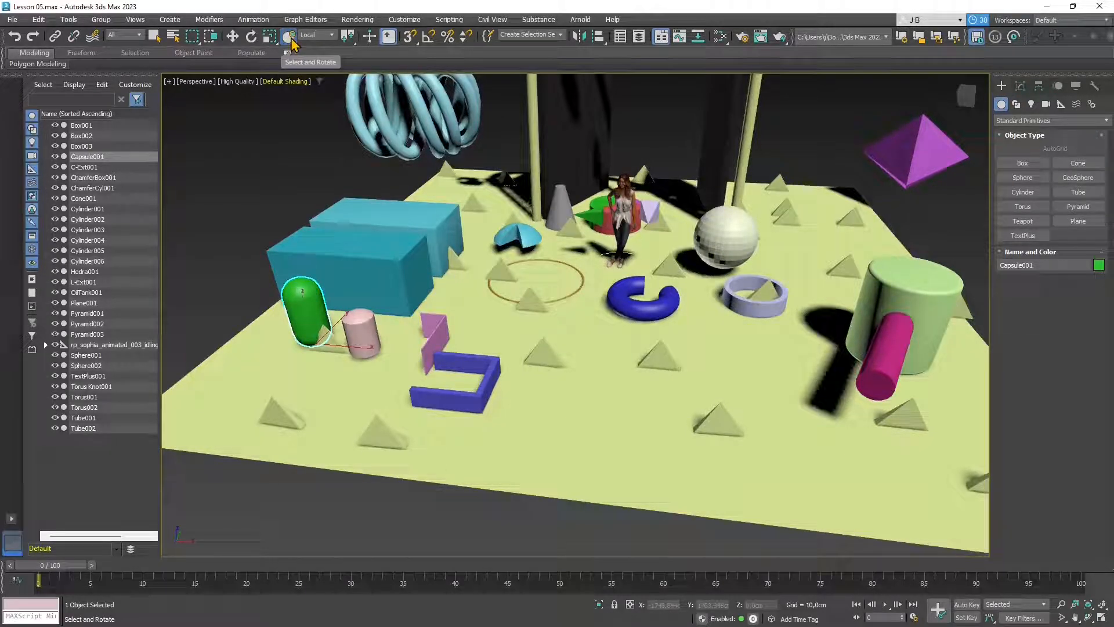
{"action": "left_click", "coordinate": [290, 38]}
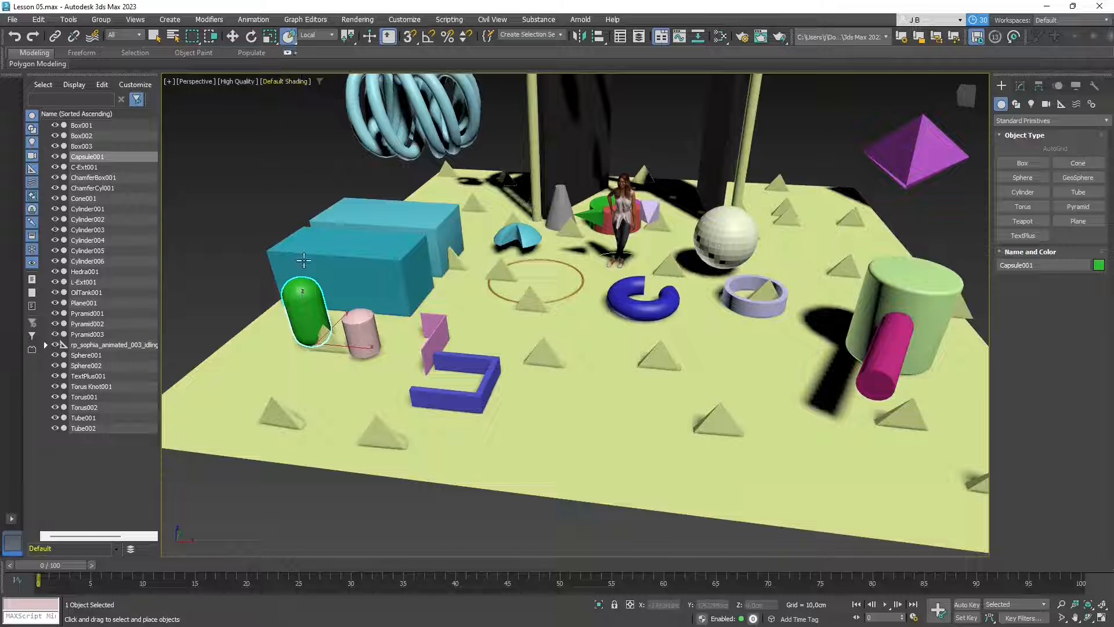
{"action": "left_click_drag", "start_coordinate": [311, 324], "coordinate": [279, 334]}
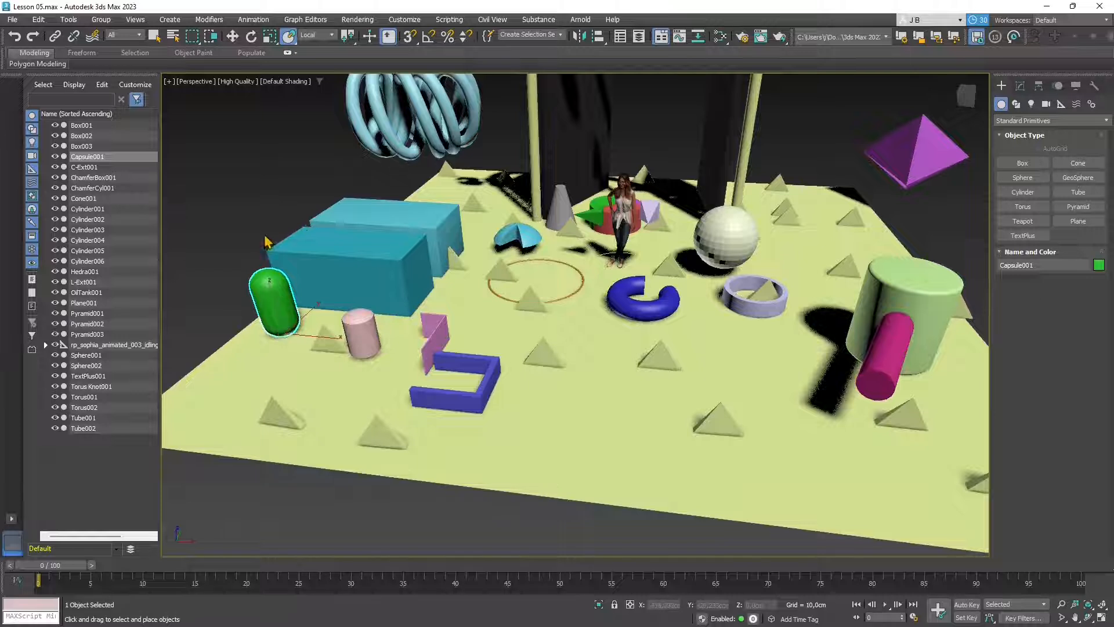
- Rest the capsule against the box beside the pink cylinder, tip it onto its side, and deselect
{"action": "left_click", "coordinate": [291, 40]}
{"action": "left_click_drag", "start_coordinate": [300, 60], "coordinate": [286, 41]}
{"action": "left_click_drag", "start_coordinate": [264, 305], "coordinate": [375, 279]}
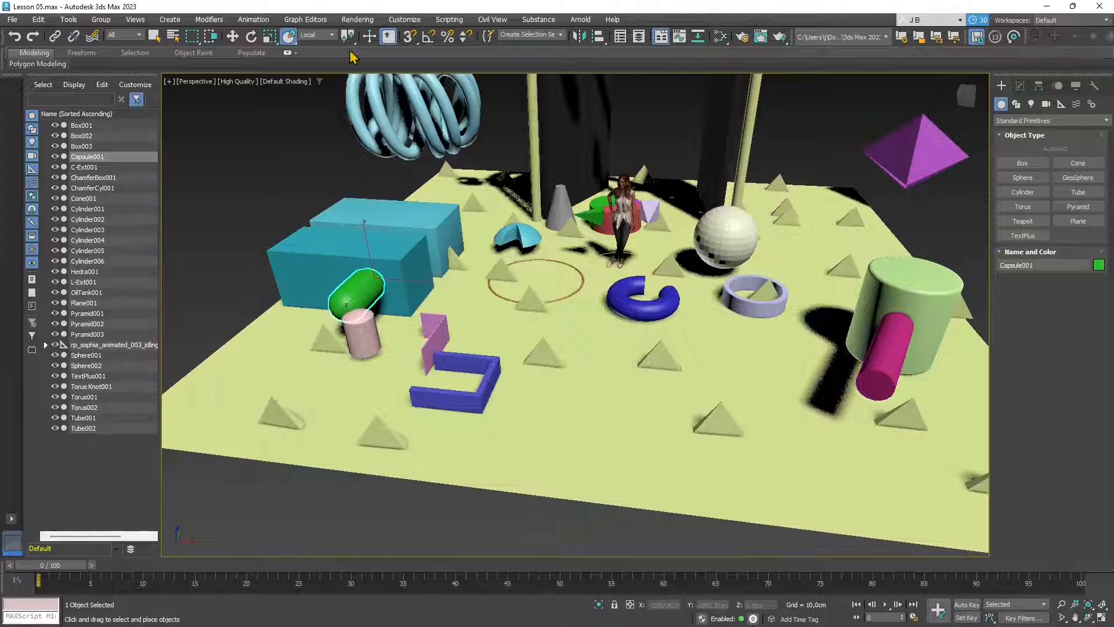
{"action": "left_click_drag", "start_coordinate": [289, 36], "coordinate": [294, 73]}
{"action": "left_click_drag", "start_coordinate": [380, 242], "coordinate": [388, 320]}
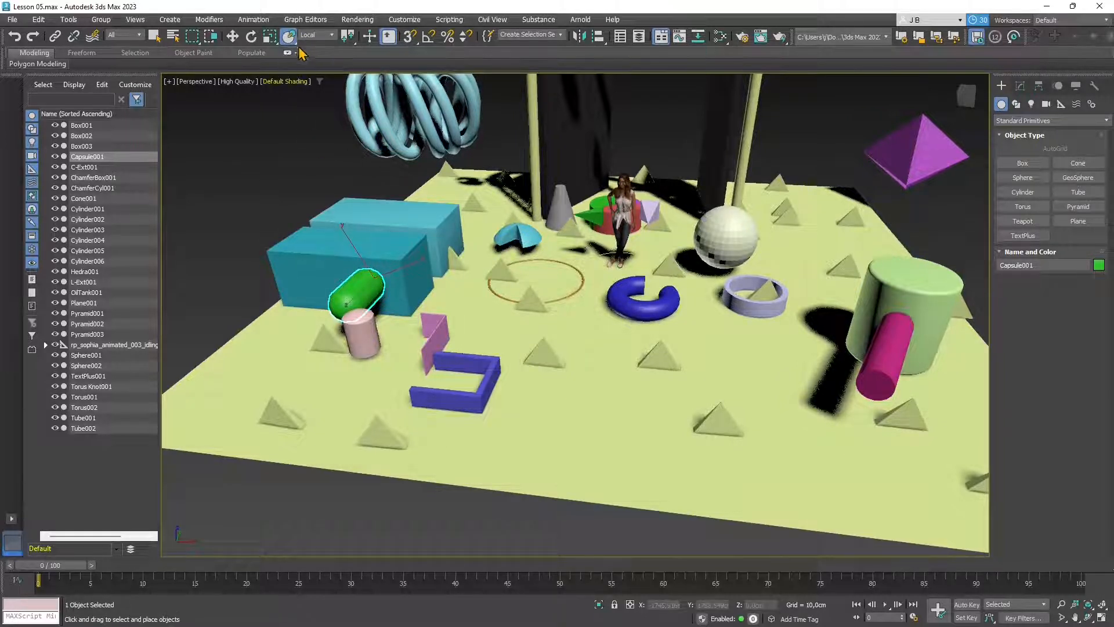
{"action": "left_click", "coordinate": [299, 152]}
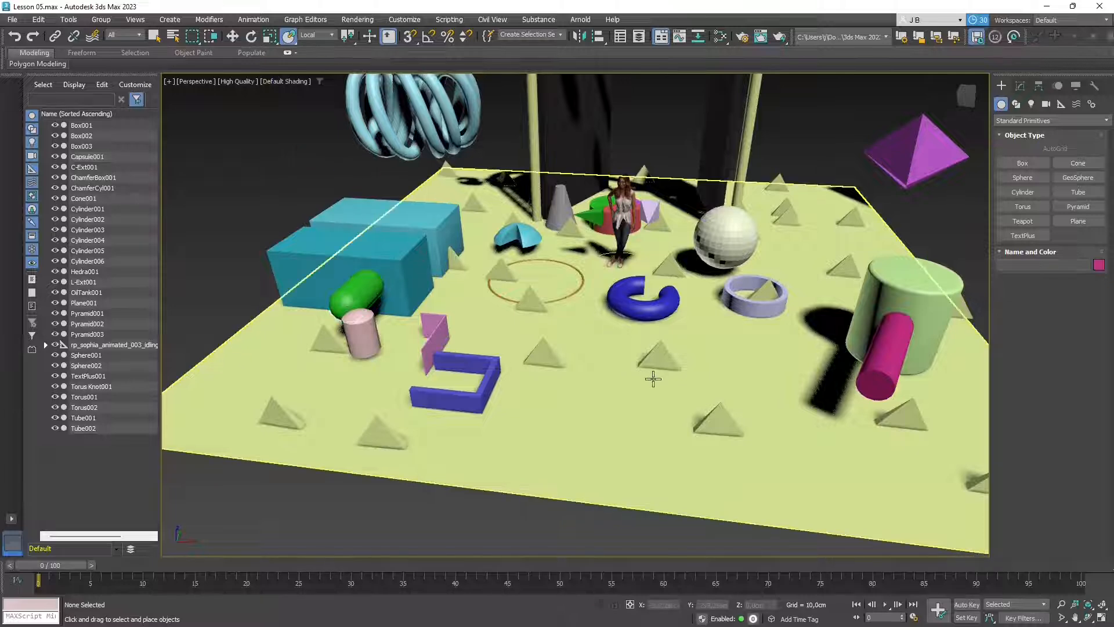
- Select Cylinder006 with the Move tool and set the reference coordinate system to Local
{"action": "middle_click_drag", "start_coordinate": [654, 378], "coordinate": [638, 368], "text": "alt"}
{"action": "left_click", "coordinate": [755, 353]}
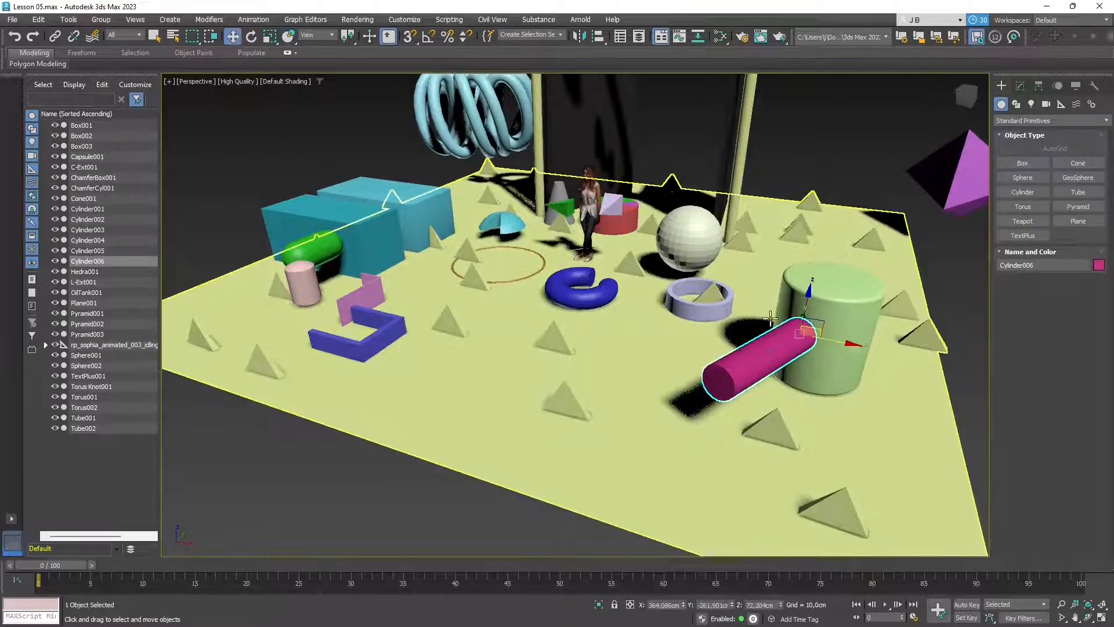
{"action": "key", "text": "w"}
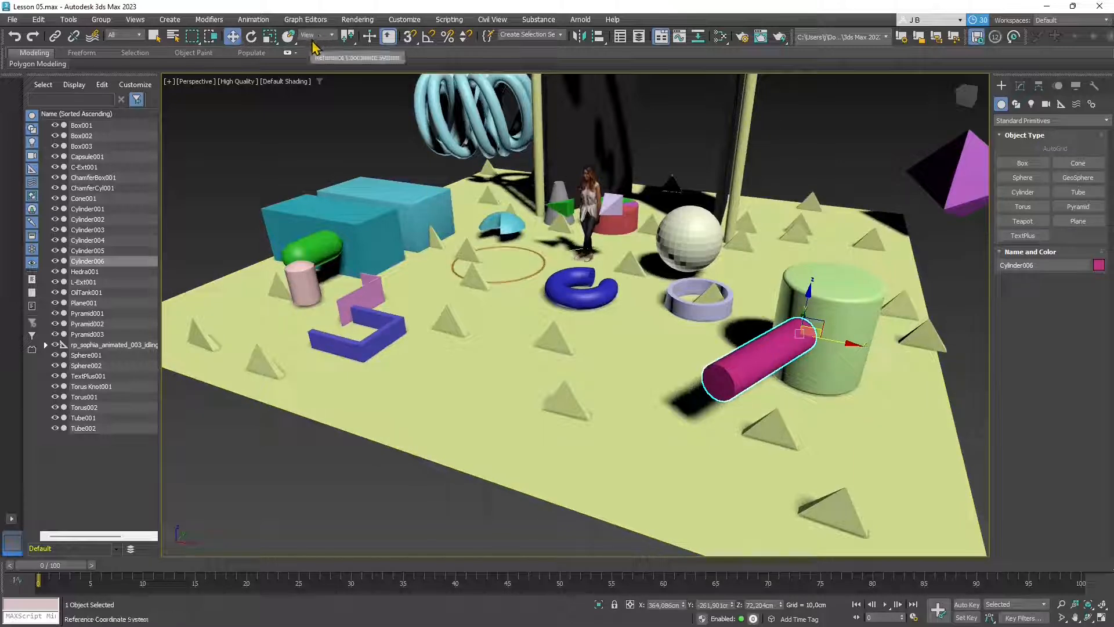
{"action": "middle_click_drag", "start_coordinate": [642, 368], "coordinate": [655, 346], "text": "alt"}
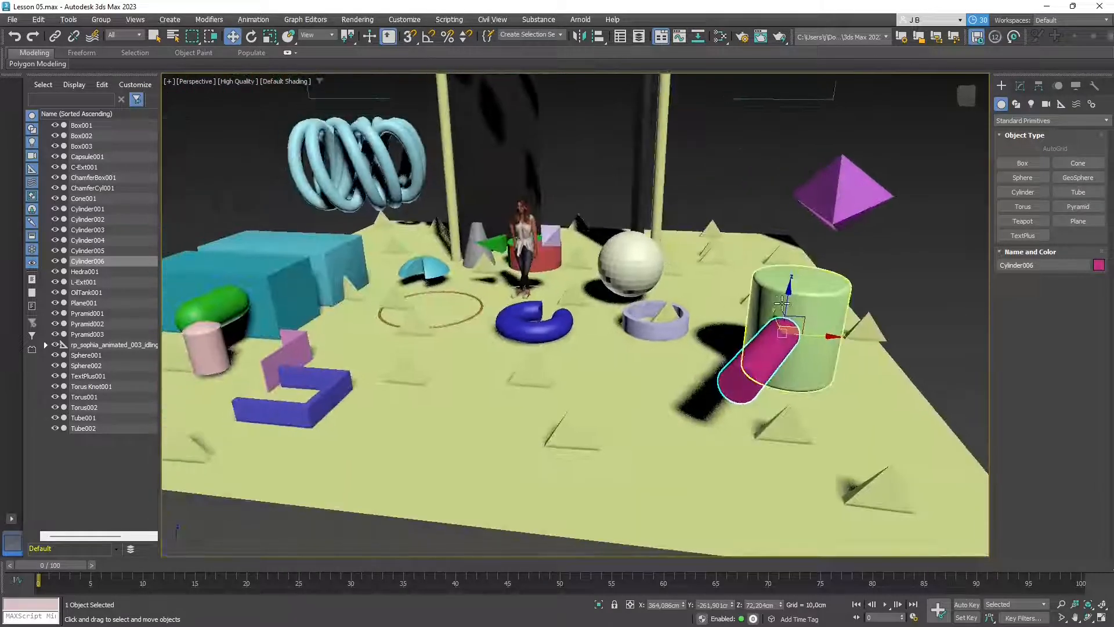
{"action": "left_click", "coordinate": [315, 36]}
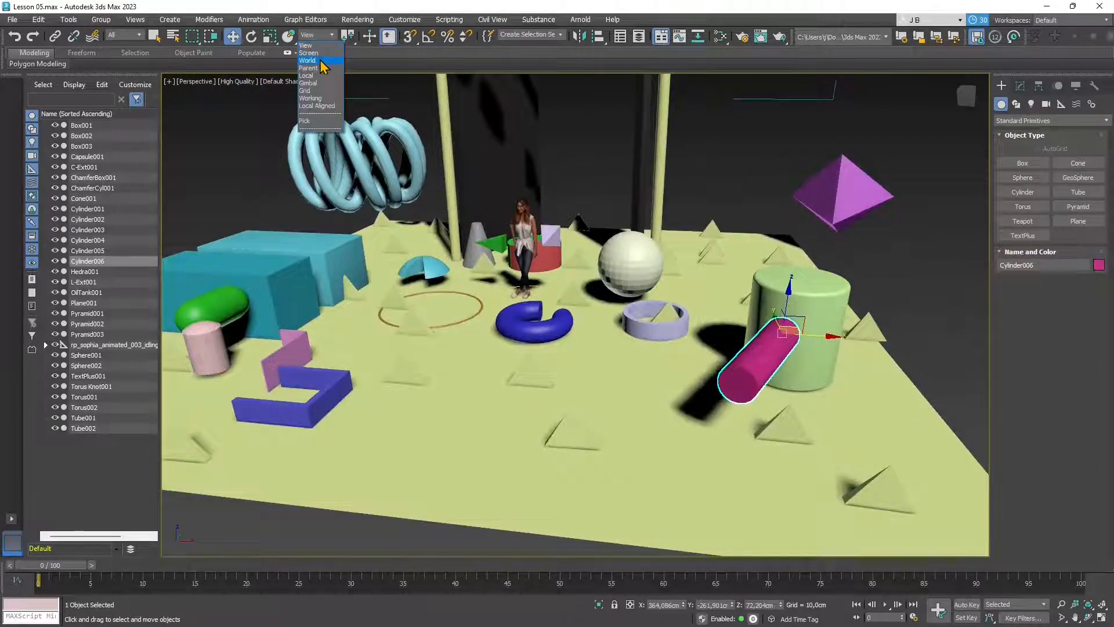
{"action": "left_click", "coordinate": [321, 61]}
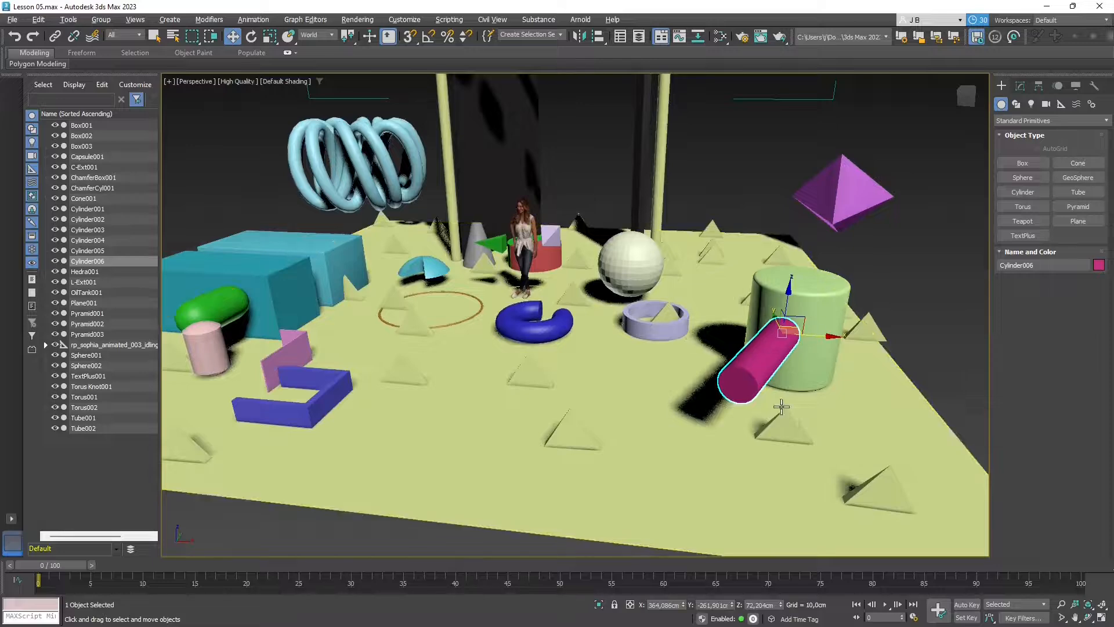
{"action": "middle_click_drag", "start_coordinate": [781, 407], "coordinate": [744, 400], "text": "alt"}
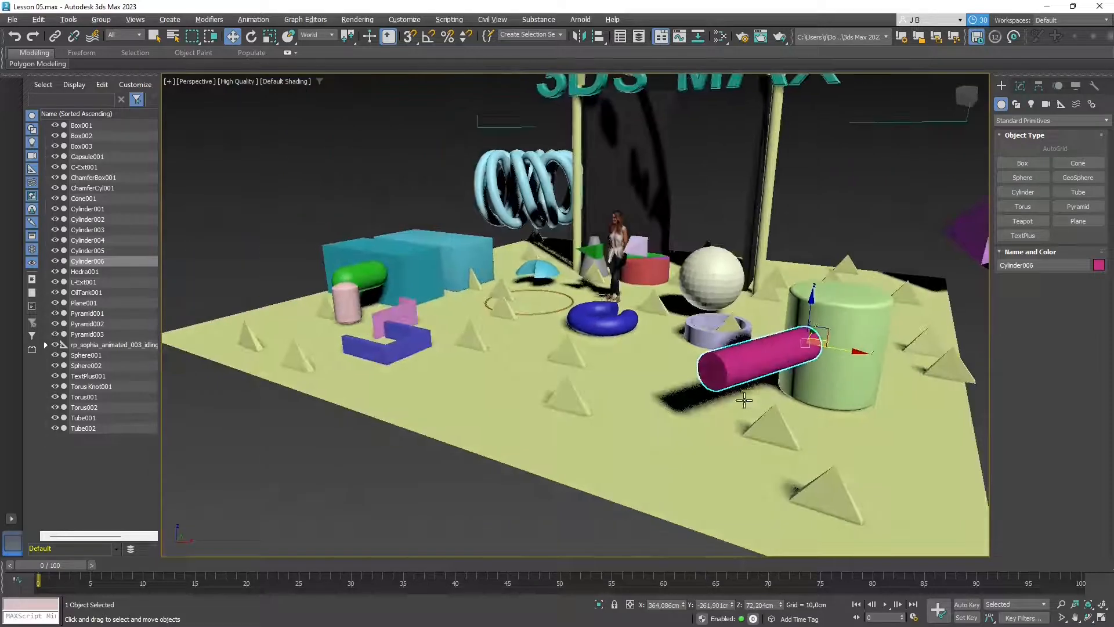
{"action": "left_click", "coordinate": [316, 36]}
{"action": "left_click", "coordinate": [307, 75]}
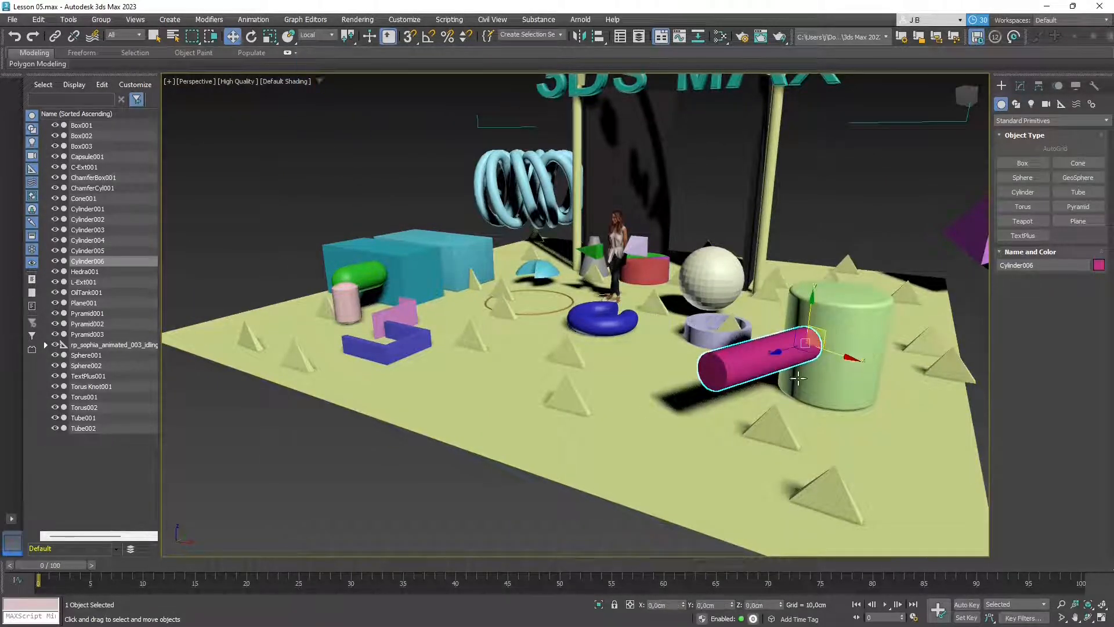
- Move Cylinder006 horizontally through the upper green cylinder so it protrudes from both sides
{"action": "middle_click_drag", "start_coordinate": [719, 406], "coordinate": [615, 373], "text": "alt"}
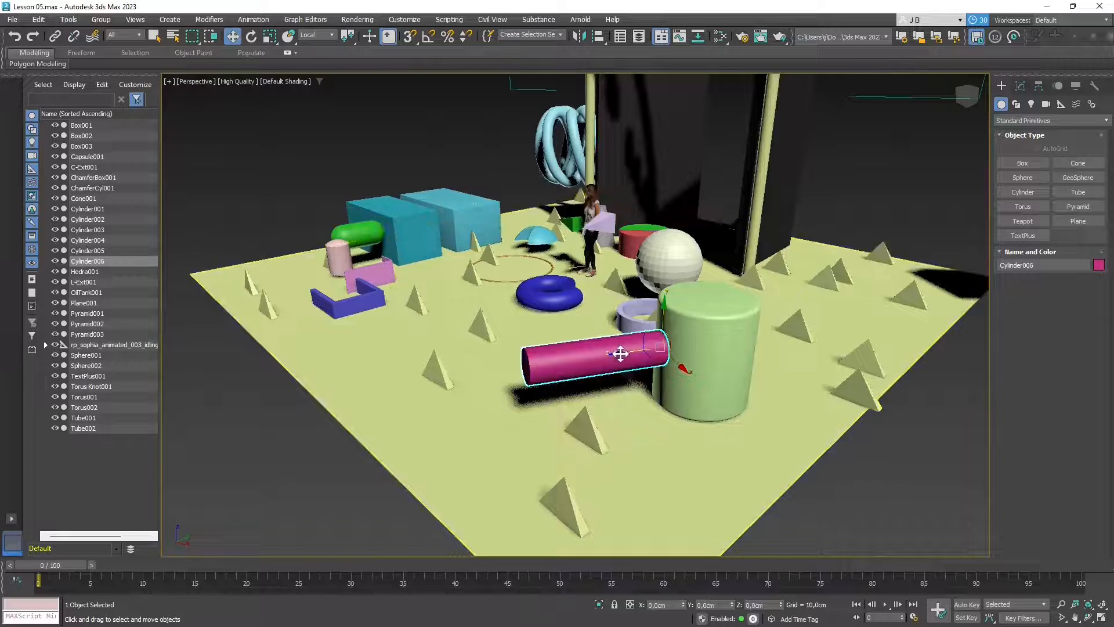
{"action": "left_click_drag", "start_coordinate": [620, 353], "coordinate": [687, 463]}
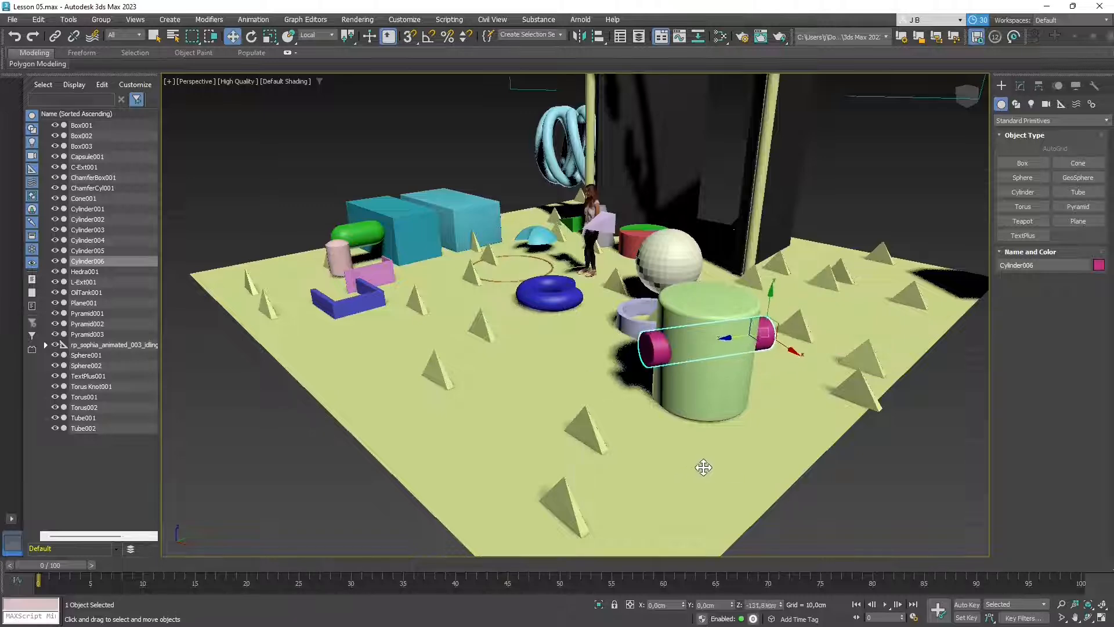
{"action": "middle_click_drag", "start_coordinate": [691, 433], "coordinate": [647, 445], "text": "alt"}
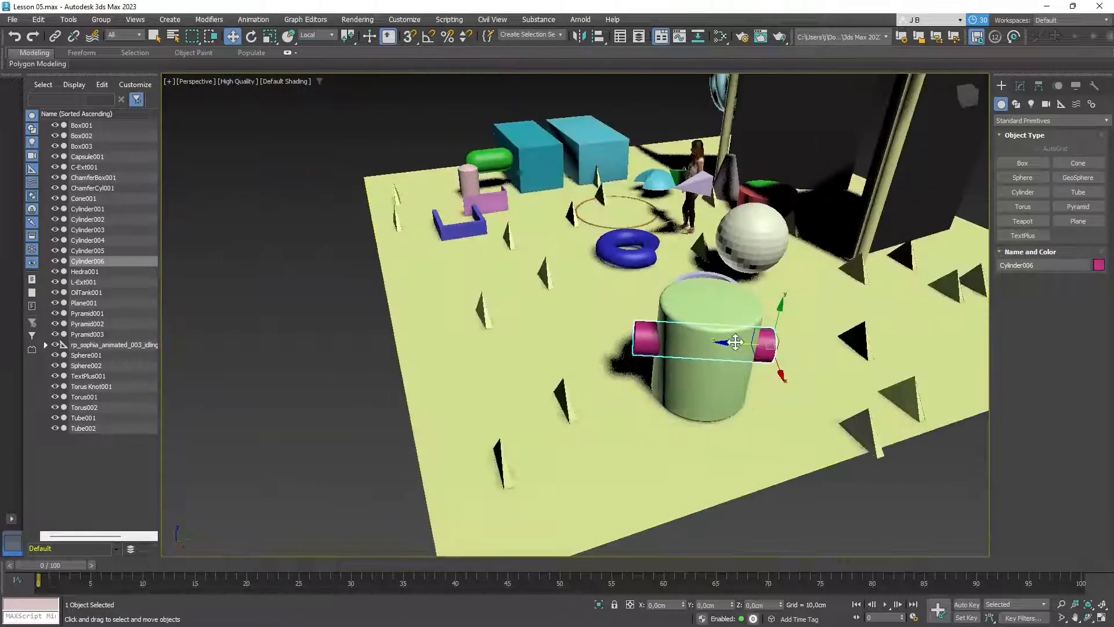
{"action": "left_click_drag", "start_coordinate": [735, 341], "coordinate": [736, 370]}
{"action": "middle_click_drag", "start_coordinate": [622, 444], "coordinate": [719, 381], "text": "alt"}
{"action": "left_click_drag", "start_coordinate": [713, 305], "coordinate": [713, 280]}
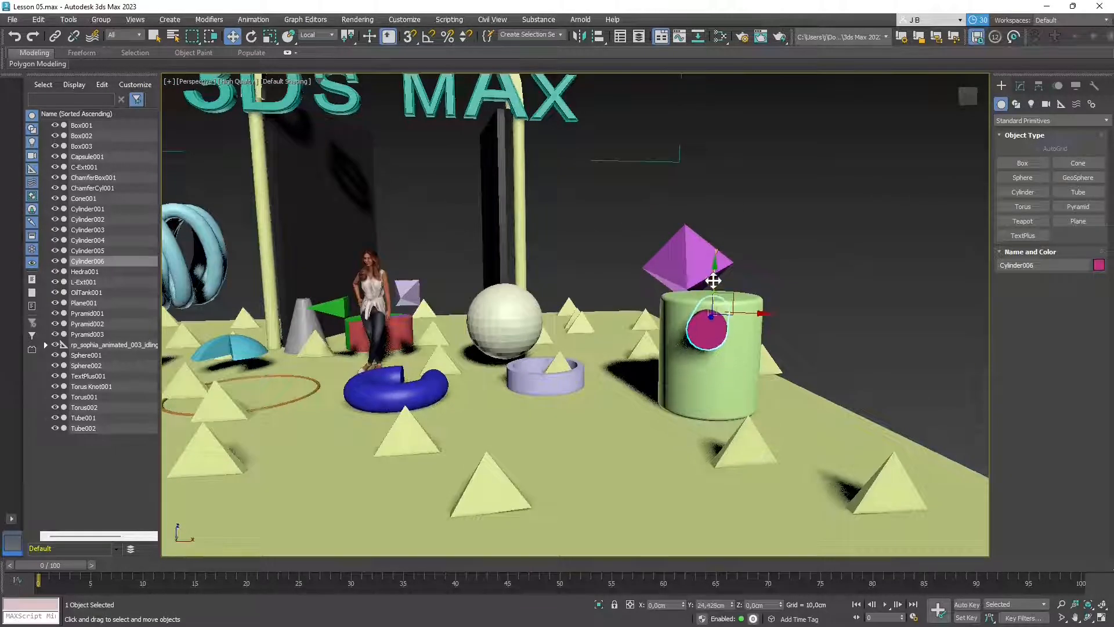
{"action": "middle_click_drag", "start_coordinate": [724, 350], "coordinate": [703, 403], "text": "alt"}
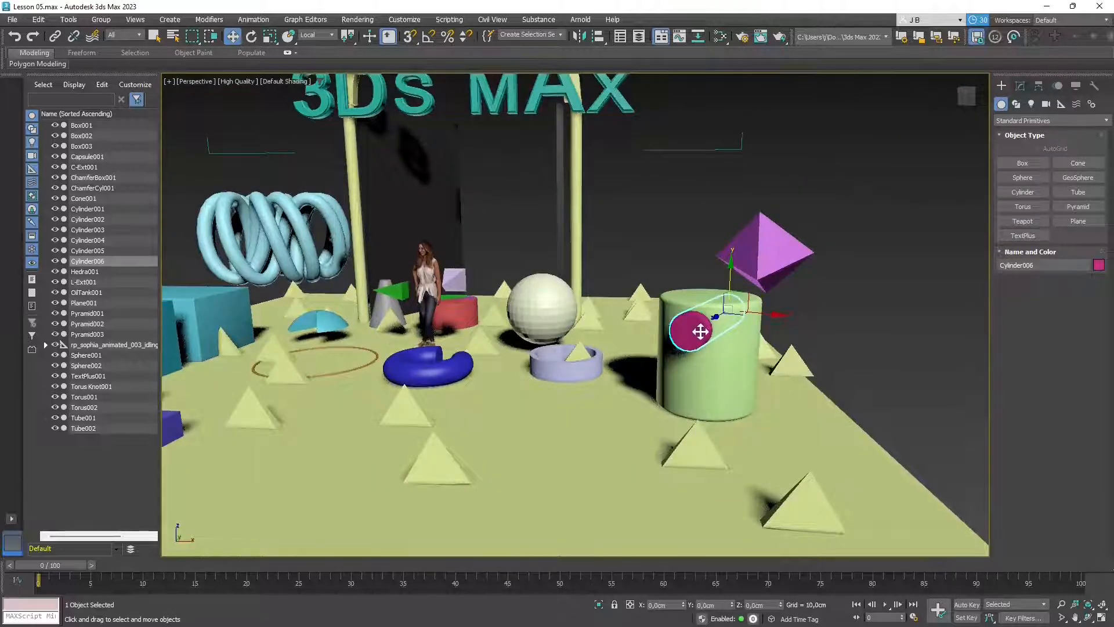
- Clone Cylinder006 as a Copy named Cylinder007 and move it below the original
{"action": "right_click", "coordinate": [700, 331]}
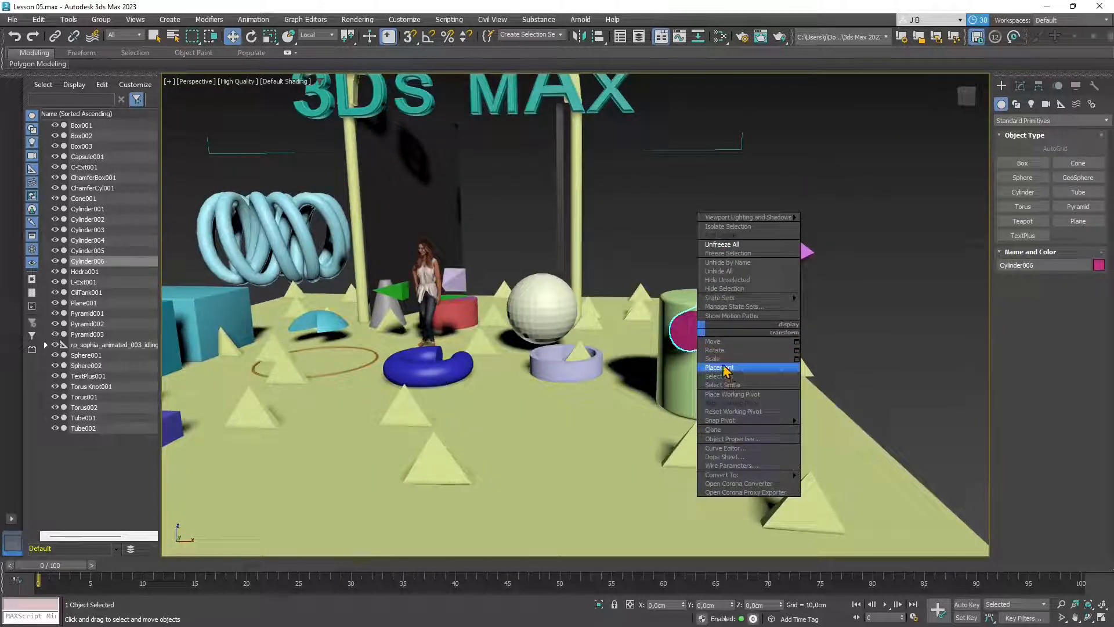
{"action": "left_click", "coordinate": [721, 429]}
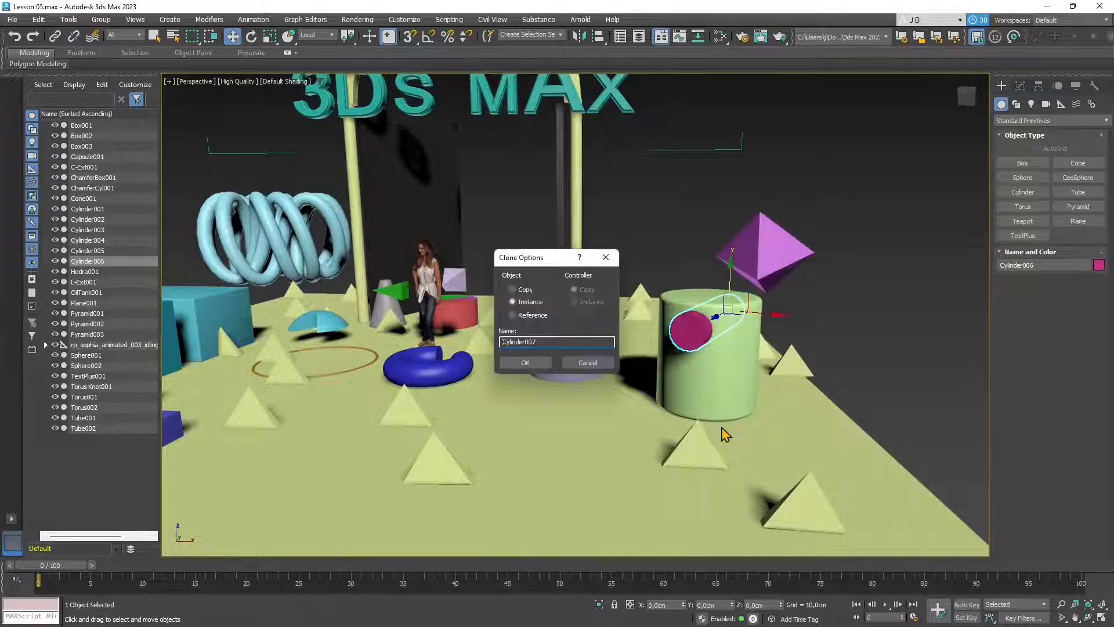
{"action": "left_click", "coordinate": [514, 291]}
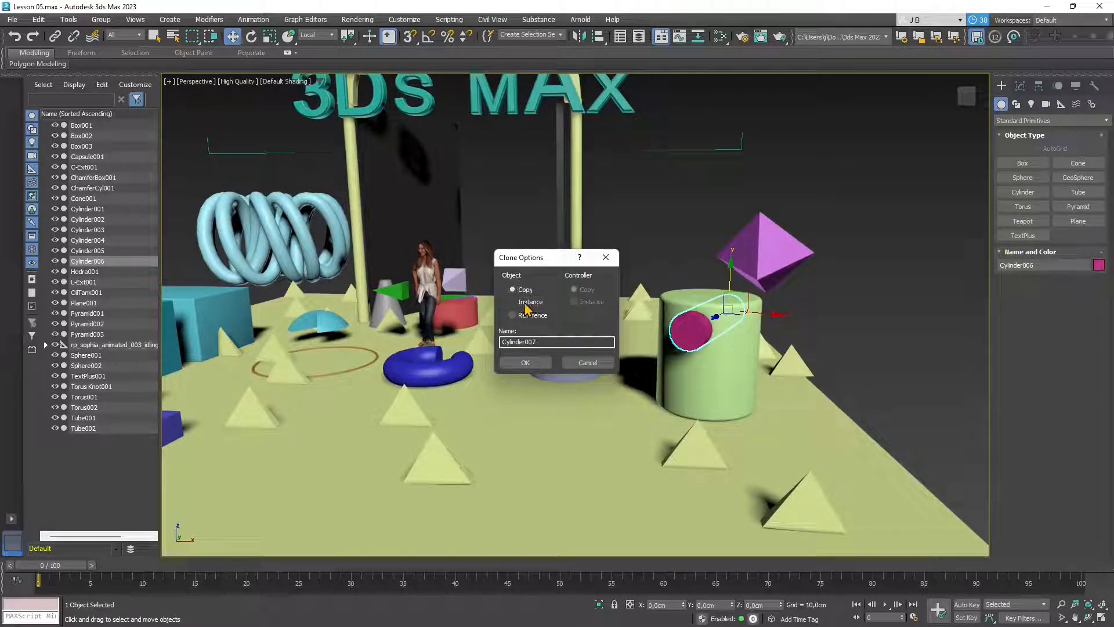
{"action": "left_click", "coordinate": [525, 363]}
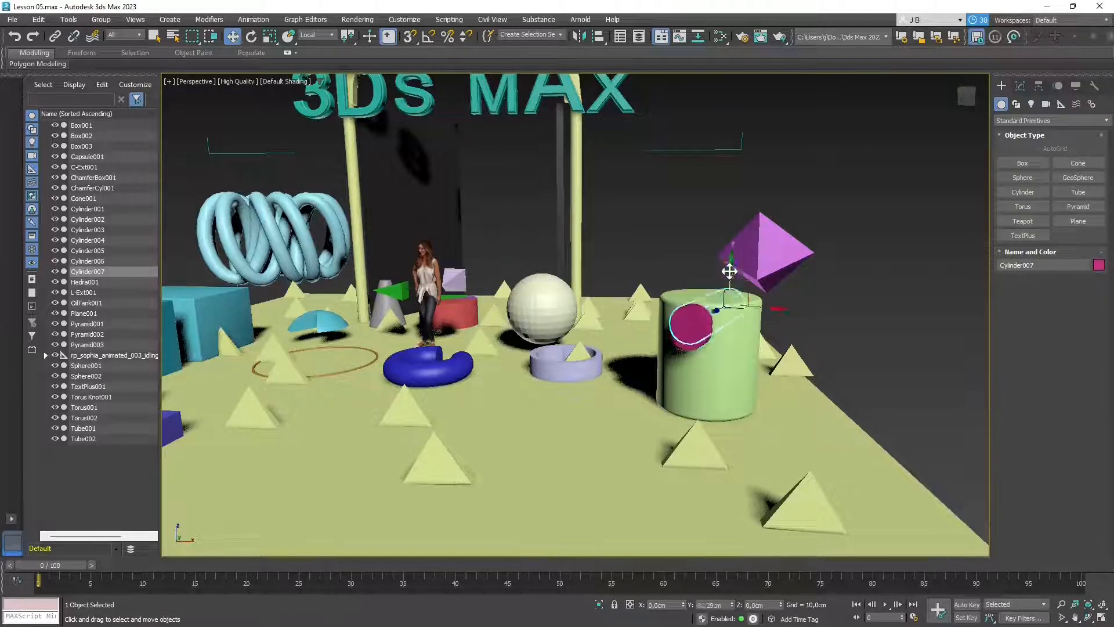
{"action": "left_click_drag", "start_coordinate": [729, 271], "coordinate": [728, 309]}
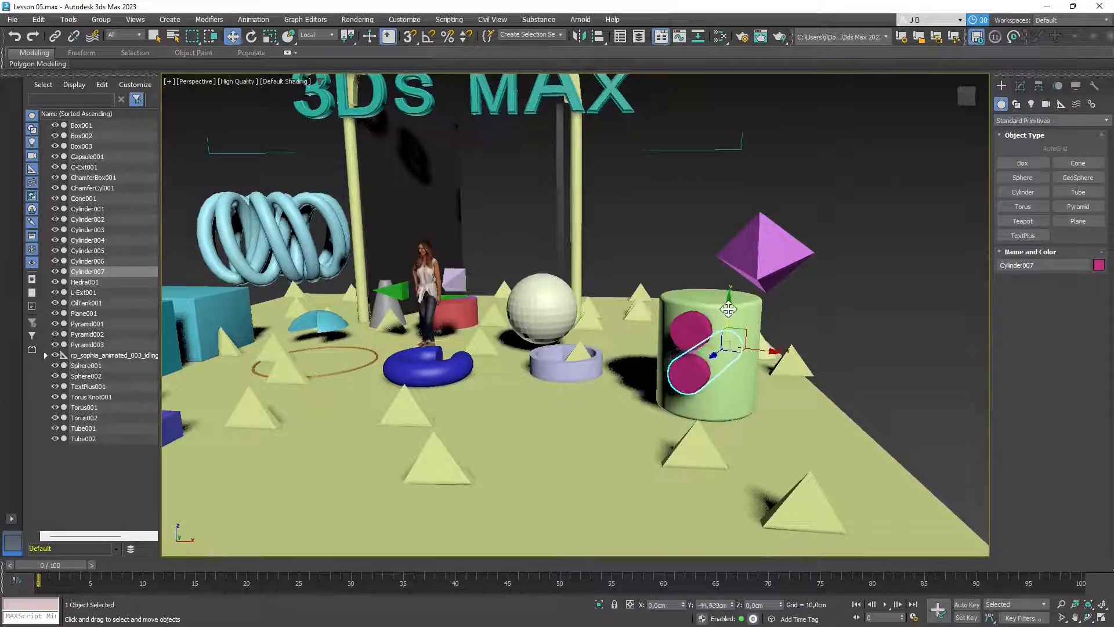
- Clone again as Cylinder008, move it further down the green cylinder, and reselect the top one
{"action": "right_click", "coordinate": [681, 368]}
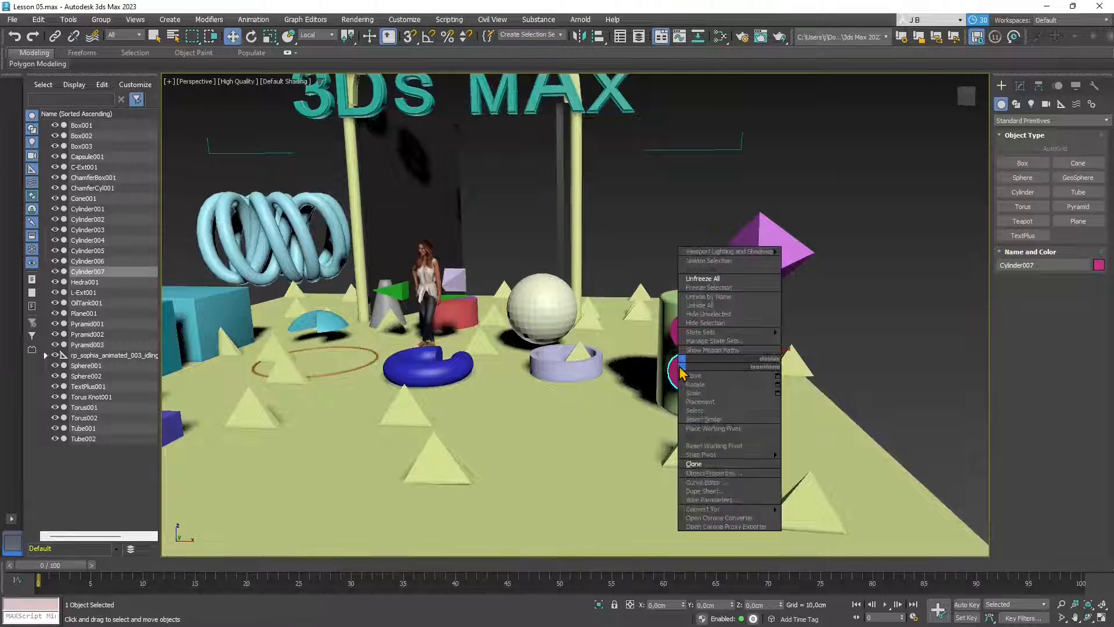
{"action": "left_click", "coordinate": [702, 464]}
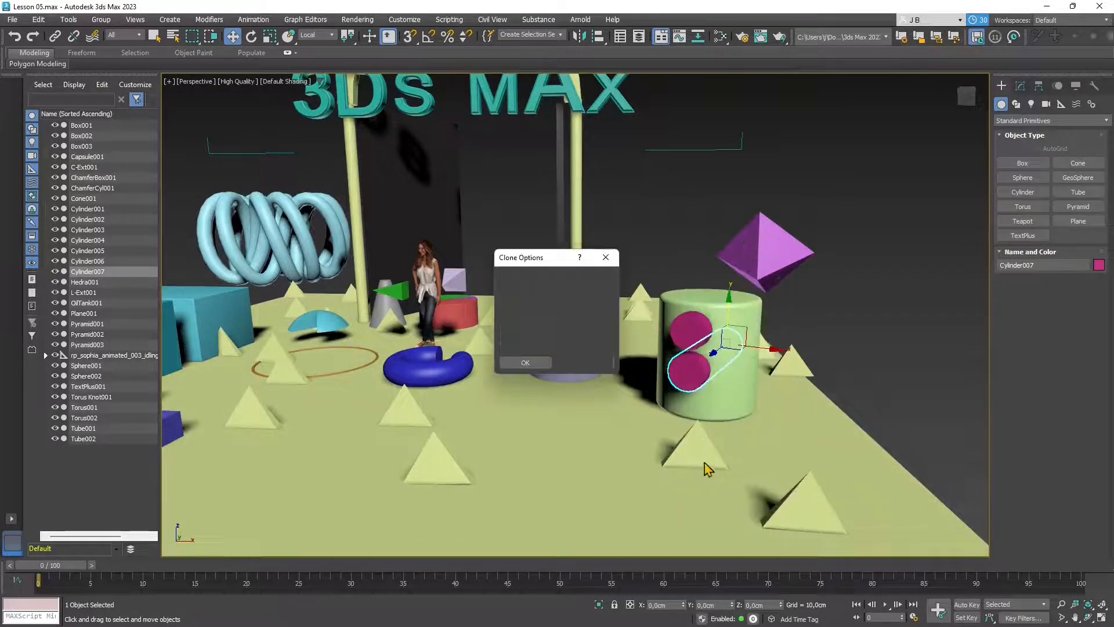
{"action": "left_click", "coordinate": [526, 363]}
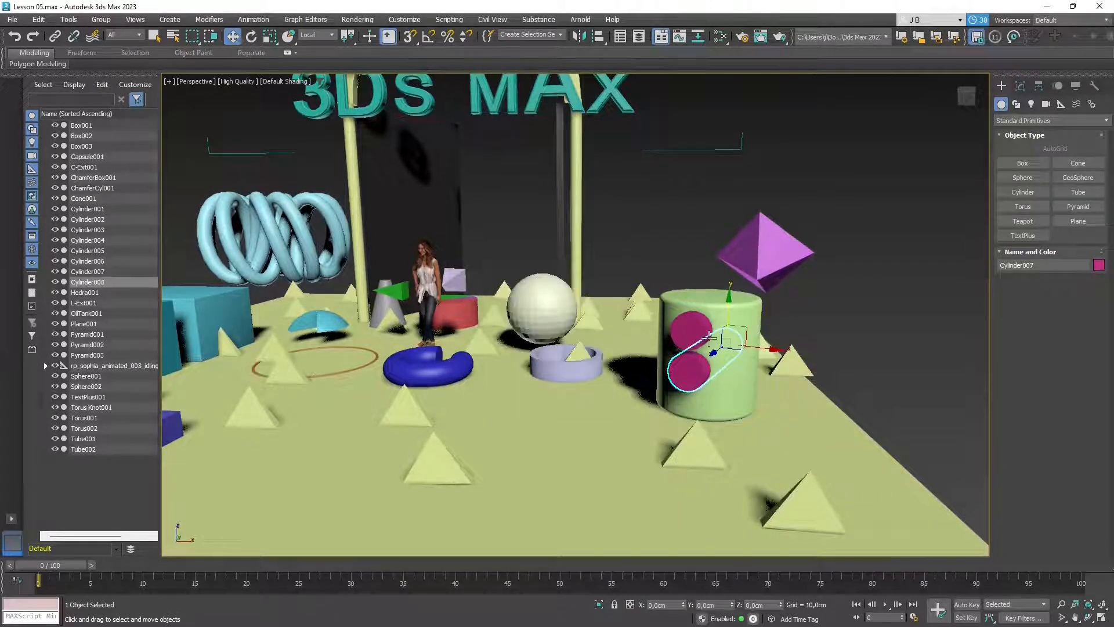
{"action": "left_click_drag", "start_coordinate": [709, 337], "coordinate": [729, 343]}
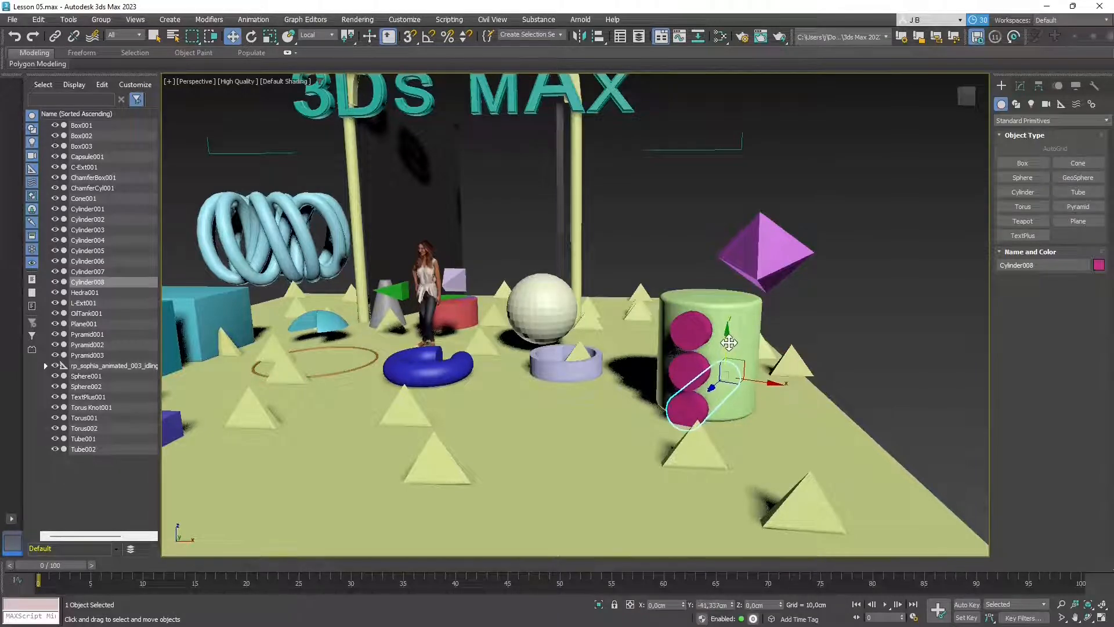
{"action": "middle_click_drag", "start_coordinate": [614, 477], "coordinate": [685, 452], "text": "alt"}
{"action": "left_click", "coordinate": [735, 327]}
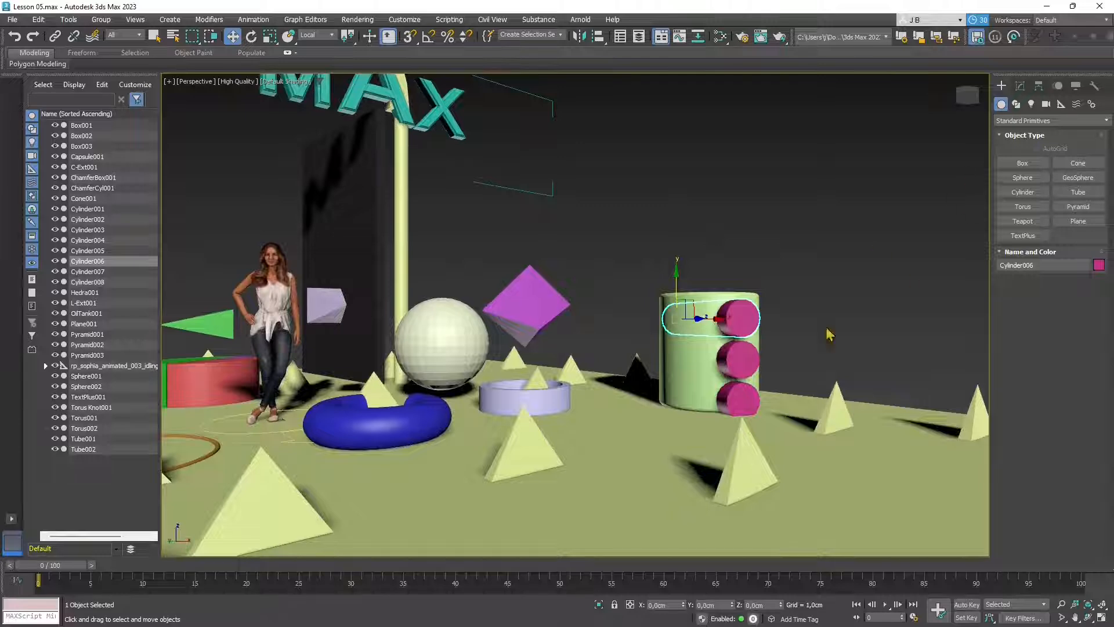
- Reduce Cylinder007's radius in the Modify panel to 12.759 cm
{"action": "left_click", "coordinate": [751, 358]}
{"action": "left_click", "coordinate": [1020, 86]}
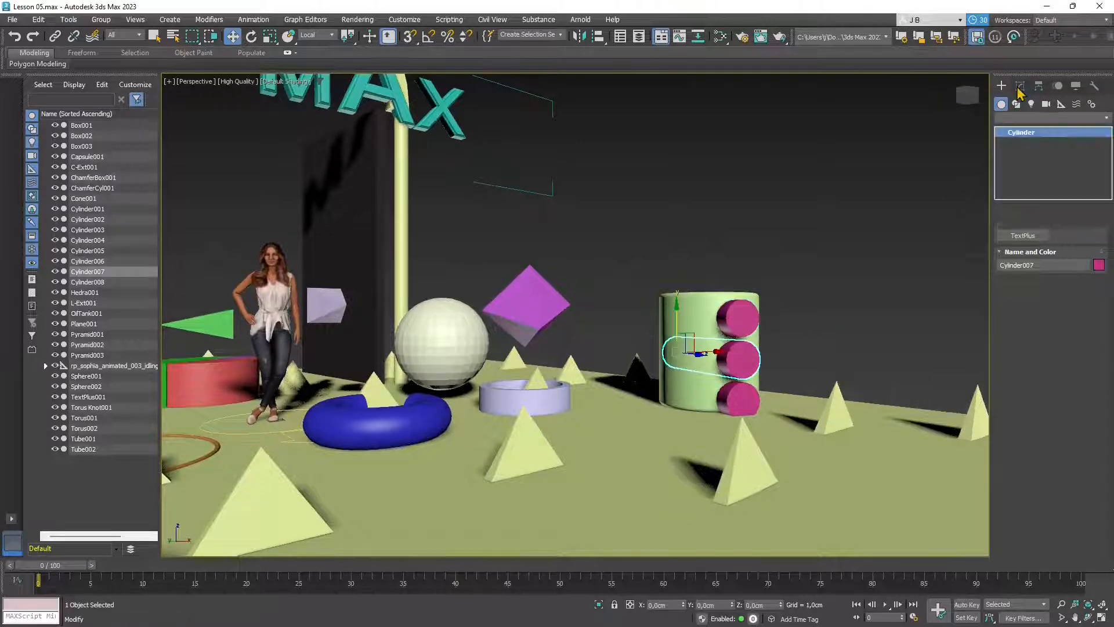
{"action": "middle_click_drag", "start_coordinate": [771, 448], "coordinate": [721, 450], "text": "alt"}
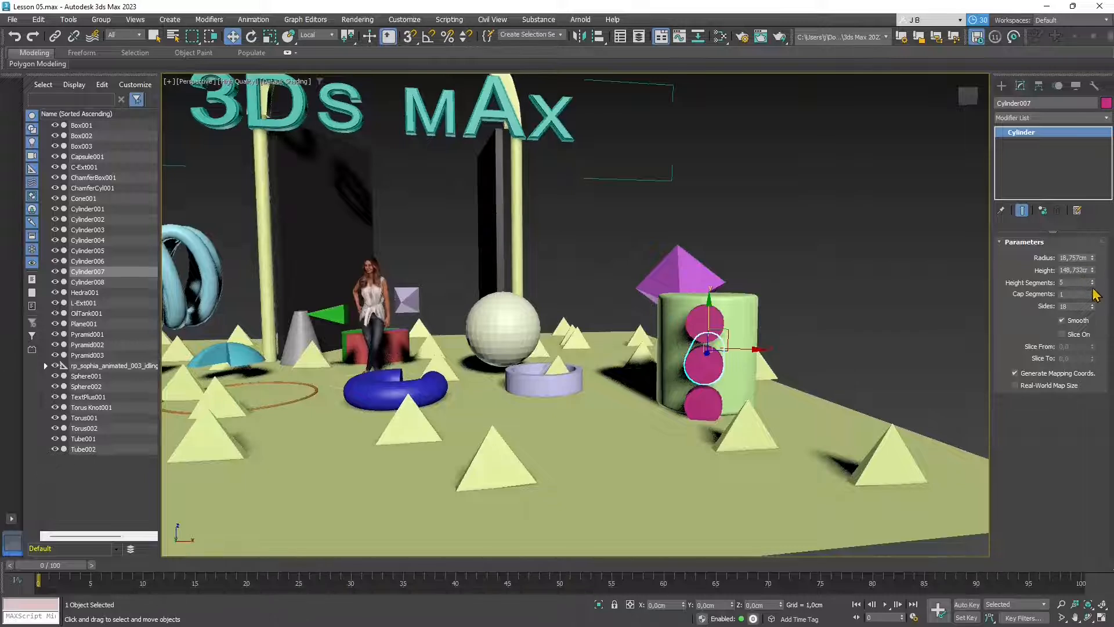
{"action": "left_click_drag", "start_coordinate": [1092, 258], "coordinate": [1095, 276]}
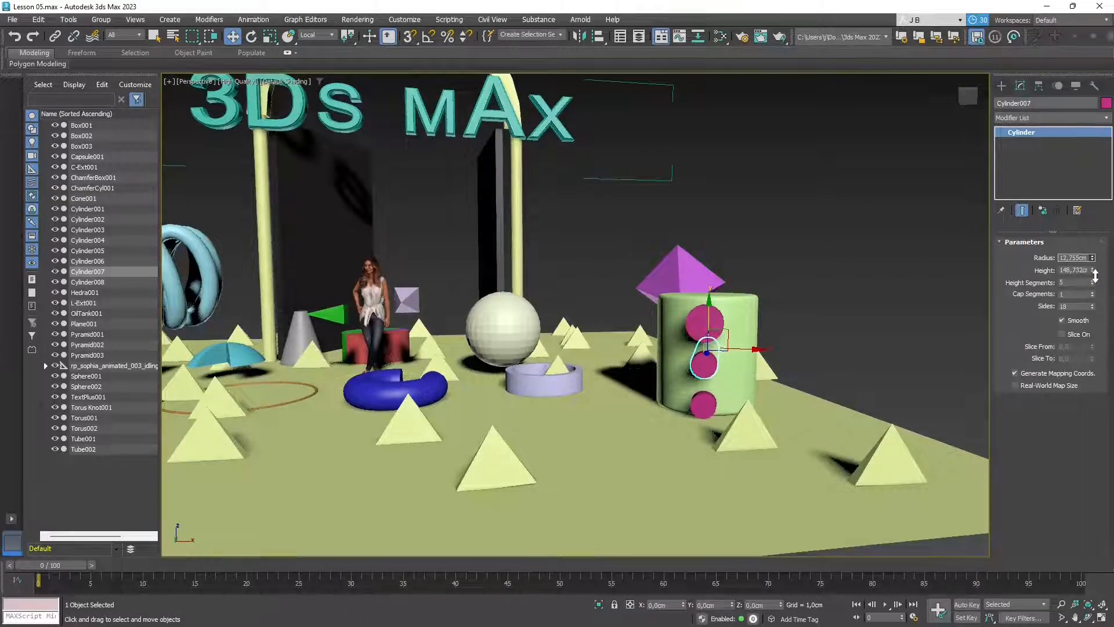
- Move Cylinder008 up closer beneath Cylinder007, then select the green chamfer cylinder
{"action": "left_click", "coordinate": [812, 374]}
{"action": "left_click", "coordinate": [704, 404]}
{"action": "left_click_drag", "start_coordinate": [710, 359], "coordinate": [710, 349]}
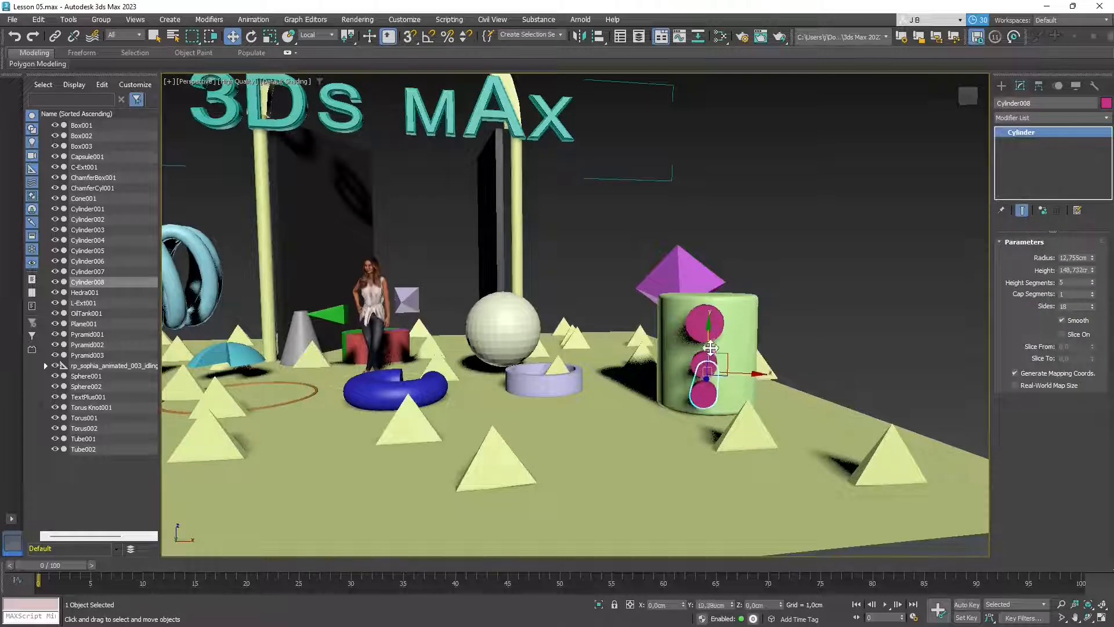
{"action": "left_click", "coordinate": [706, 347]}
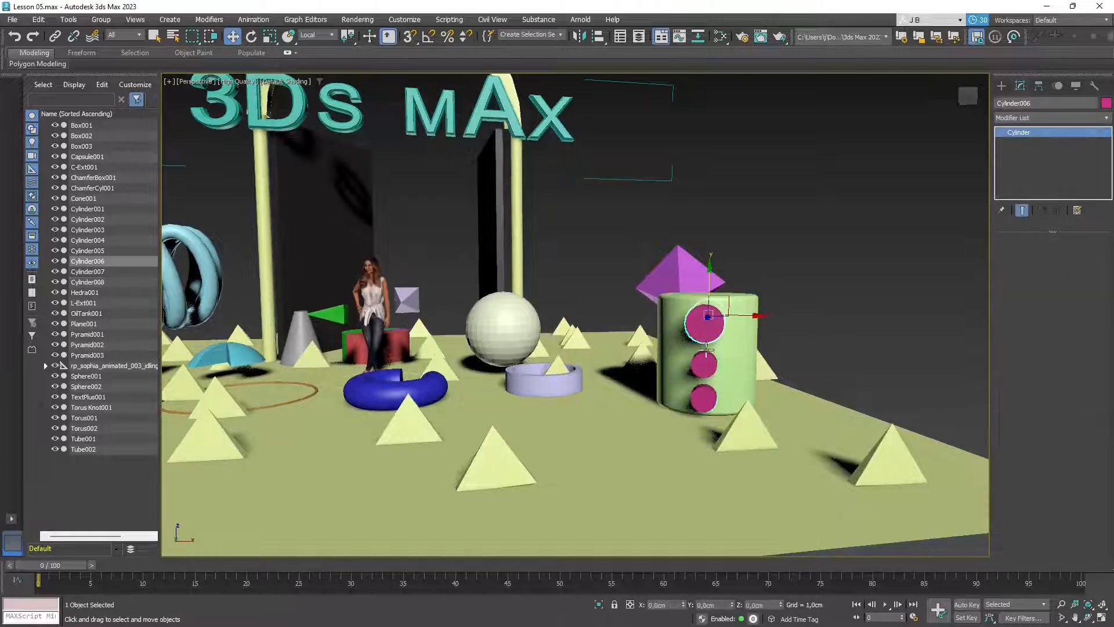
{"action": "middle_click_drag", "start_coordinate": [706, 347], "coordinate": [589, 458], "text": "alt"}
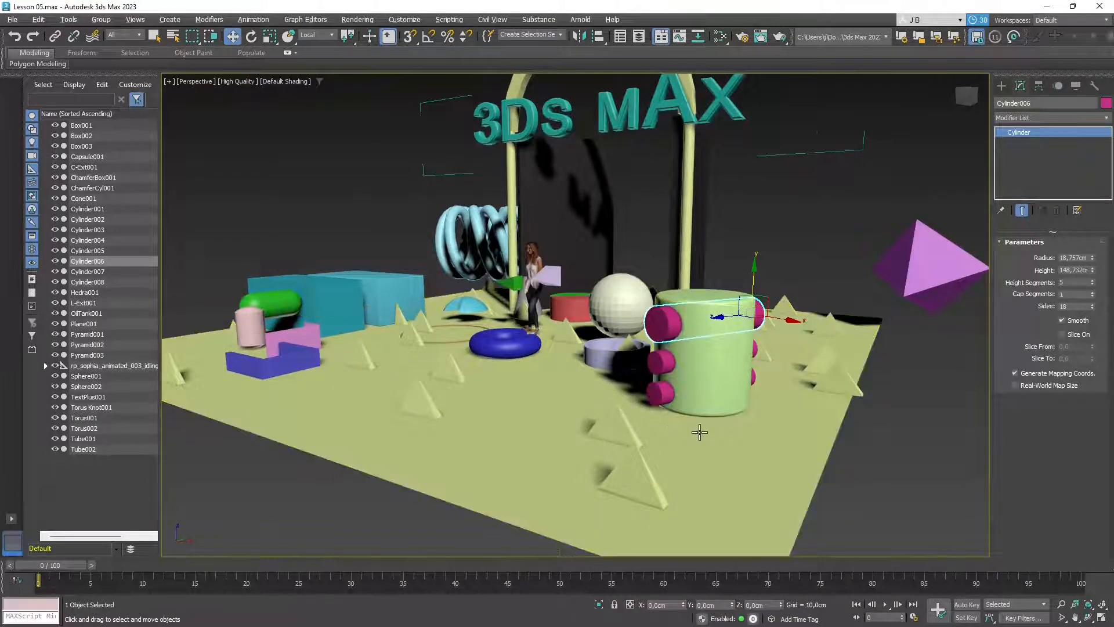
{"action": "middle_click_drag", "start_coordinate": [616, 413], "coordinate": [713, 406], "text": "alt"}
{"action": "left_click", "coordinate": [719, 343]}
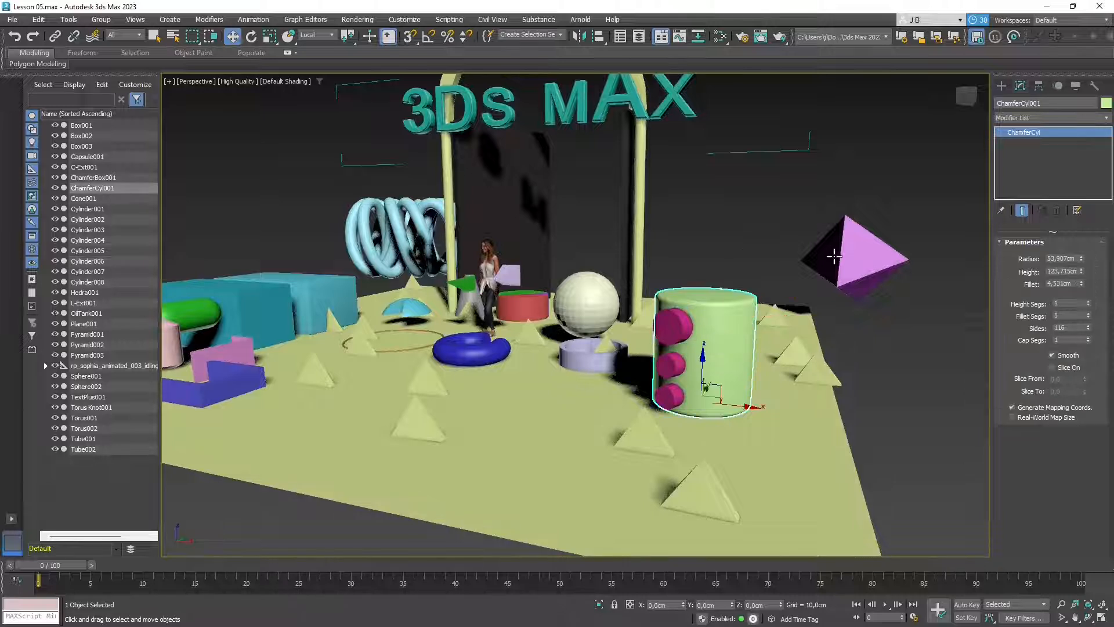
- Make ChamferCyl001 a Compound Objects Boolean with Subtract as the operation
{"action": "left_click", "coordinate": [1001, 86]}
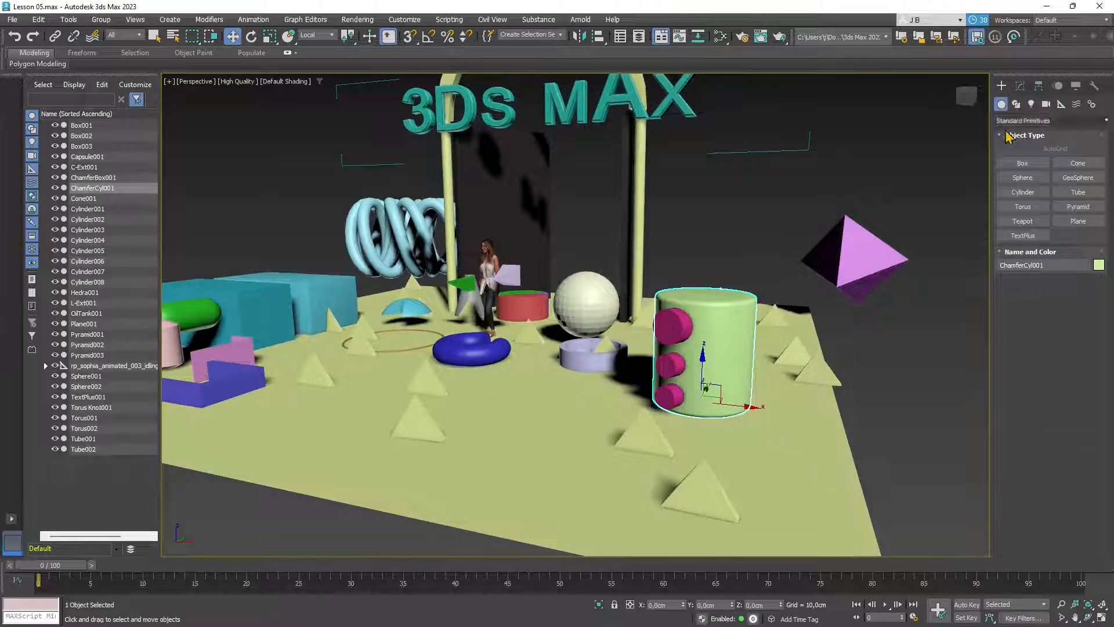
{"action": "left_click", "coordinate": [1021, 120]}
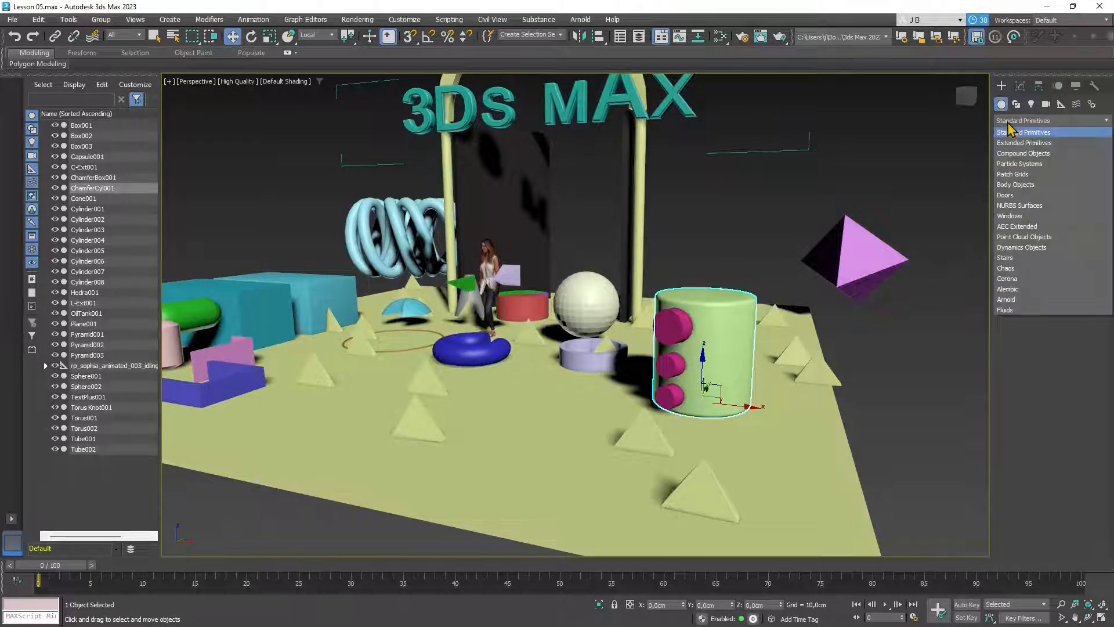
{"action": "left_click", "coordinate": [1017, 154]}
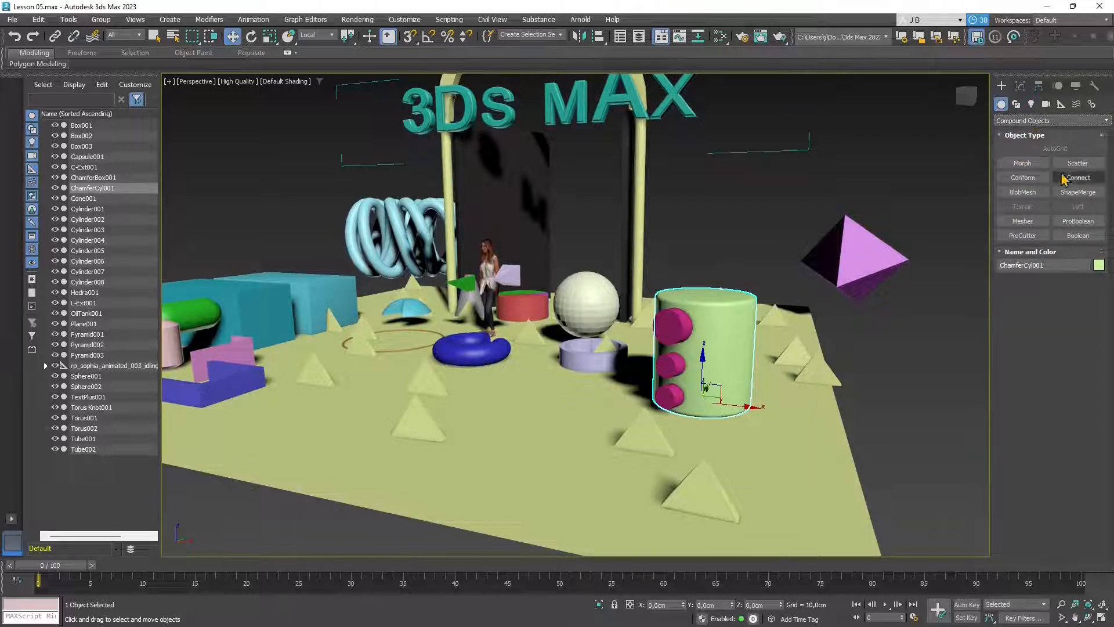
{"action": "left_click", "coordinate": [1077, 236]}
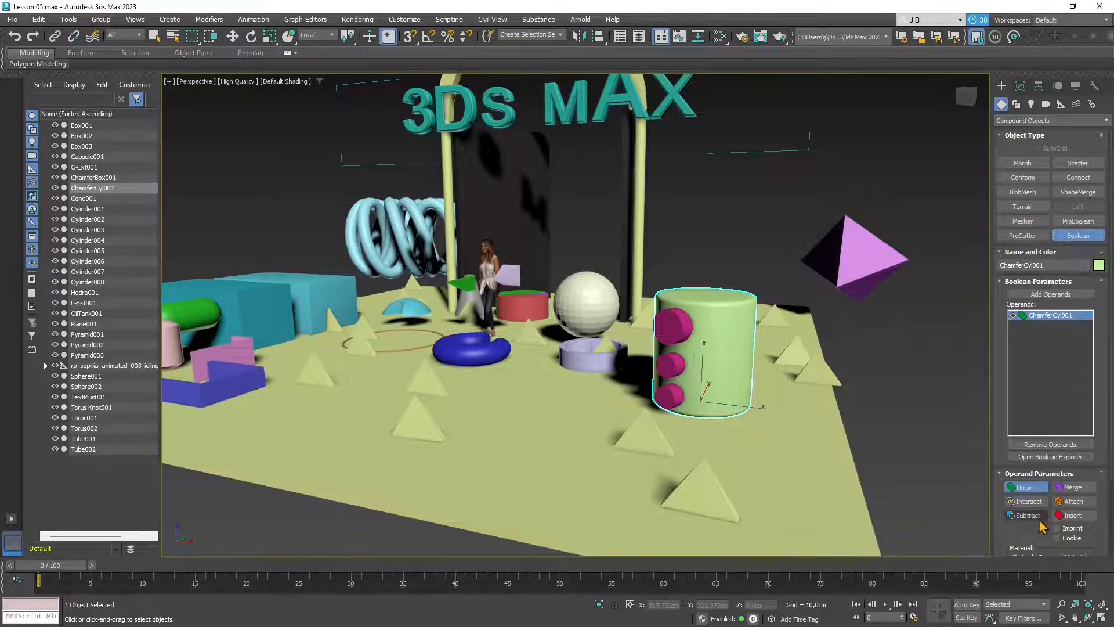
{"action": "left_click", "coordinate": [1022, 516]}
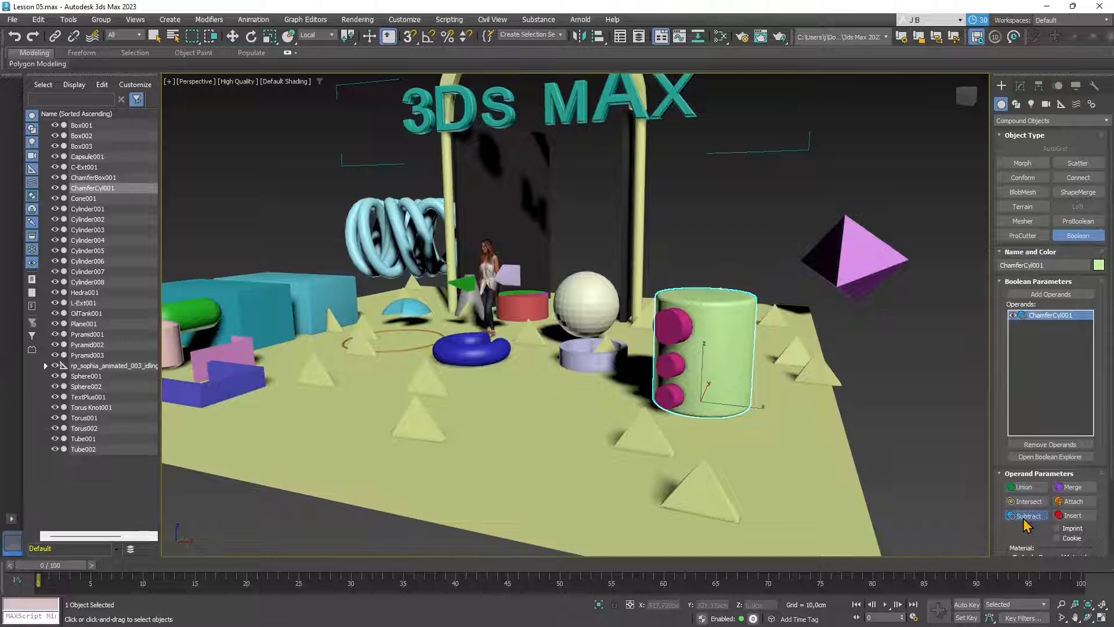
- Add Cylinder006, Cylinder007 and Cylinder008 as subtract operands, cutting three holes
{"action": "left_click", "coordinate": [1045, 294]}
{"action": "left_click", "coordinate": [676, 325]}
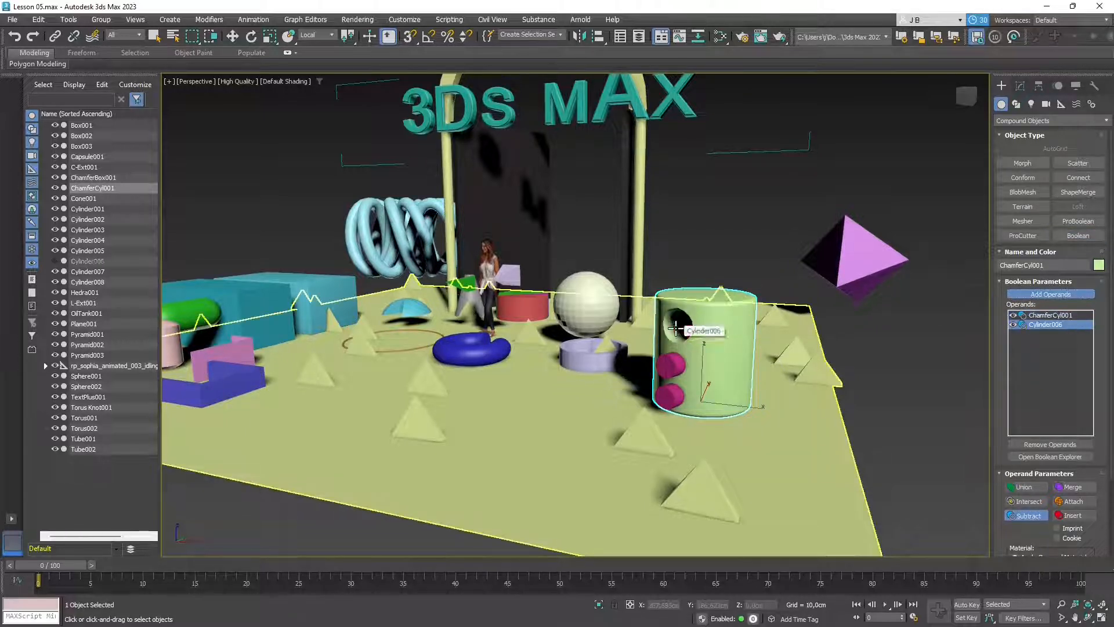
{"action": "left_click", "coordinate": [673, 366]}
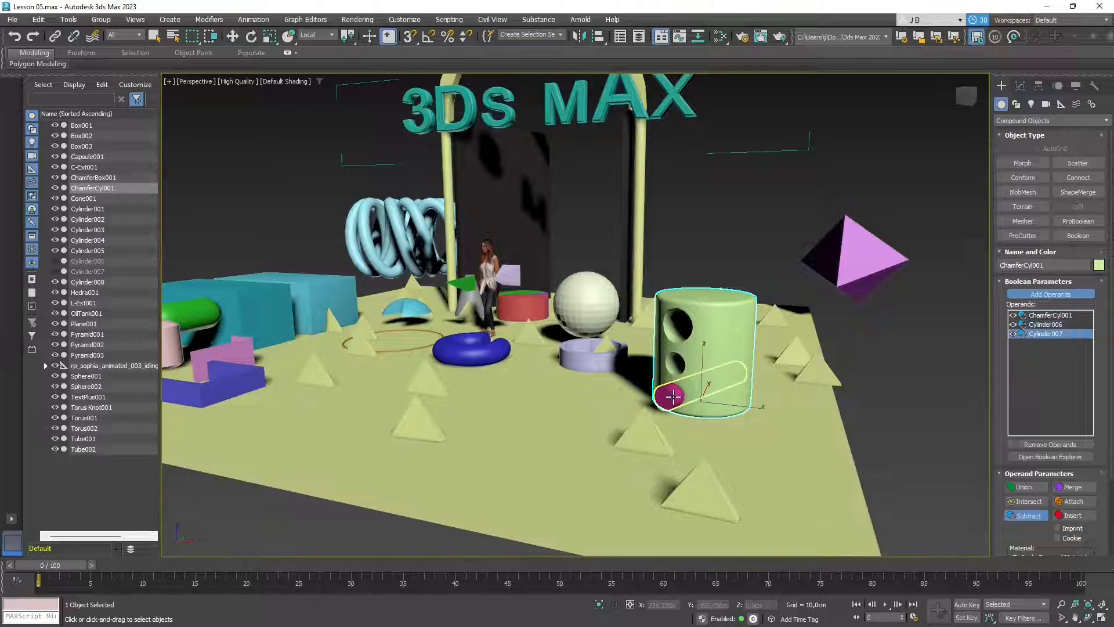
{"action": "left_click", "coordinate": [671, 396]}
{"action": "middle_click_drag", "start_coordinate": [671, 397], "coordinate": [617, 406], "text": "alt"}
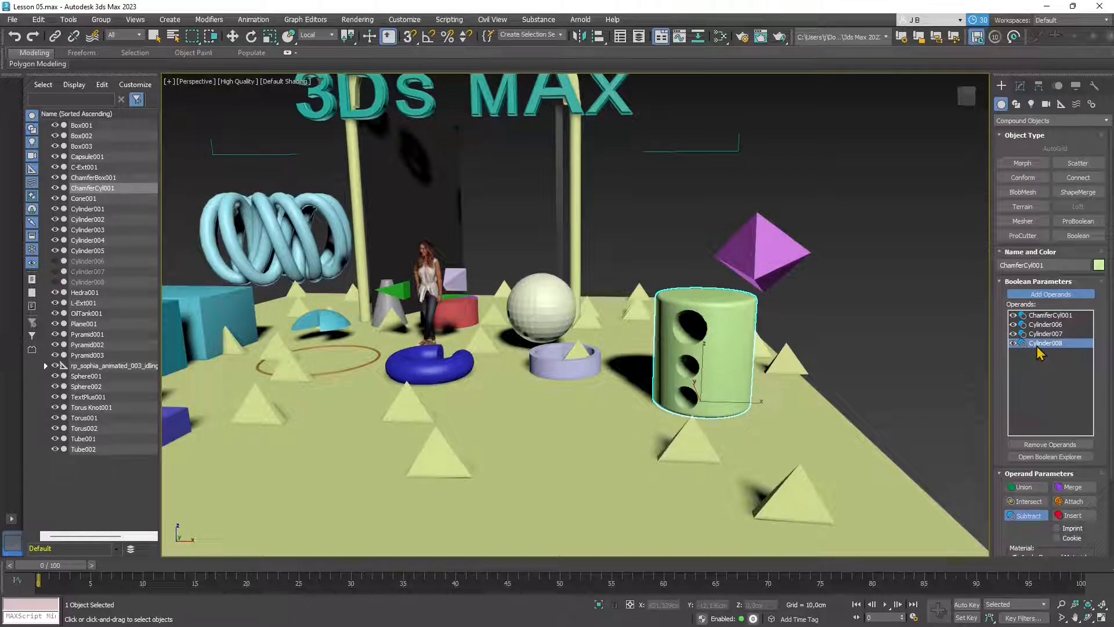
- Experiment with operand operations: Intersect on Cylinder008 and Cylinder007, Union on ChamferCyl001
{"action": "left_click", "coordinate": [1026, 503]}
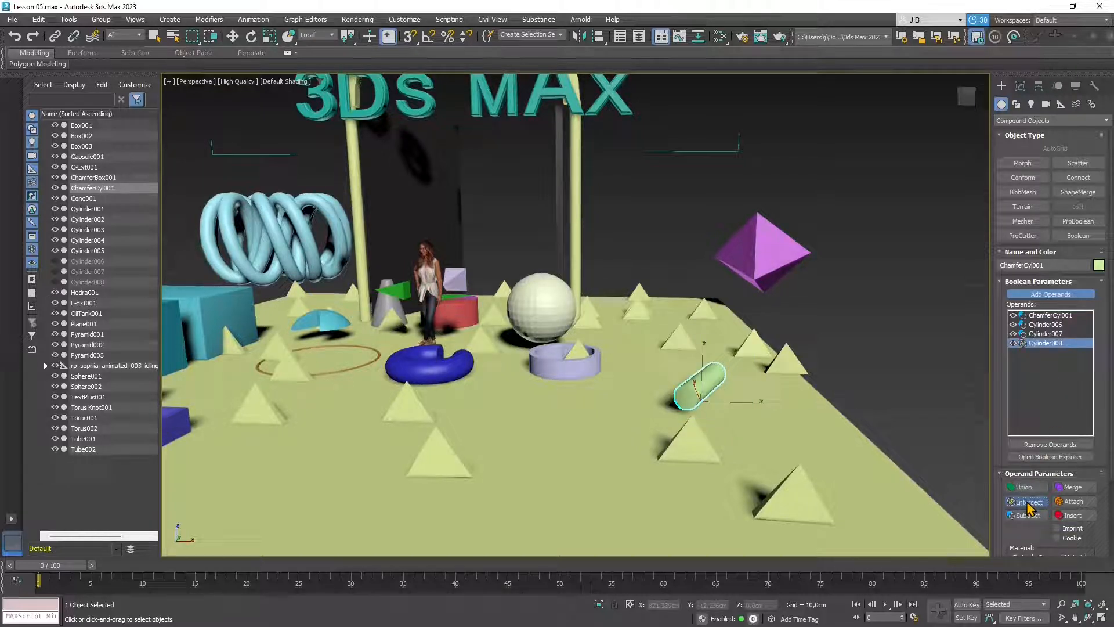
{"action": "left_click", "coordinate": [1039, 334]}
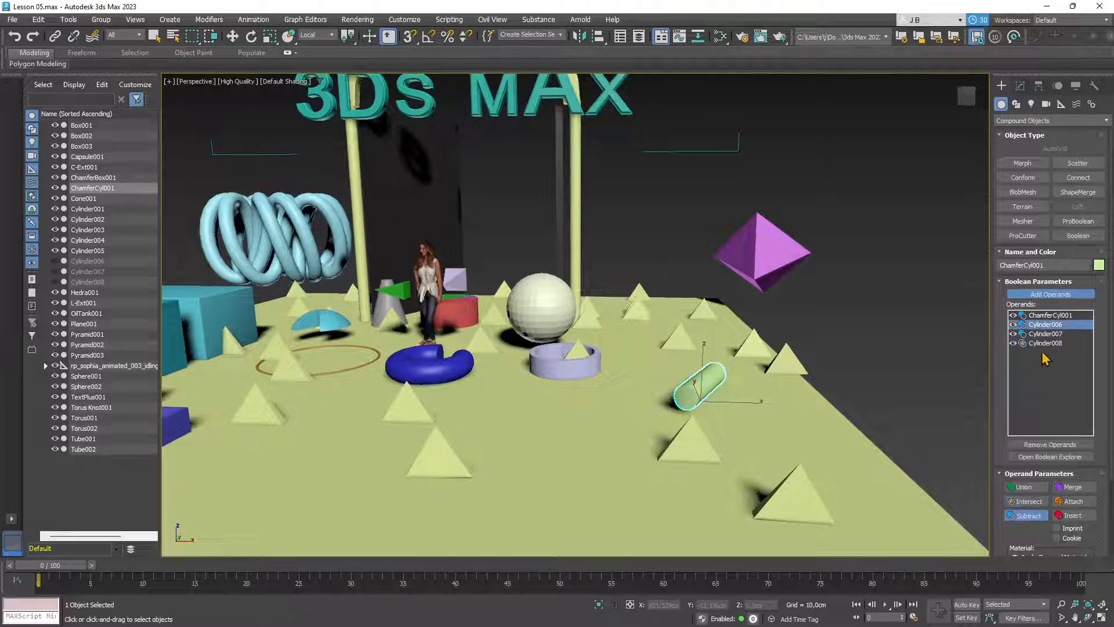
{"action": "left_click", "coordinate": [1028, 503]}
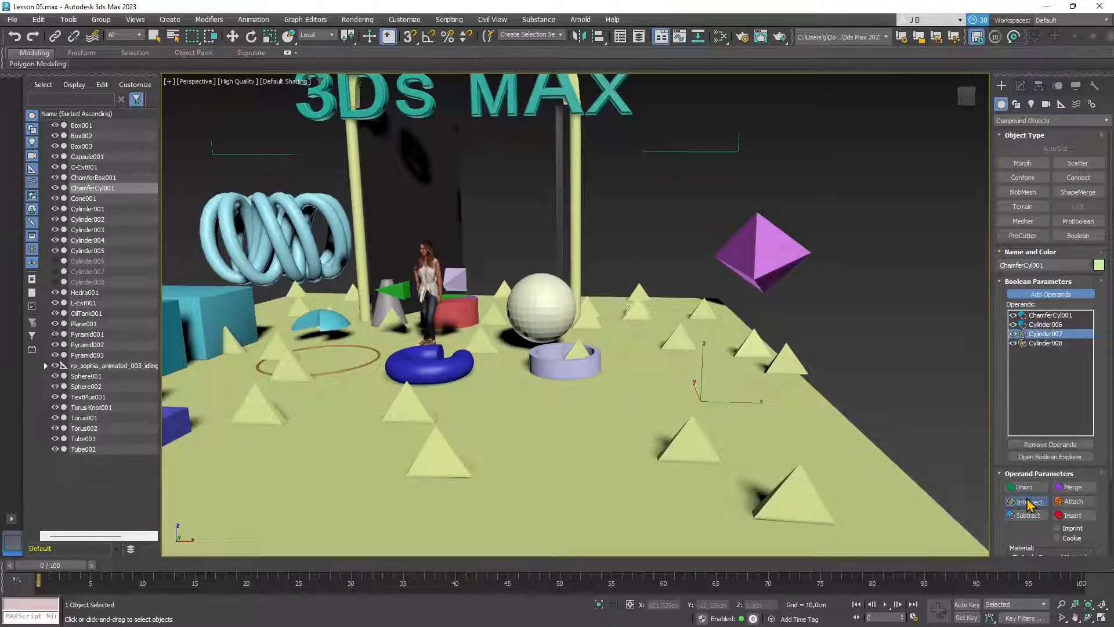
{"action": "left_click", "coordinate": [1044, 315]}
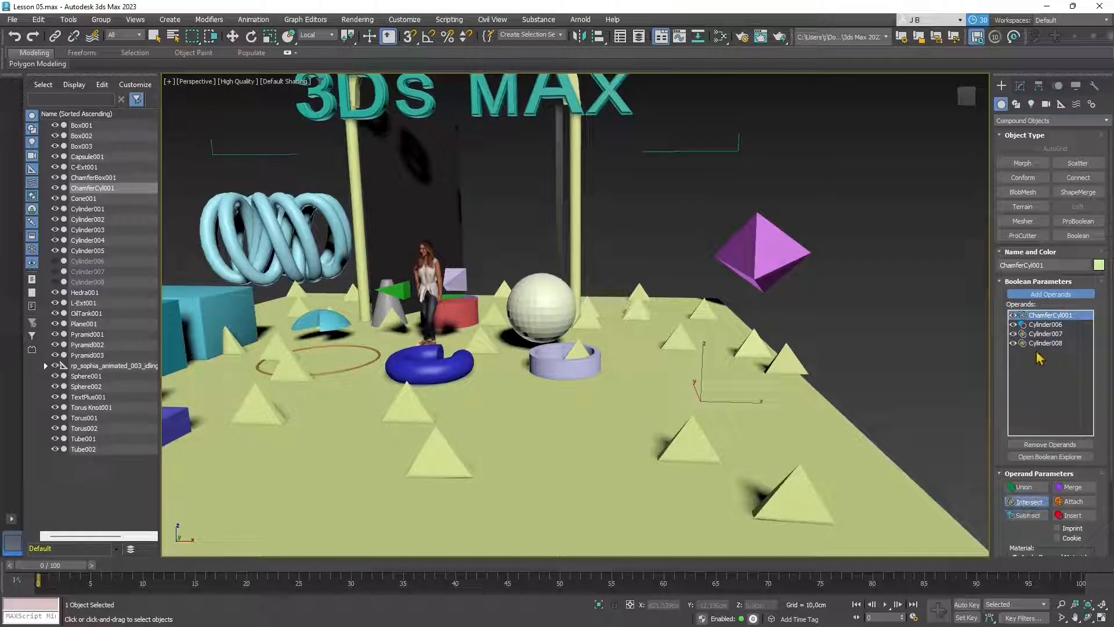
{"action": "left_click", "coordinate": [1039, 325]}
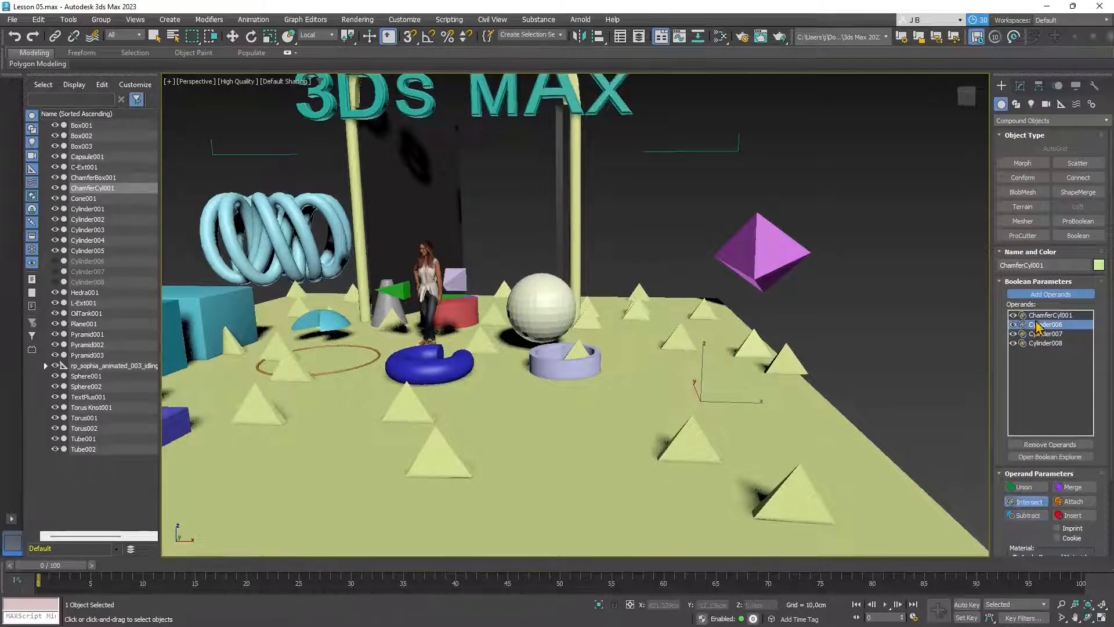
{"action": "left_click", "coordinate": [1021, 487]}
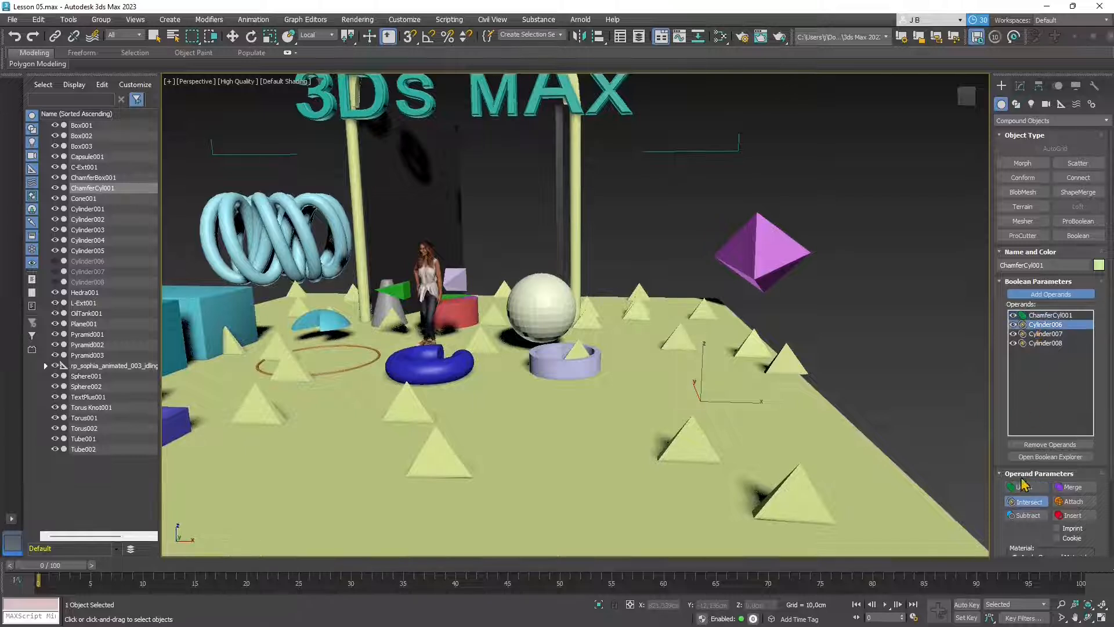
- Set Cylinder006, Cylinder008 and Cylinder007 back to Subtract, restoring the three holes
{"action": "left_click", "coordinate": [1027, 516]}
{"action": "left_click", "coordinate": [1038, 344]}
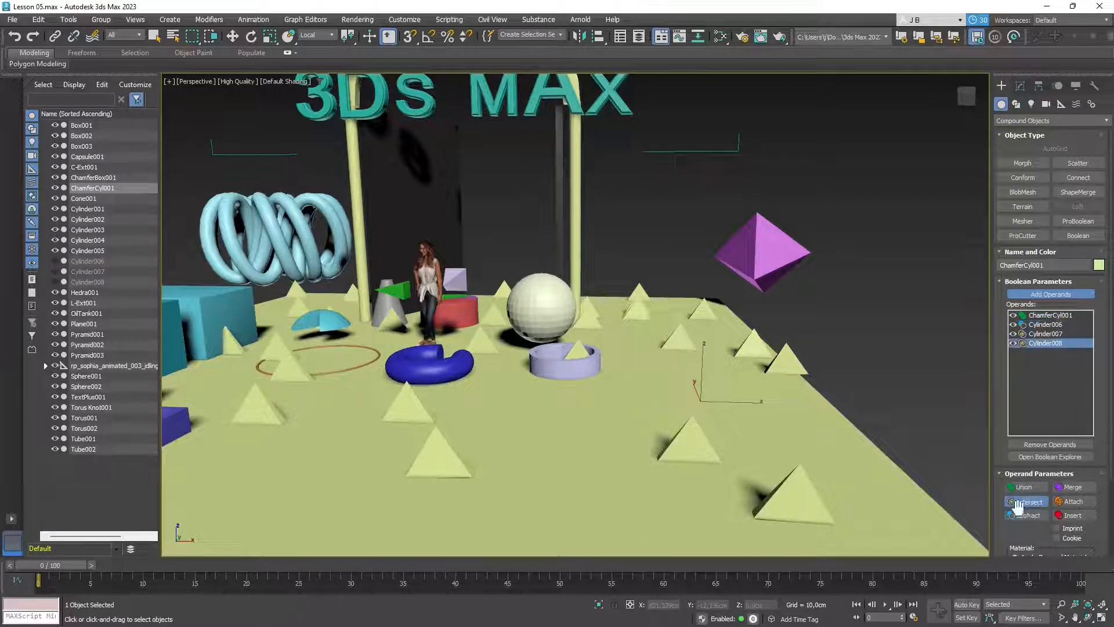
{"action": "left_click", "coordinate": [1021, 516]}
{"action": "left_click", "coordinate": [1038, 333]}
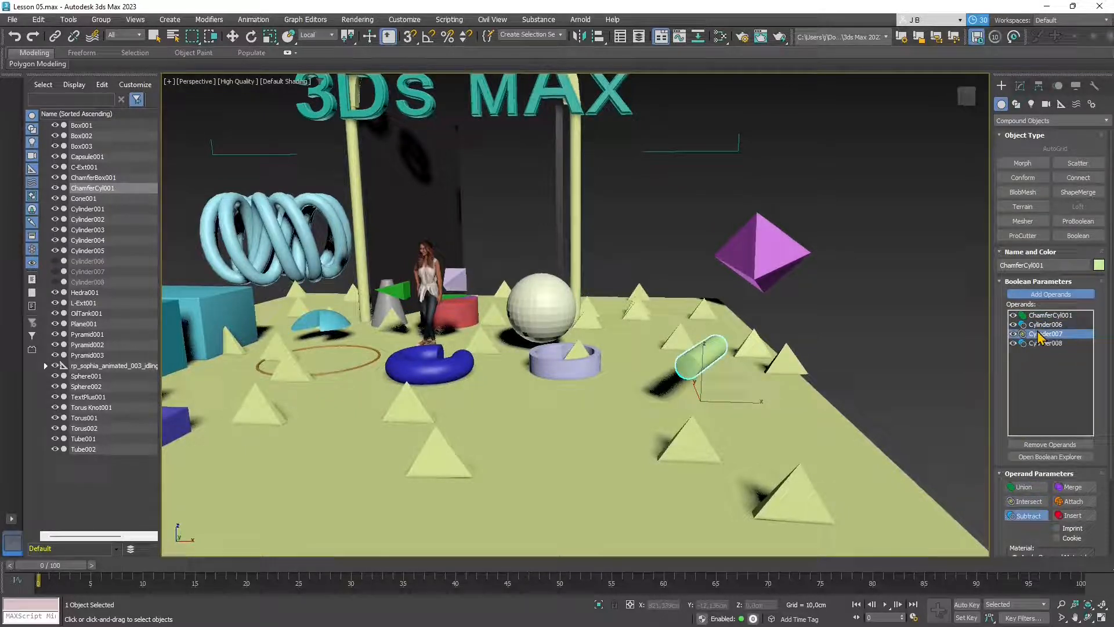
{"action": "left_click", "coordinate": [1027, 515]}
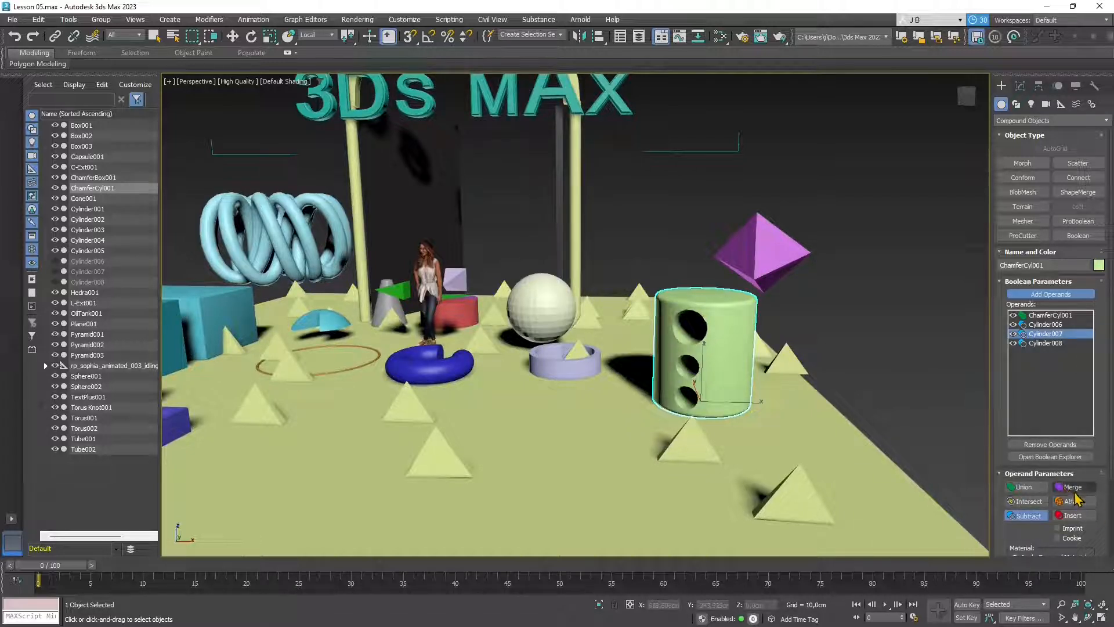
{"action": "scroll", "coordinate": [1038, 501], "scroll_direction": "down", "scroll_amount": 3}
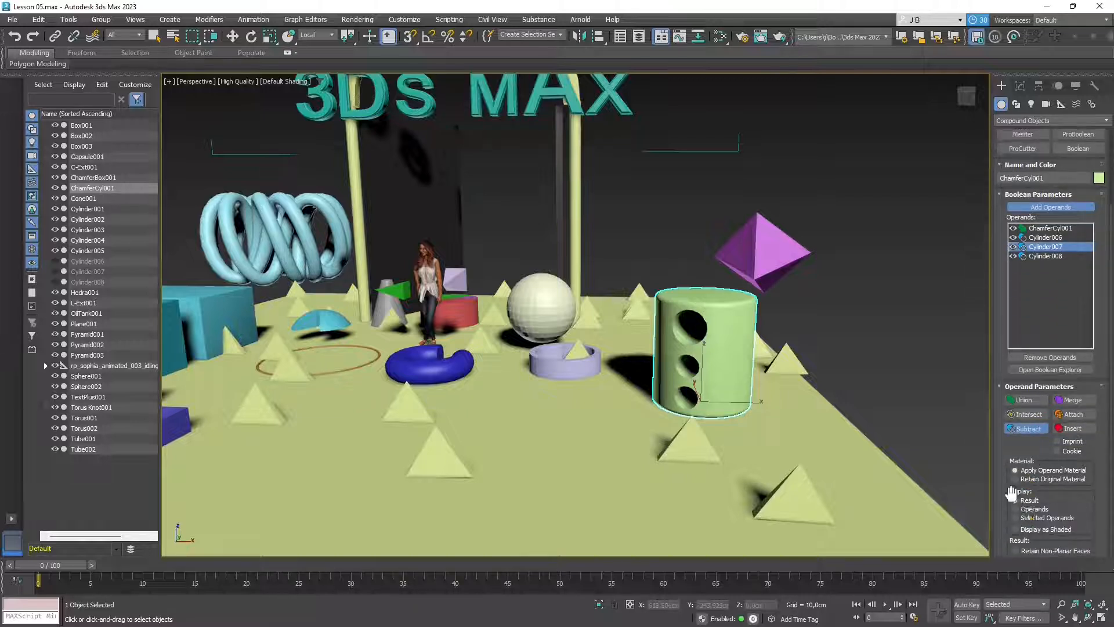
{"action": "scroll", "coordinate": [1035, 511], "scroll_direction": "up", "scroll_amount": 3}
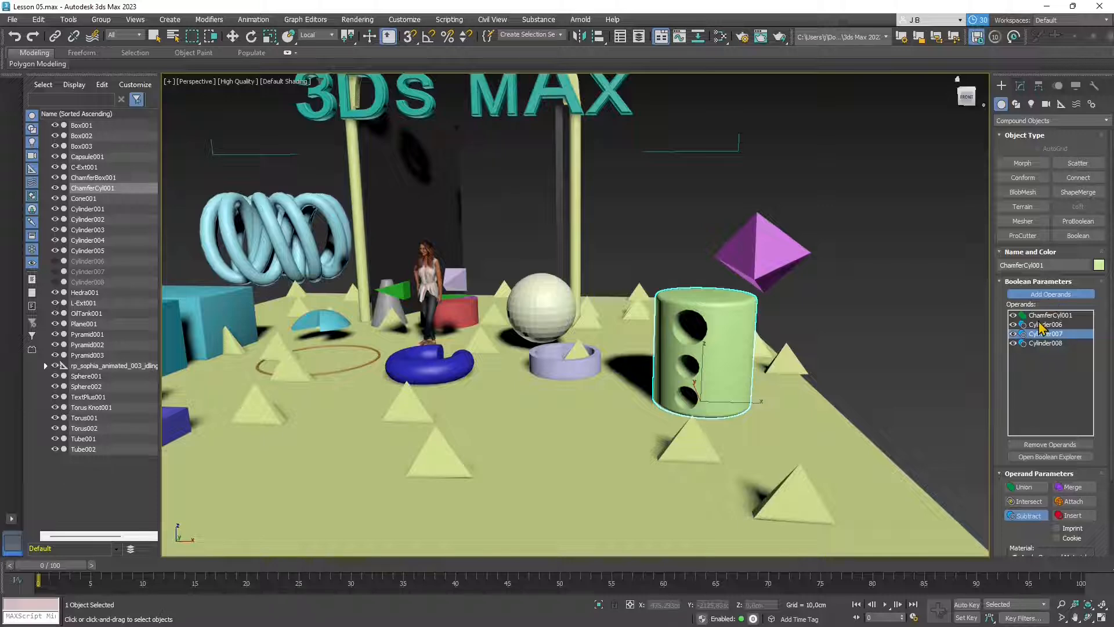
- Adjust the hole cylinder's radius from the Boolean's modifier stack
{"action": "left_click", "coordinate": [1020, 86]}
{"action": "key", "text": "w"}
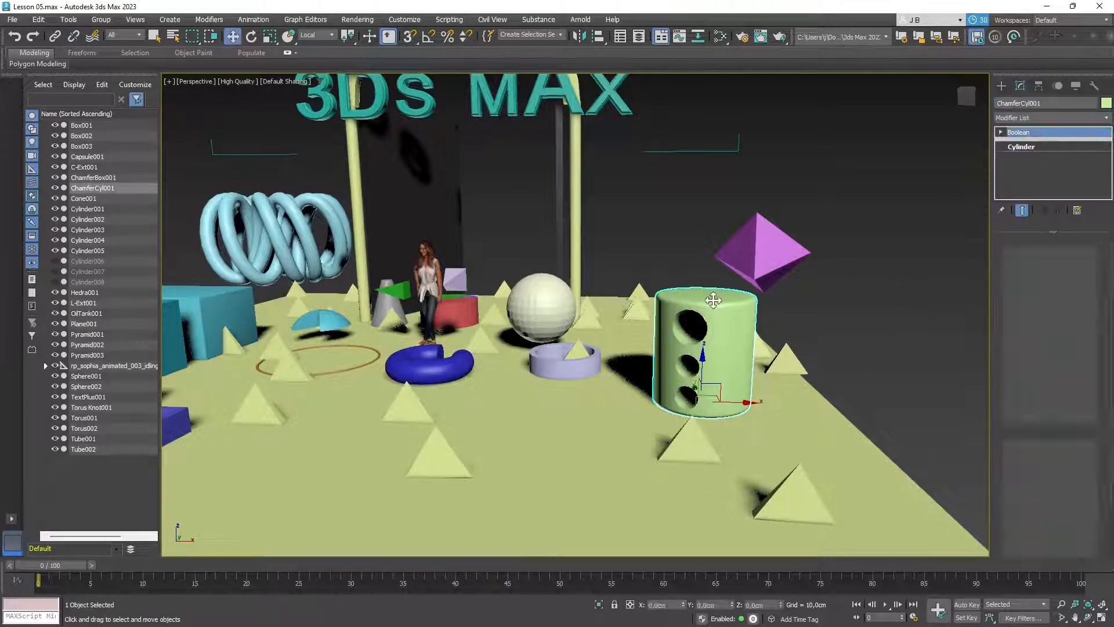
{"action": "left_click", "coordinate": [1025, 148]}
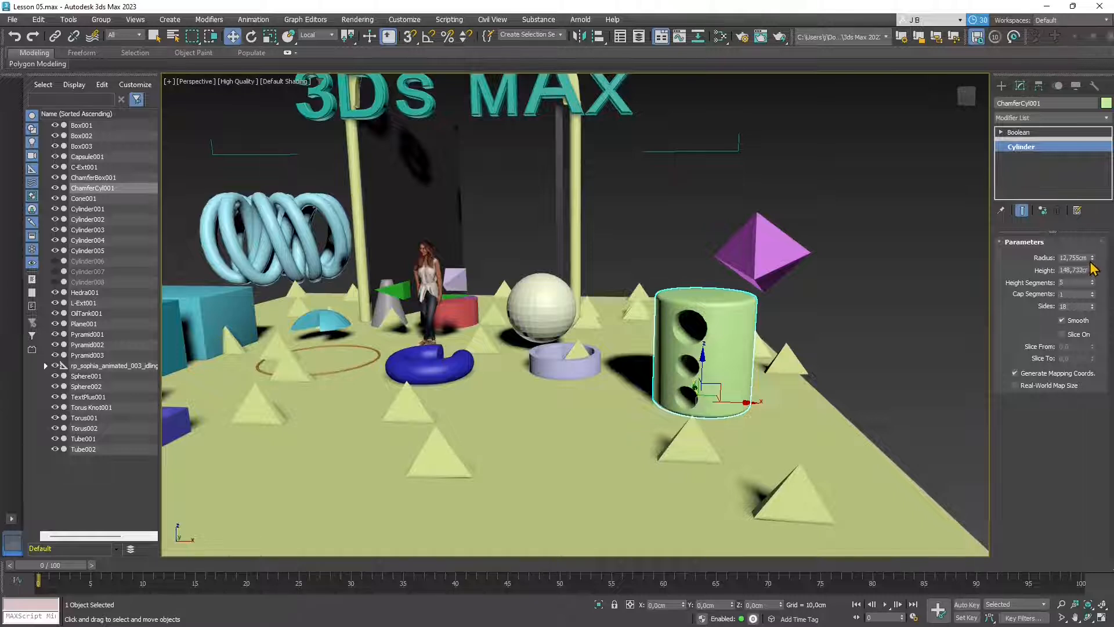
{"action": "mouse_move", "coordinate": [1092, 257]}
{"action": "left_mouse_down"}
{"action": "mouse_move", "coordinate": [1097, 218]}
{"action": "mouse_move", "coordinate": [1104, 261]}
{"action": "left_mouse_up"}
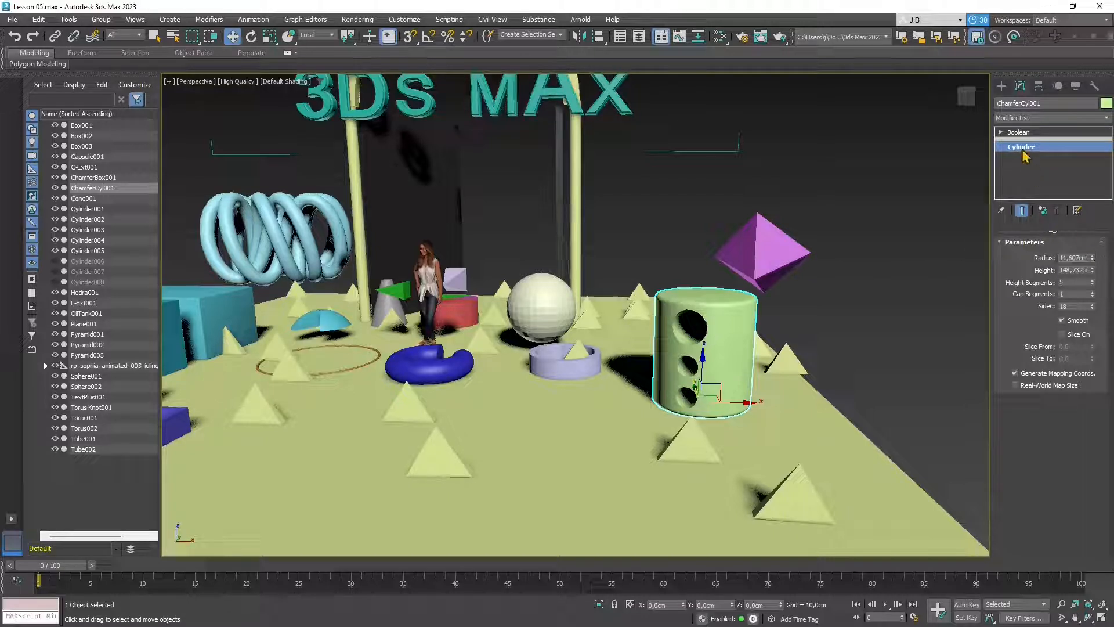
- Select the ChamferCyl001 operand and reduce its radius to 32.883 cm
{"action": "left_click", "coordinate": [1001, 132]}
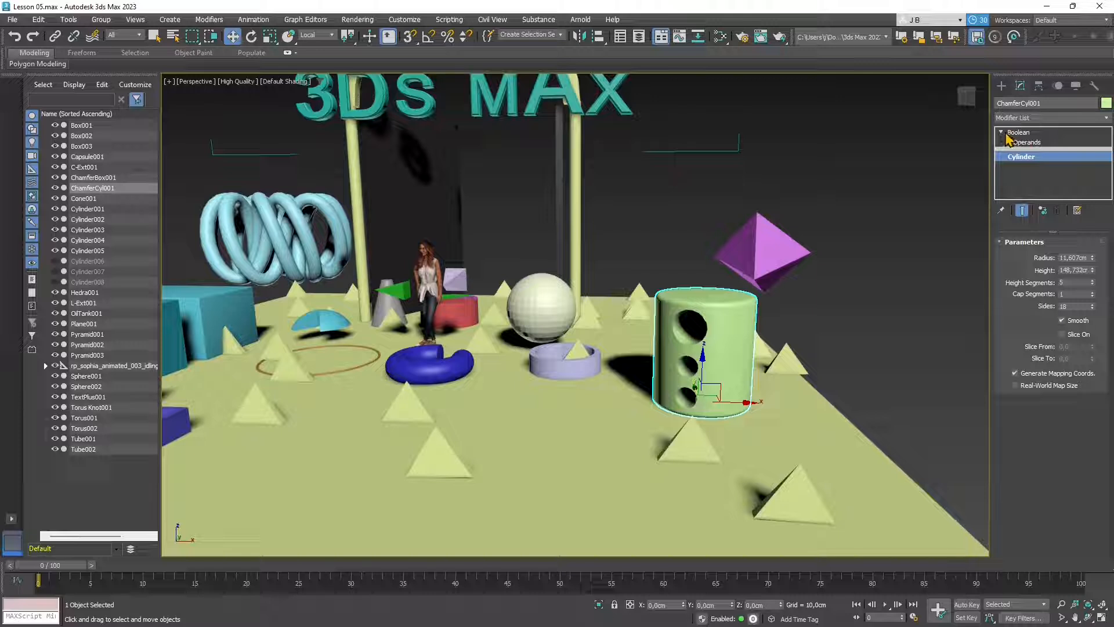
{"action": "left_click", "coordinate": [1025, 143]}
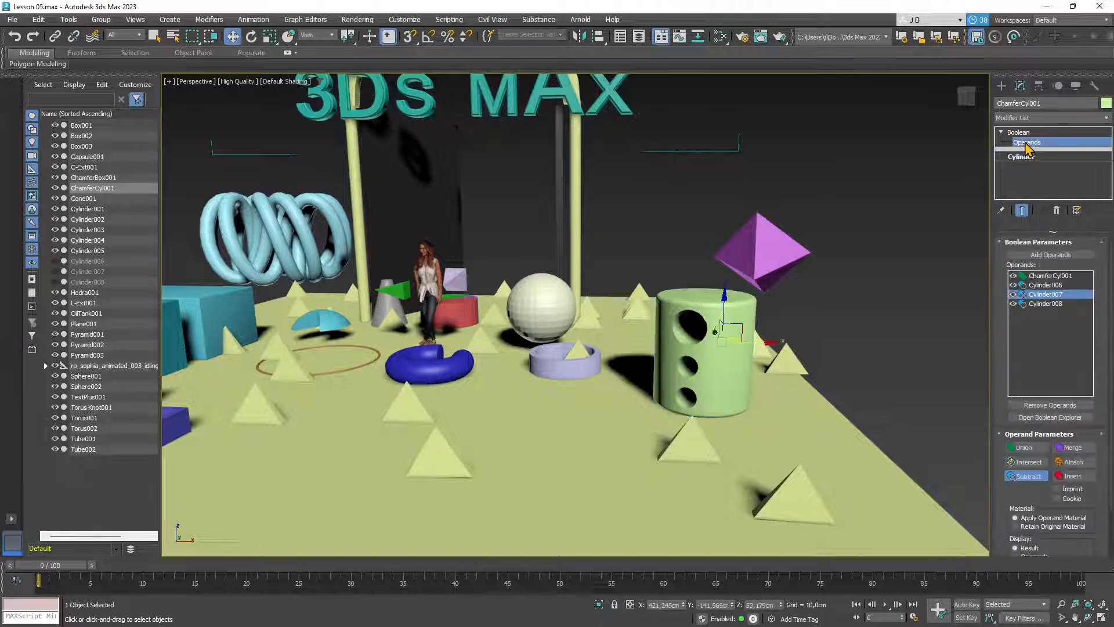
{"action": "left_click", "coordinate": [1042, 287]}
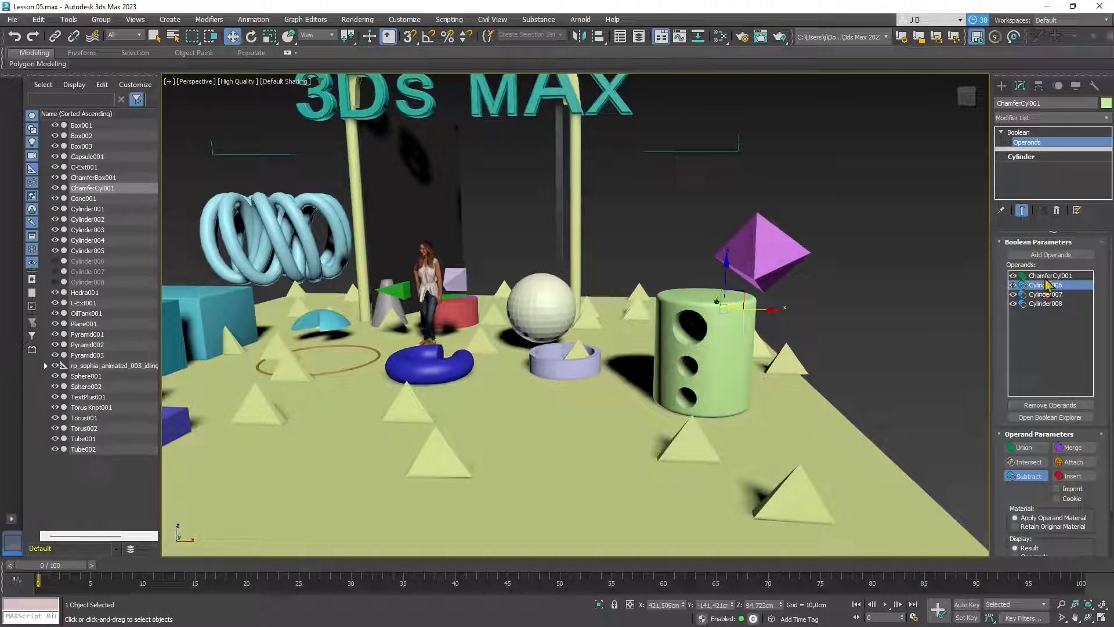
{"action": "left_click", "coordinate": [1045, 277]}
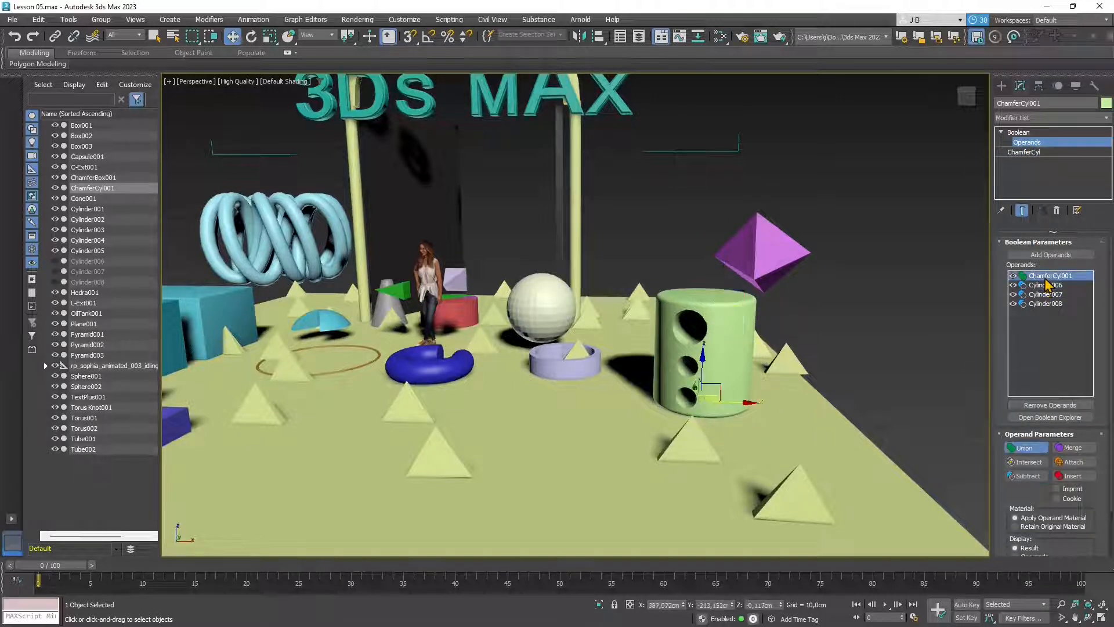
{"action": "left_click", "coordinate": [1026, 152]}
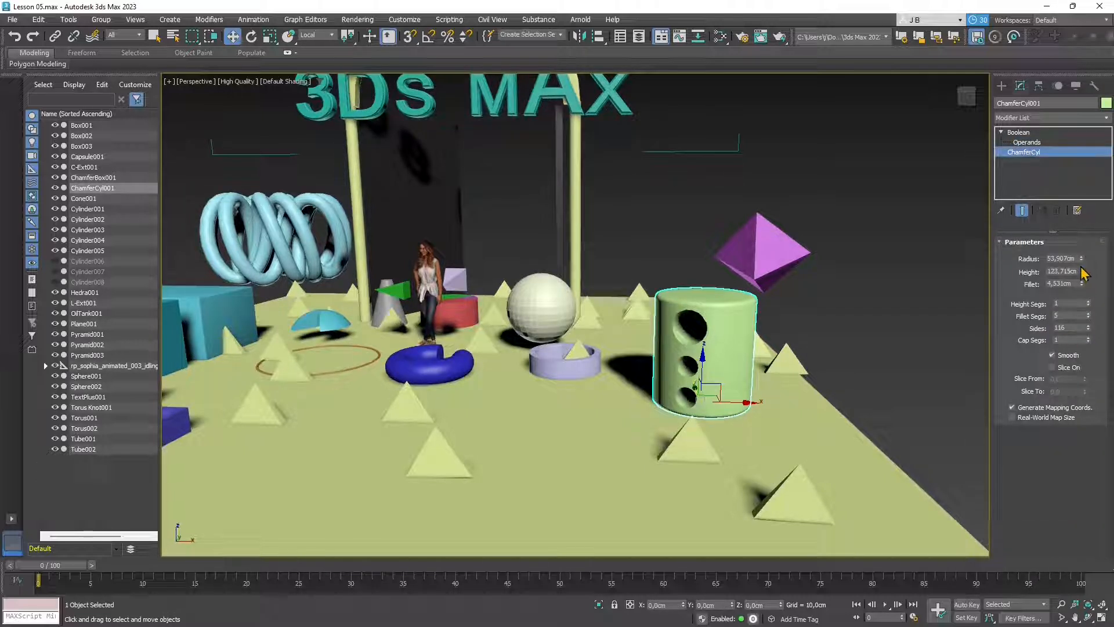
{"action": "left_click_drag", "start_coordinate": [1083, 257], "coordinate": [1104, 279]}
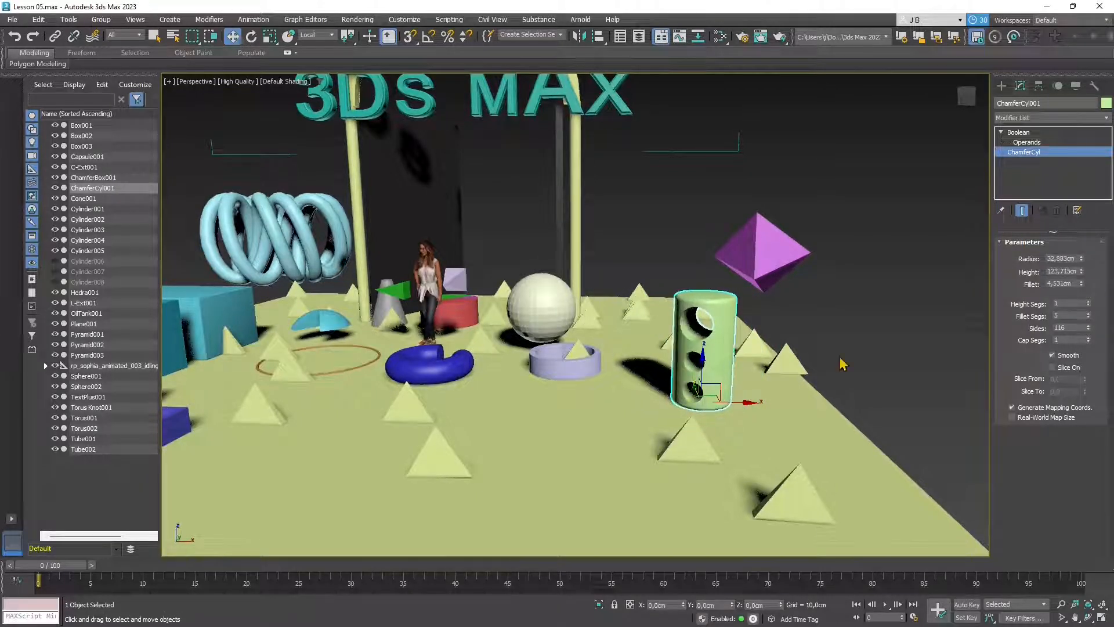
- Pick the Cylinder006 operand, the top hole's cutter, check its effect and nudge it upward
{"action": "left_click", "coordinate": [1027, 142]}
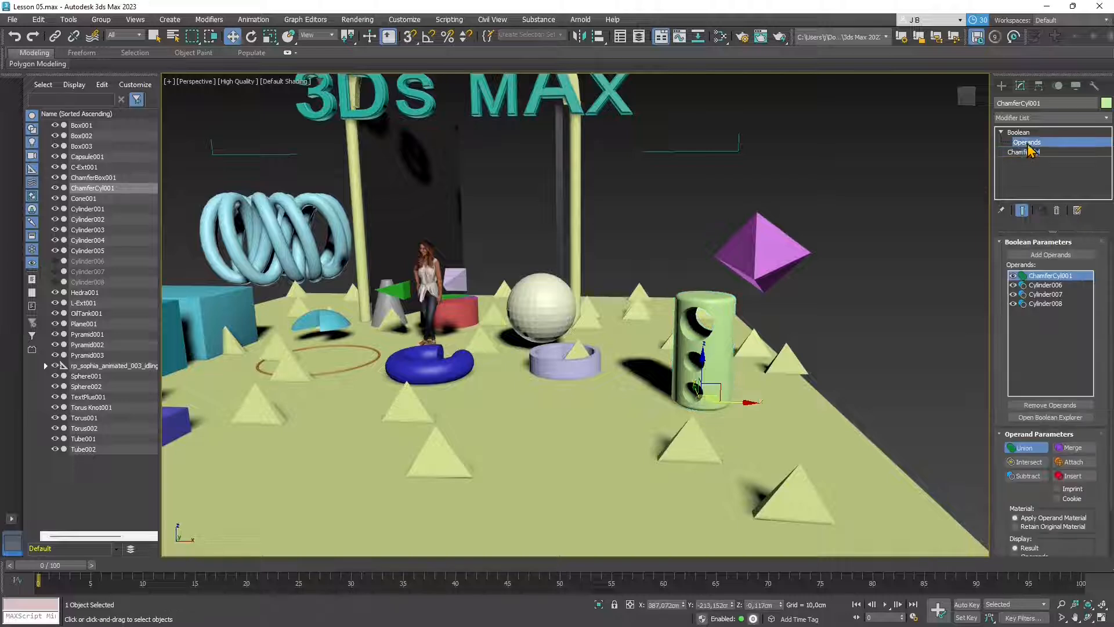
{"action": "left_click", "coordinate": [1037, 286]}
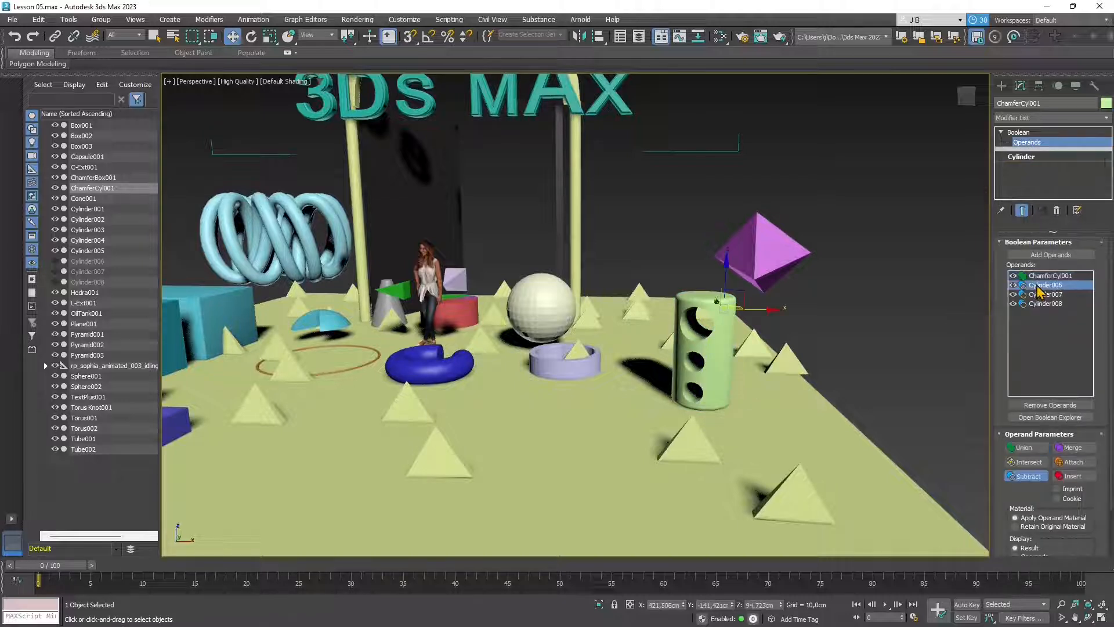
{"action": "left_click", "coordinate": [1013, 285]}
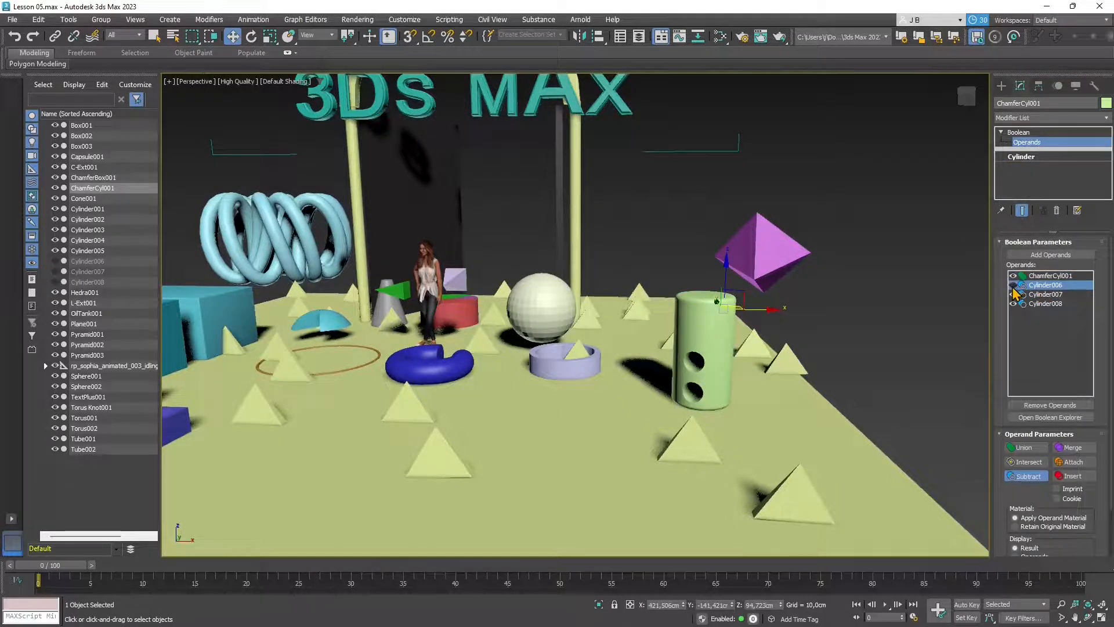
{"action": "left_click", "coordinate": [1013, 285]}
{"action": "left_click_drag", "start_coordinate": [728, 280], "coordinate": [758, 276]}
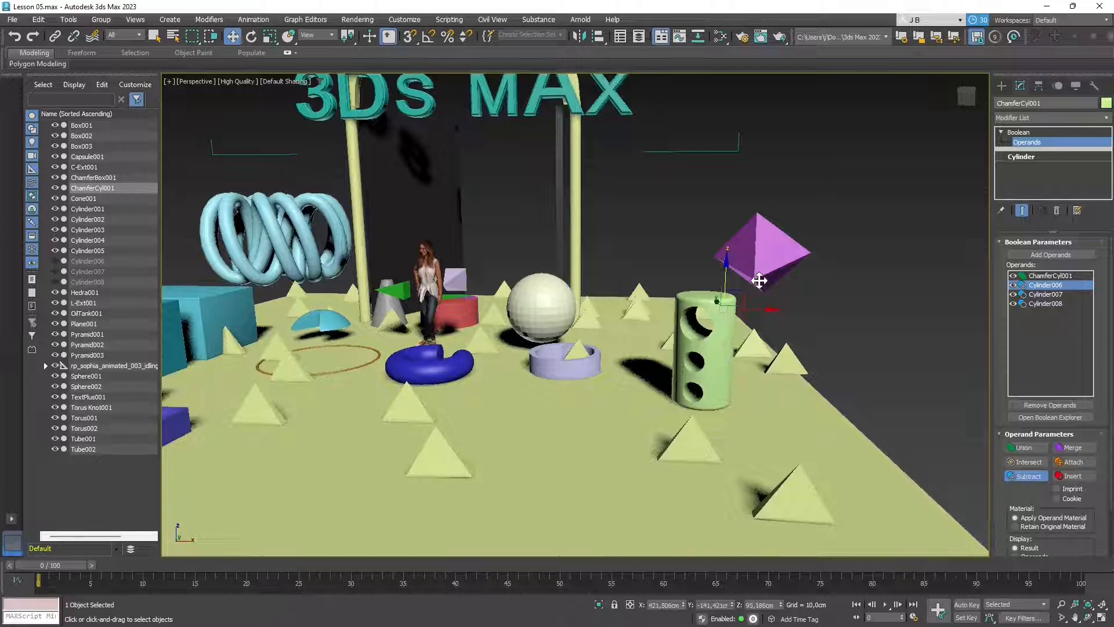
- Uniformly scale Cylinder006 down to about 90% in Local coordinates
{"action": "left_click", "coordinate": [270, 36]}
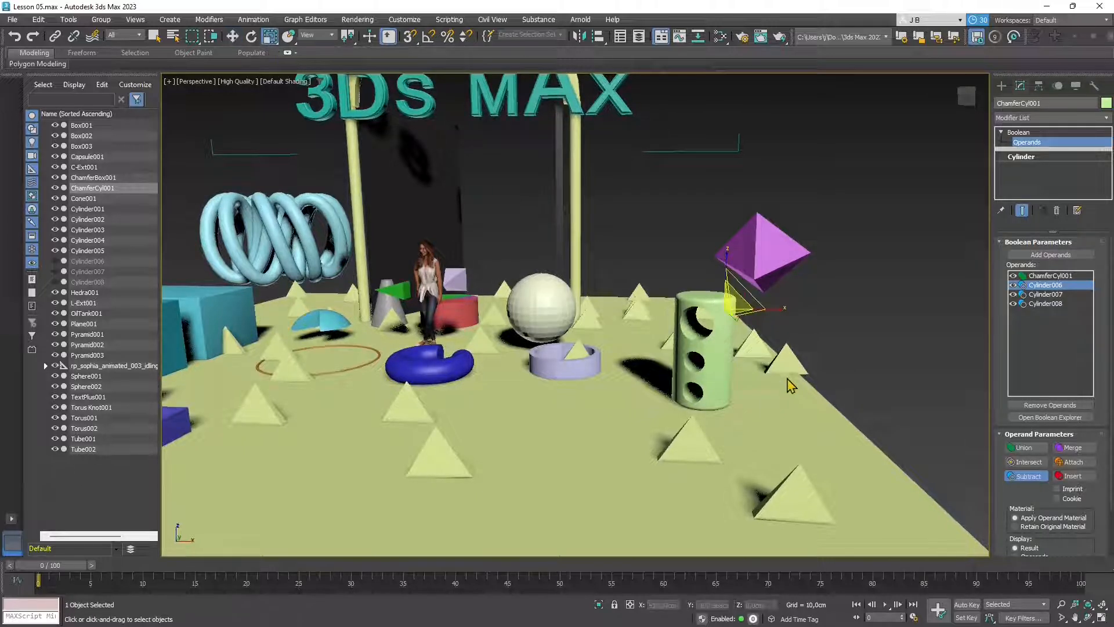
{"action": "left_click", "coordinate": [317, 35]}
{"action": "left_click", "coordinate": [315, 75]}
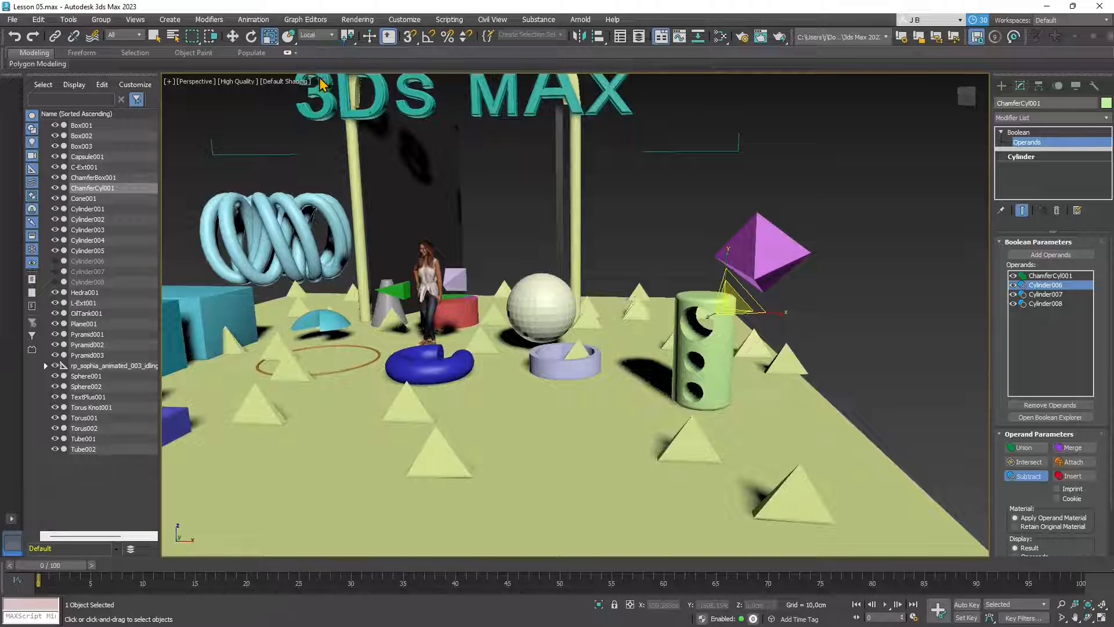
{"action": "mouse_move", "coordinate": [736, 306]}
{"action": "left_mouse_down"}
{"action": "mouse_move", "coordinate": [721, 325]}
{"action": "mouse_move", "coordinate": [734, 316]}
{"action": "left_mouse_up"}
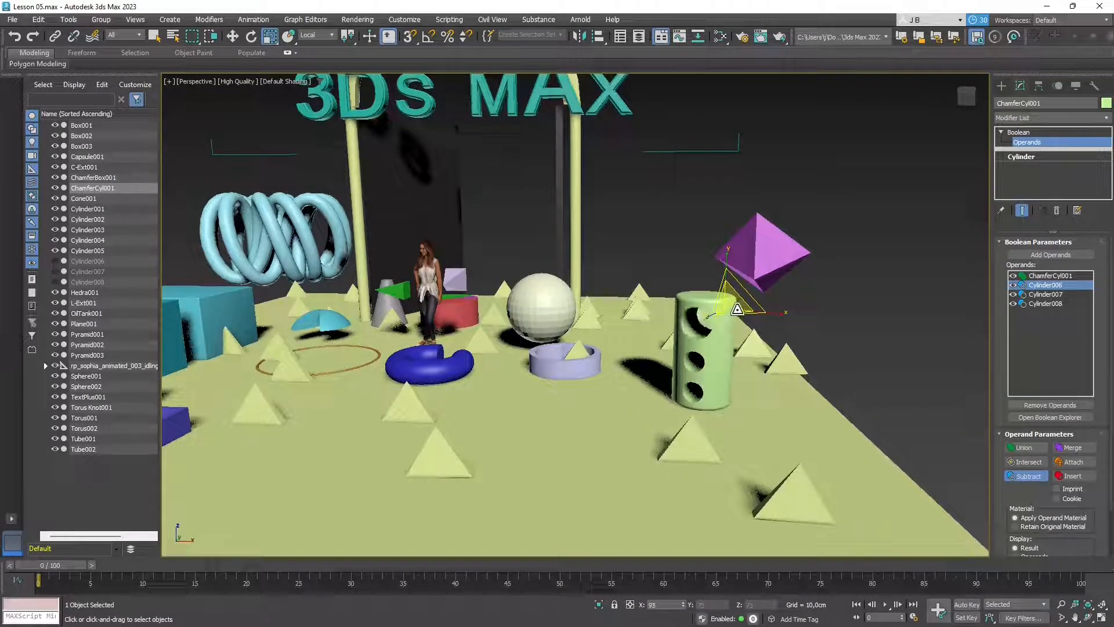
- Move Cylinder006 along its local Z axis to open the top hole, then clear the selection
{"action": "key", "text": "w"}
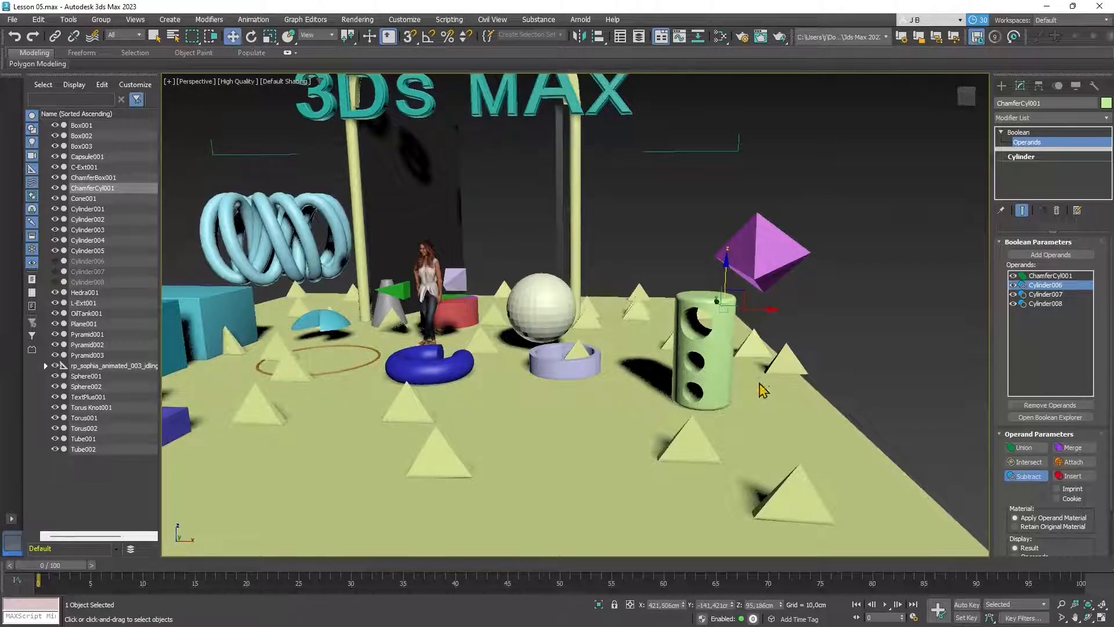
{"action": "middle_click_drag", "start_coordinate": [762, 390], "coordinate": [709, 415], "text": "alt"}
{"action": "left_click", "coordinate": [315, 35]}
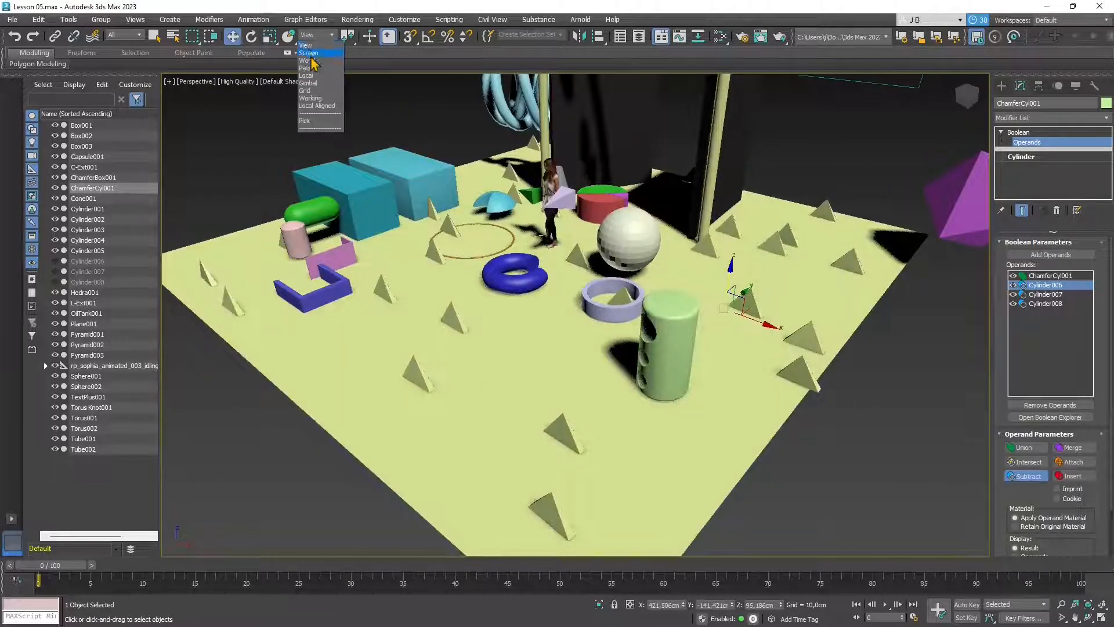
{"action": "left_click", "coordinate": [307, 75]}
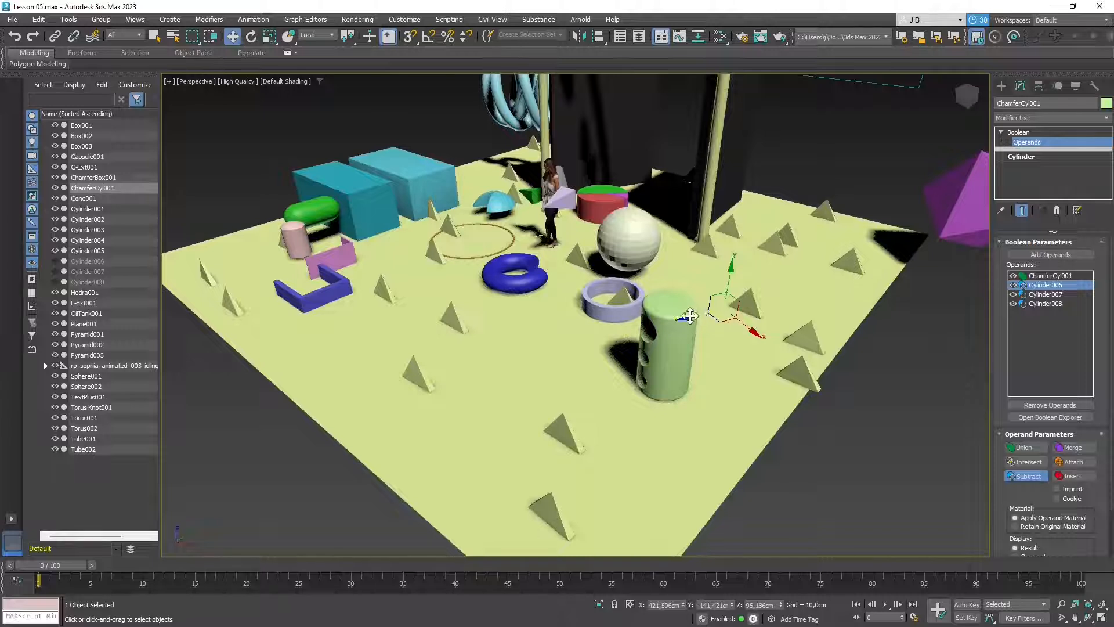
{"action": "left_click_drag", "start_coordinate": [689, 316], "coordinate": [634, 400]}
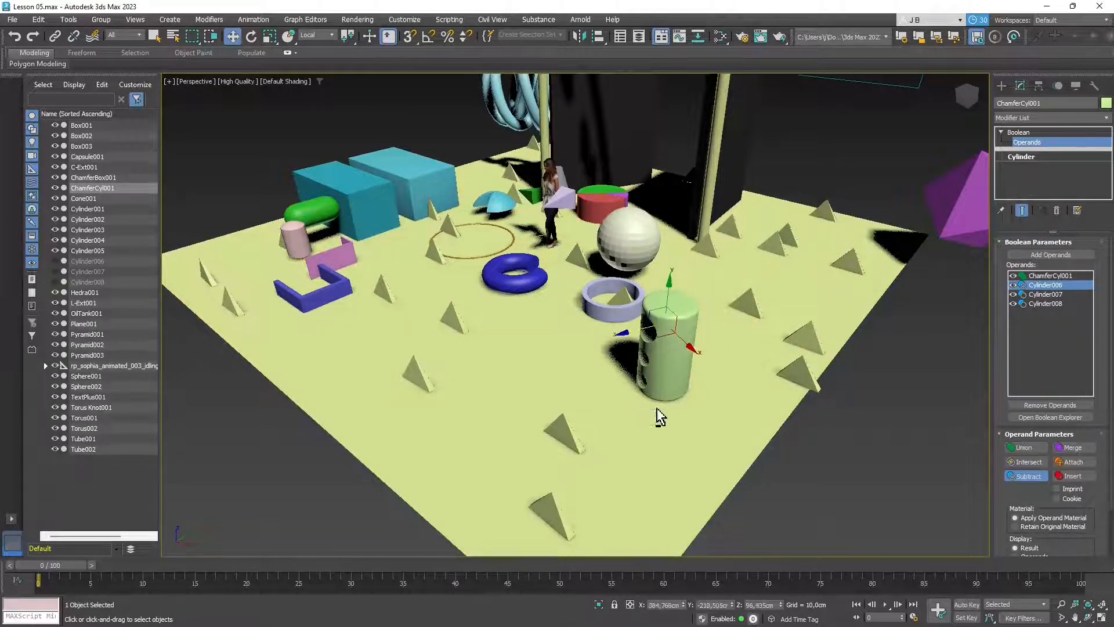
{"action": "middle_click_drag", "start_coordinate": [673, 407], "coordinate": [734, 412], "text": "alt"}
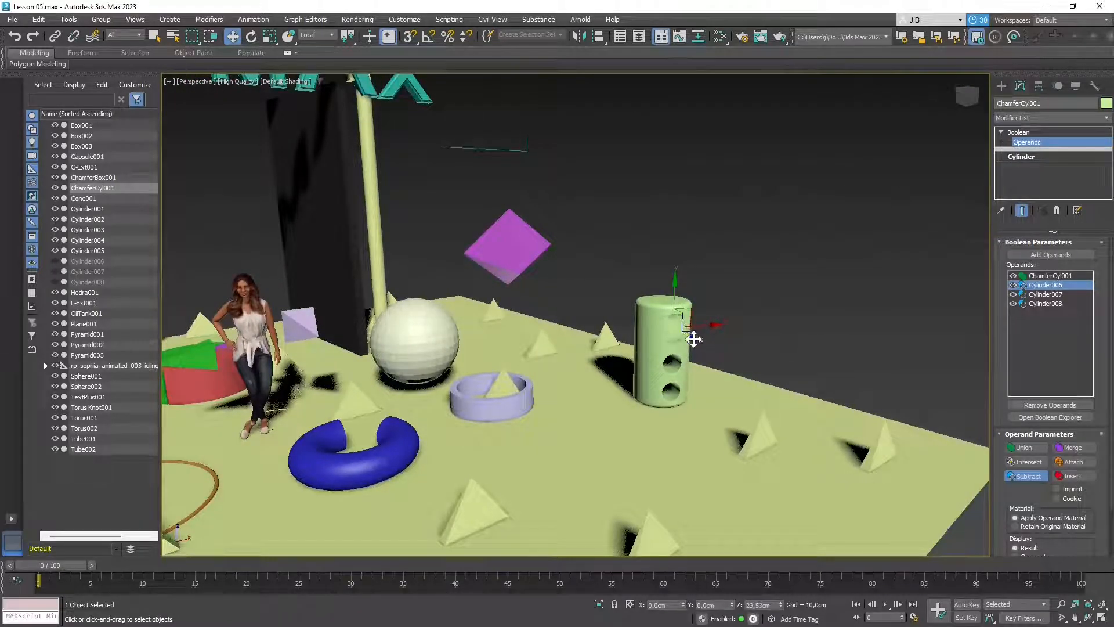
{"action": "left_click_drag", "start_coordinate": [693, 339], "coordinate": [691, 335]}
{"action": "middle_click_drag", "start_coordinate": [730, 418], "coordinate": [674, 426], "text": "alt"}
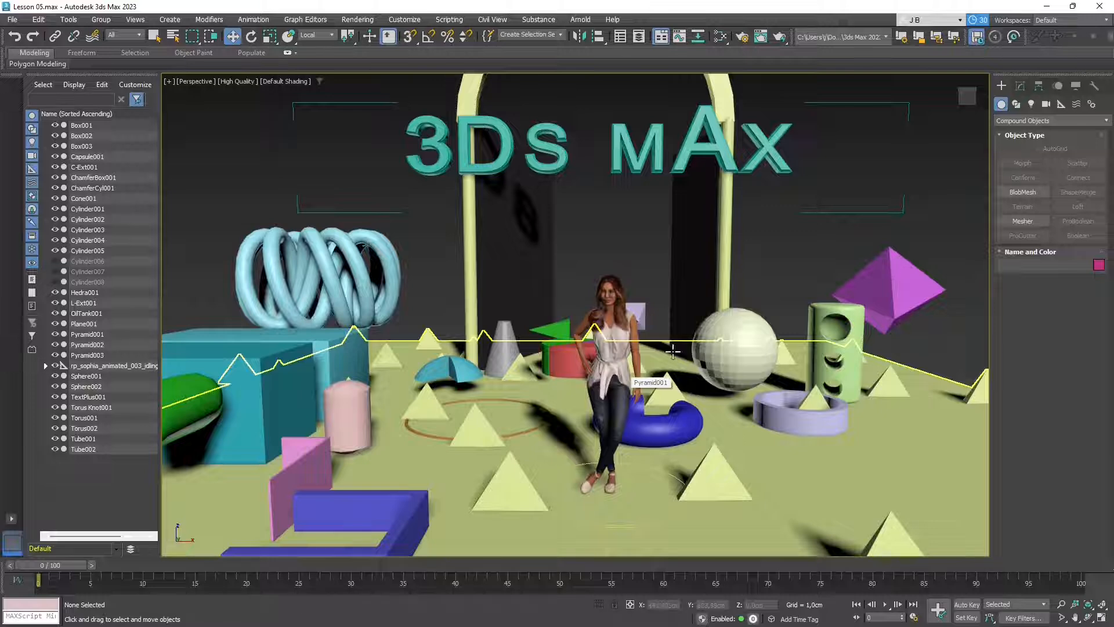
{"action": "left_click", "coordinate": [606, 341]}
{"action": "left_click", "coordinate": [601, 188]}
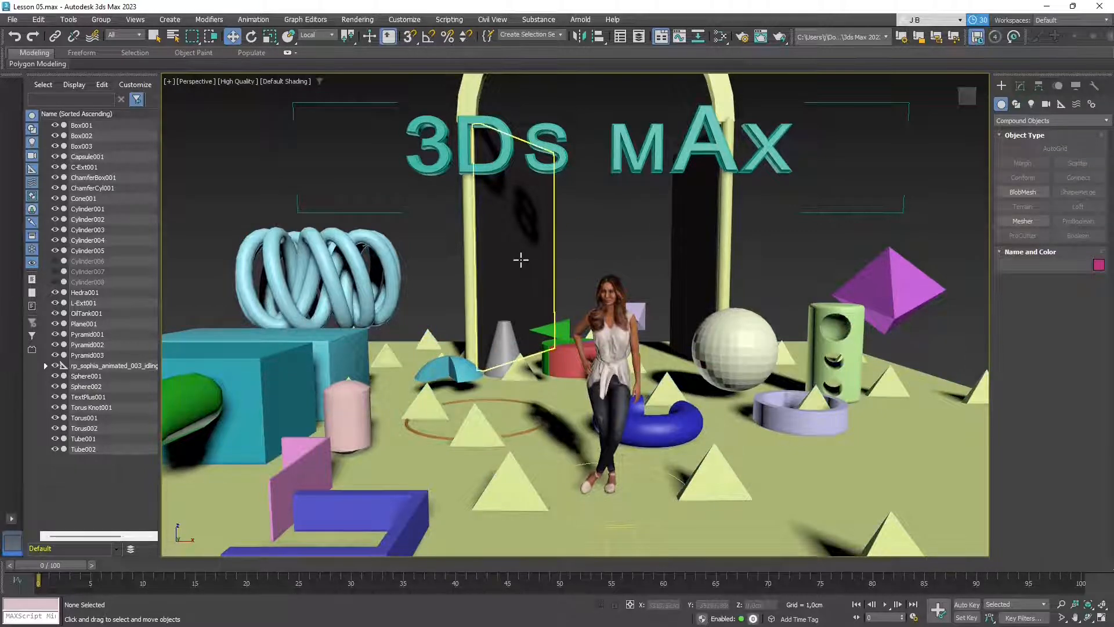
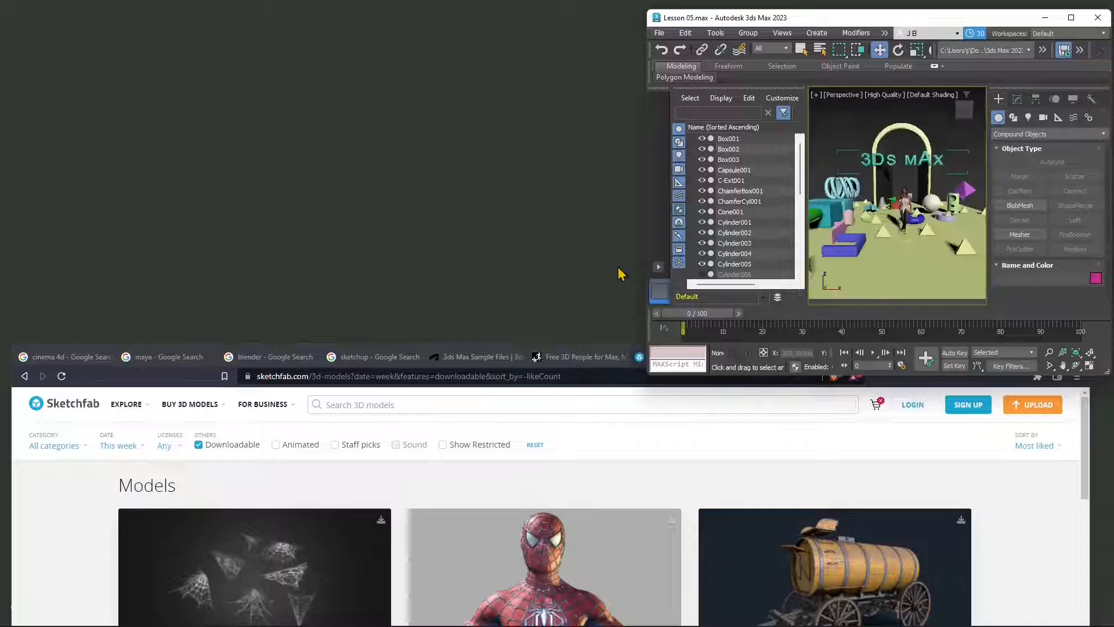
- Move the browser over 3ds Max, maximize it, and switch to the Poly Haven tab
{"action": "left_click", "coordinate": [598, 346]}
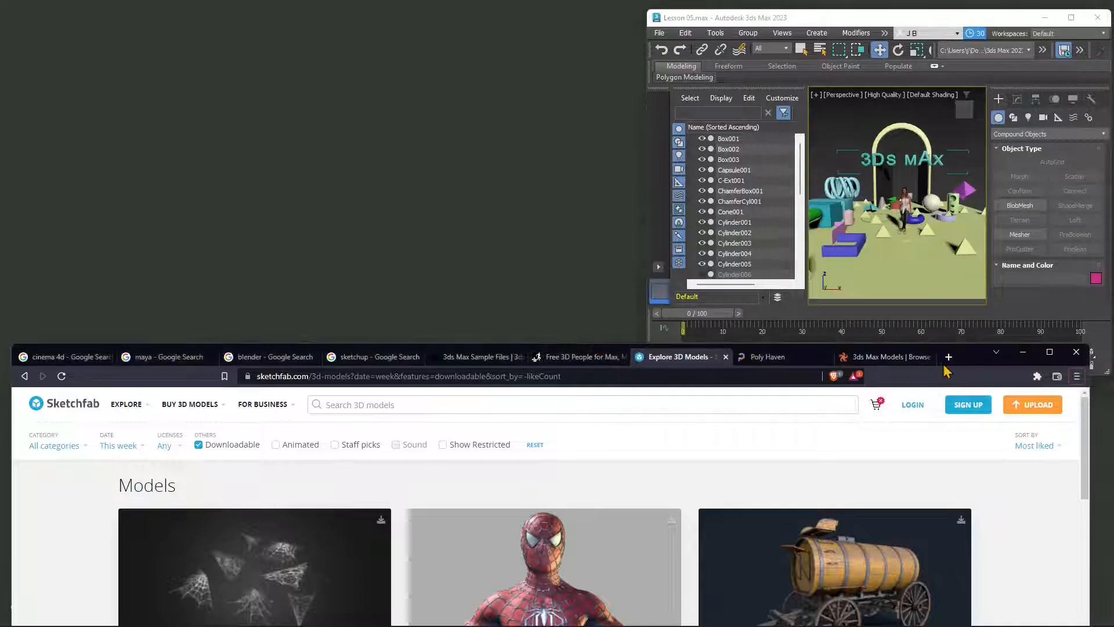
{"action": "left_click_drag", "start_coordinate": [979, 361], "coordinate": [989, 87]}
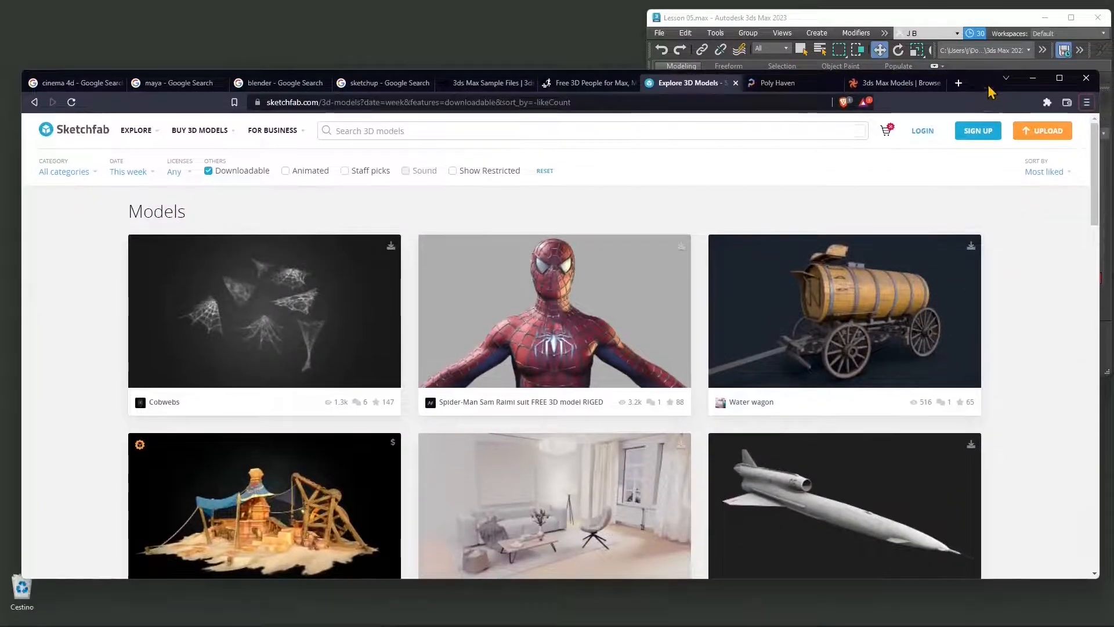
{"action": "left_click", "coordinate": [1057, 86]}
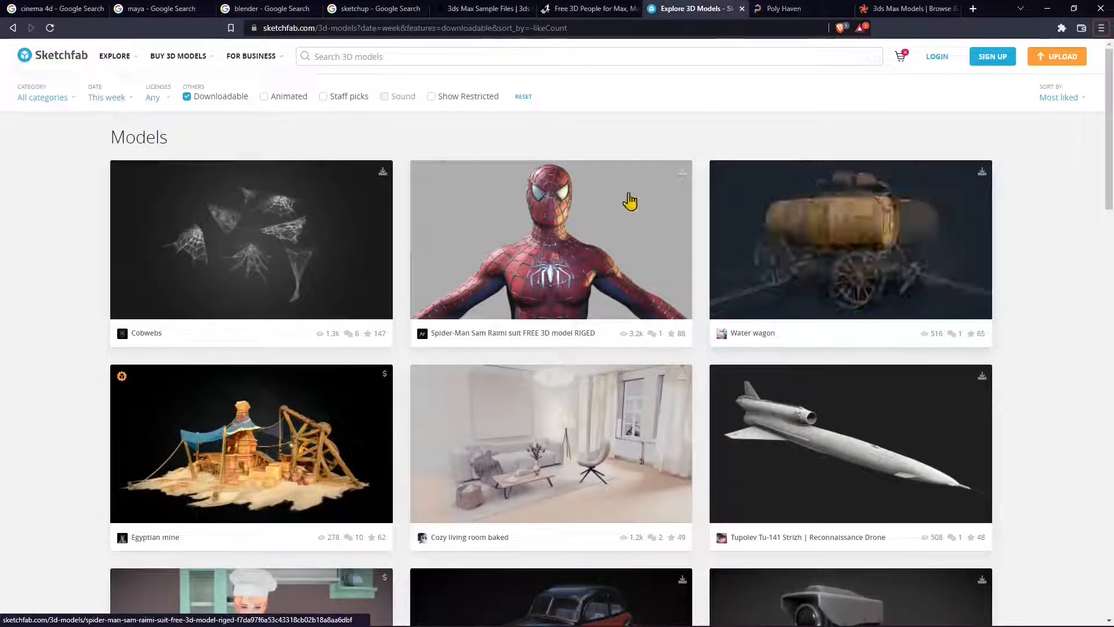
{"action": "left_click", "coordinate": [786, 10]}
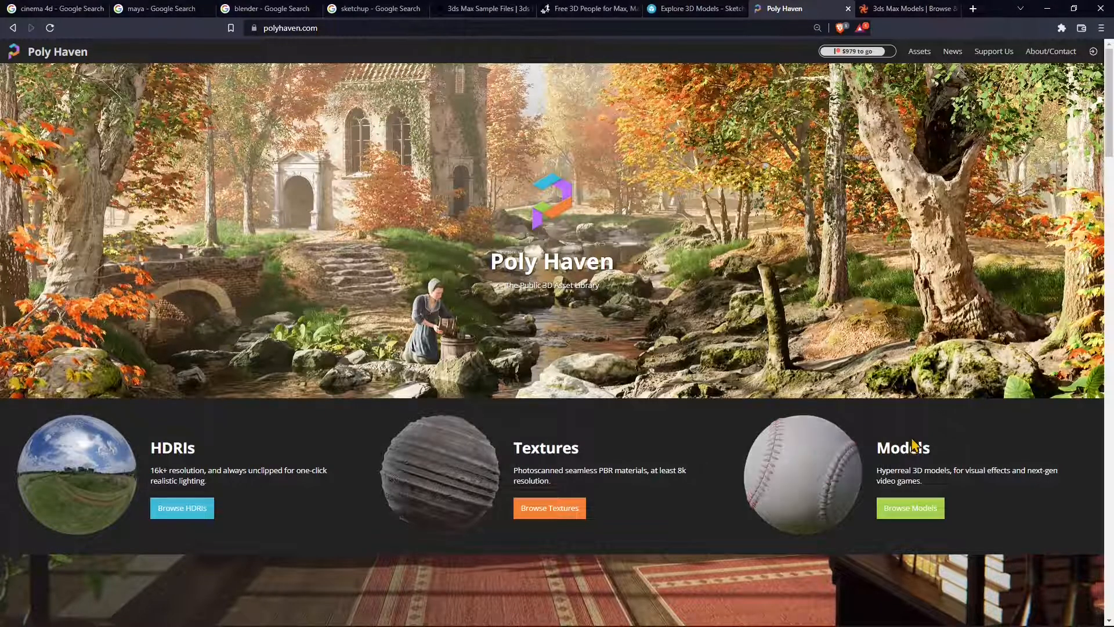
- Scroll through Poly Haven's 134 free models and open the Ship Pinnace page
{"action": "left_click", "coordinate": [858, 467]}
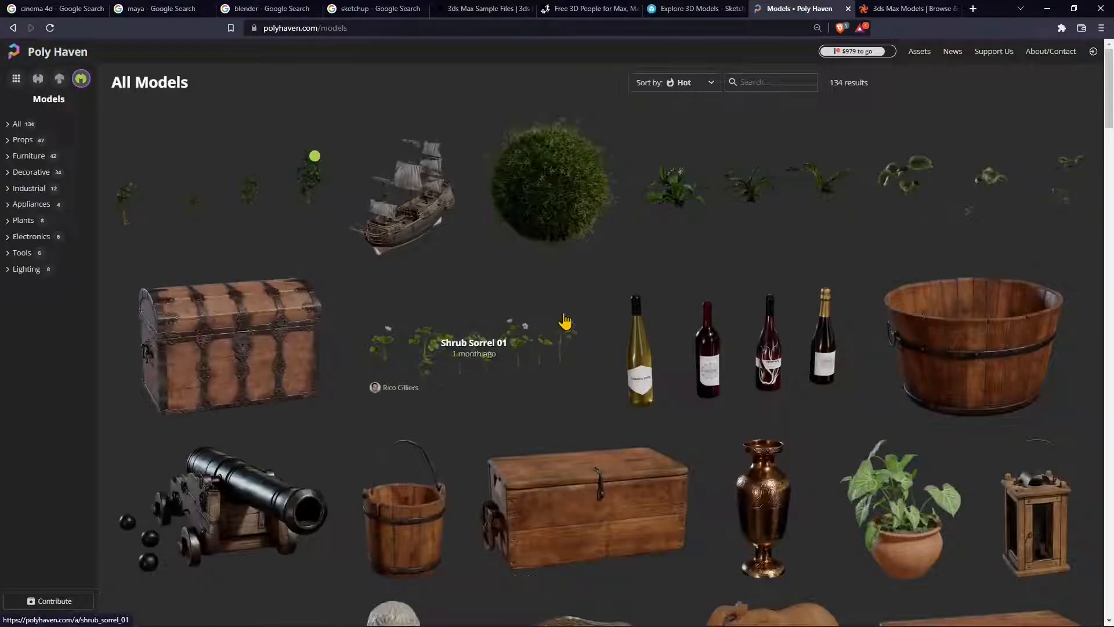
{"action": "scroll", "coordinate": [617, 267], "scroll_direction": "down", "scroll_amount": 10}
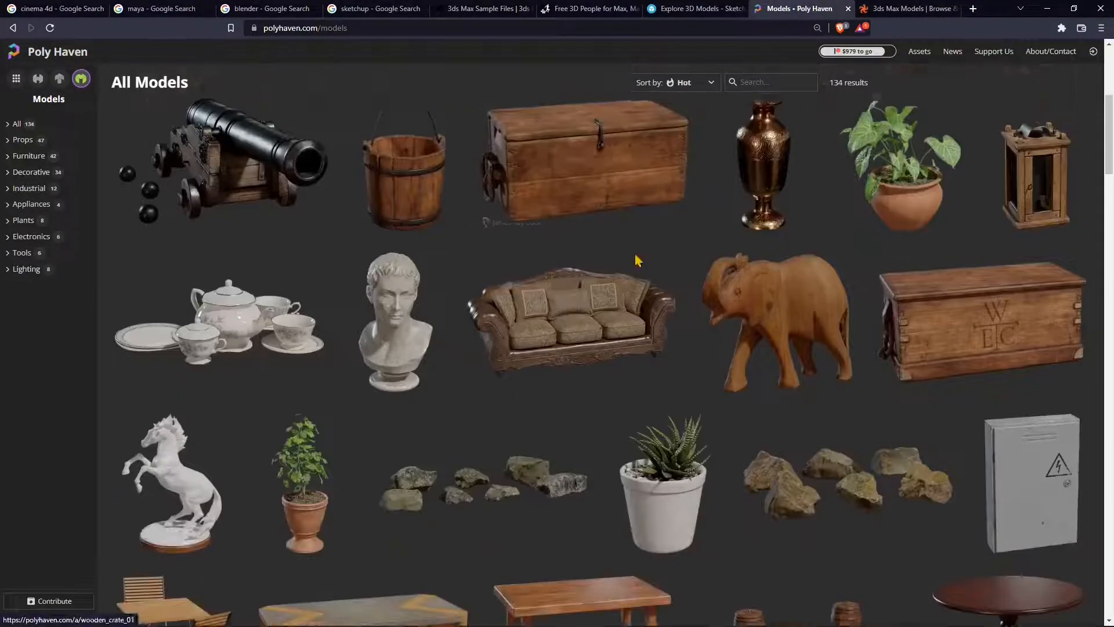
{"action": "scroll", "coordinate": [638, 262], "scroll_direction": "down", "scroll_amount": 18}
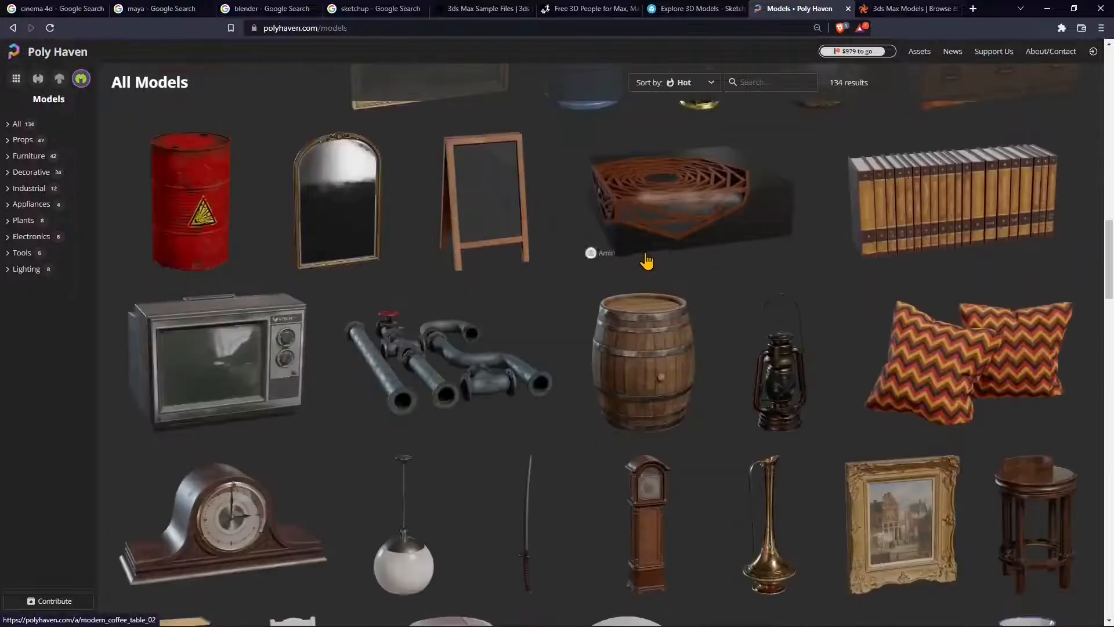
{"action": "scroll", "coordinate": [655, 264], "scroll_direction": "down", "scroll_amount": 18}
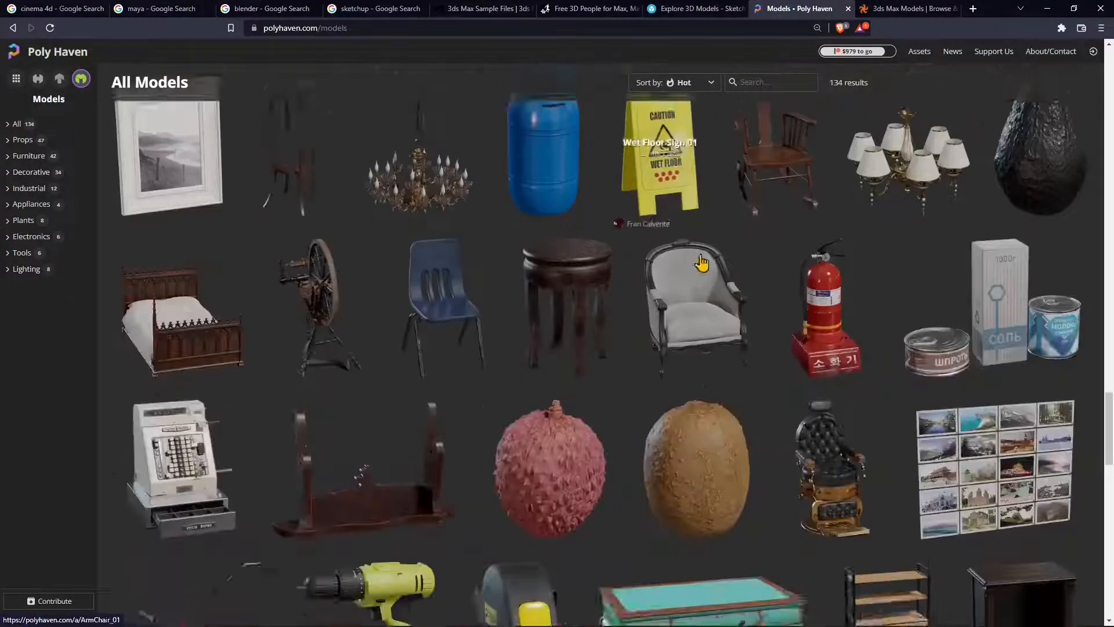
{"action": "scroll", "coordinate": [666, 308], "scroll_direction": "up", "scroll_amount": 15}
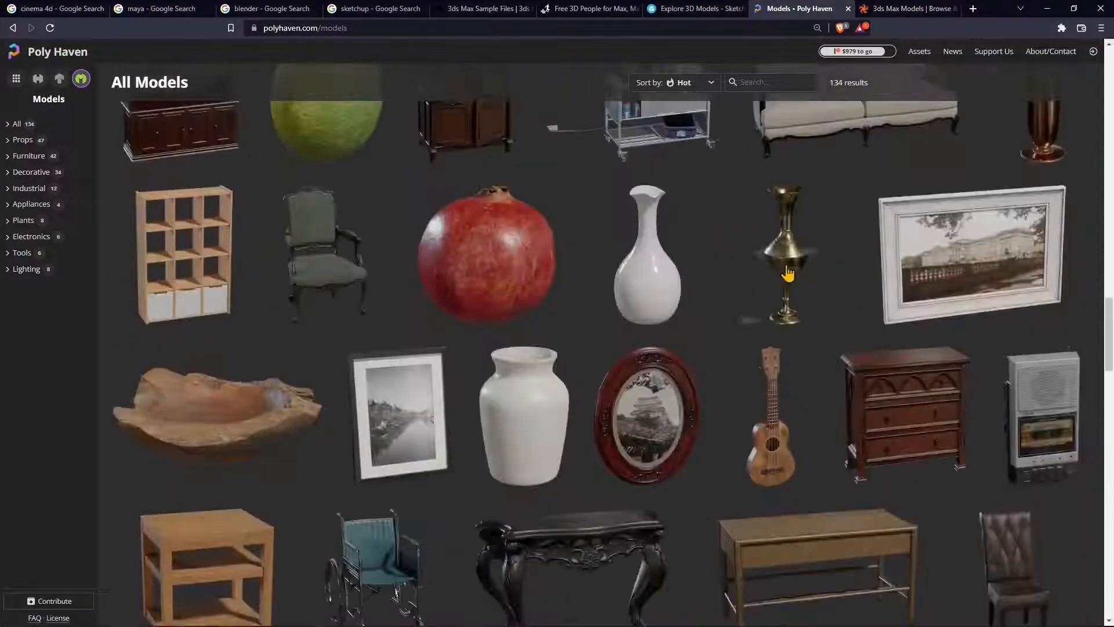
{"action": "scroll", "coordinate": [666, 308], "scroll_direction": "up", "scroll_amount": 14}
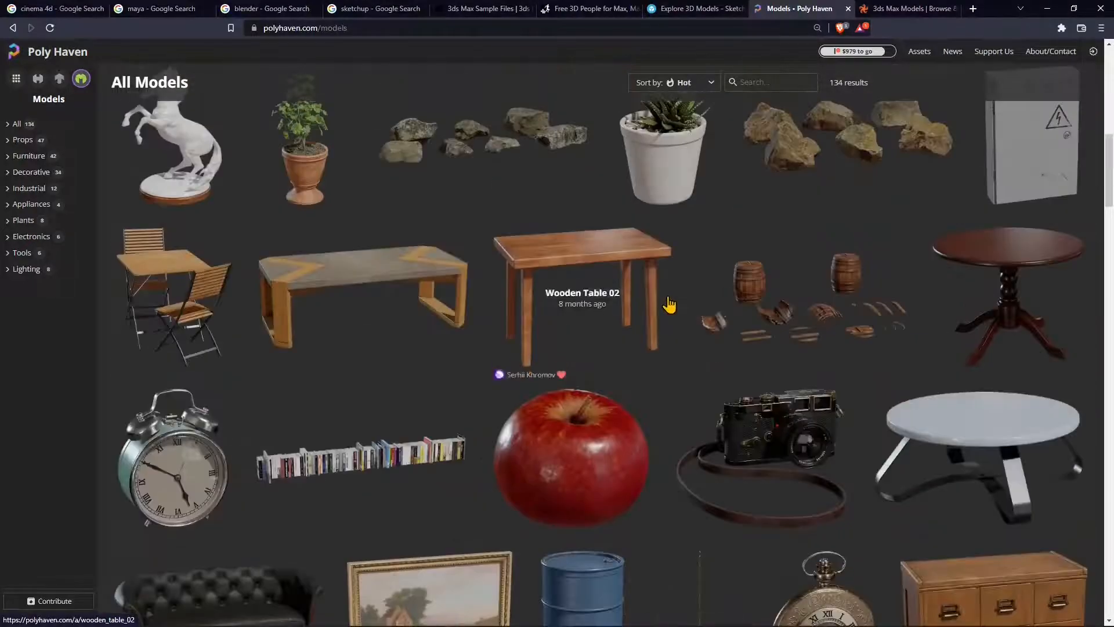
{"action": "scroll", "coordinate": [665, 348], "scroll_direction": "up", "scroll_amount": 9}
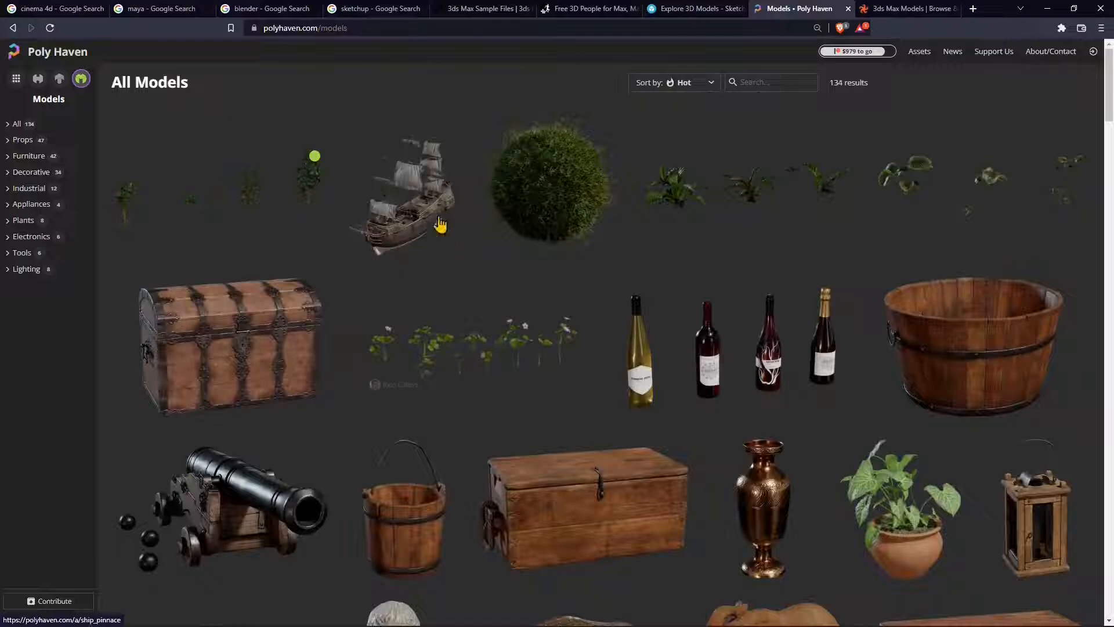
{"action": "left_click", "coordinate": [439, 221]}
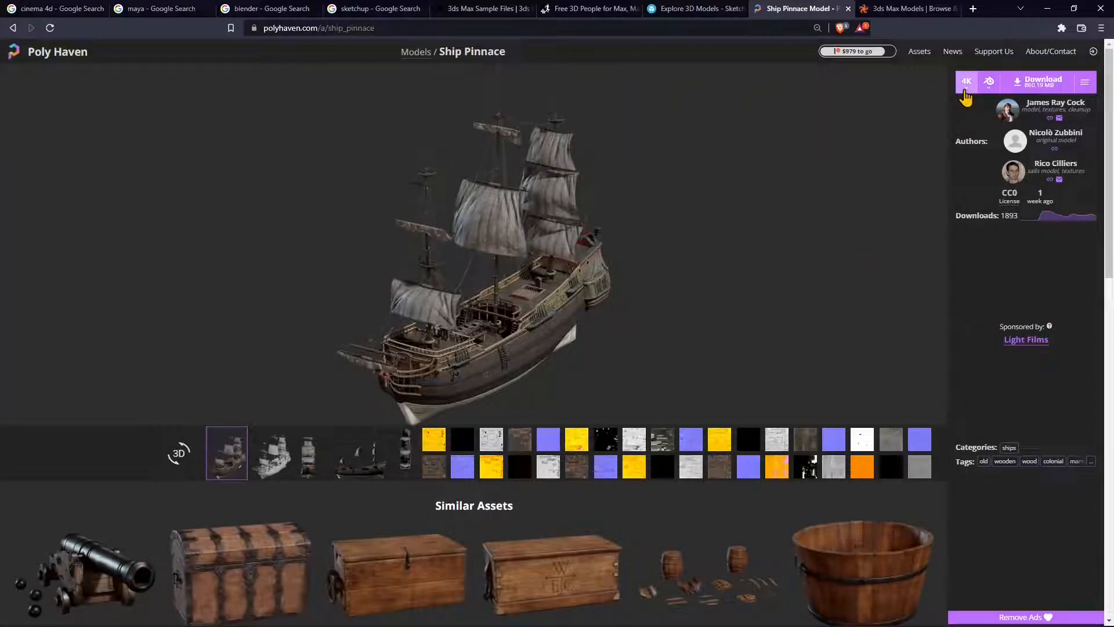
- View the ship's clay render, then download the Ship Pinnace in 4K FBX format
{"action": "left_click", "coordinate": [268, 455]}
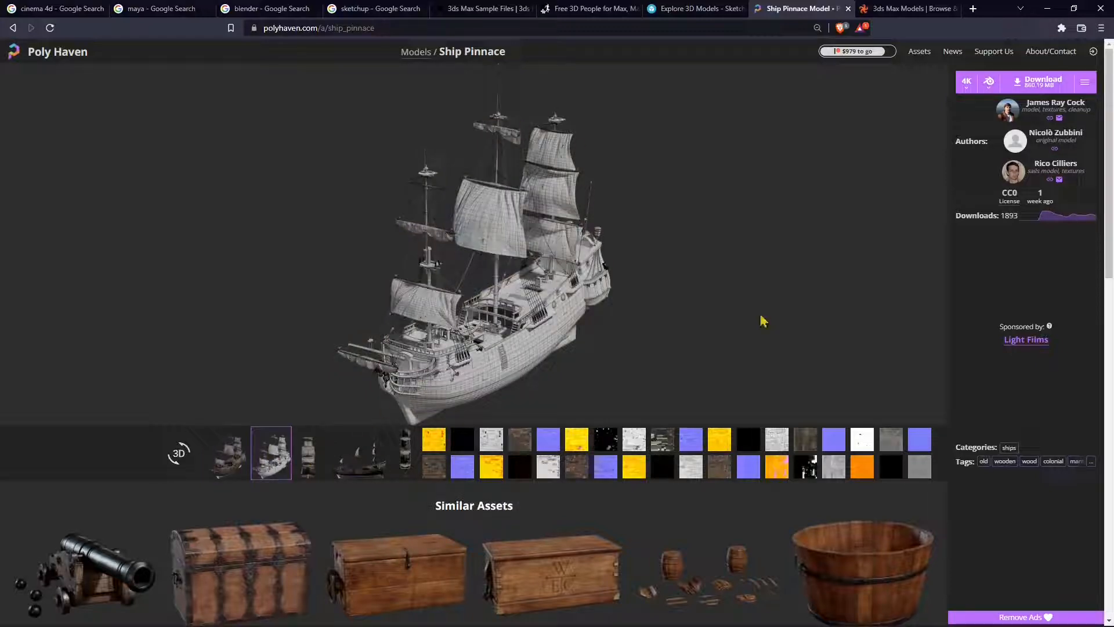
{"action": "left_click", "coordinate": [989, 82]}
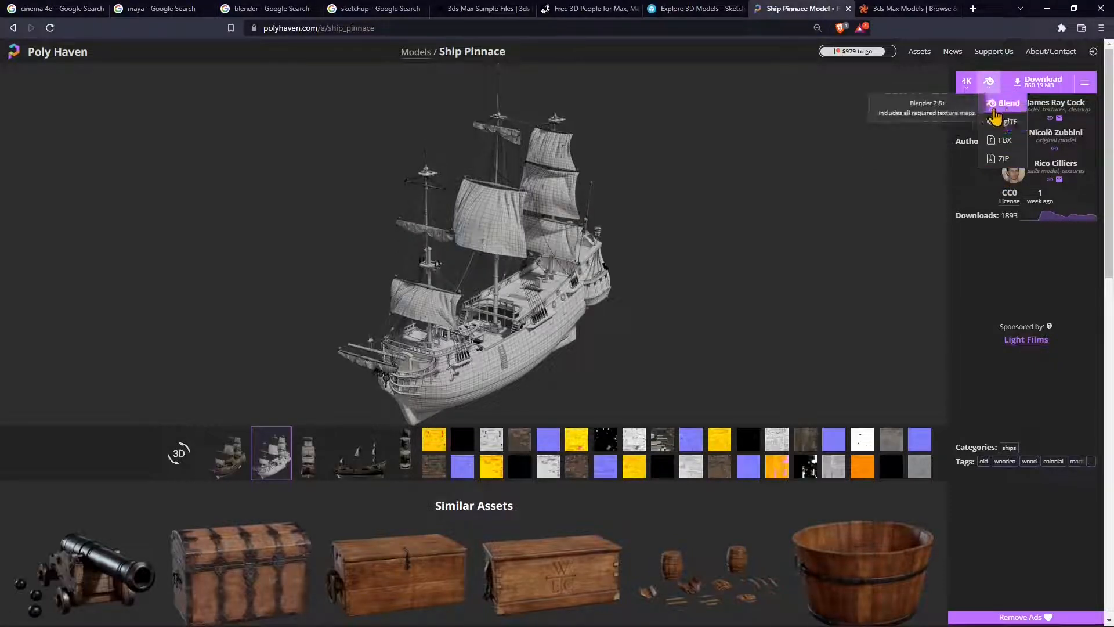
{"action": "left_click", "coordinate": [1004, 143]}
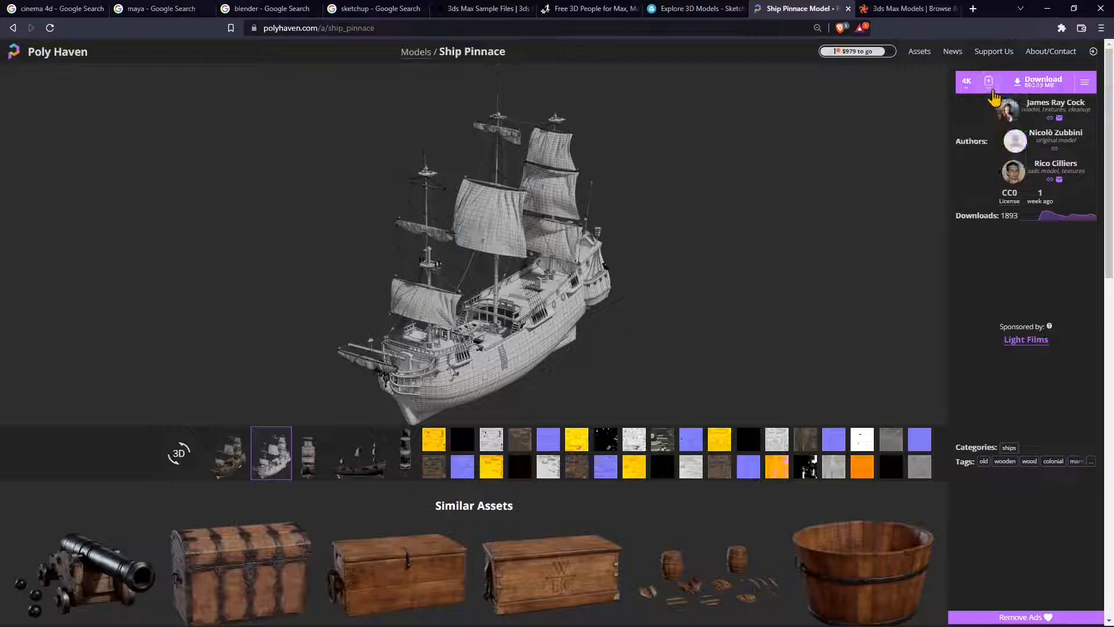
{"action": "left_click", "coordinate": [1041, 92]}
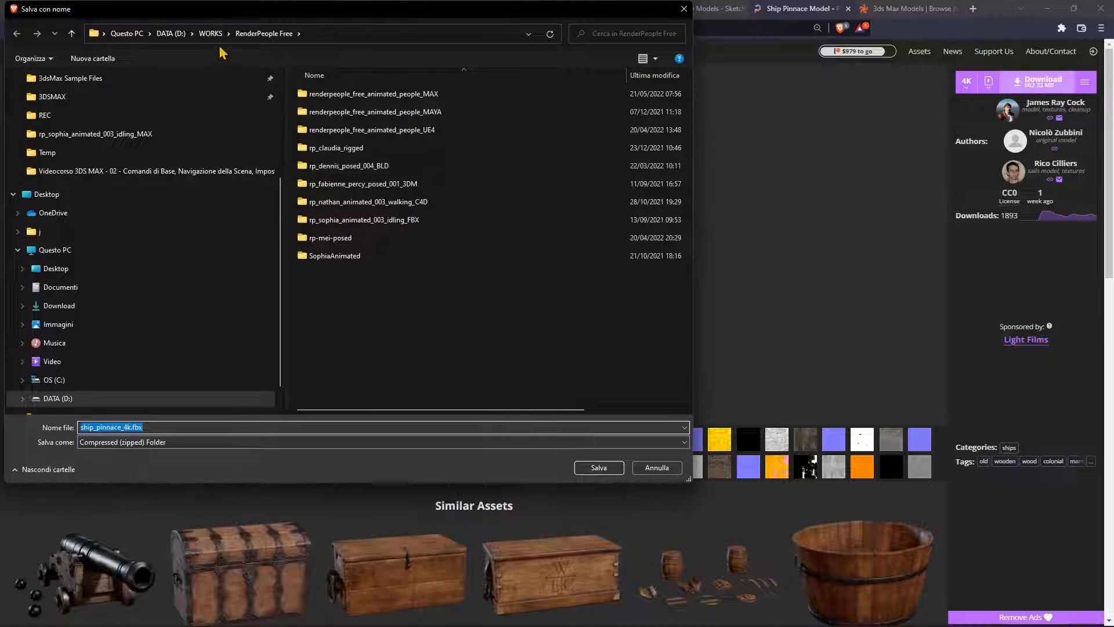
- Save ship_pinnace_4k.fbx.zip into the D:\WORKS\polyhaven folder
{"action": "left_click", "coordinate": [210, 33]}
{"action": "left_click", "coordinate": [347, 220]}
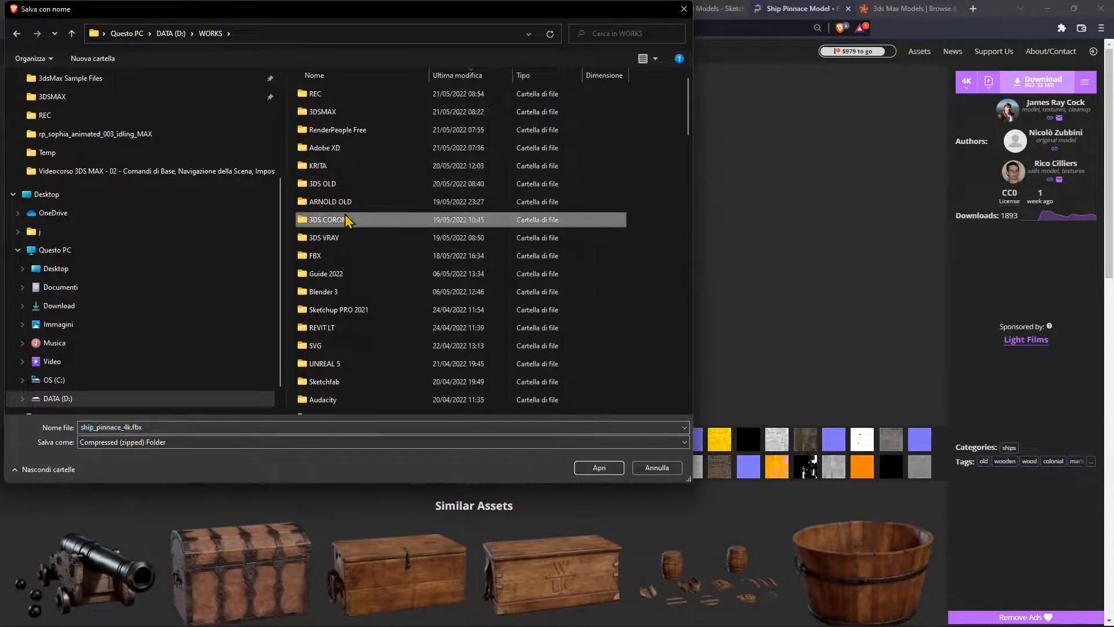
{"action": "scroll", "coordinate": [347, 219], "scroll_direction": "down", "scroll_amount": 8}
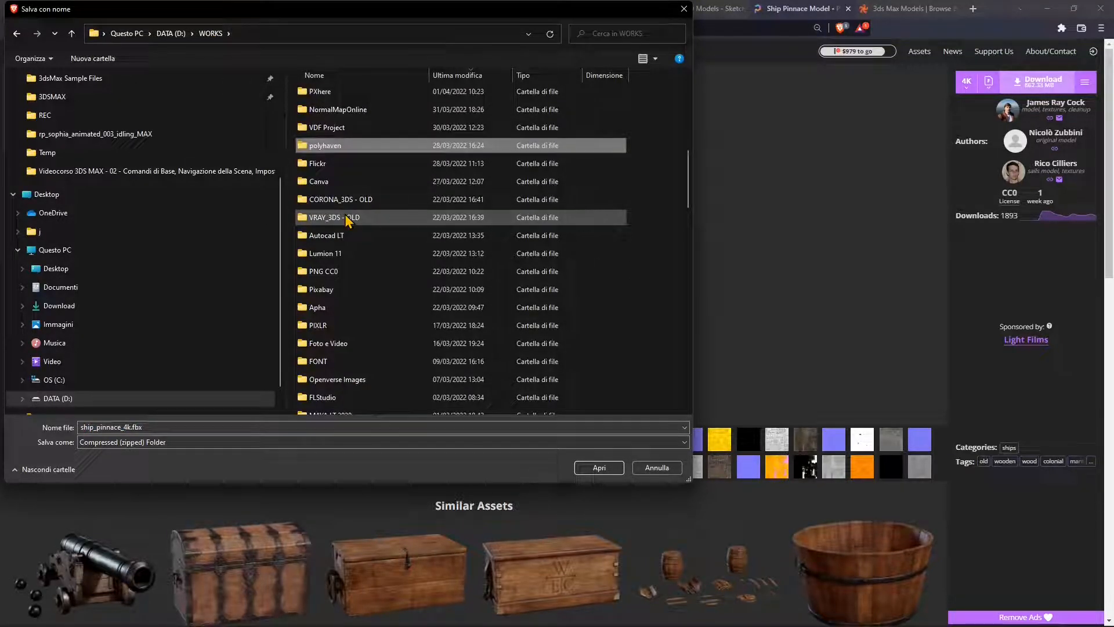
{"action": "double_click", "coordinate": [355, 147]}
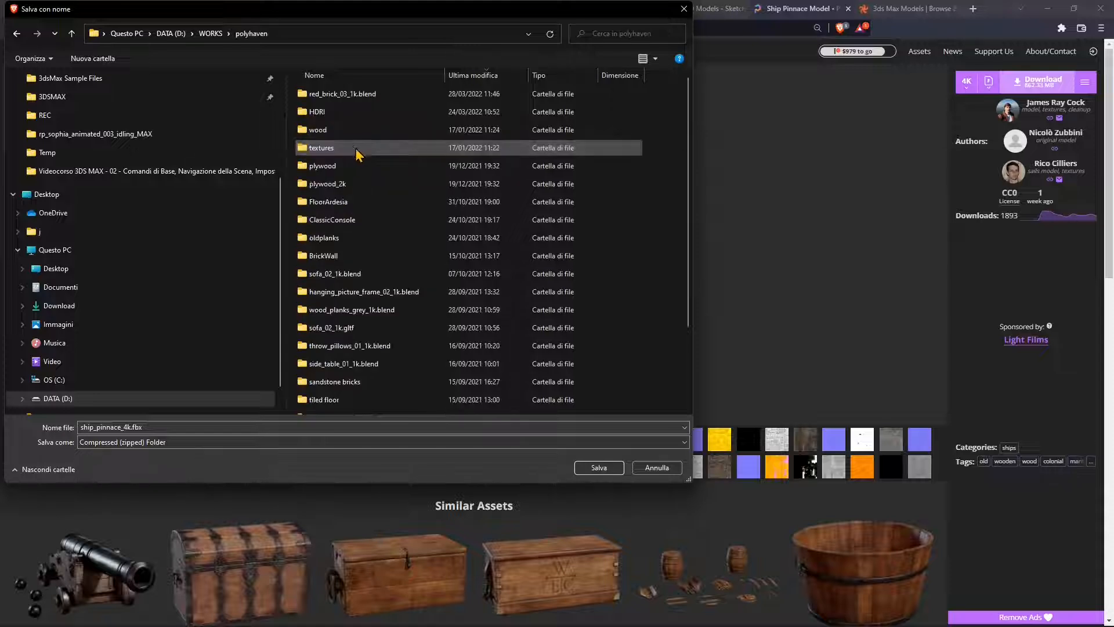
{"action": "left_click", "coordinate": [598, 467]}
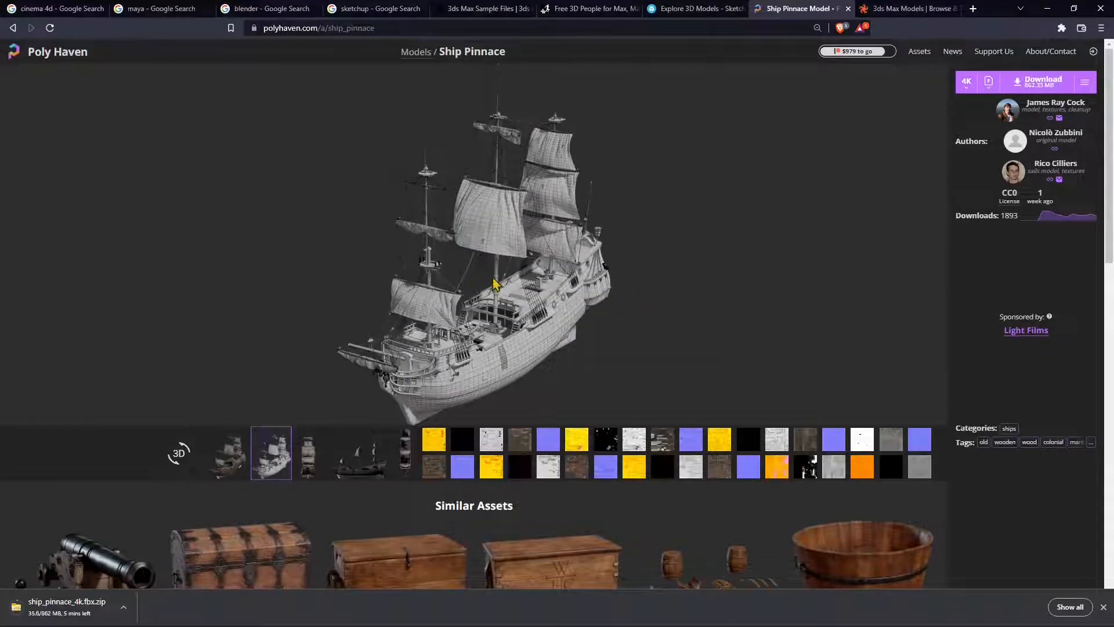
- Revisit Poly Haven's All Models grid, then return to Sketchfab's downloadable models
{"action": "left_click", "coordinate": [13, 28]}
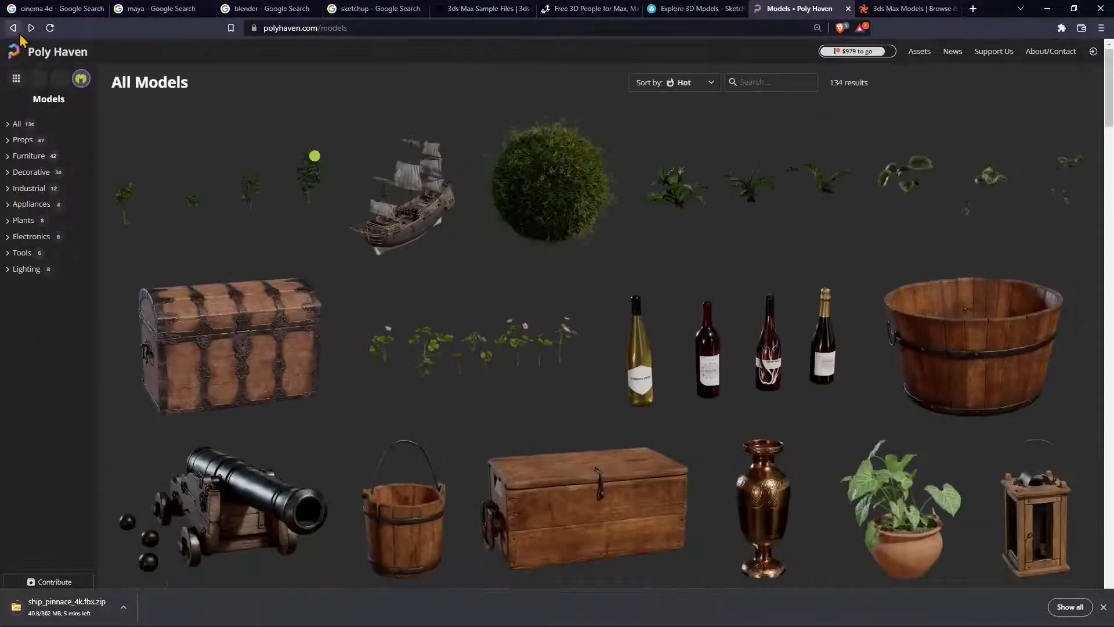
{"action": "left_click", "coordinate": [32, 28]}
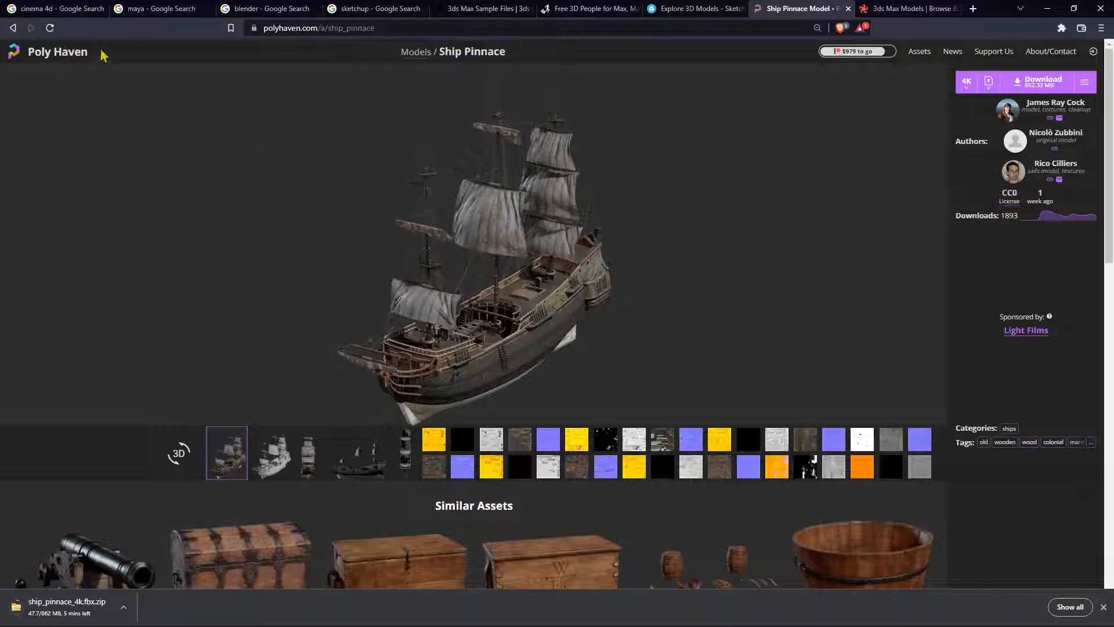
{"action": "left_click", "coordinate": [11, 29]}
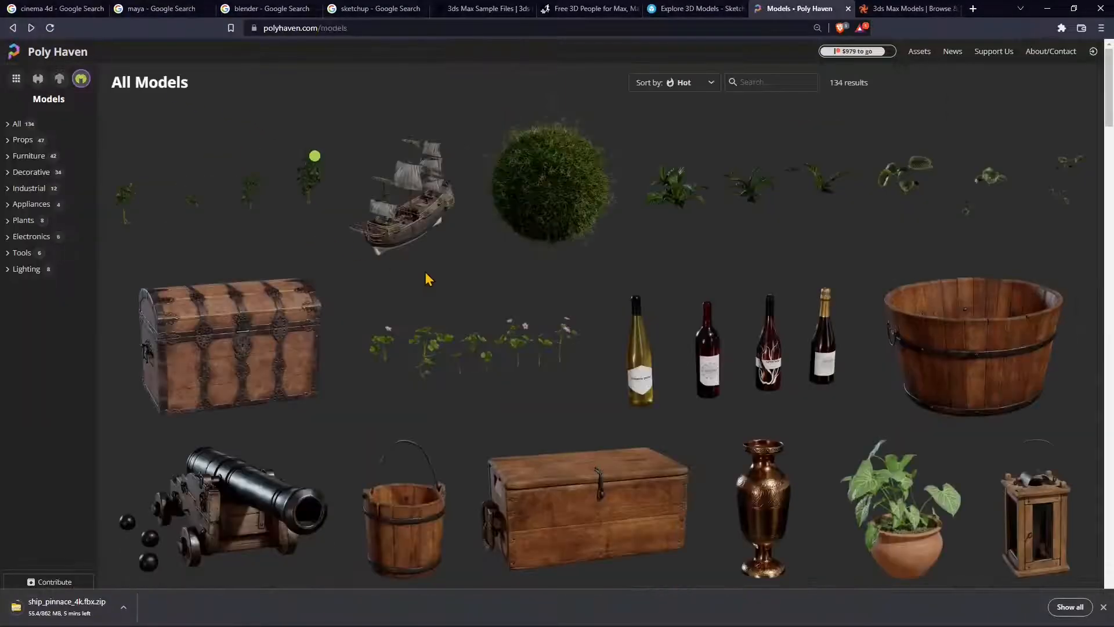
{"action": "scroll", "coordinate": [444, 297], "scroll_direction": "down", "scroll_amount": 5}
{"action": "scroll", "coordinate": [445, 297], "scroll_direction": "down", "scroll_amount": 20}
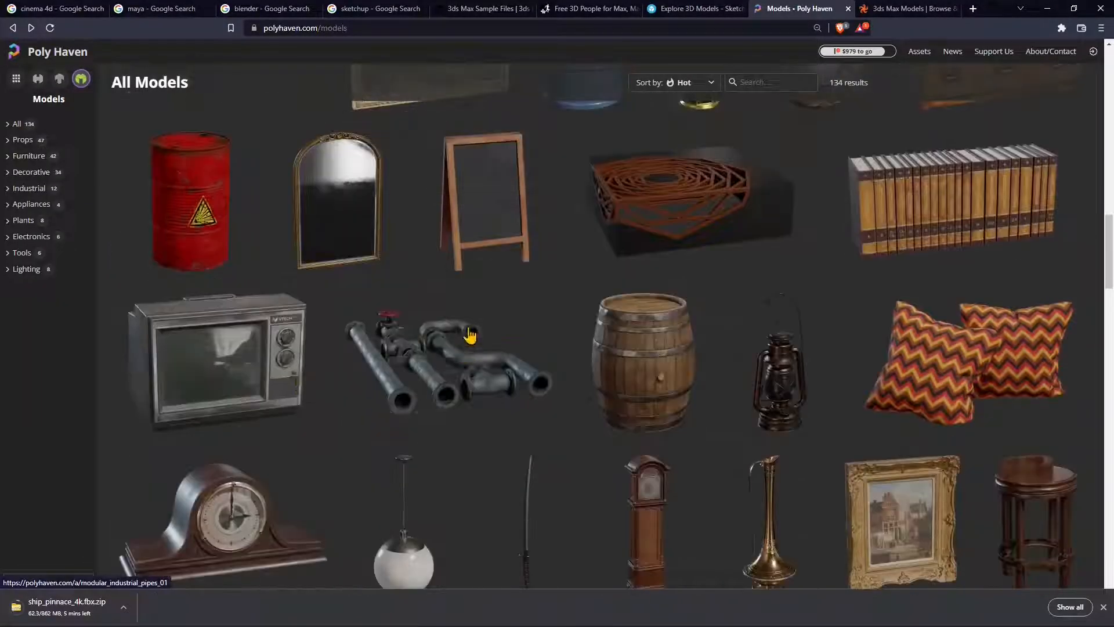
{"action": "scroll", "coordinate": [470, 326], "scroll_direction": "down", "scroll_amount": 13}
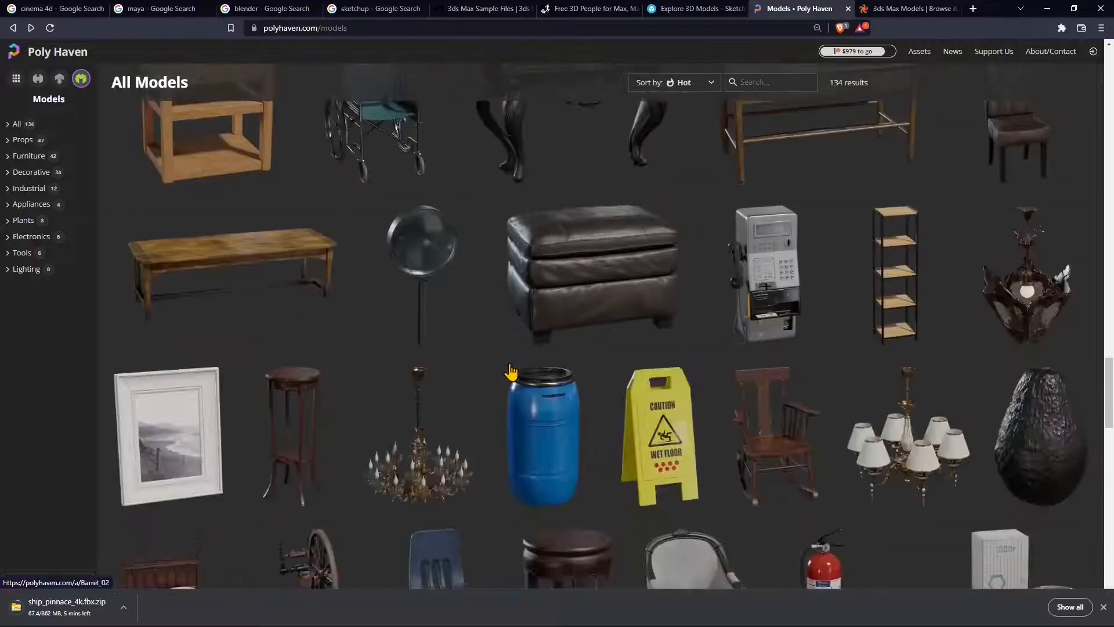
{"action": "scroll", "coordinate": [583, 227], "scroll_direction": "down", "scroll_amount": 12}
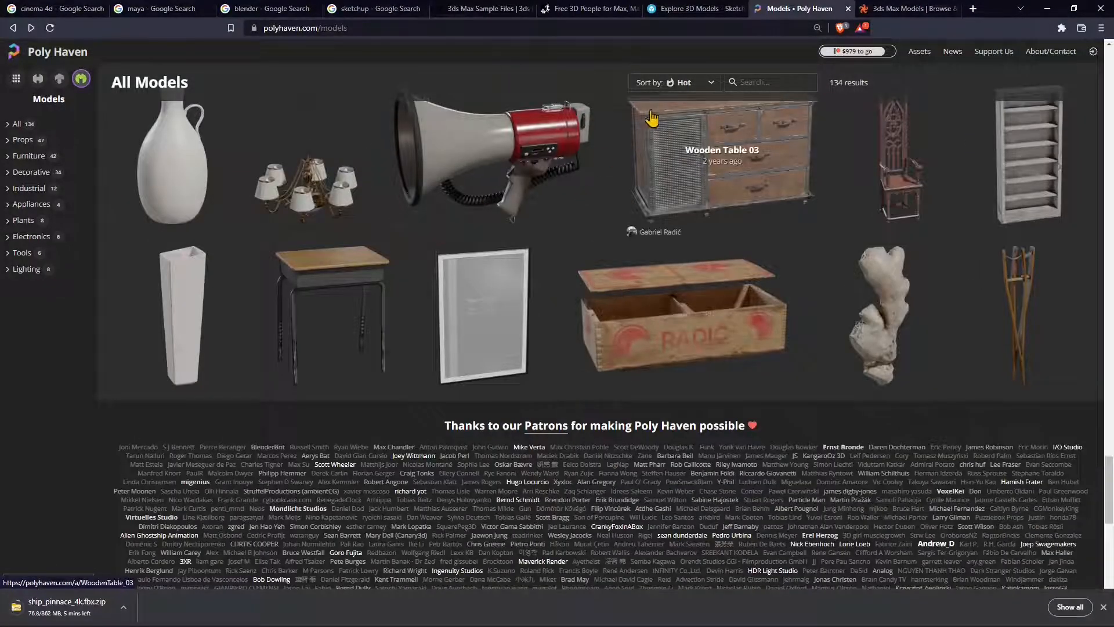
{"action": "scroll", "coordinate": [621, 309], "scroll_direction": "up", "scroll_amount": 1}
{"action": "scroll", "coordinate": [621, 309], "scroll_direction": "up", "scroll_amount": 15}
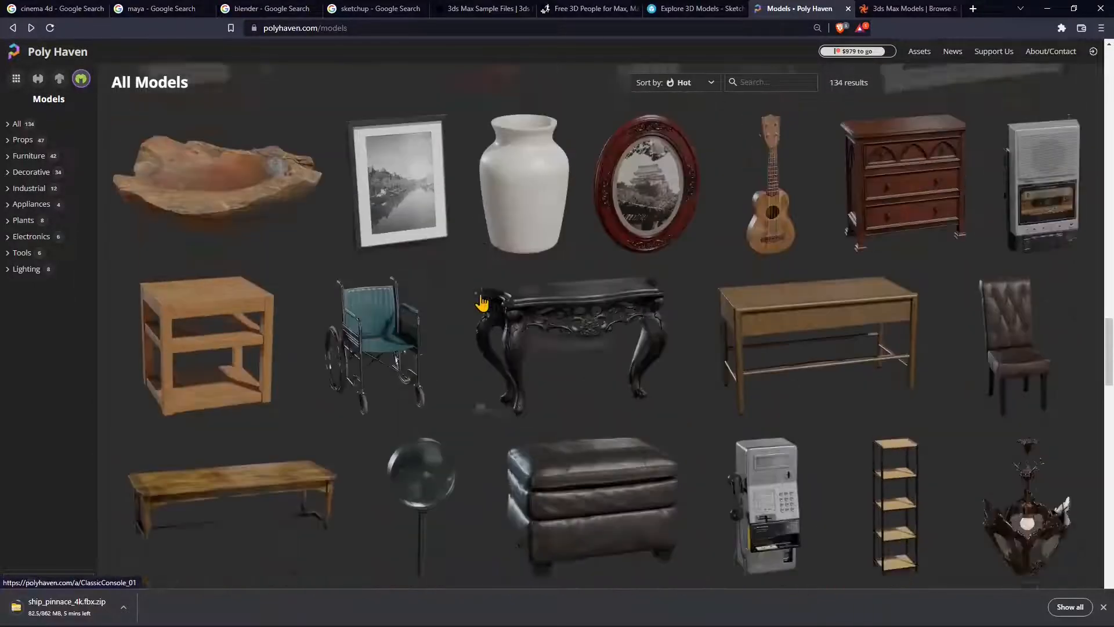
{"action": "scroll", "coordinate": [482, 304], "scroll_direction": "up", "scroll_amount": 20}
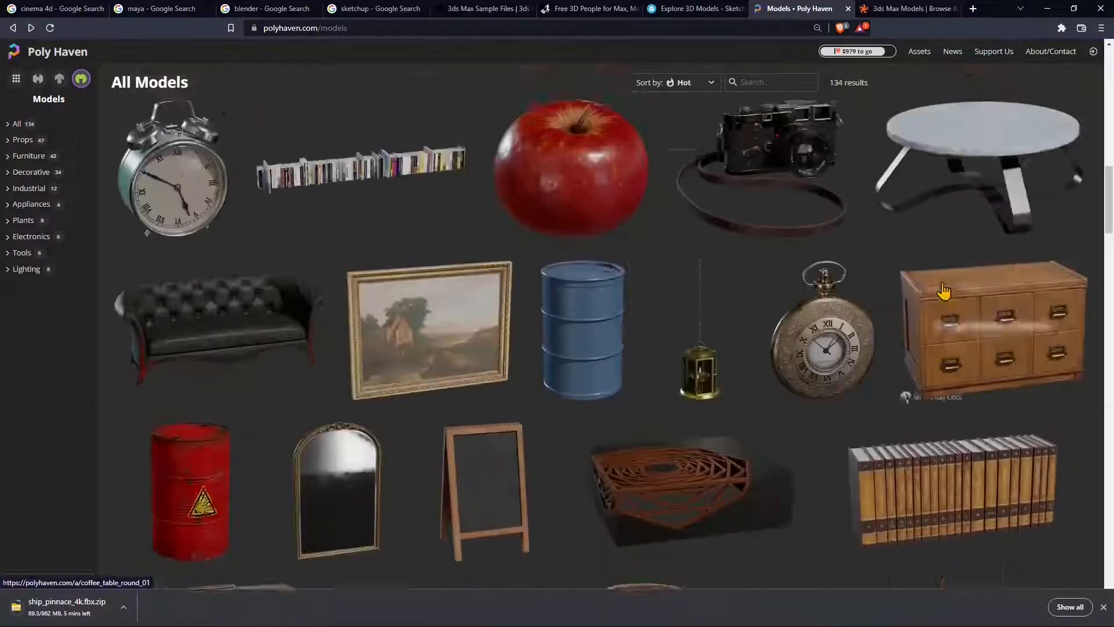
{"action": "scroll", "coordinate": [946, 296], "scroll_direction": "up", "scroll_amount": 10}
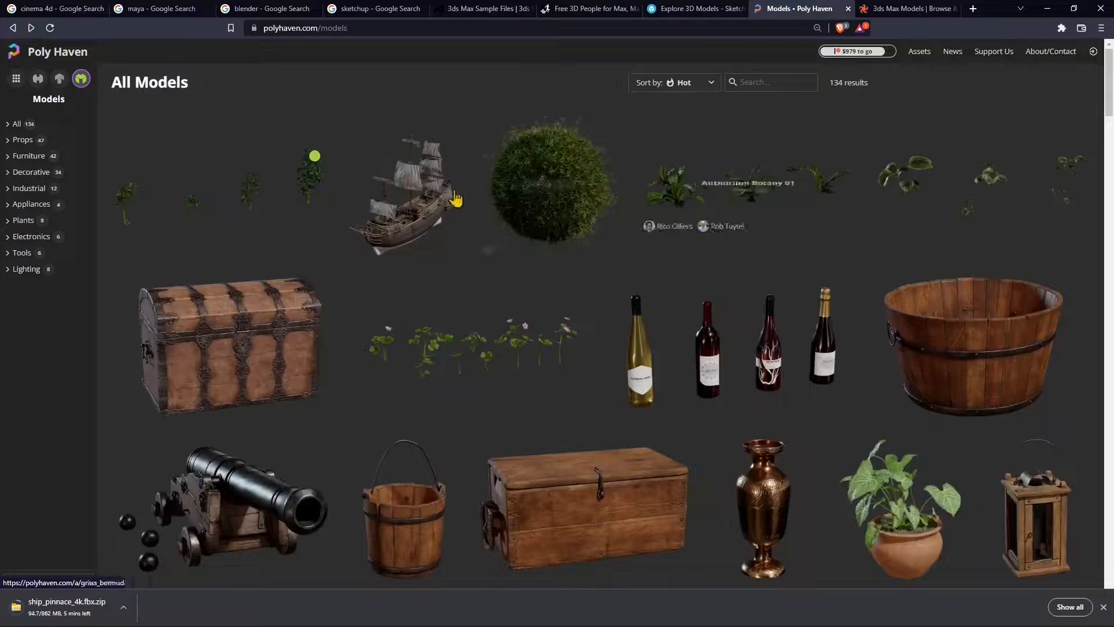
{"action": "left_click", "coordinate": [693, 8]}
{"action": "mouse_move", "coordinate": [116, 55]}
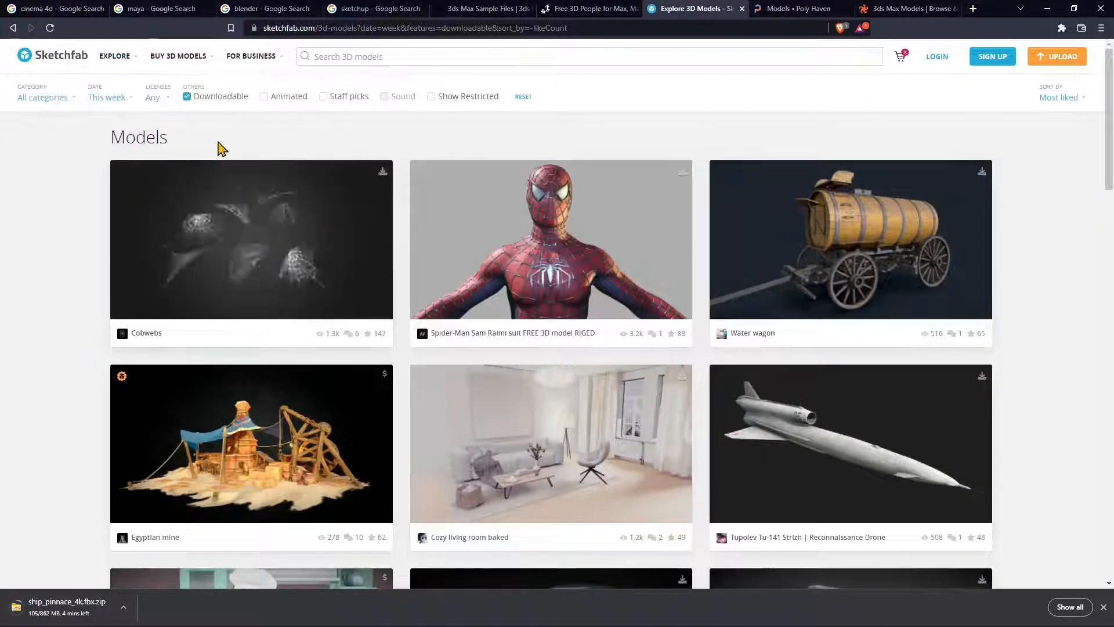
- Keep Downloadable on and restrict the Licenses filter to CC BY and CC0 only
{"action": "left_click", "coordinate": [187, 99]}
{"action": "left_click", "coordinate": [186, 98]}
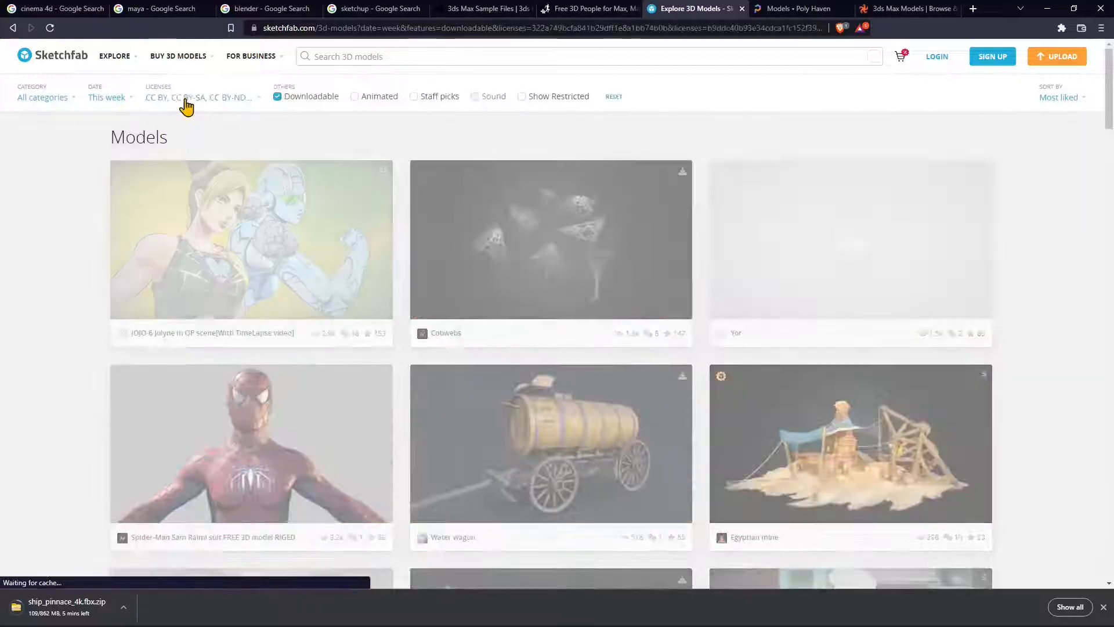
{"action": "left_click", "coordinate": [213, 100]}
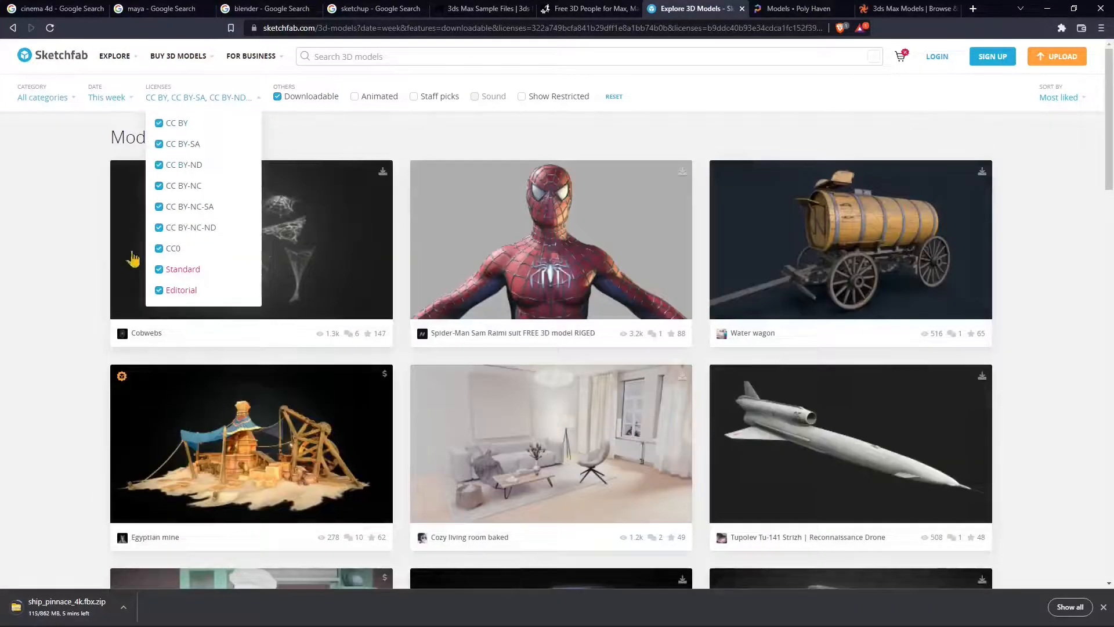
{"action": "left_click", "coordinate": [158, 291]}
{"action": "left_click", "coordinate": [158, 269]}
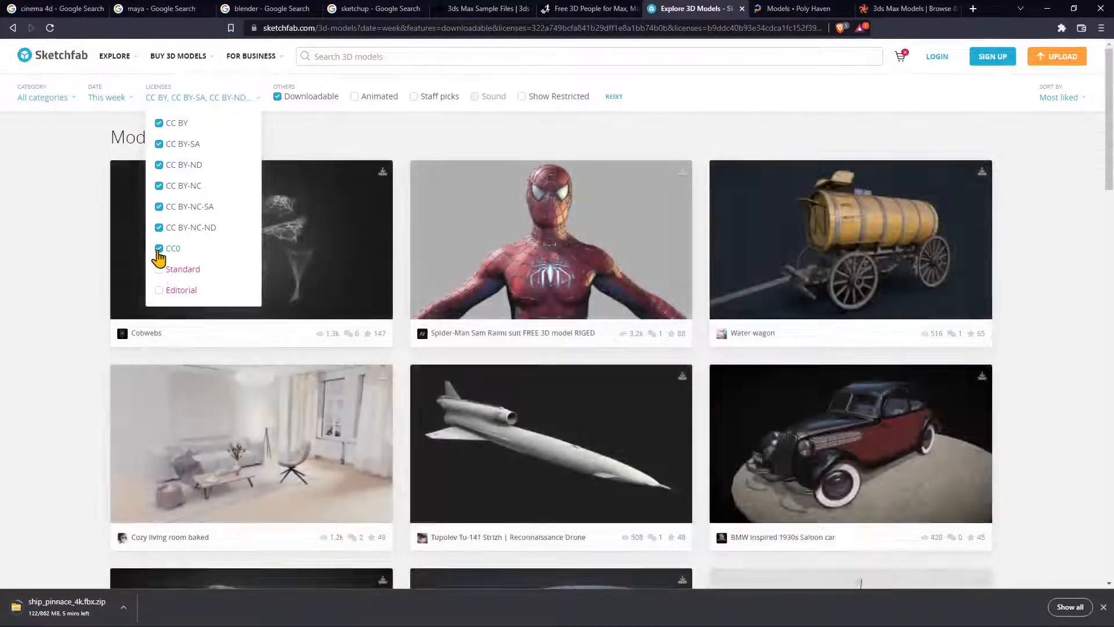
{"action": "left_click", "coordinate": [159, 227]}
{"action": "left_click", "coordinate": [158, 207]}
{"action": "left_click", "coordinate": [158, 186]}
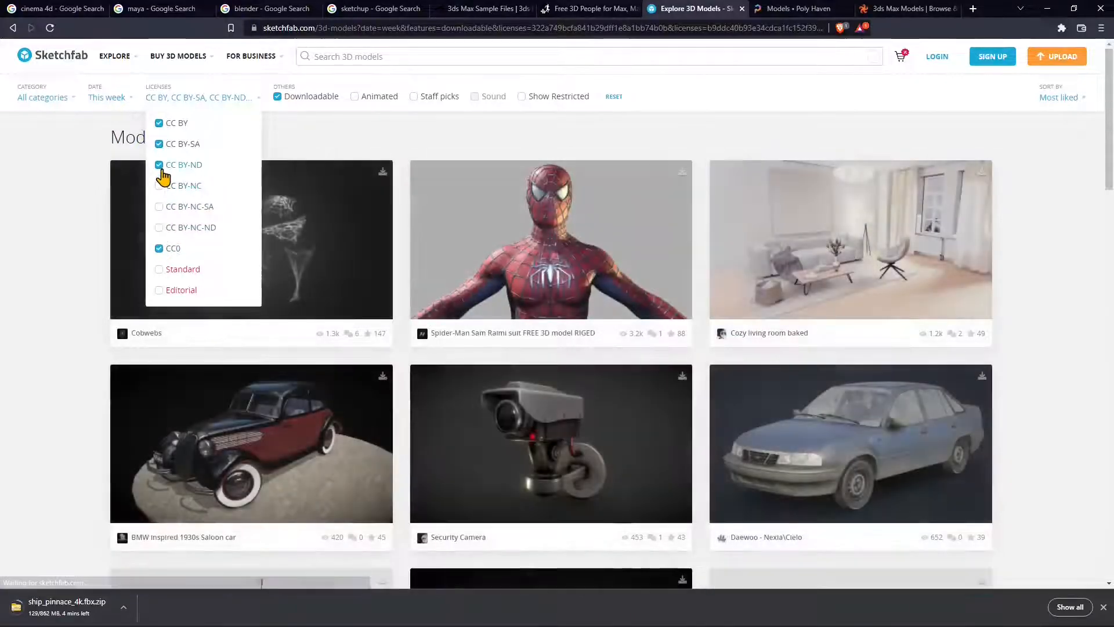
{"action": "left_click", "coordinate": [159, 164]}
{"action": "left_click", "coordinate": [159, 145]}
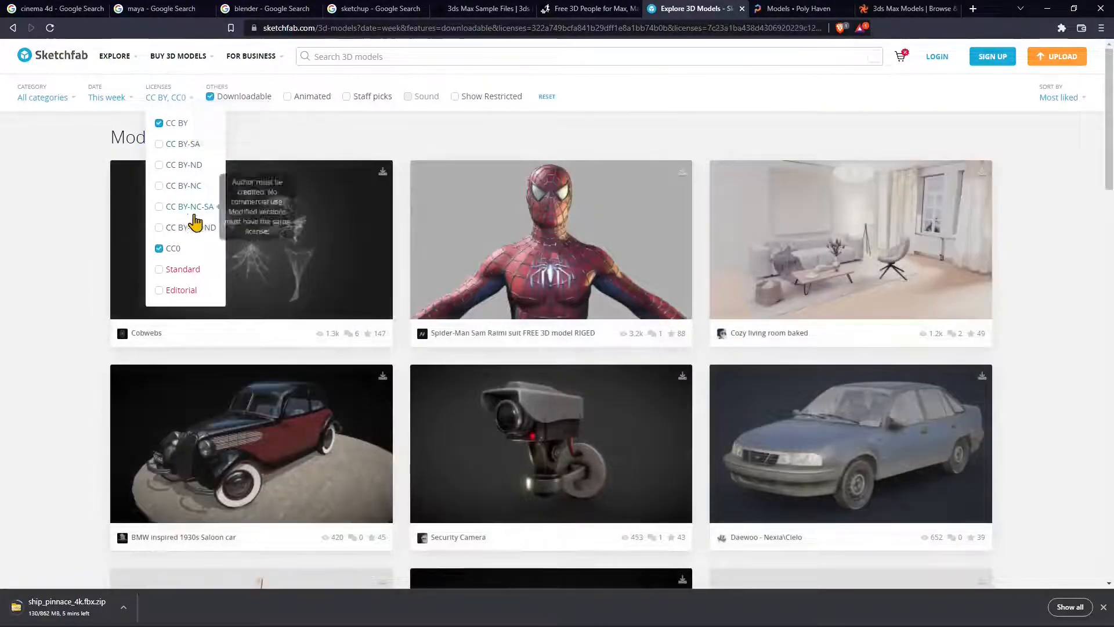
{"action": "left_click", "coordinate": [392, 145]}
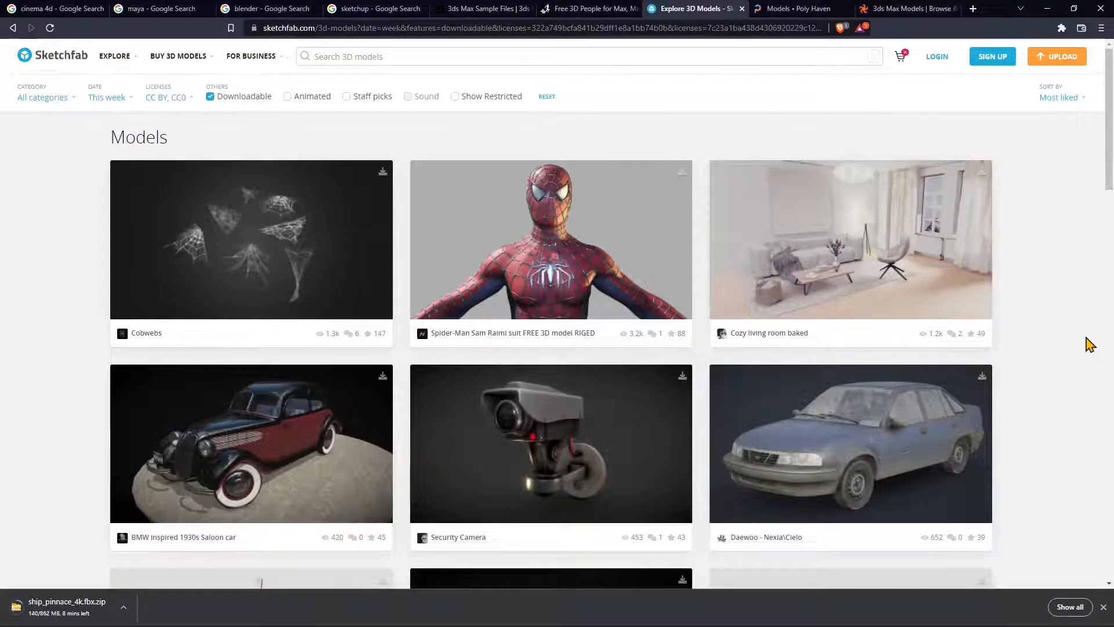
- Open the Spider-Man Sam Raimi suit FREE 3D model RIGED page
{"action": "scroll", "coordinate": [1089, 344], "scroll_direction": "down", "scroll_amount": 5}
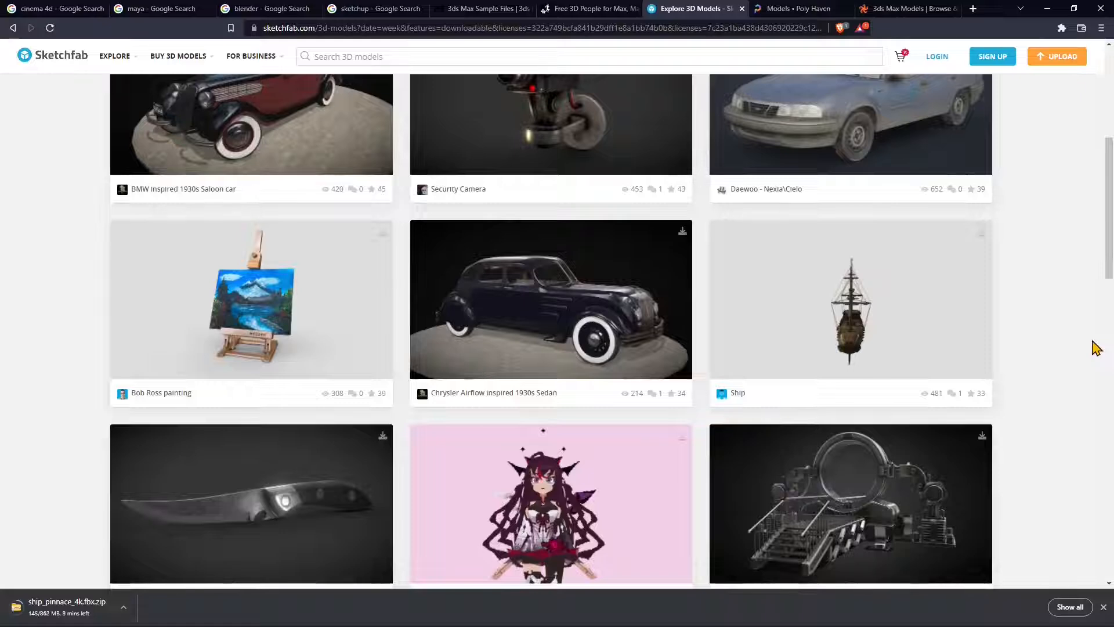
{"action": "scroll", "coordinate": [1096, 347], "scroll_direction": "up", "scroll_amount": 5}
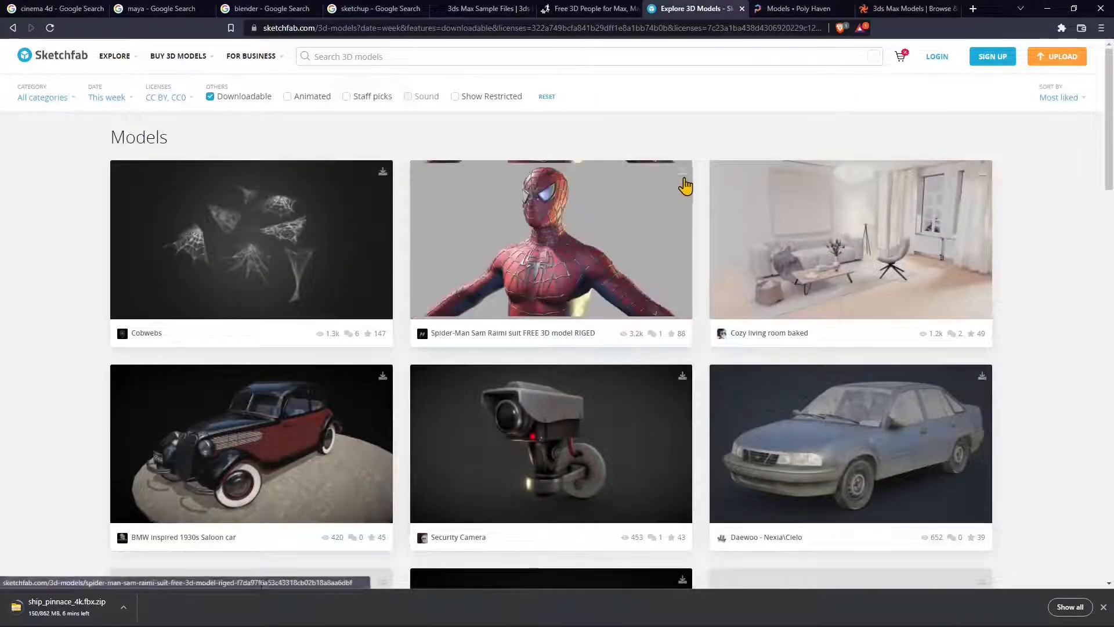
{"action": "left_click", "coordinate": [613, 238]}
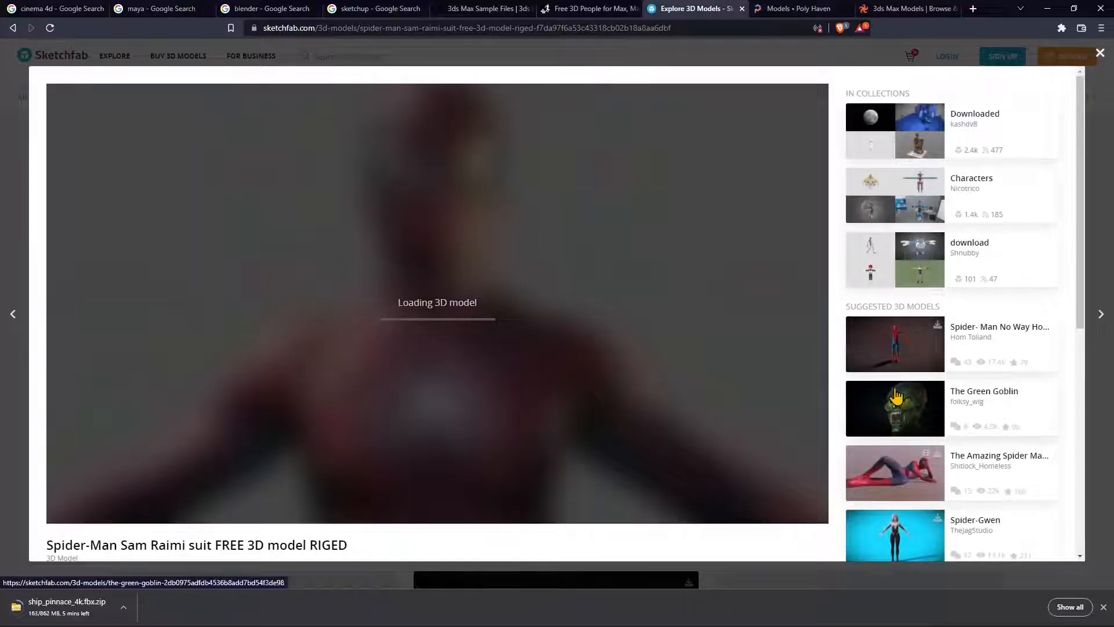
- Review the Spider-Man model's fbx, glTF and USDZ download options without downloading, then go to TurboSquid
{"action": "scroll", "coordinate": [791, 500], "scroll_direction": "down", "scroll_amount": 5}
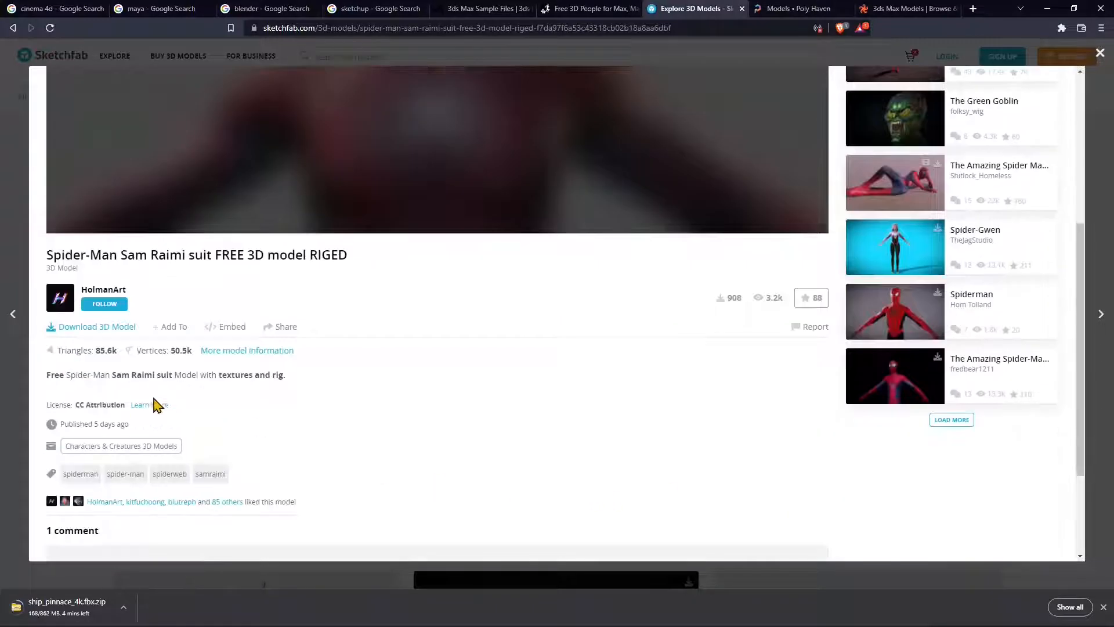
{"action": "left_click", "coordinate": [98, 327]}
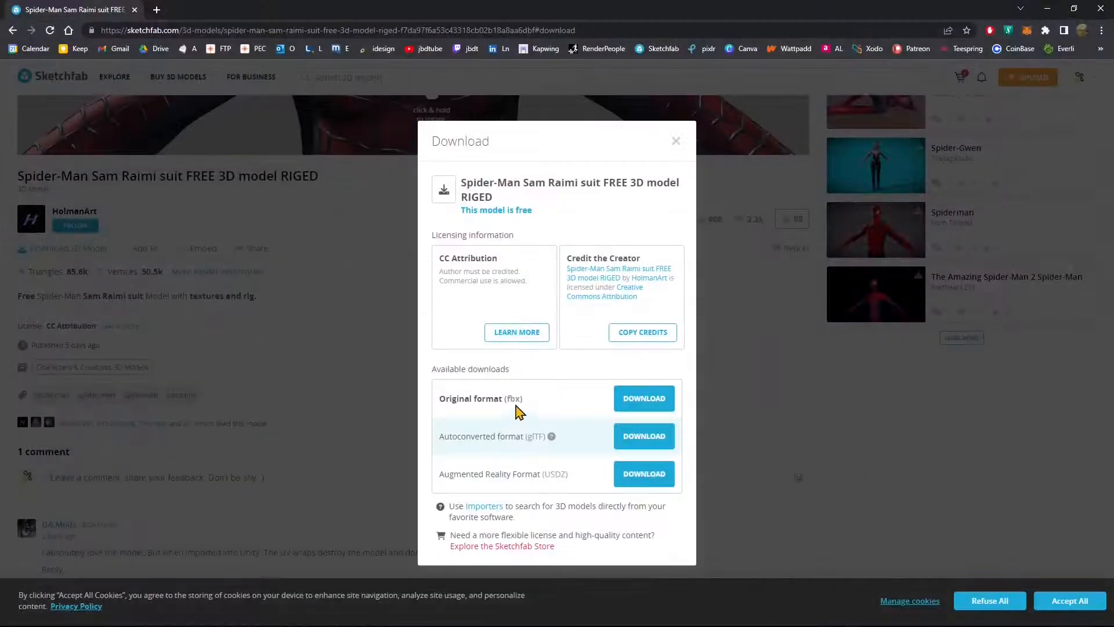
{"action": "double_click", "coordinate": [535, 436]}
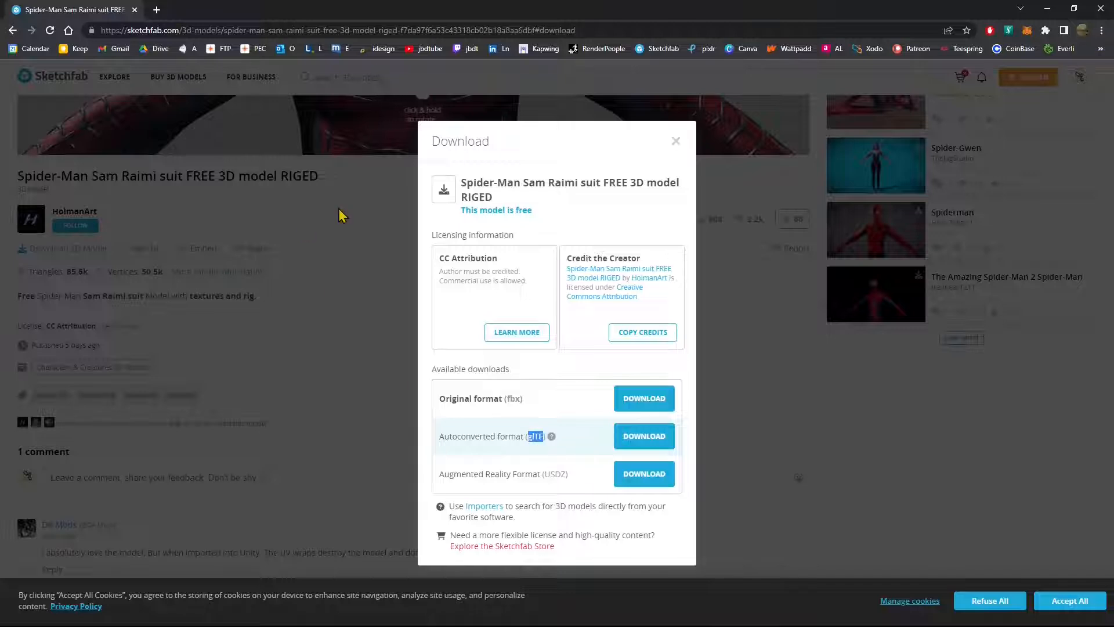
{"action": "left_click", "coordinate": [677, 142]}
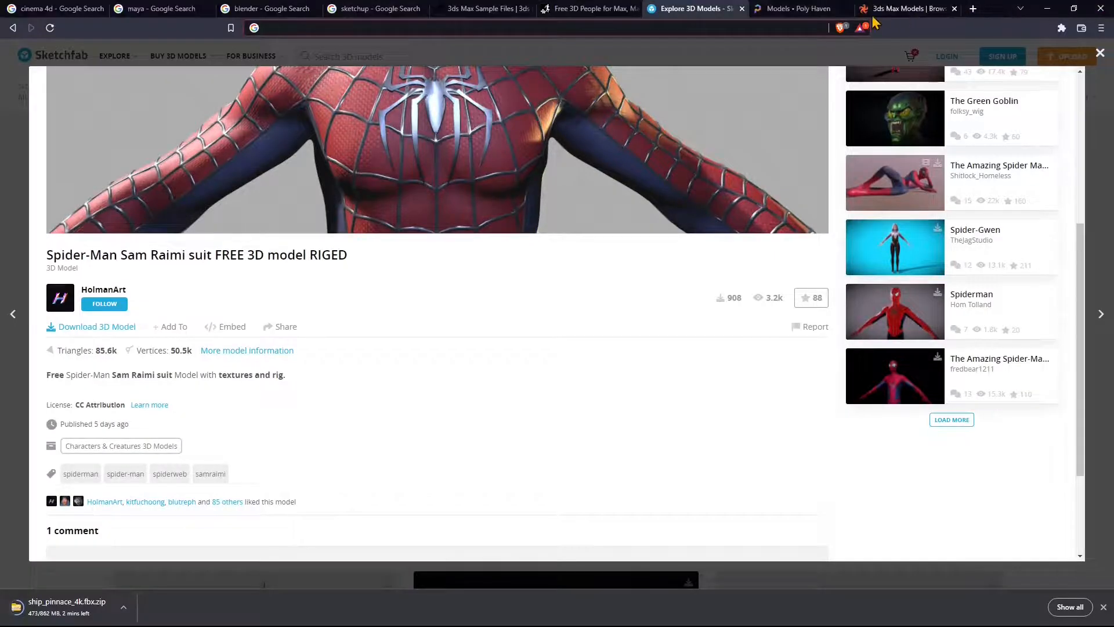
{"action": "left_click", "coordinate": [874, 17]}
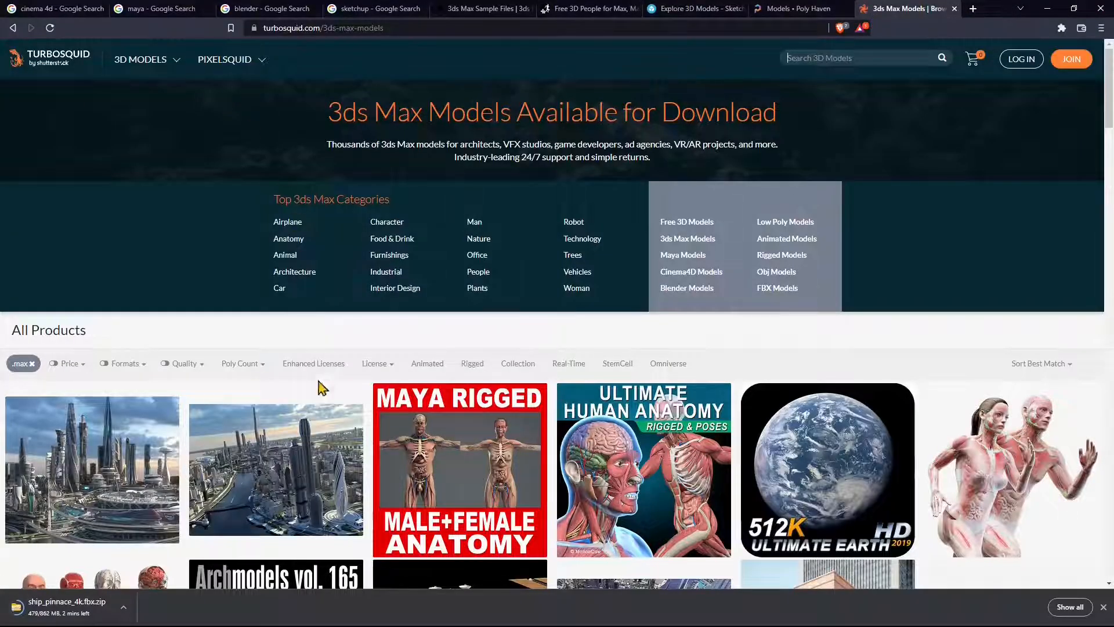
- Filter TurboSquid's 3ds Max models to Free only, browse them, and minimize the browser
{"action": "scroll", "coordinate": [315, 385], "scroll_direction": "down", "scroll_amount": 2}
{"action": "scroll", "coordinate": [308, 378], "scroll_direction": "up", "scroll_amount": 2}
{"action": "left_click", "coordinate": [81, 372]}
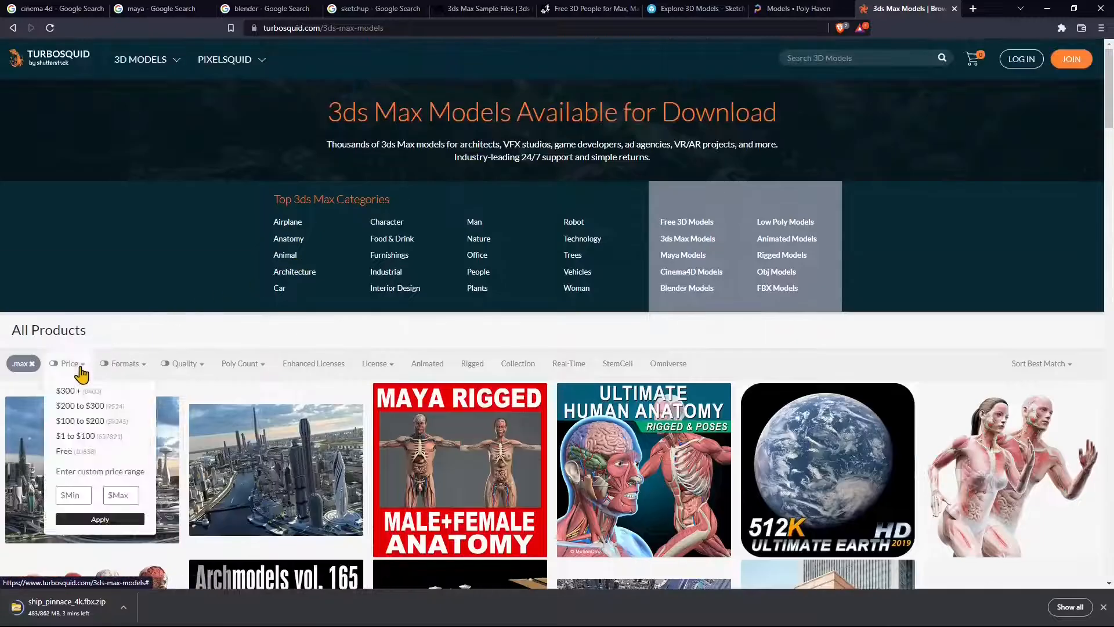
{"action": "left_click", "coordinate": [65, 451]}
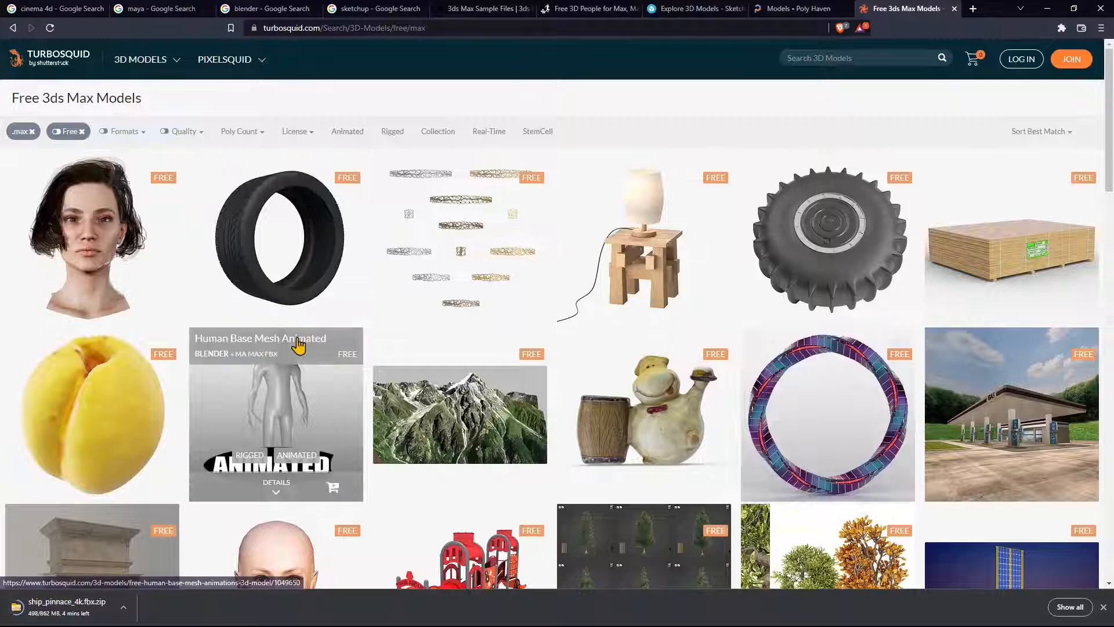
{"action": "scroll", "coordinate": [179, 270], "scroll_direction": "down", "scroll_amount": 2}
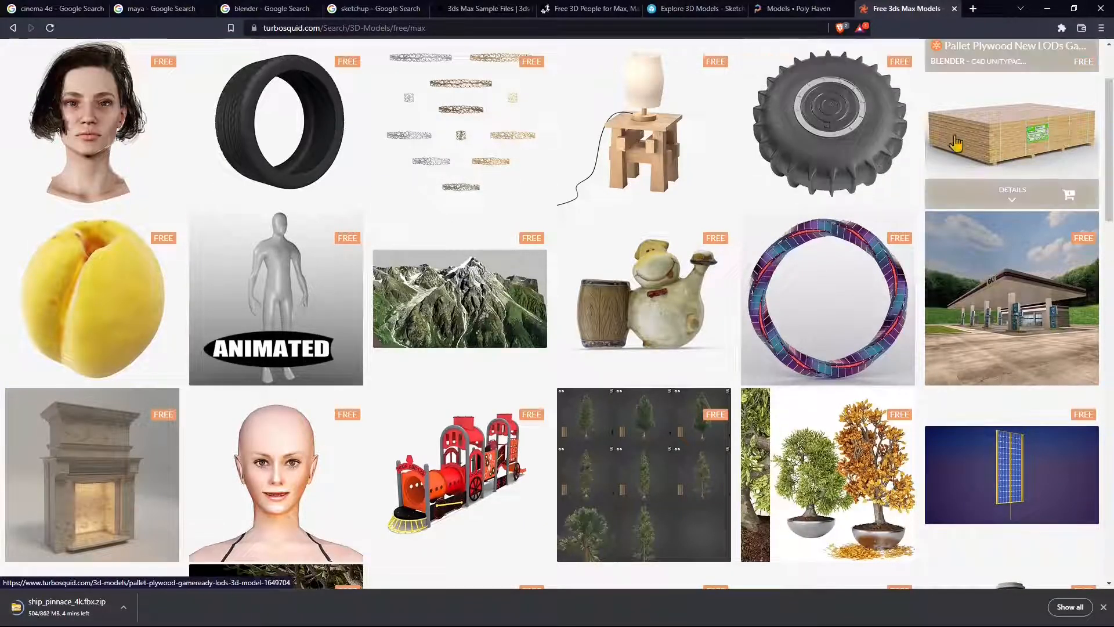
{"action": "left_click", "coordinate": [1046, 9]}
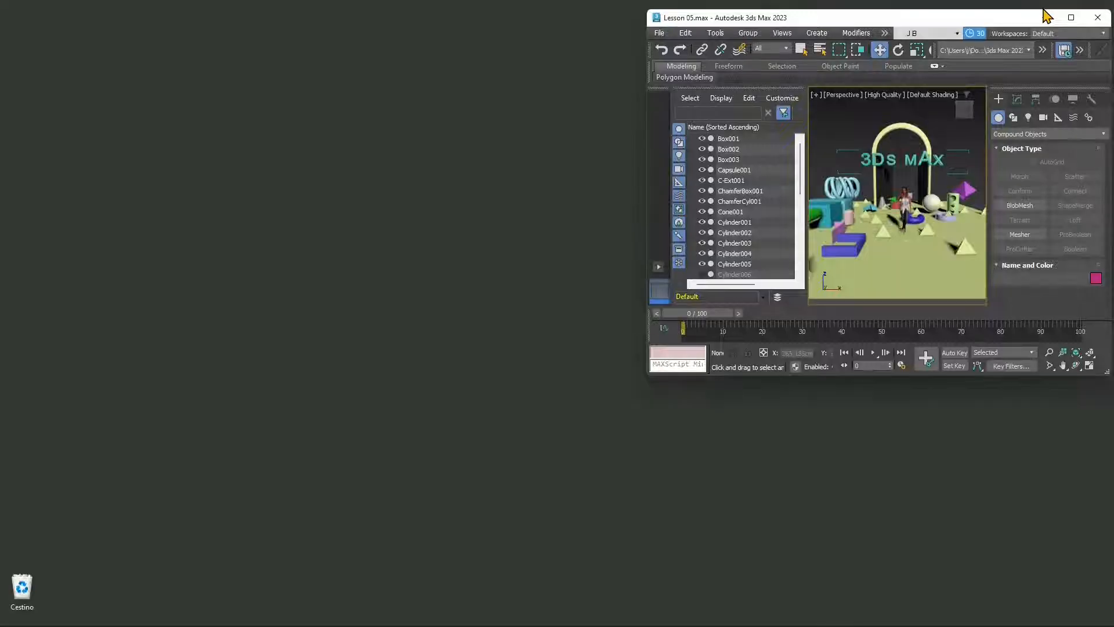
- Maximize the 3ds Max window and choose File > Import > Import
{"action": "left_click", "coordinate": [1071, 18]}
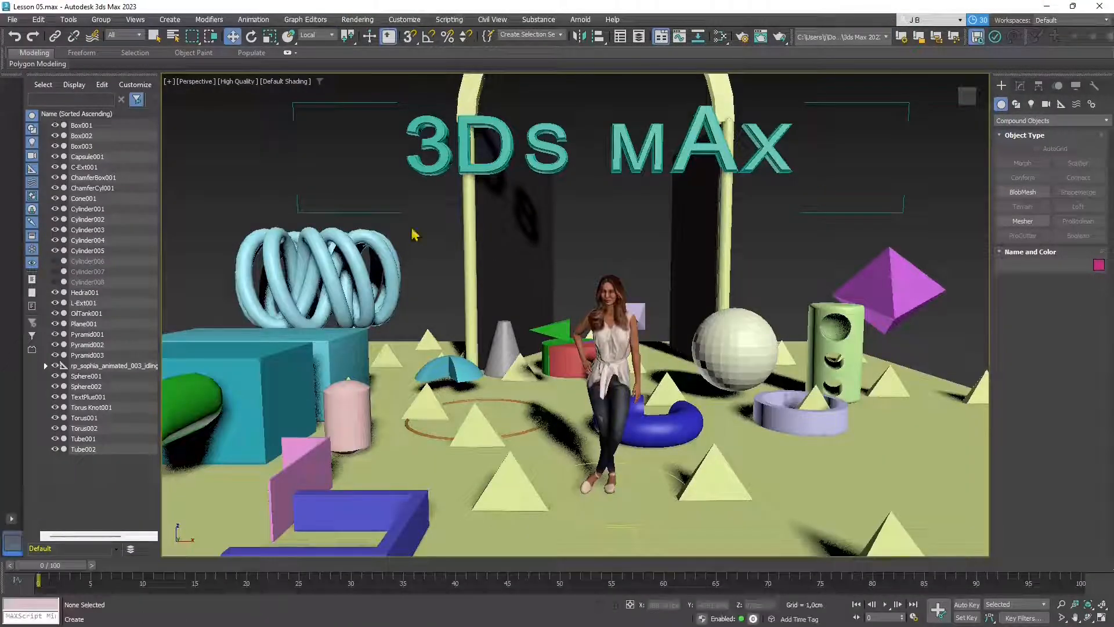
{"action": "left_click", "coordinate": [12, 20]}
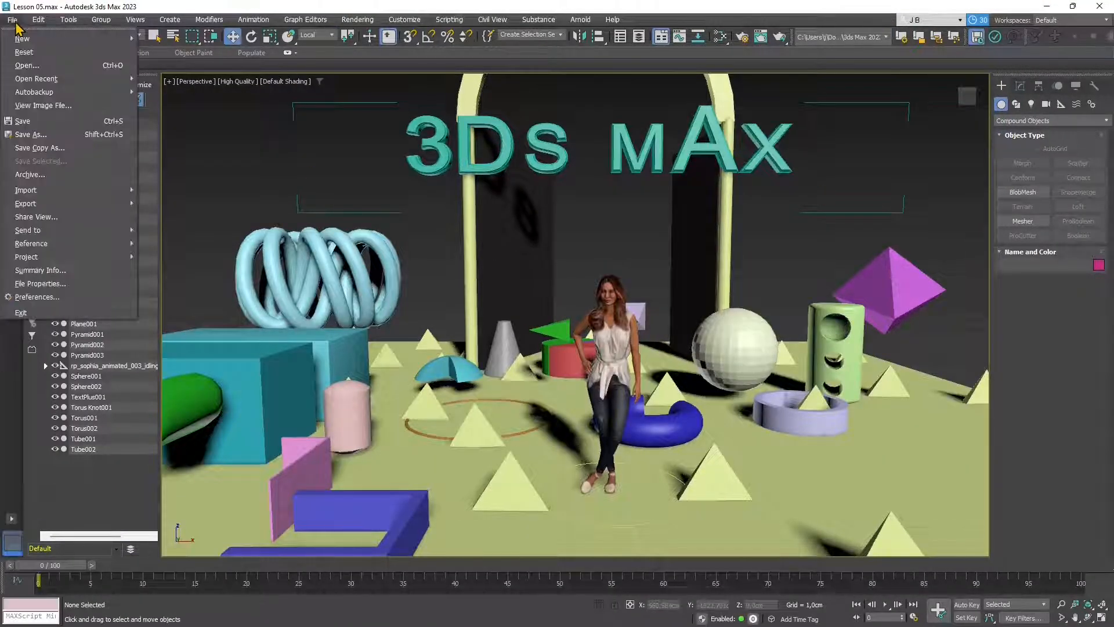
{"action": "mouse_move", "coordinate": [58, 194]}
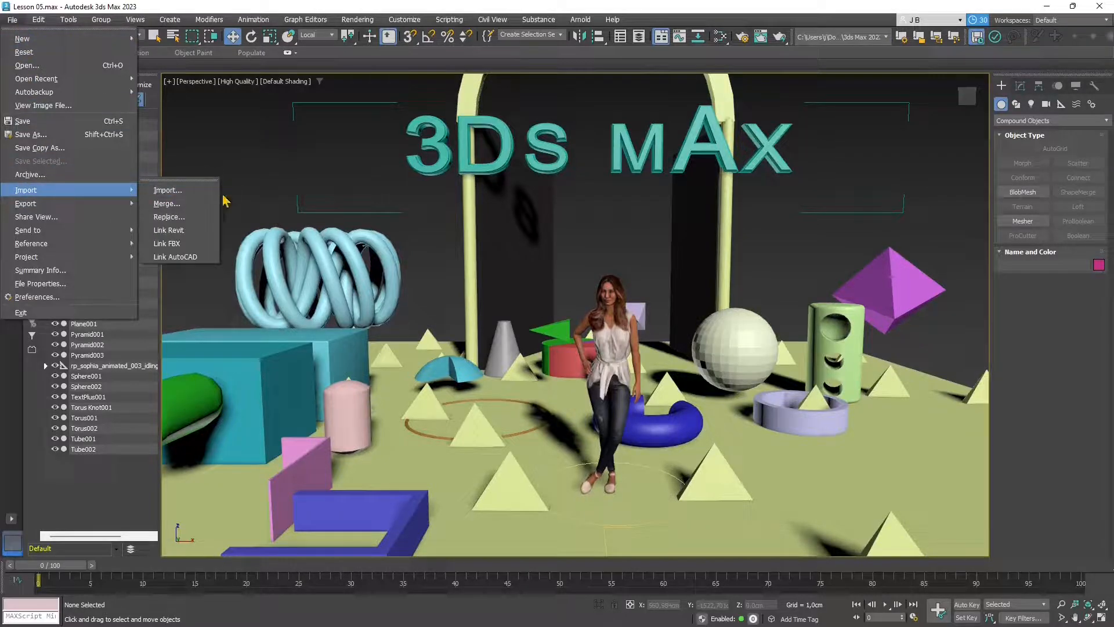
{"action": "left_click", "coordinate": [192, 195]}
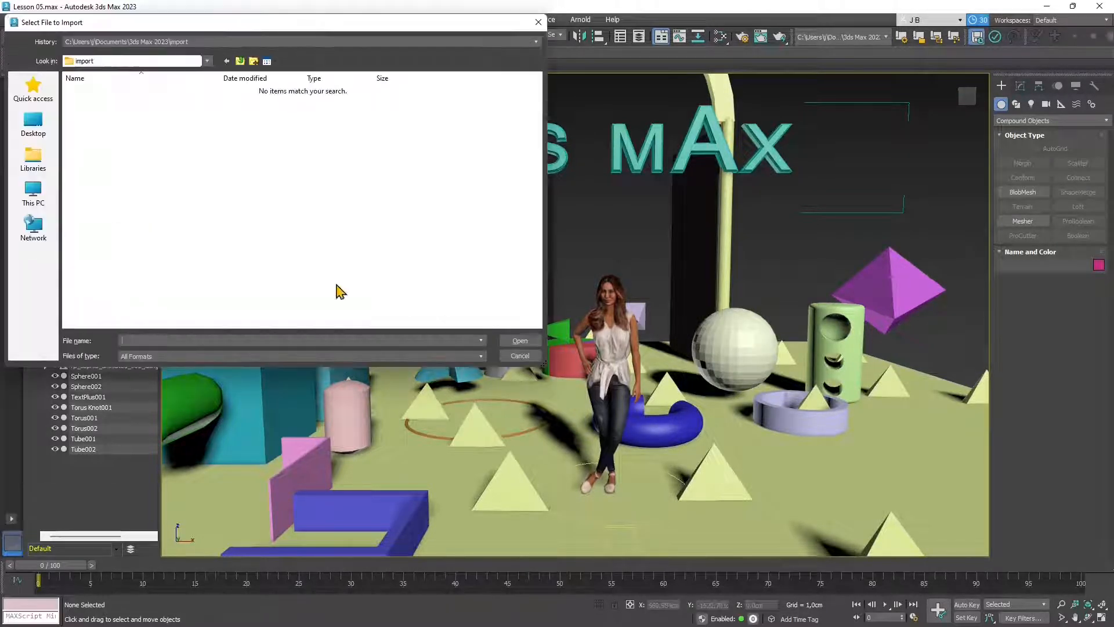
- Scroll through the Files of type list with All Formats kept, then select 'Blender' in Google
{"action": "left_click", "coordinate": [399, 356]}
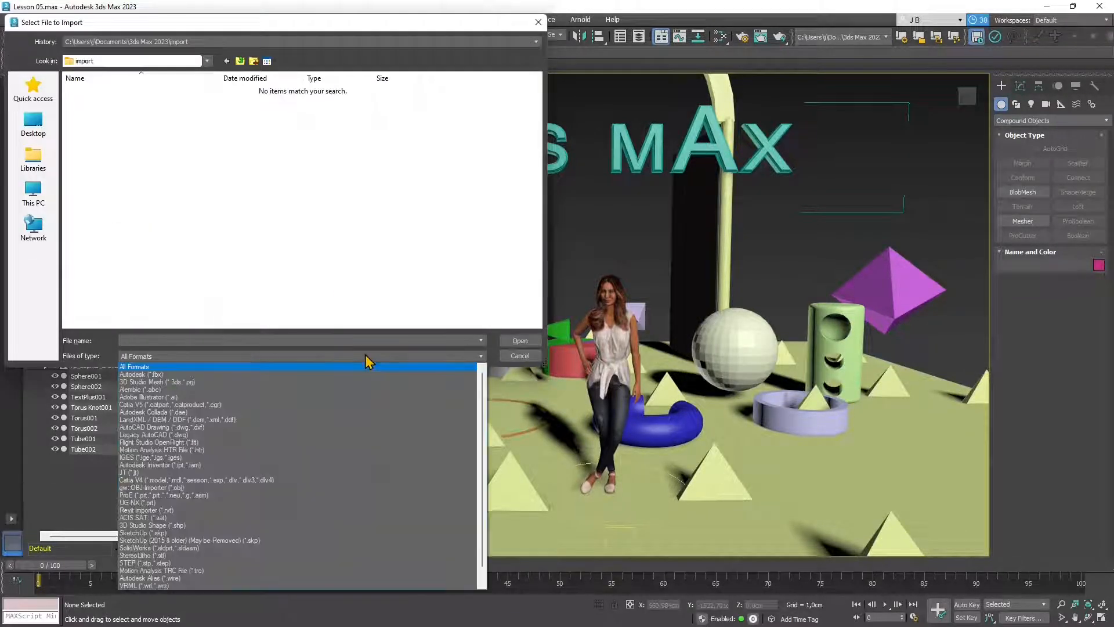
{"action": "left_click", "coordinate": [319, 341]}
{"action": "left_click", "coordinate": [324, 357]}
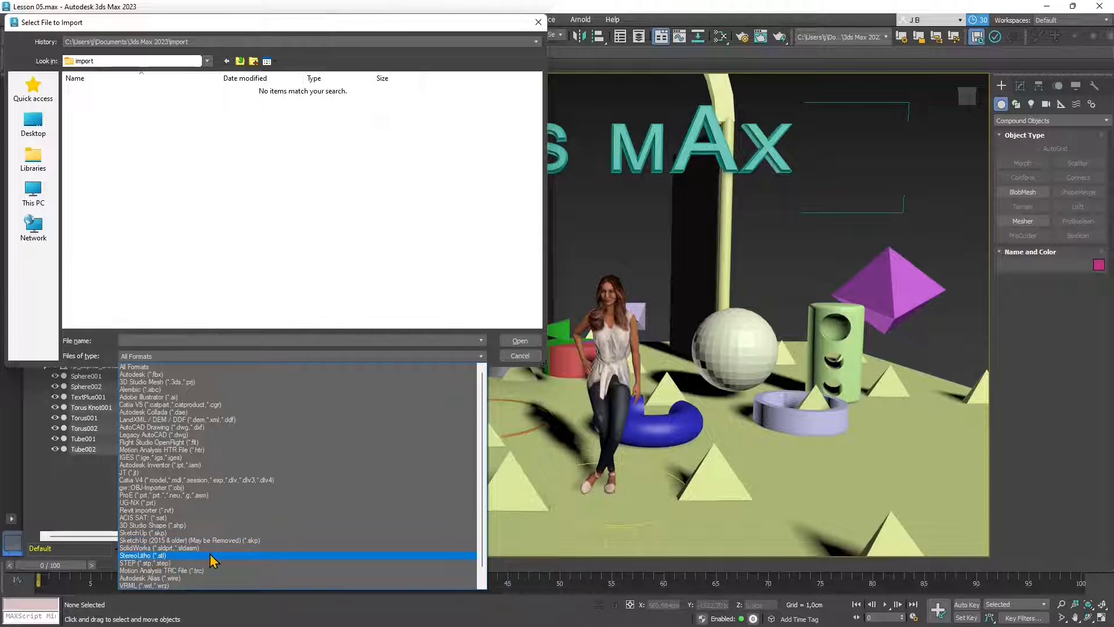
{"action": "scroll", "coordinate": [217, 561], "scroll_direction": "down", "scroll_amount": 1}
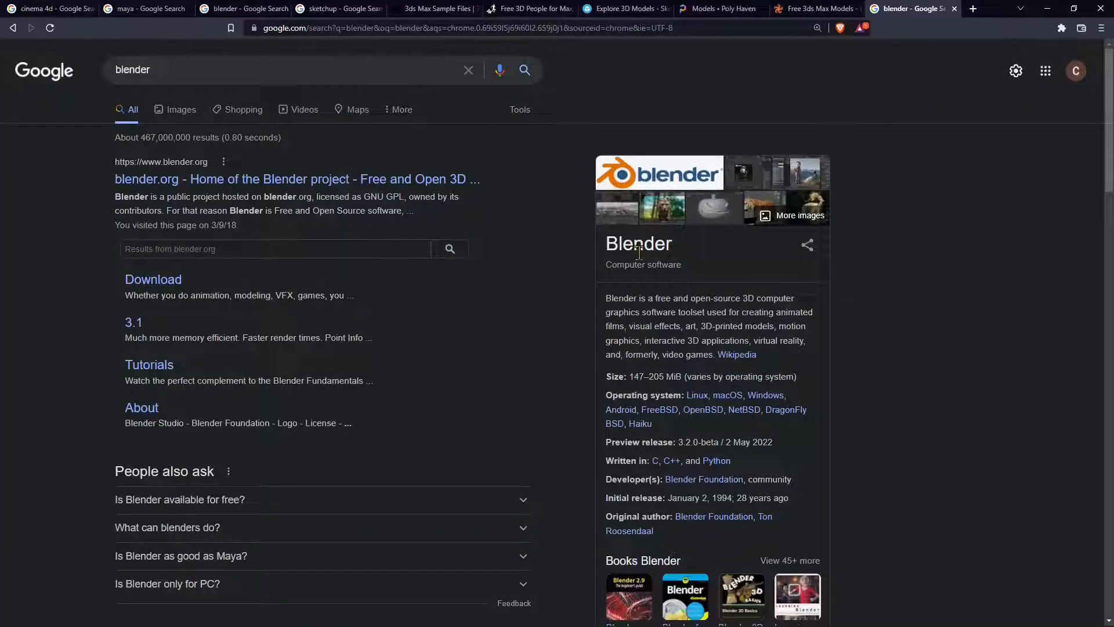
{"action": "double_click", "coordinate": [639, 244]}
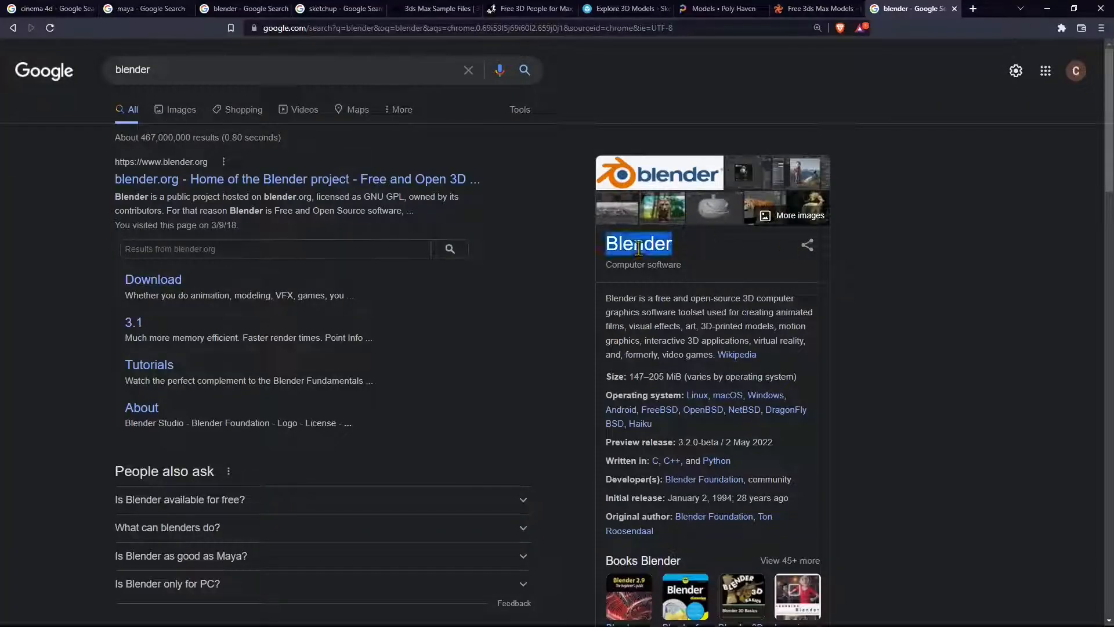
- Change the Google query to 'blender import gltf export fbx', then minimize the browser
{"action": "left_click", "coordinate": [692, 292]}
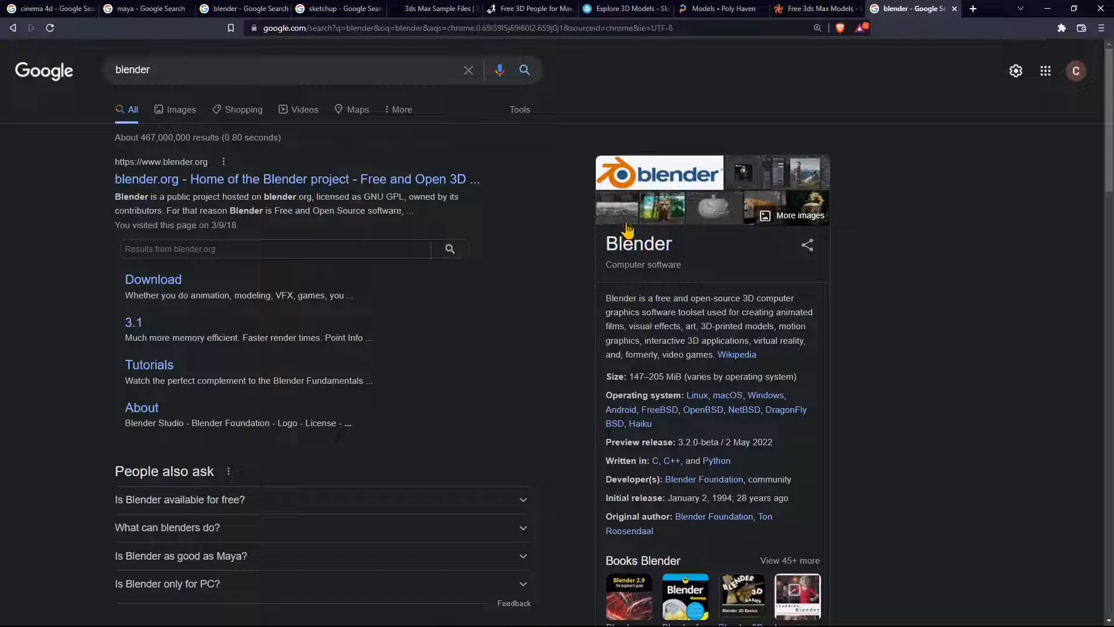
{"action": "left_click", "coordinate": [190, 73]}
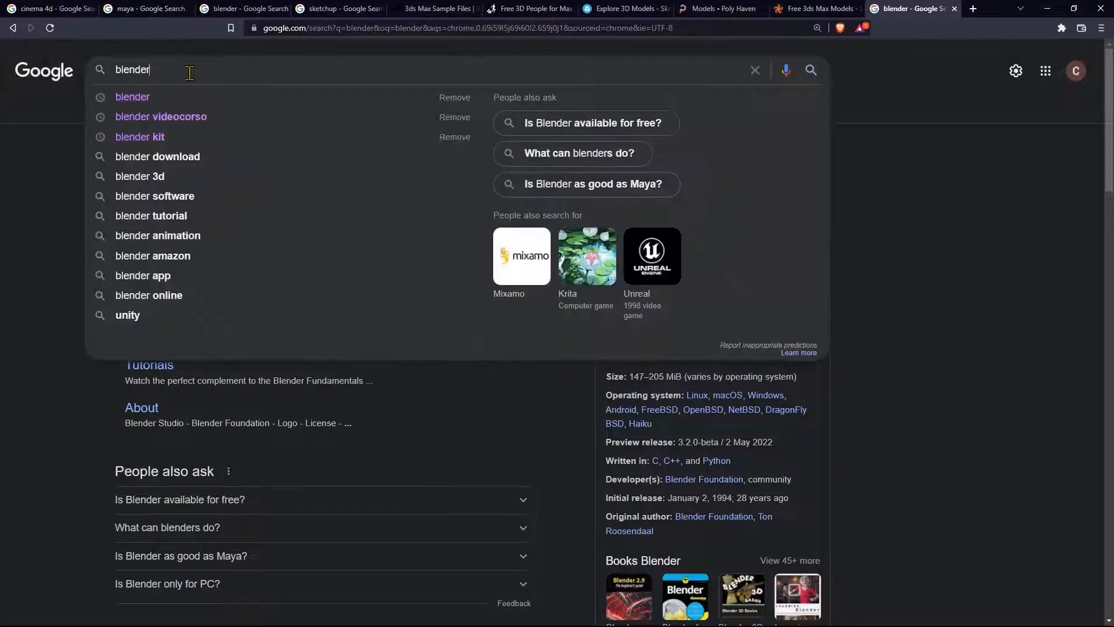
{"action": "type", "text": "gltf"}
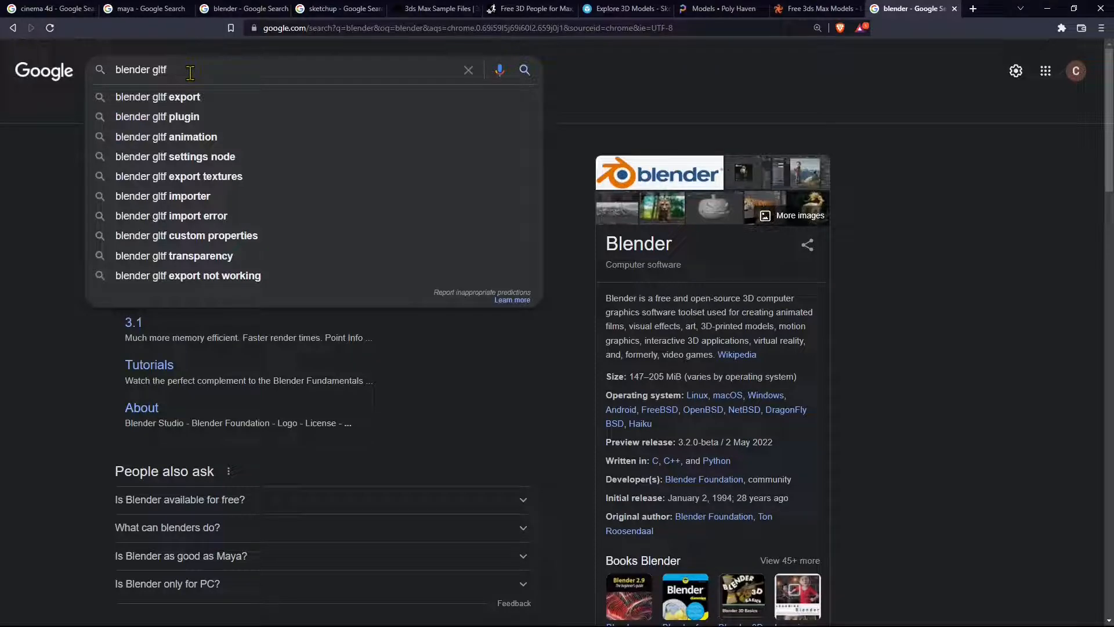
{"action": "type", "text": " export fbs"}
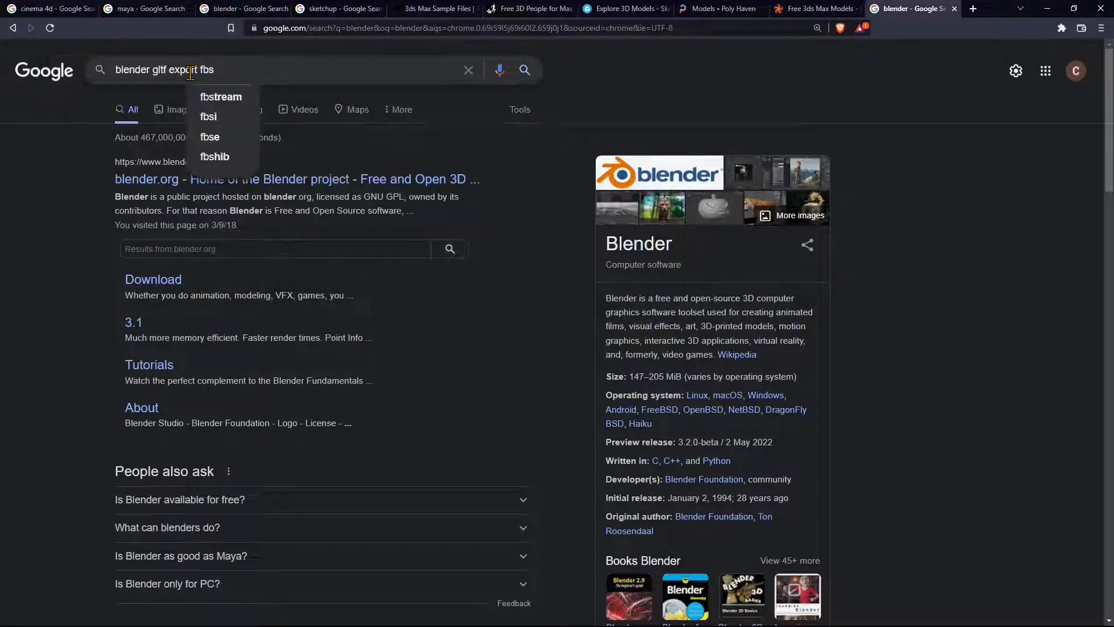
{"action": "key", "text": "BackSpace"}
{"action": "type", "text": "x"}
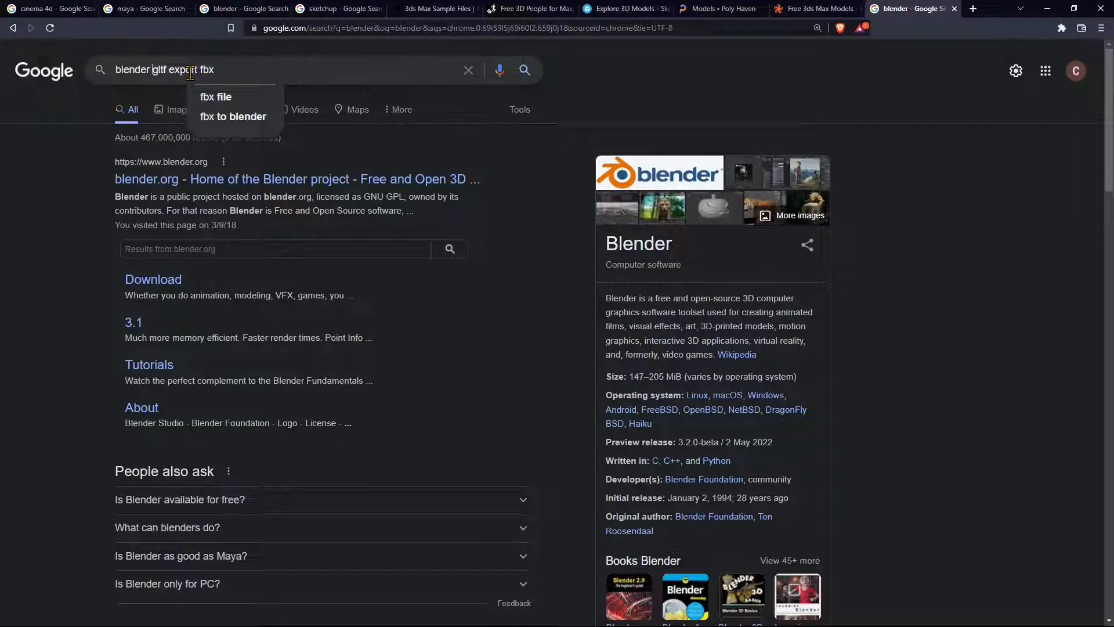
{"action": "type", "text": "import"}
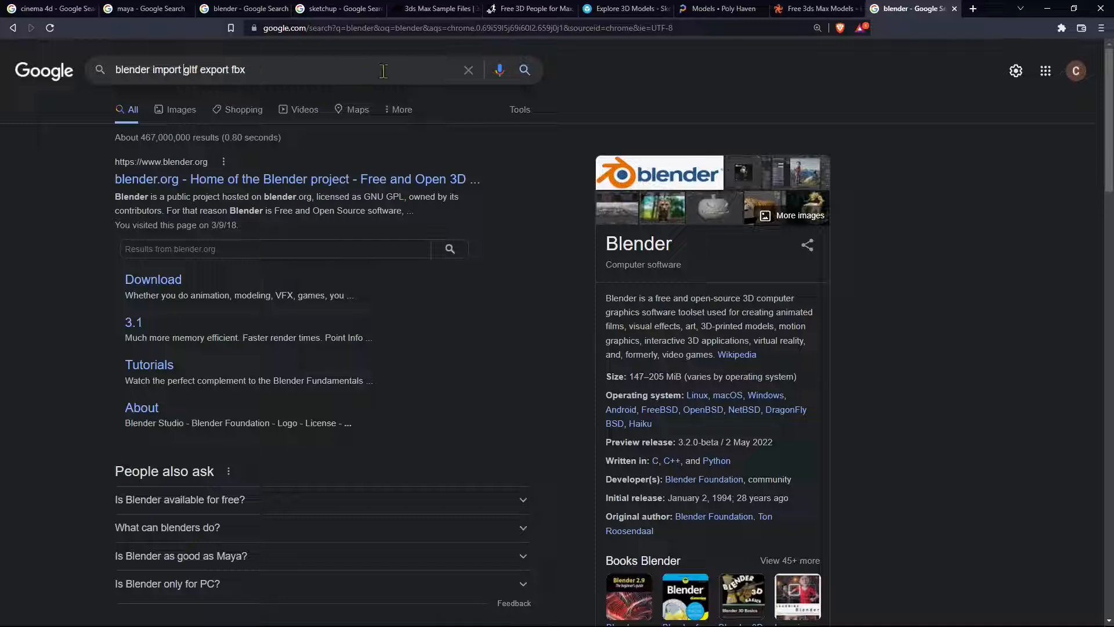
{"action": "left_click", "coordinate": [1047, 9]}
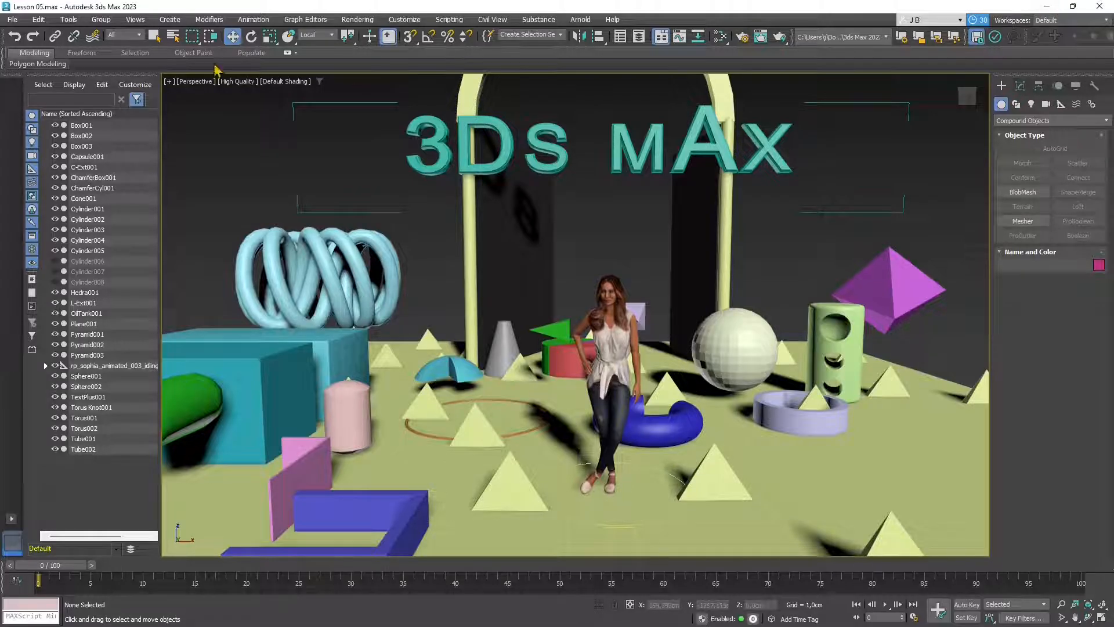
- Pick ship_pinnace_4k.fbx from its folder for import and open its FBX import settings
{"action": "left_click", "coordinate": [13, 19]}
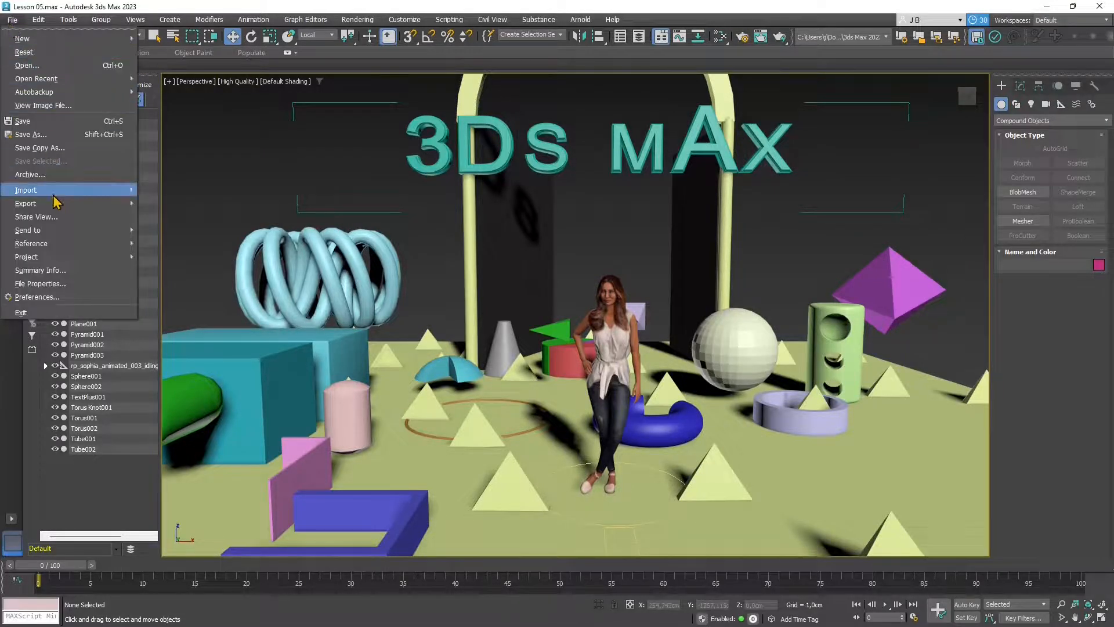
{"action": "mouse_move", "coordinate": [105, 196]}
{"action": "left_click", "coordinate": [168, 190]}
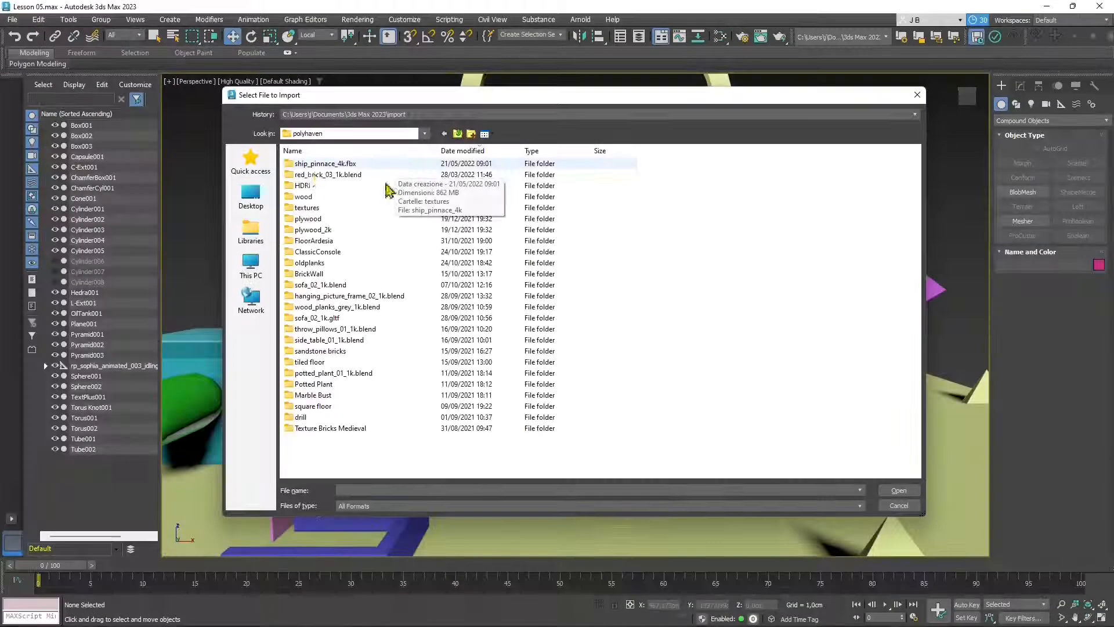
{"action": "double_click", "coordinate": [324, 164]}
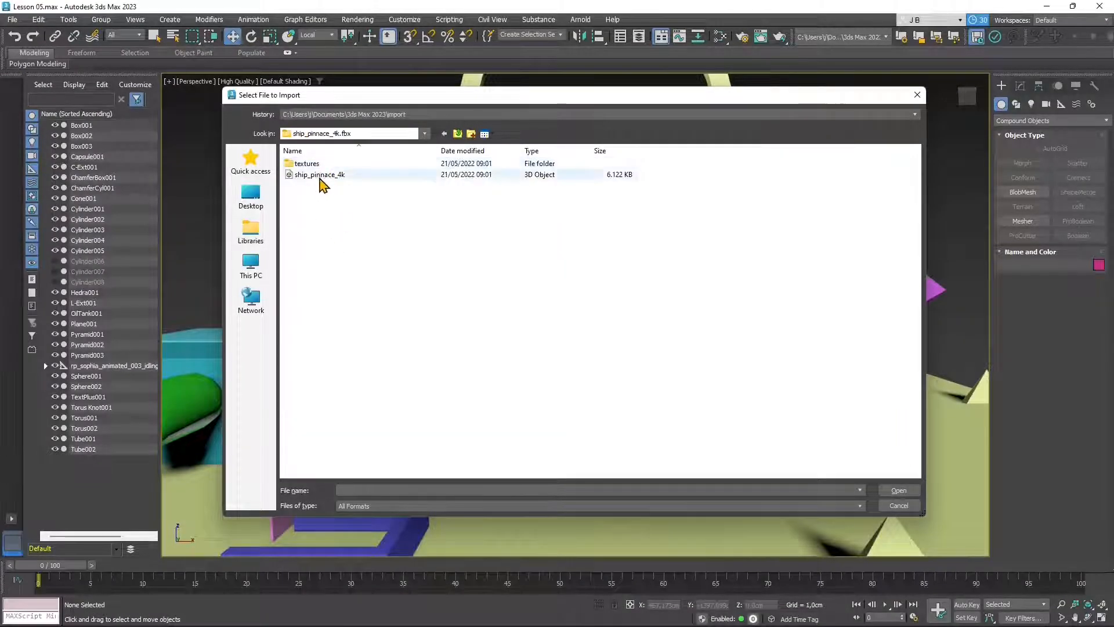
{"action": "left_click", "coordinate": [320, 175]}
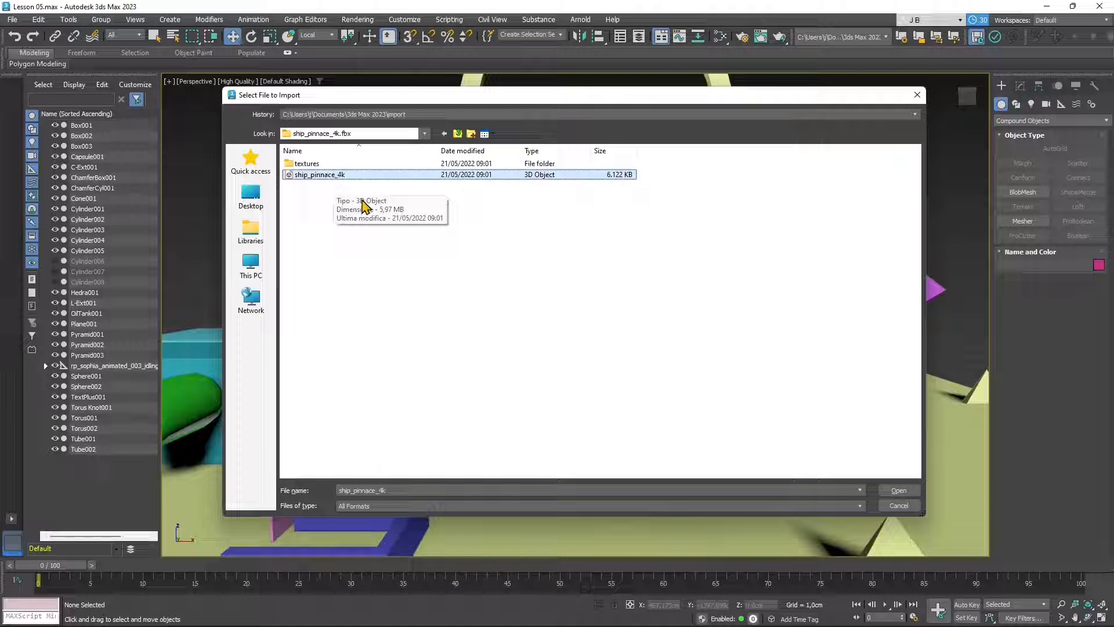
{"action": "double_click", "coordinate": [313, 164]}
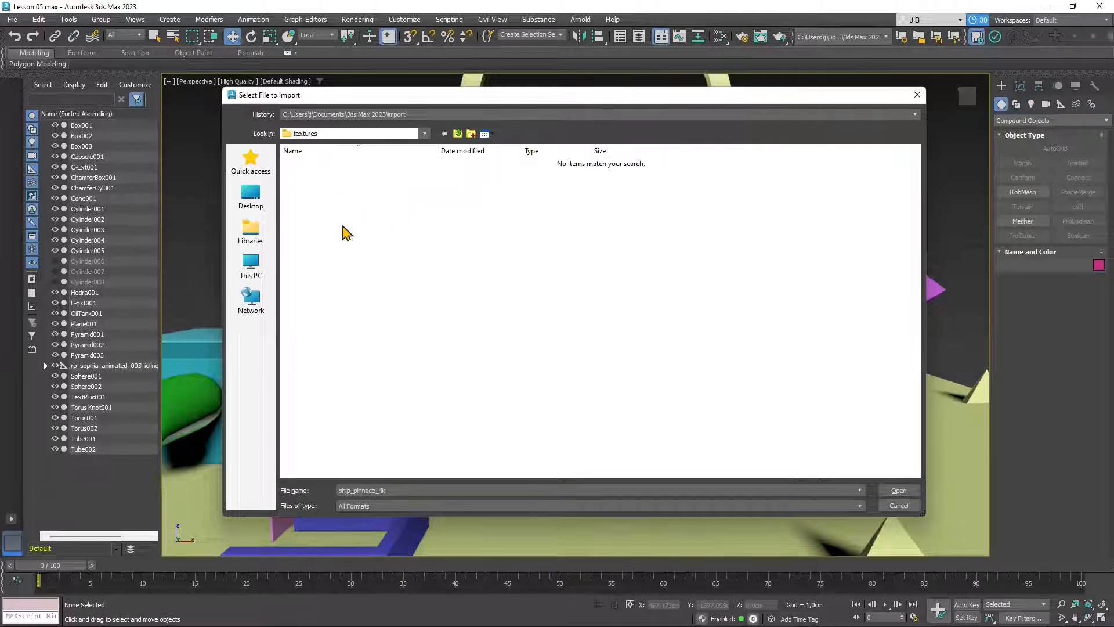
{"action": "key", "text": "BackSpace"}
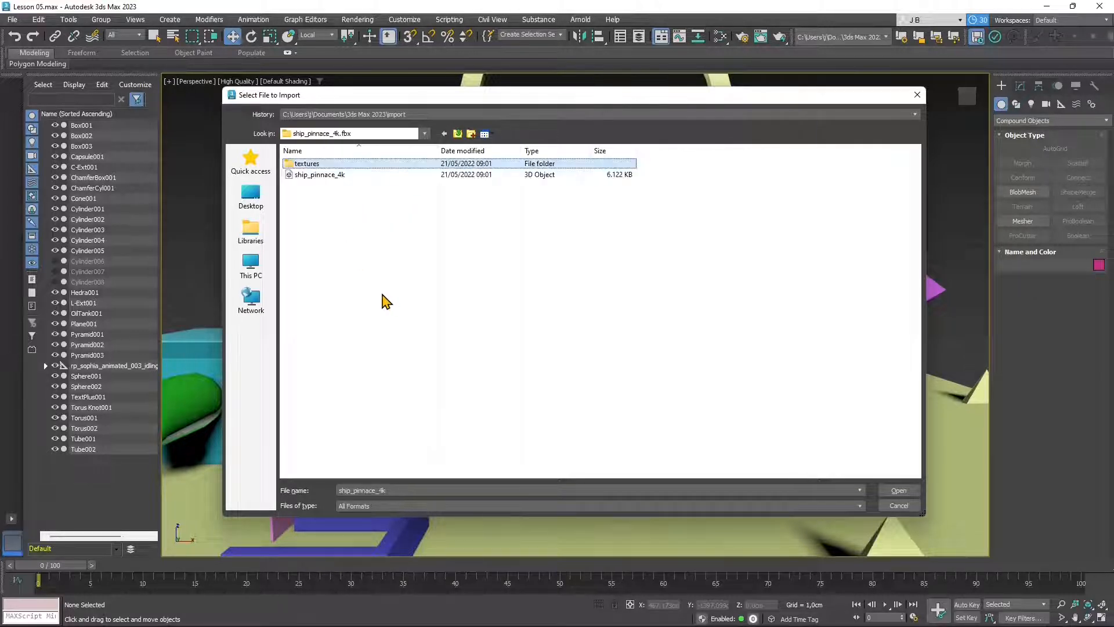
{"action": "left_click", "coordinate": [298, 175]}
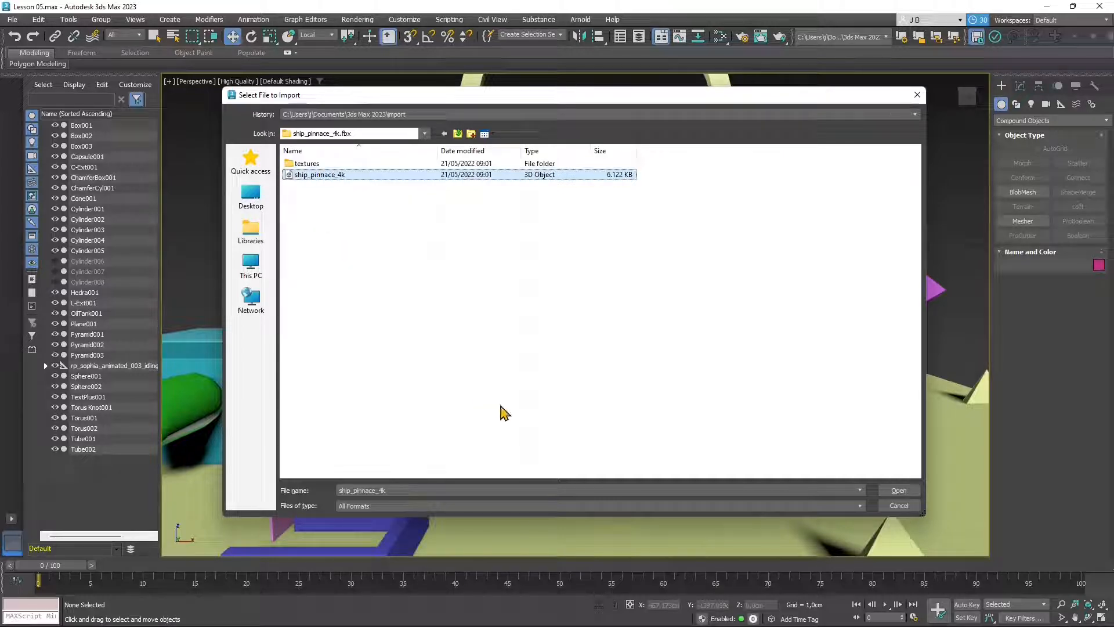
{"action": "left_click", "coordinate": [899, 490]}
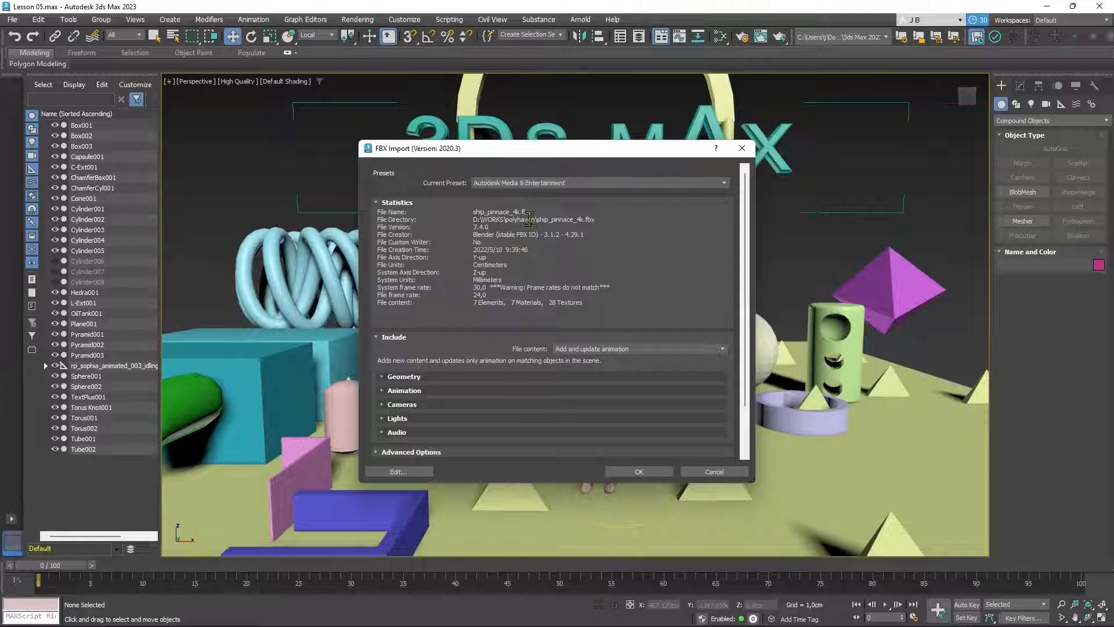
- Enlarge the FBX Import dialog and import with the Autodesk Media & Entertainment preset
{"action": "mouse_move", "coordinate": [747, 213]}
{"action": "left_mouse_down"}
{"action": "mouse_move", "coordinate": [754, 254]}
{"action": "mouse_move", "coordinate": [748, 205]}
{"action": "left_mouse_up"}
{"action": "left_click_drag", "start_coordinate": [592, 142], "coordinate": [592, 83]}
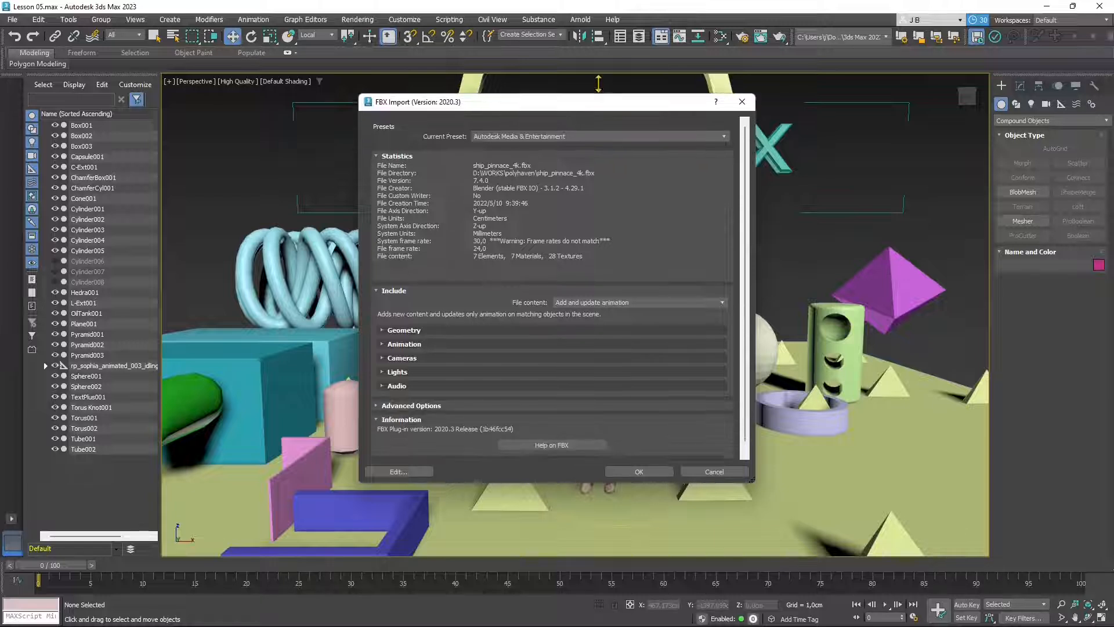
{"action": "left_click_drag", "start_coordinate": [584, 483], "coordinate": [587, 524]}
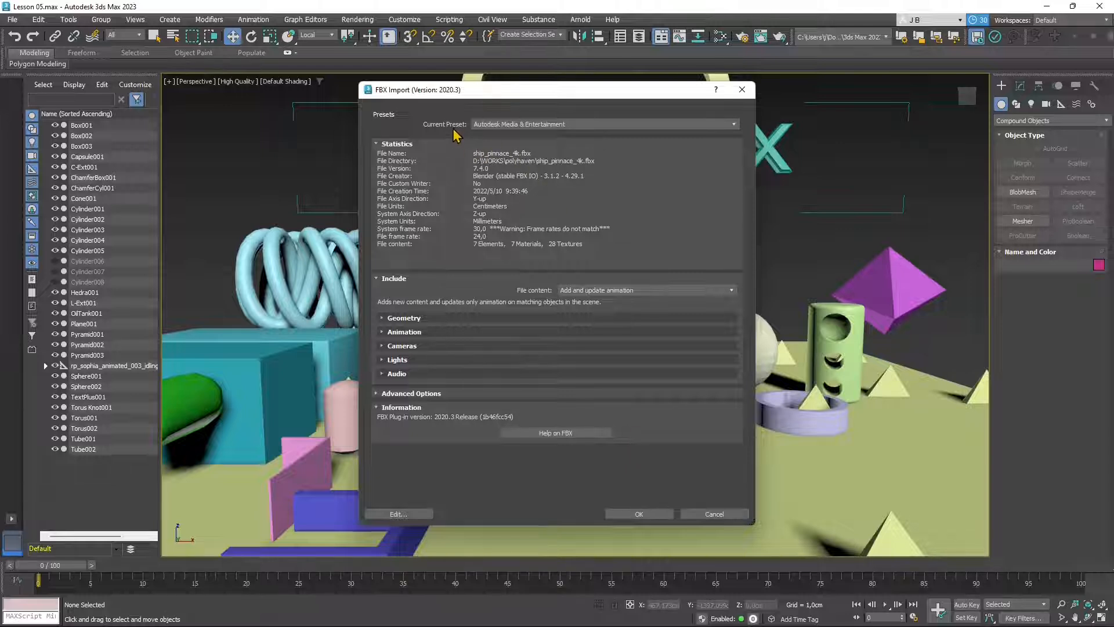
{"action": "left_click", "coordinate": [497, 125]}
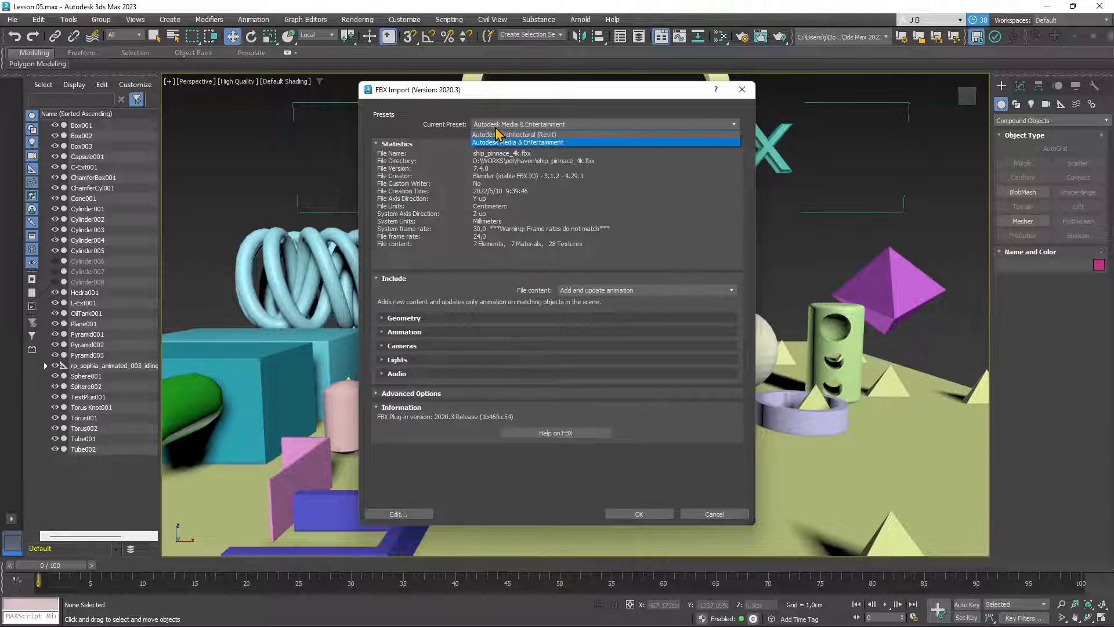
{"action": "left_click", "coordinate": [545, 143]}
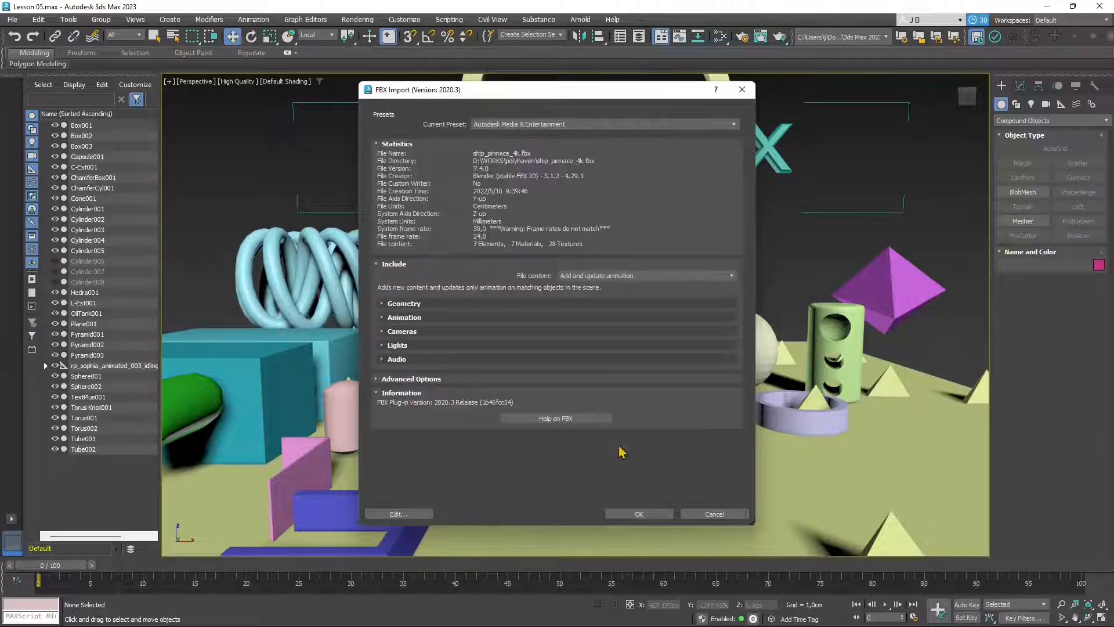
{"action": "left_click", "coordinate": [659, 515]}
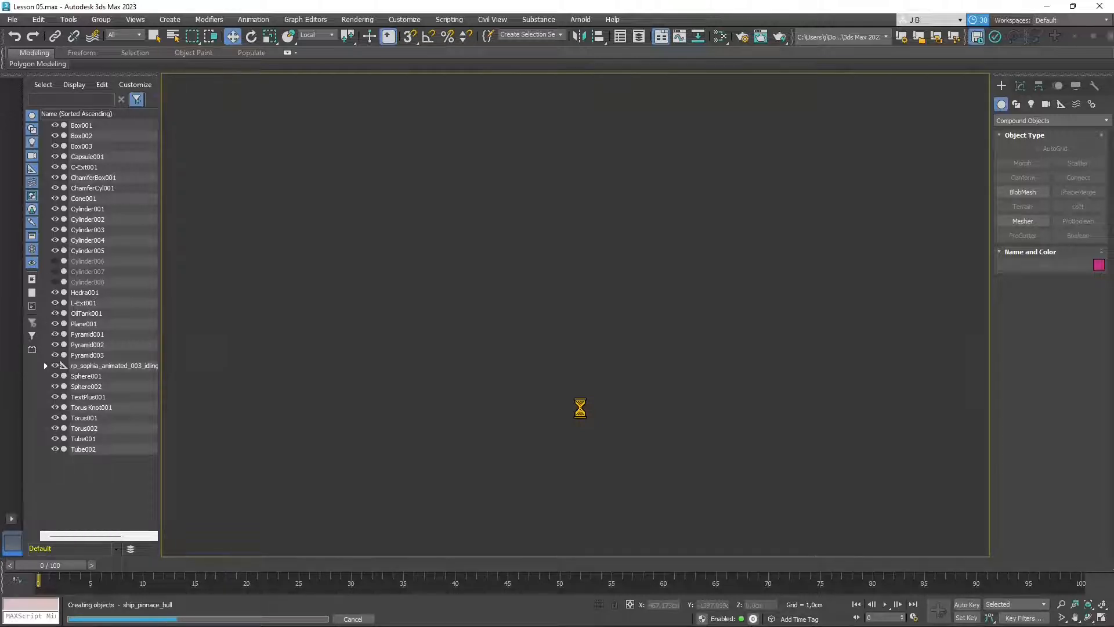
- Move the ship up and away from the island, then rotate it broadside
{"action": "middle_click_drag", "start_coordinate": [530, 462], "coordinate": [452, 392], "text": "alt"}
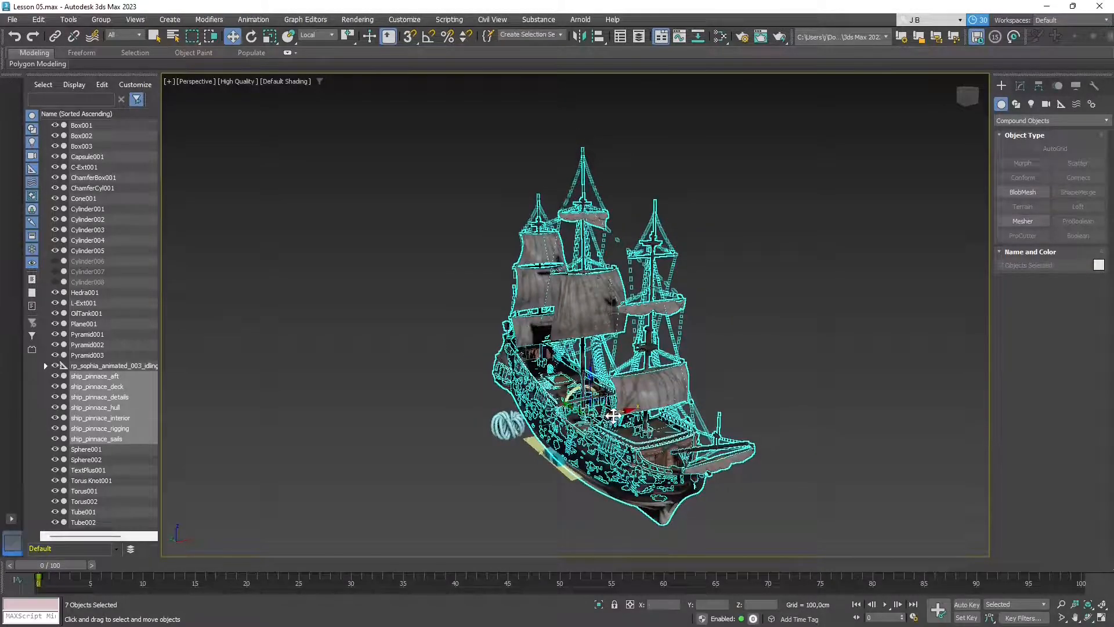
{"action": "left_click_drag", "start_coordinate": [612, 415], "coordinate": [563, 360]}
{"action": "key", "text": "ctrl+z"}
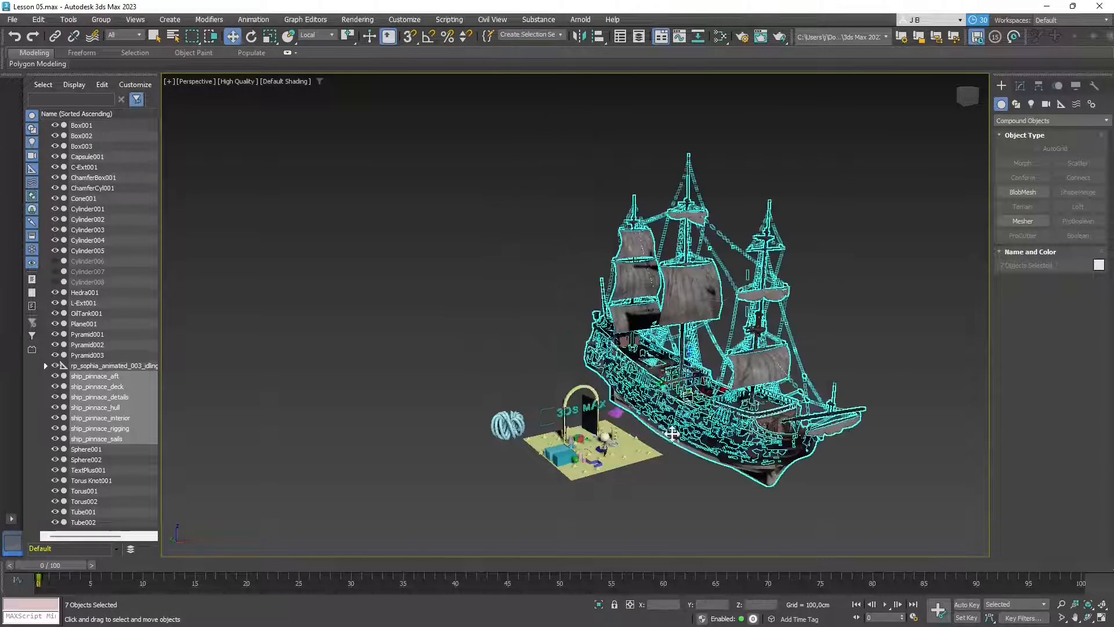
{"action": "middle_click_drag", "start_coordinate": [672, 434], "coordinate": [626, 442], "text": "alt"}
{"action": "left_click_drag", "start_coordinate": [697, 391], "coordinate": [718, 290]}
{"action": "middle_click_drag", "start_coordinate": [612, 420], "coordinate": [661, 421], "text": "alt"}
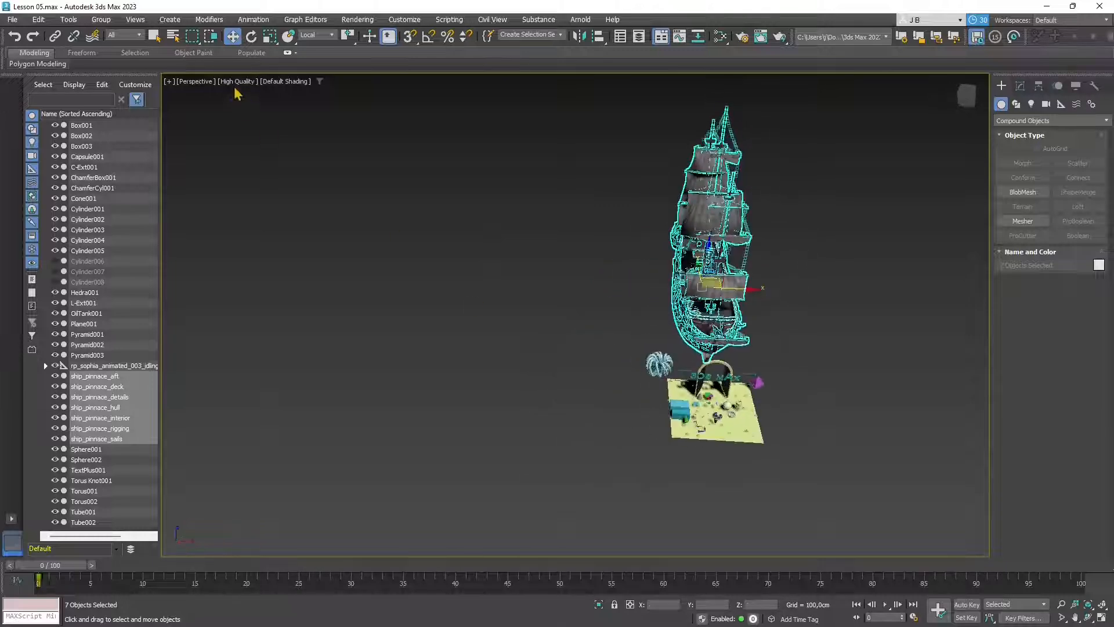
{"action": "left_click", "coordinate": [251, 36]}
{"action": "left_click_drag", "start_coordinate": [666, 255], "coordinate": [748, 293]}
{"action": "left_click", "coordinate": [235, 37]}
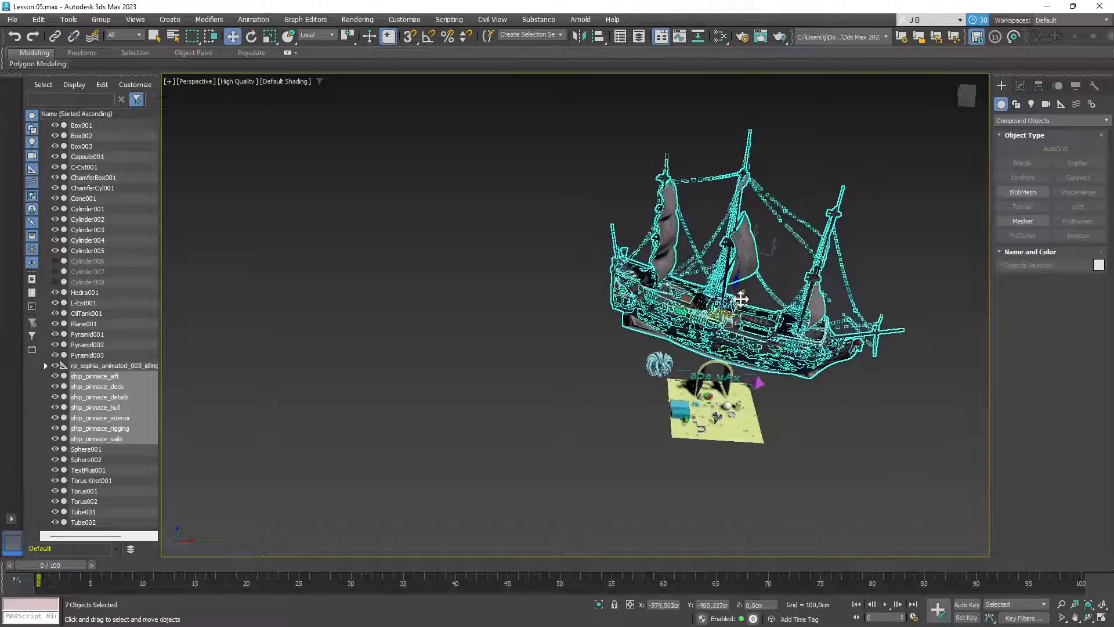
- Deselect the ship and frame the view to show the island and the ship's bow
{"action": "left_click", "coordinate": [831, 489]}
{"action": "scroll", "coordinate": [757, 419], "scroll_direction": "up", "scroll_amount": 6}
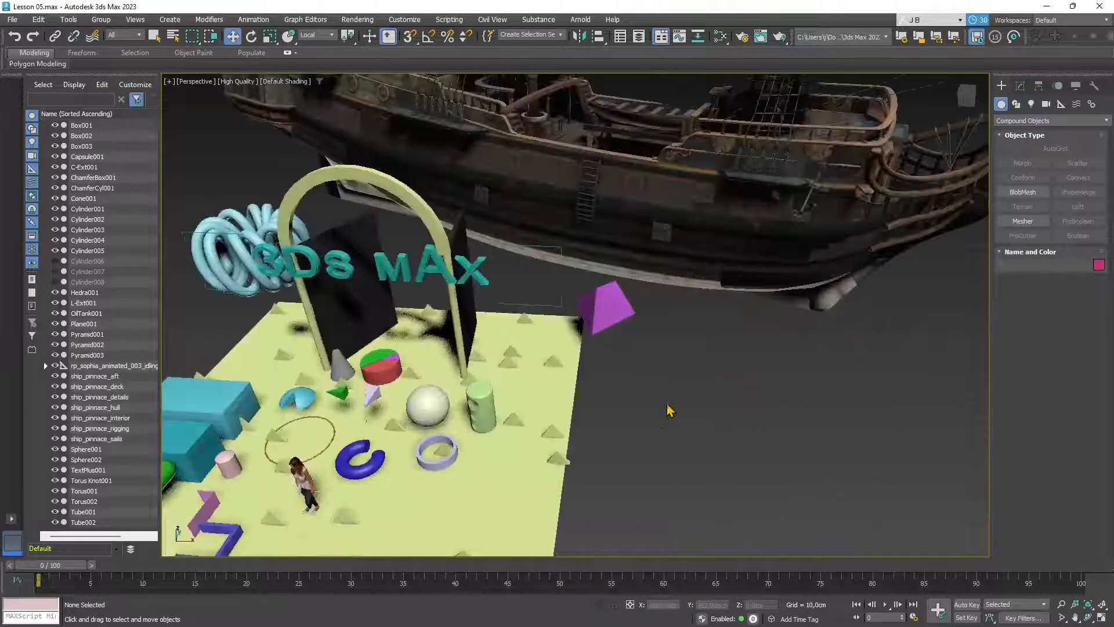
{"action": "middle_click_drag", "start_coordinate": [668, 409], "coordinate": [671, 368], "text": "alt"}
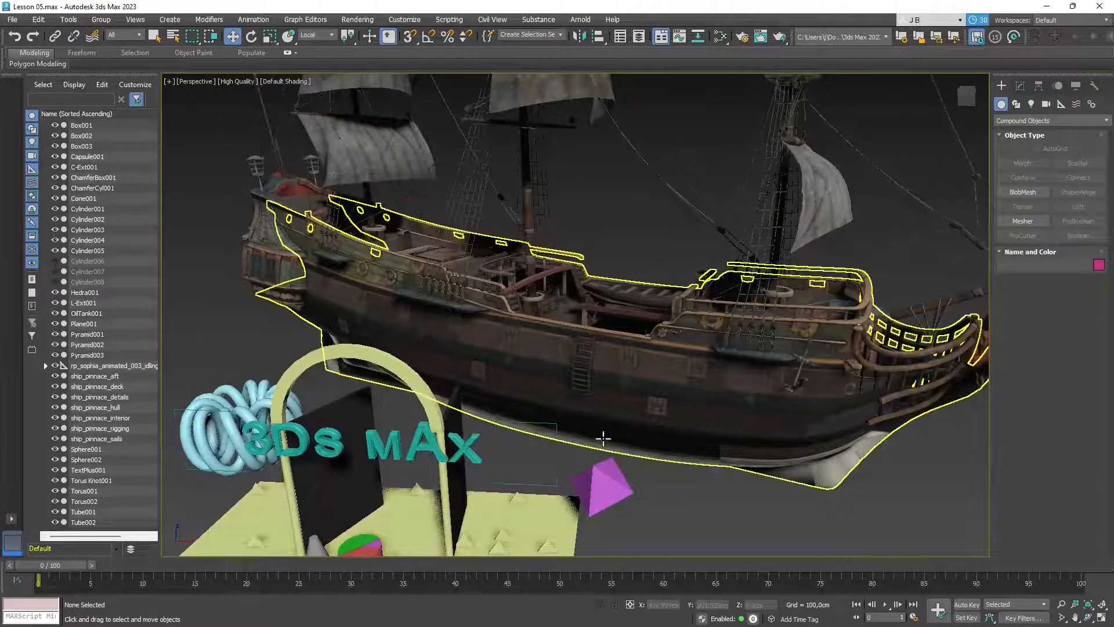
{"action": "scroll", "coordinate": [650, 429], "scroll_direction": "up", "scroll_amount": 4}
{"action": "middle_click_drag", "start_coordinate": [665, 453], "coordinate": [584, 325]}
{"action": "scroll", "coordinate": [586, 366], "scroll_direction": "down", "scroll_amount": 4}
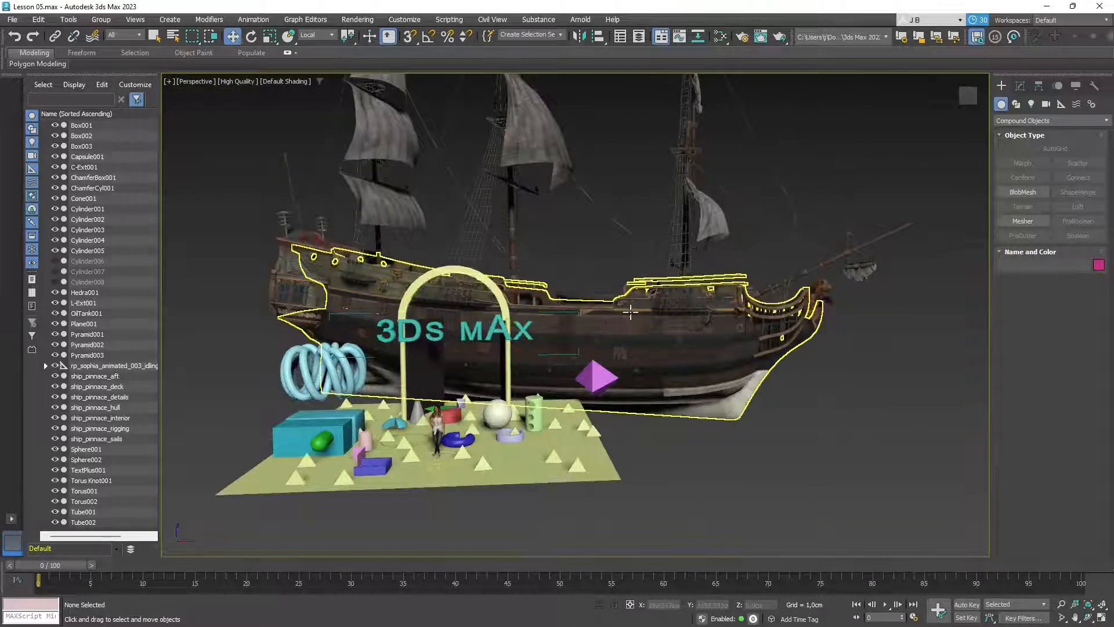
- Select the hull, Sphere002, Torus001, rigging, deck and aft to identify each part
{"action": "left_click", "coordinate": [631, 339]}
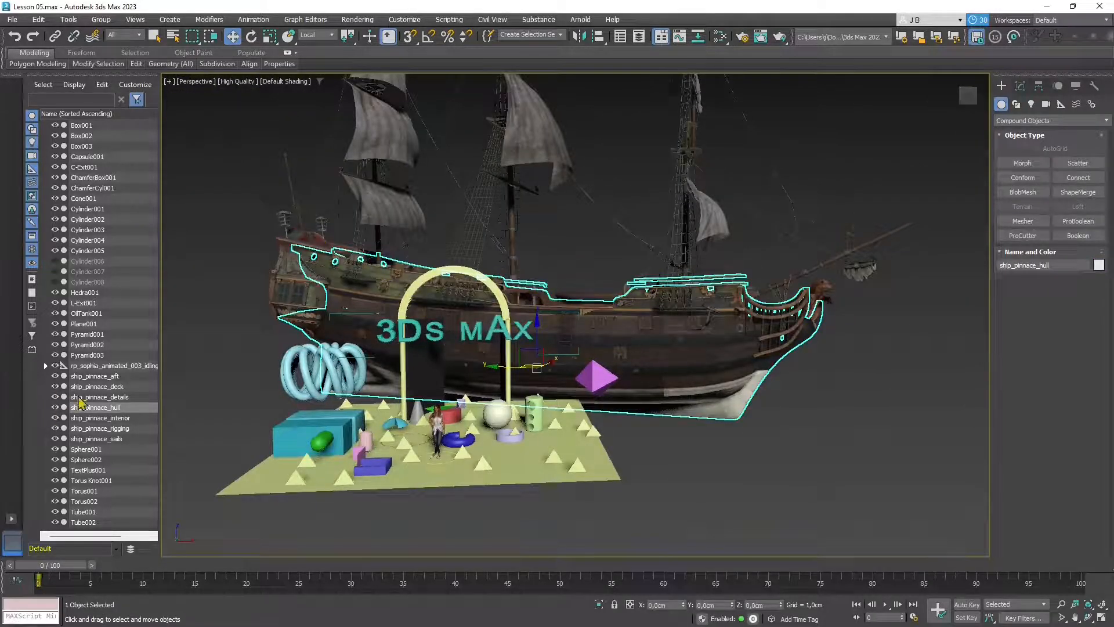
{"action": "left_click", "coordinate": [86, 459]}
{"action": "left_click", "coordinate": [97, 489]}
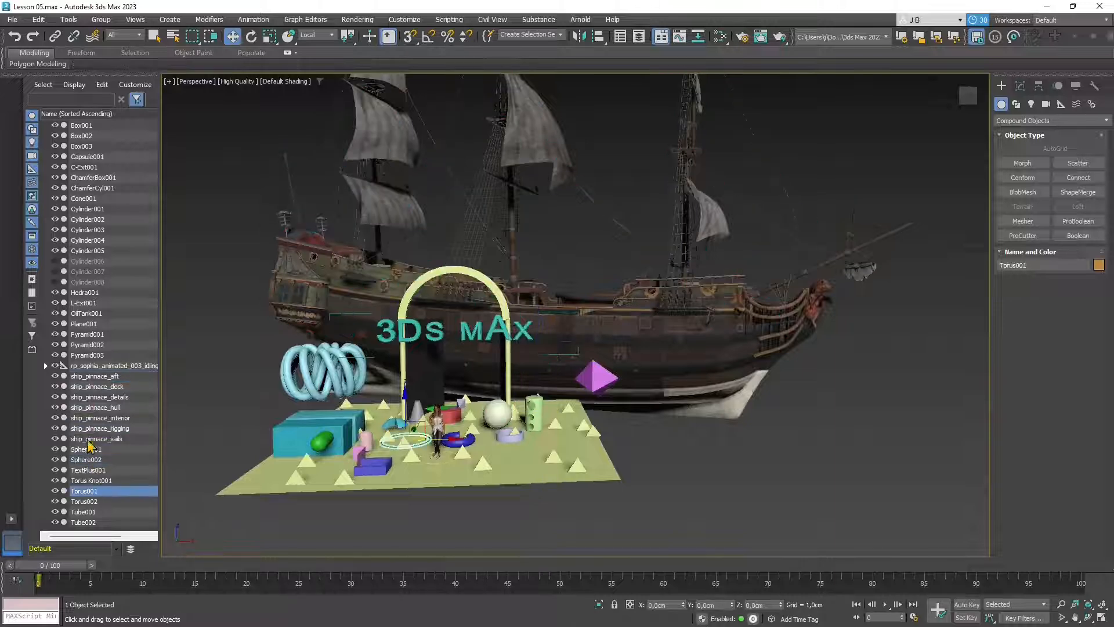
{"action": "left_click", "coordinate": [88, 429]}
{"action": "left_click", "coordinate": [84, 388]}
{"action": "left_click", "coordinate": [83, 374]}
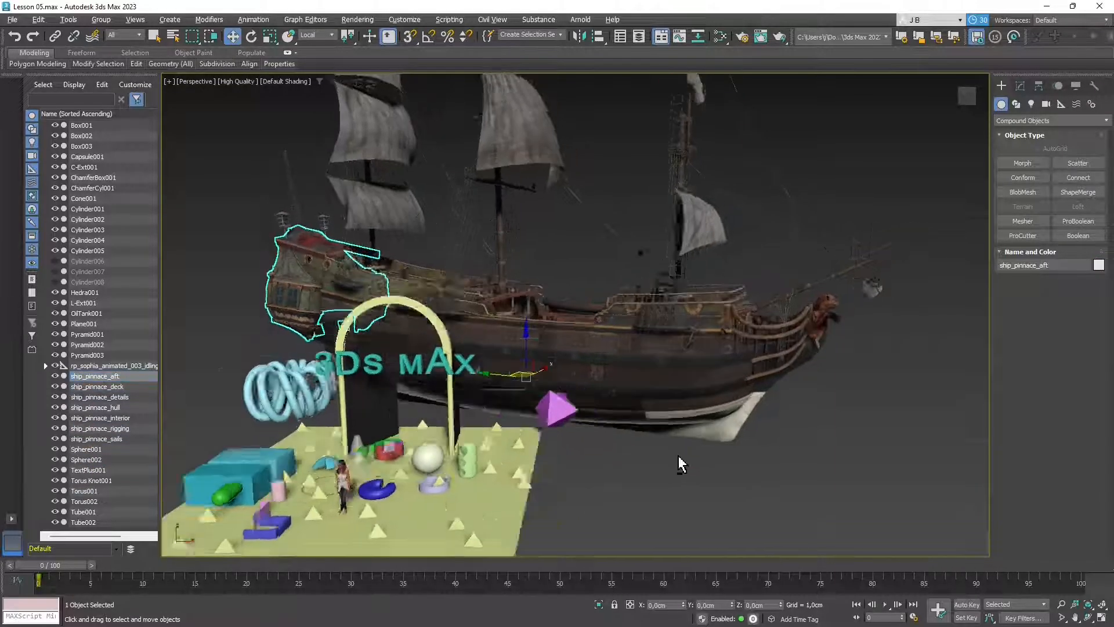
{"action": "scroll", "coordinate": [674, 457], "scroll_direction": "up", "scroll_amount": 5}
{"action": "scroll", "coordinate": [645, 363], "scroll_direction": "down", "scroll_amount": 4}
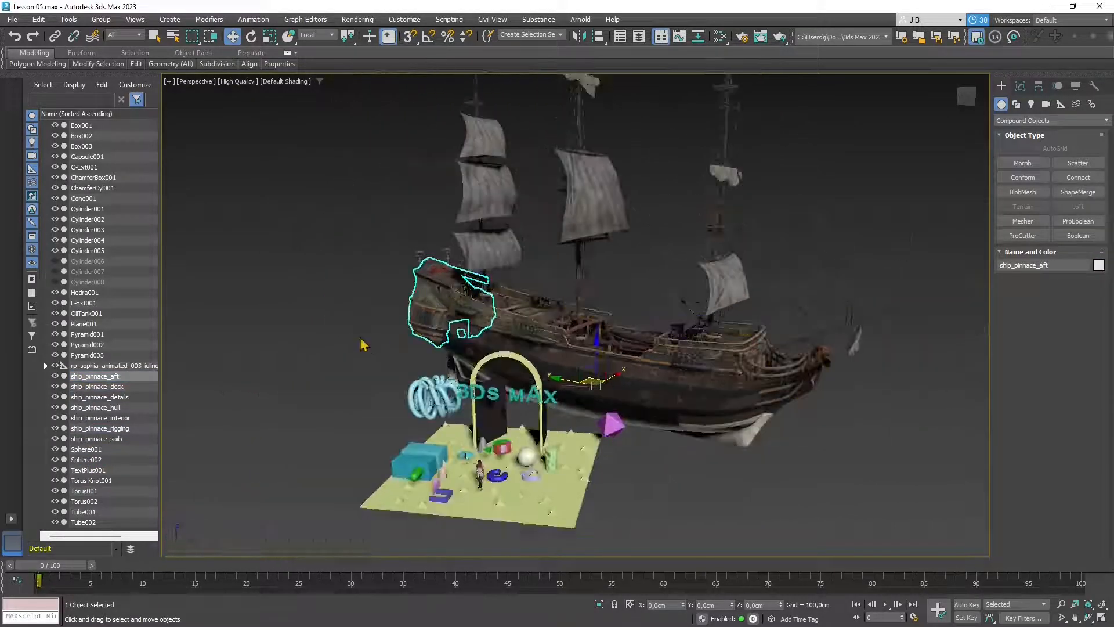
{"action": "left_click", "coordinate": [360, 341]}
{"action": "middle_click_drag", "start_coordinate": [521, 422], "coordinate": [538, 417], "text": "alt"}
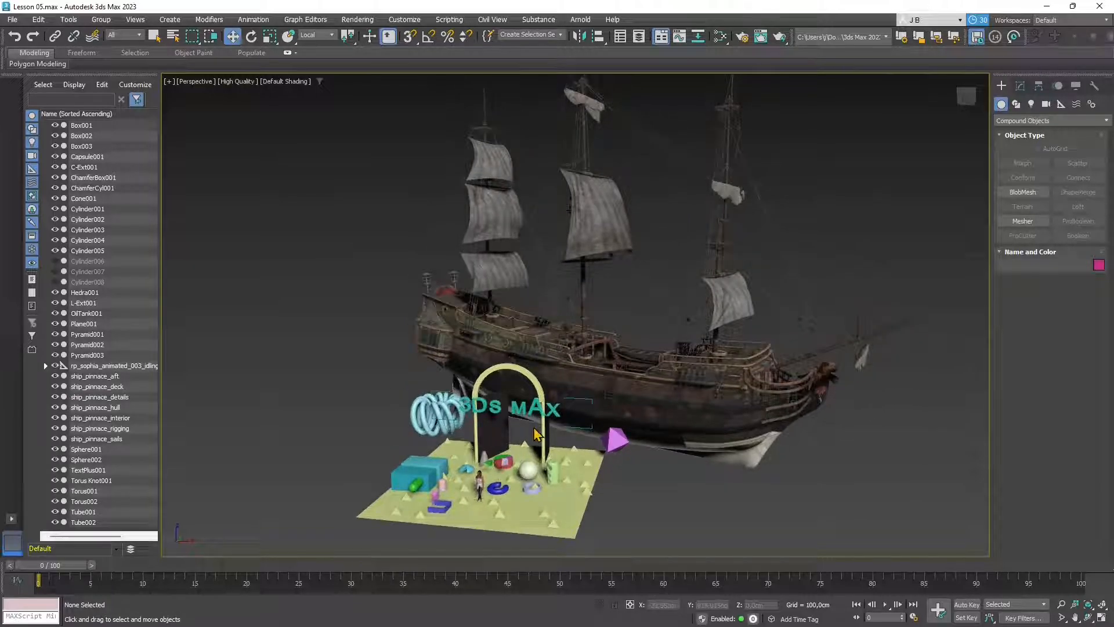